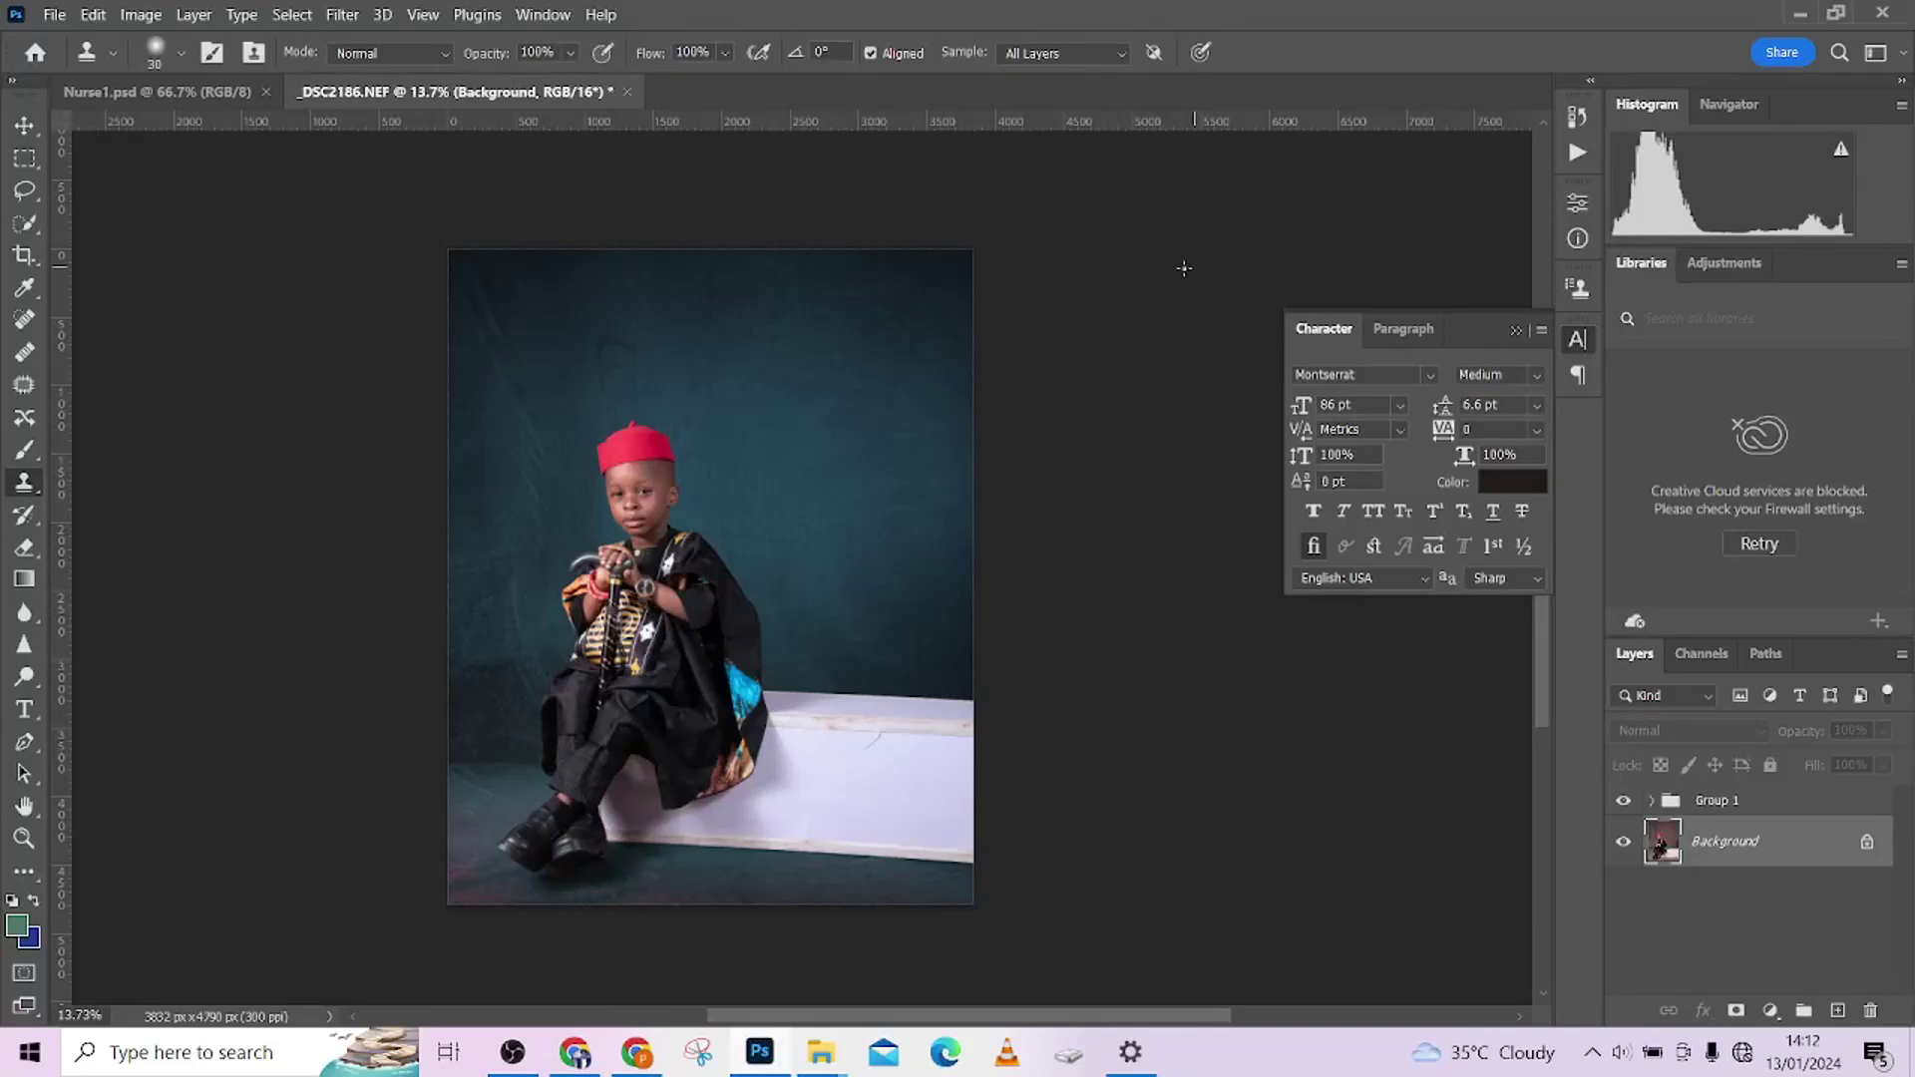
Collapse the Character panel and select the Background copy layer inside Group 1.
click(1514, 331)
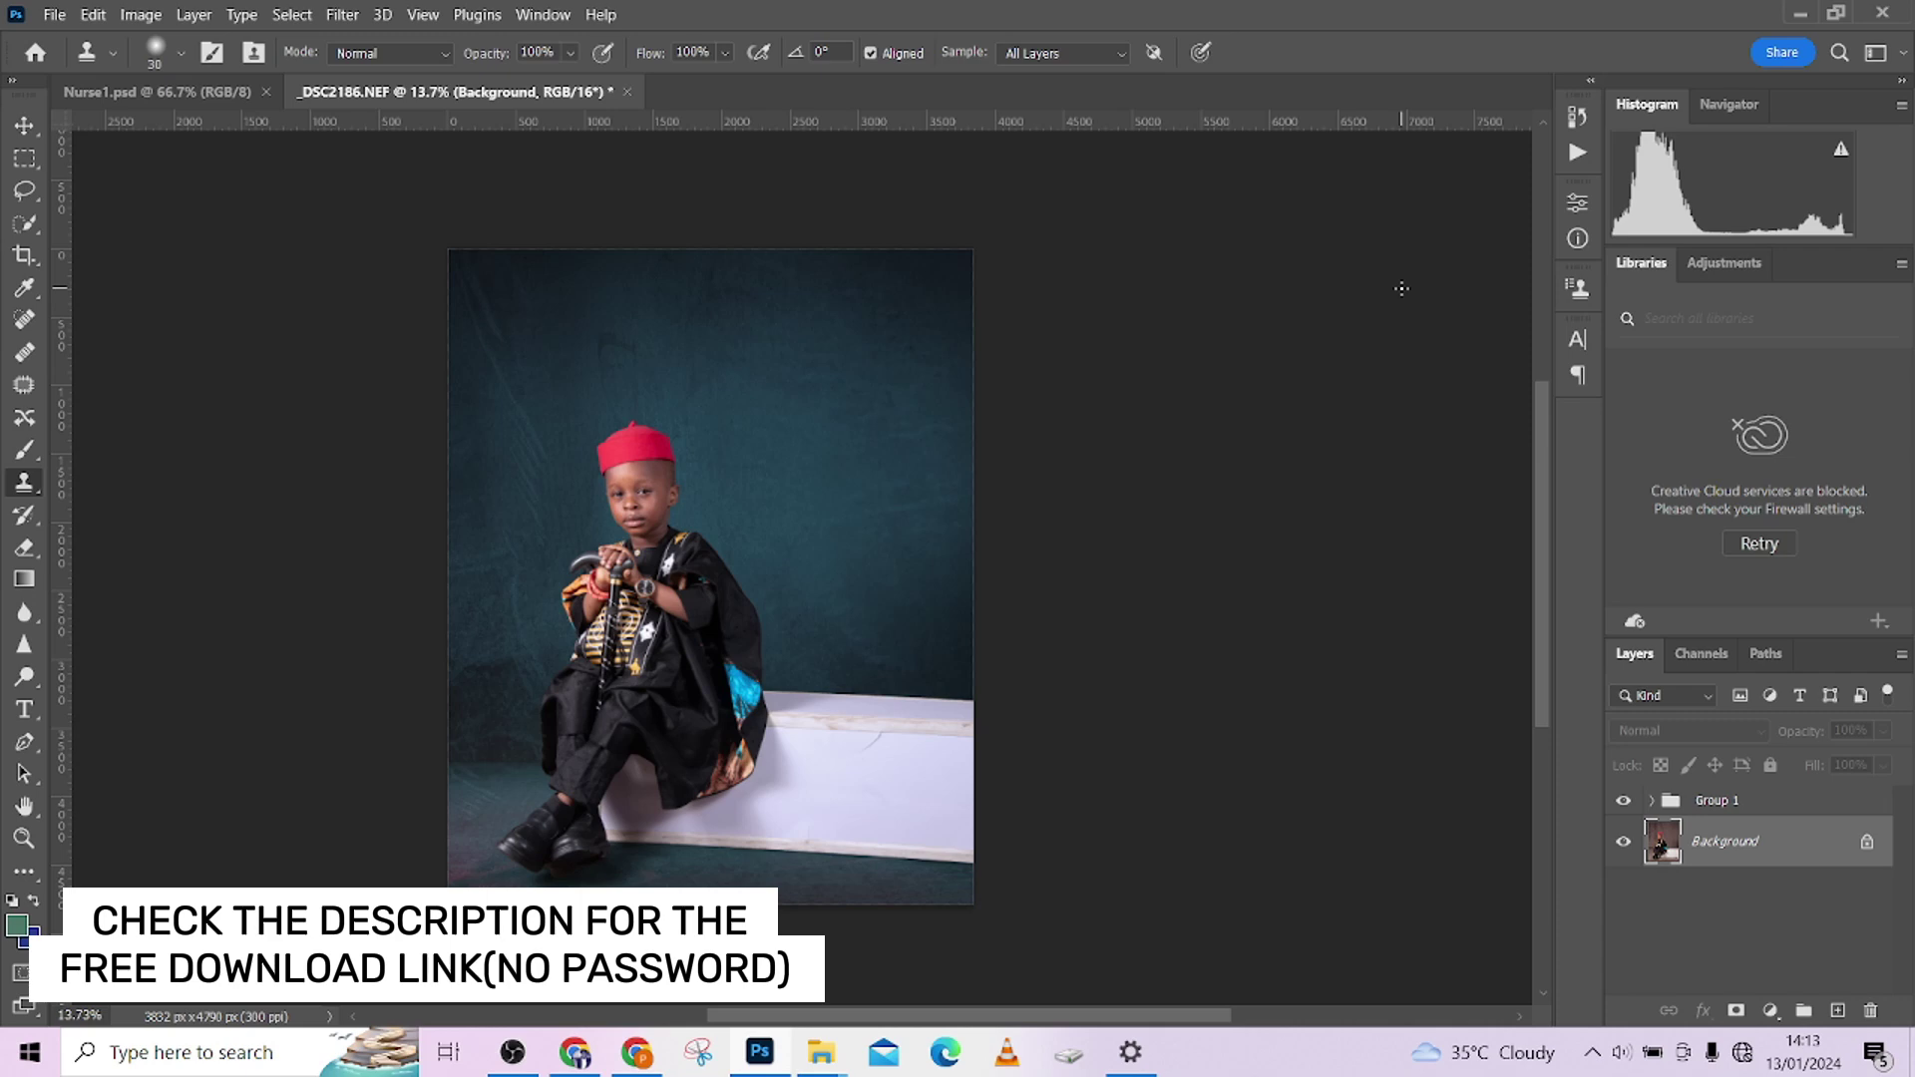
click(1651, 800)
click(1742, 895)
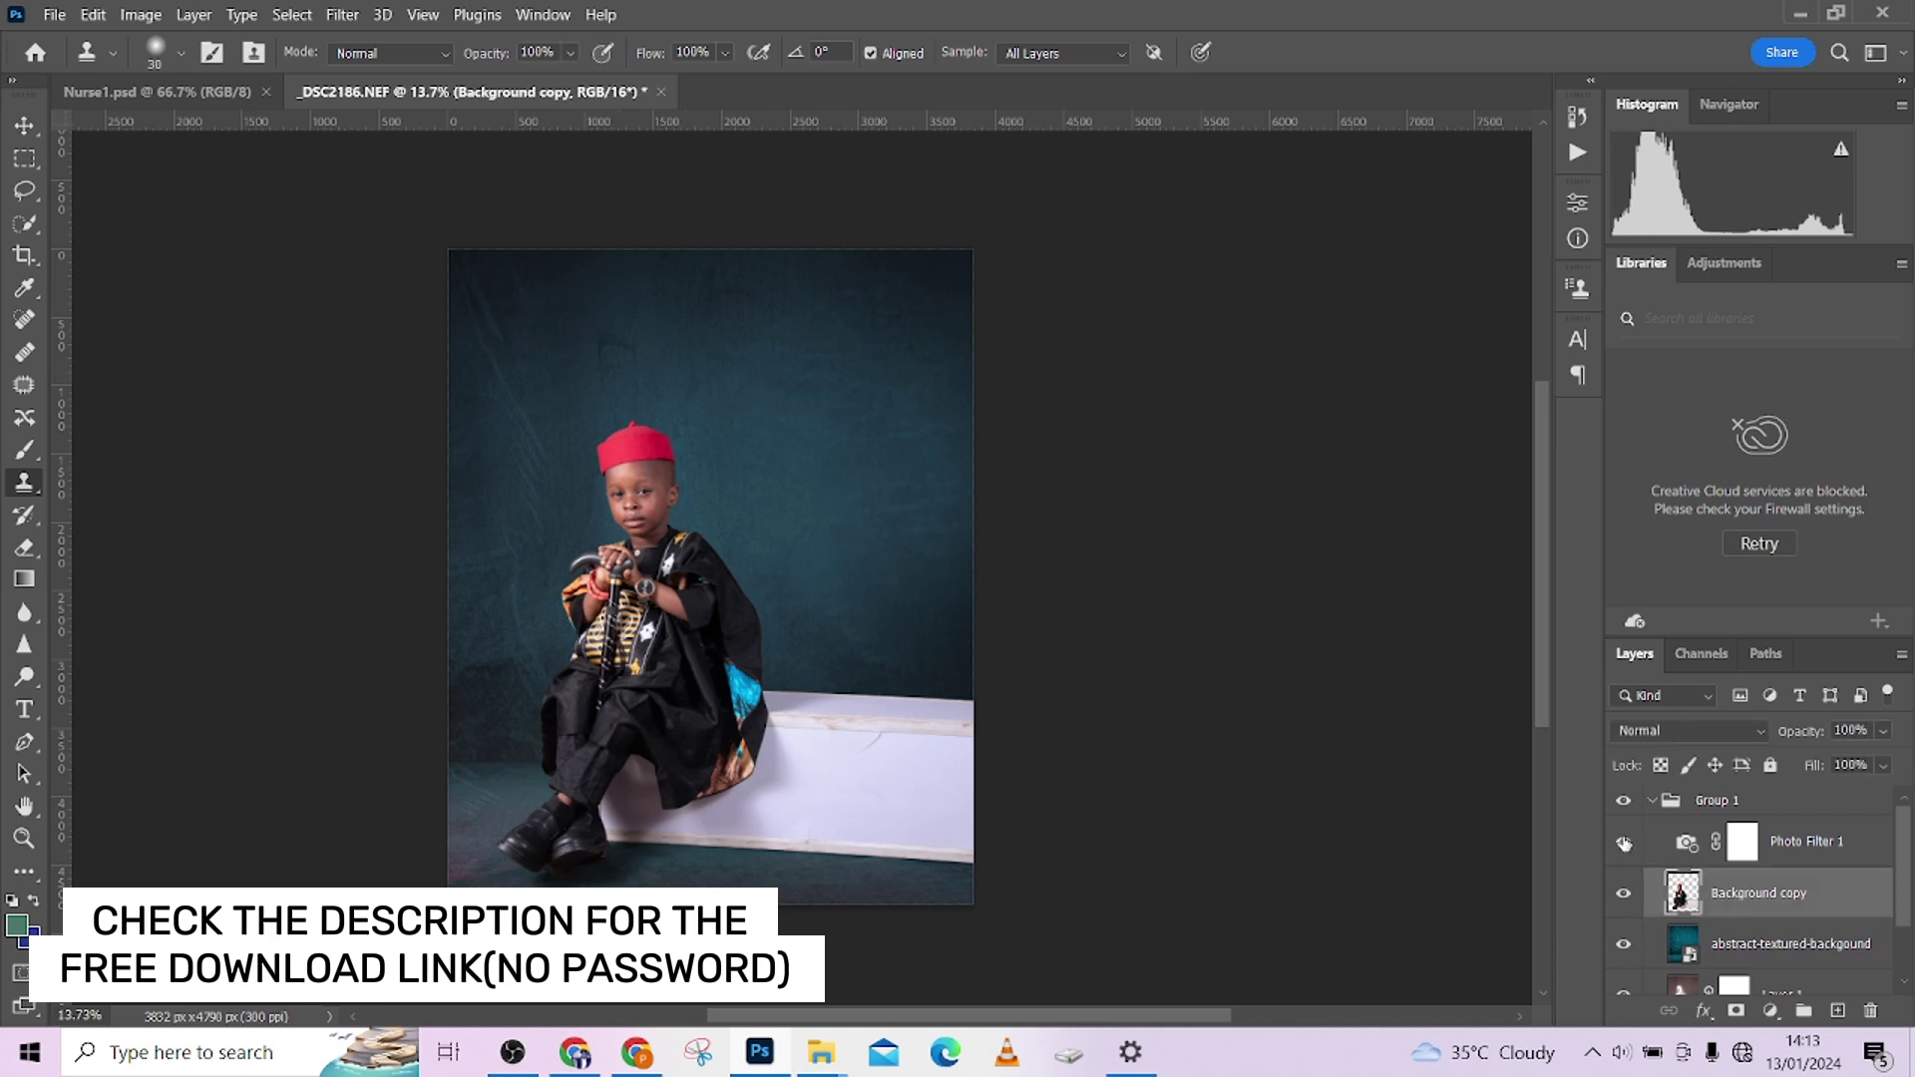
scroll(1778, 901, down, 2)
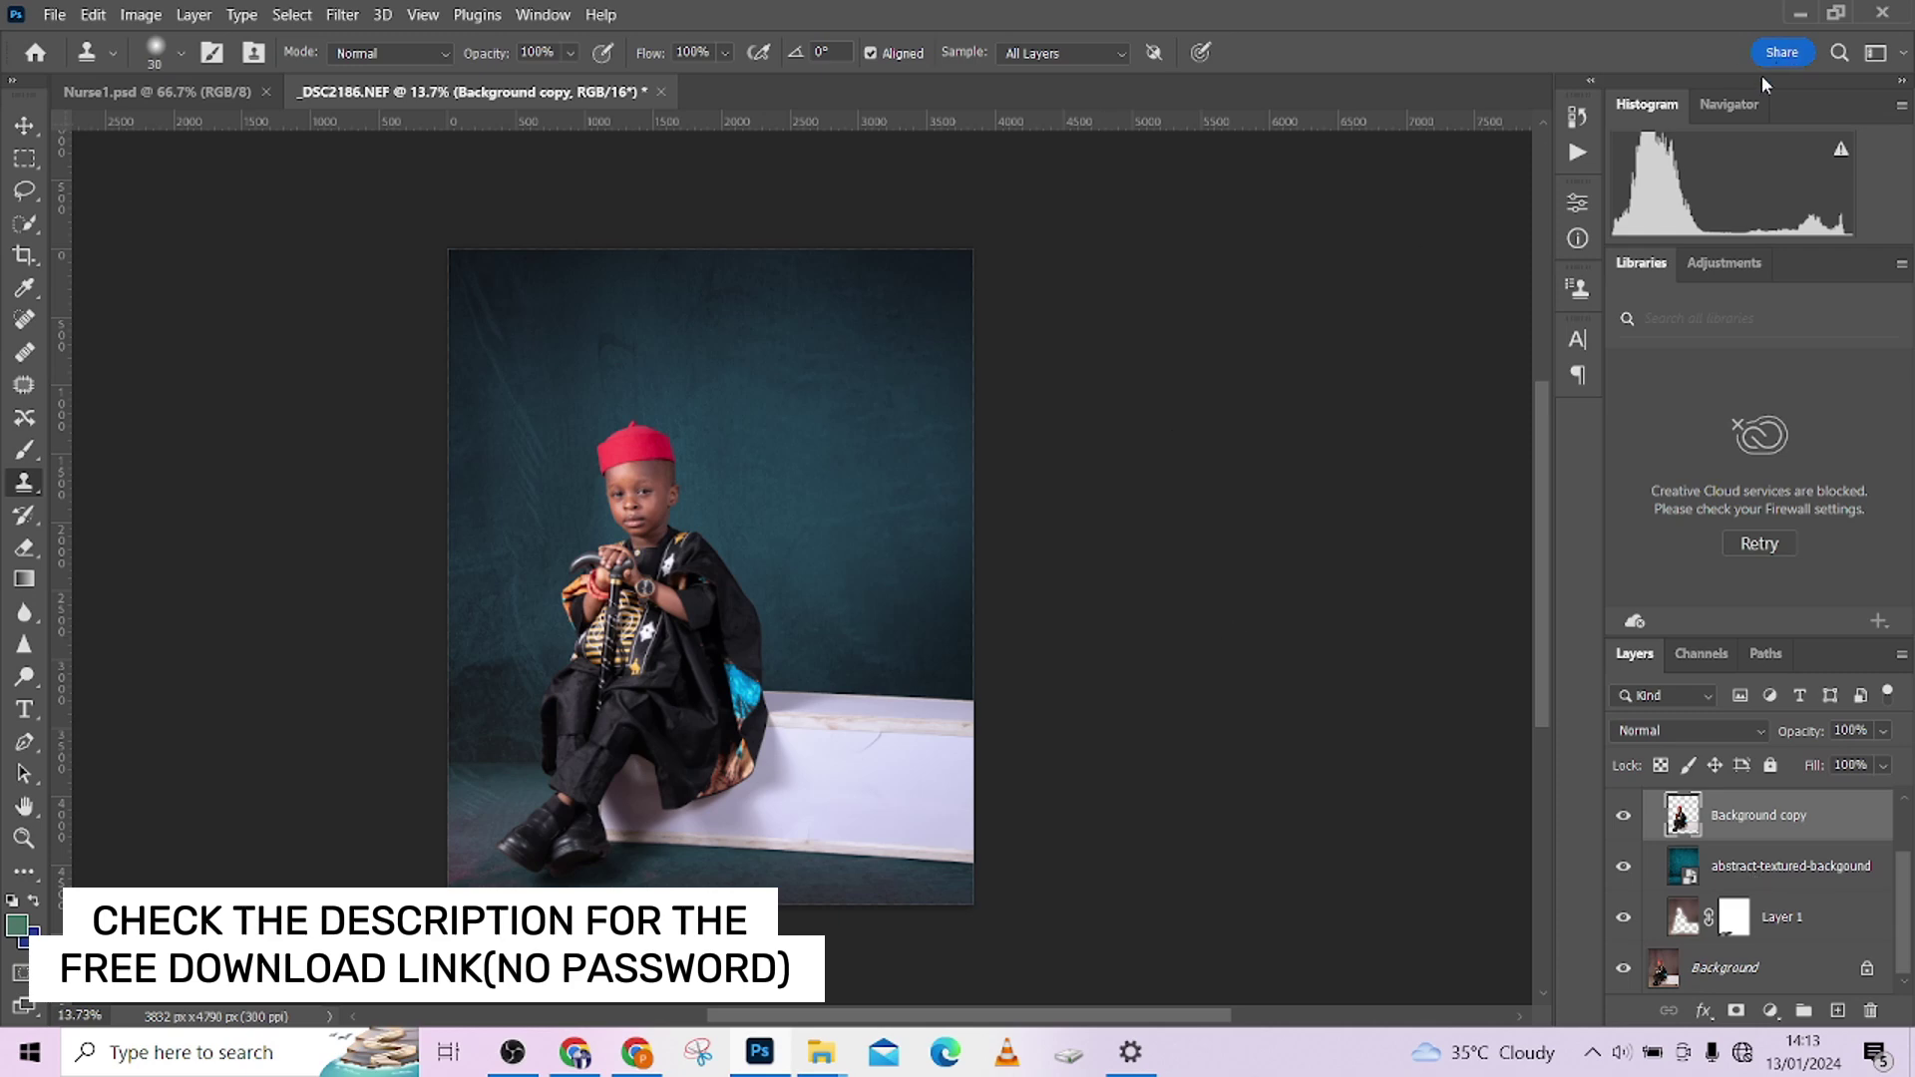
click(1800, 16)
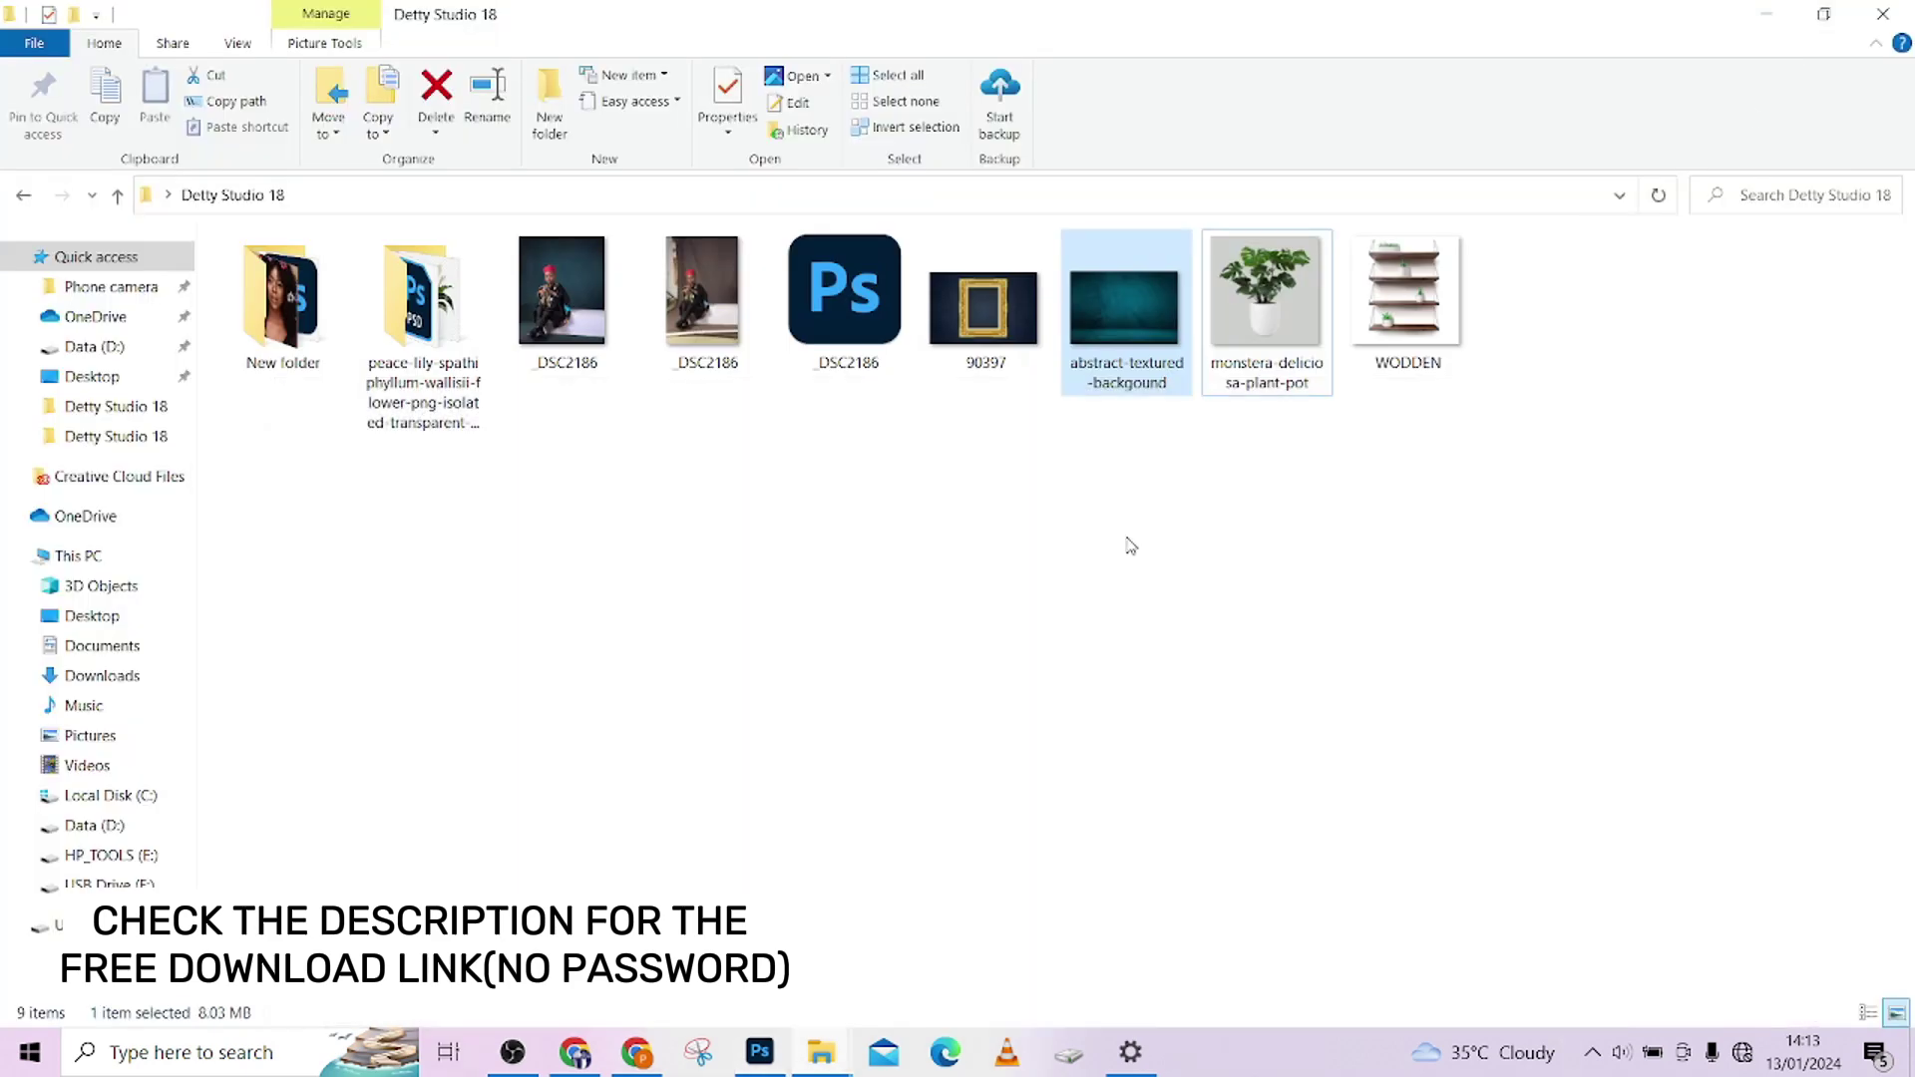
click(1272, 321)
drag(1314, 314, 1160, 554)
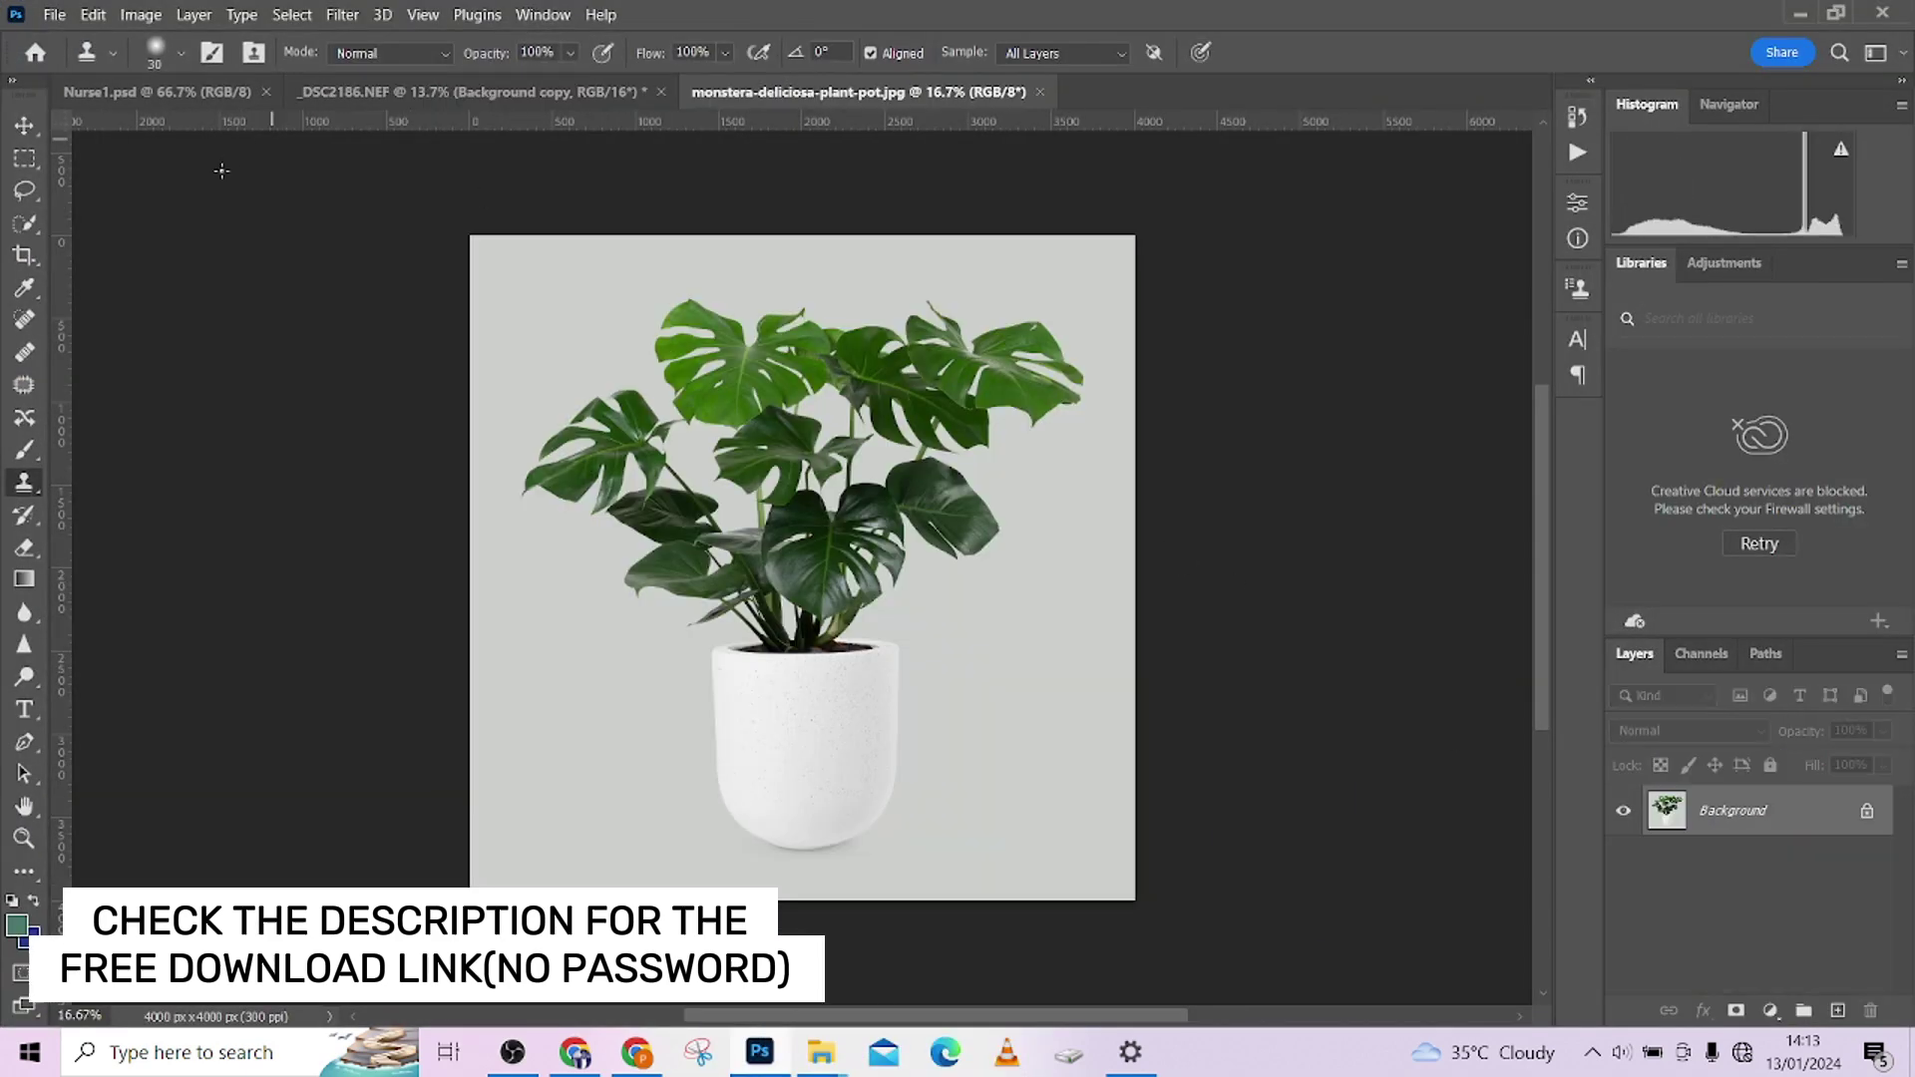
click(24, 125)
drag(801, 526, 804, 527)
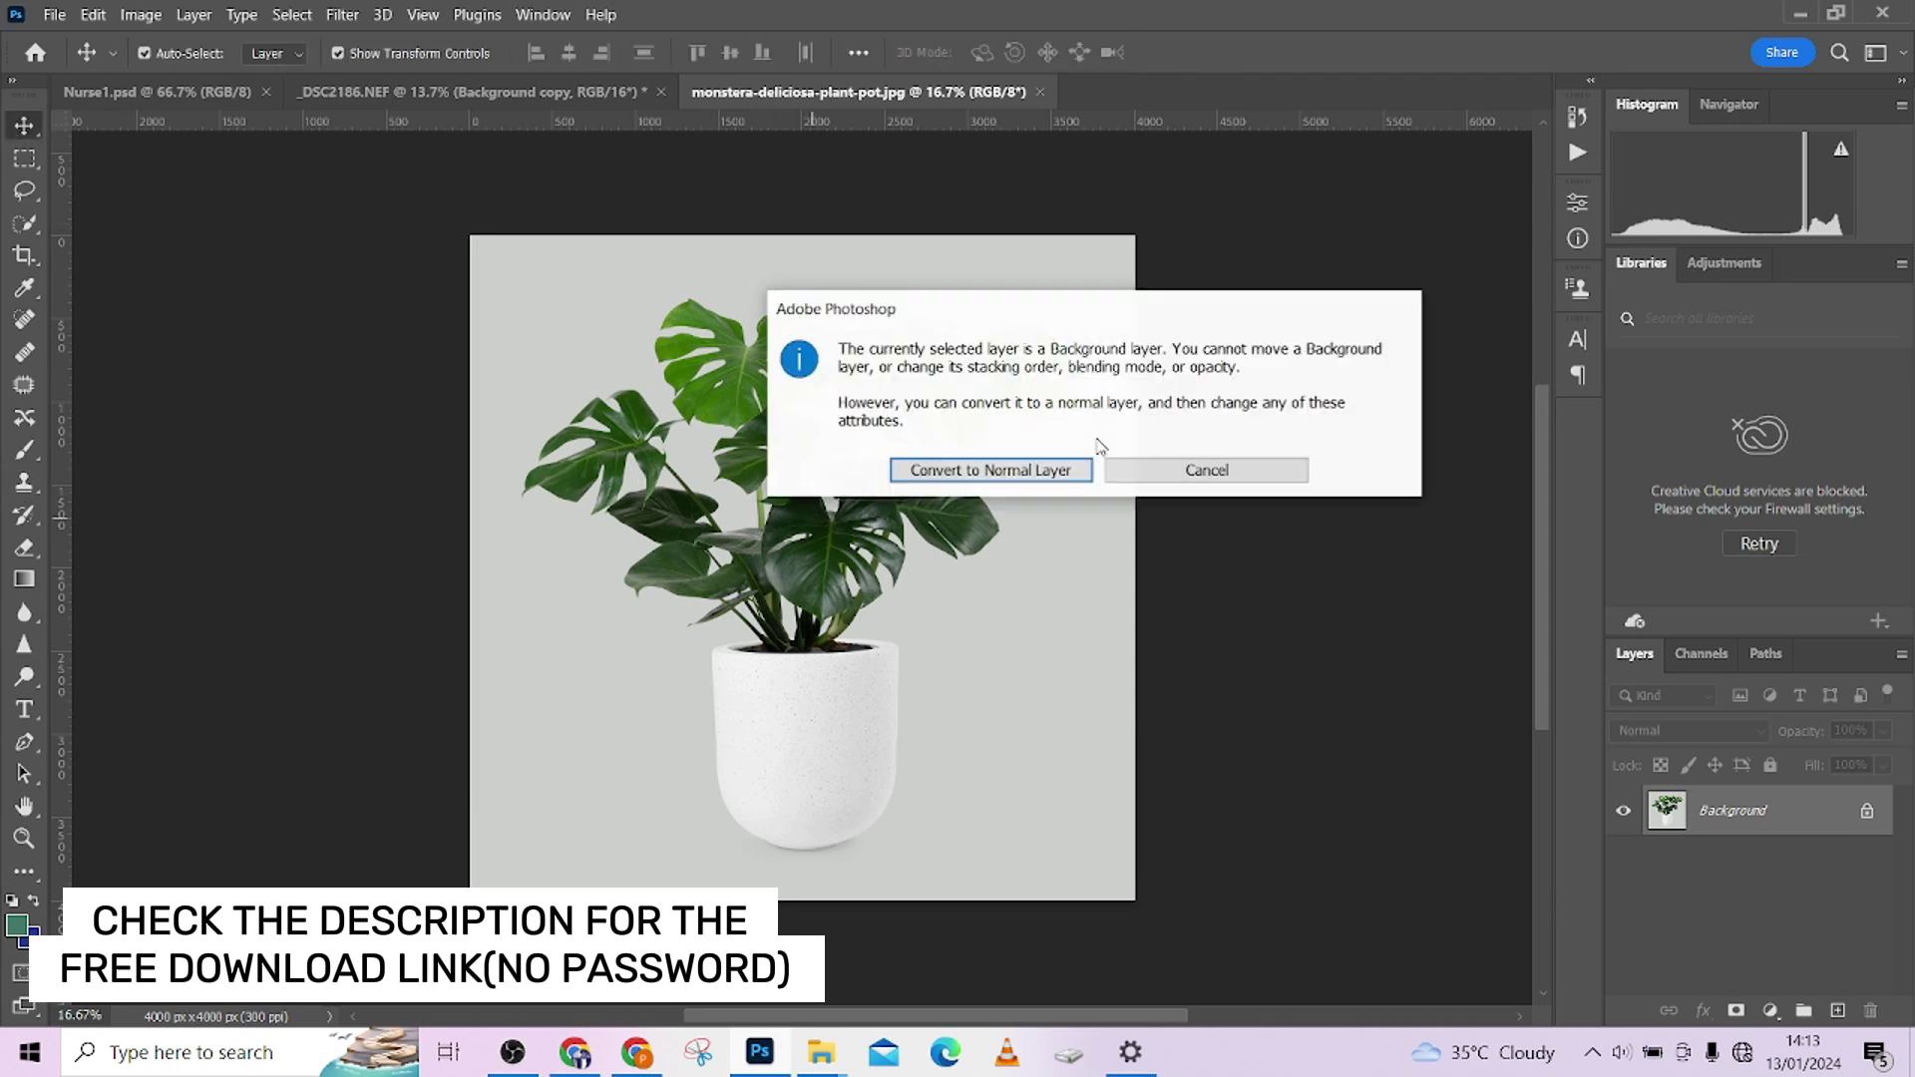
click(1209, 471)
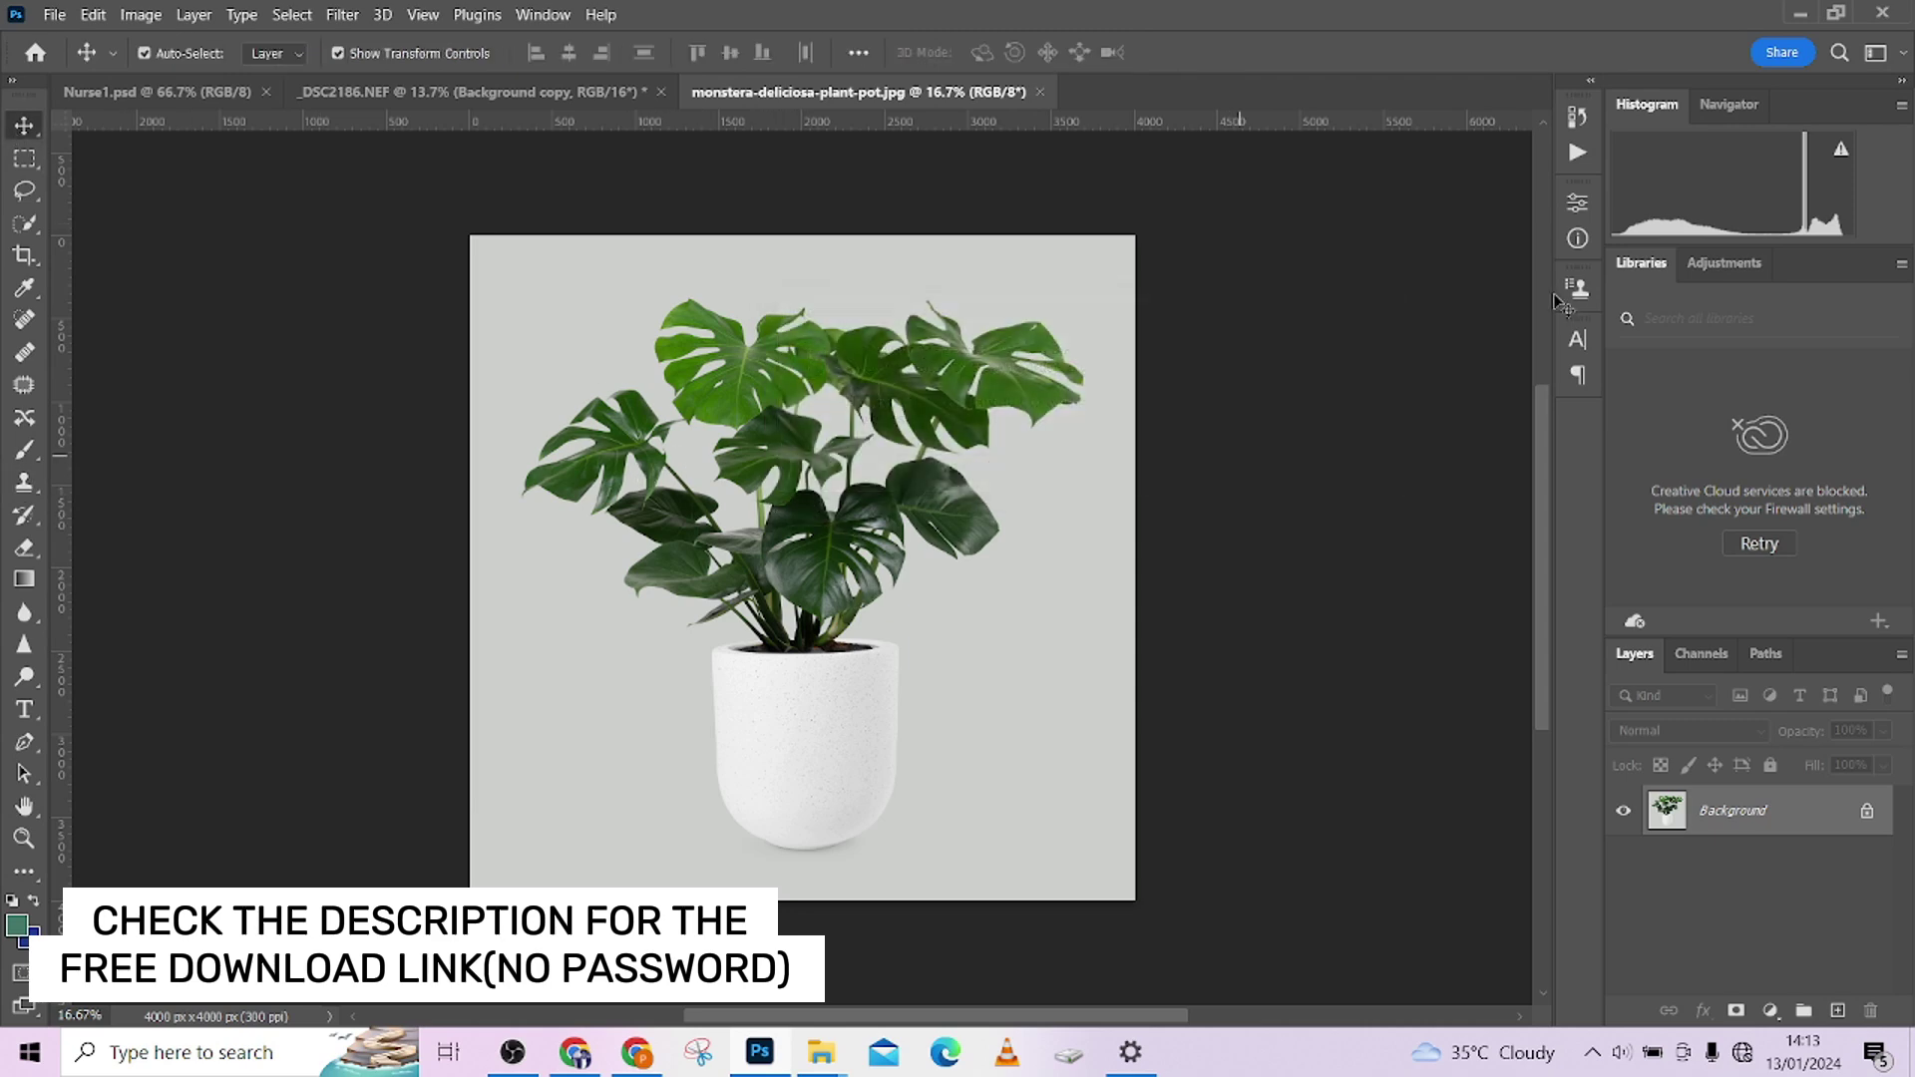
From File Explorer, open Peace Lily- Spathiphyllum Wallisii -4.psd, stored in the peace-lily folder of Detty Studio 18, in Photoshop.
click(1799, 14)
double_click(444, 312)
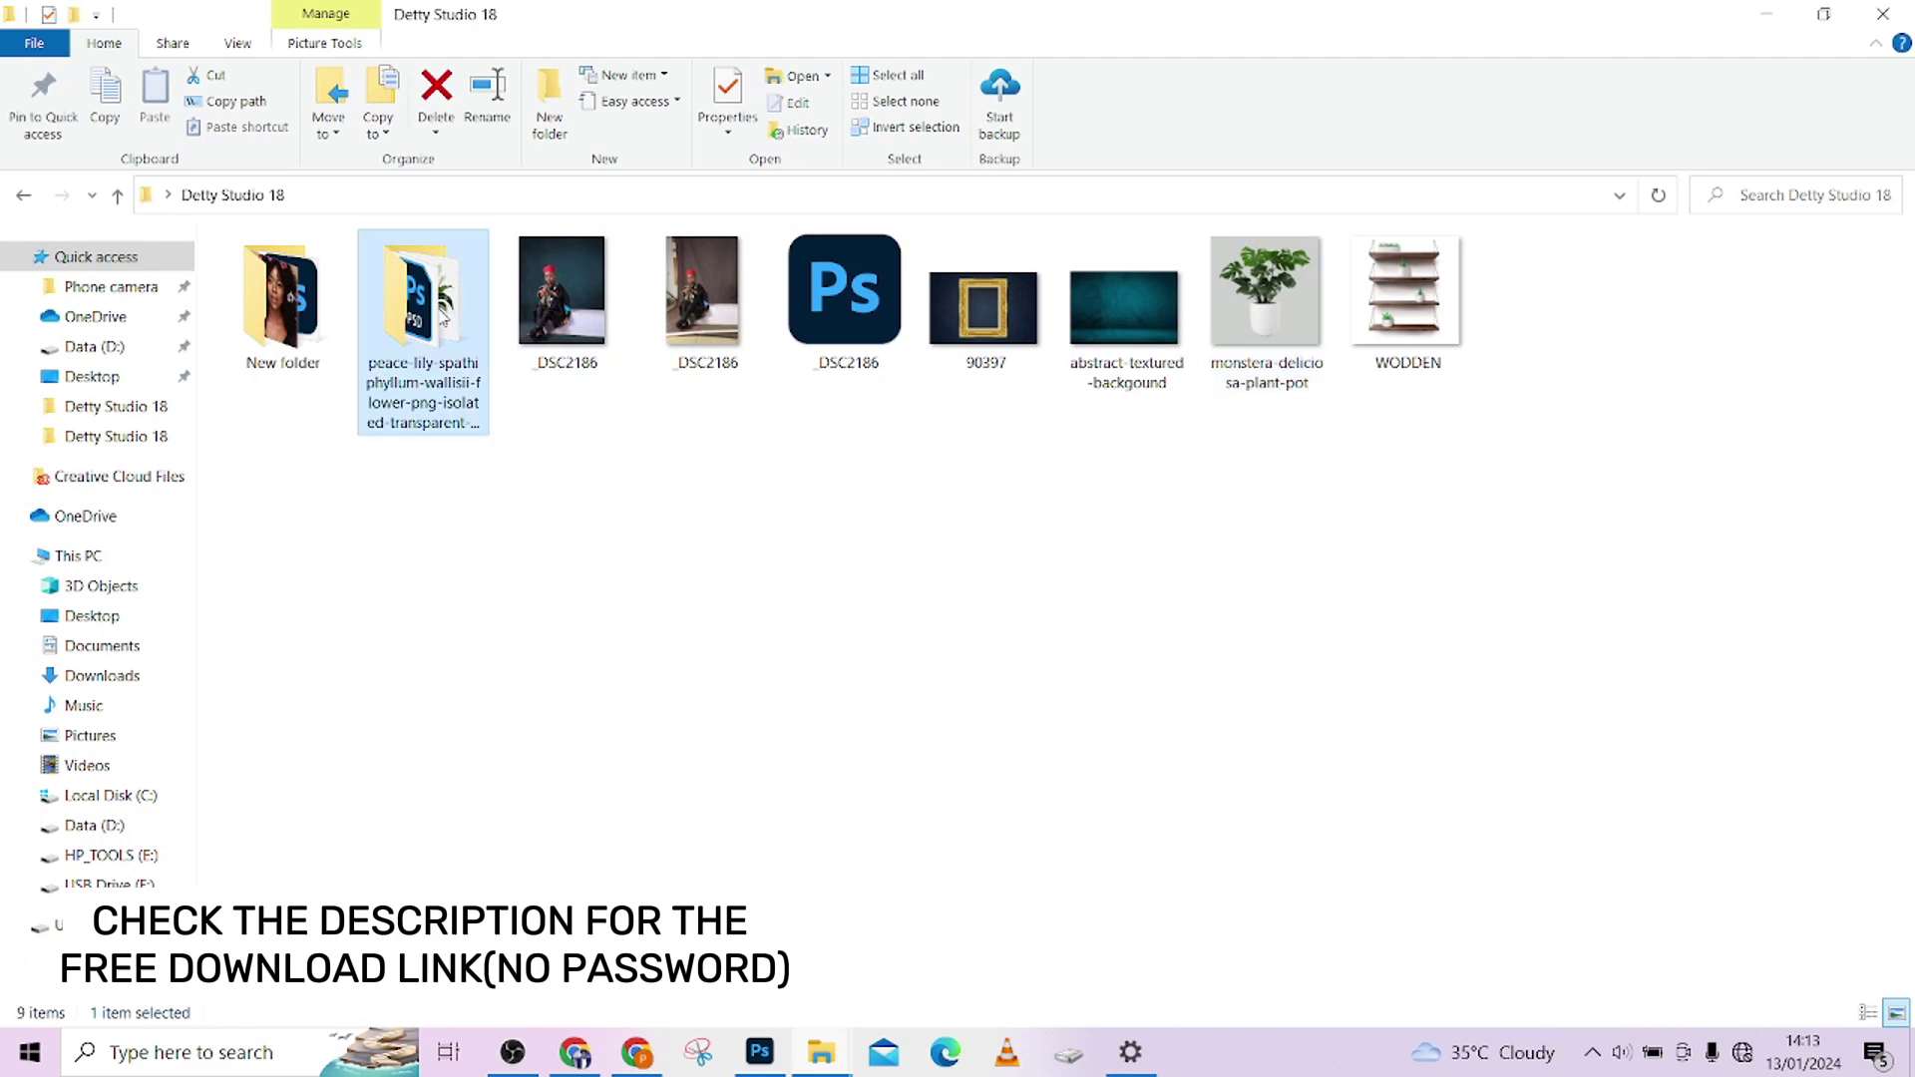
drag(425, 334, 1635, 882)
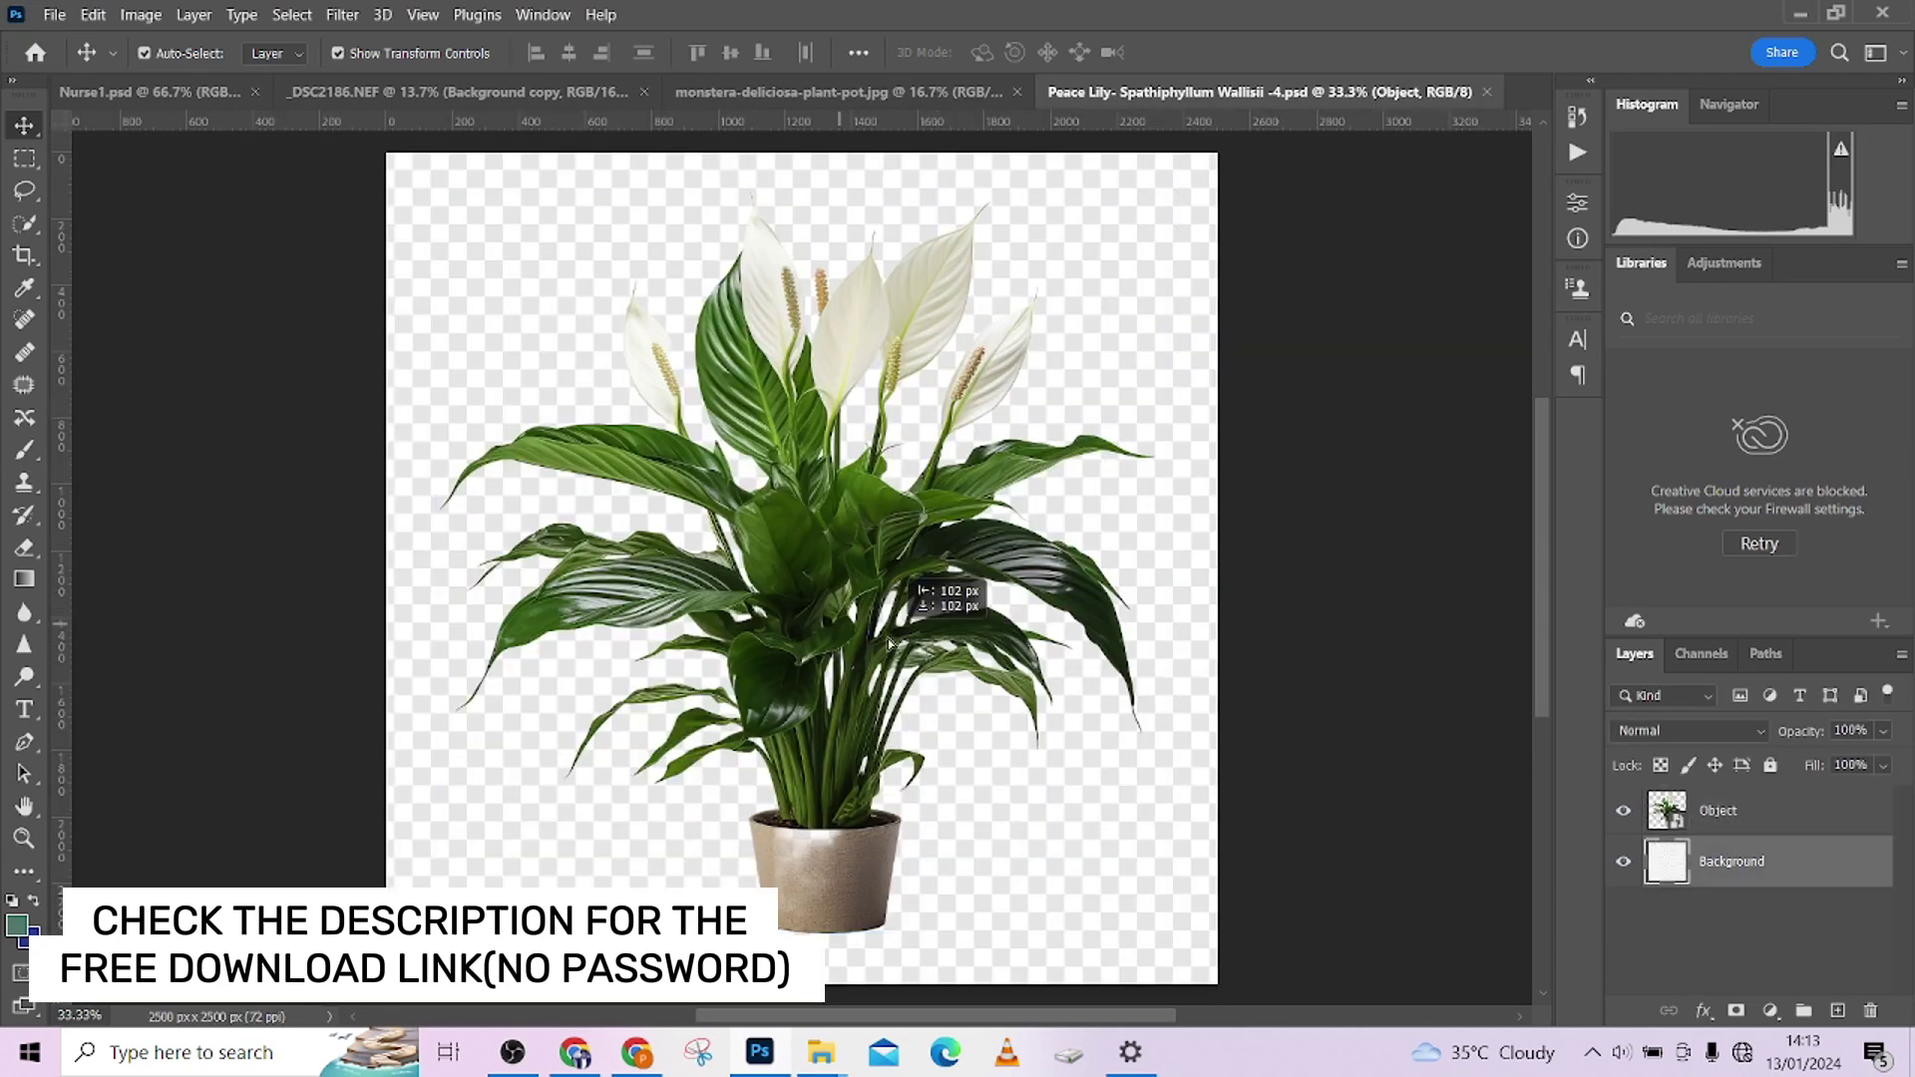
Copy the potted peace lily from its Object layer into _DSC2186.NEF and position it over the right end of the white box.
click(1753, 816)
drag(743, 613, 929, 404)
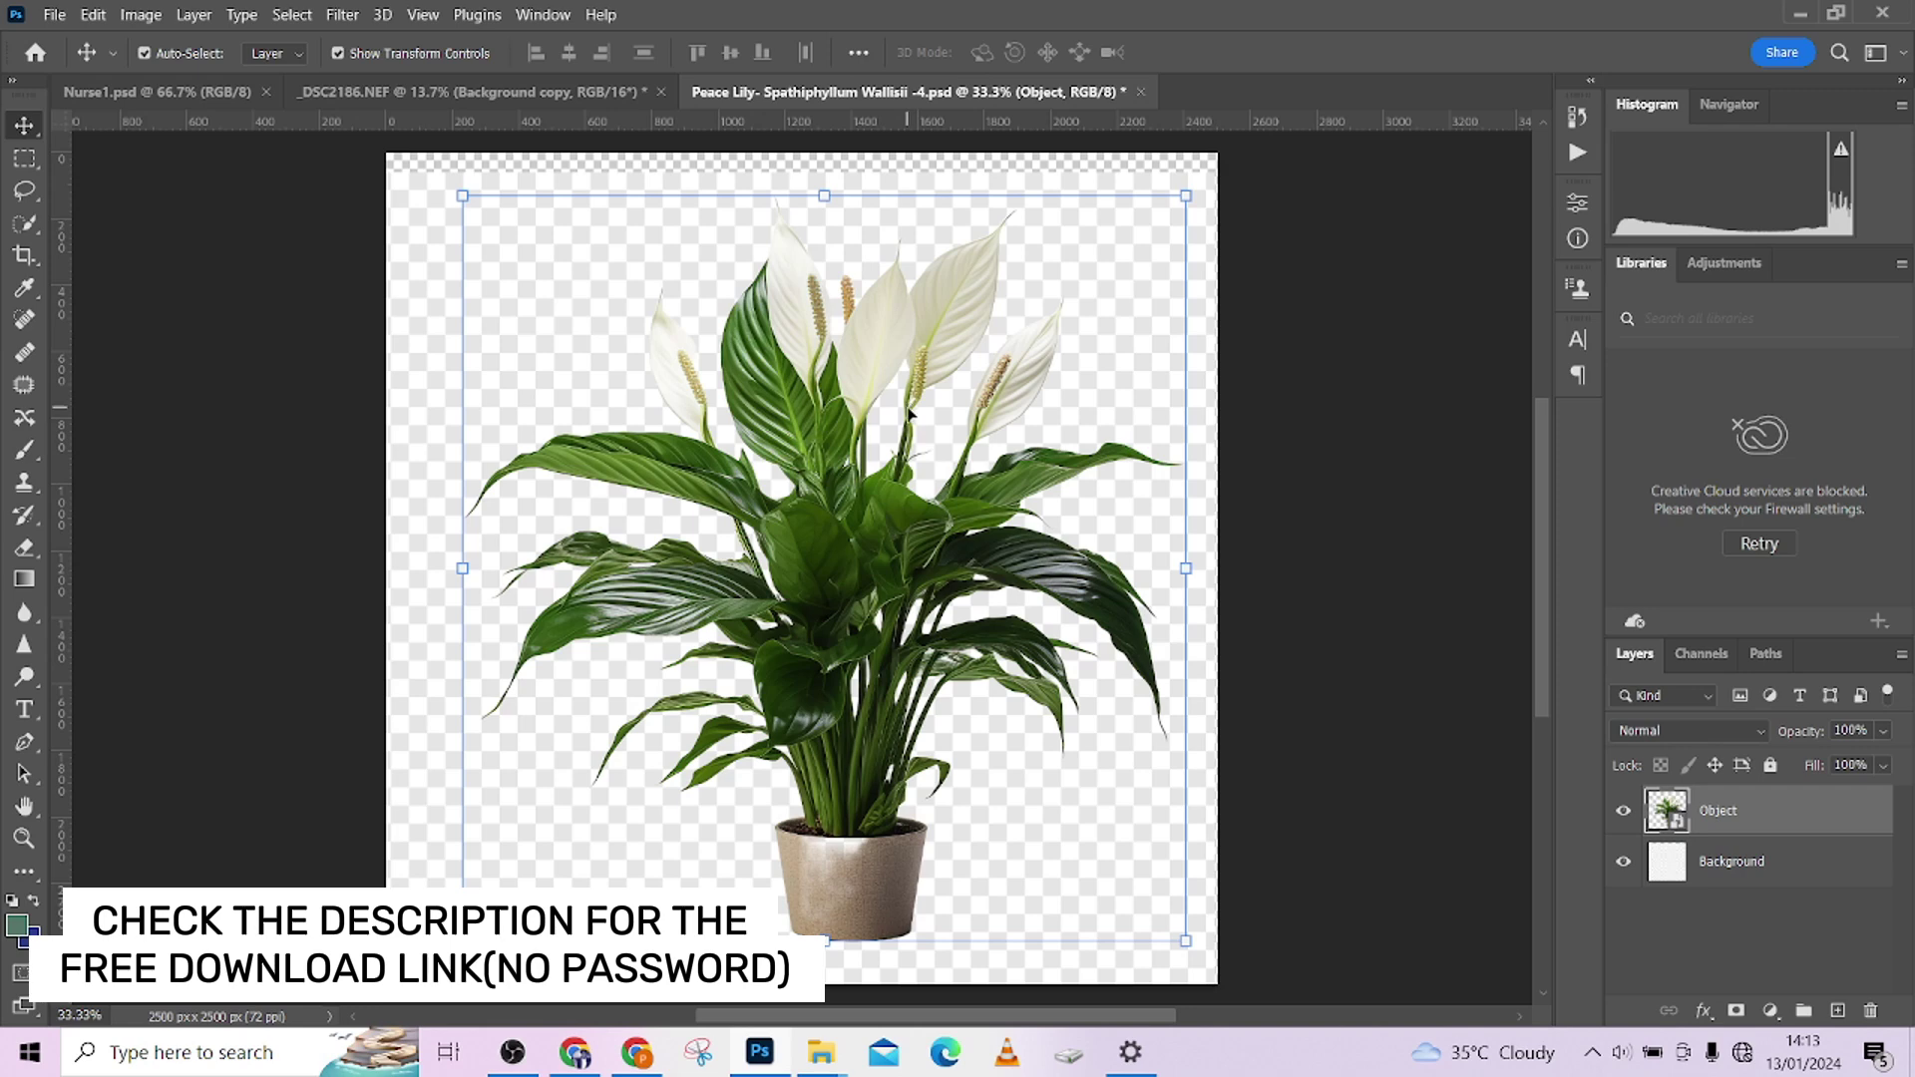
drag(800, 546, 772, 620)
click(959, 436)
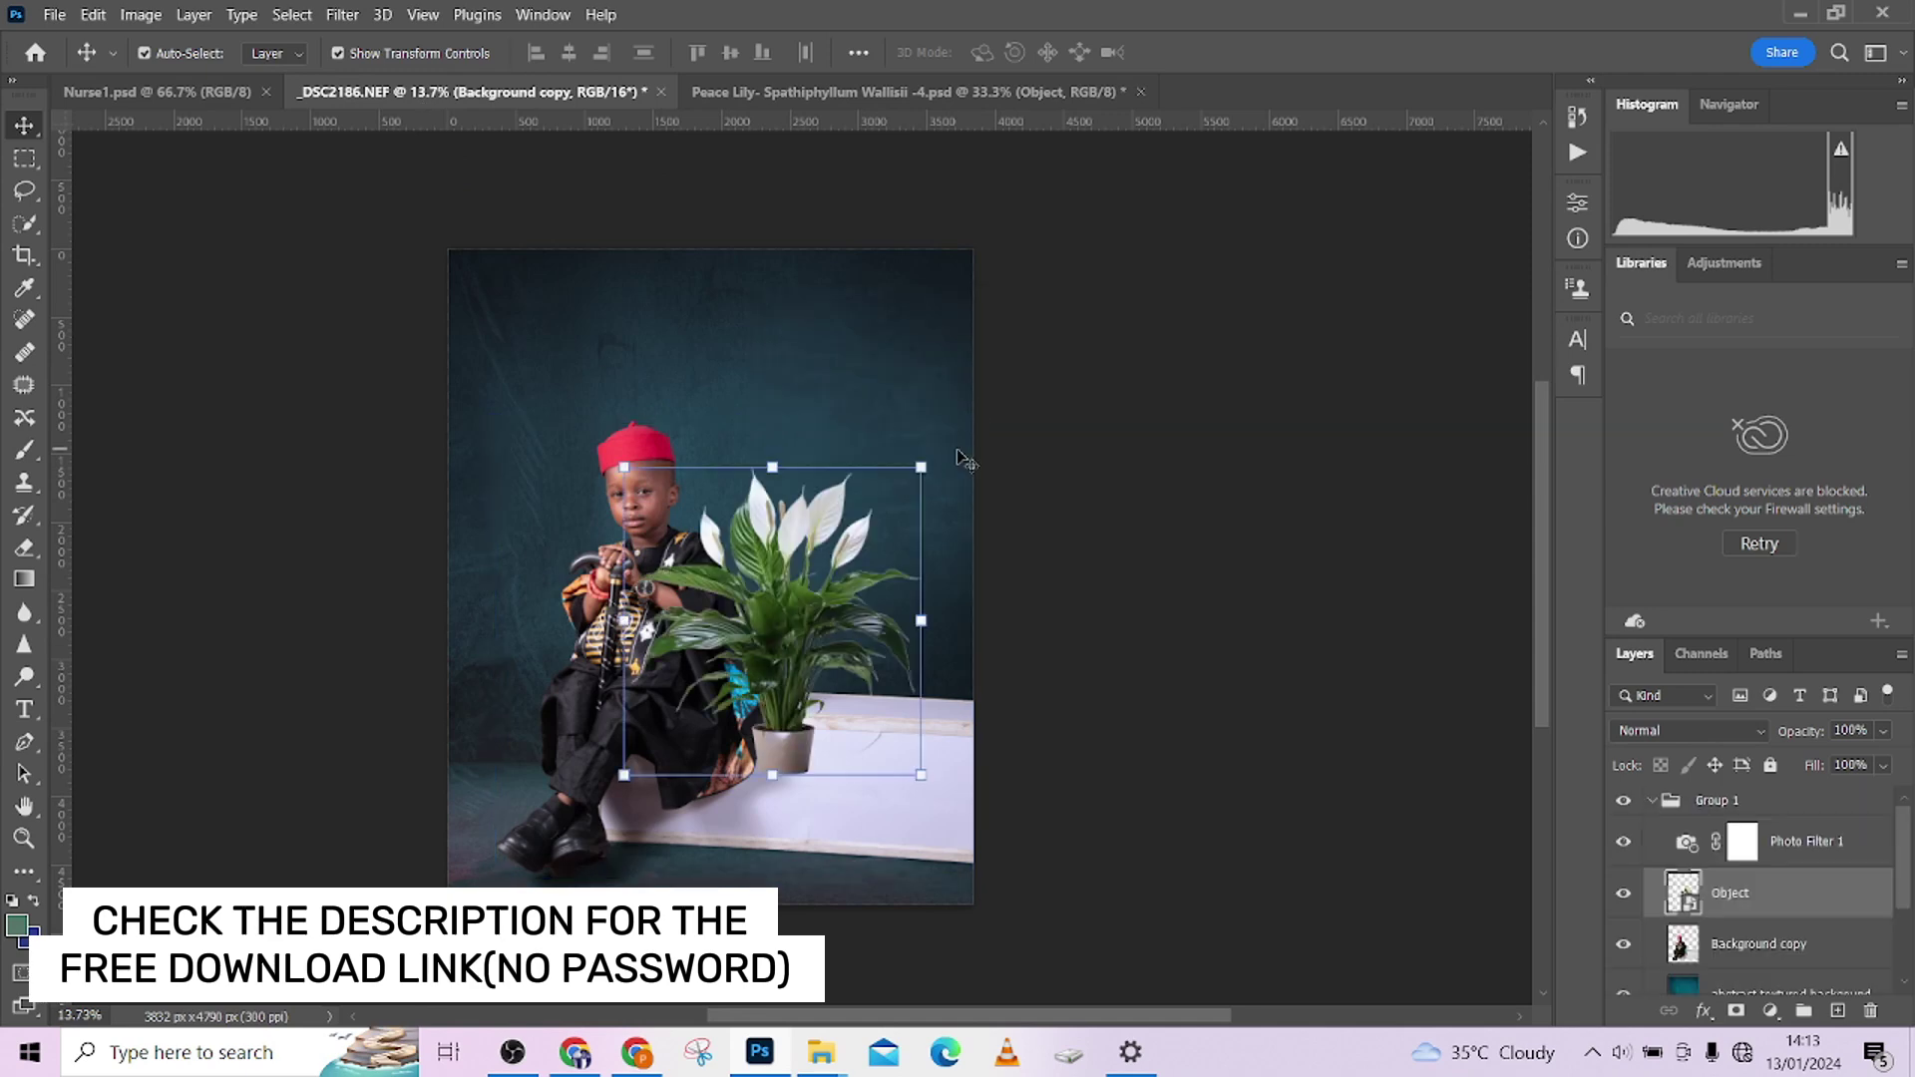
drag(854, 619, 954, 723)
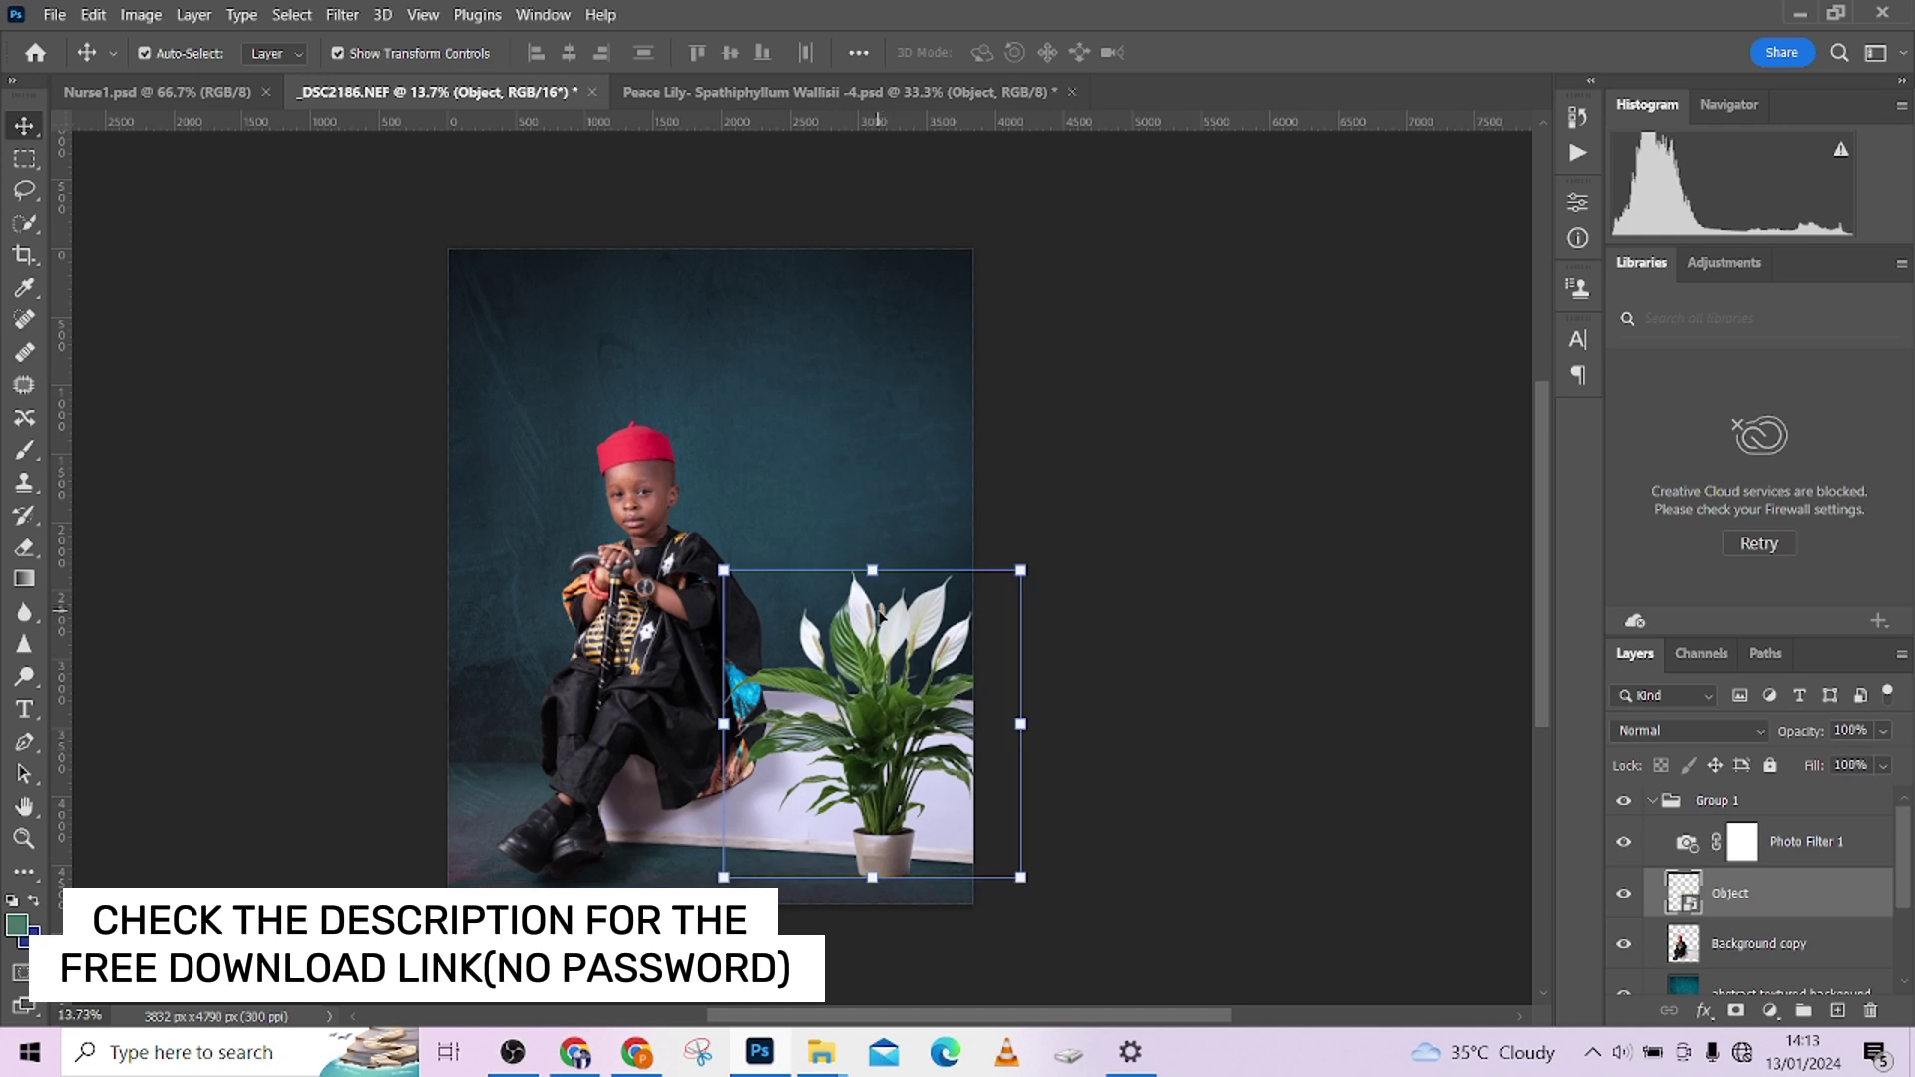
mouse_move(903, 706)
mouse_down()
mouse_move(898, 736)
mouse_move(885, 684)
mouse_move(927, 514)
mouse_move(885, 711)
mouse_up()
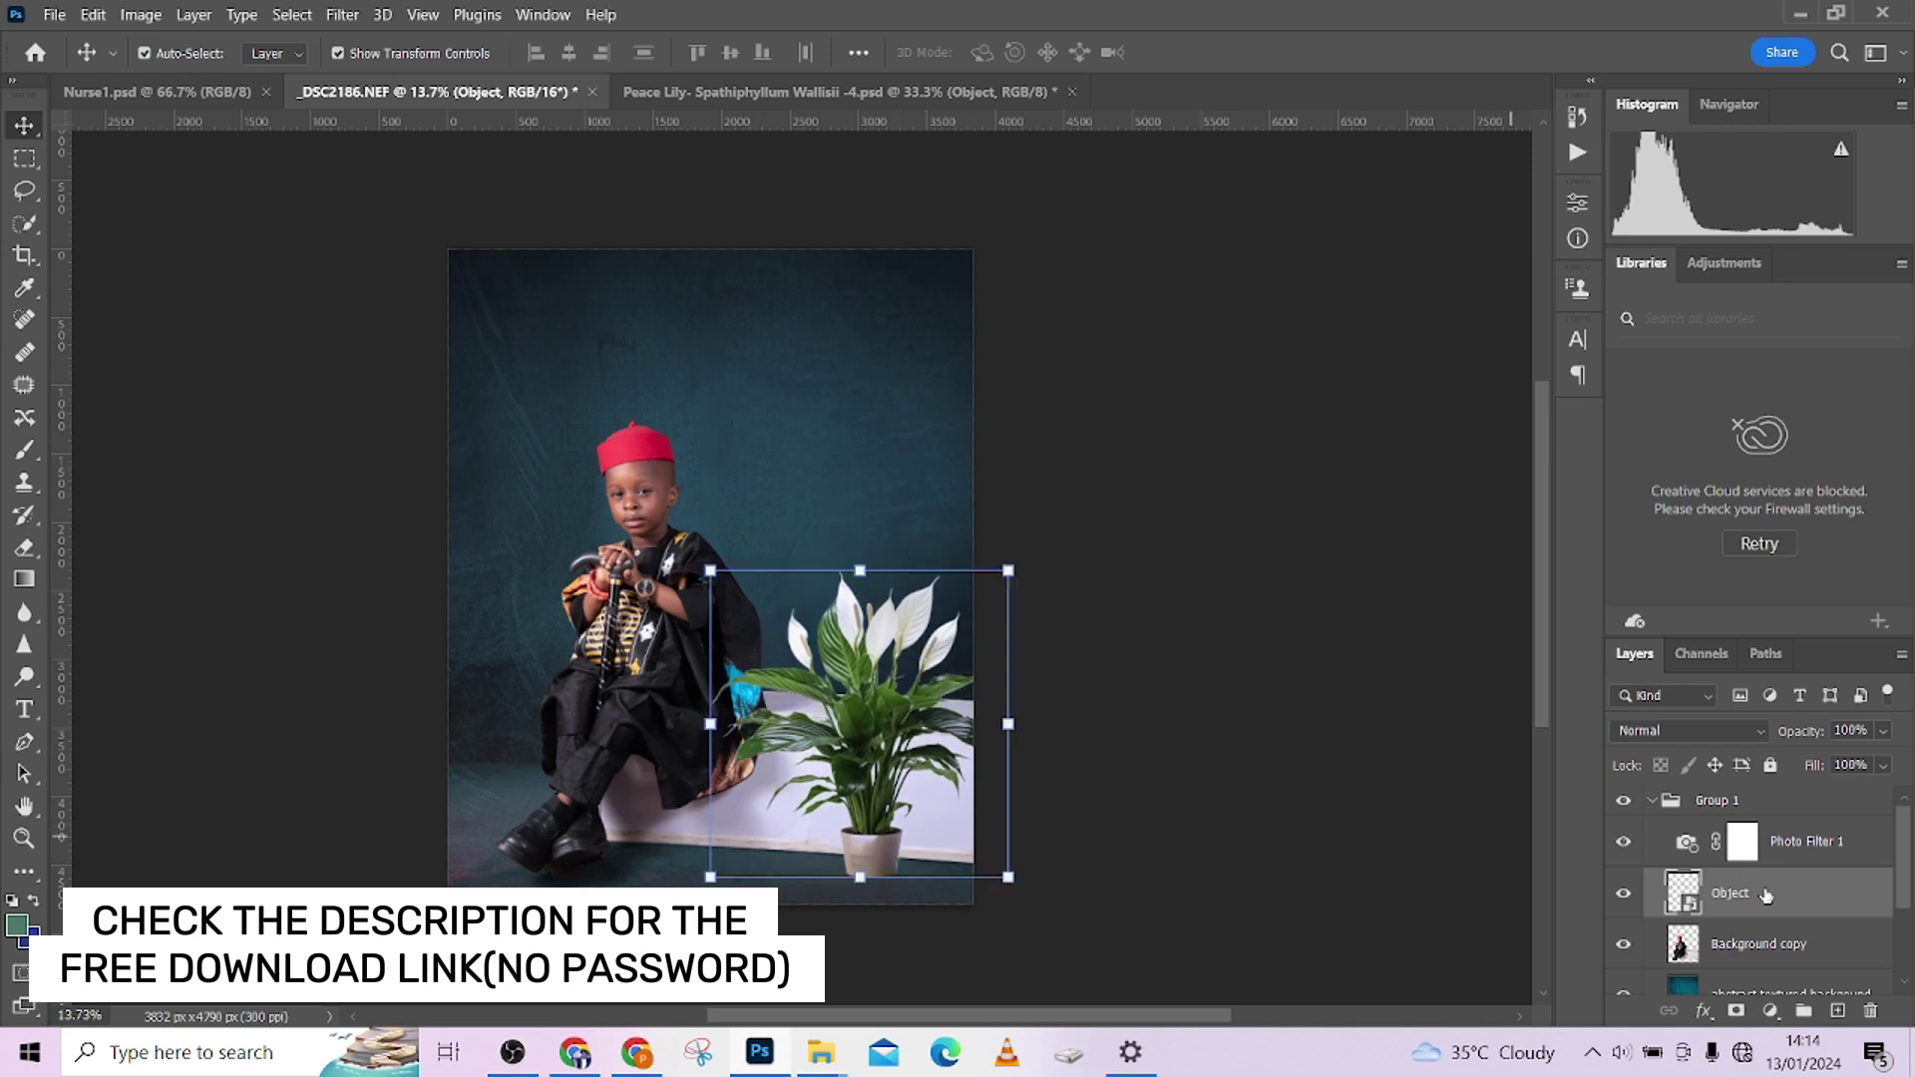
Place the Background copy layer above the Object layer and raise the plant behind the white box.
drag(1800, 958, 1832, 894)
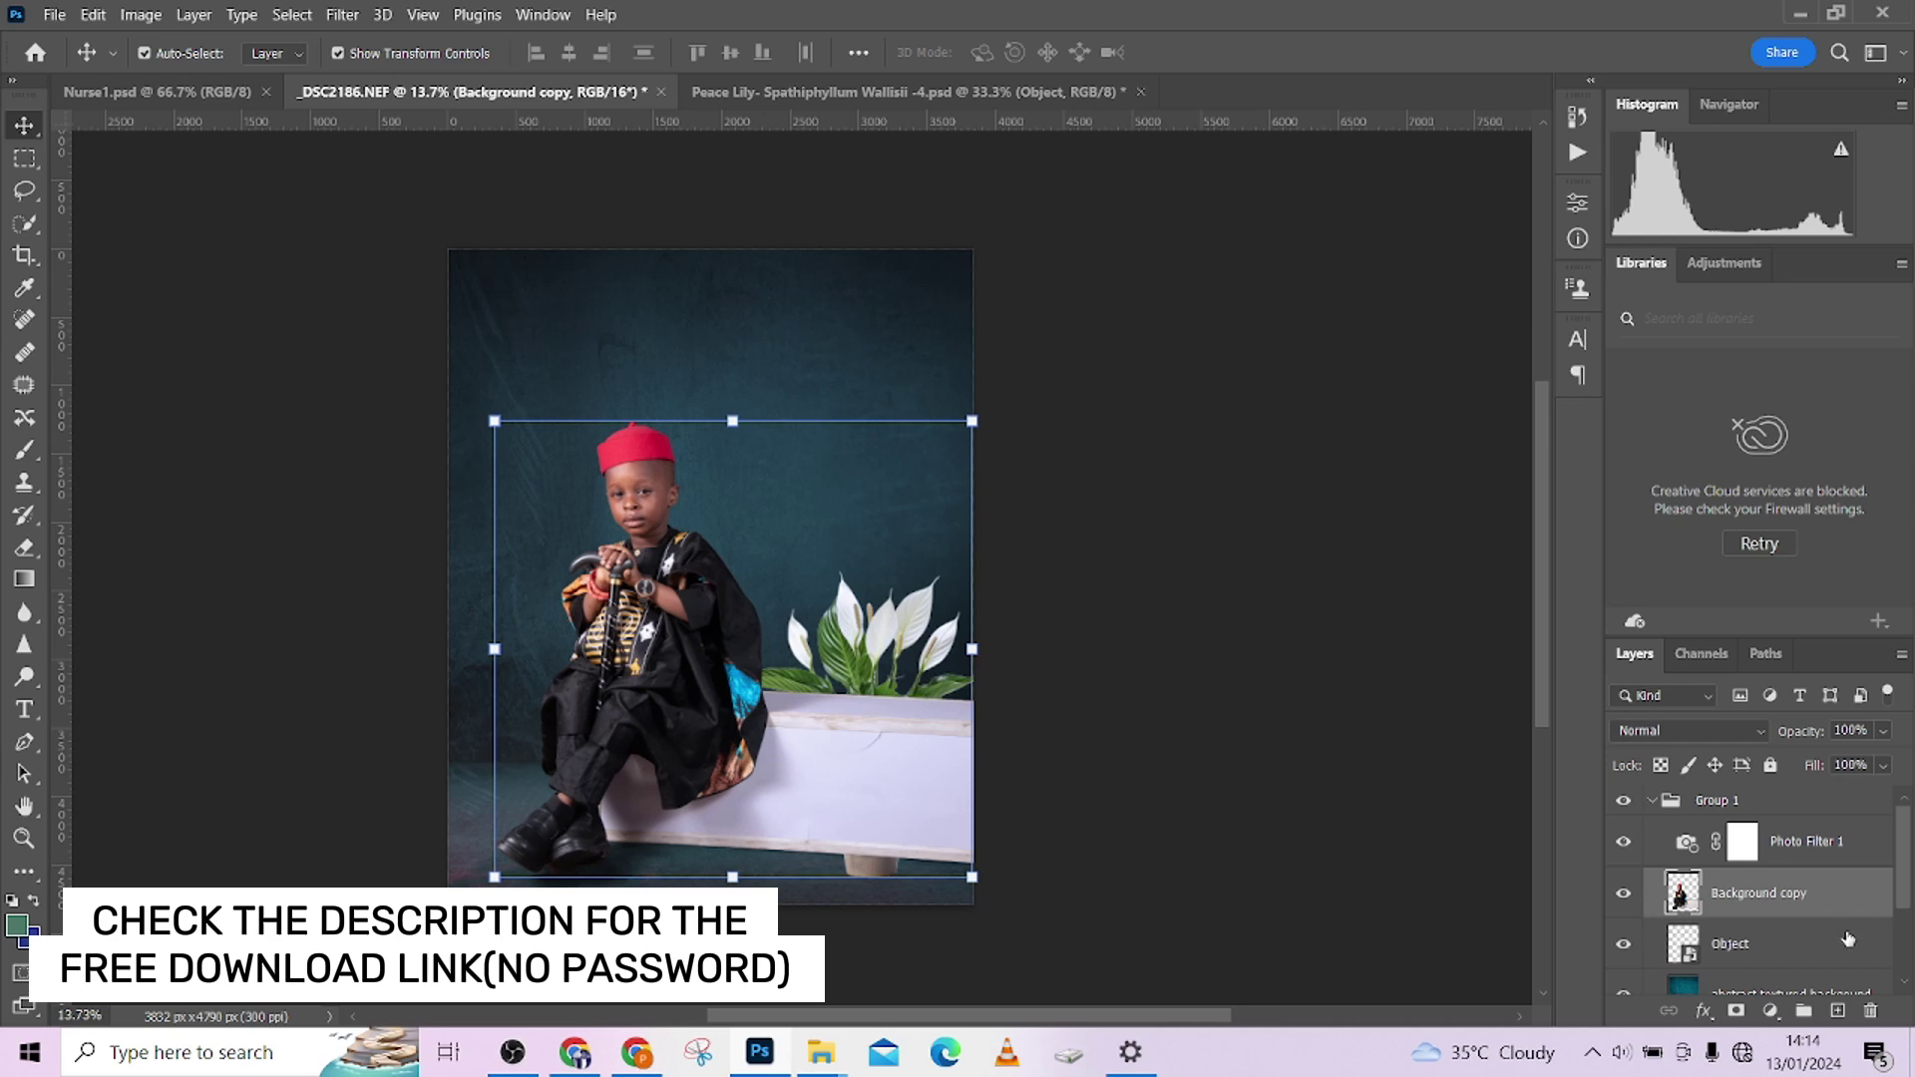
click(1810, 952)
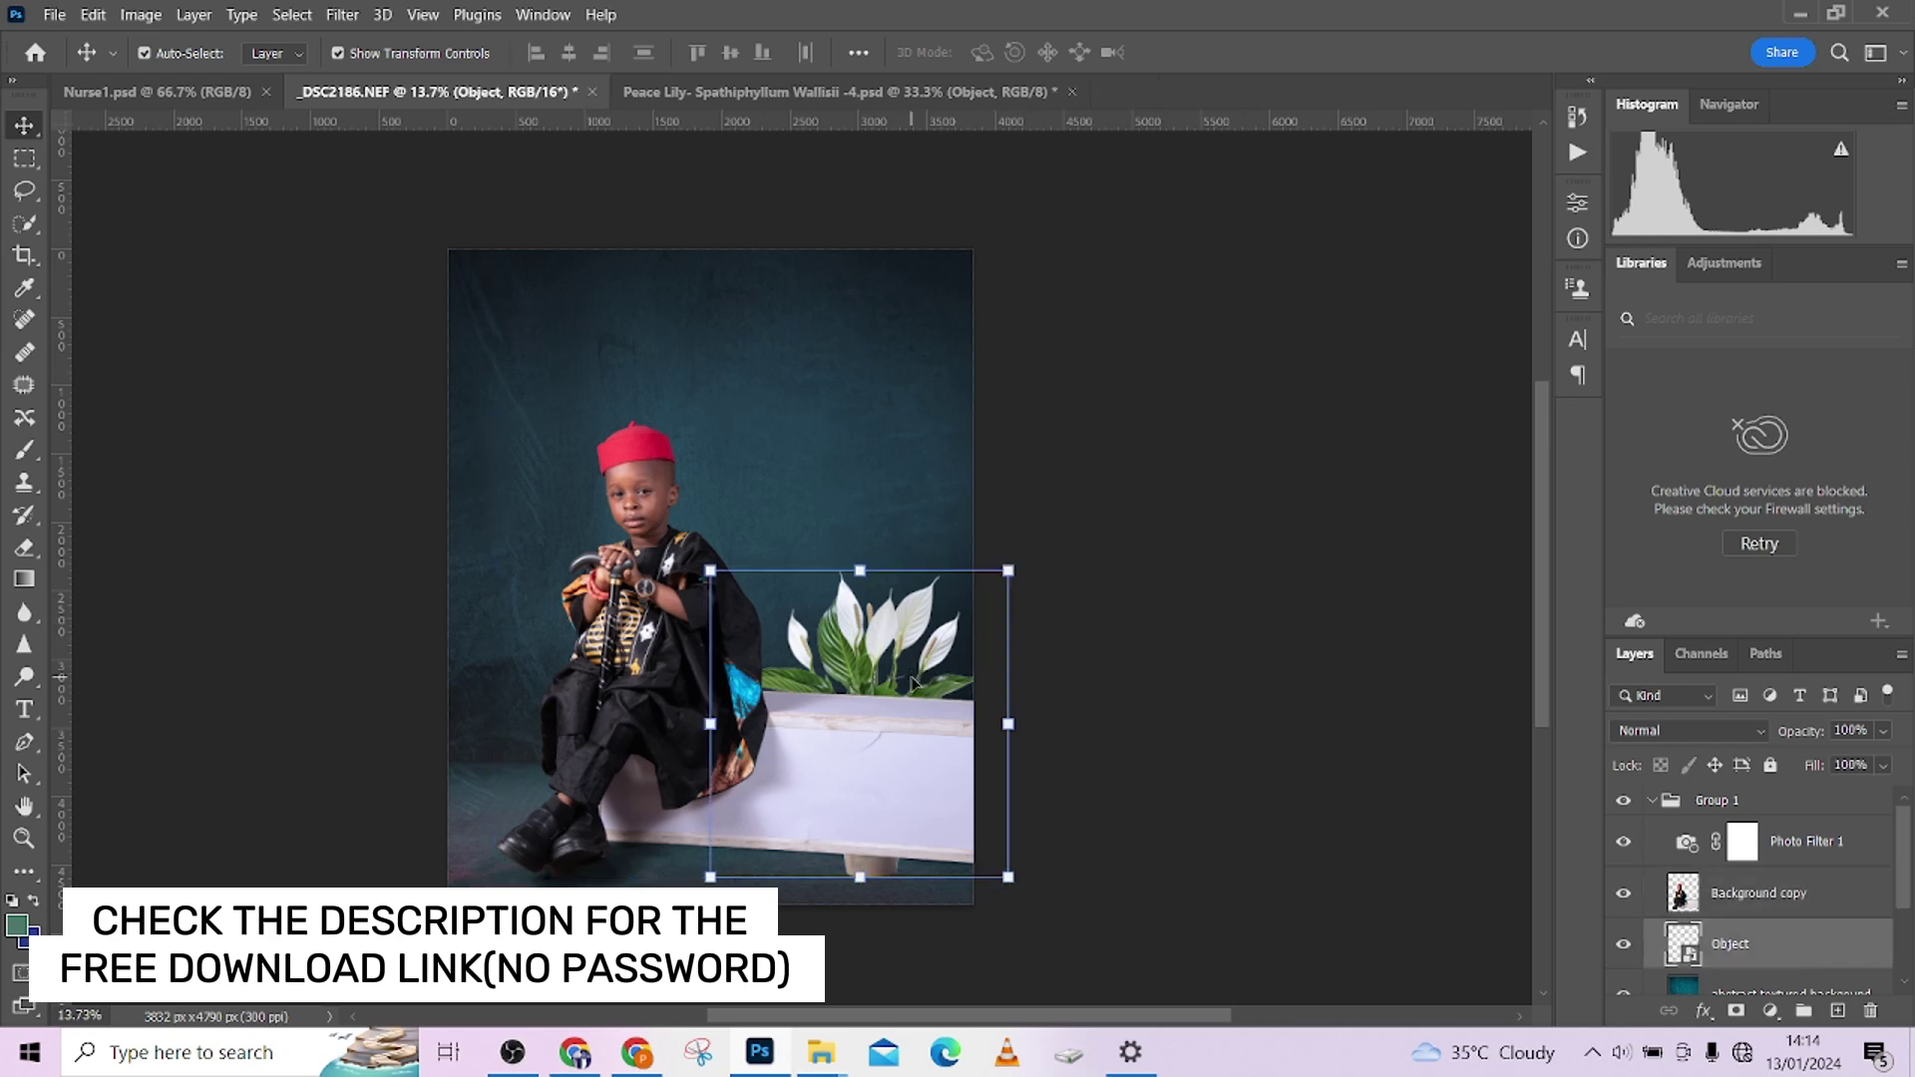
drag(915, 688, 921, 626)
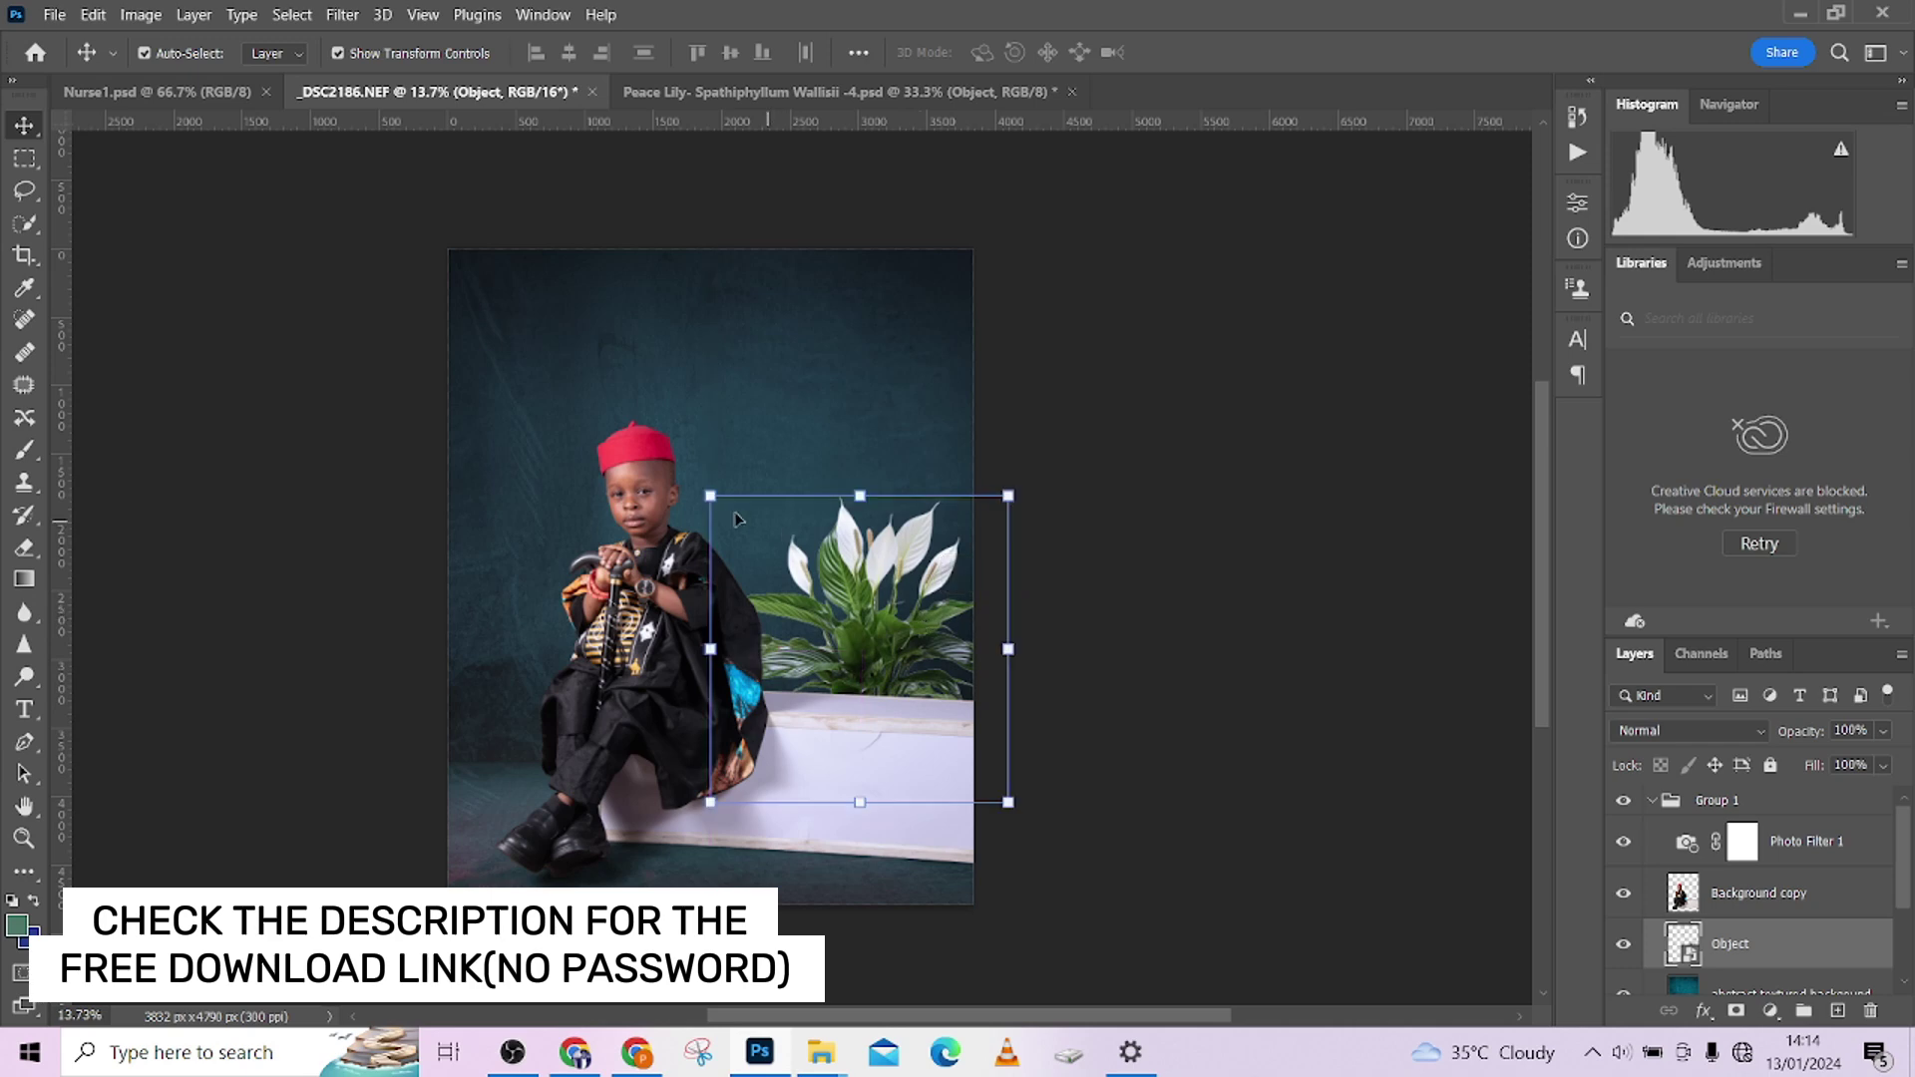
Scale the peace lily proportionally to 27.11% and position it behind the white box beside the boy.
click(704, 490)
drag(704, 490, 670, 461)
drag(884, 768, 868, 690)
drag(662, 420, 611, 385)
drag(613, 590, 697, 591)
drag(846, 646, 838, 661)
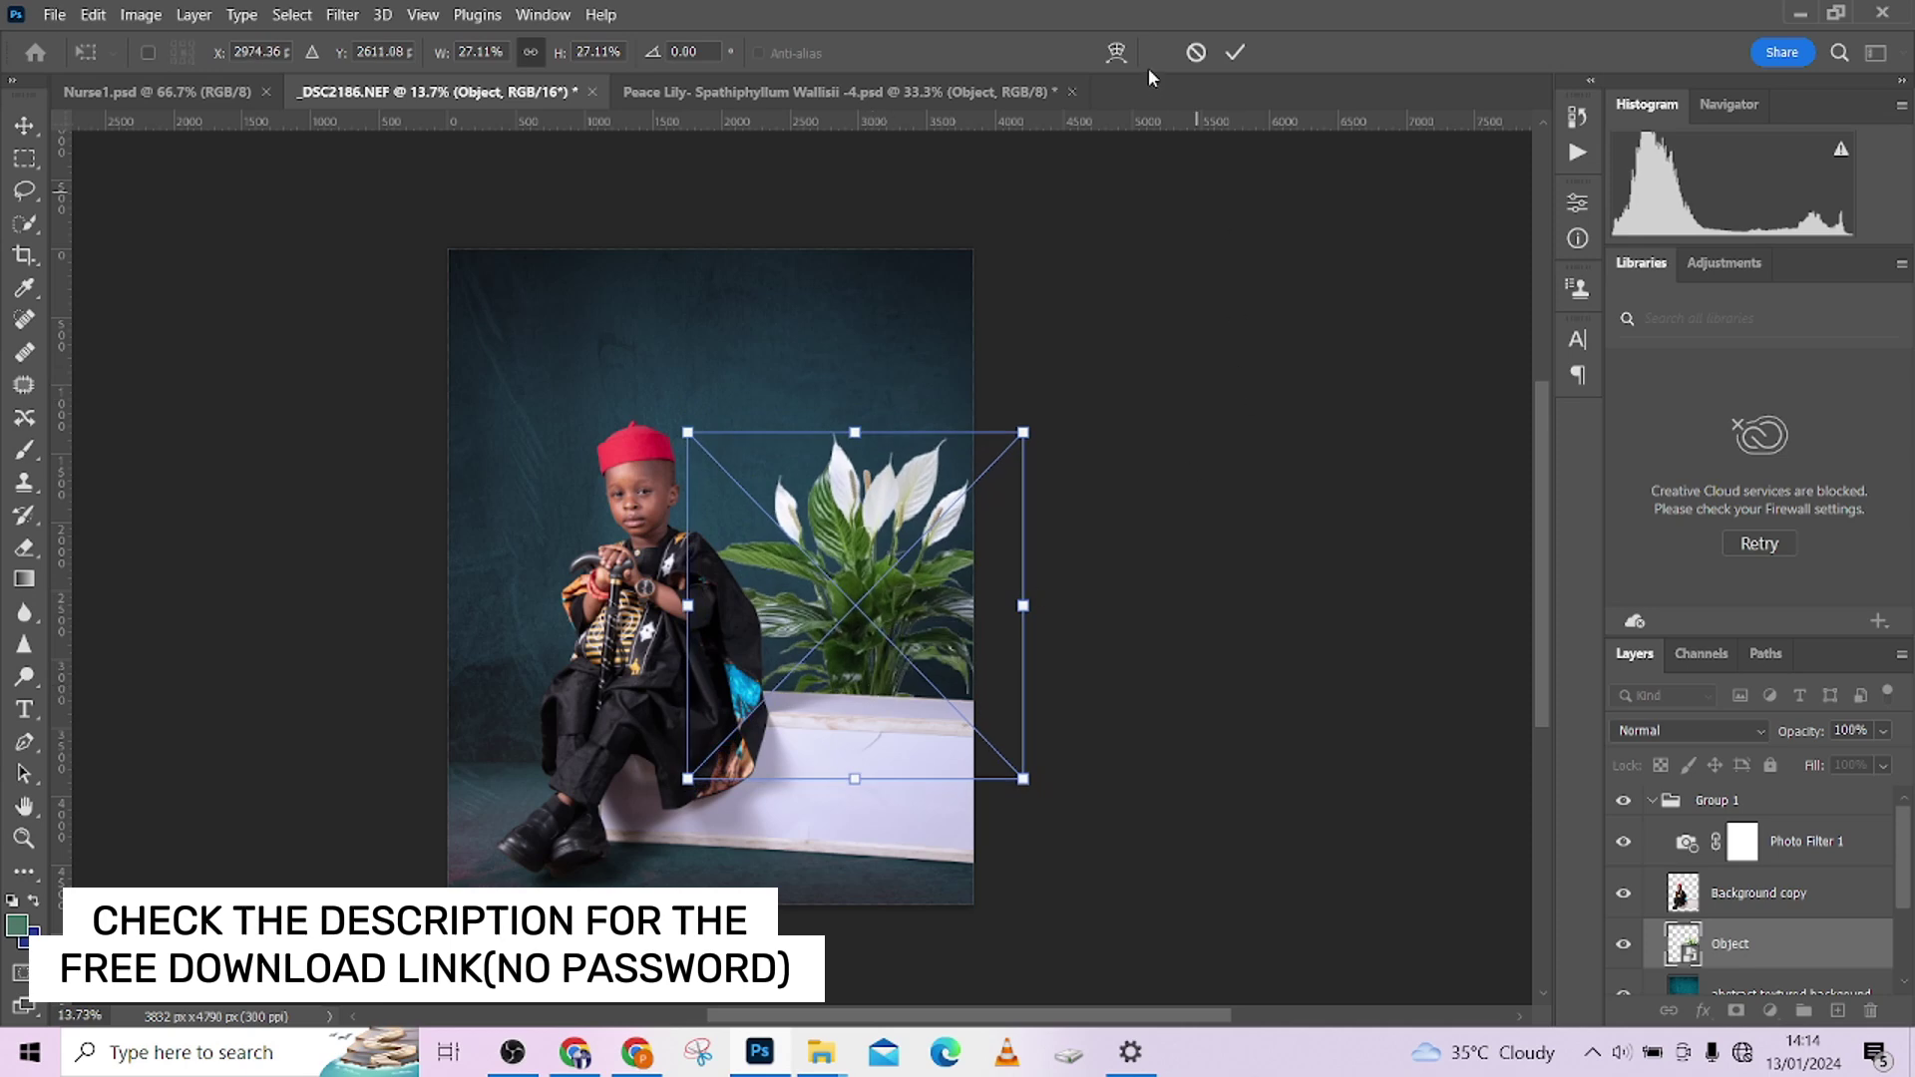
click(1236, 53)
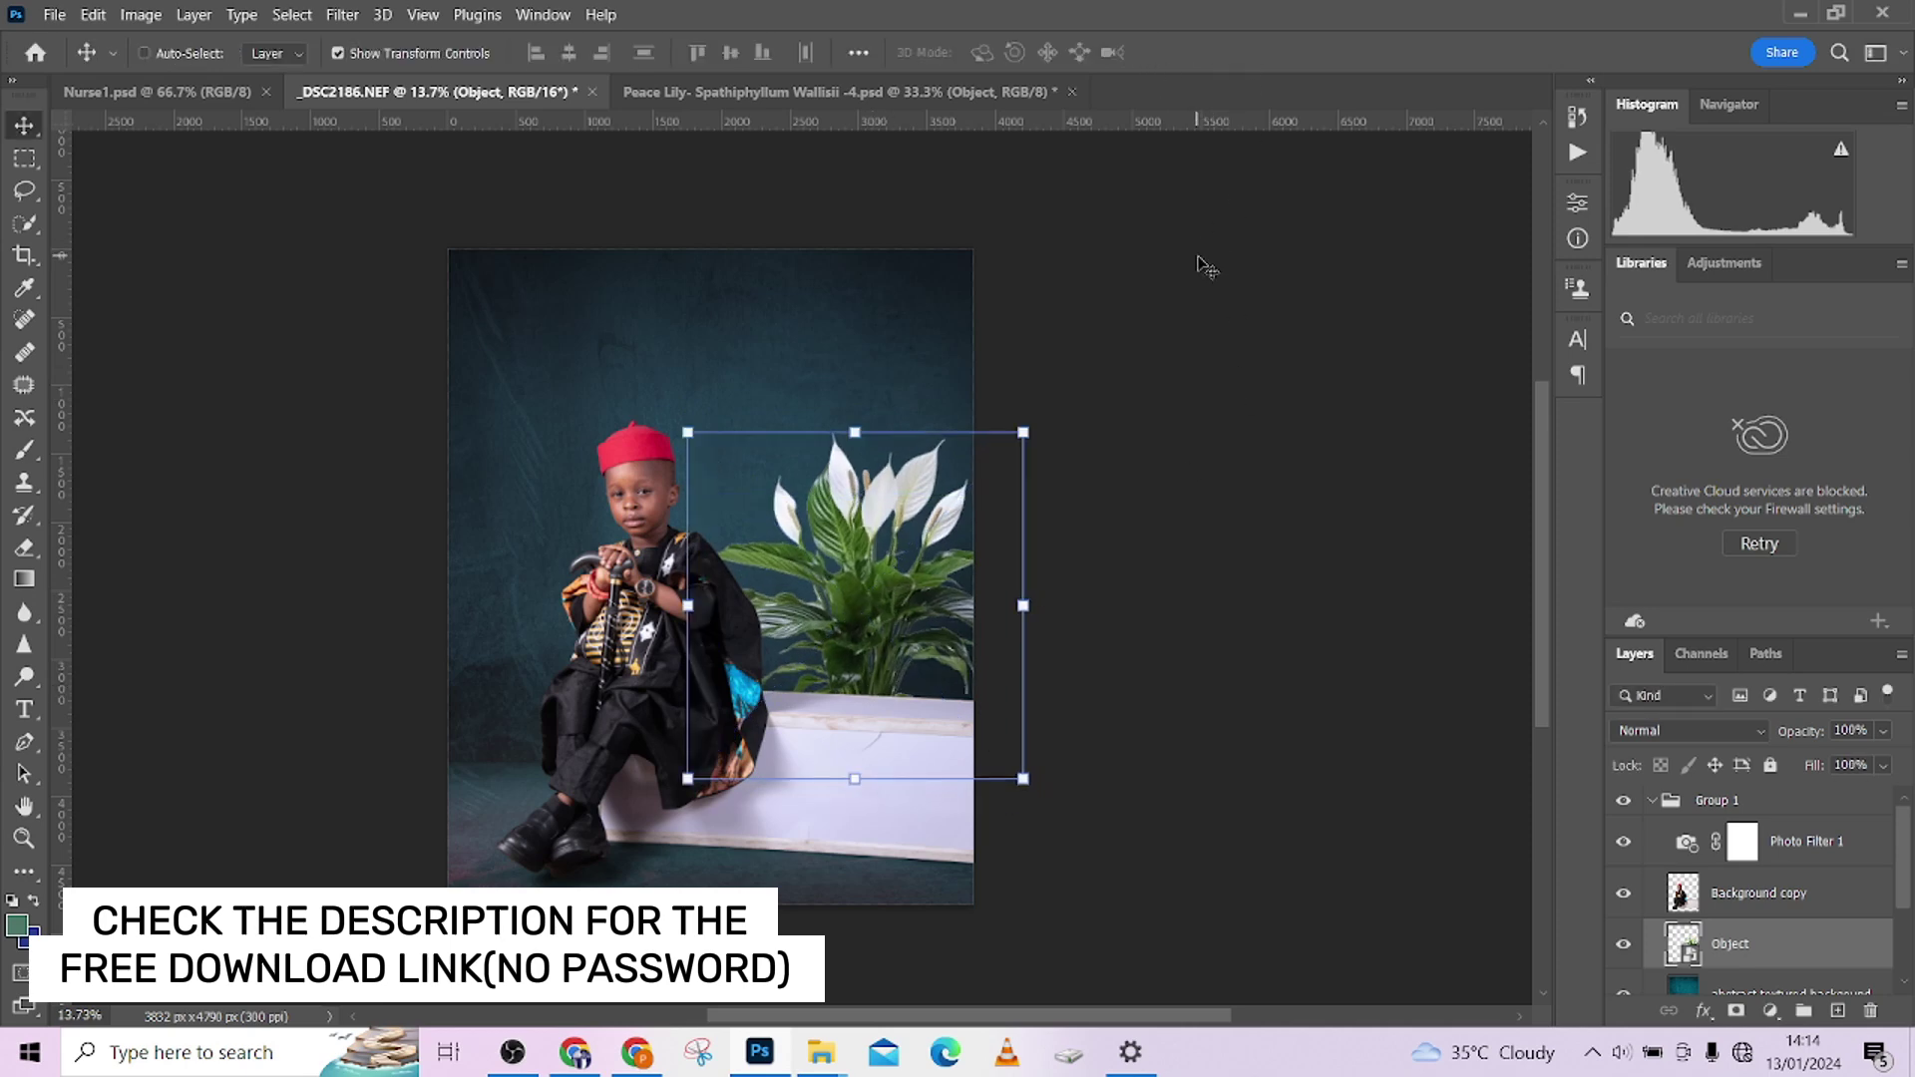
Darken the peace lily slightly with a Curves adjustment on the Object layer.
key(ctrl+m)
drag(827, 395, 827, 409)
click(1317, 194)
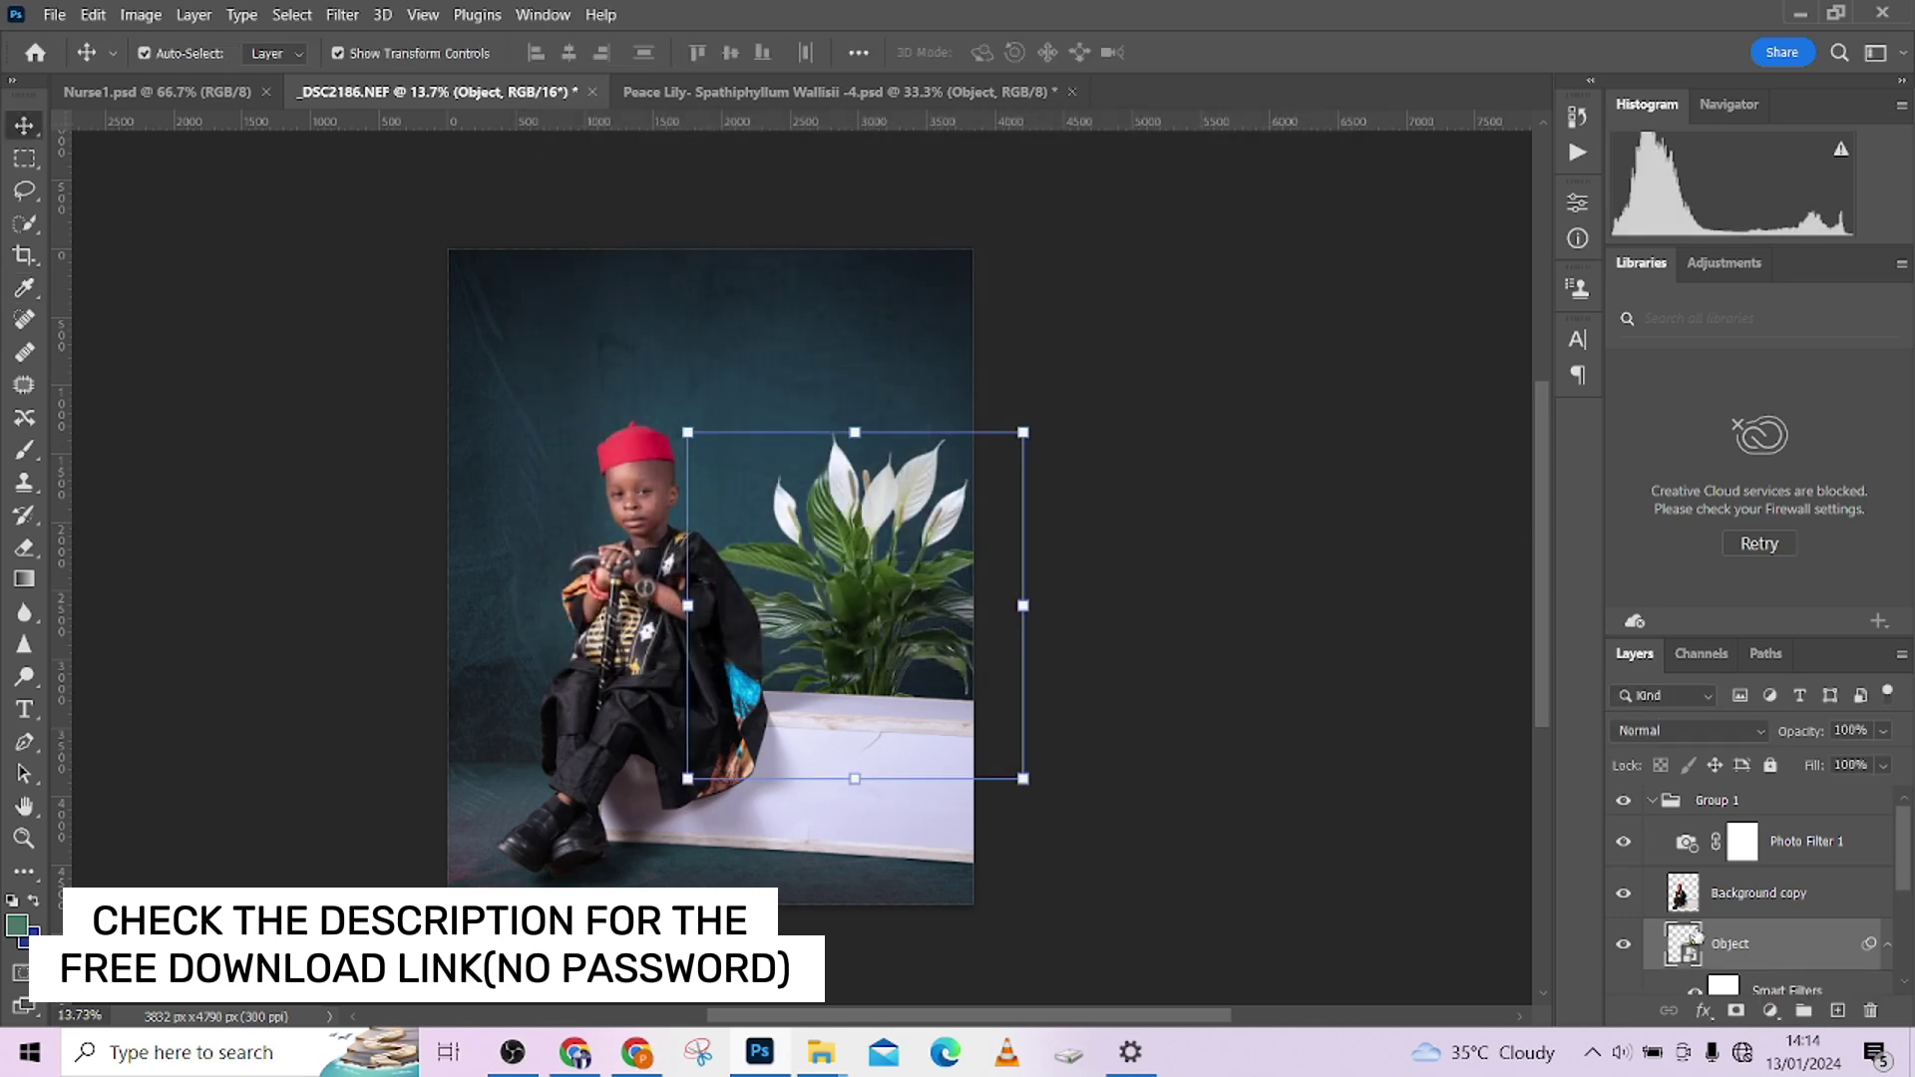
Add a Black & White adjustment with the High Contrast Red Filter preset, clipped to the plant's Object layer.
click(1771, 1012)
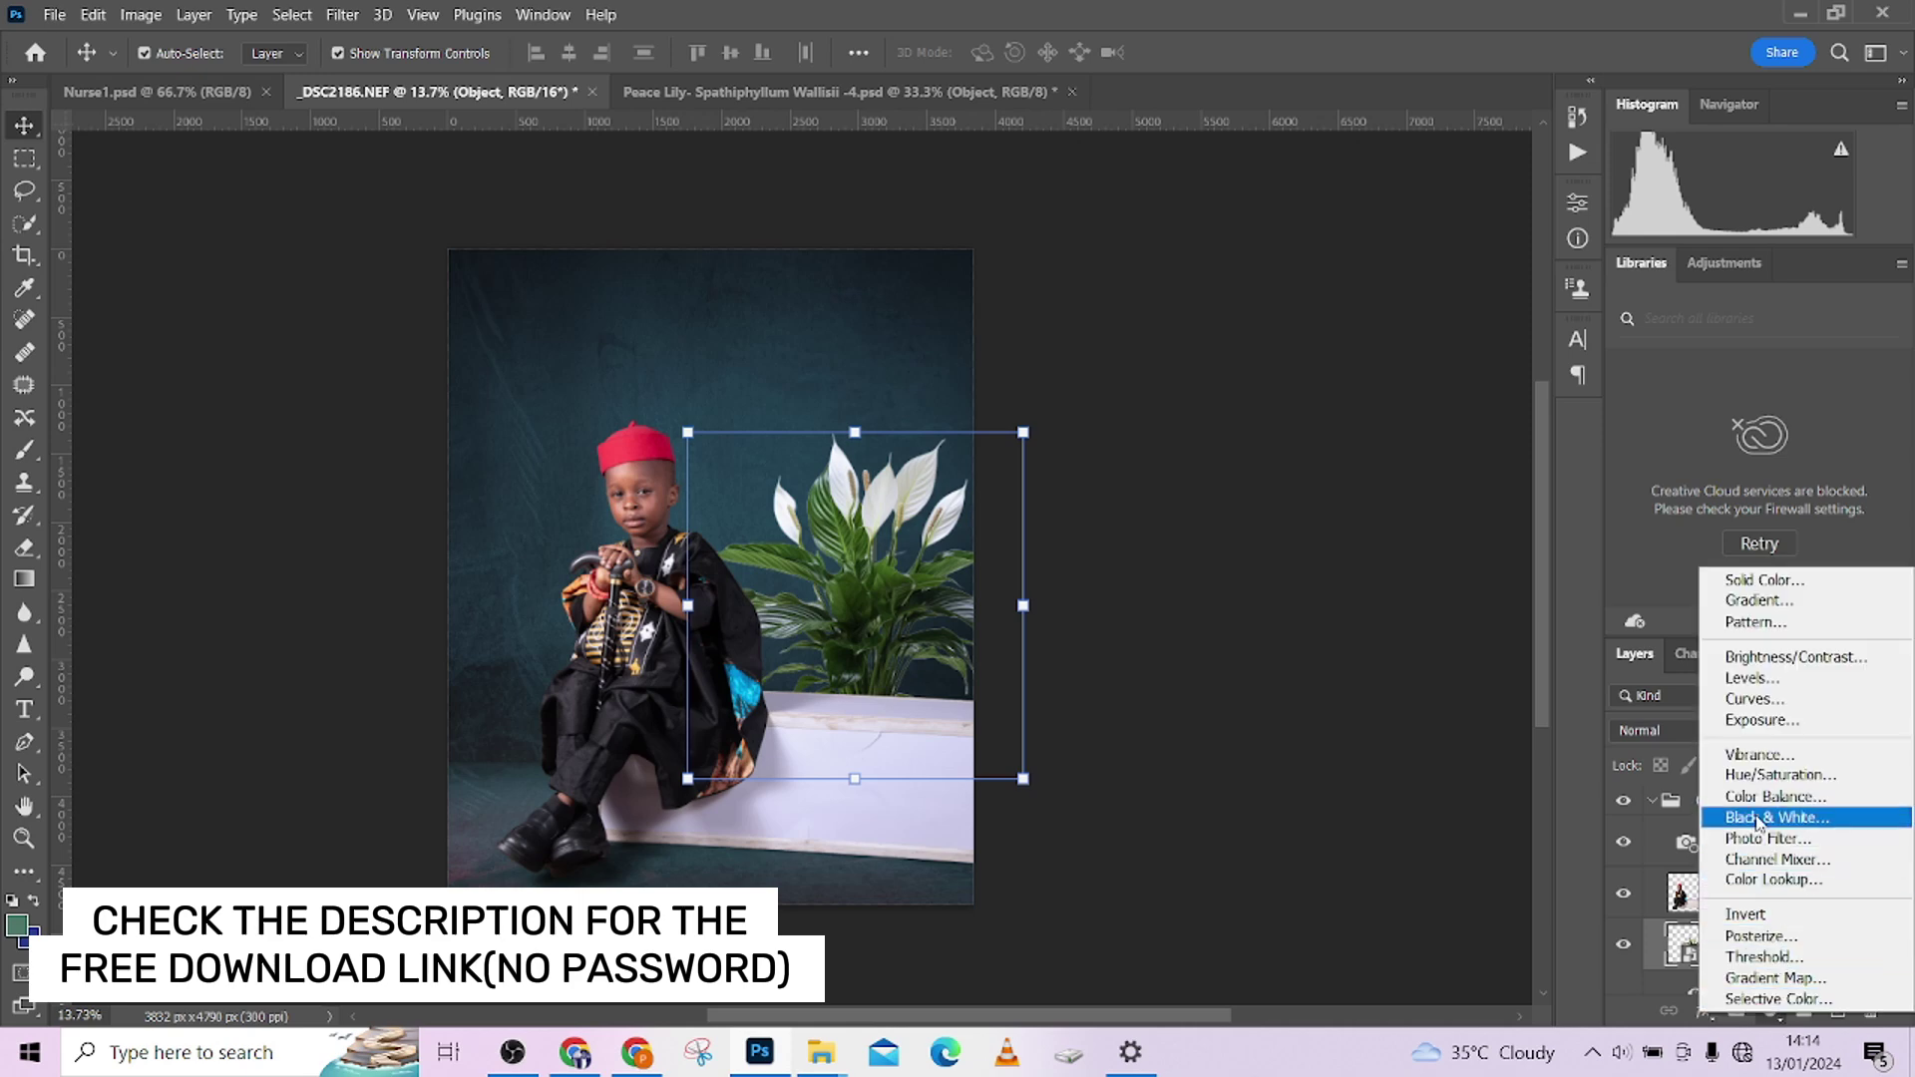
click(1760, 819)
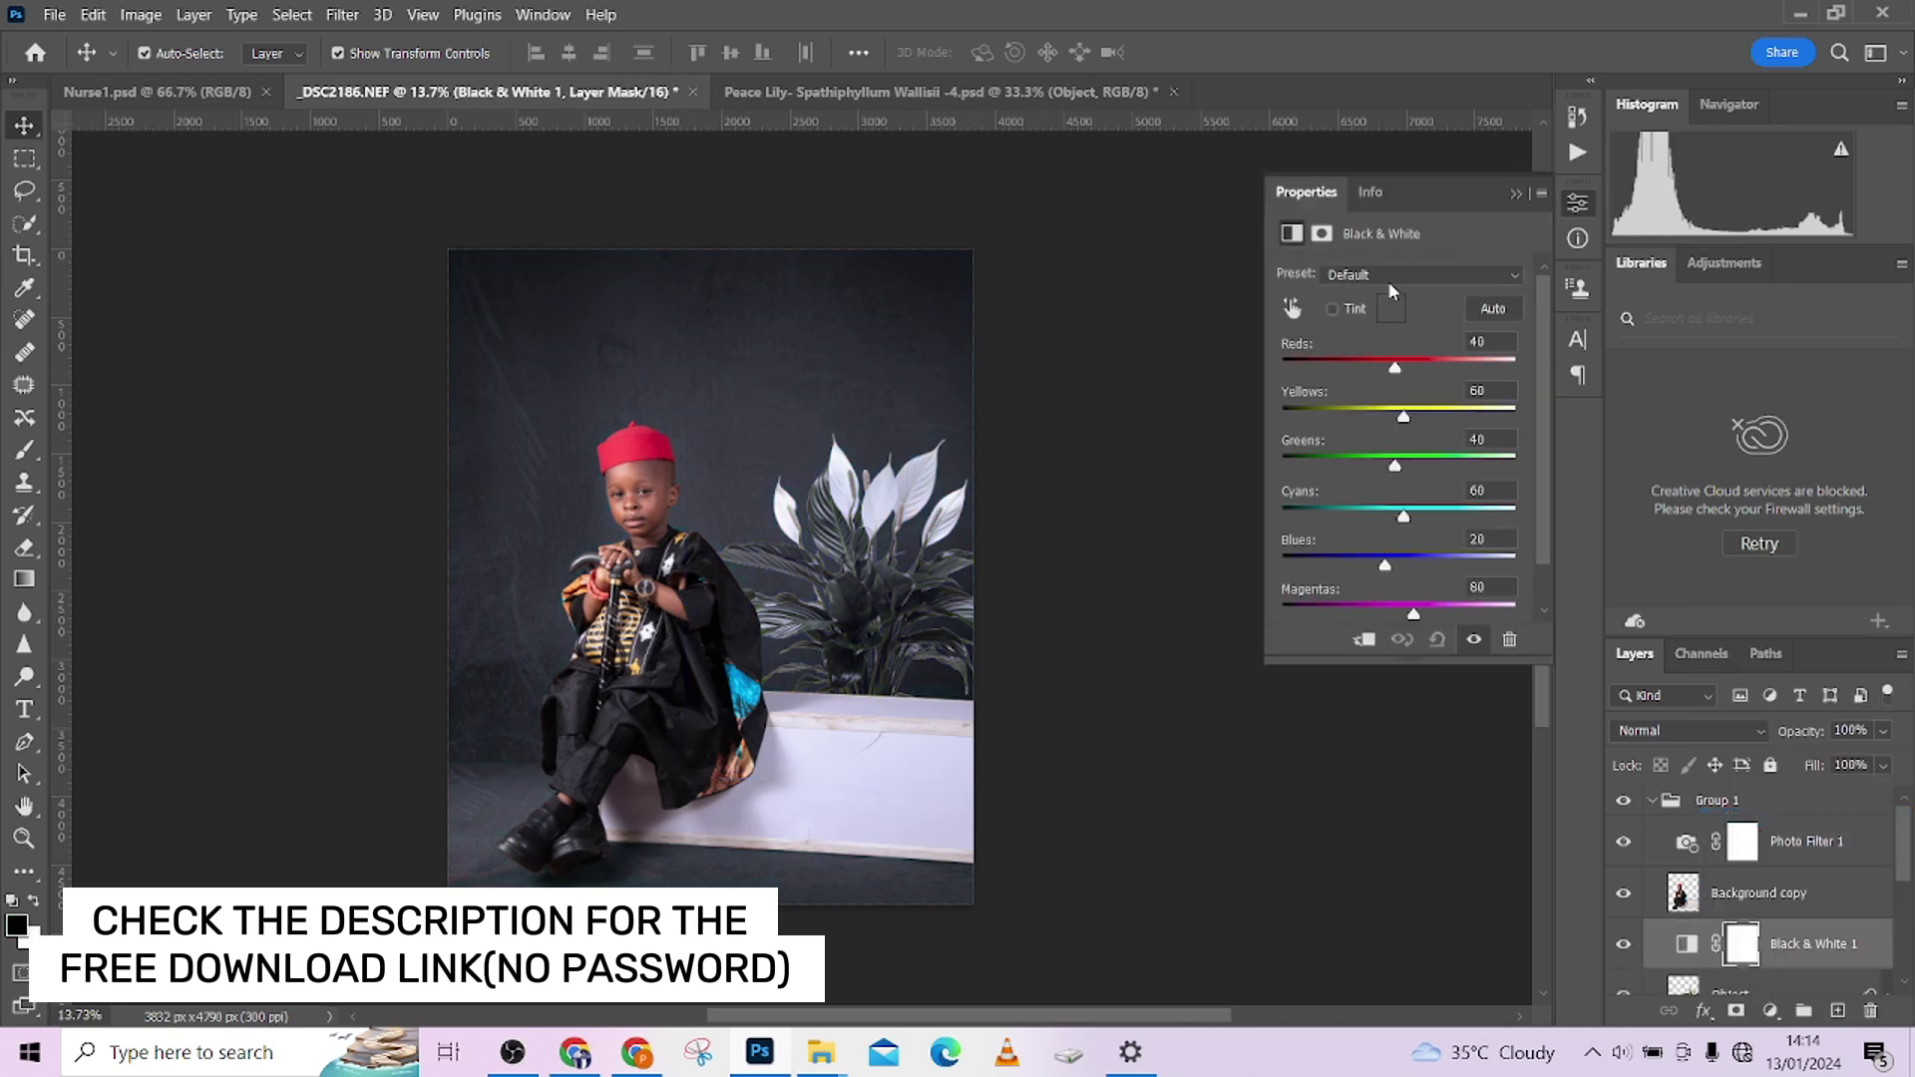
click(1387, 278)
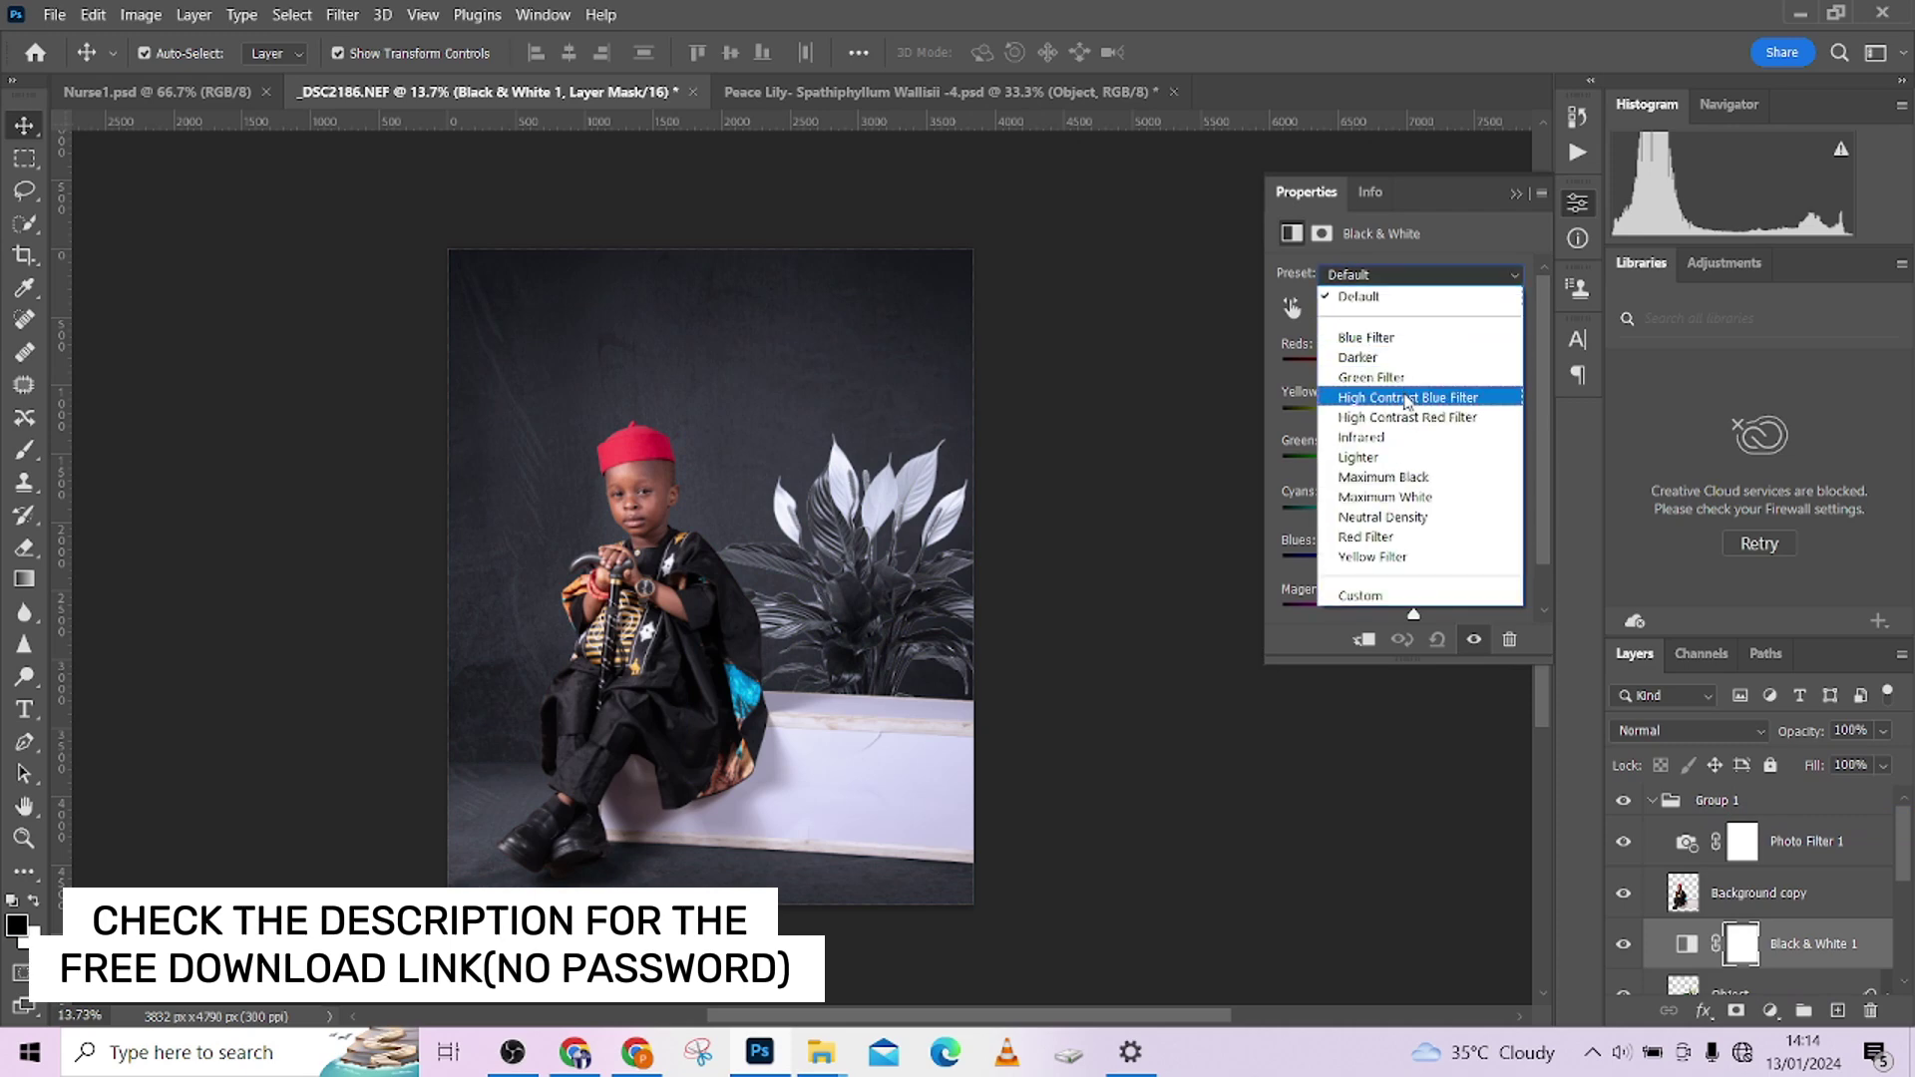
click(1411, 417)
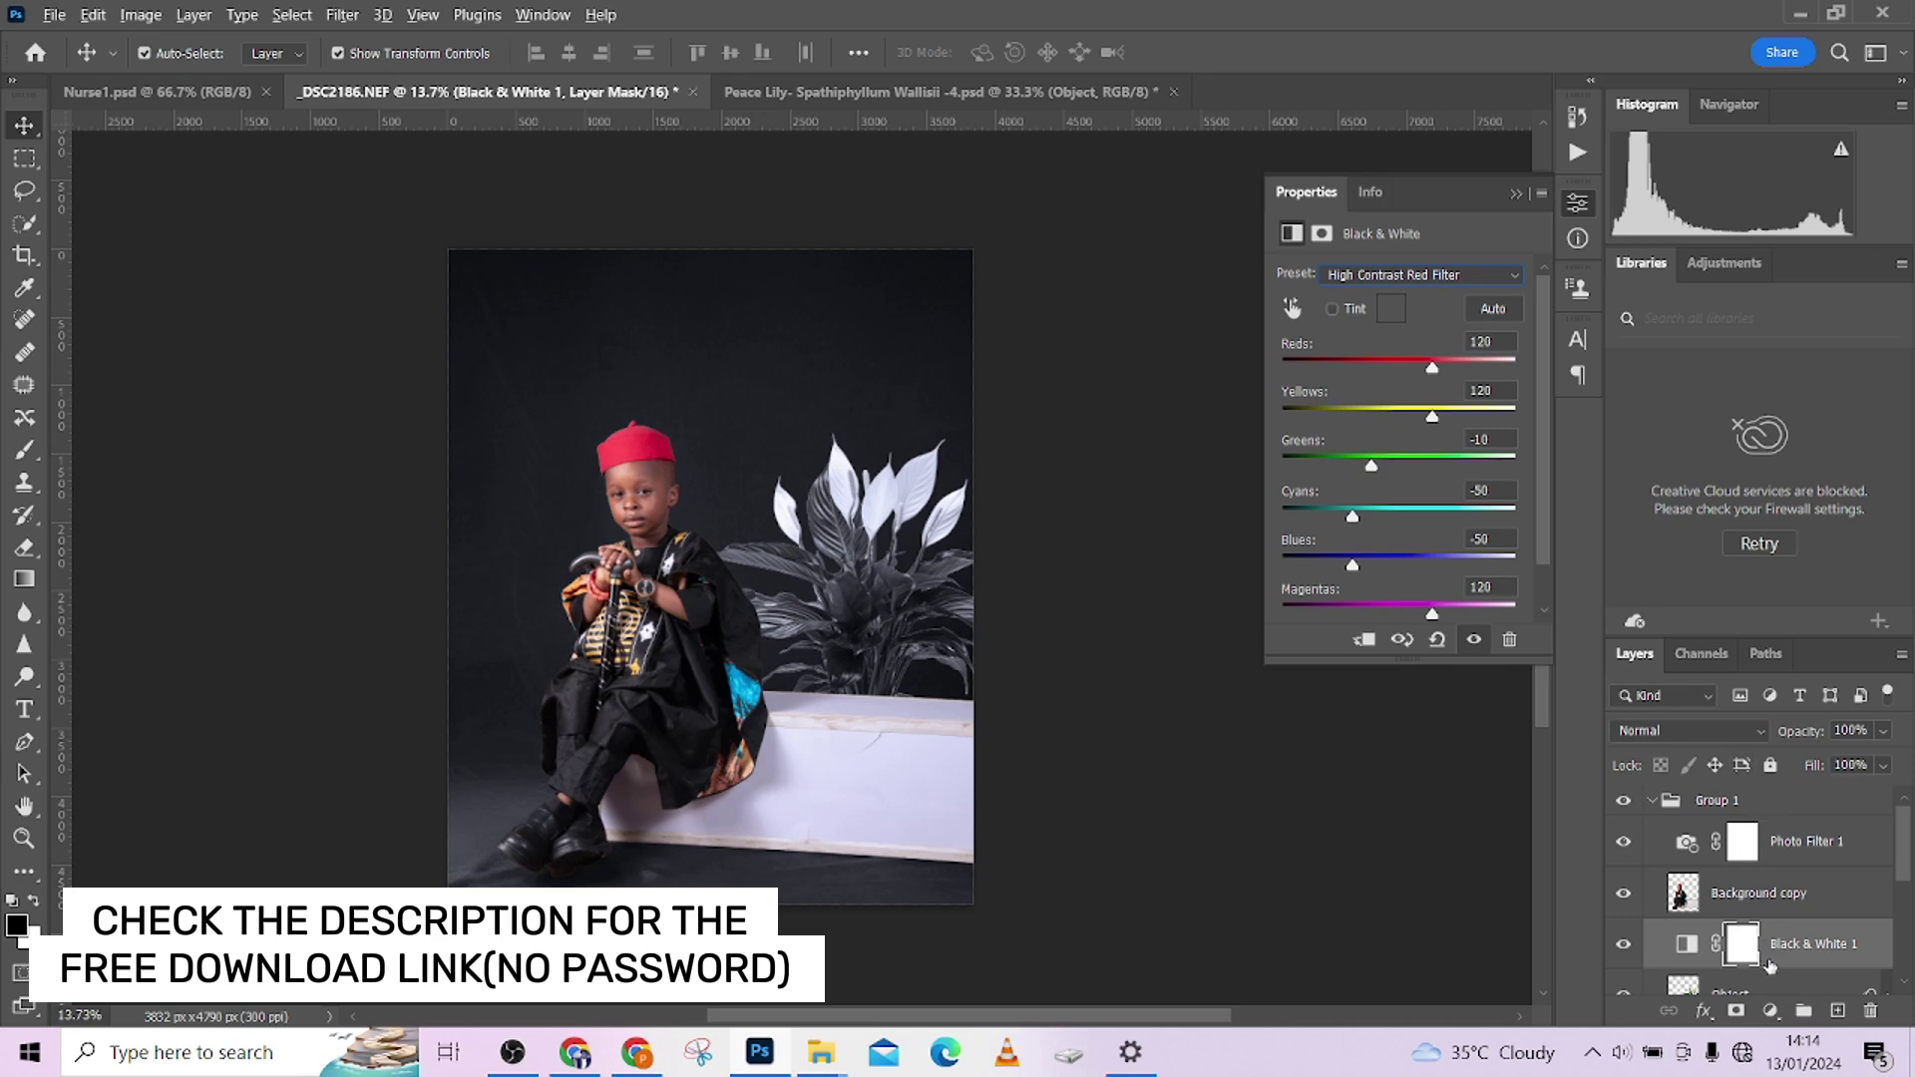
alt+click(1771, 964)
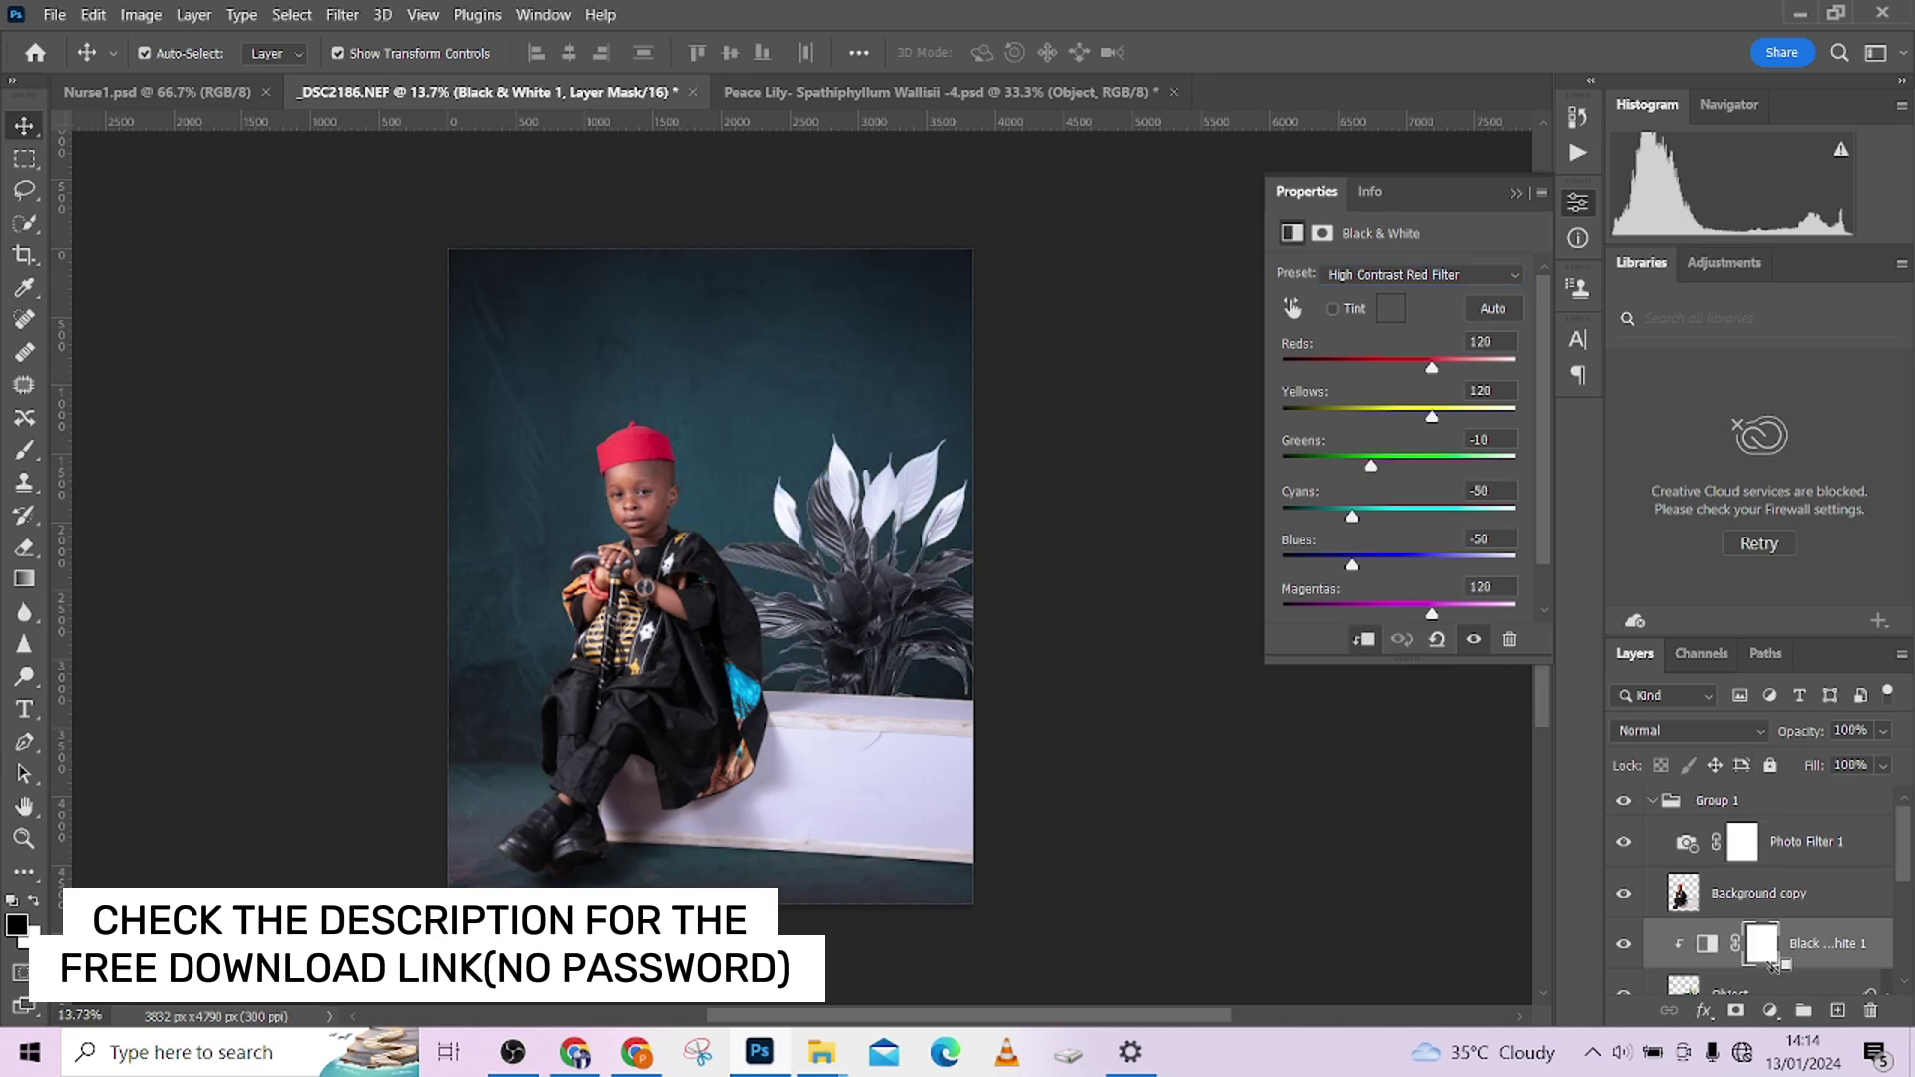
Set the Black & White layer's blend mode to Multiply and compare the plant with and without it.
click(1645, 734)
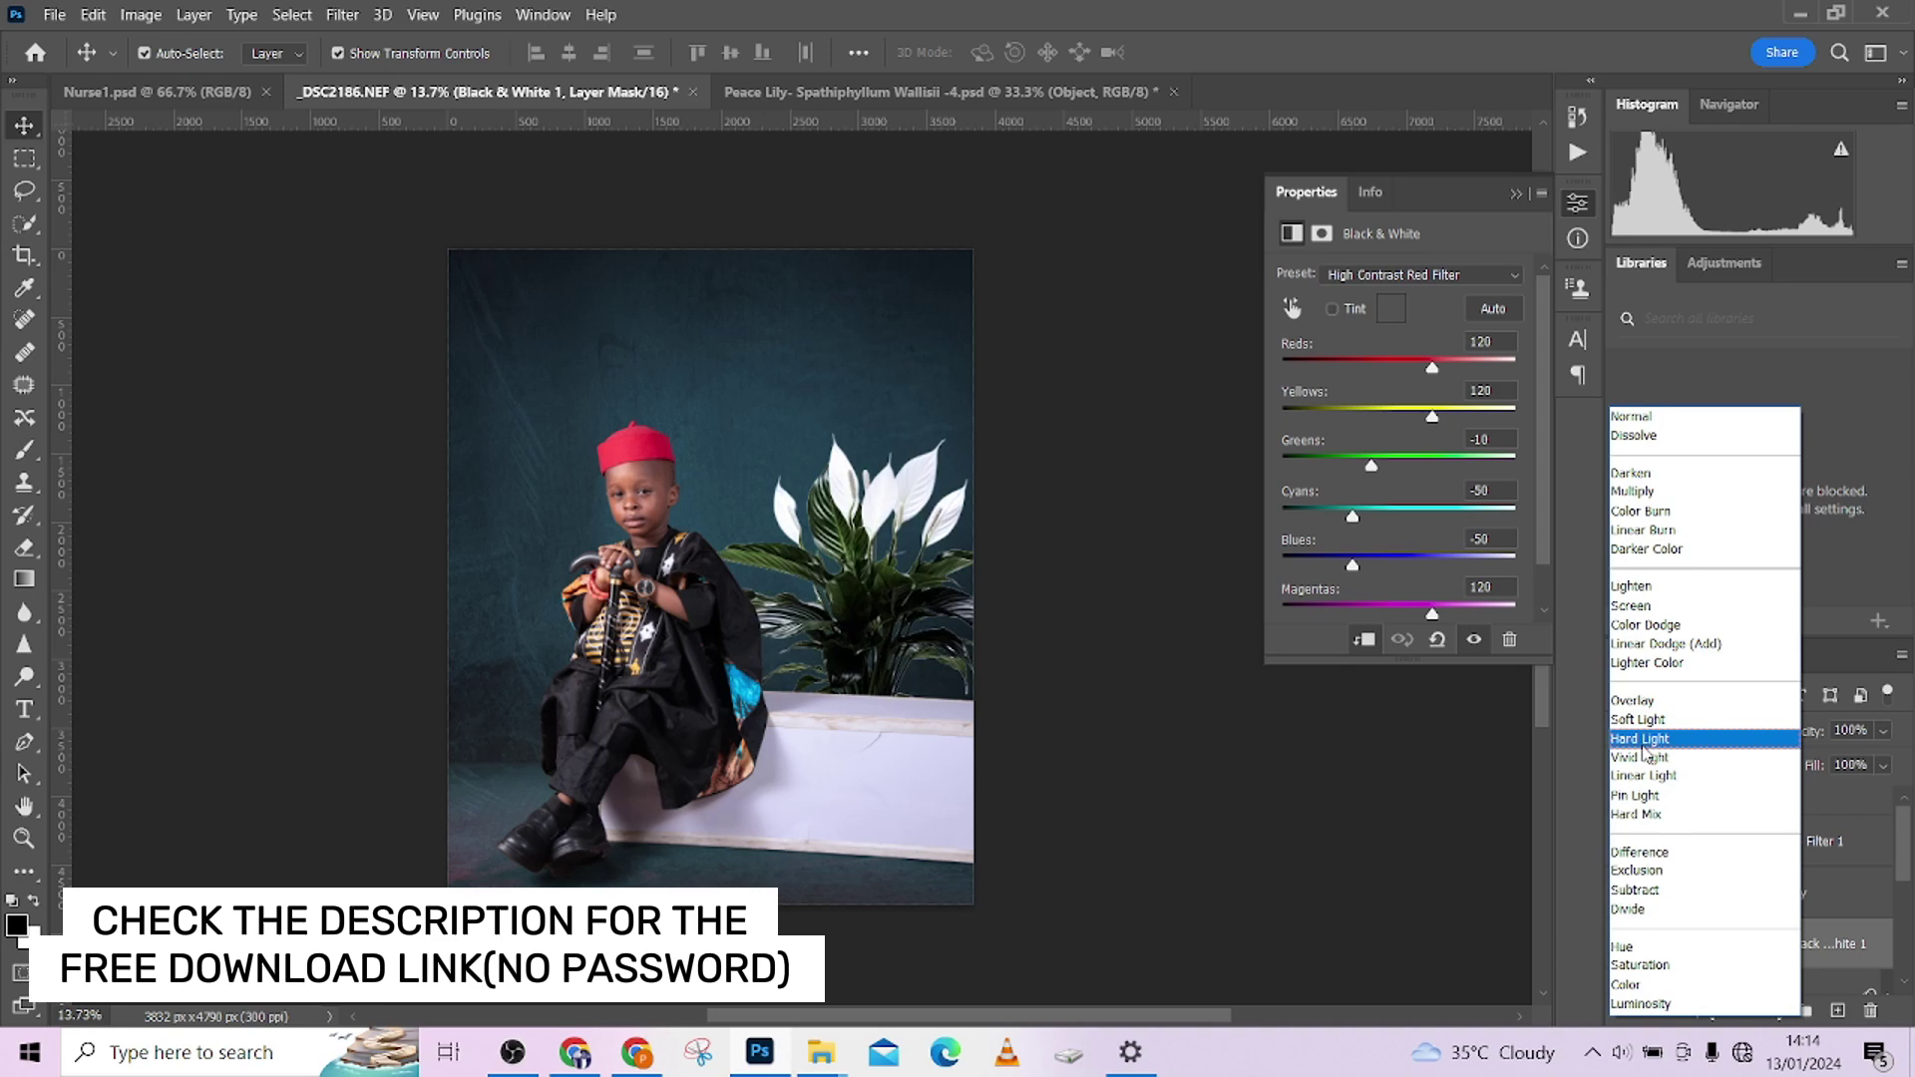
click(1636, 491)
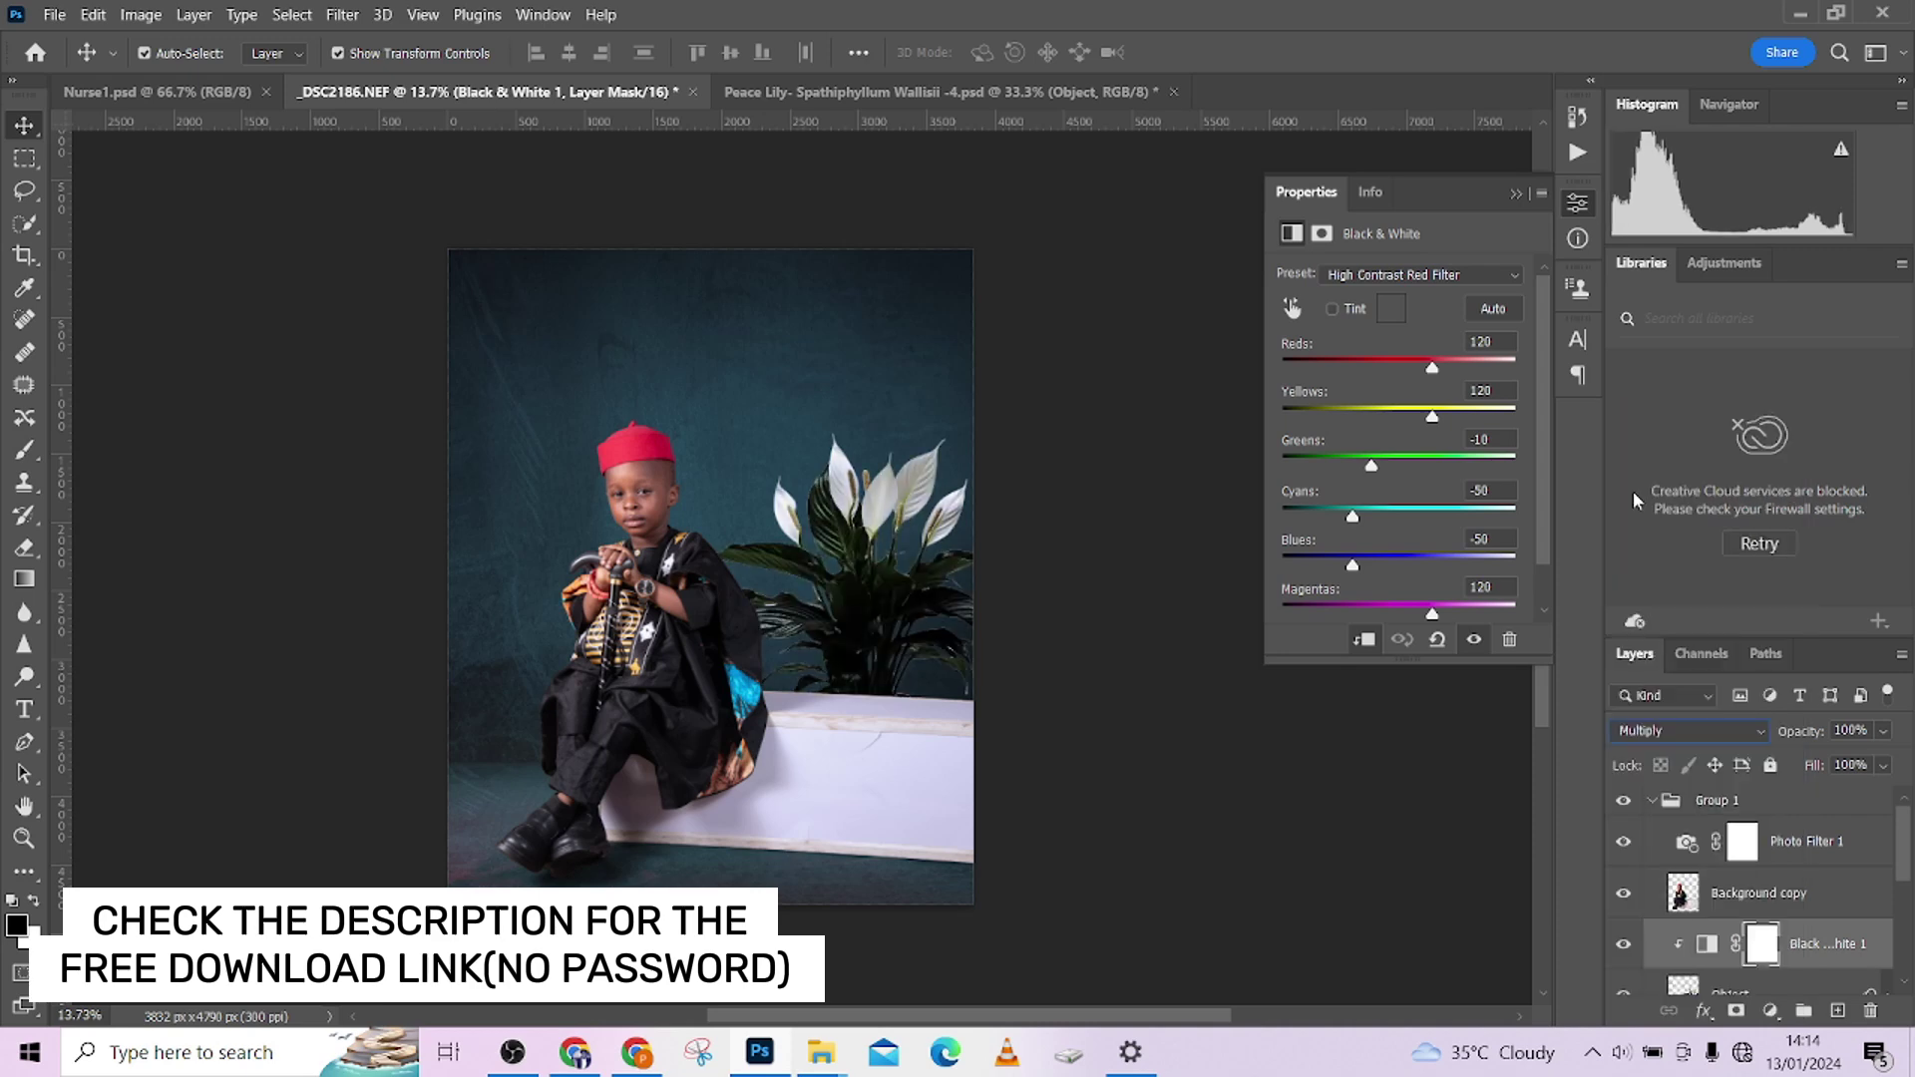
click(1624, 944)
click(1624, 944)
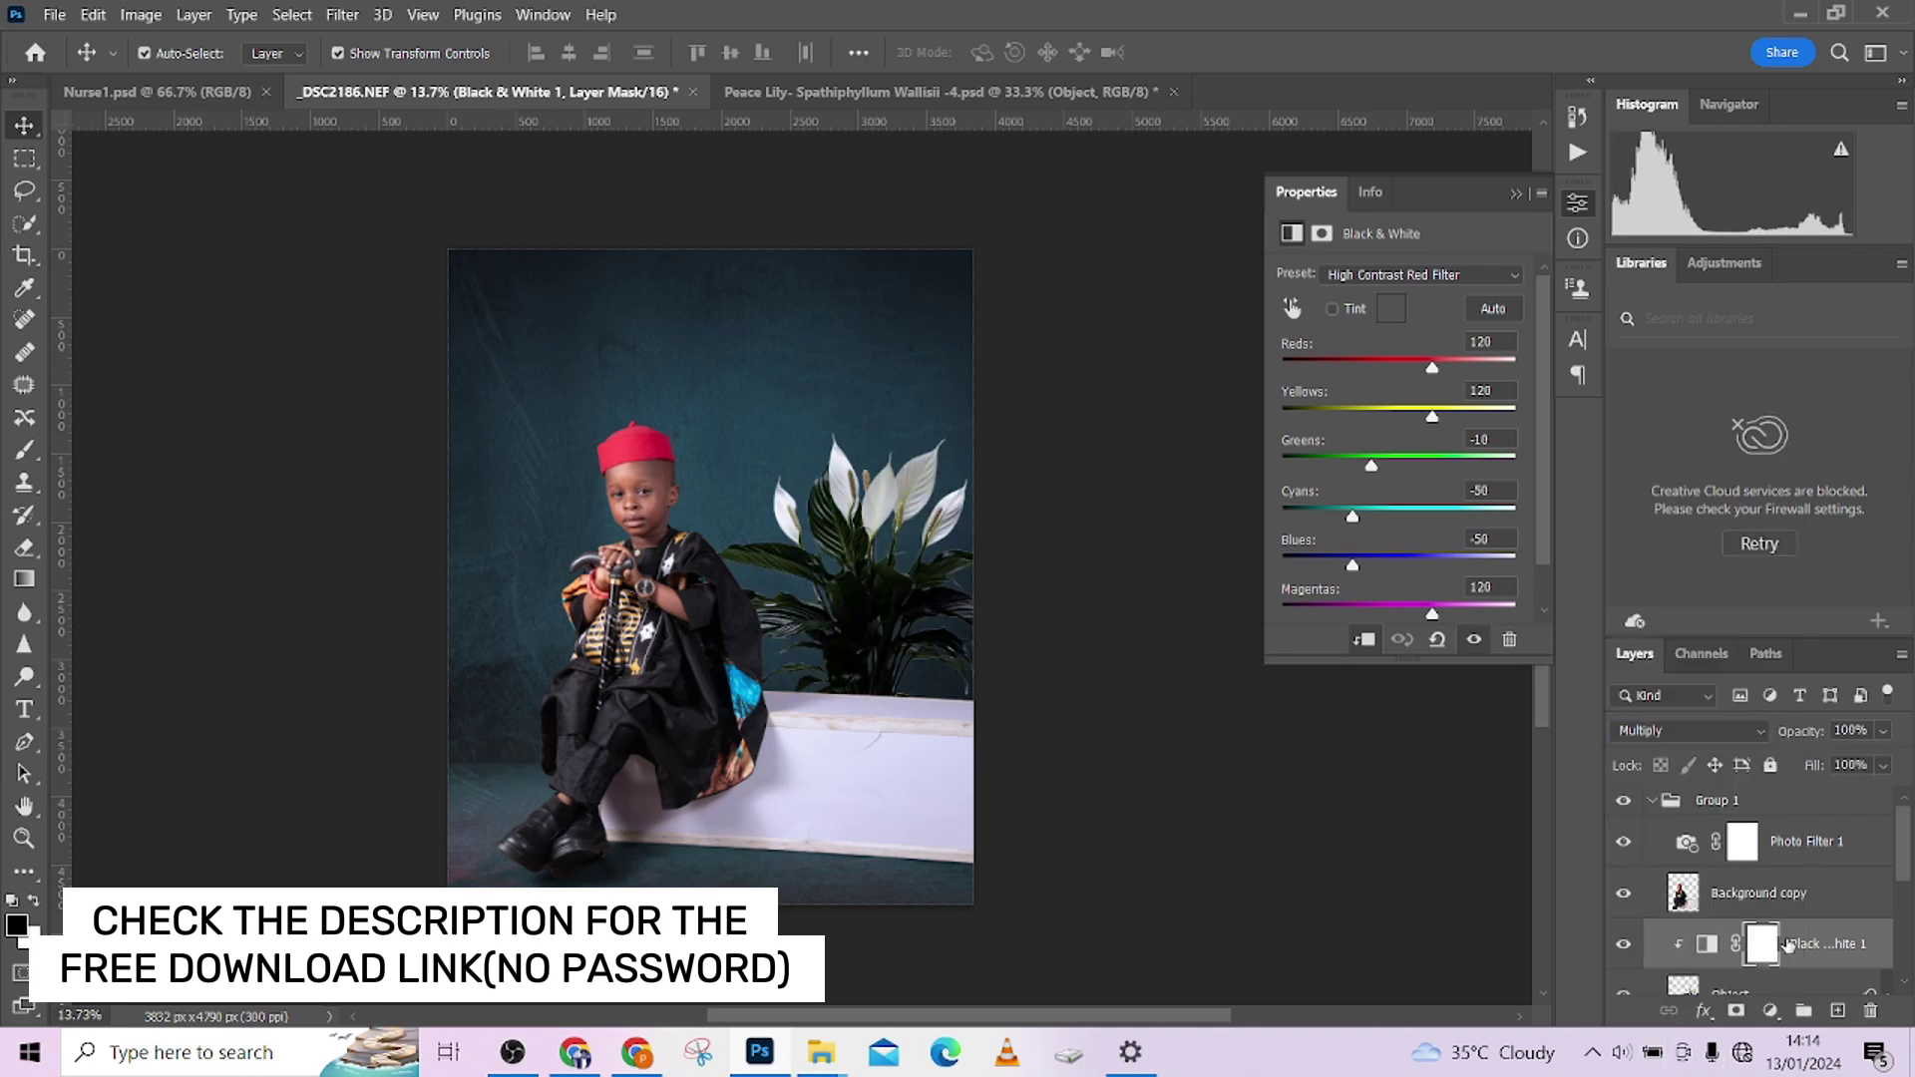
Reduce the Black & White layer's opacity to 59% and its fill to 86%, comparing the plant with and without it.
click(1883, 733)
drag(1852, 763, 1849, 763)
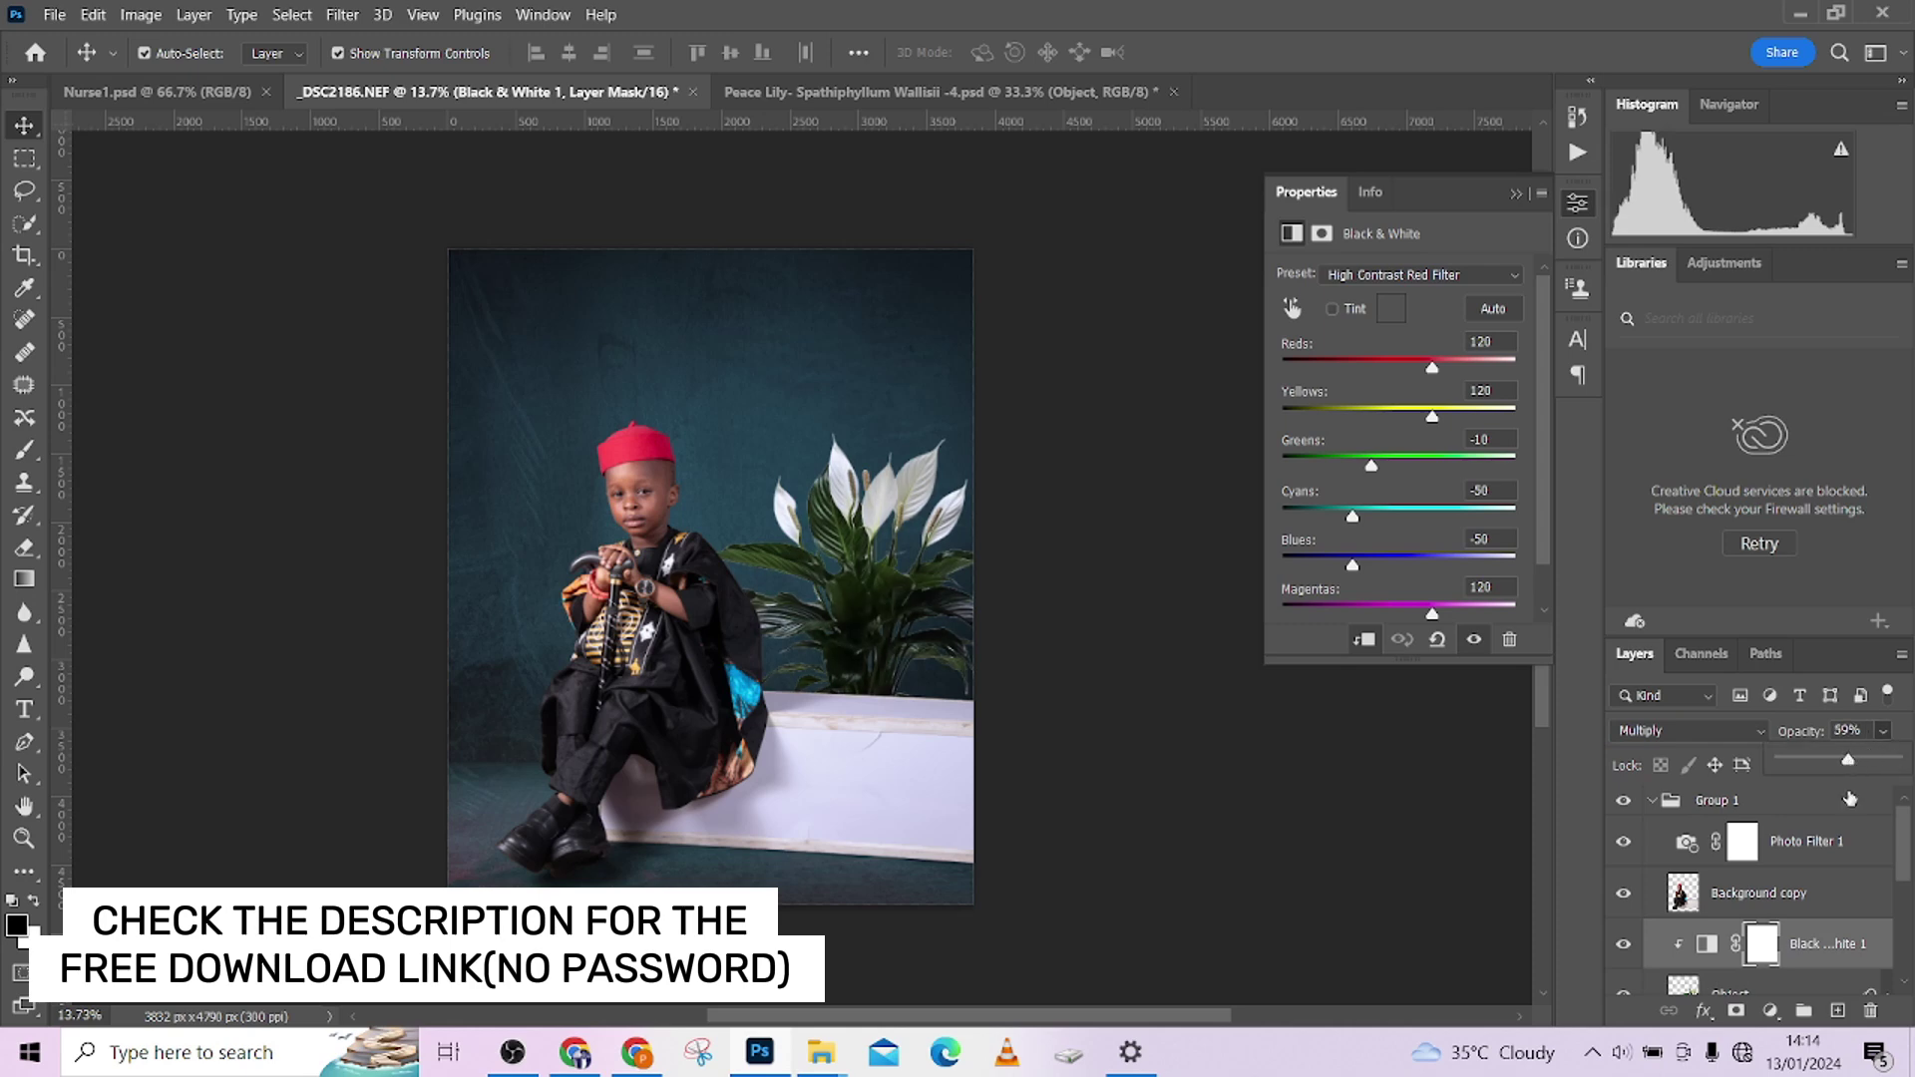
click(1626, 944)
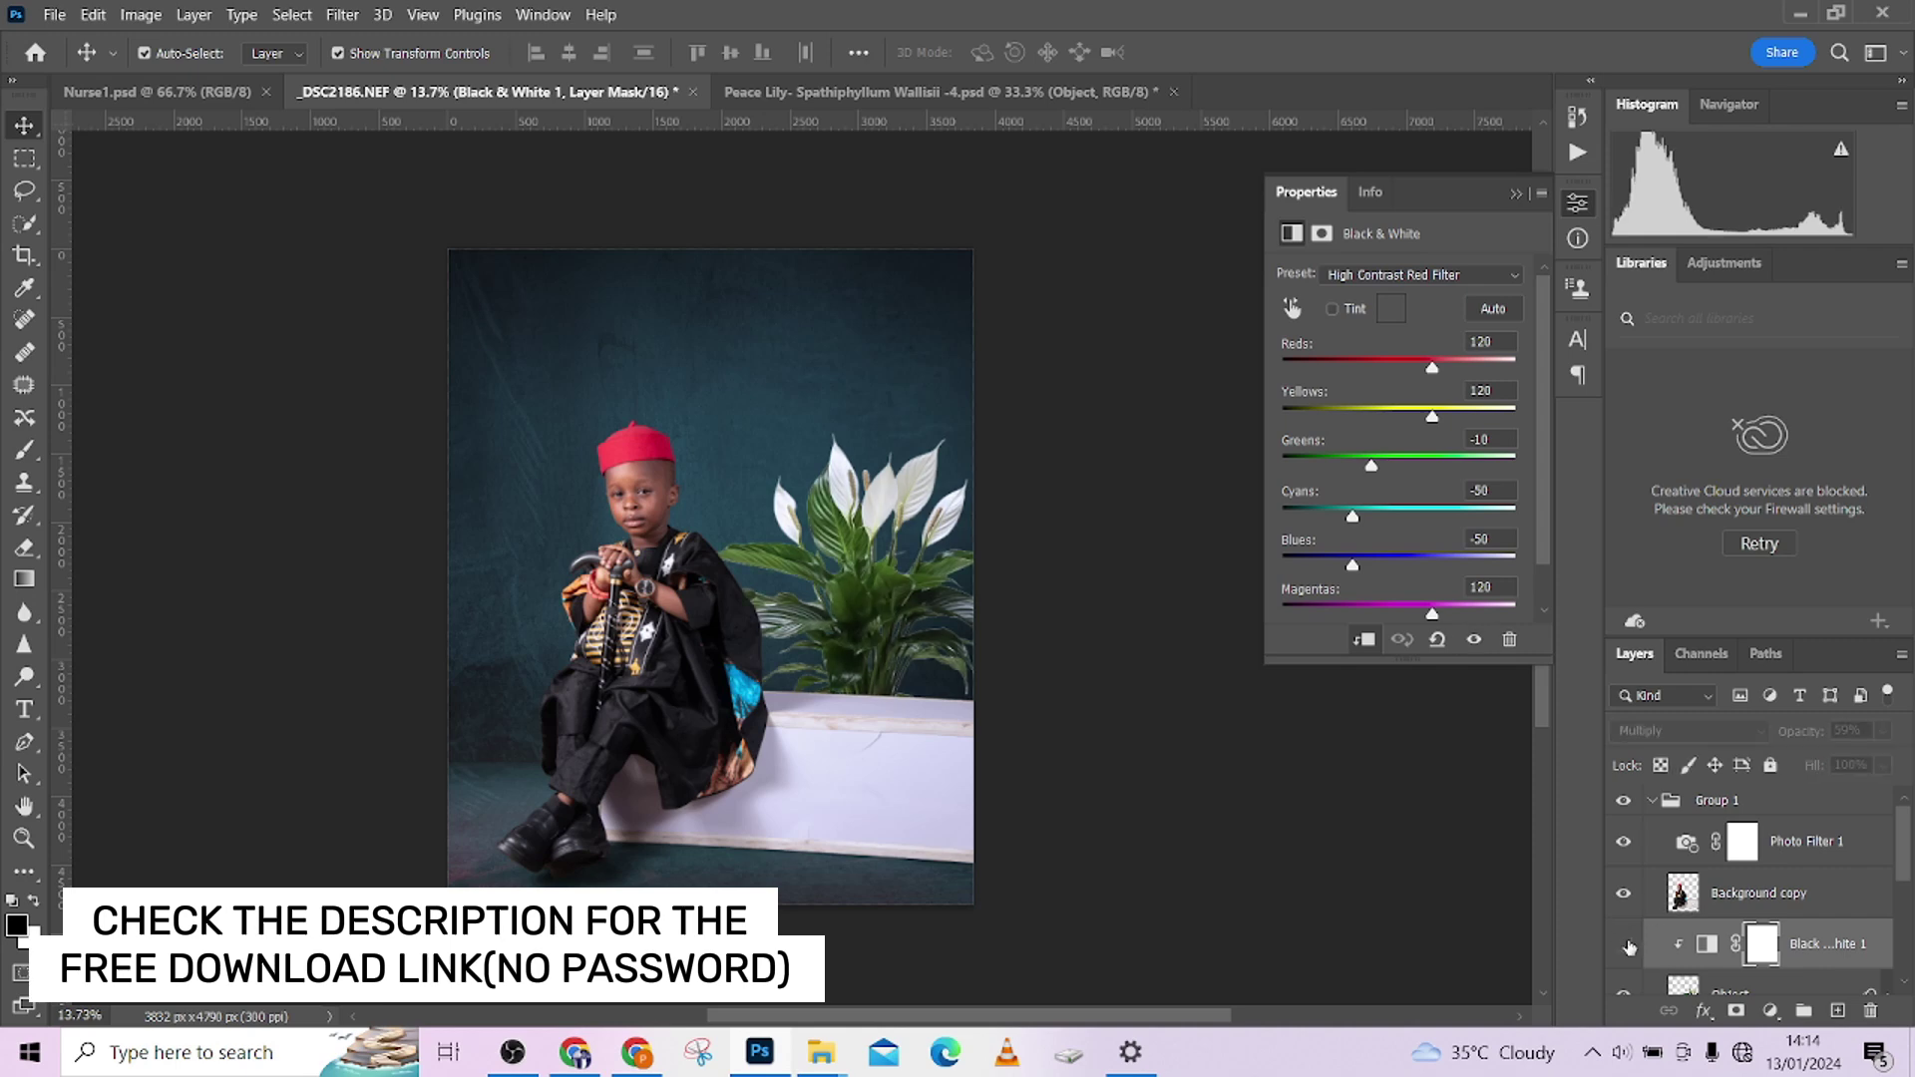
click(1626, 945)
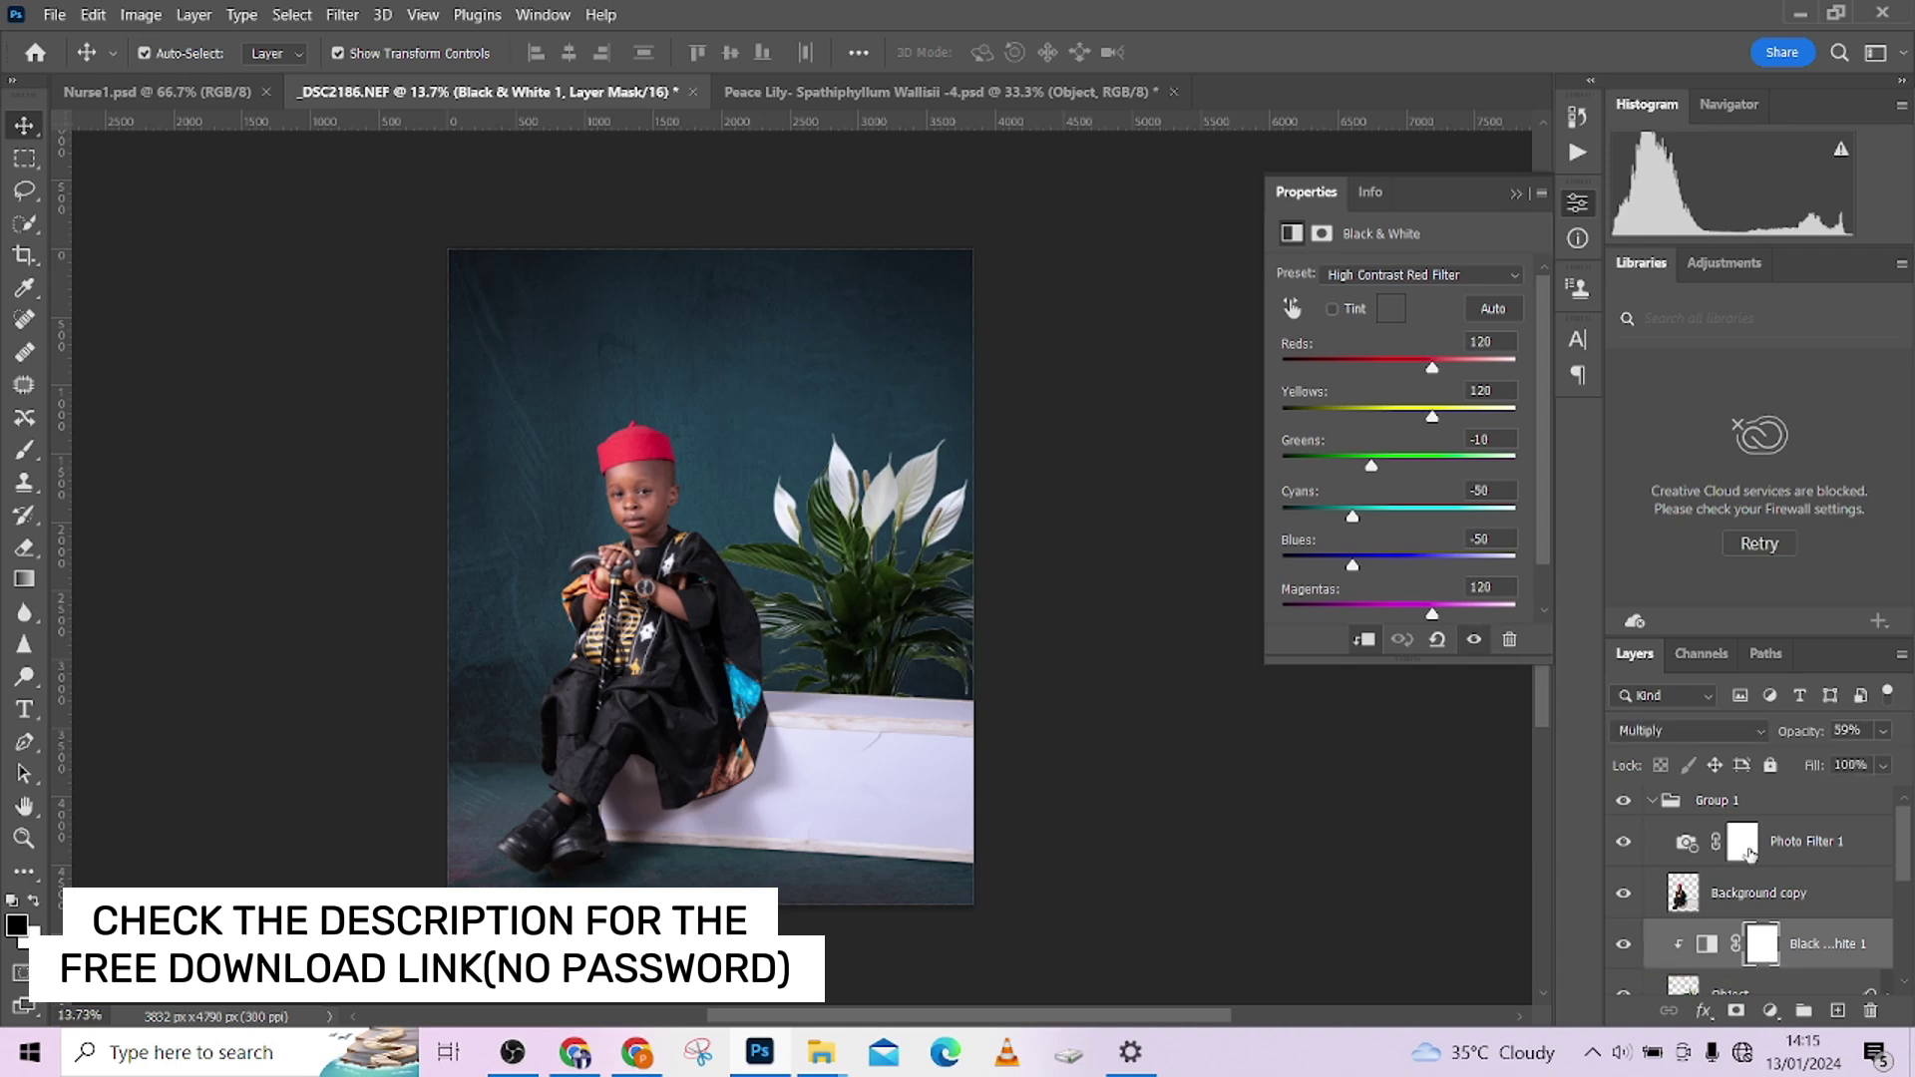
drag(1881, 774, 1876, 795)
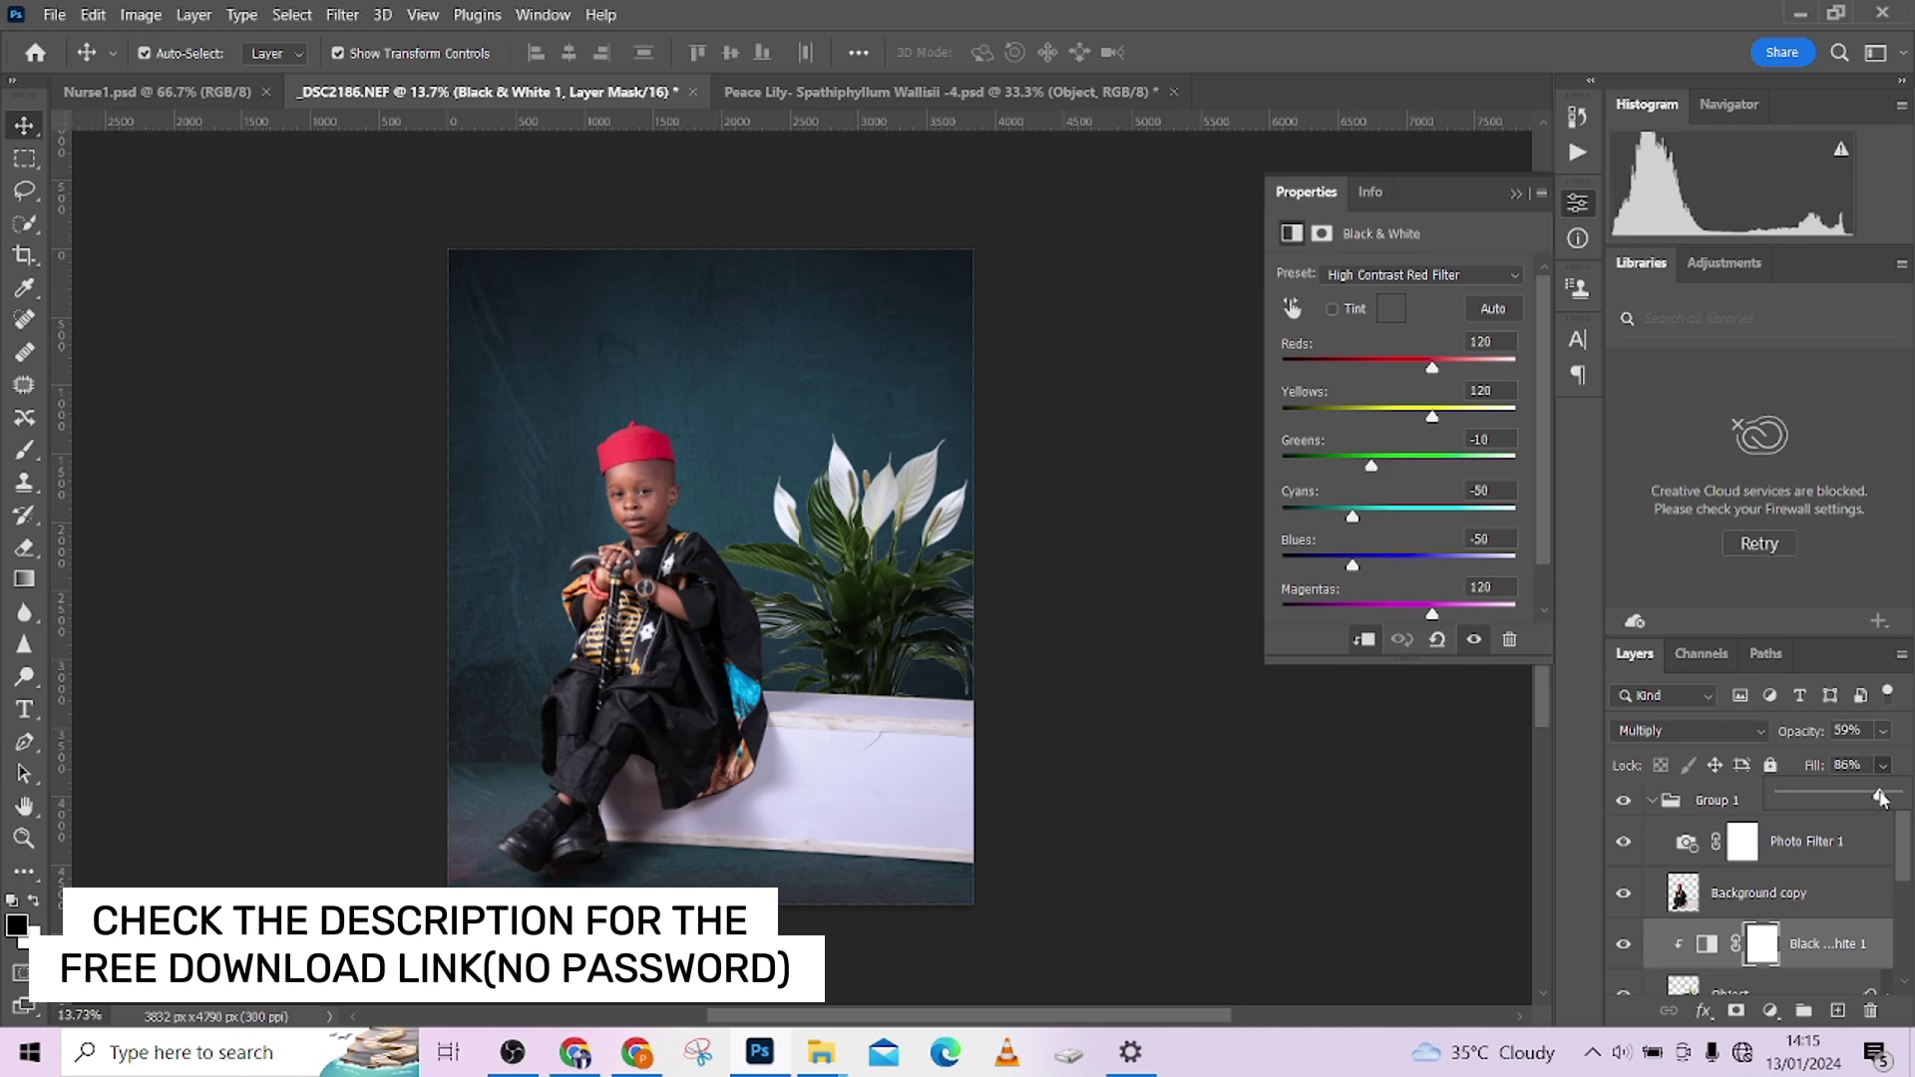
drag(1877, 798, 1908, 890)
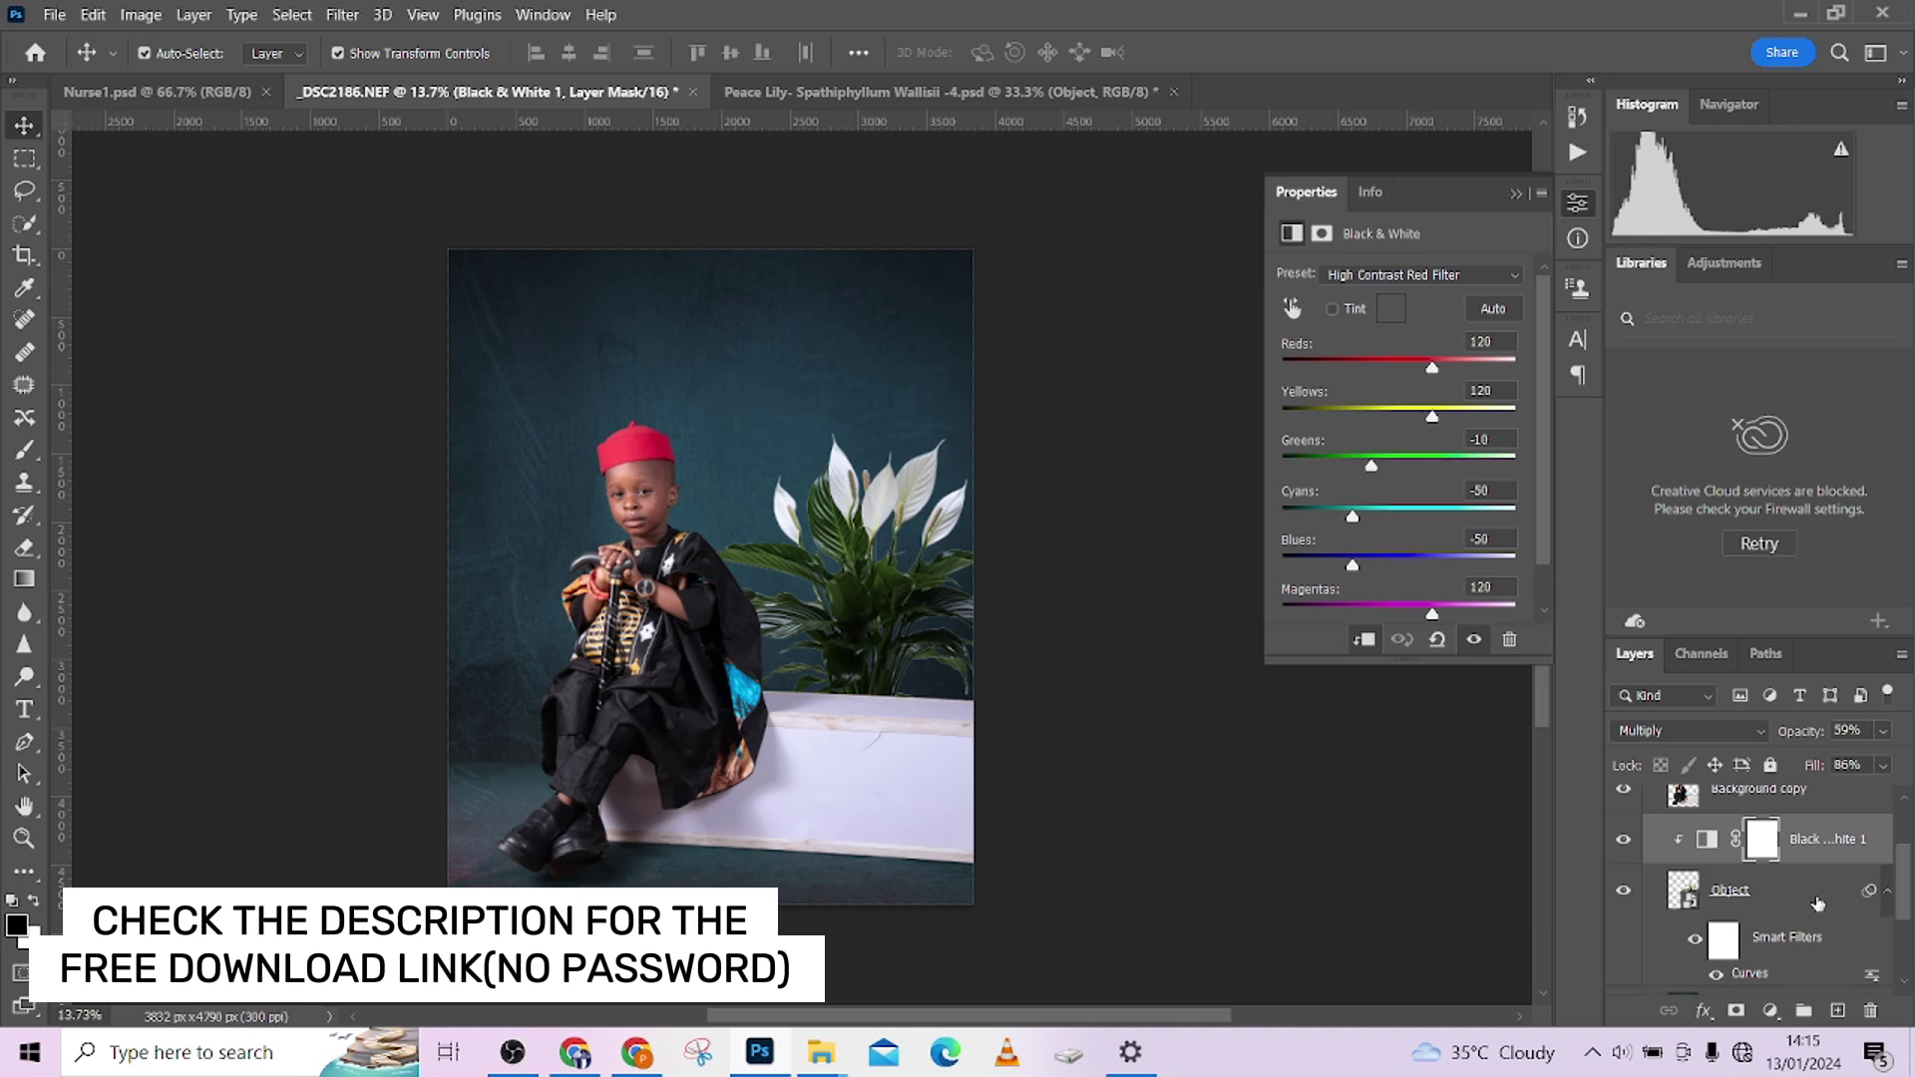
scroll(1870, 912, down, 2)
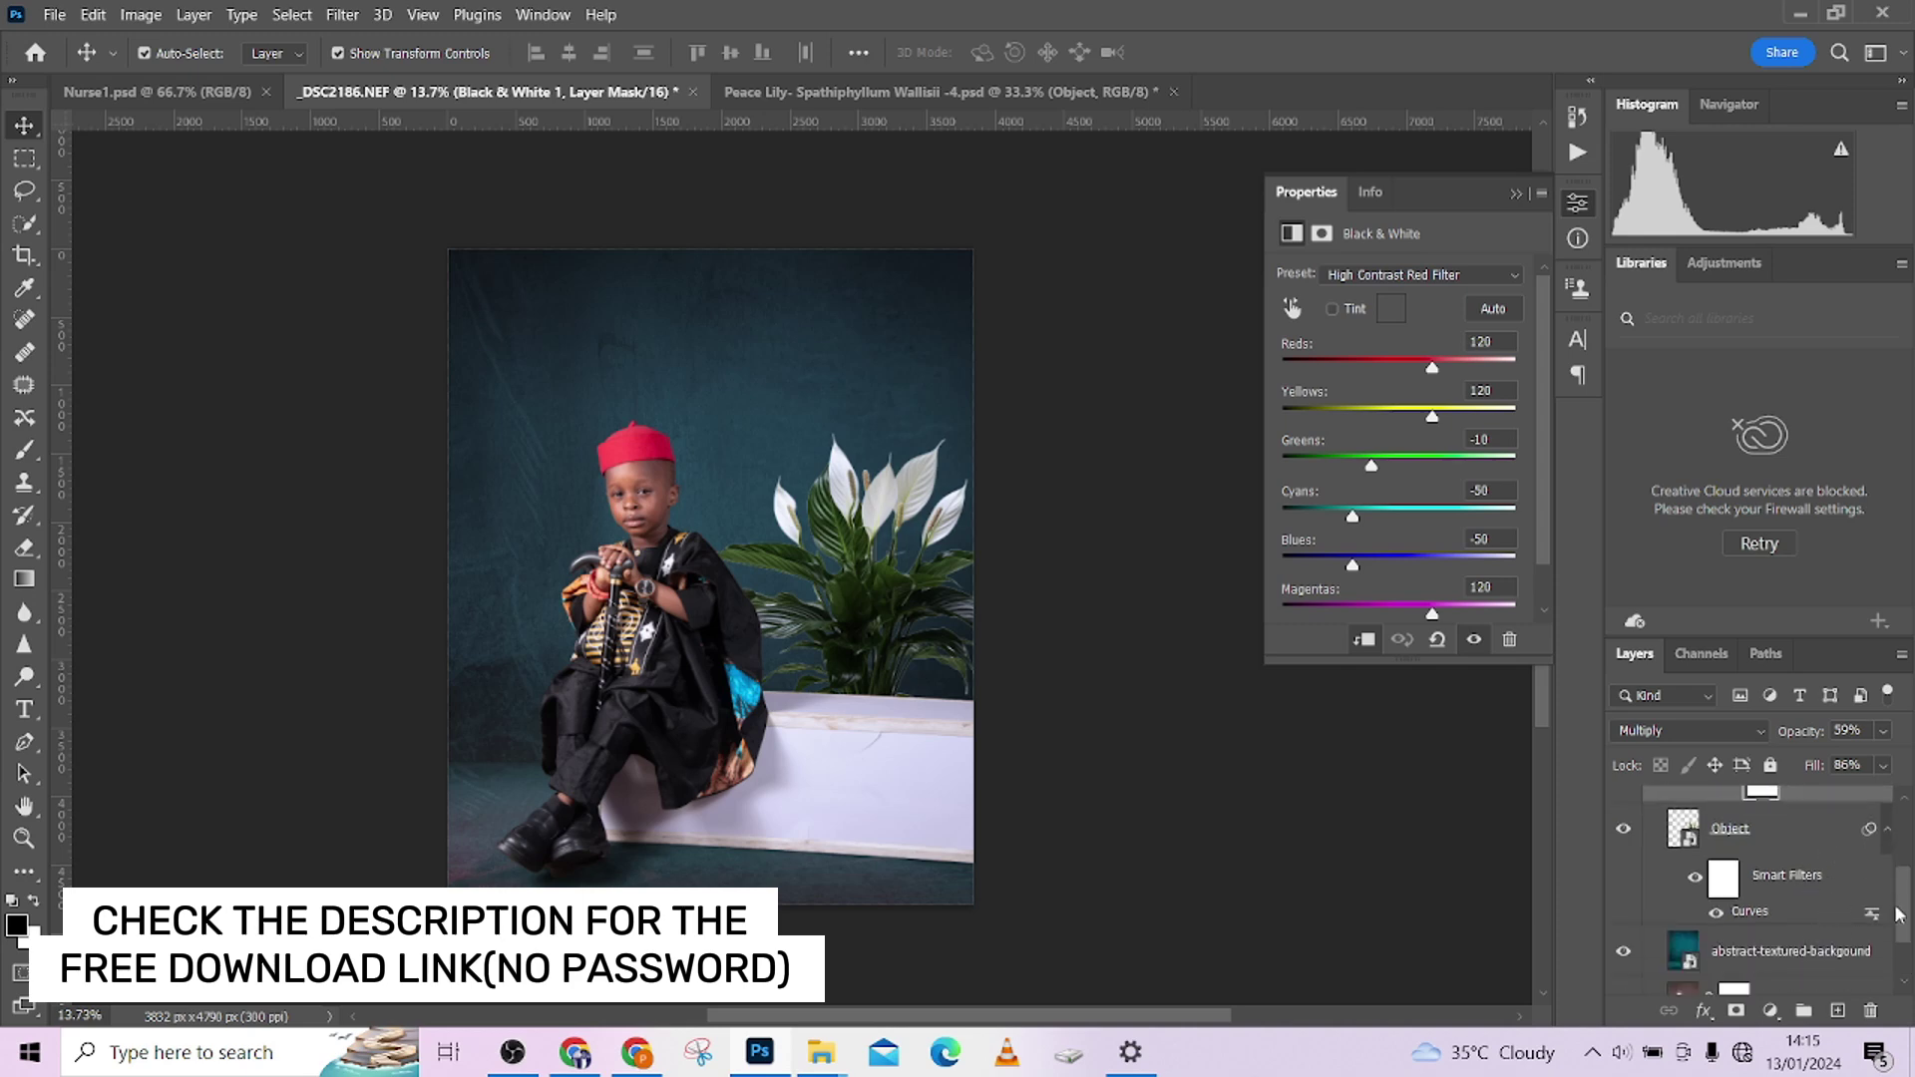
scroll(1905, 888, up, 2)
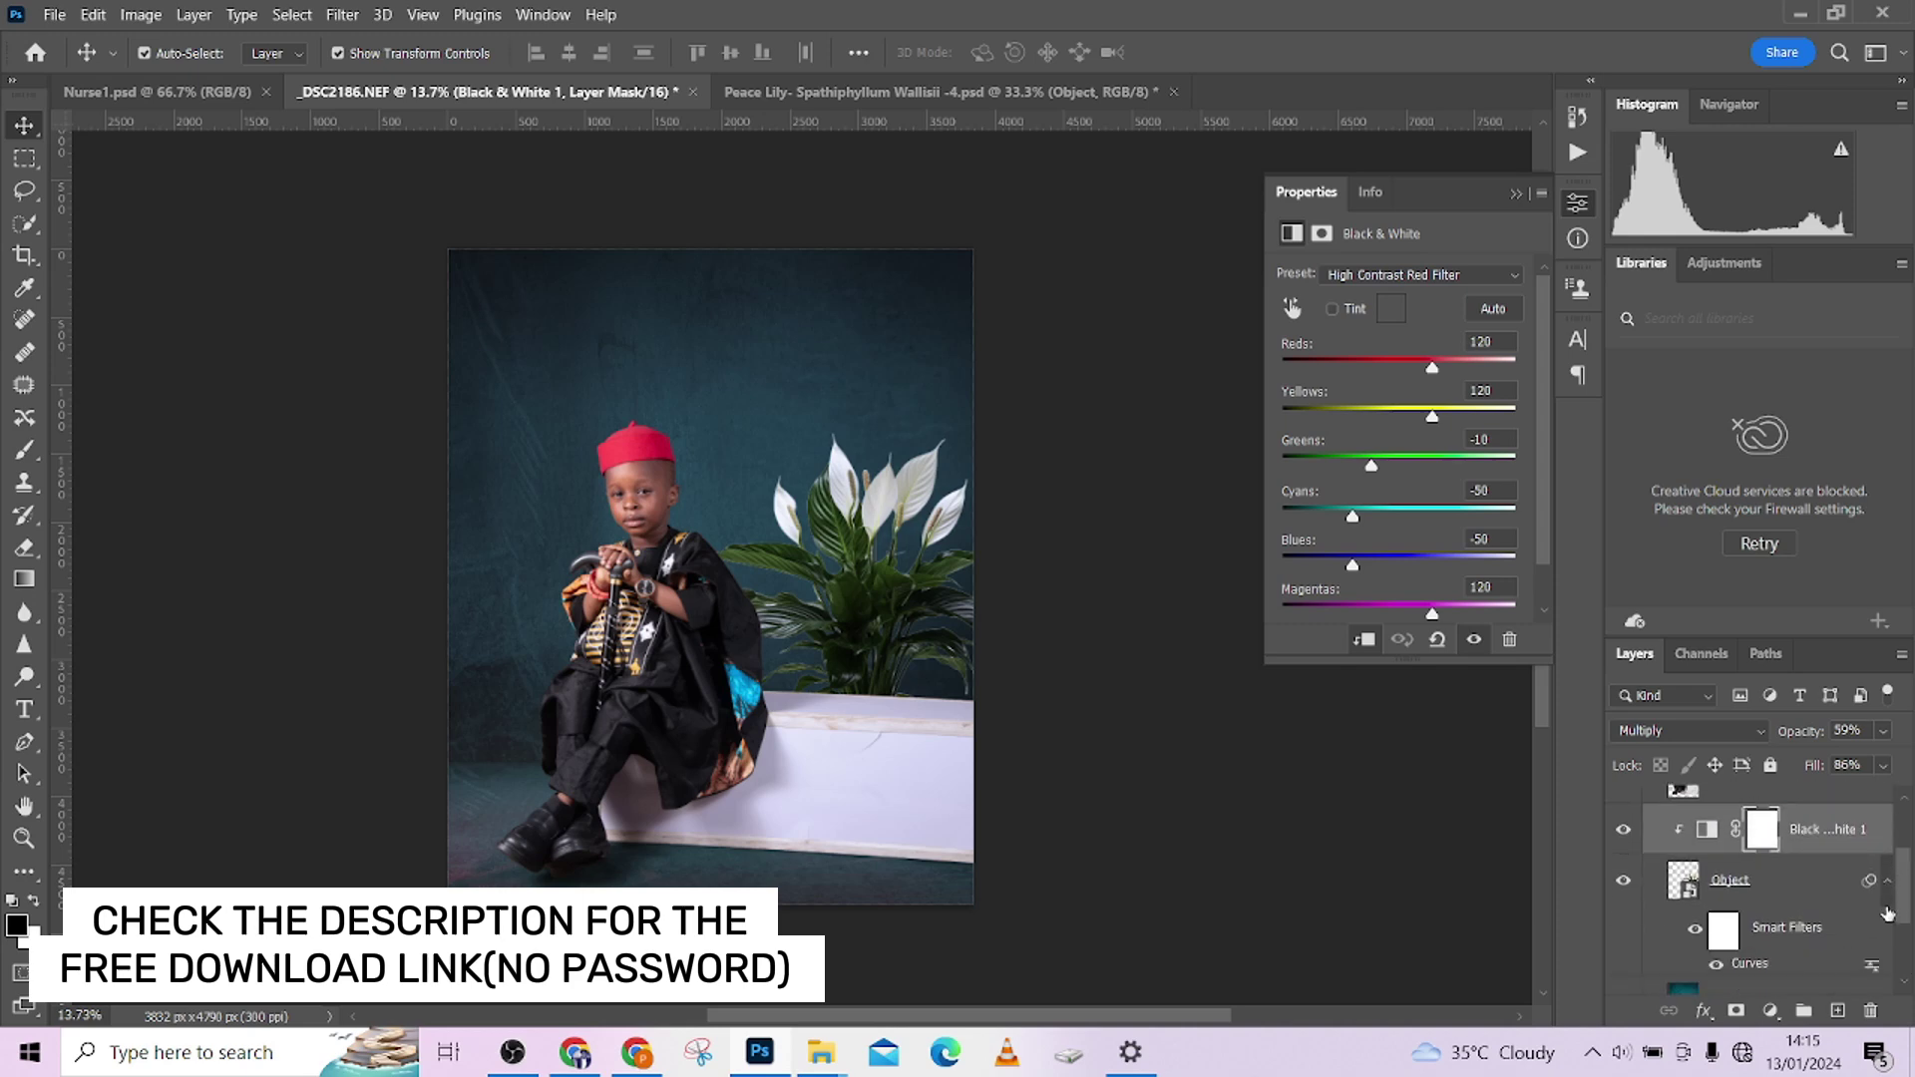
scroll(1900, 885, down, 1)
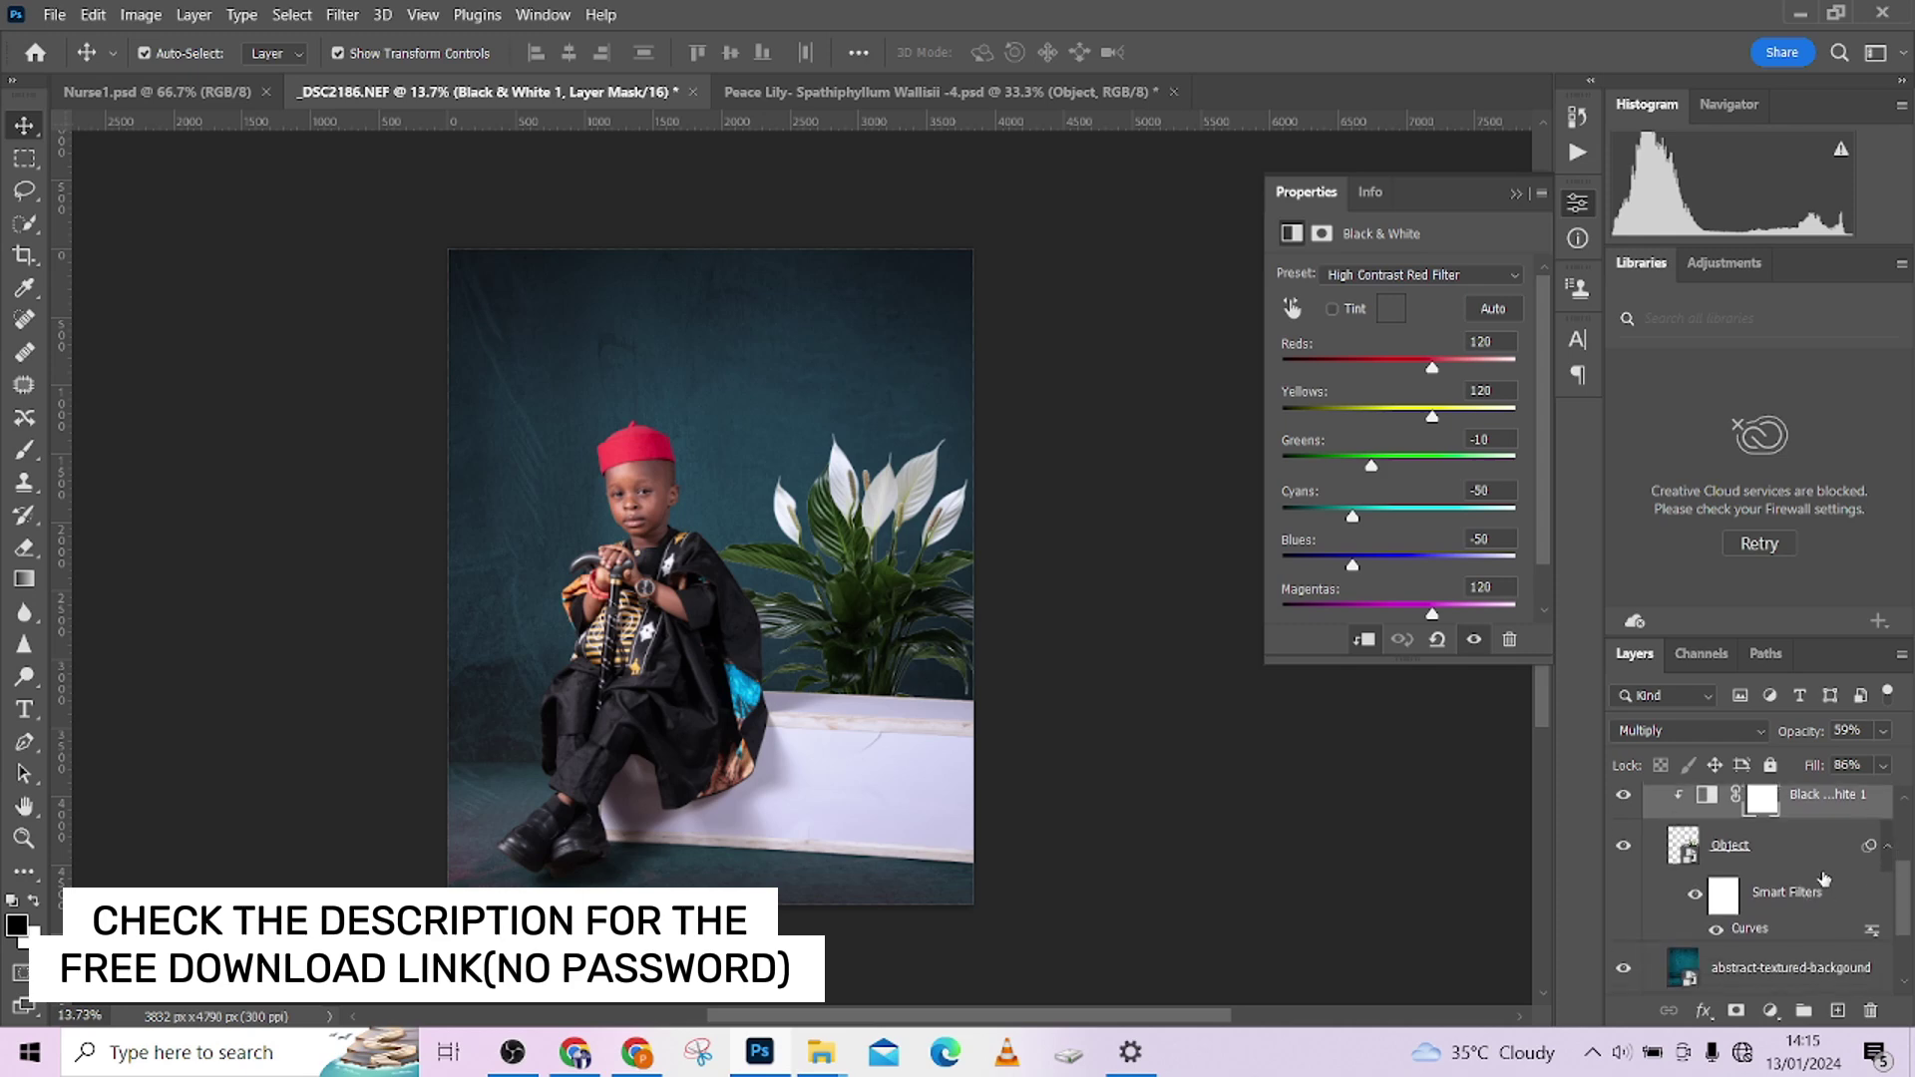
Group the Black & White adjustment with the plant's Object layer and duplicate the group.
click(1796, 854)
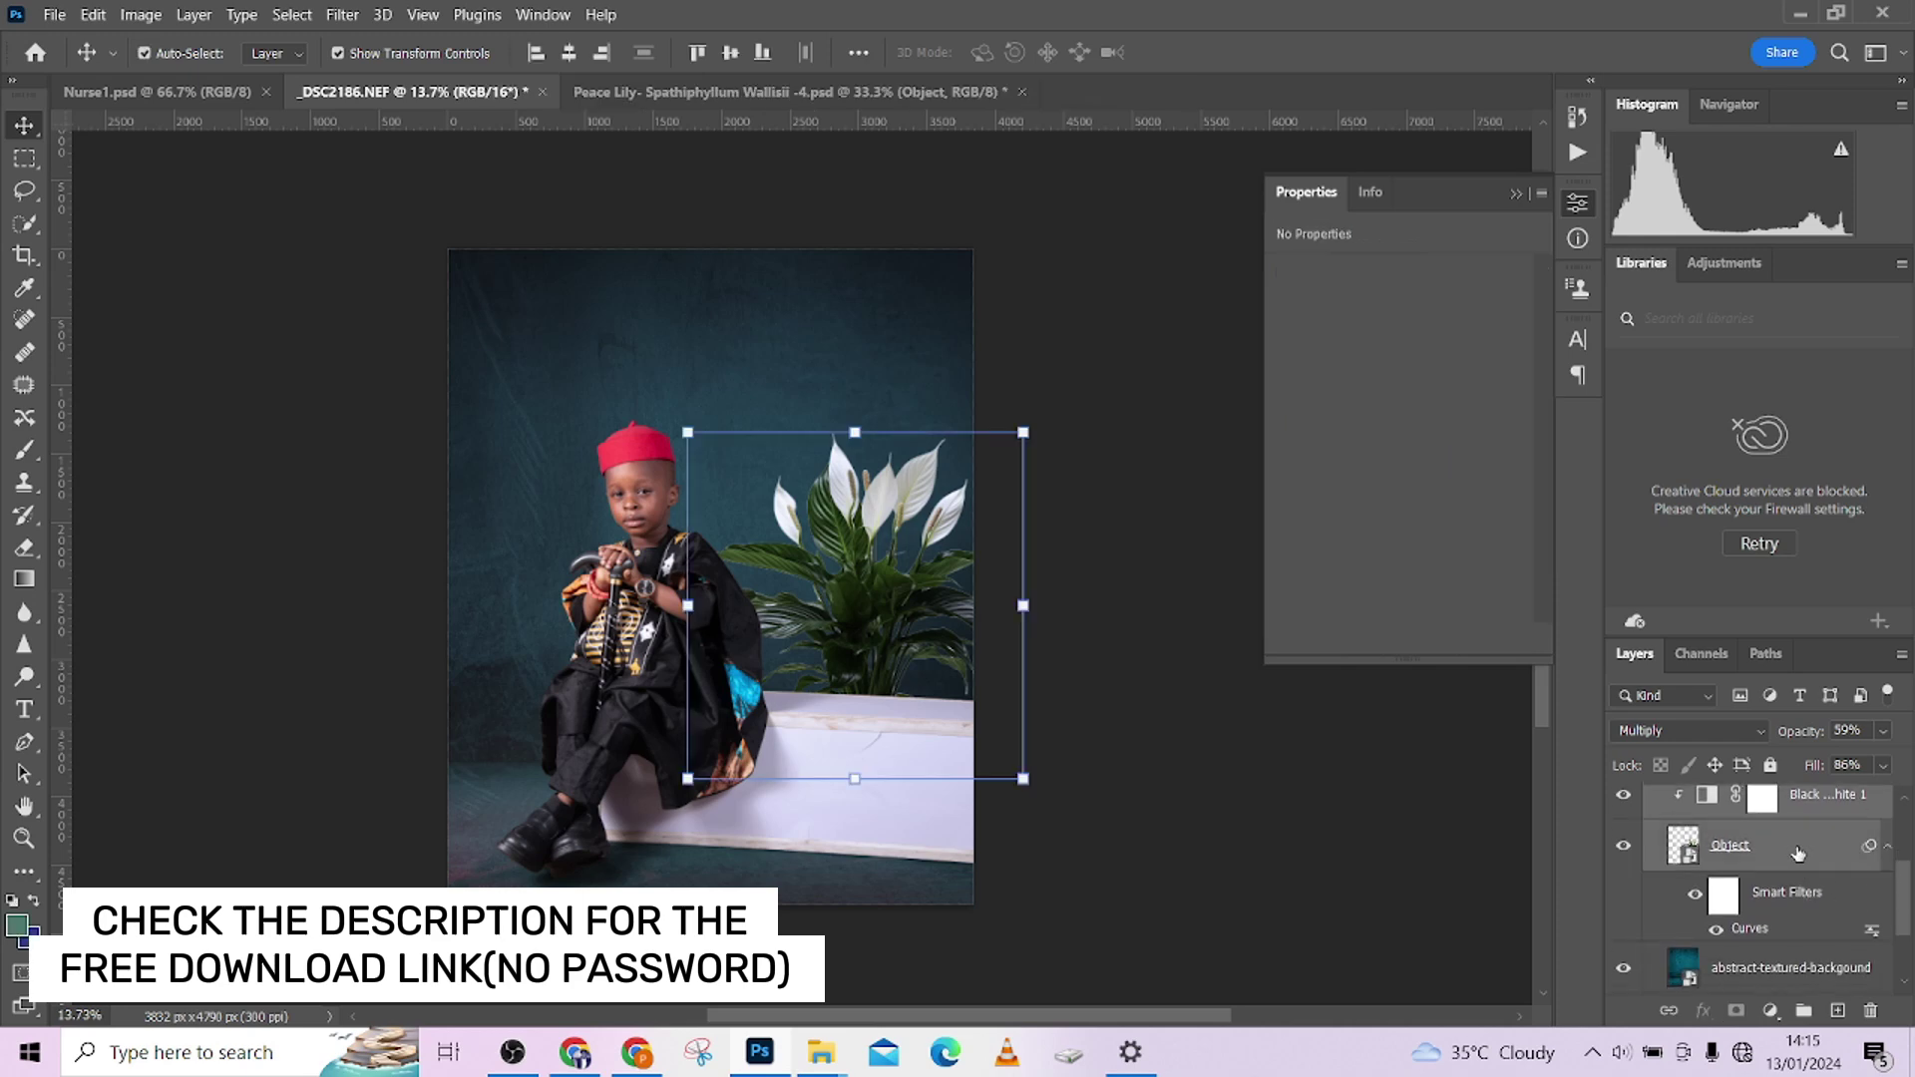
key(ctrl+g)
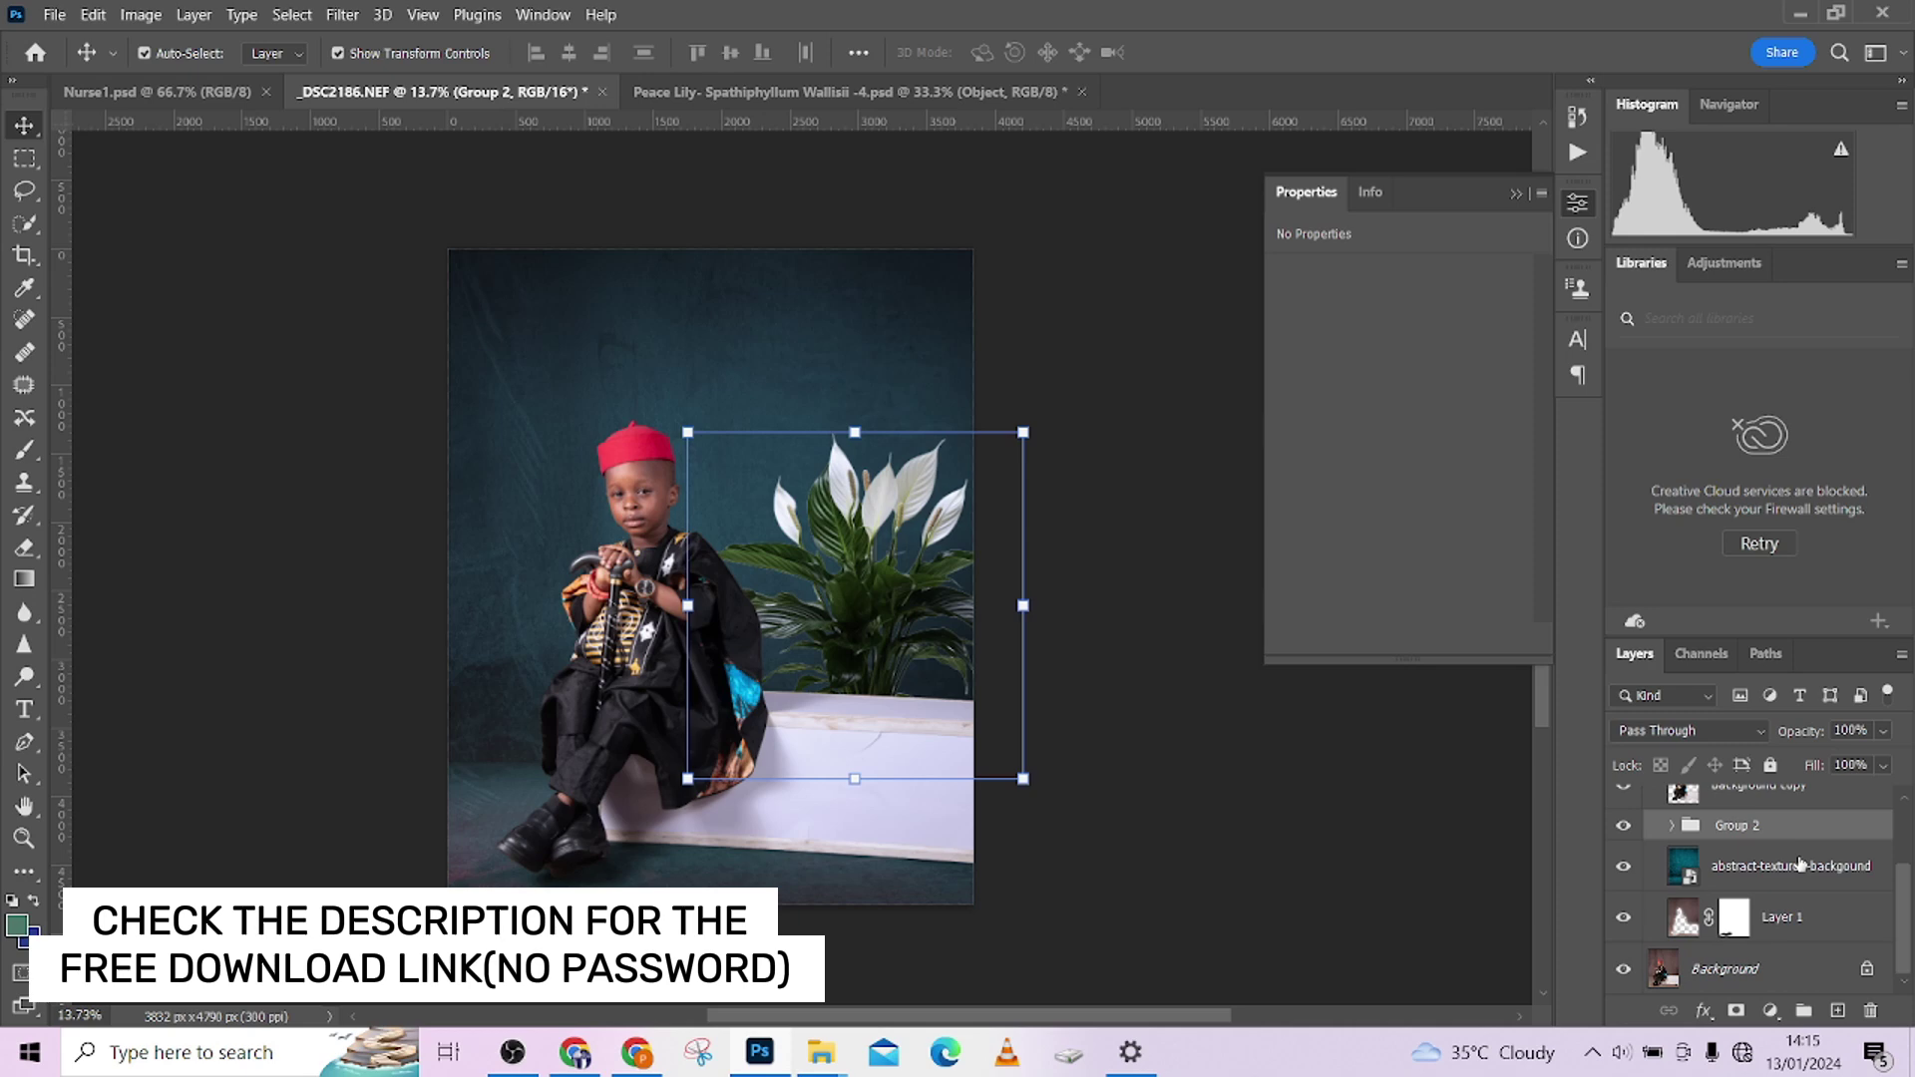
key(j)
drag(1904, 901, 1904, 877)
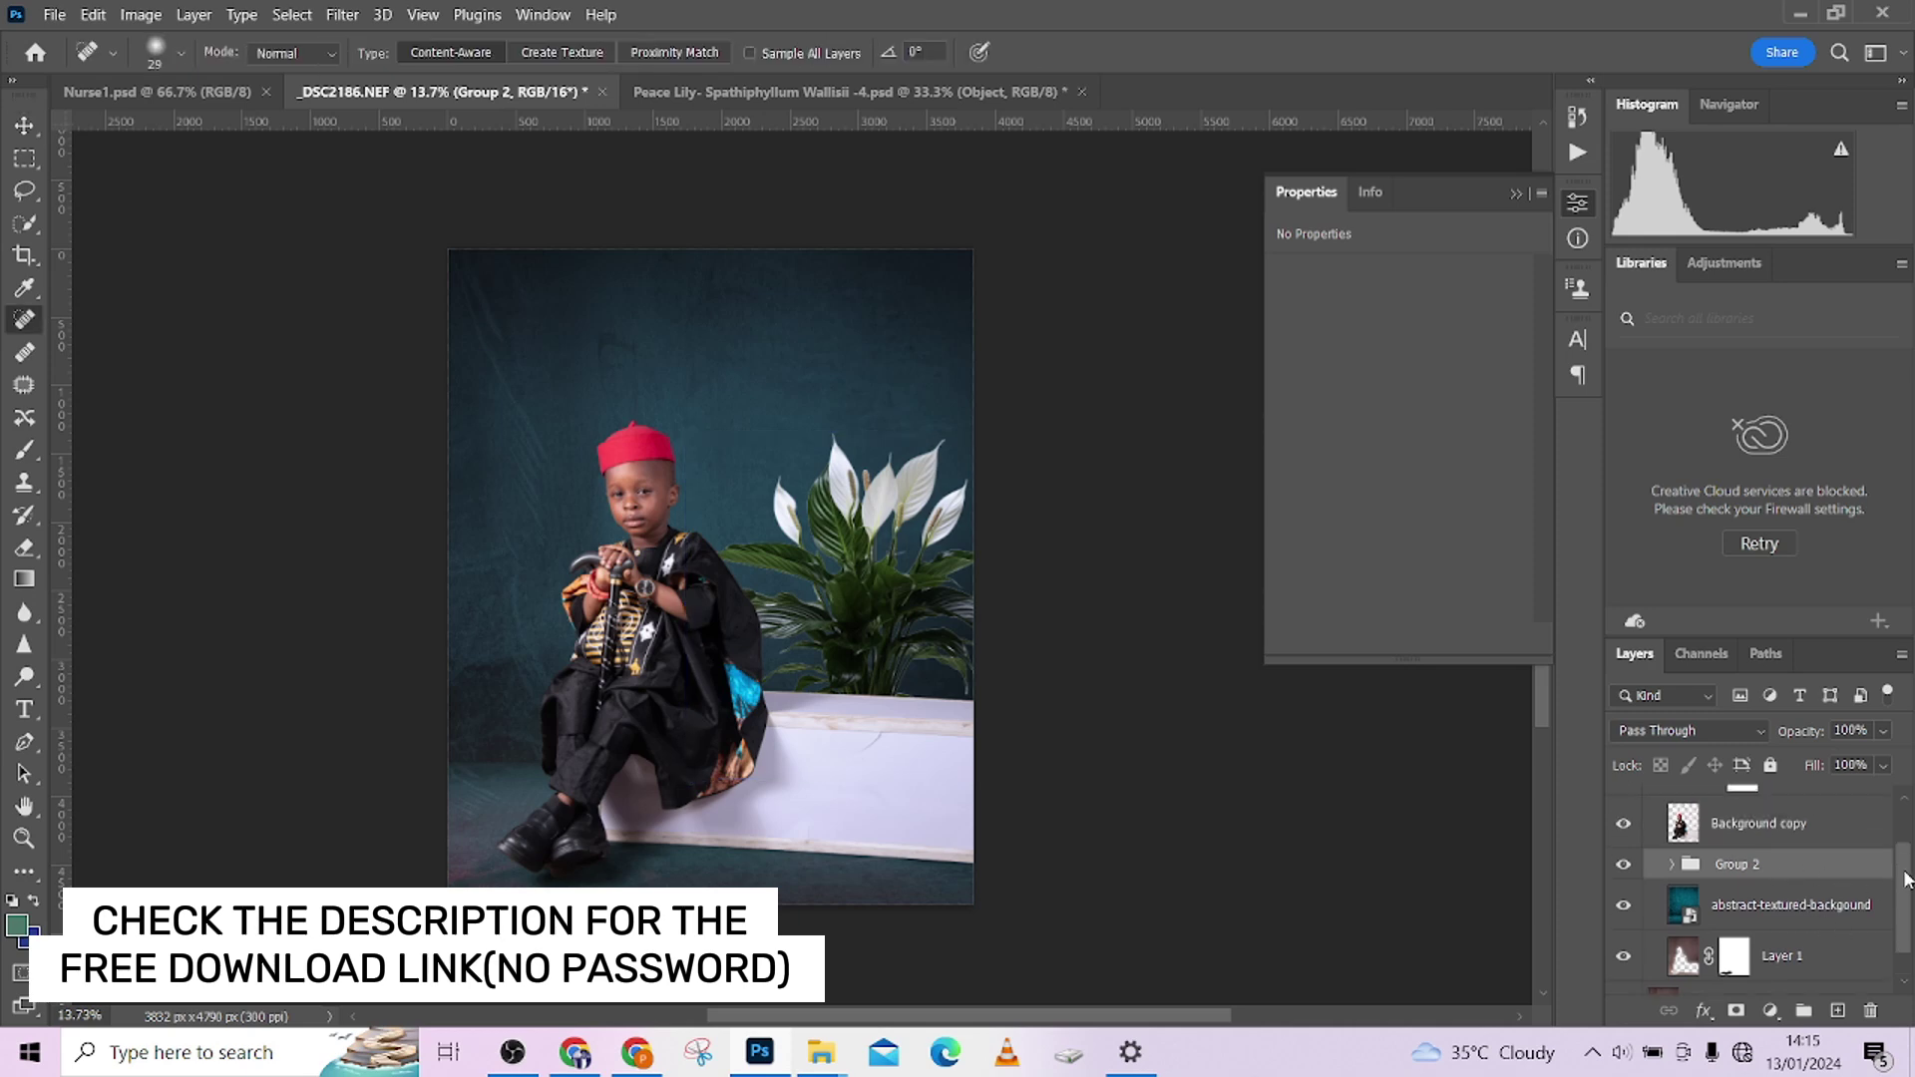
key(ctrl+j)
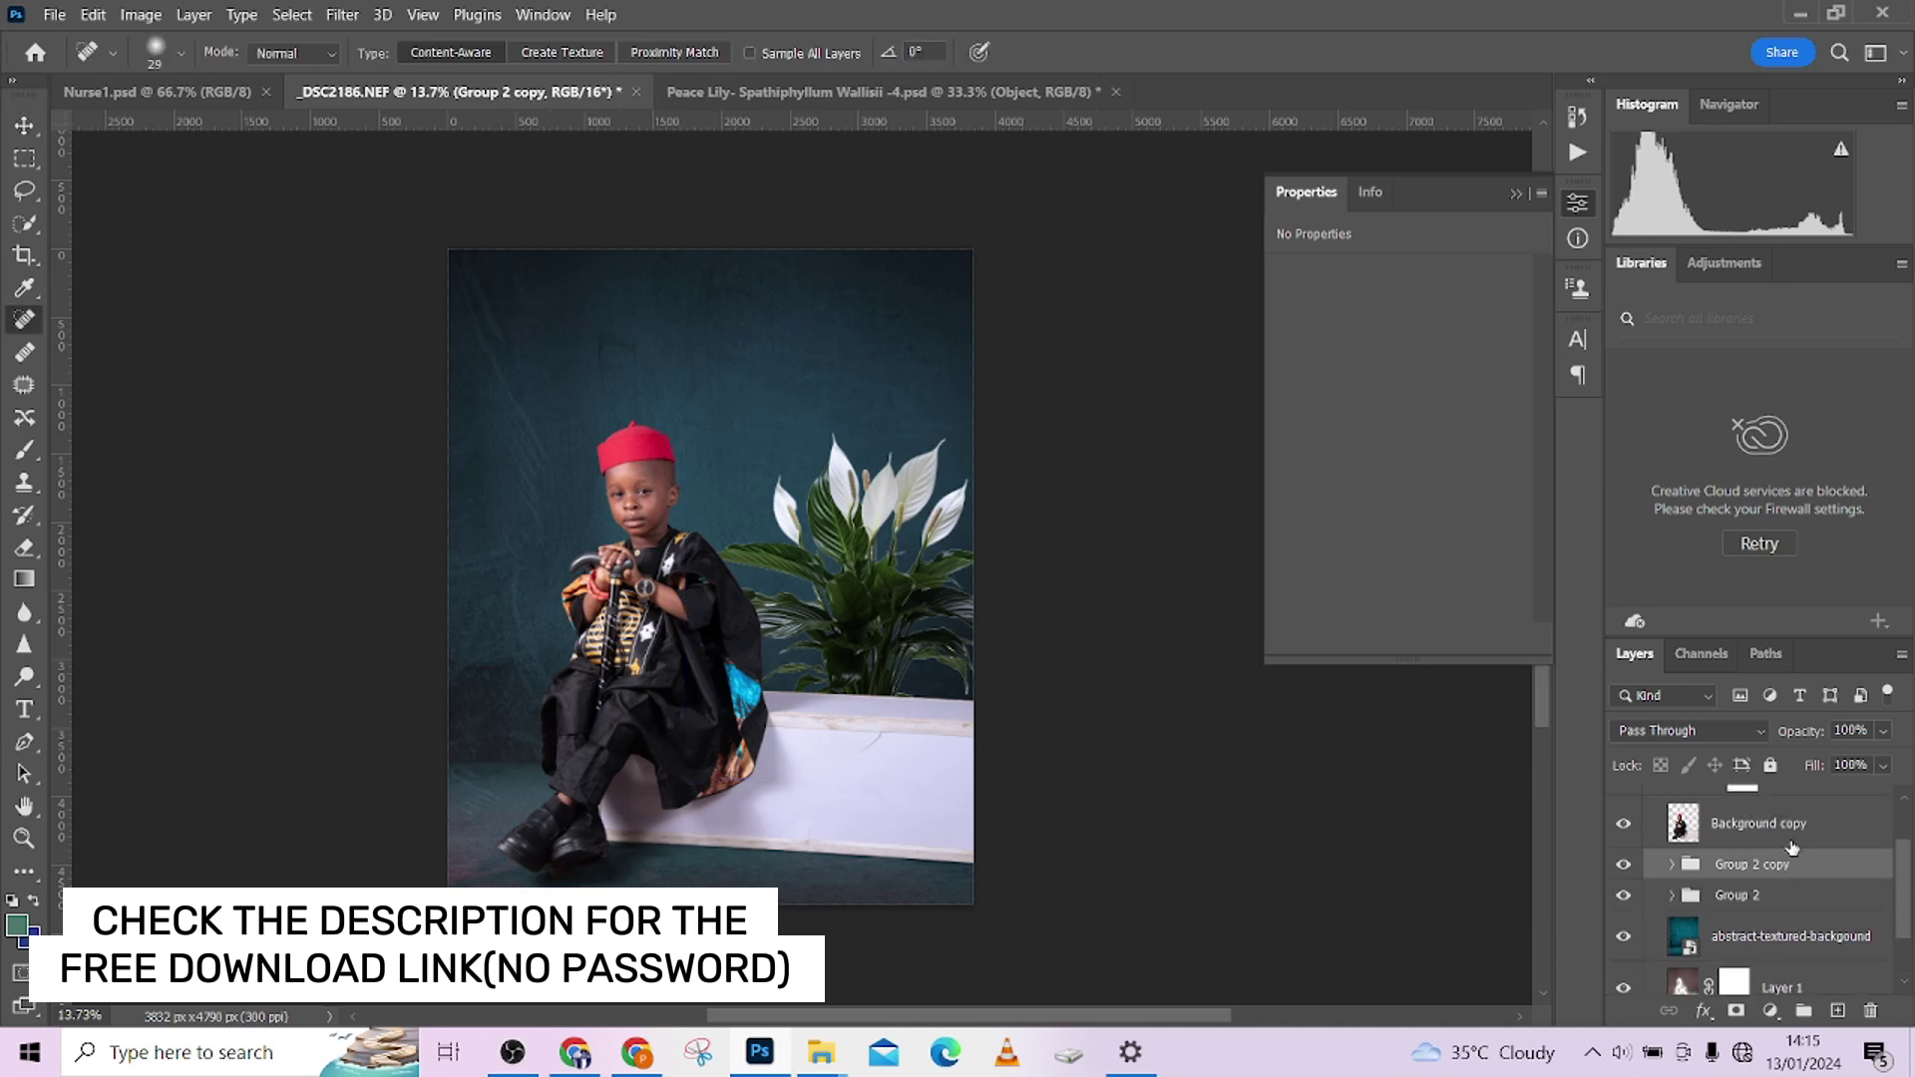
right_click(1810, 864)
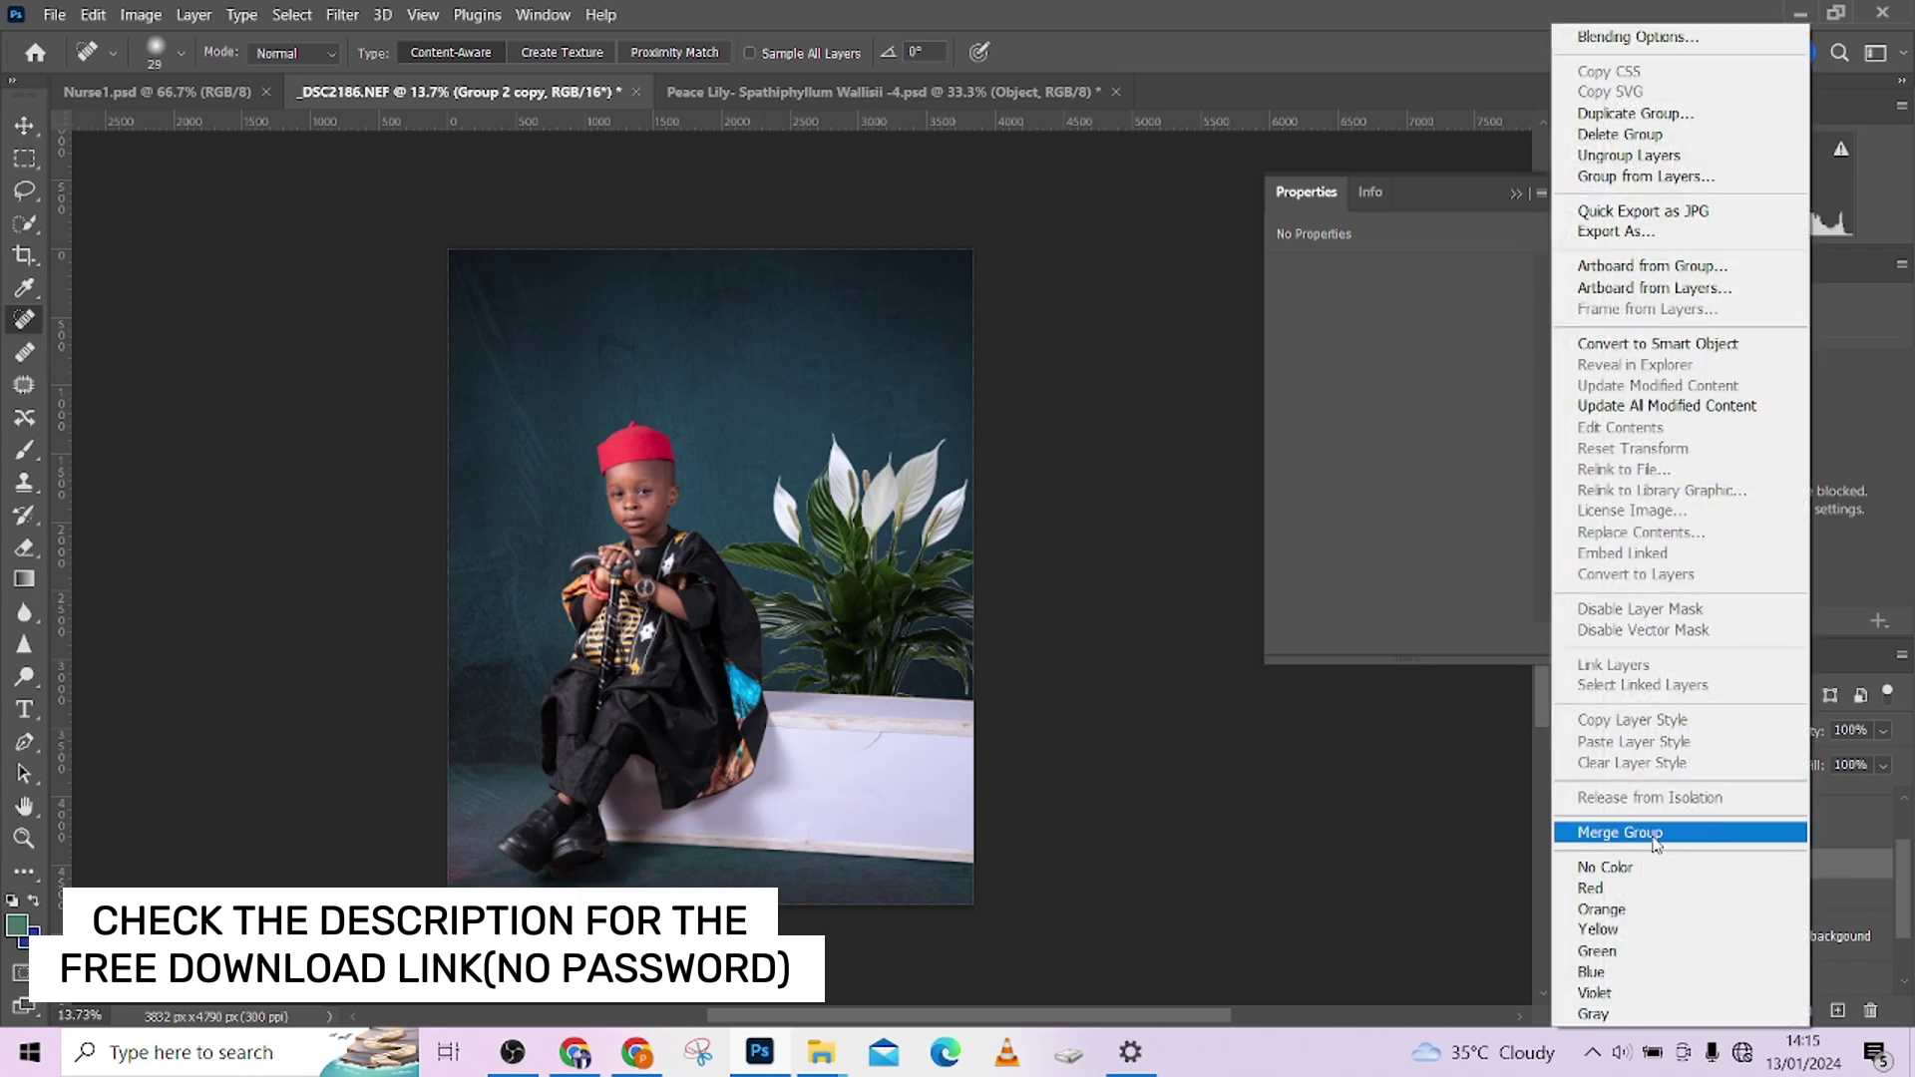
click(1653, 838)
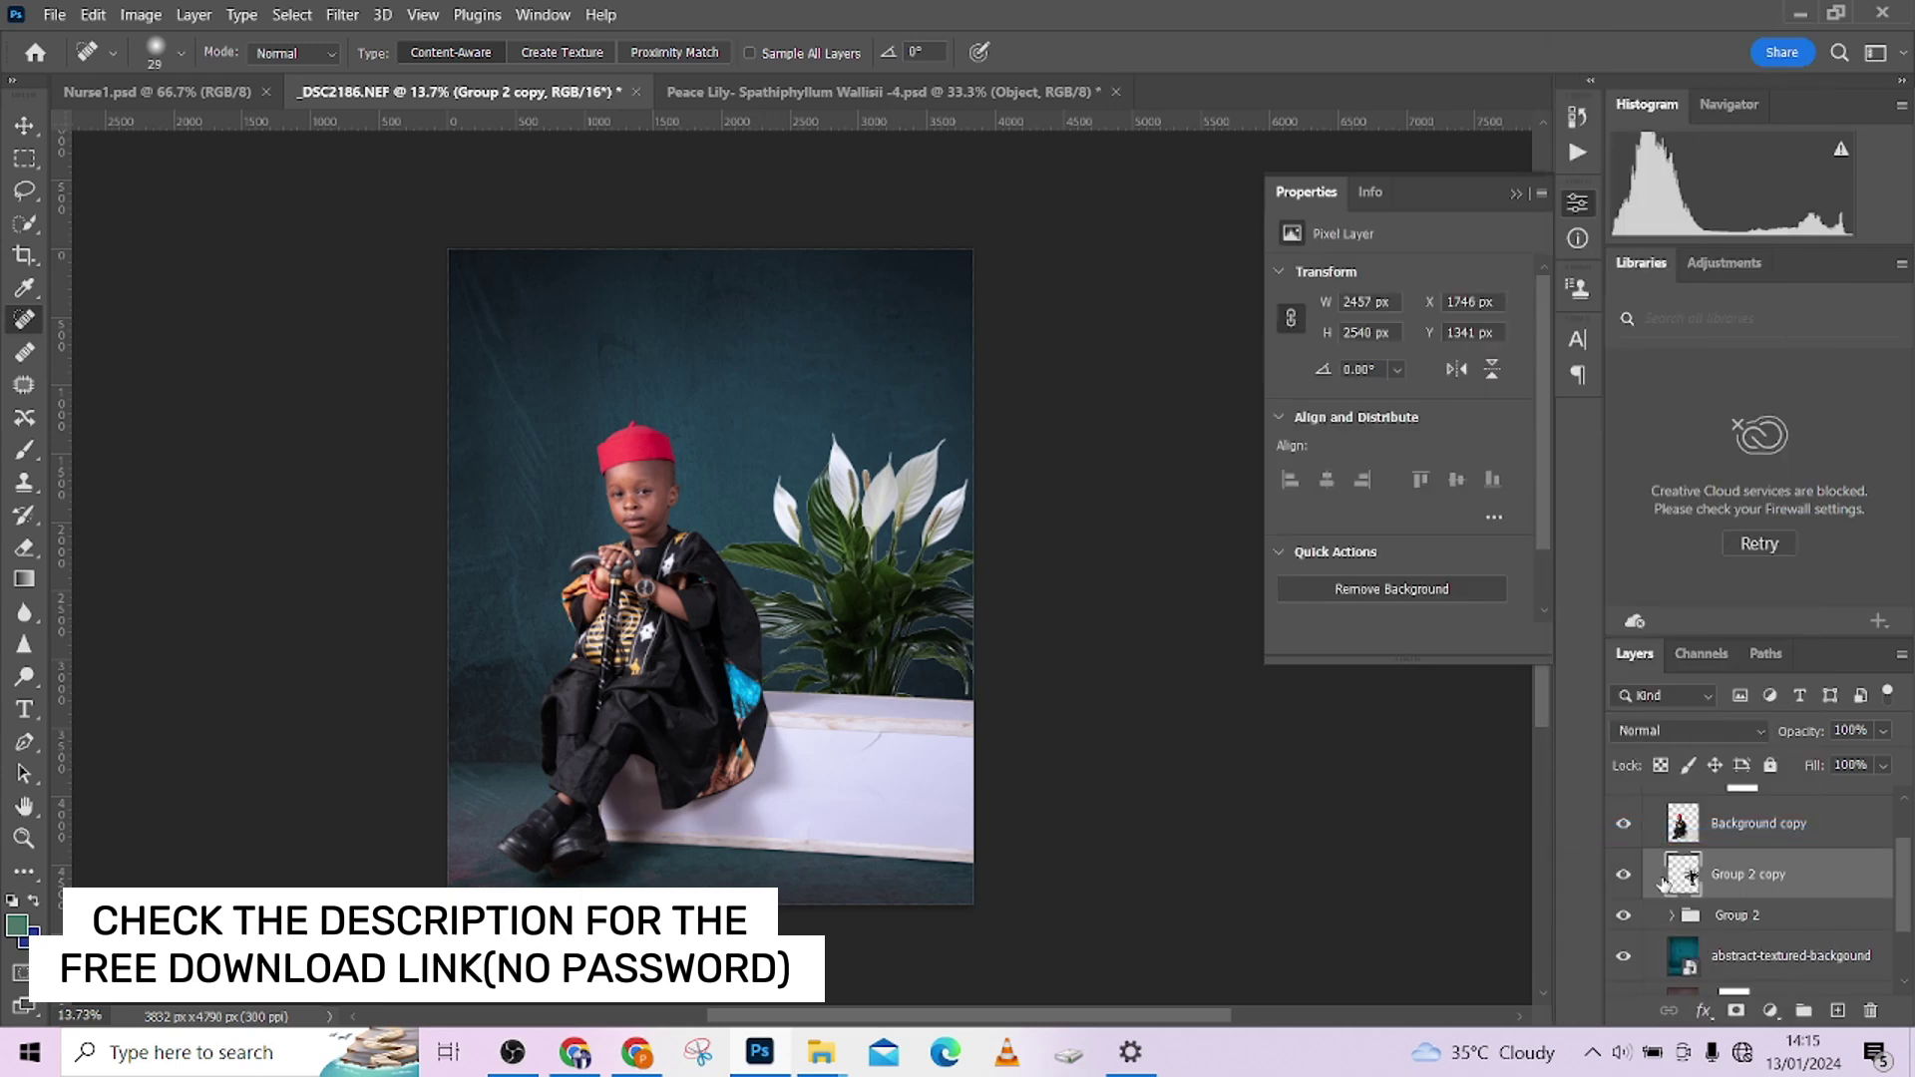
click(1631, 875)
click(1629, 876)
key(ctrl+comma)
key(ctrl+z)
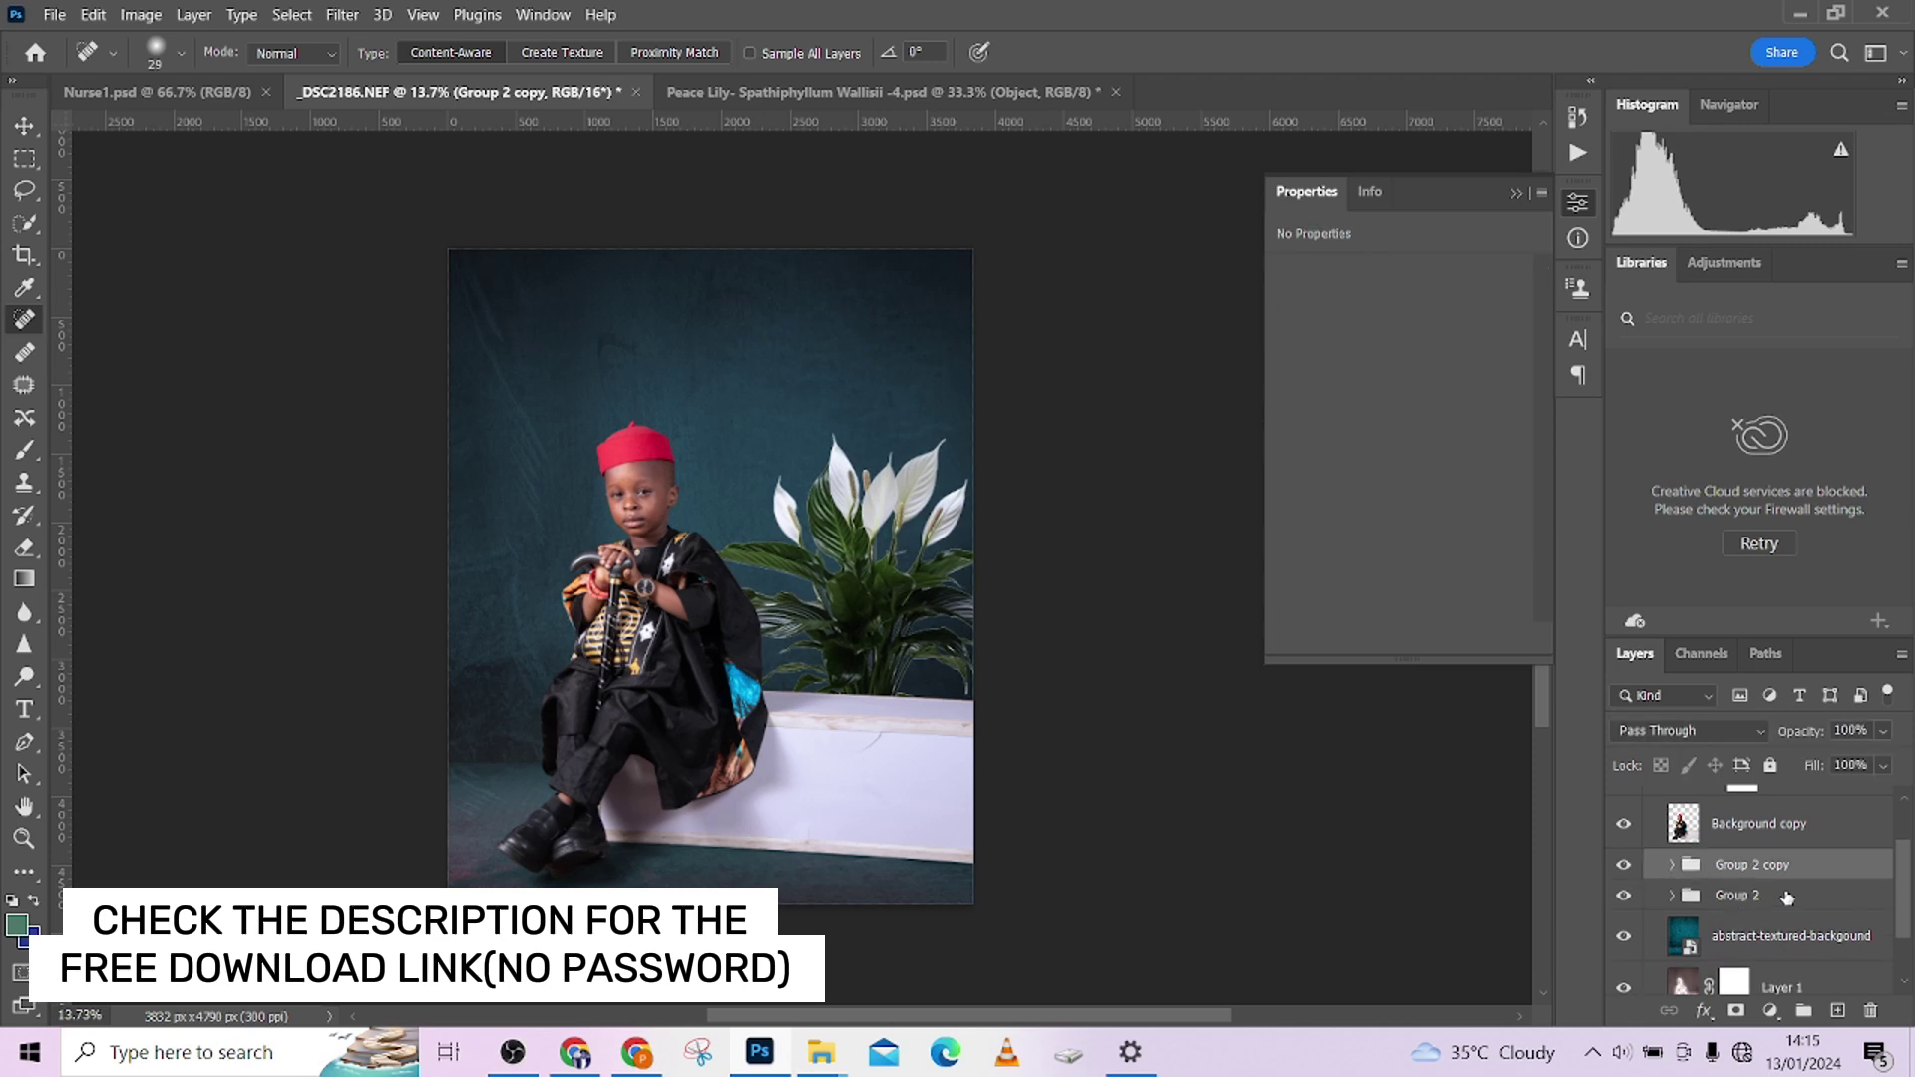
Merge the original plant group, Group 2, into a single pixel layer beneath its copy.
click(1758, 897)
right_click(1753, 897)
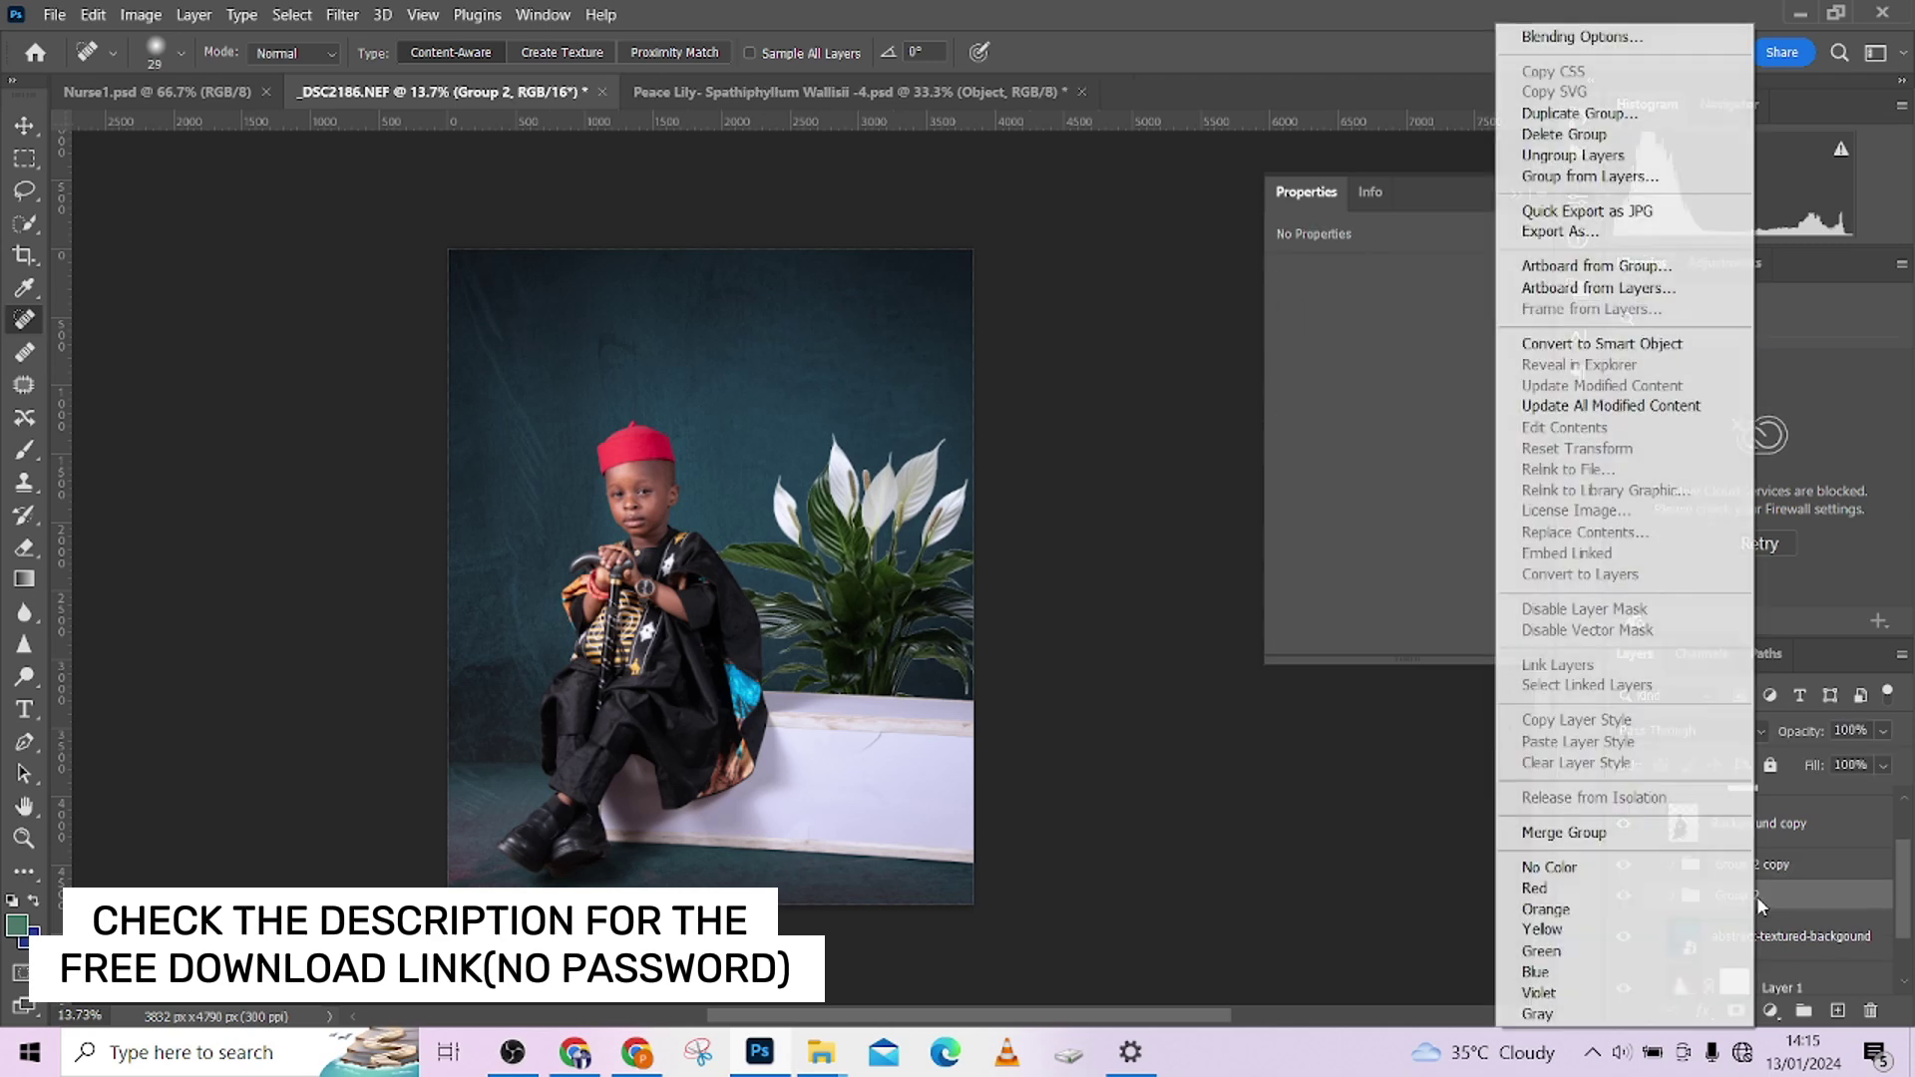
click(1614, 833)
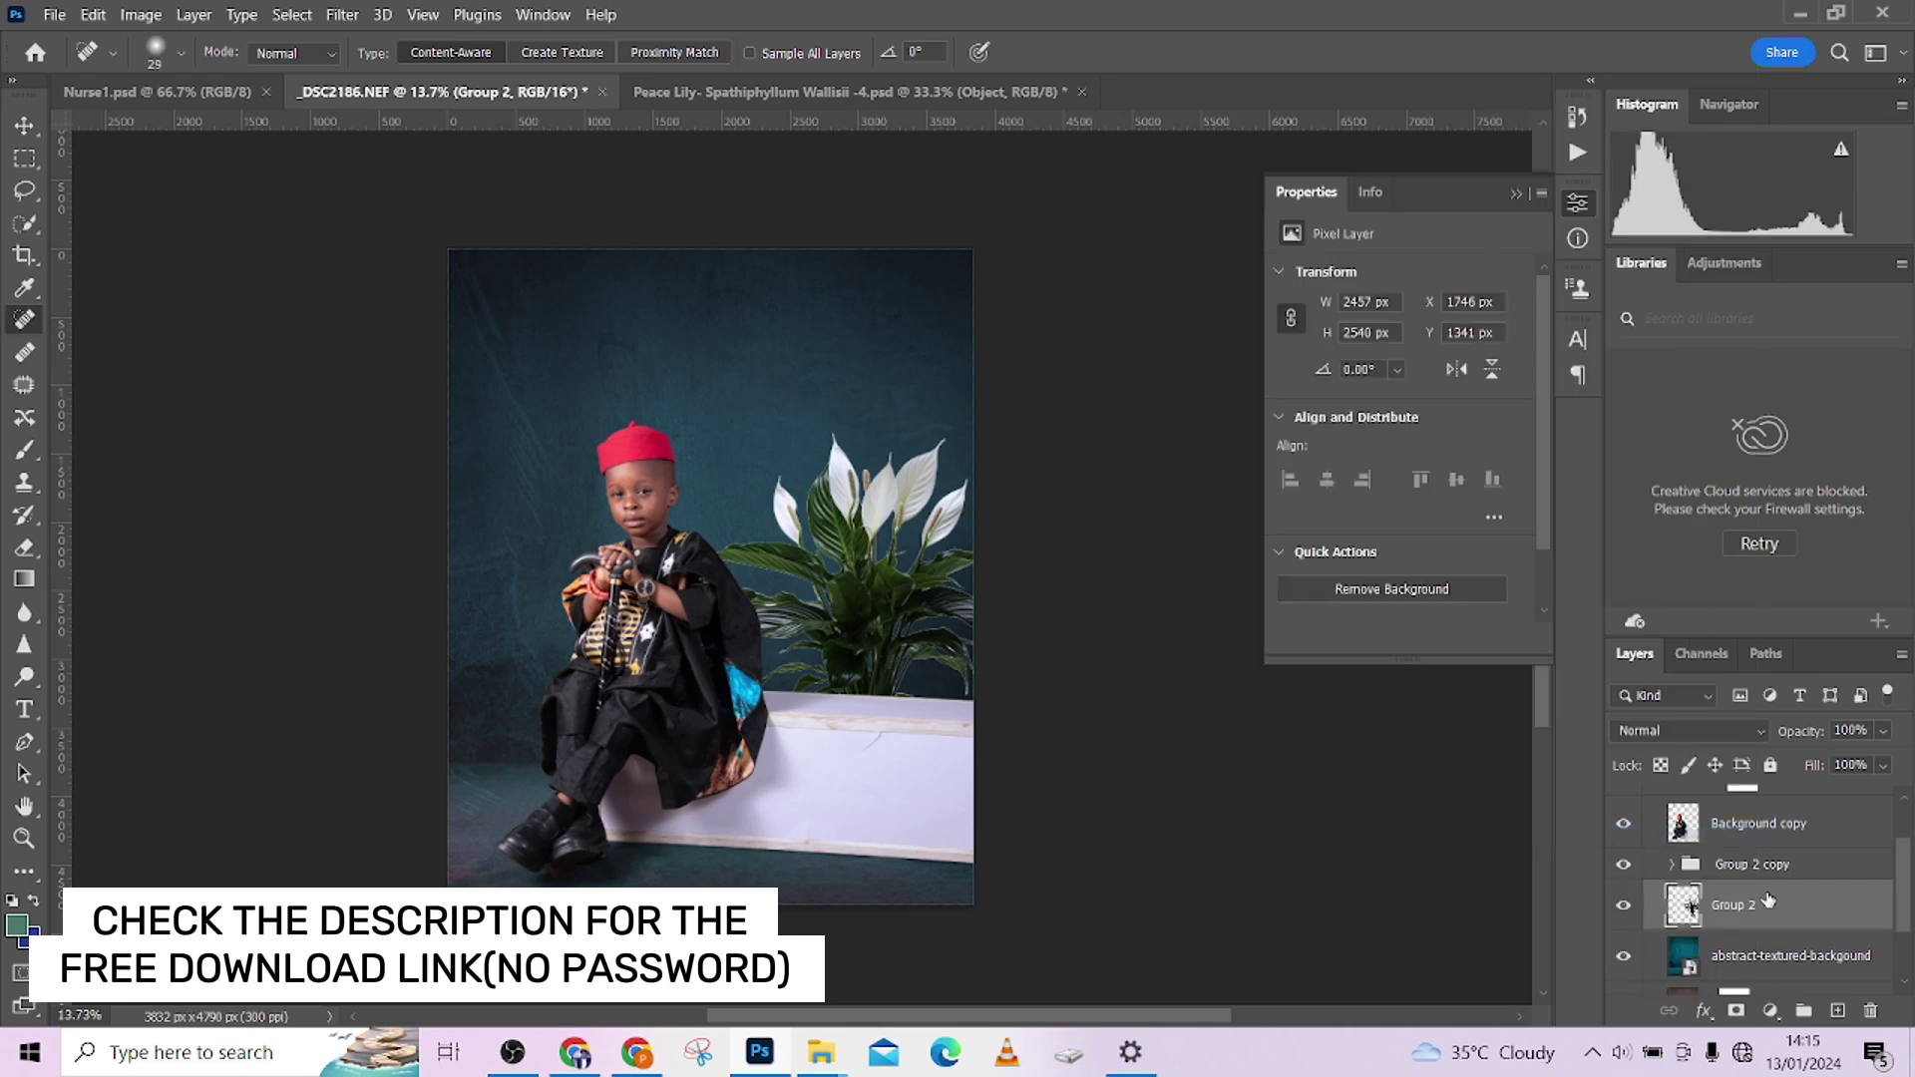
Distort the merged Group 2 plant layer with a slight horizontal skew of about -2.1° and apply the transform.
key(ctrl+t)
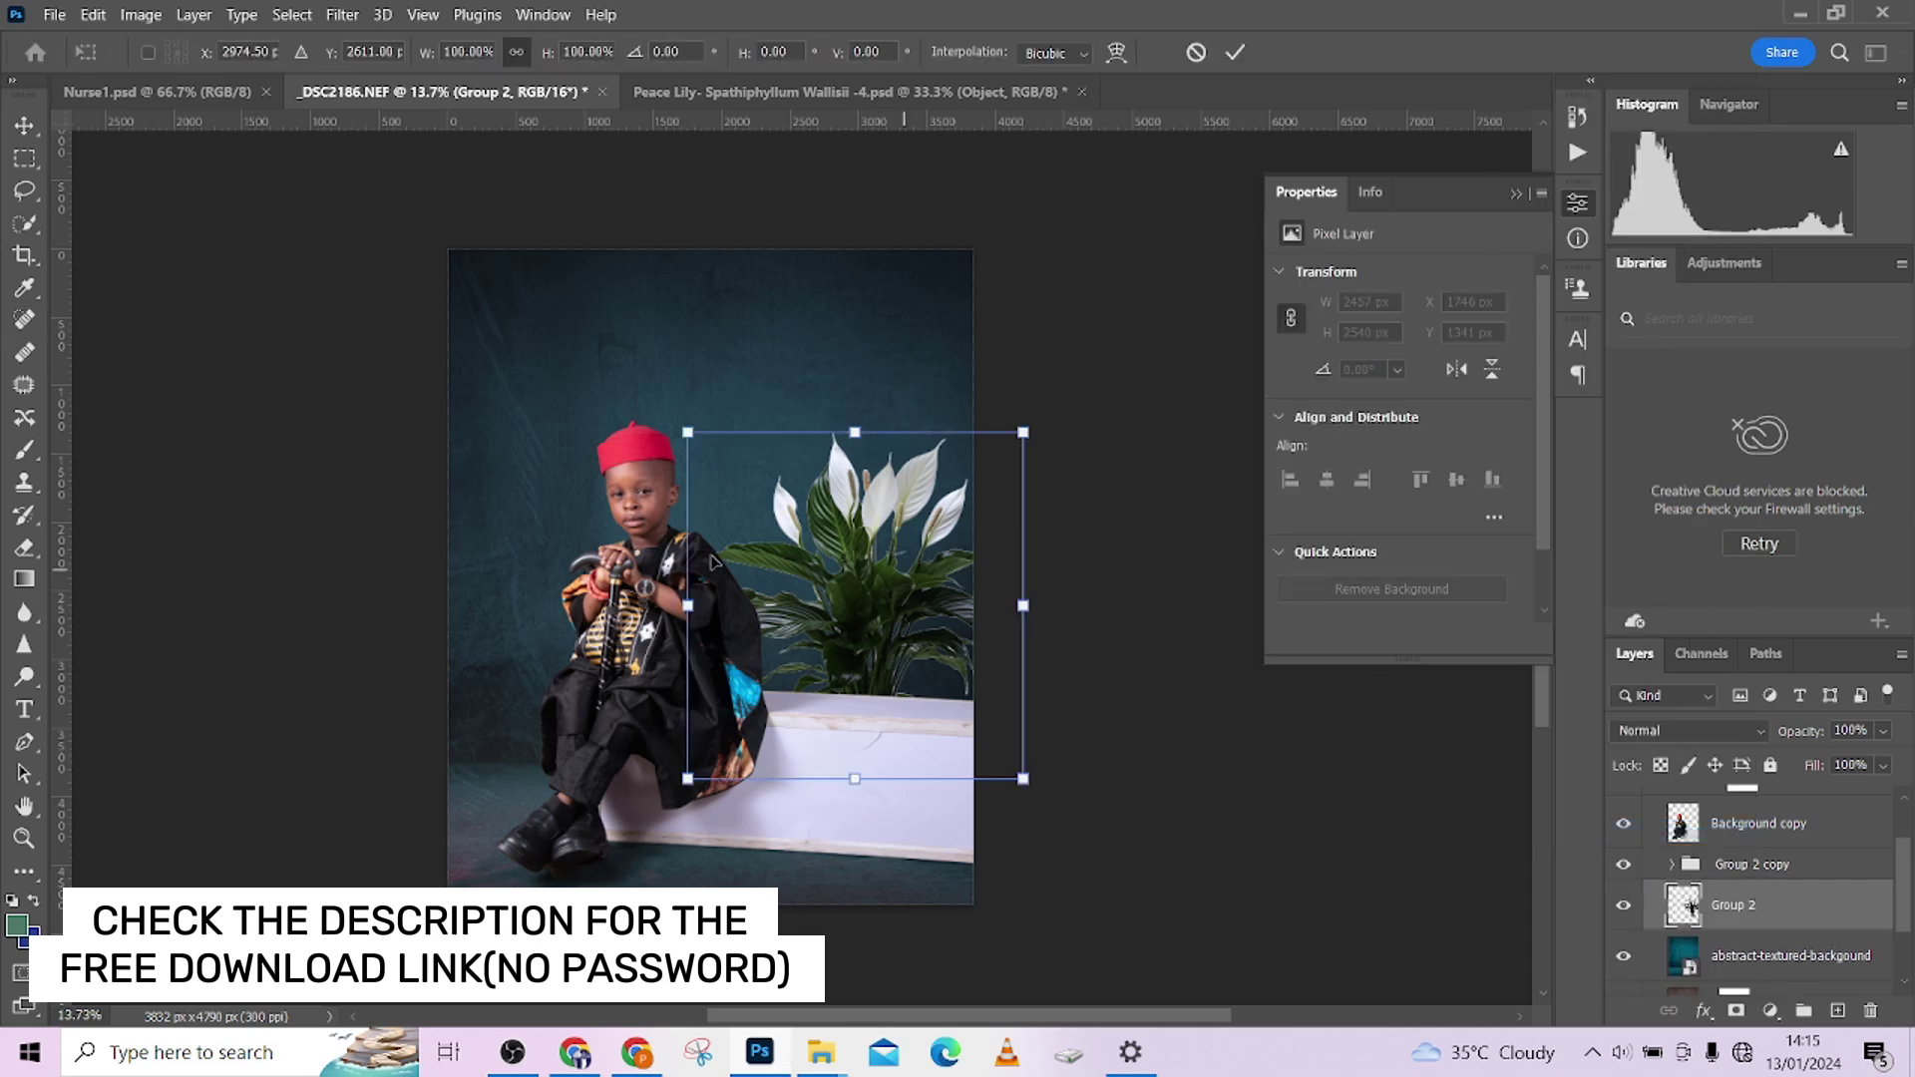
right_click(823, 547)
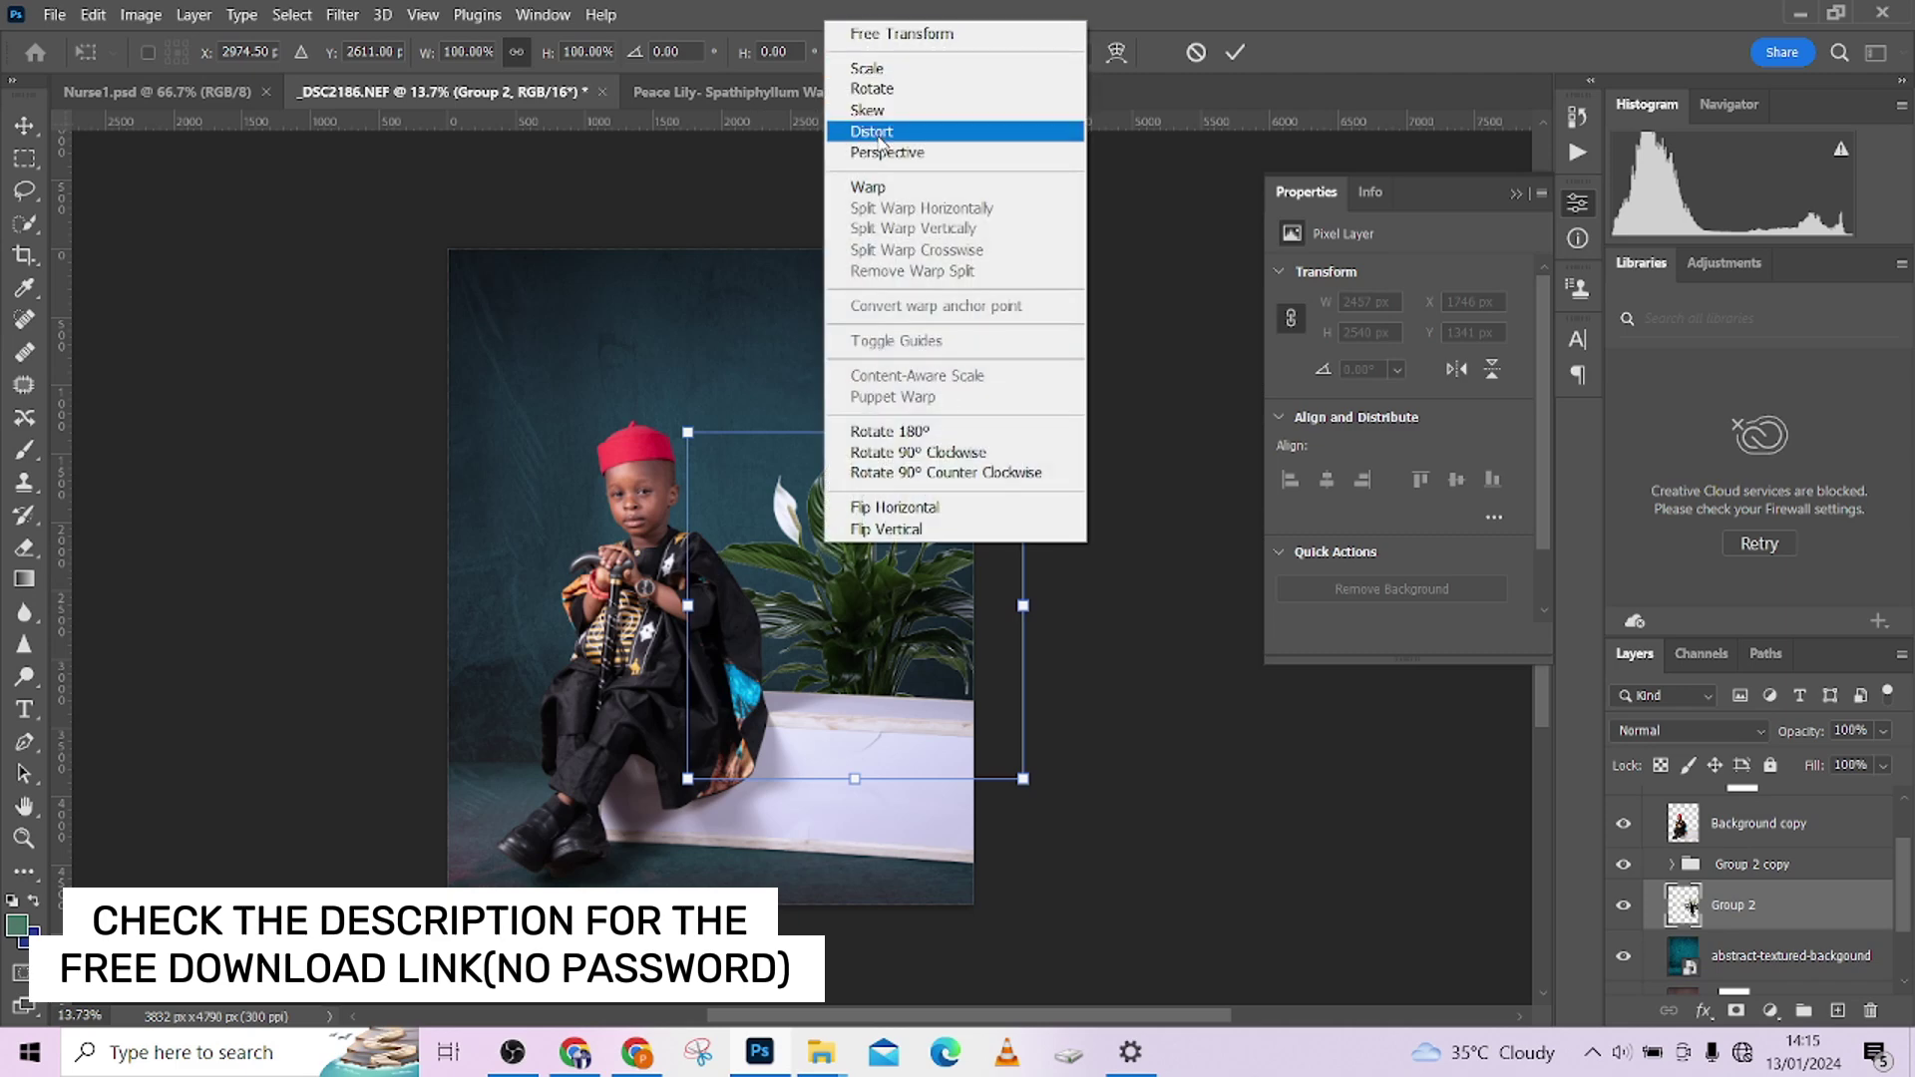
click(882, 135)
drag(848, 433, 869, 439)
drag(866, 436, 868, 436)
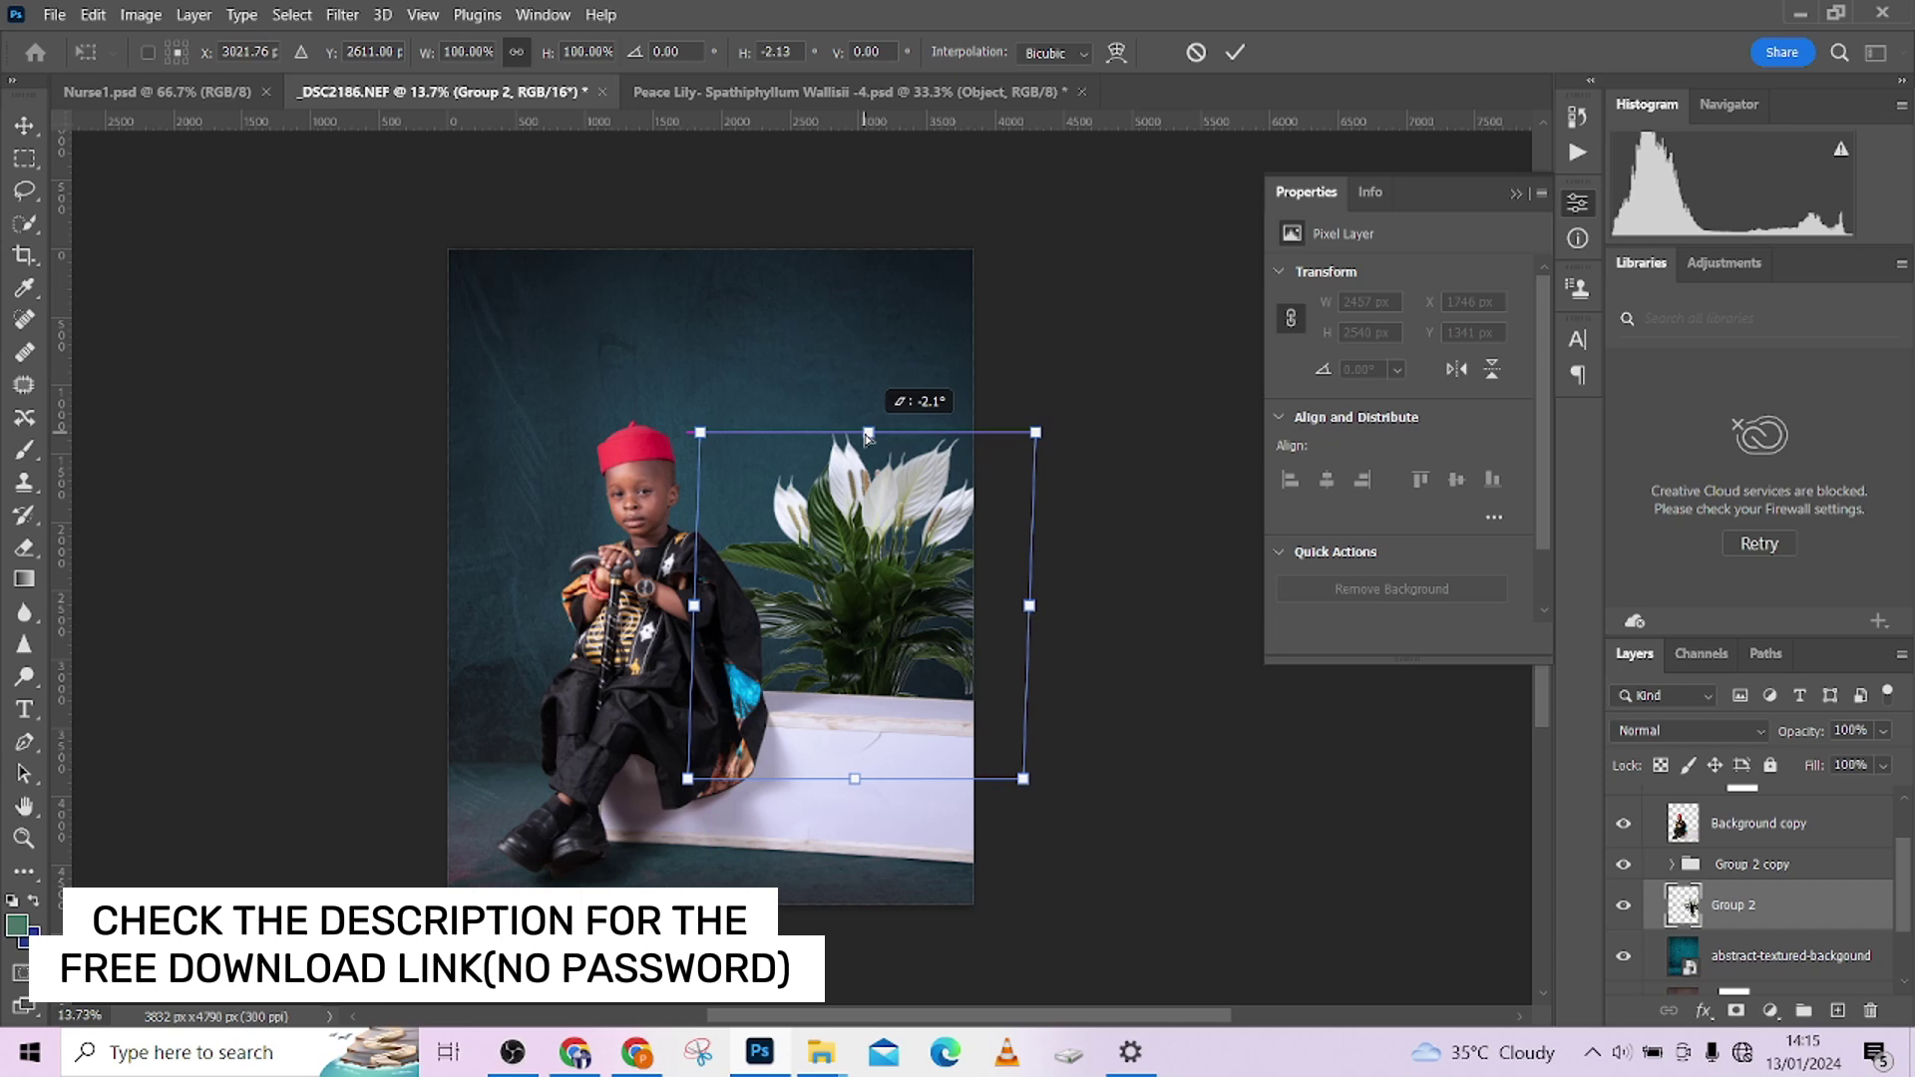
drag(868, 436, 868, 436)
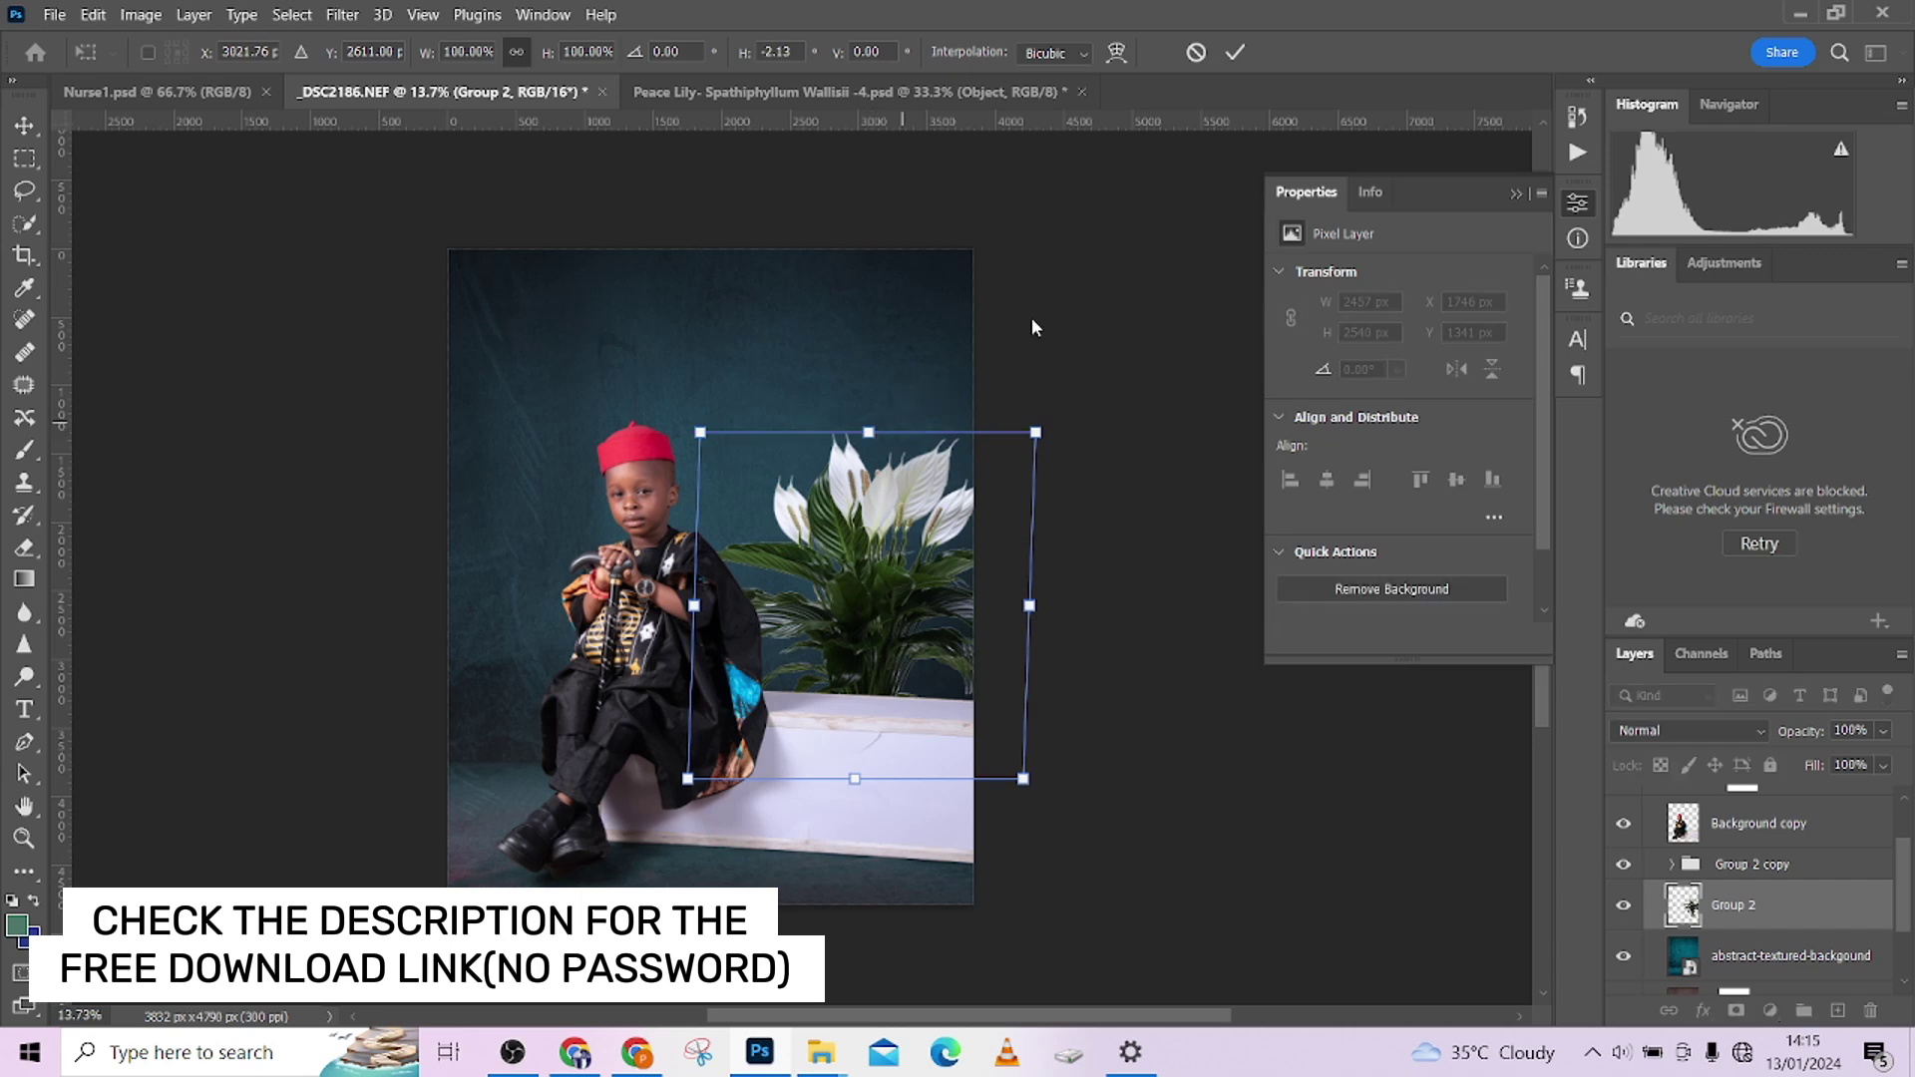
click(1233, 55)
key(j)
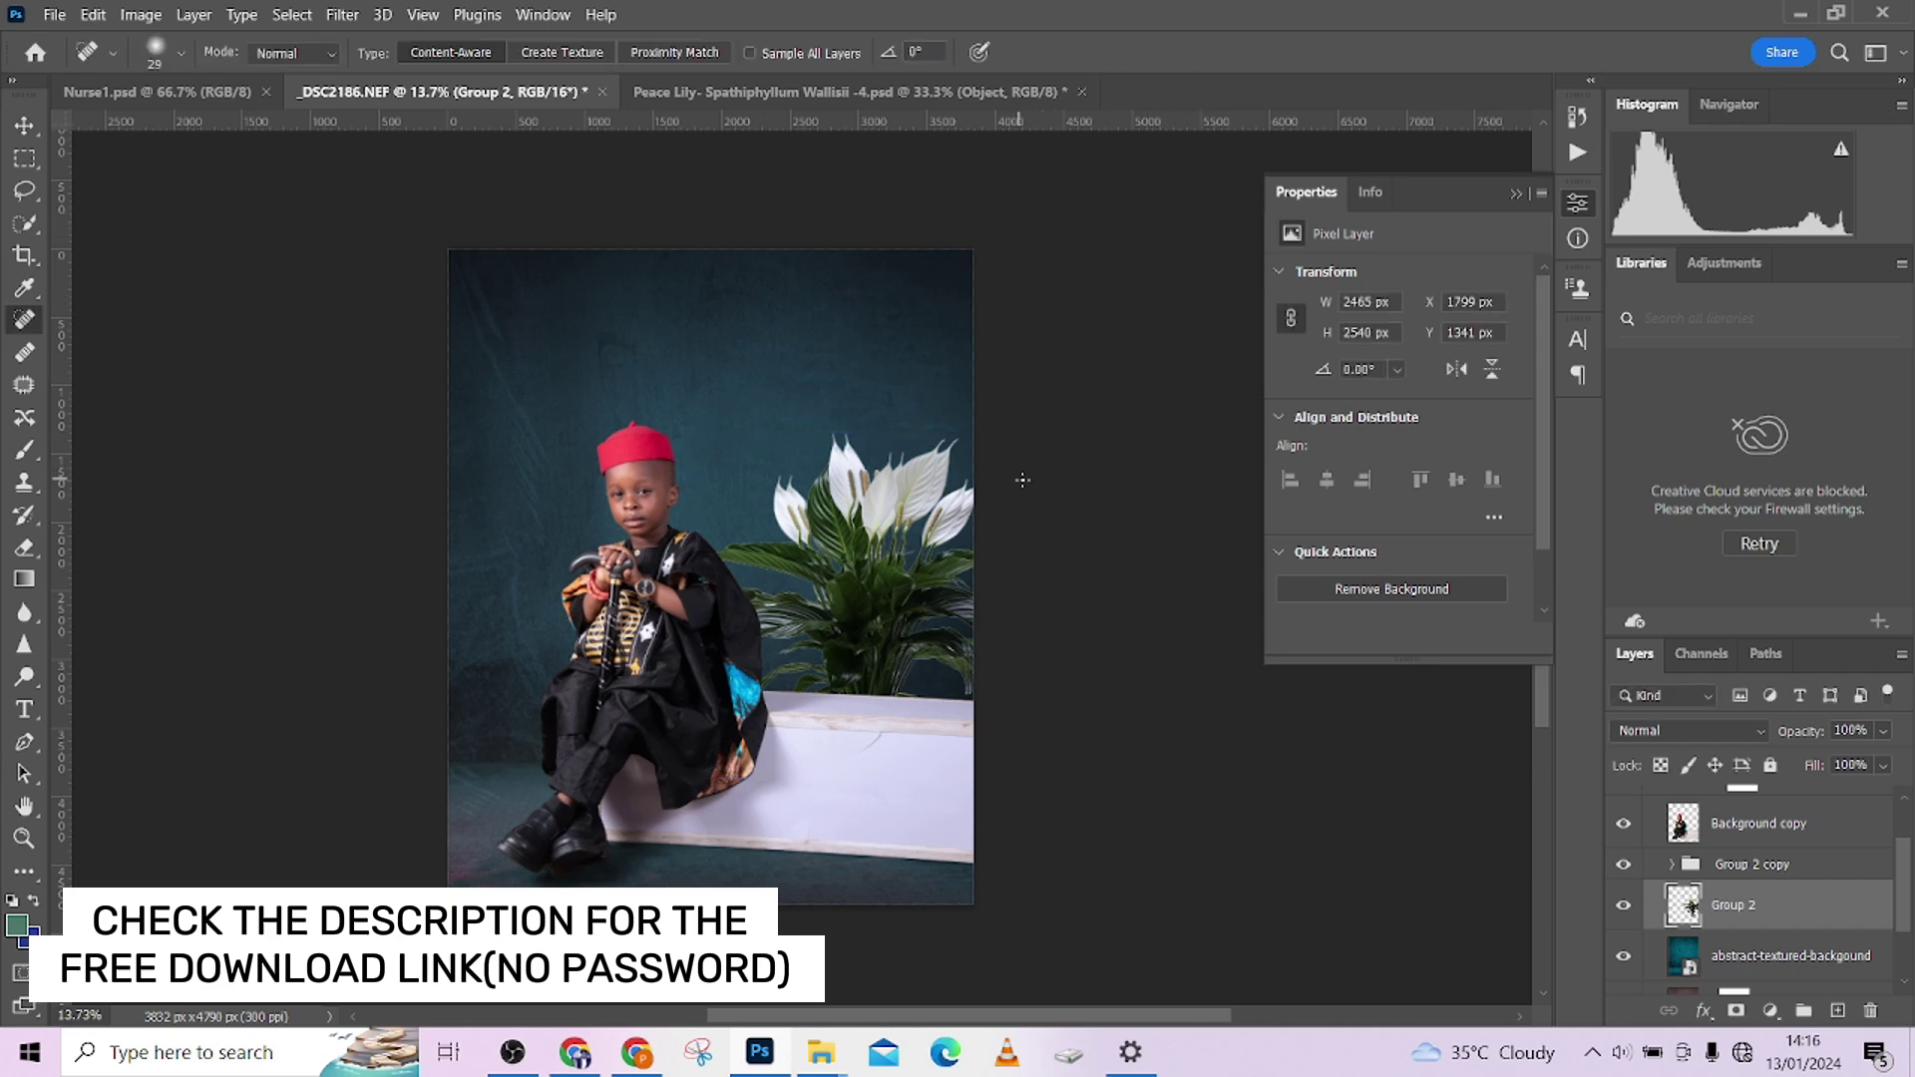
Turn off Auto-Select and offset the merged Group 2 layer about 89 px right and 146 px down from the plant.
key(v)
mouse_move(1013, 664)
mouse_down()
mouse_move(1021, 679)
mouse_move(990, 631)
mouse_move(991, 653)
mouse_up()
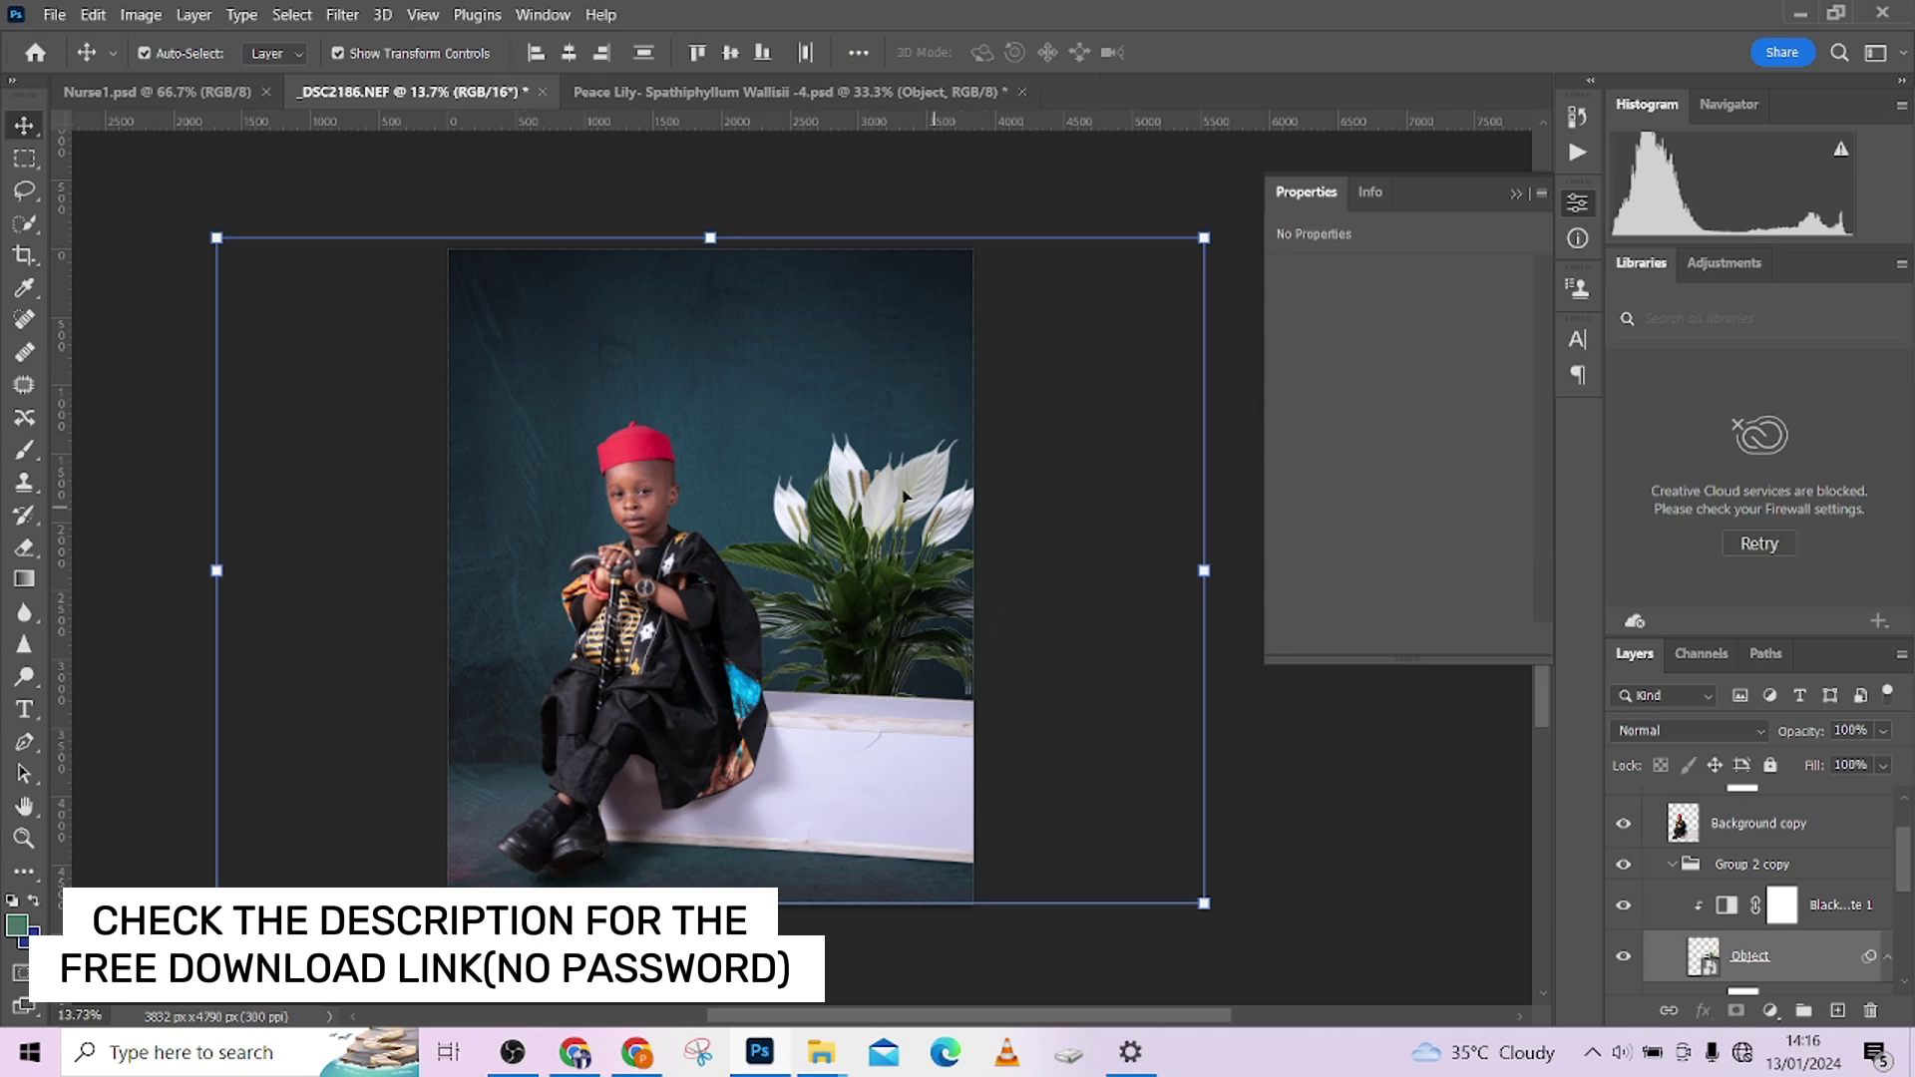
key(ctrl)
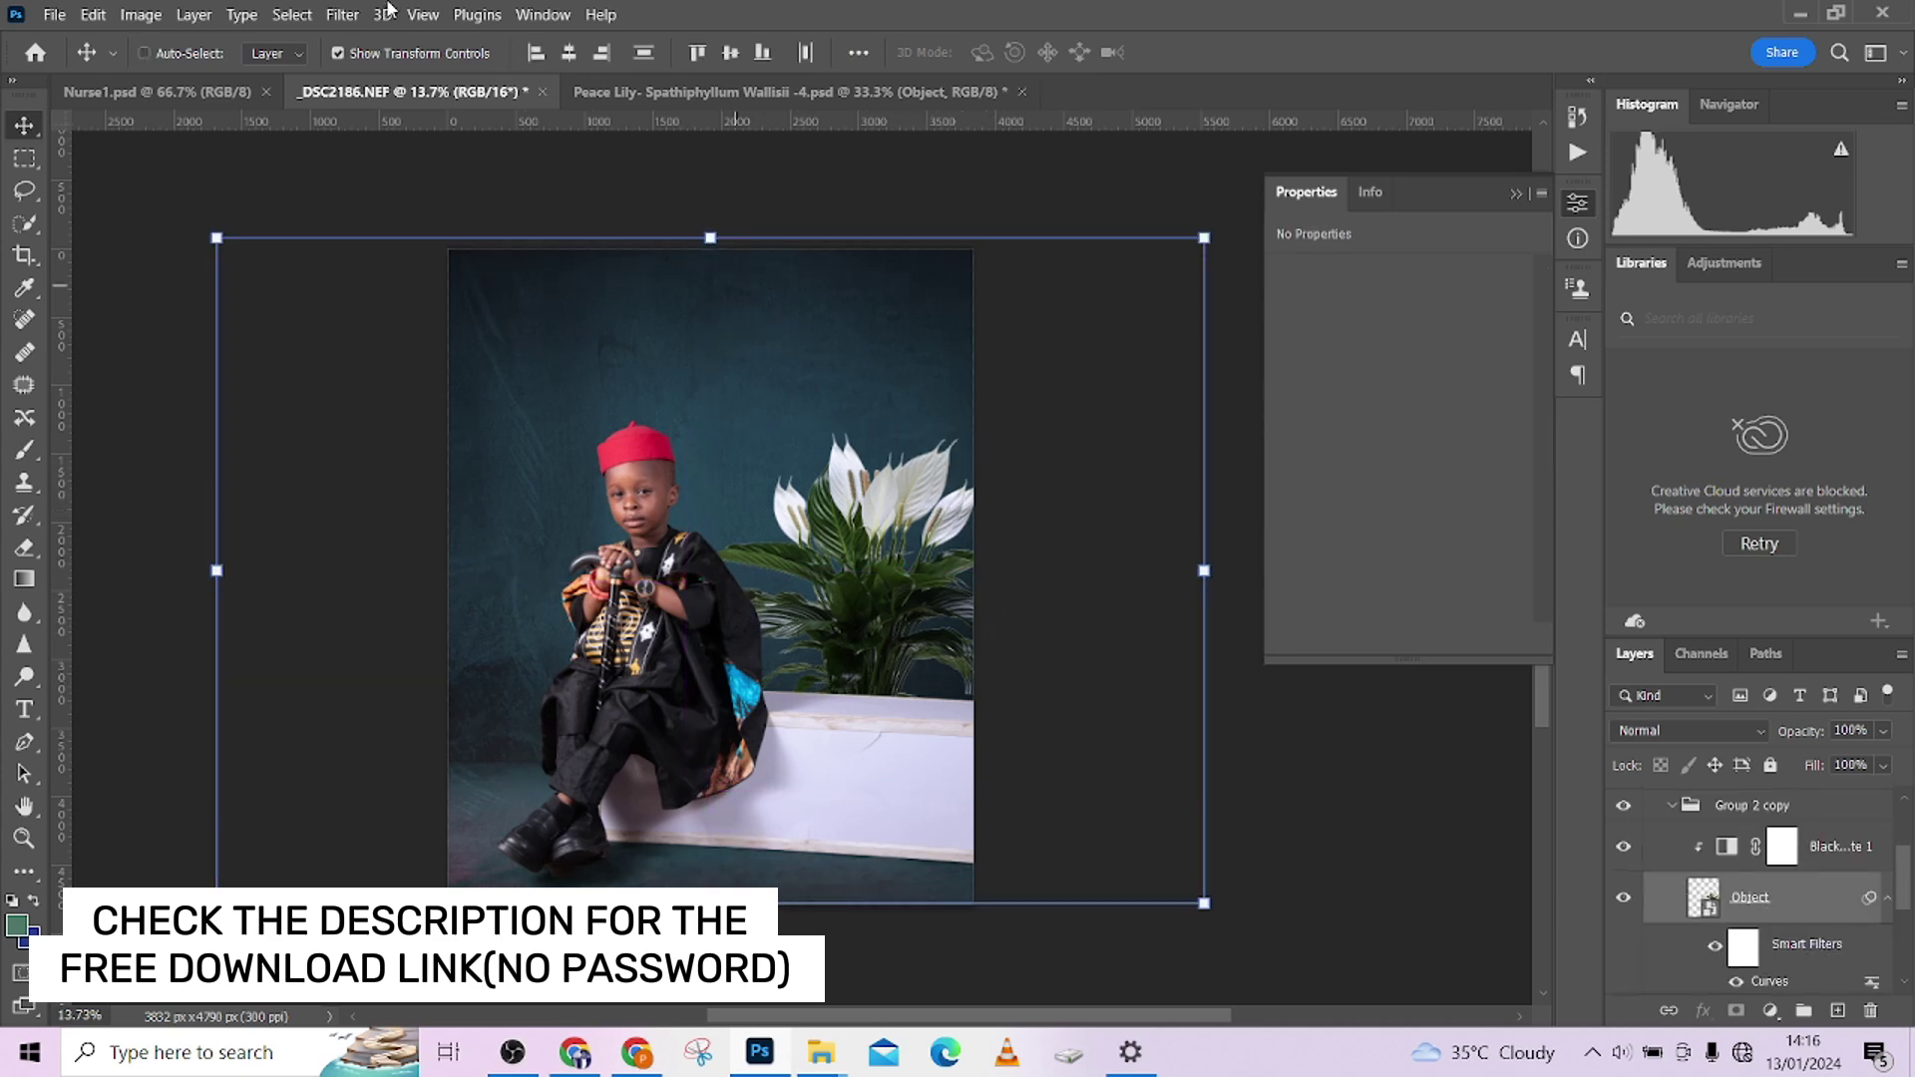
click(190, 54)
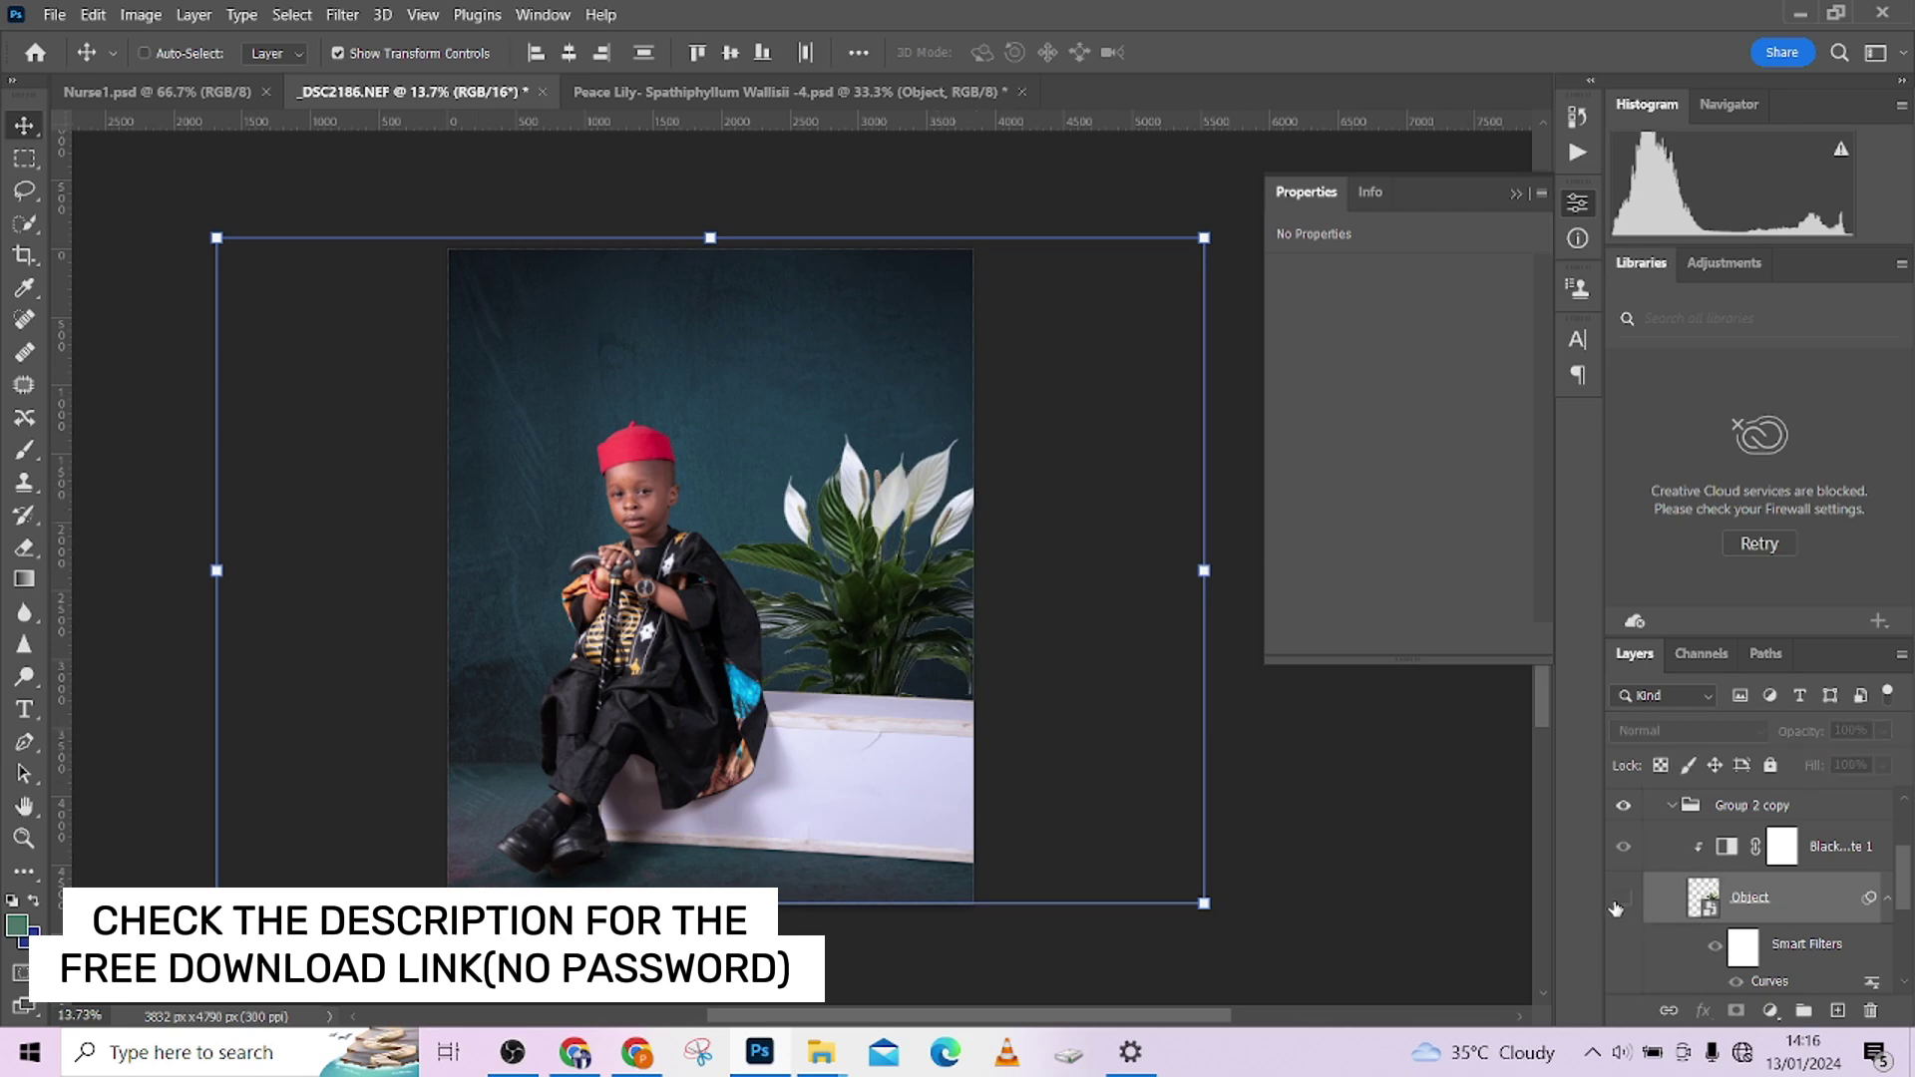
scroll(1692, 968, down, 1)
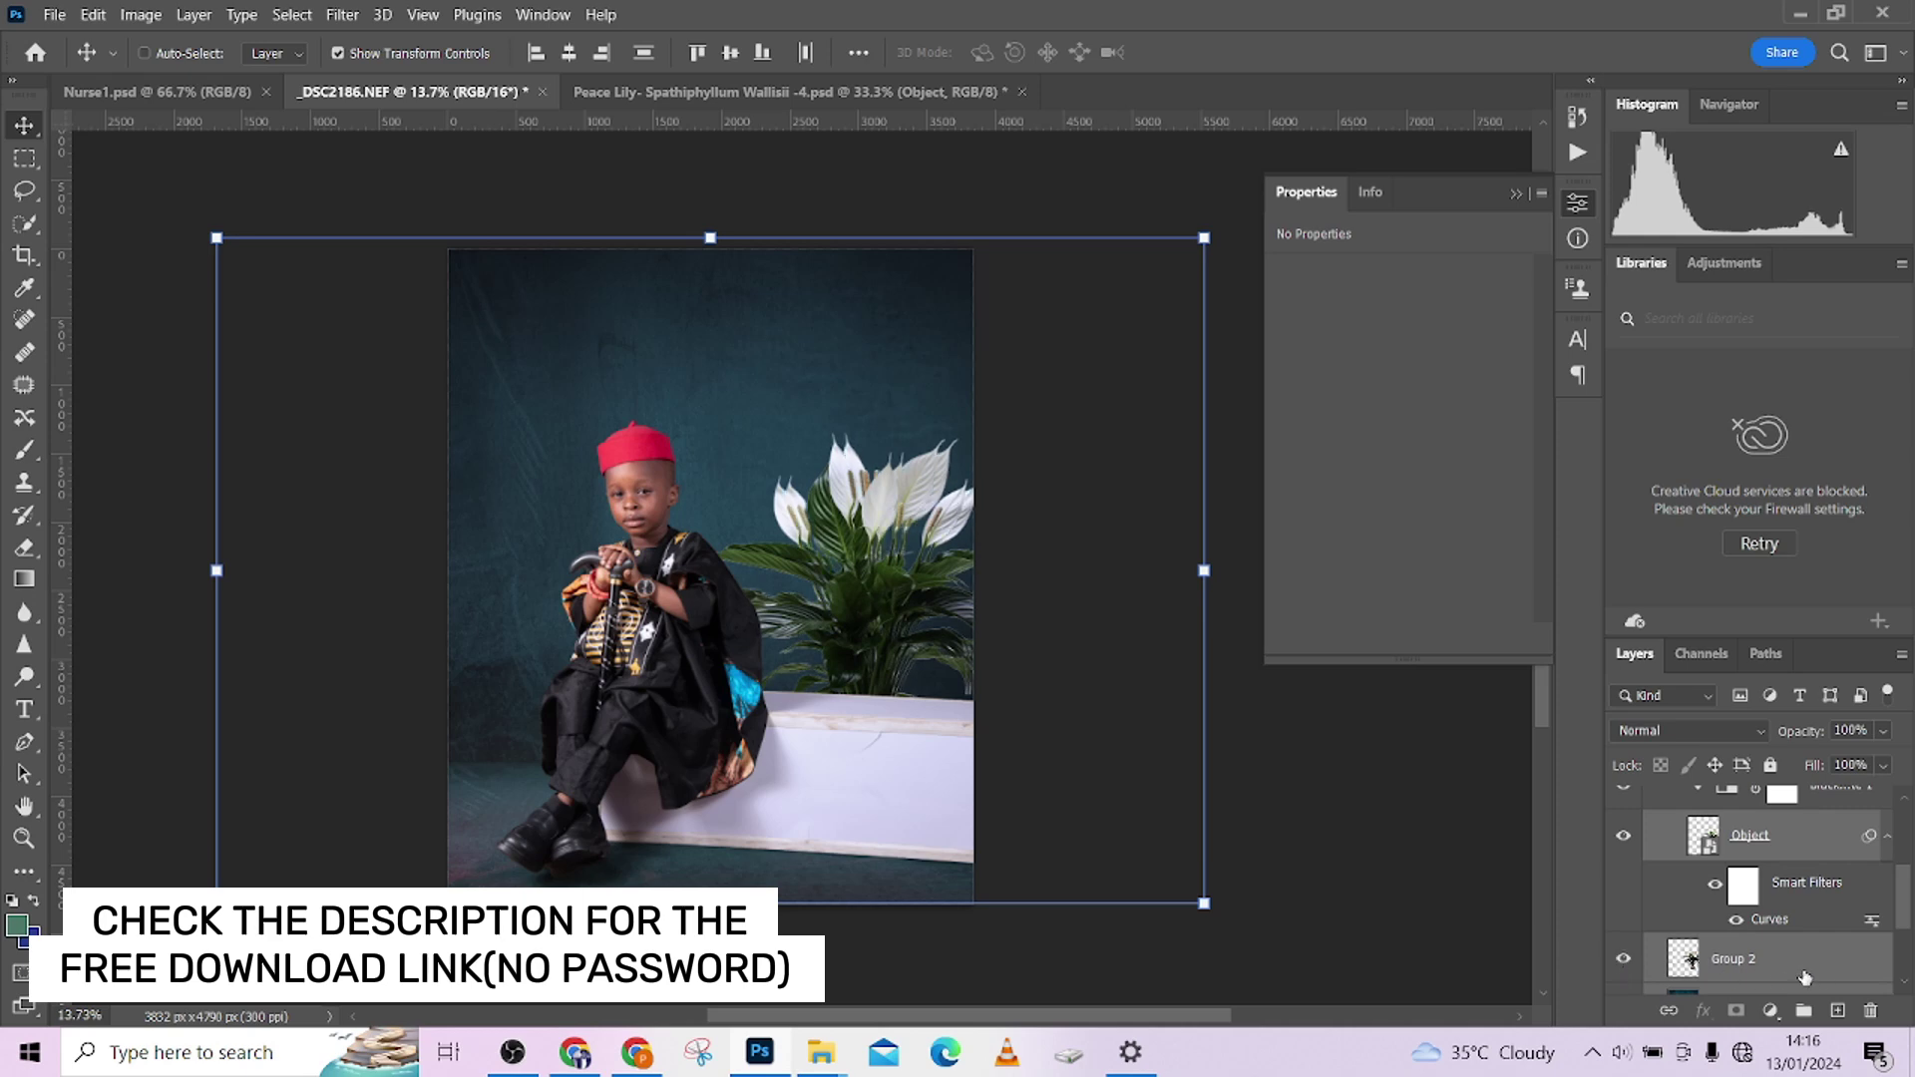
click(1805, 977)
drag(870, 556, 883, 574)
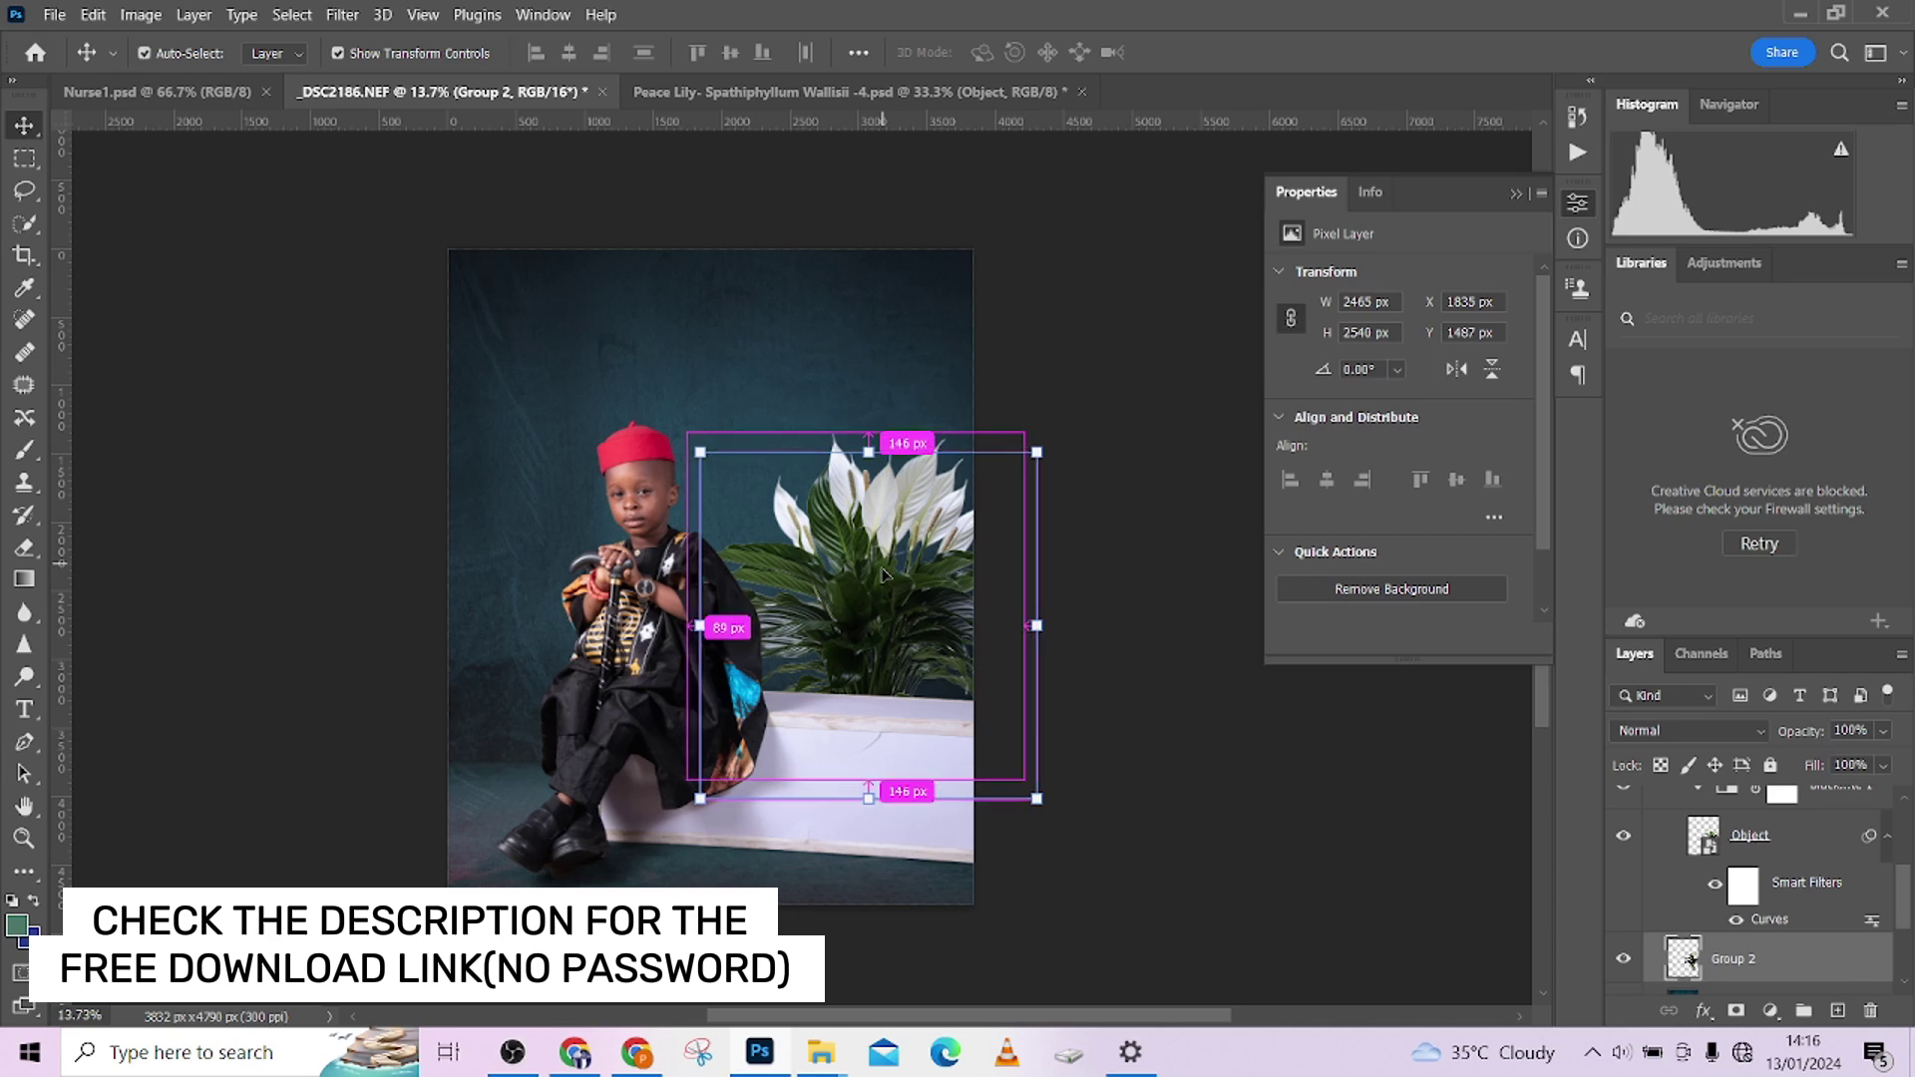
Darken the merged Group 2 layer into a shadow with Levels, setting the black input level to 247.
key(ctrl+l)
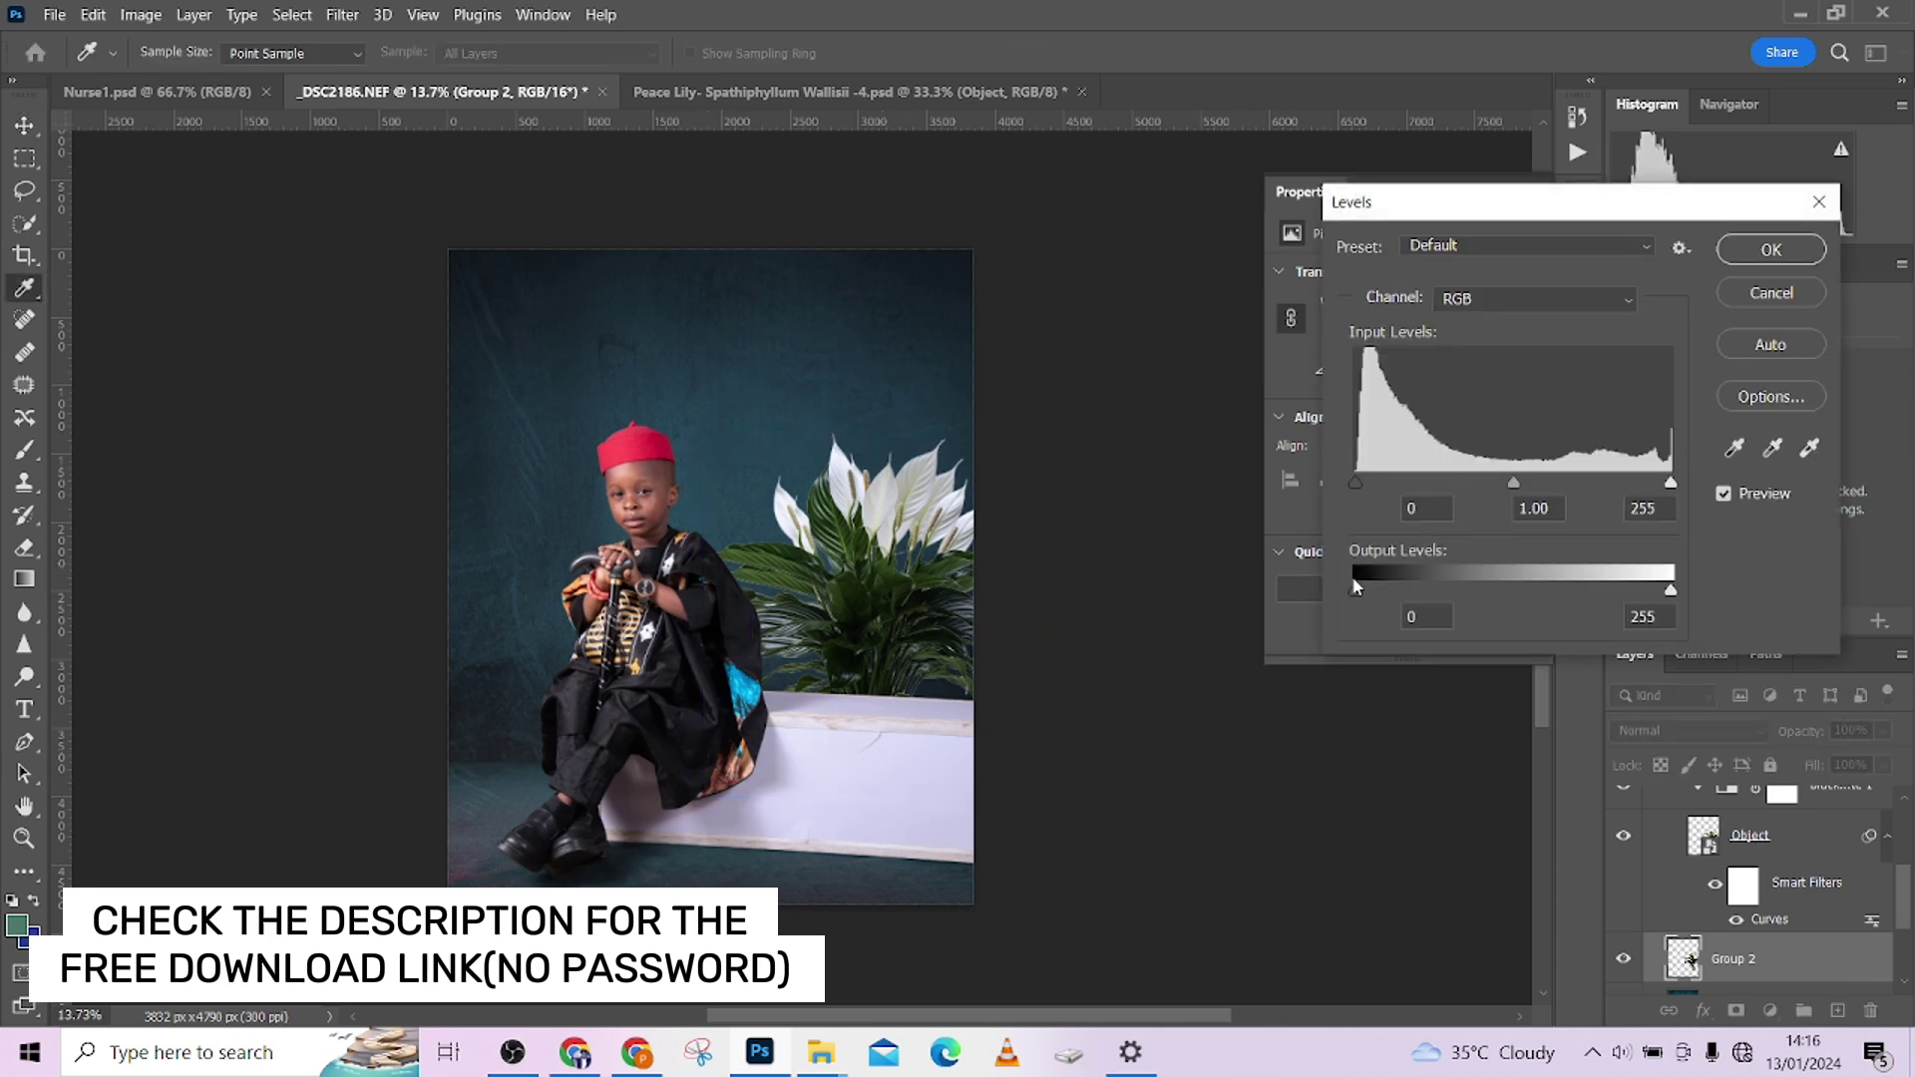
drag(1355, 484, 1661, 486)
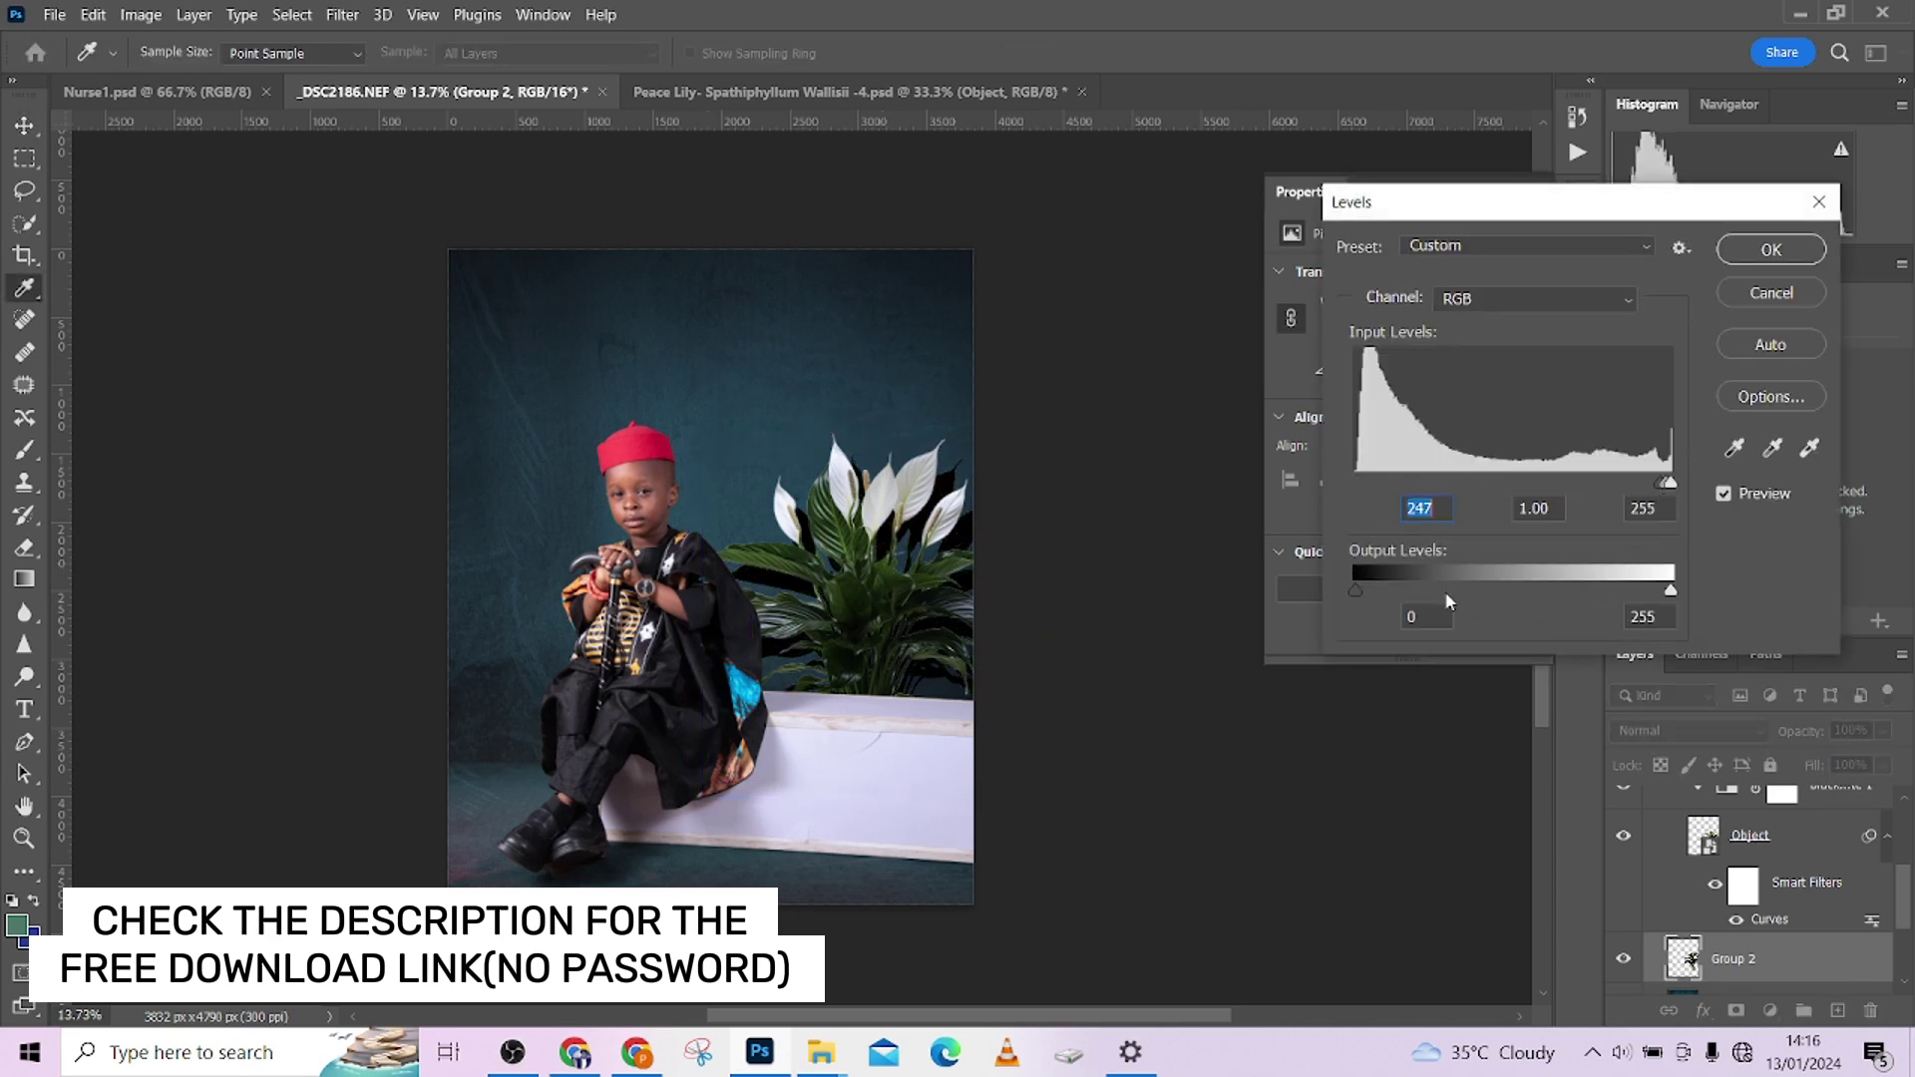
drag(1360, 591, 1418, 595)
key(ctrl+z)
click(1771, 250)
Soften the plant's shadow layer with a Gaussian Blur of 44.3 pixels radius.
click(339, 14)
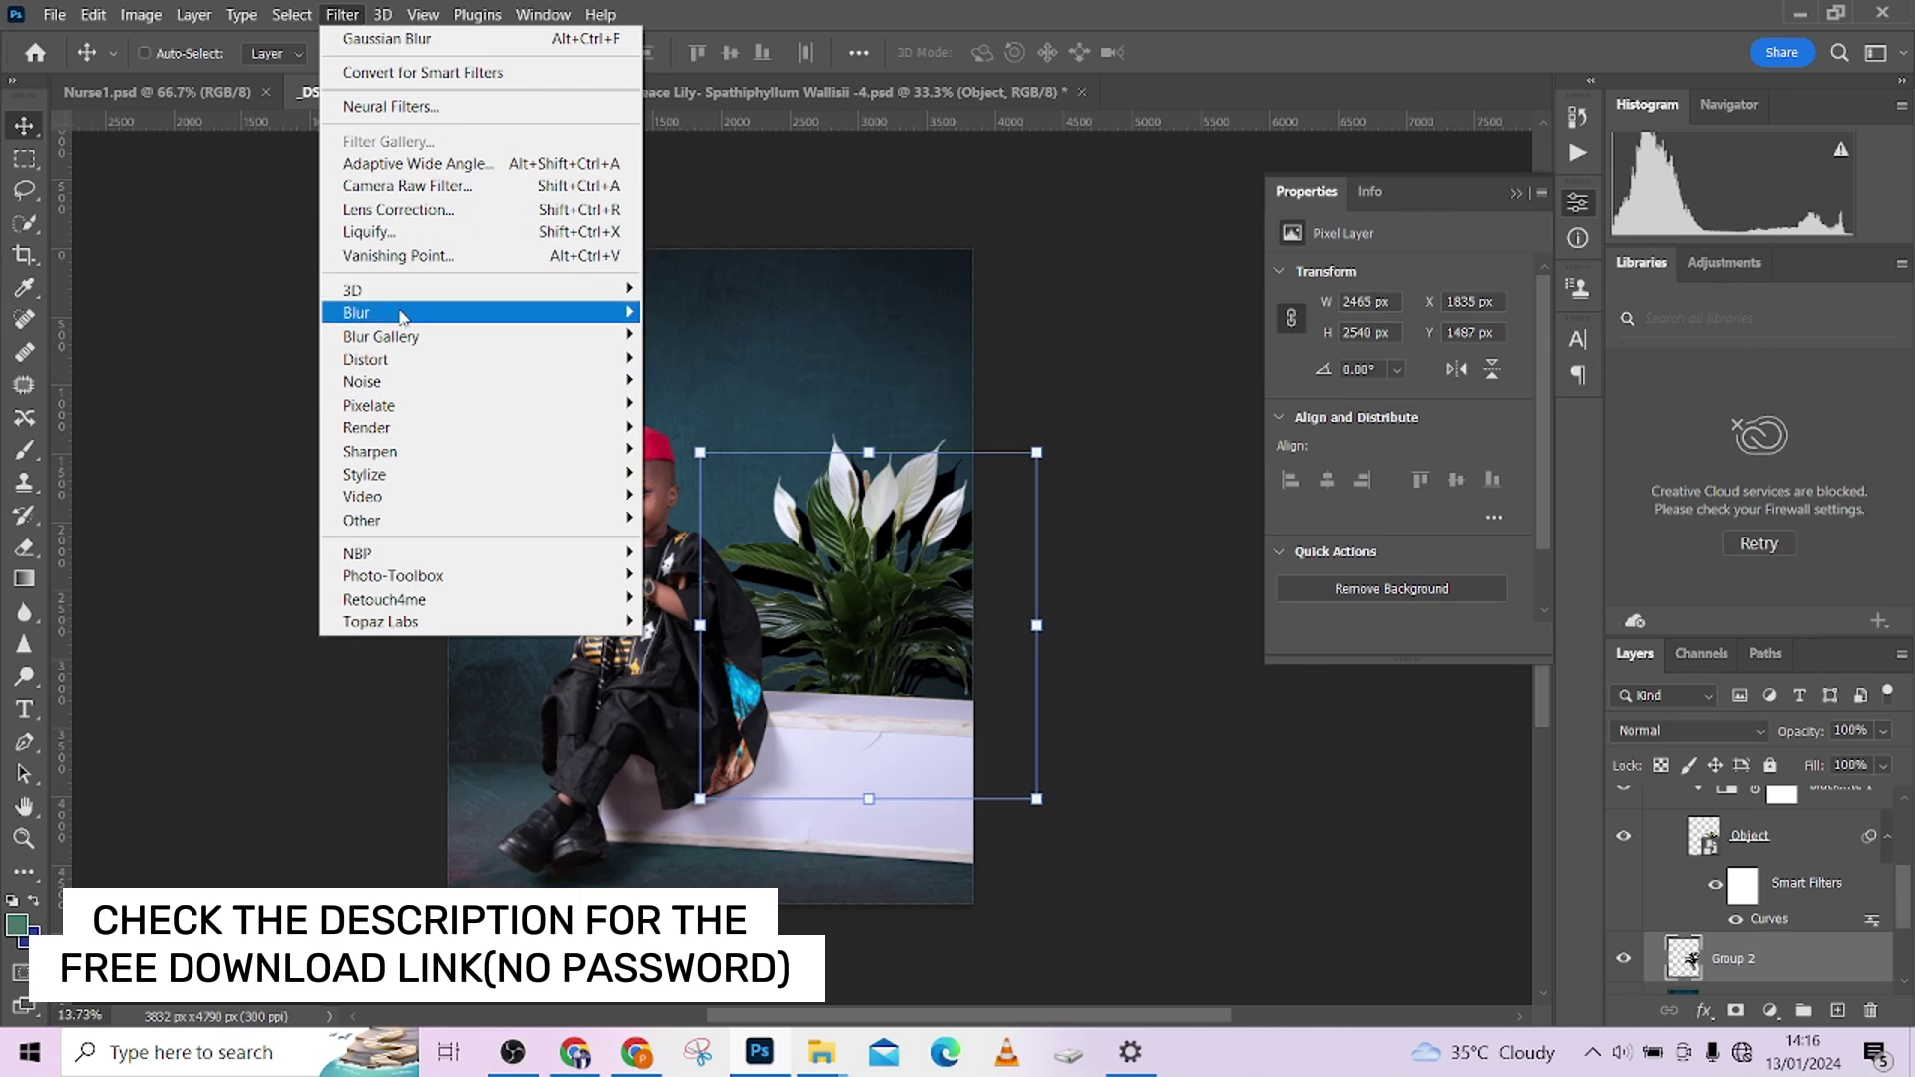
mouse_move(402, 317)
click(757, 404)
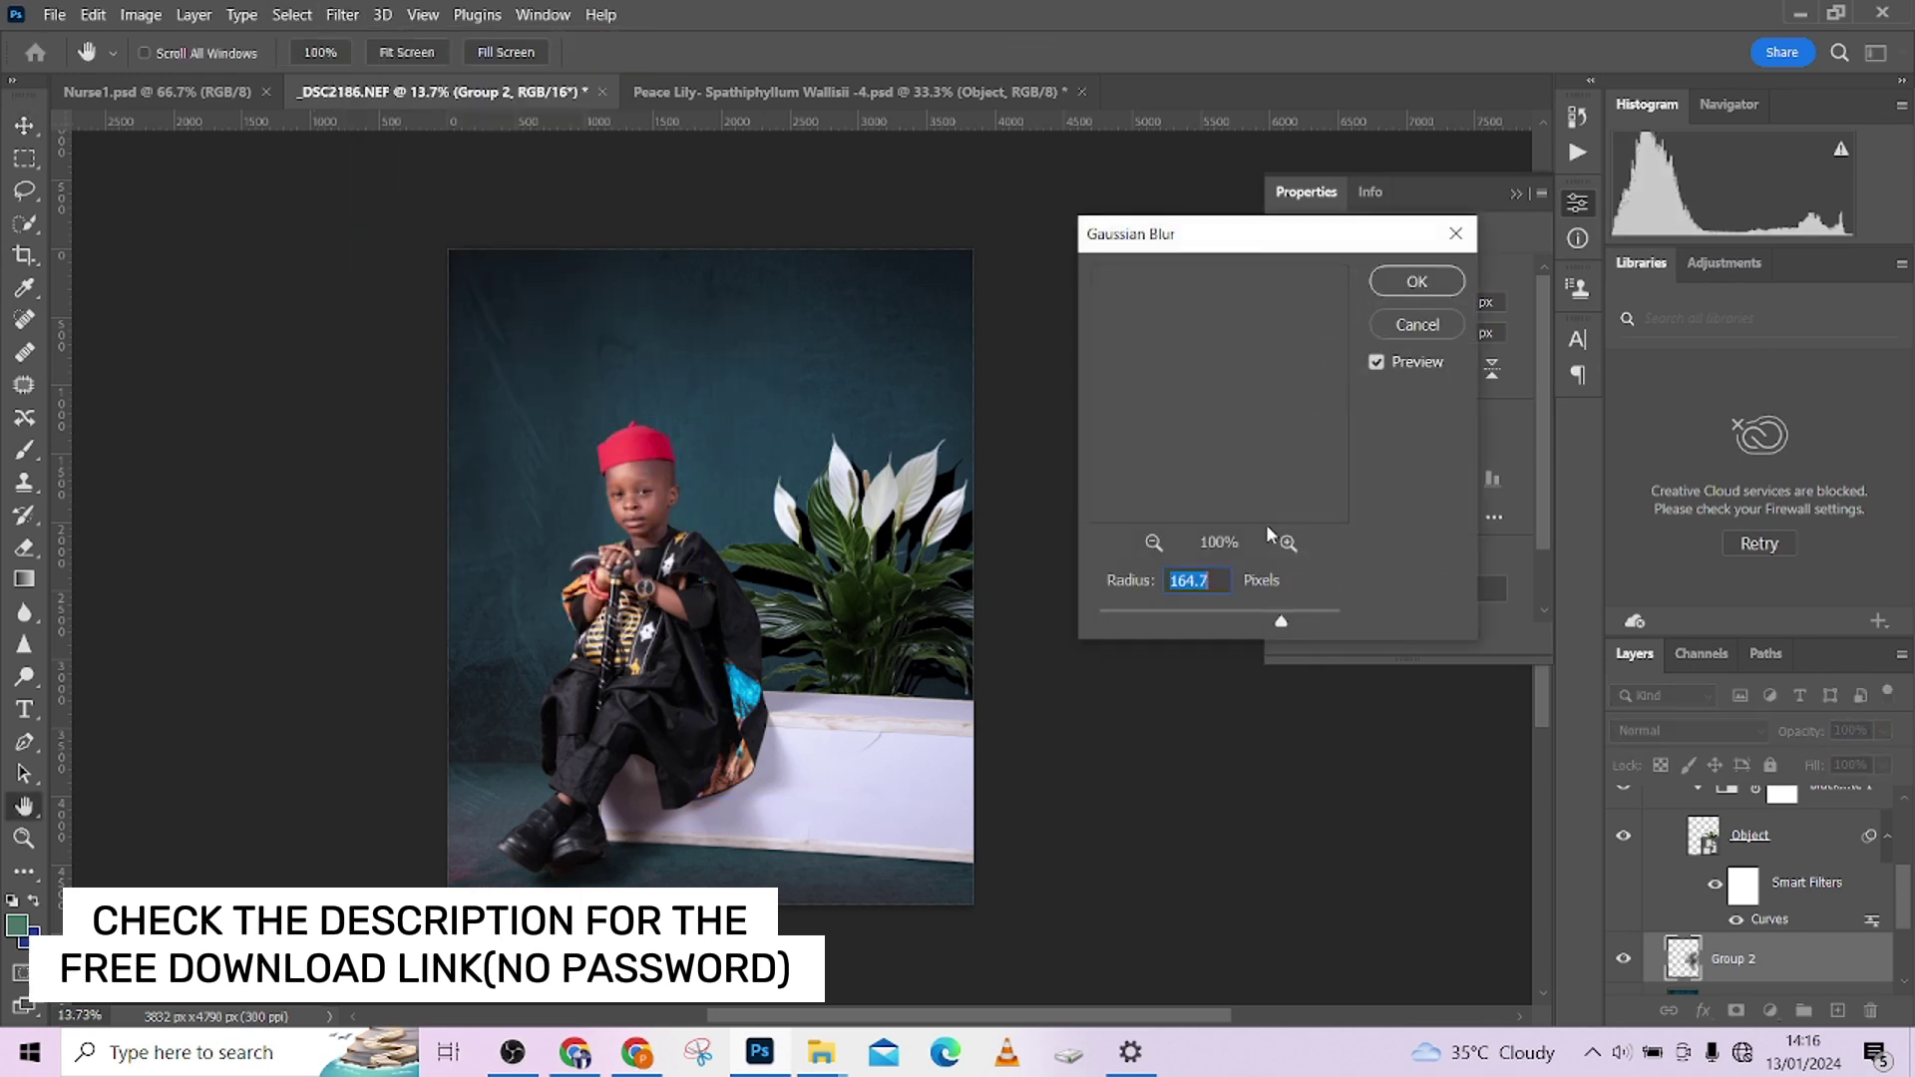
click(1226, 621)
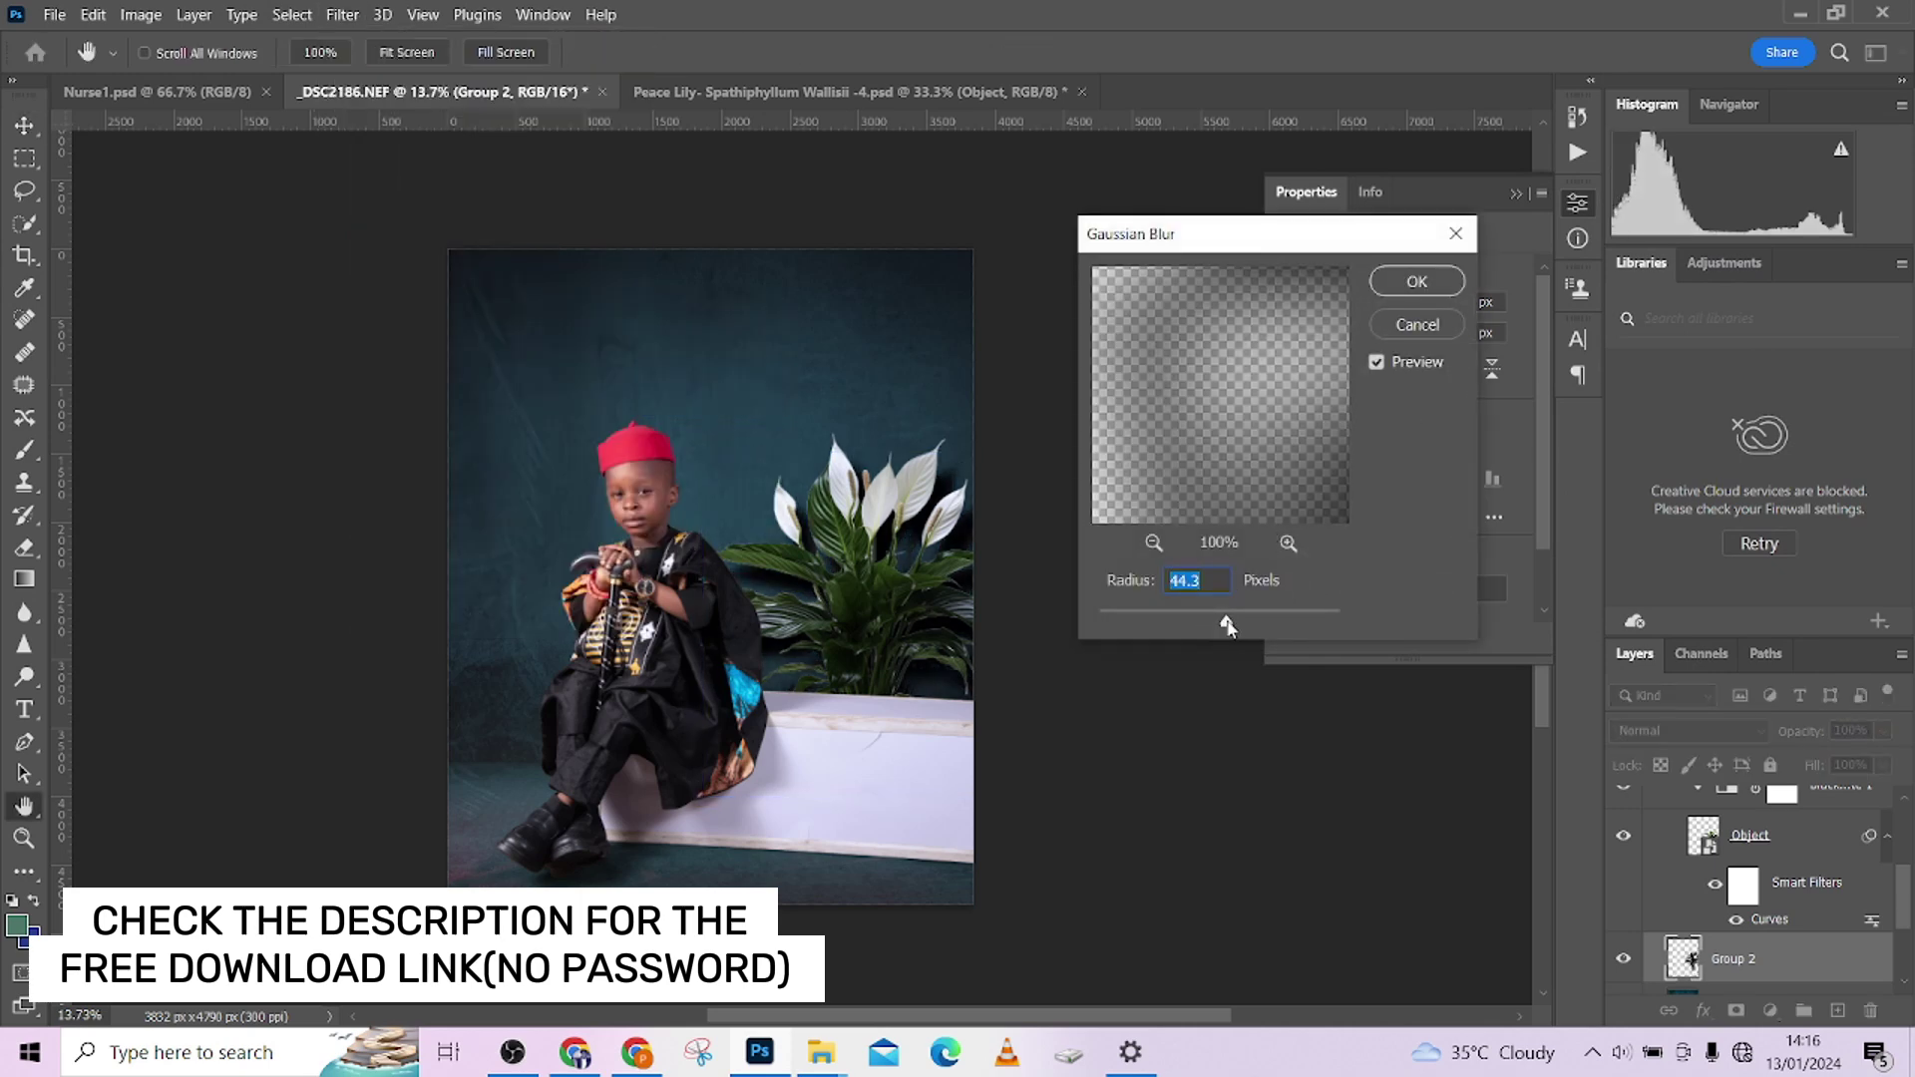
click(1421, 280)
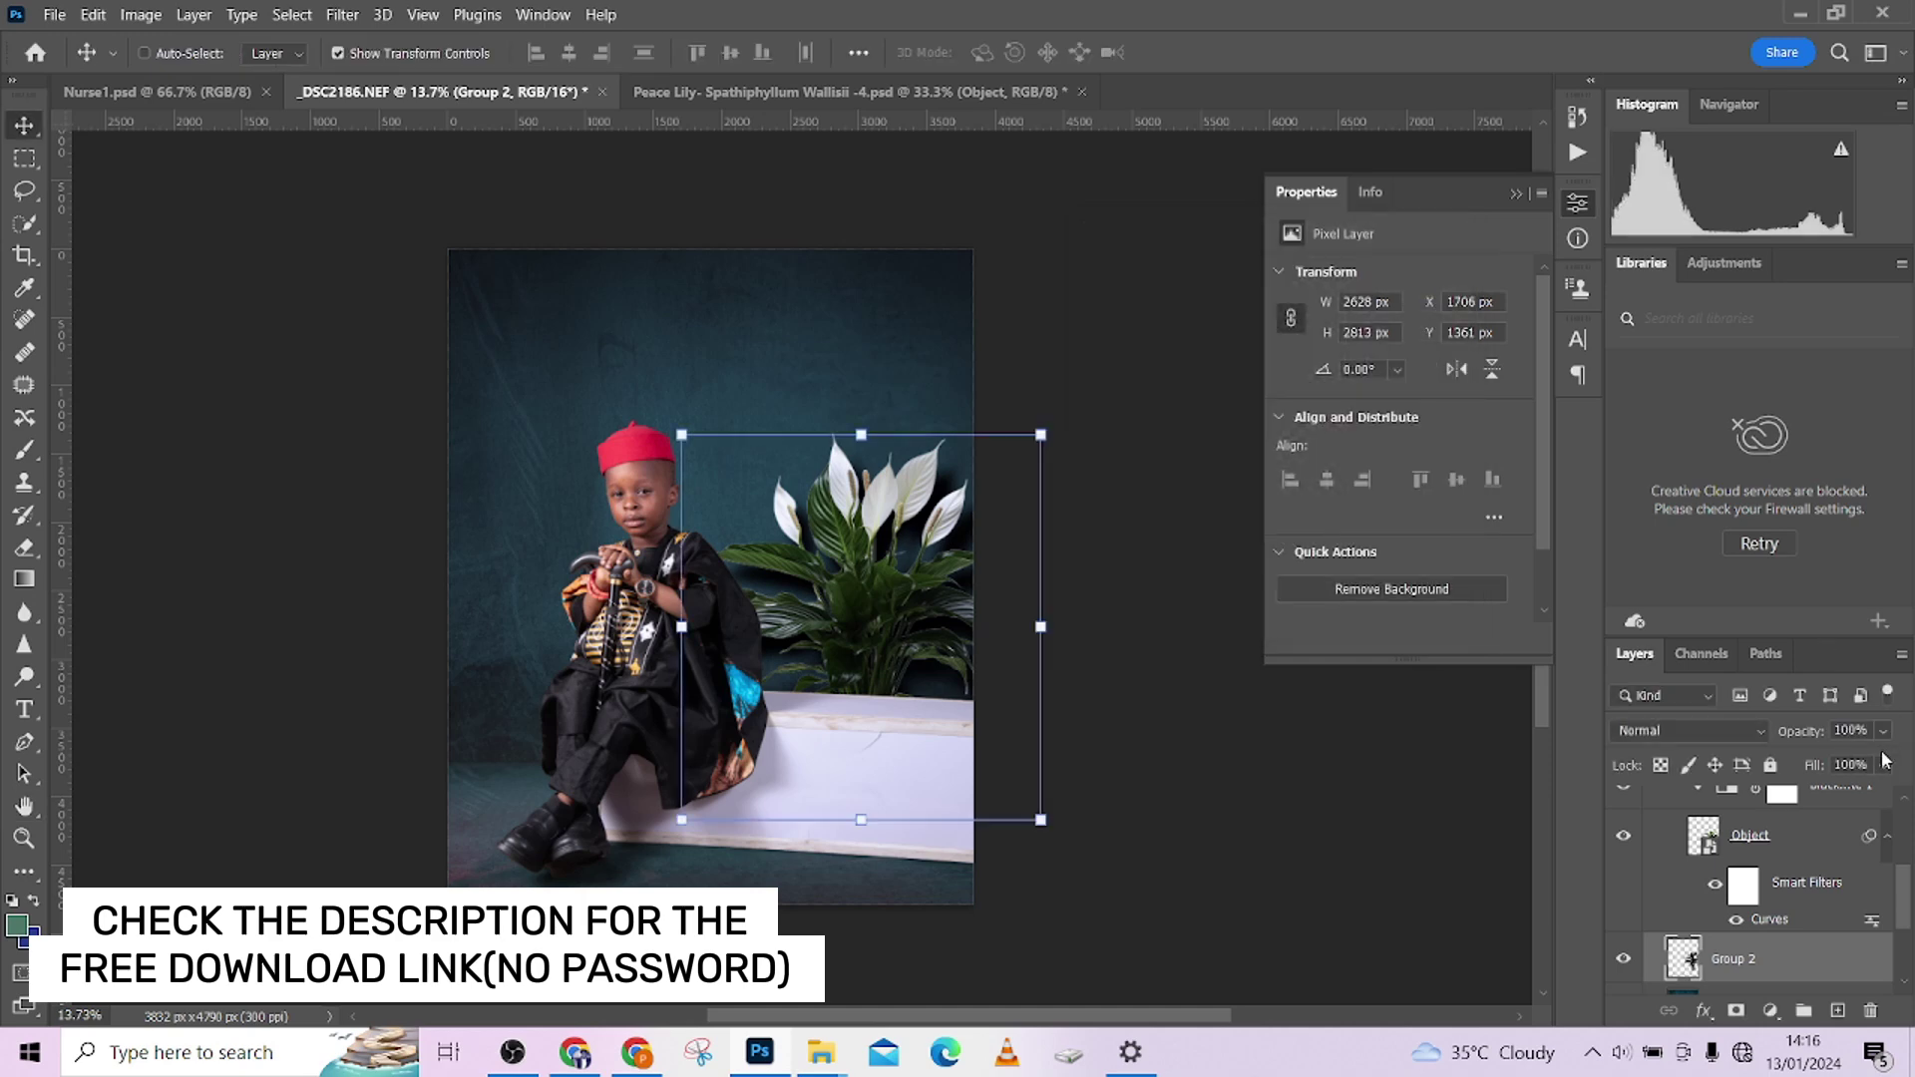
Reduce the plant shadow layer's opacity to 68%.
click(1883, 764)
drag(1868, 766, 1857, 764)
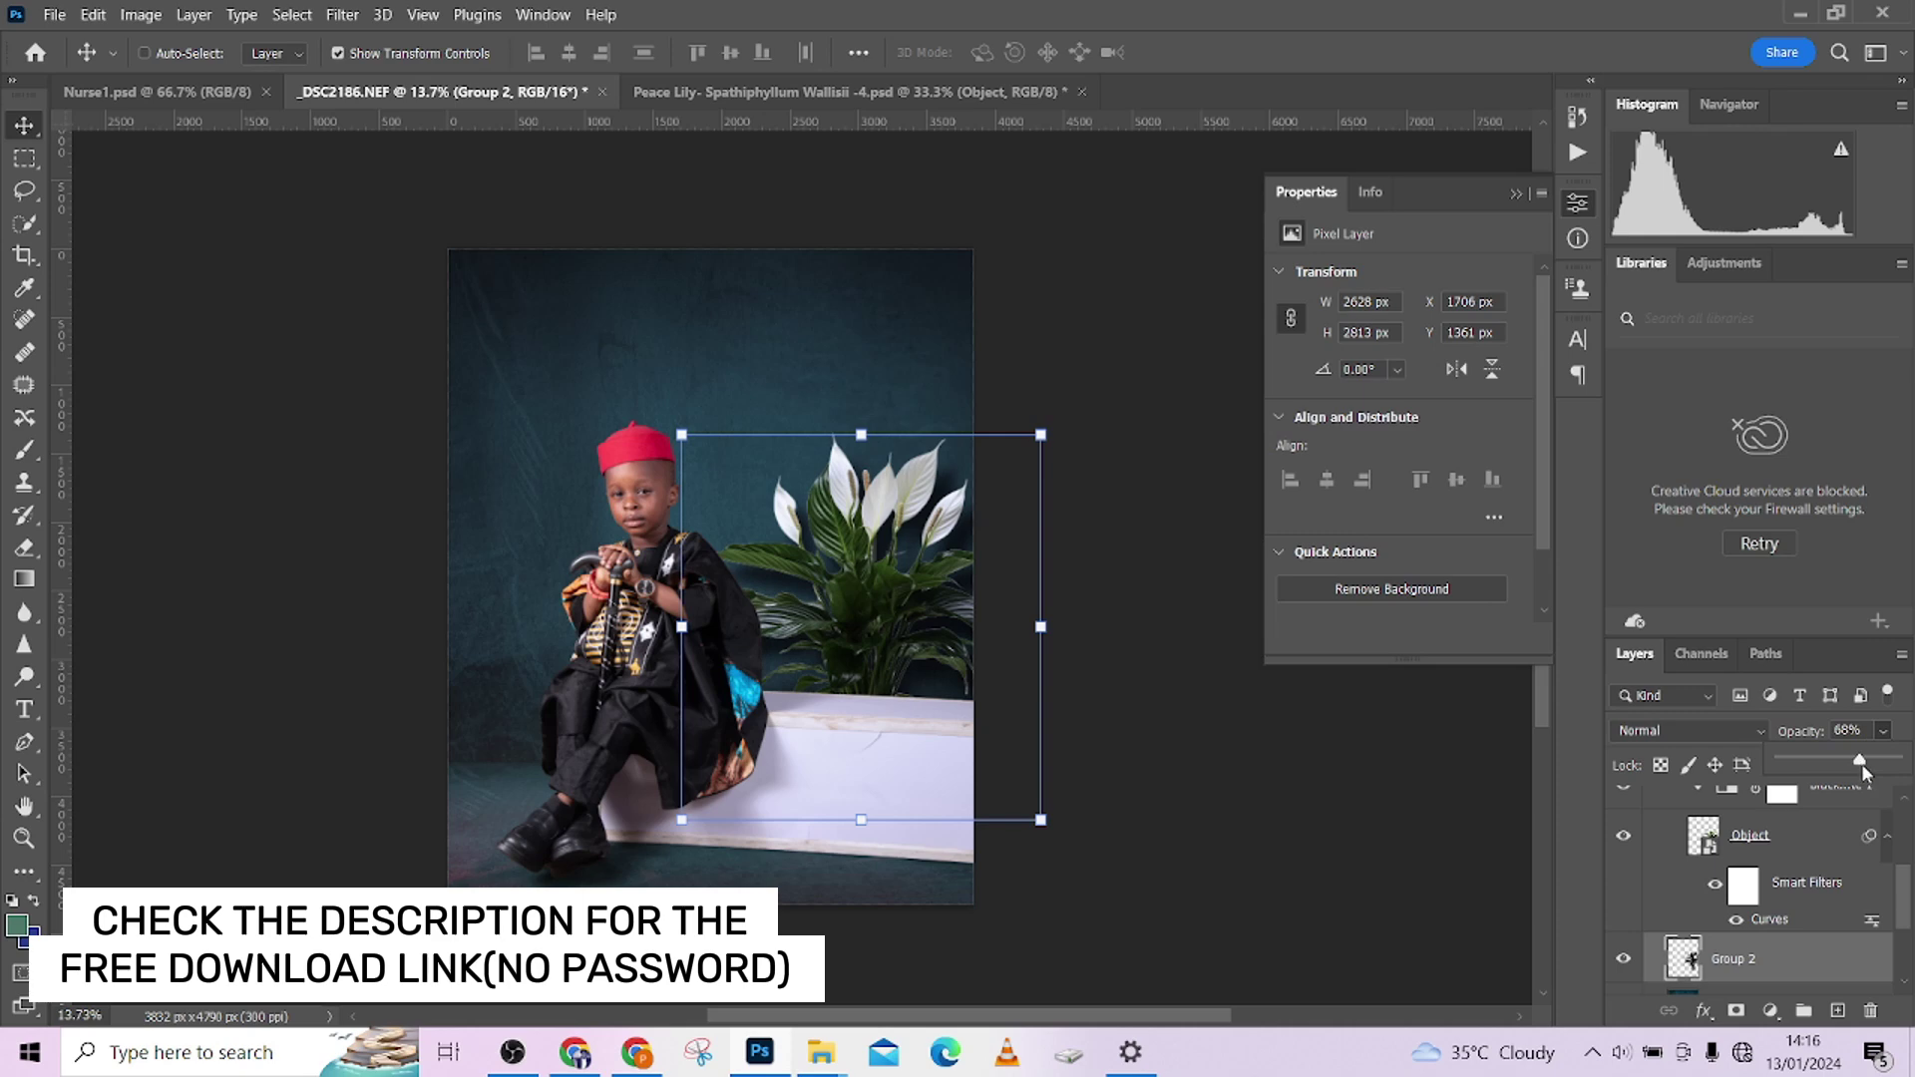
click(992, 394)
scroll(1771, 843, up, 5)
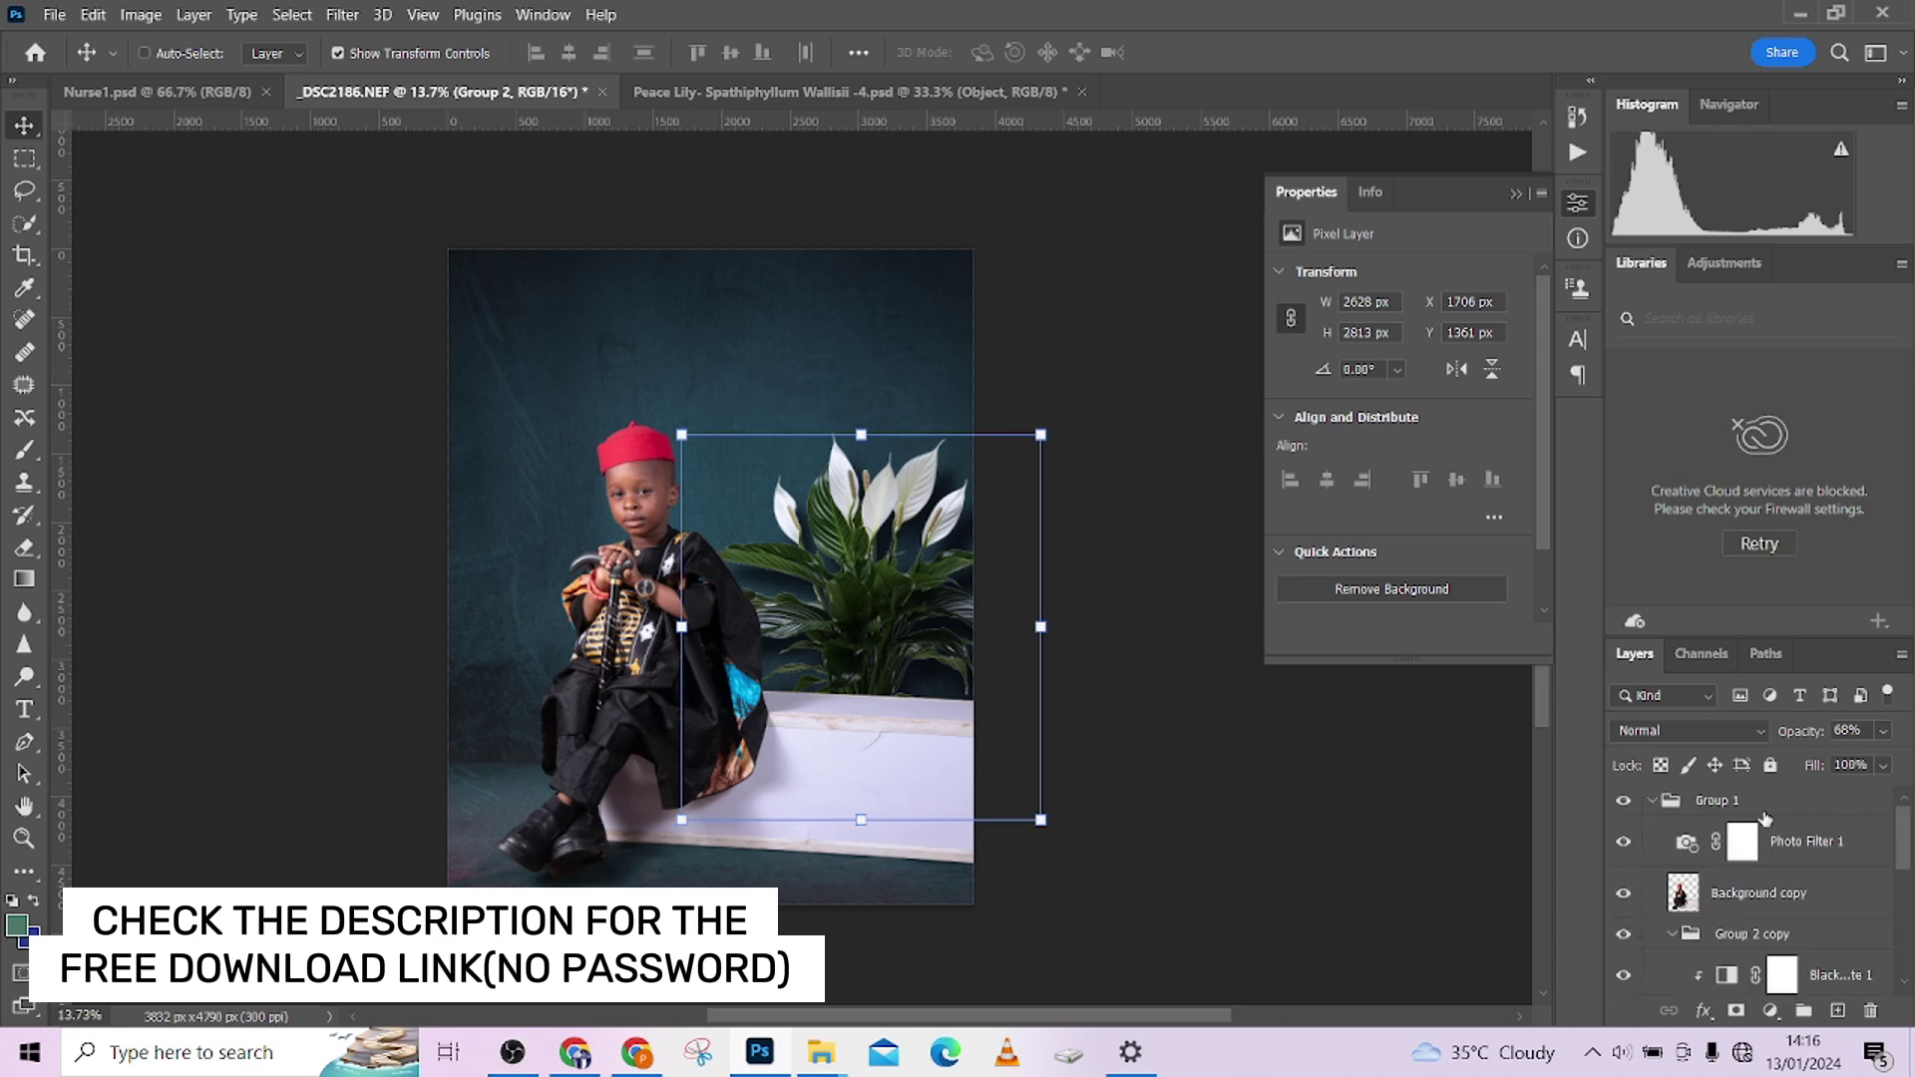
click(1765, 806)
click(24, 257)
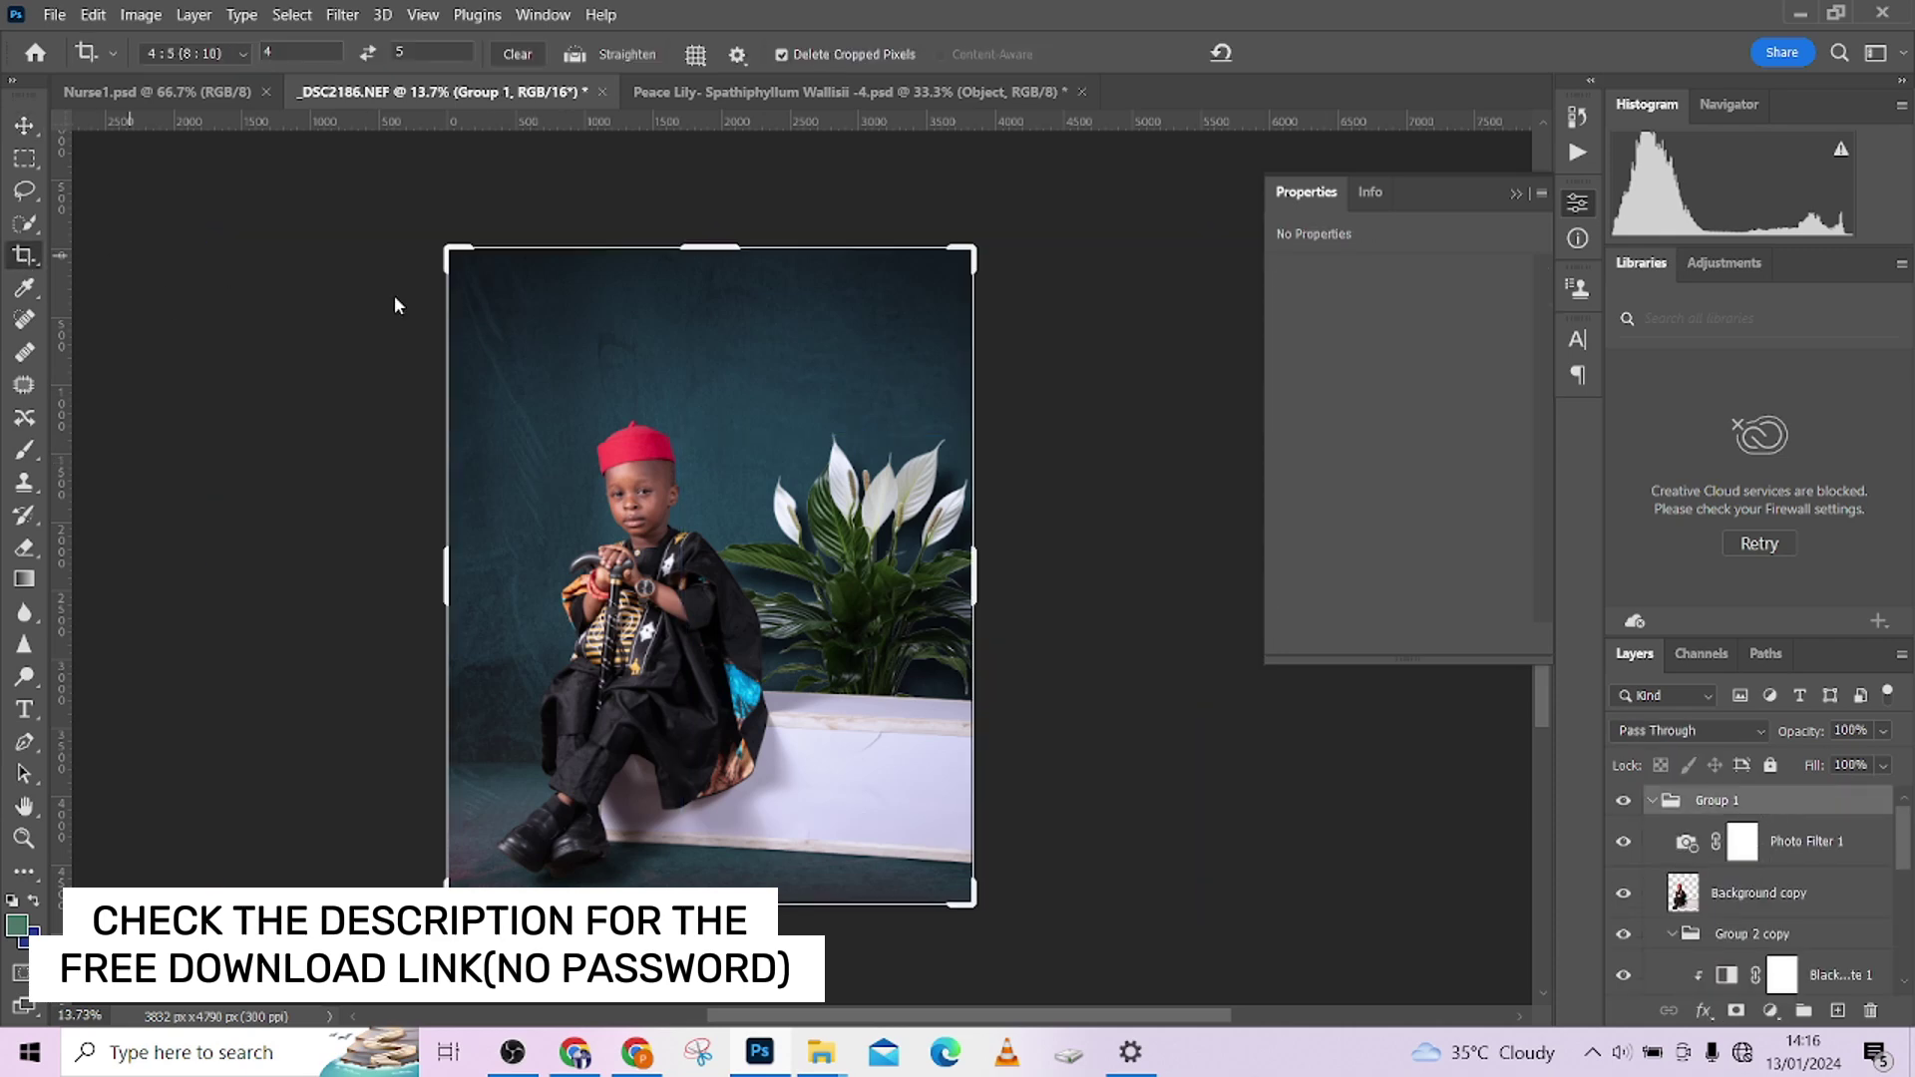
drag(450, 250, 407, 208)
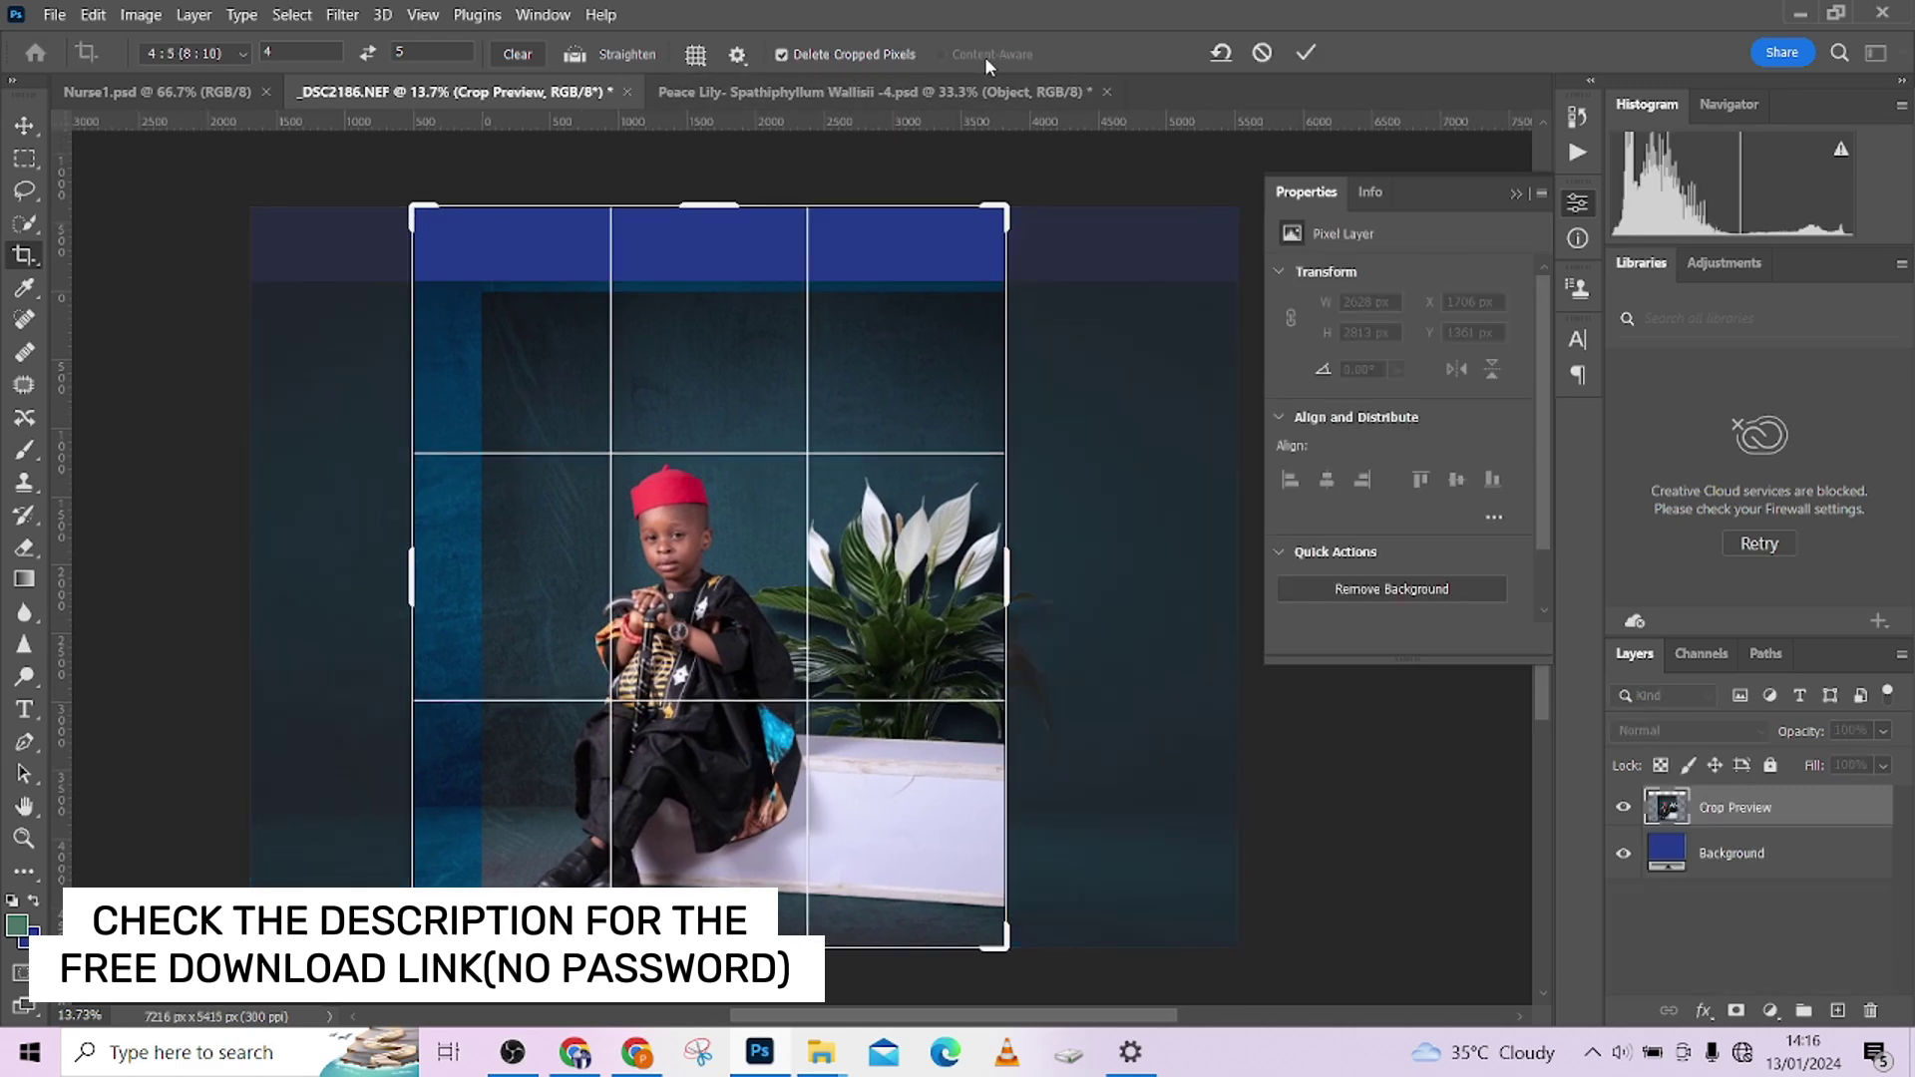
click(1261, 54)
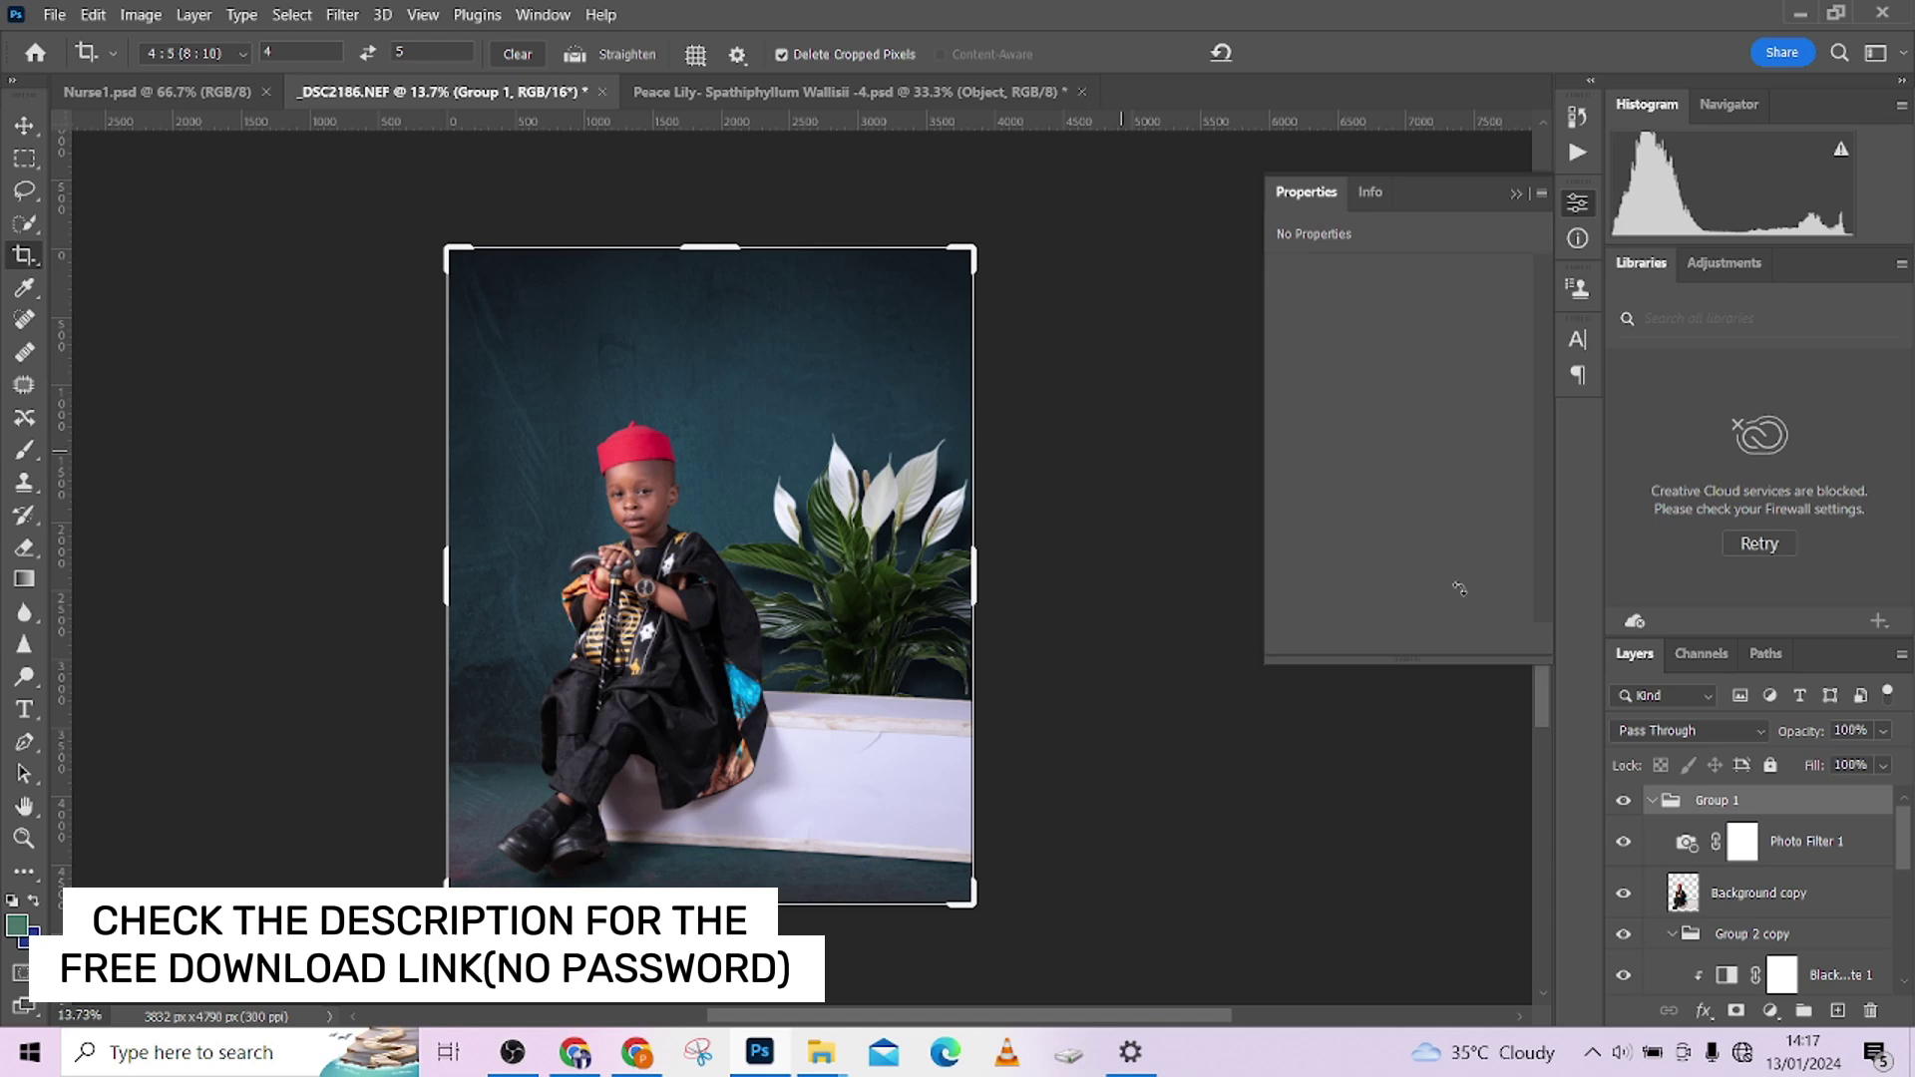
Collapse Group 1 and toggle its visibility to compare the finished composite with the original photo.
click(1652, 801)
click(1623, 801)
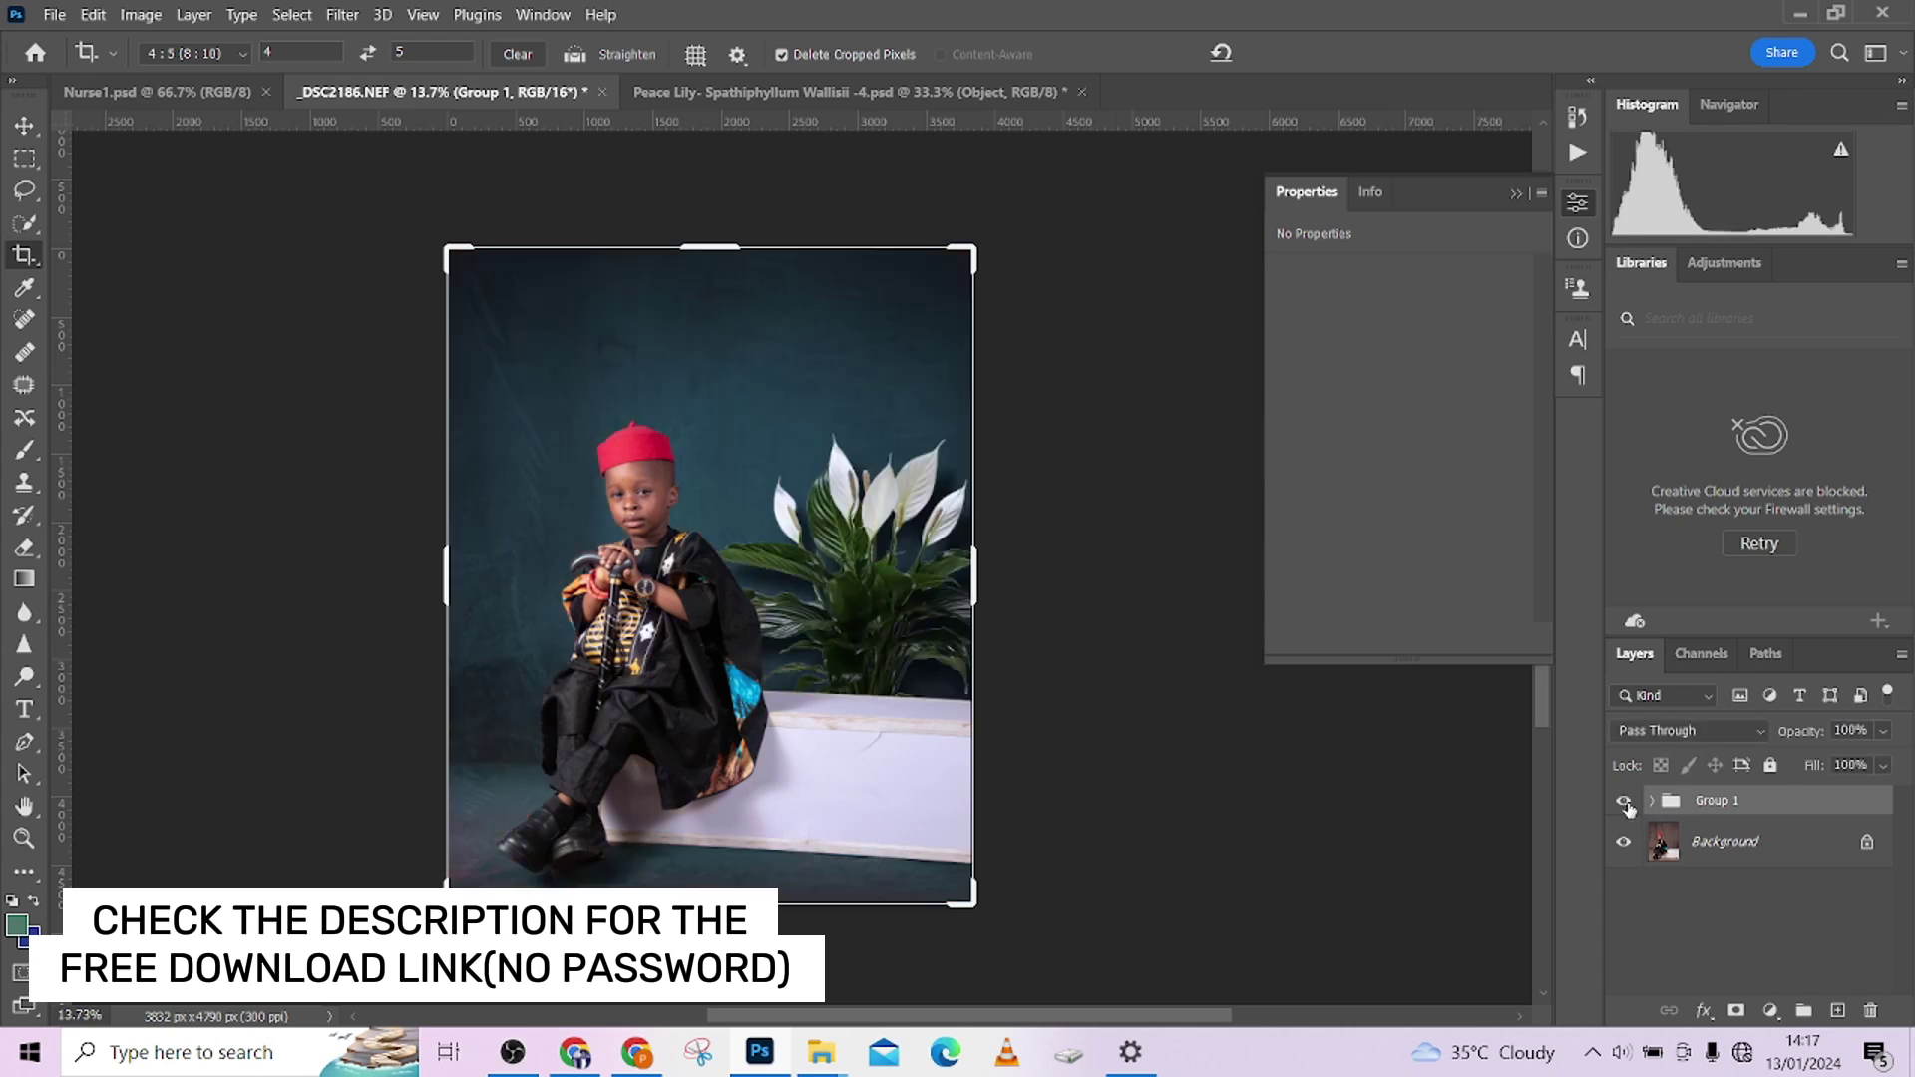
click(1652, 801)
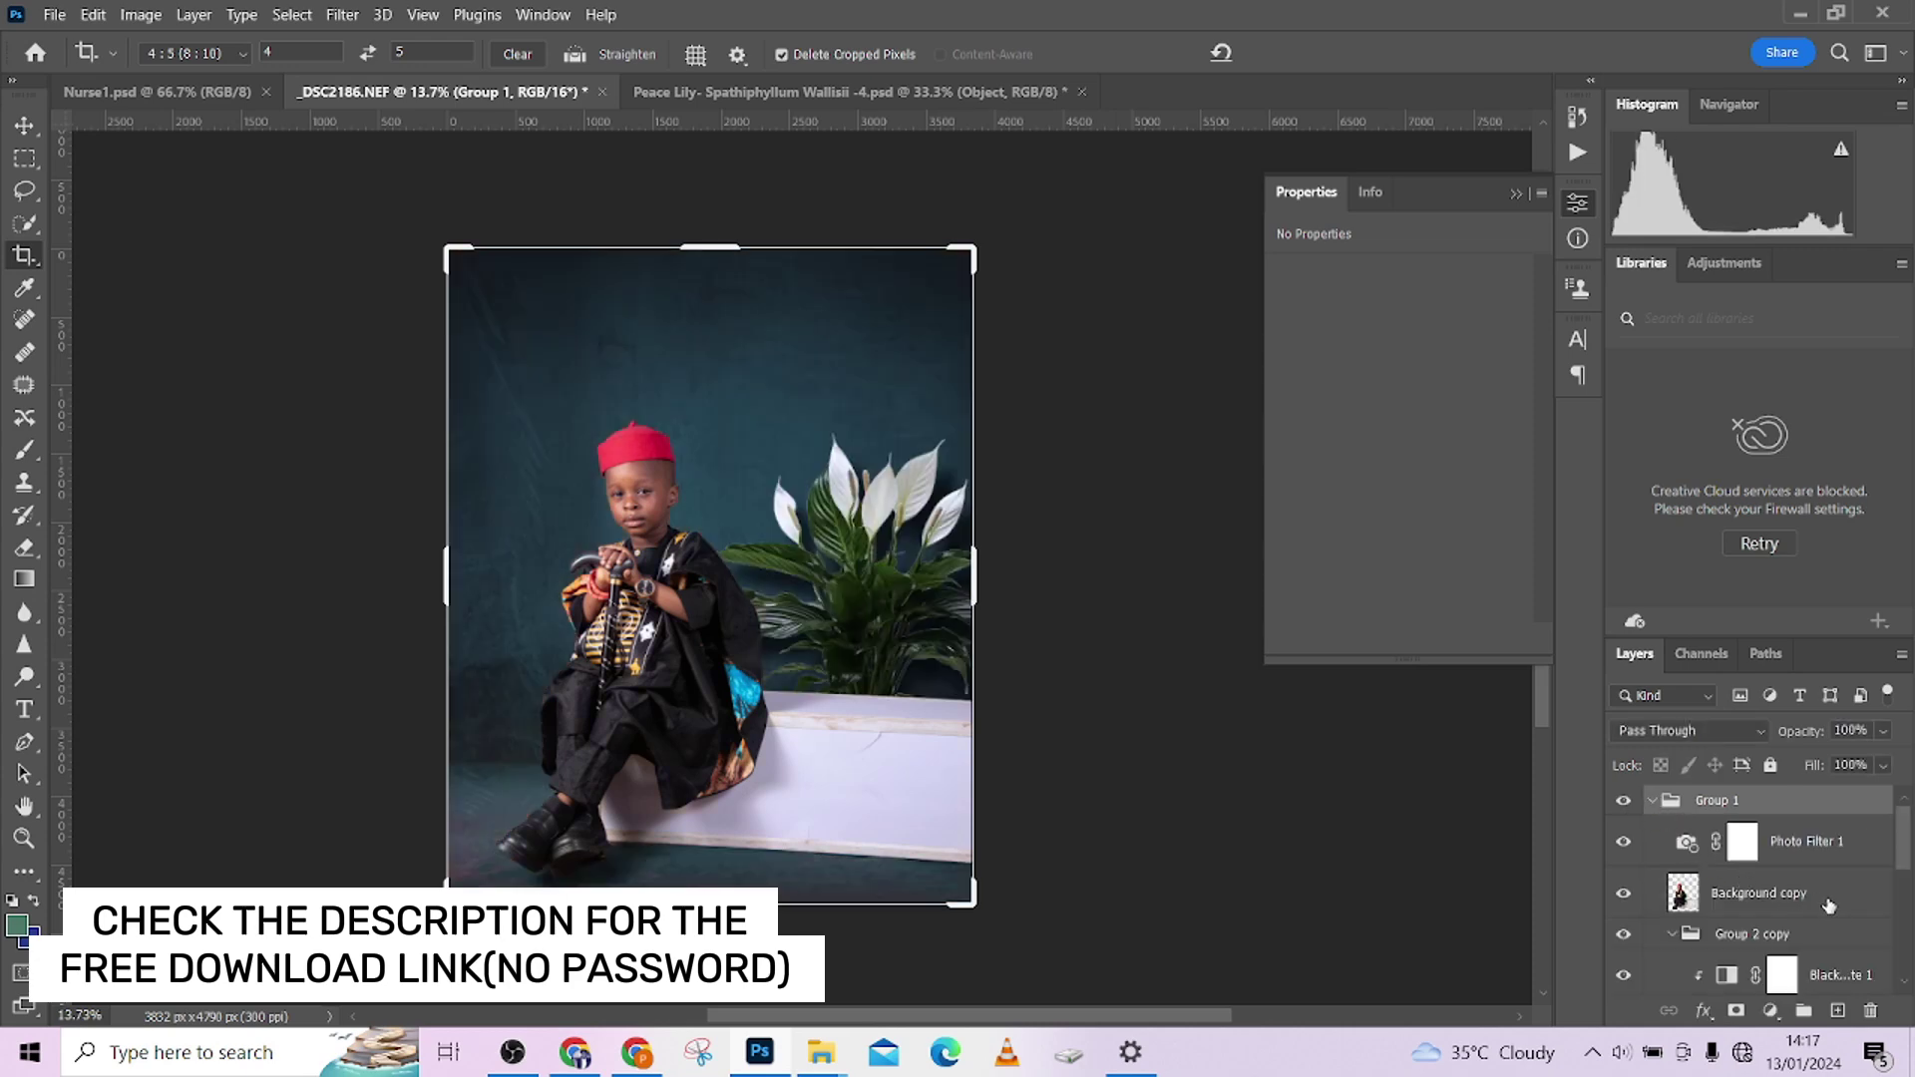
click(1650, 803)
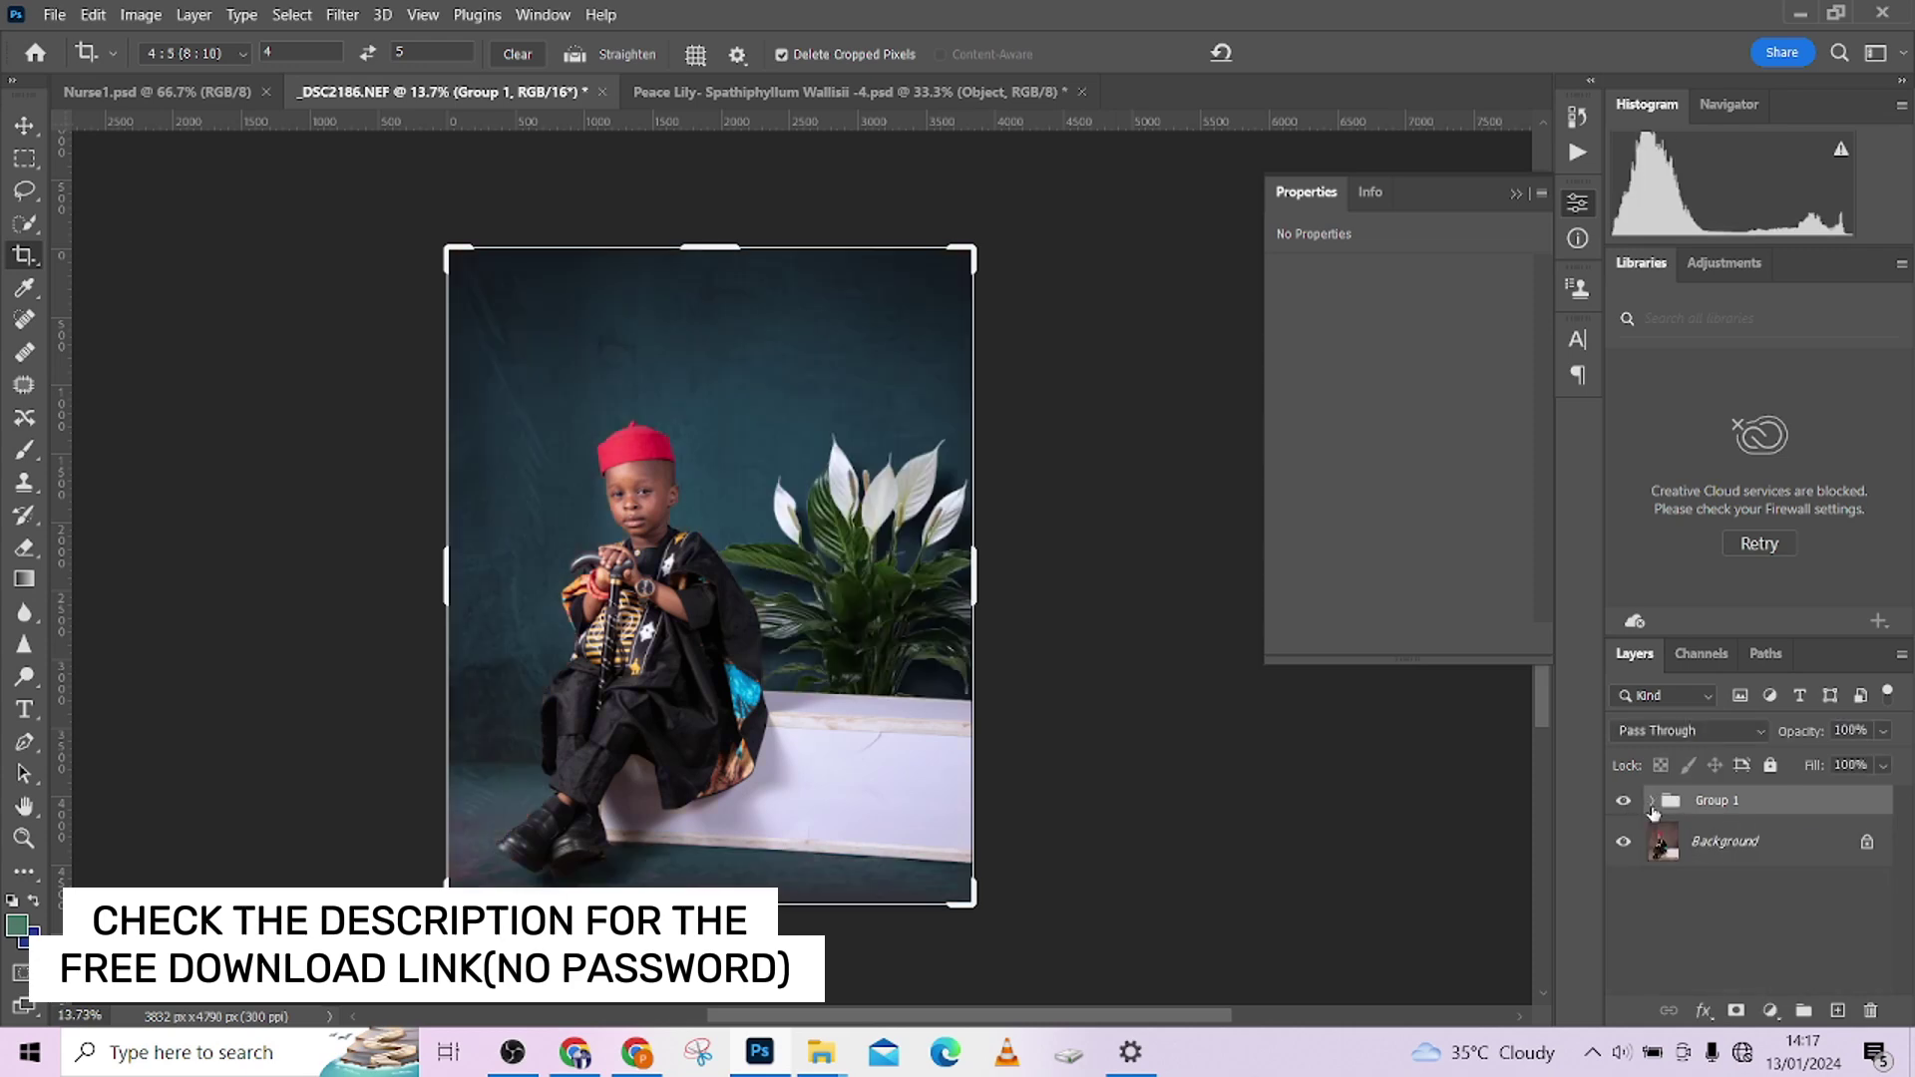
click(1623, 801)
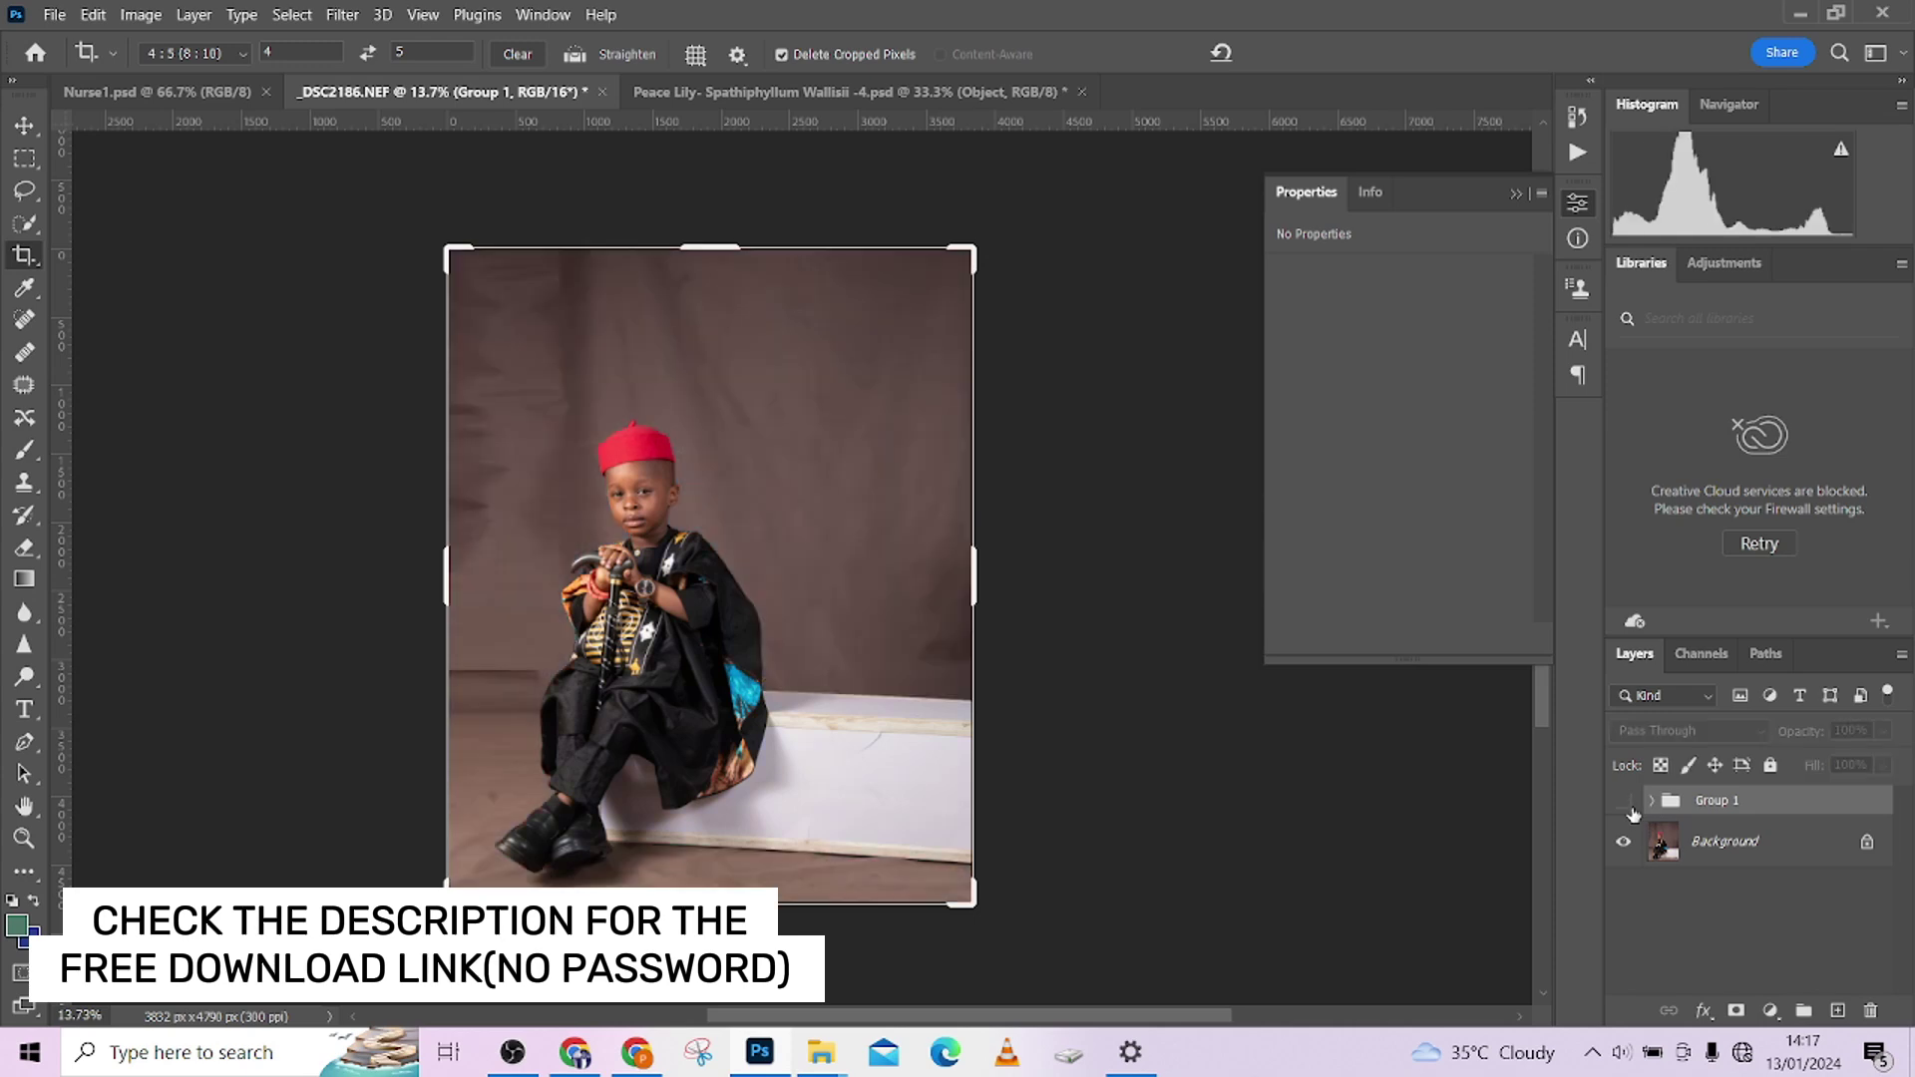
click(1628, 807)
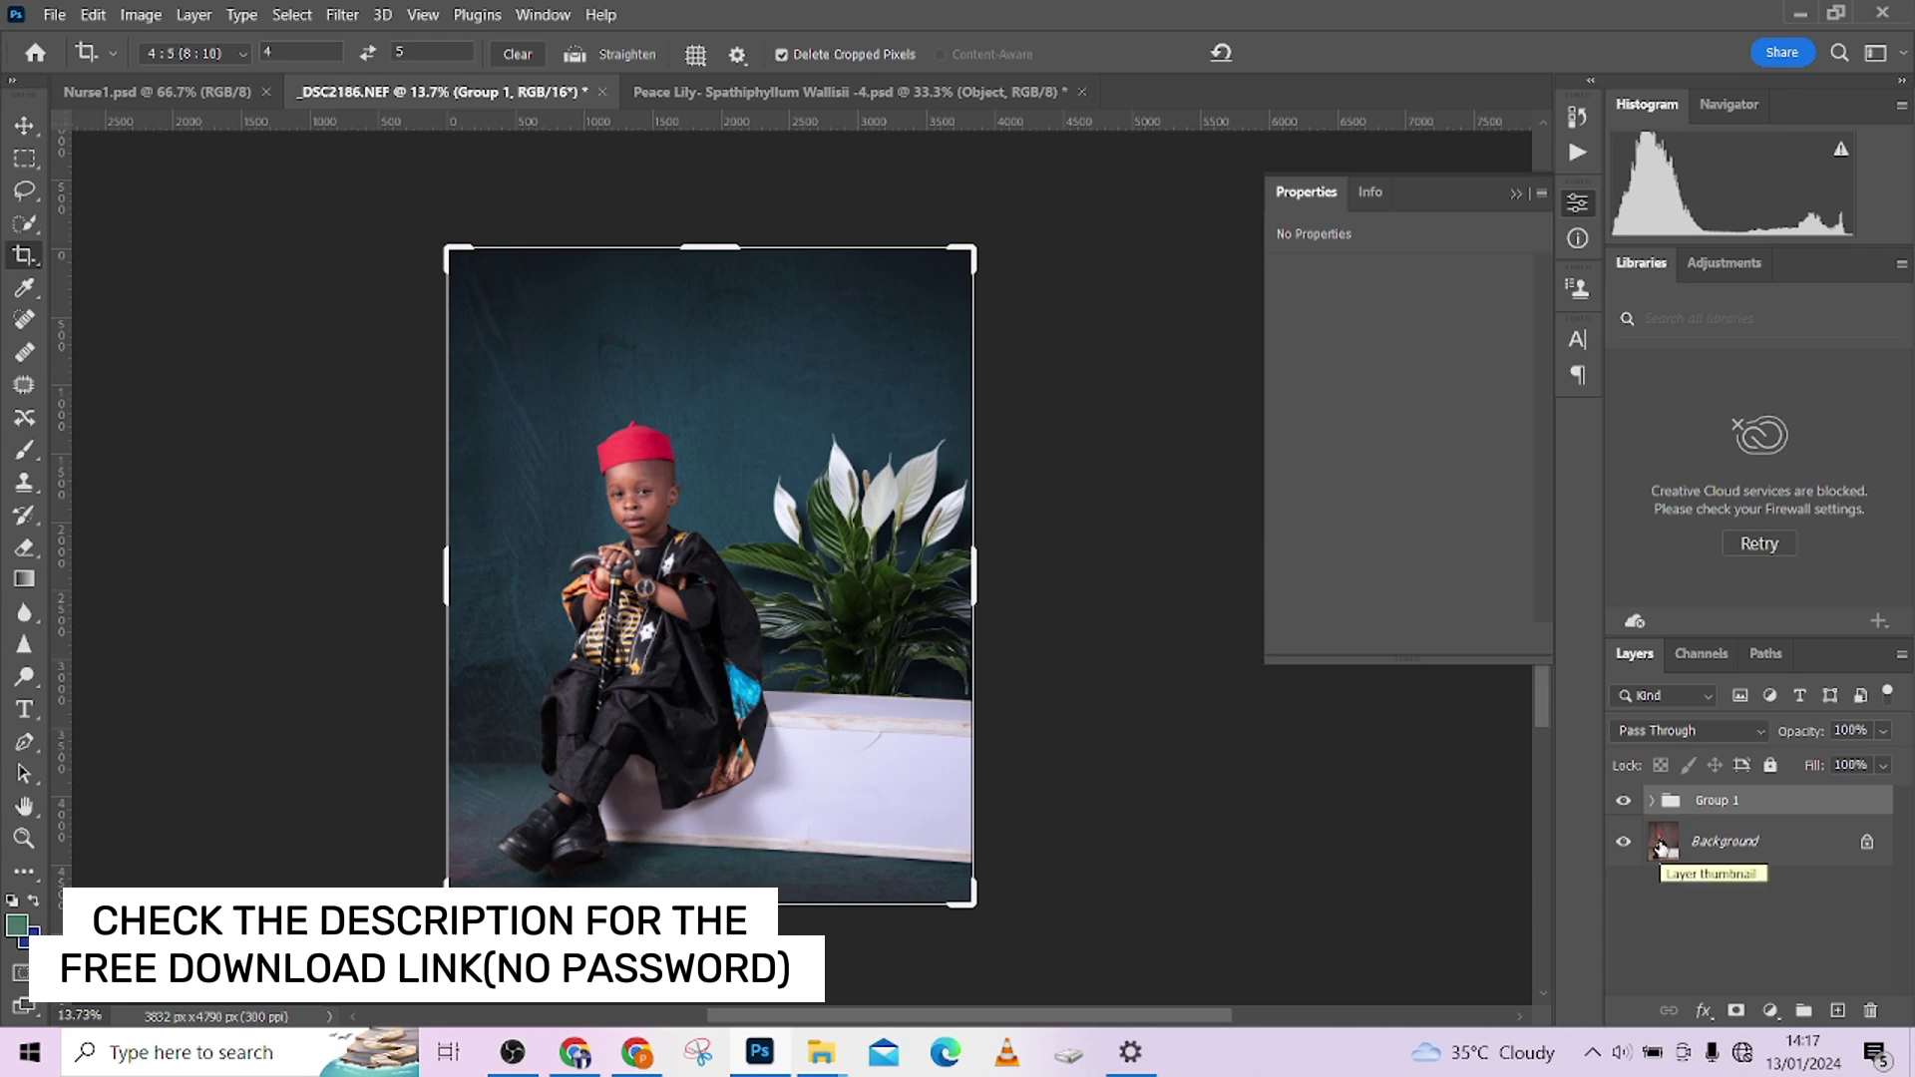
Toggle Group 1's visibility to compare the composite with the original photo, and expand the group.
click(1632, 804)
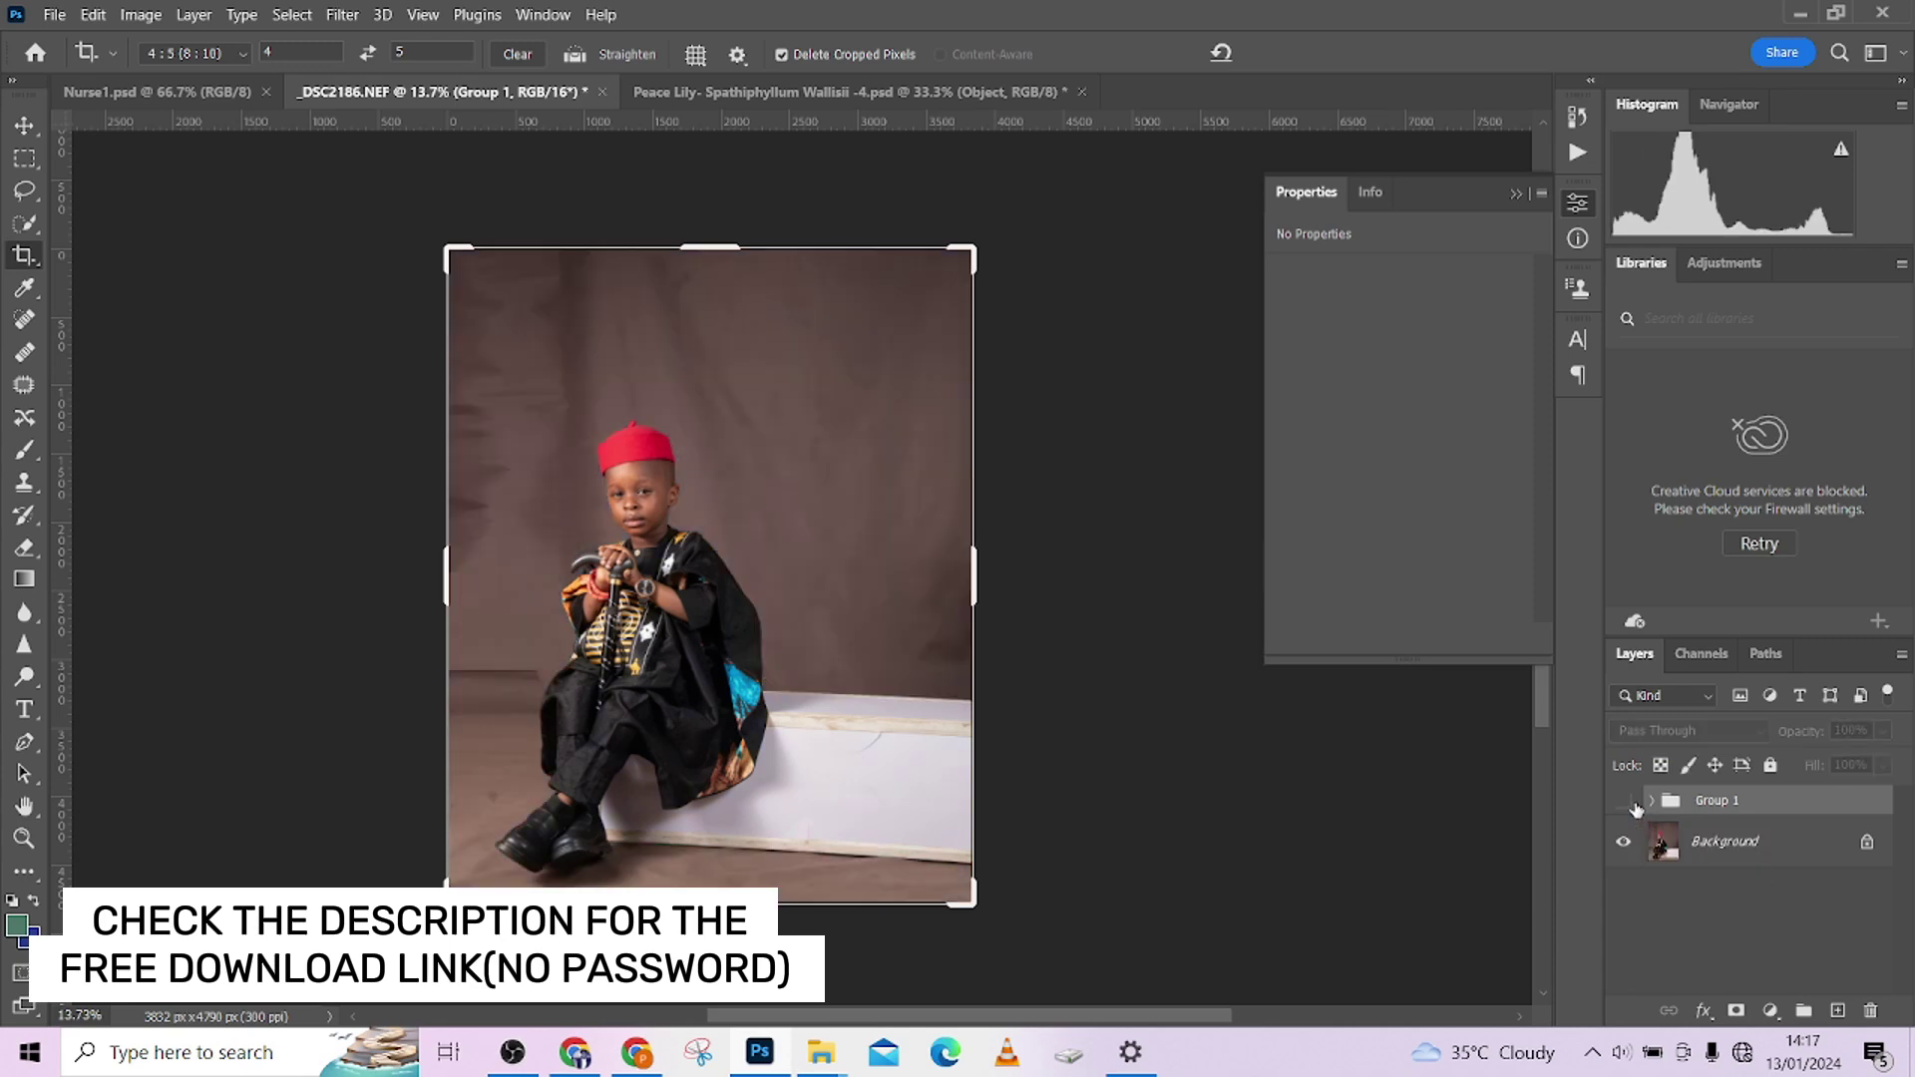
click(1633, 806)
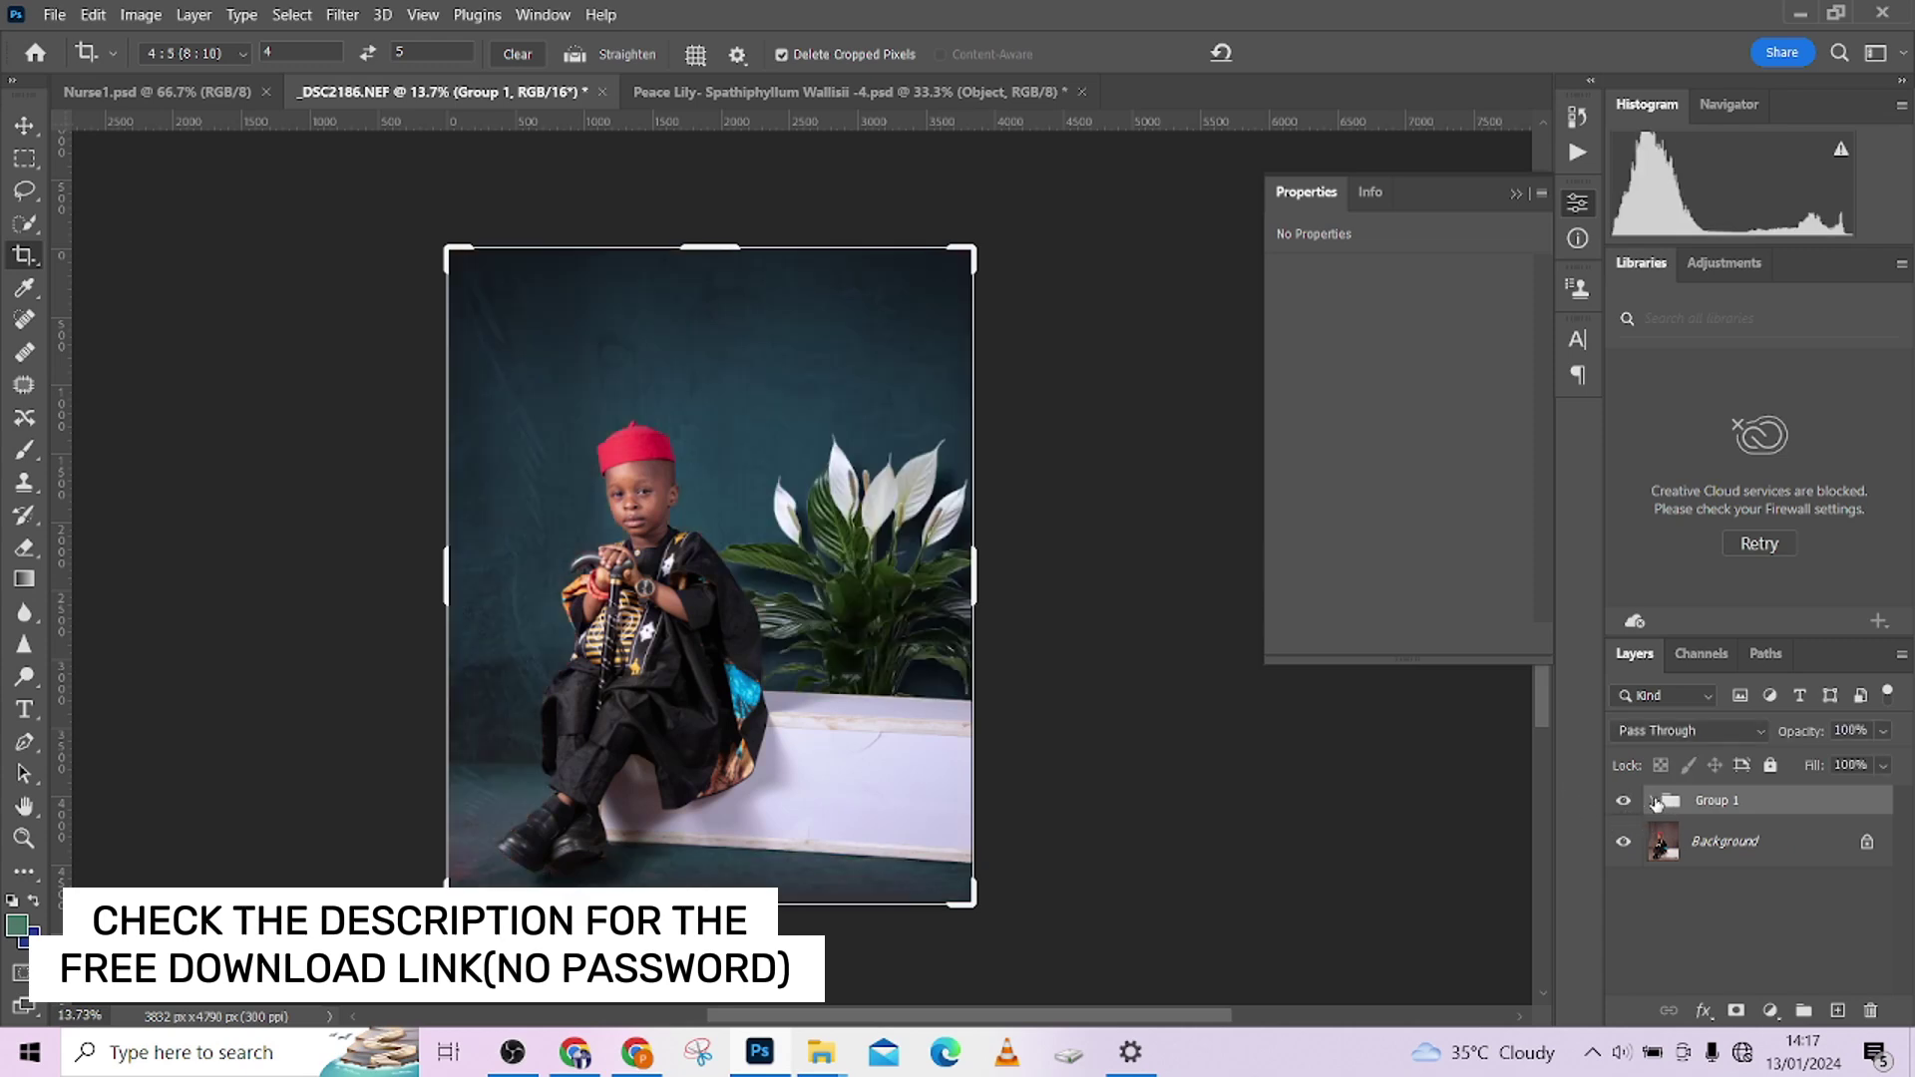
click(1651, 802)
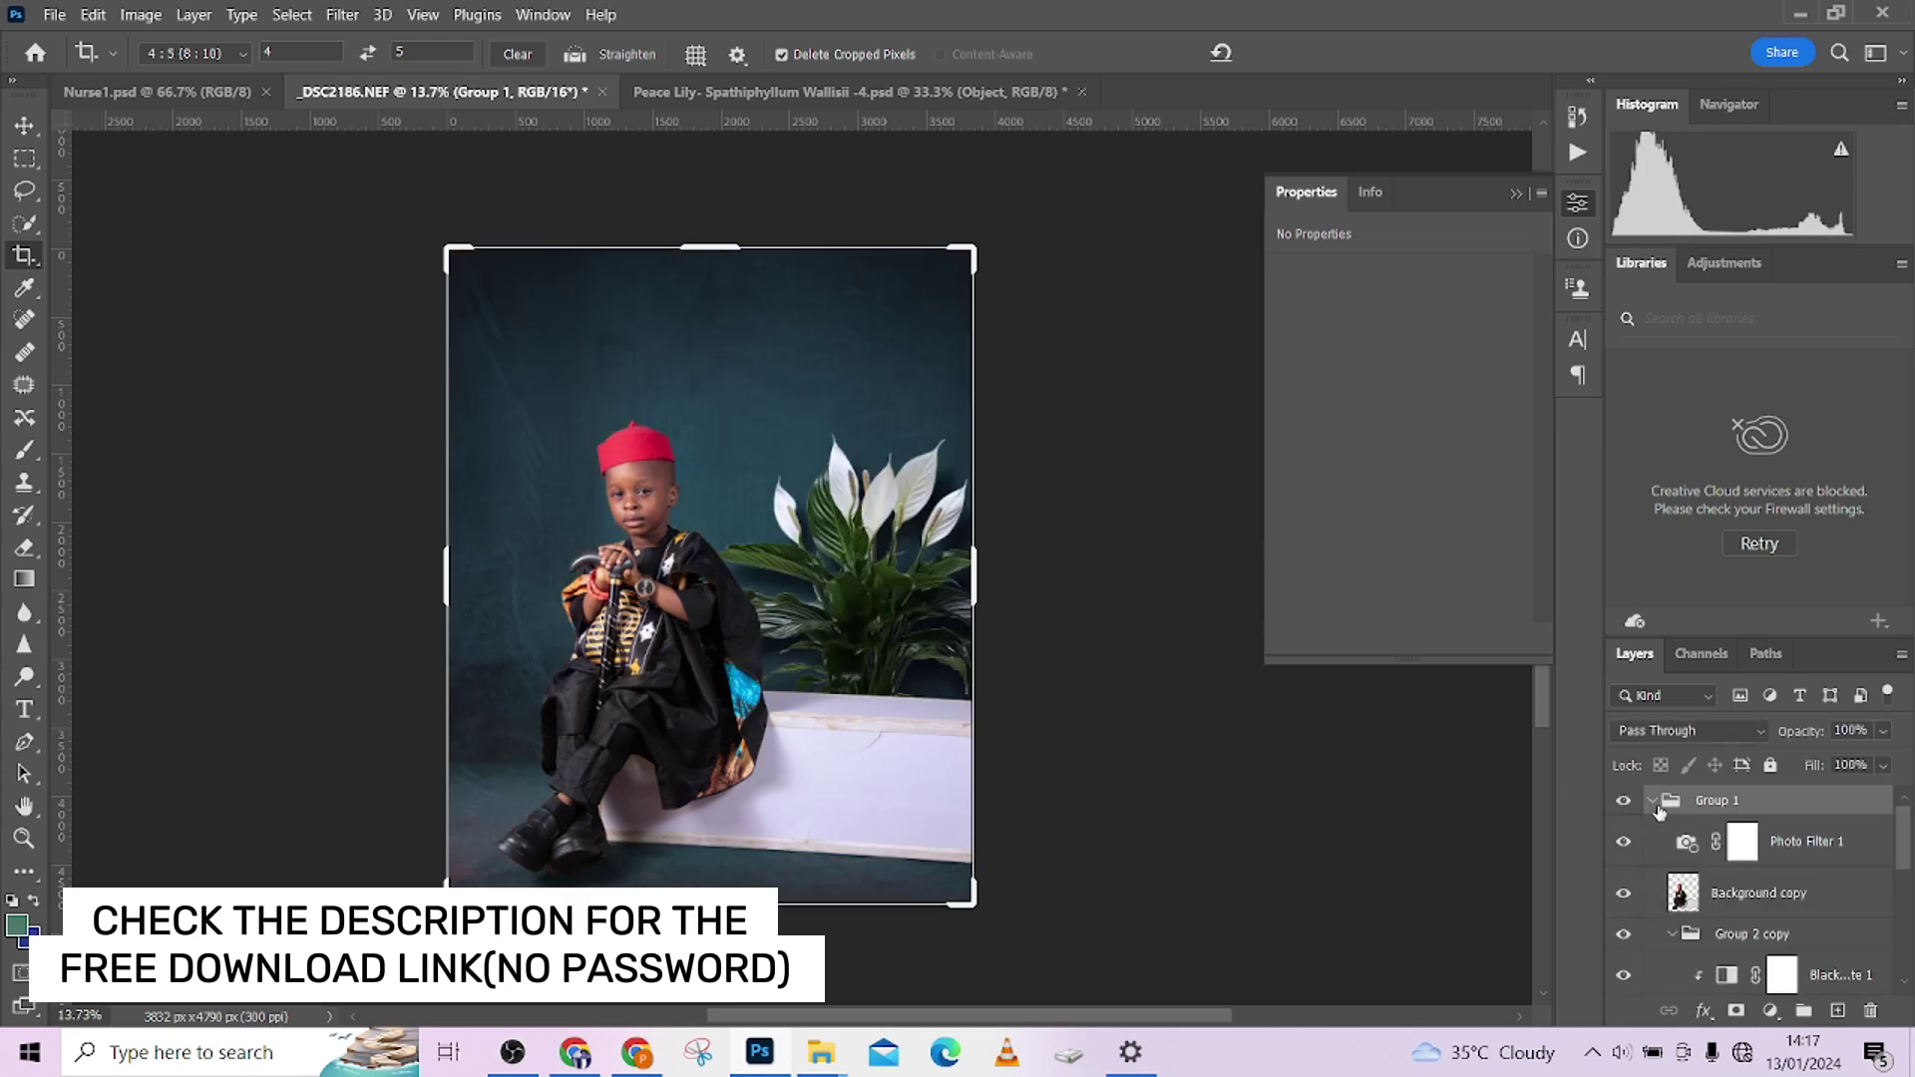
Place the WODDEN shelf image from the Detty Studio 18 folder into the portrait and move it toward the photo's upper-left corner.
click(1800, 13)
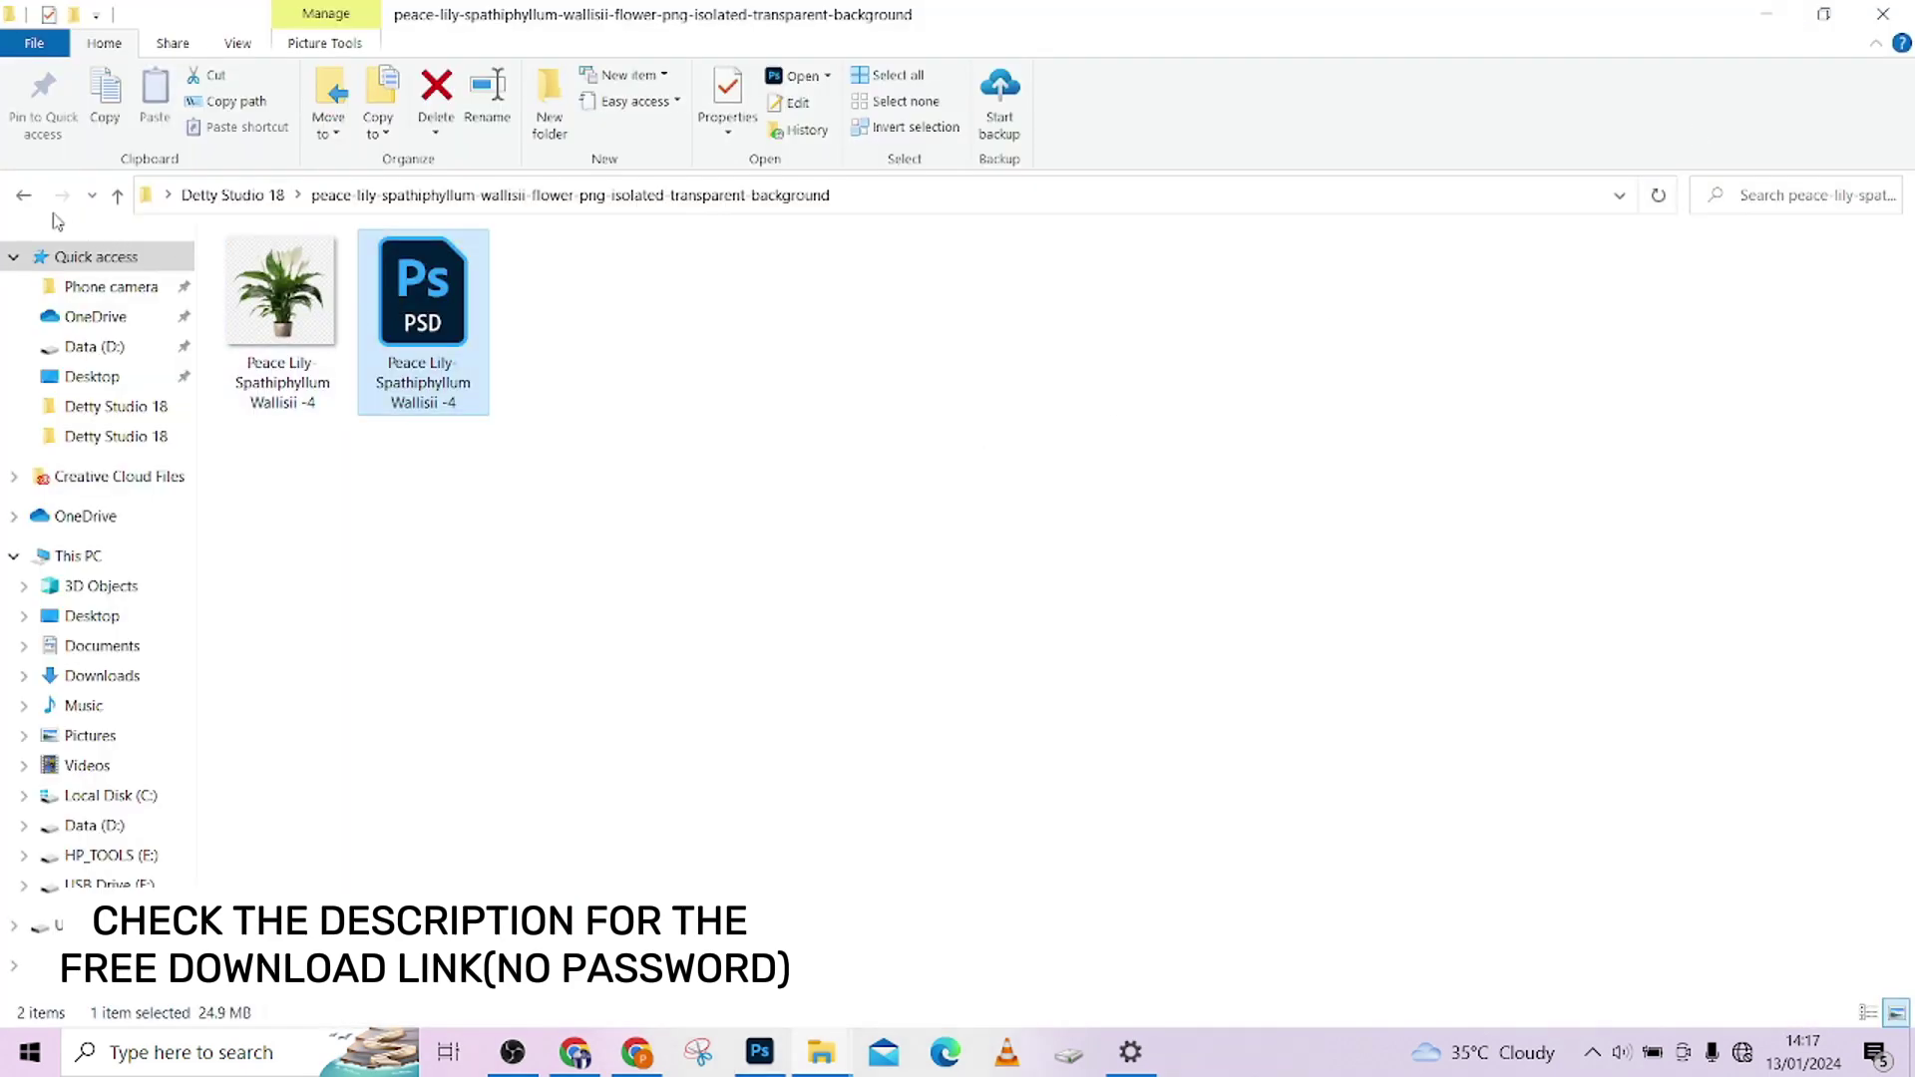
click(26, 198)
click(1391, 327)
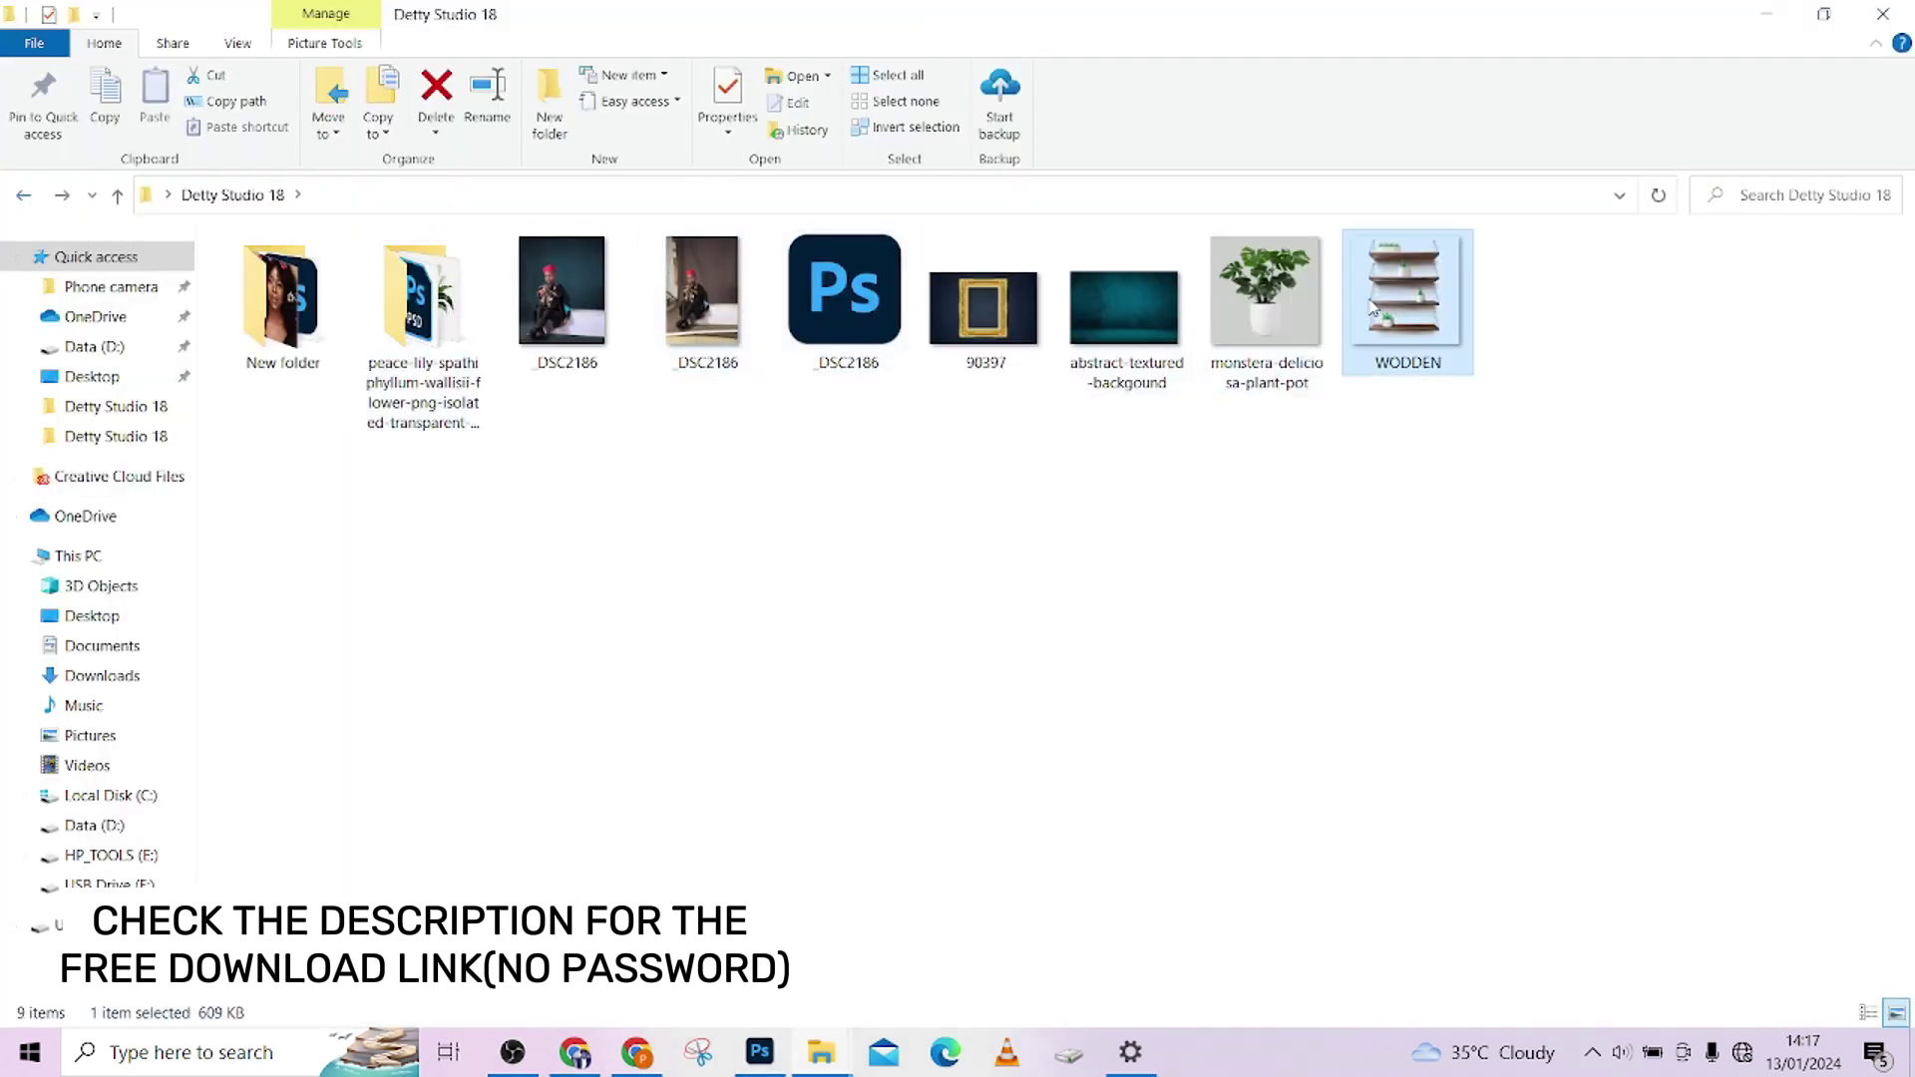
drag(1396, 332, 649, 577)
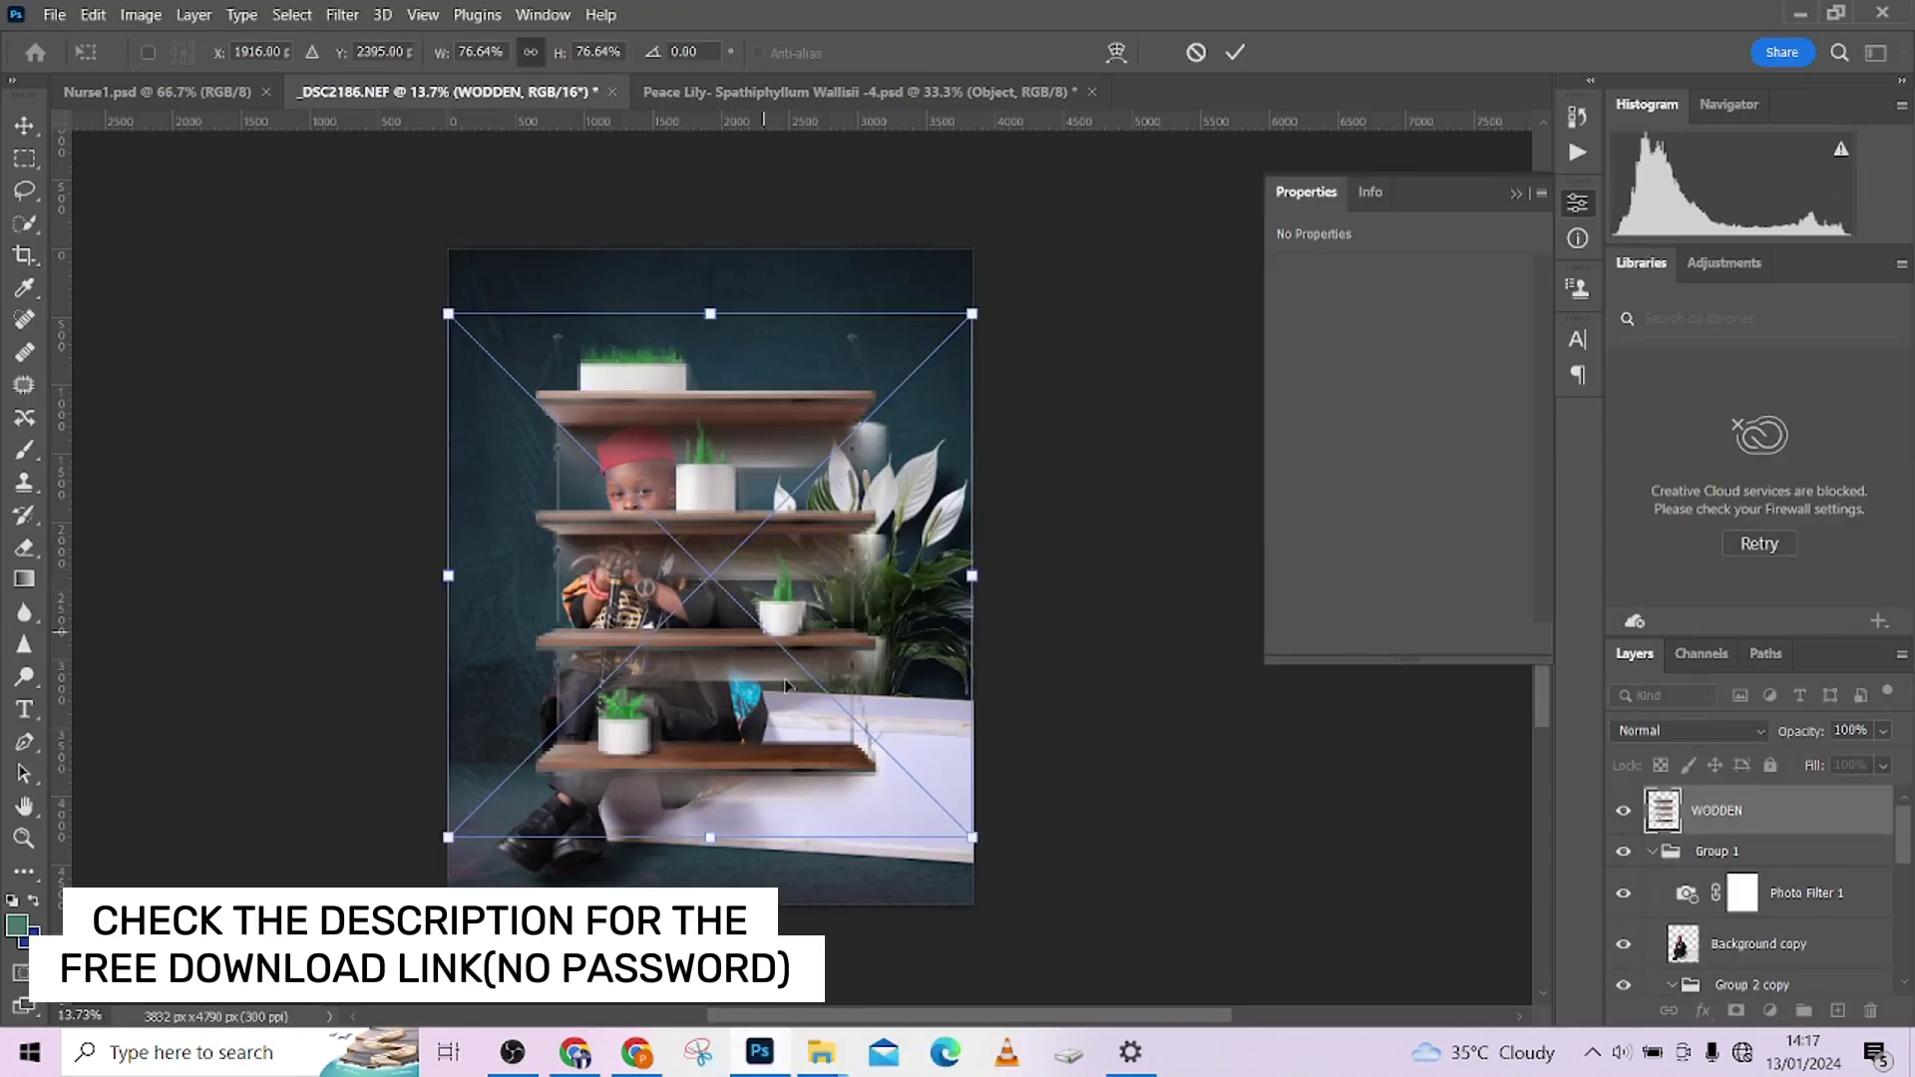
drag(750, 658, 667, 588)
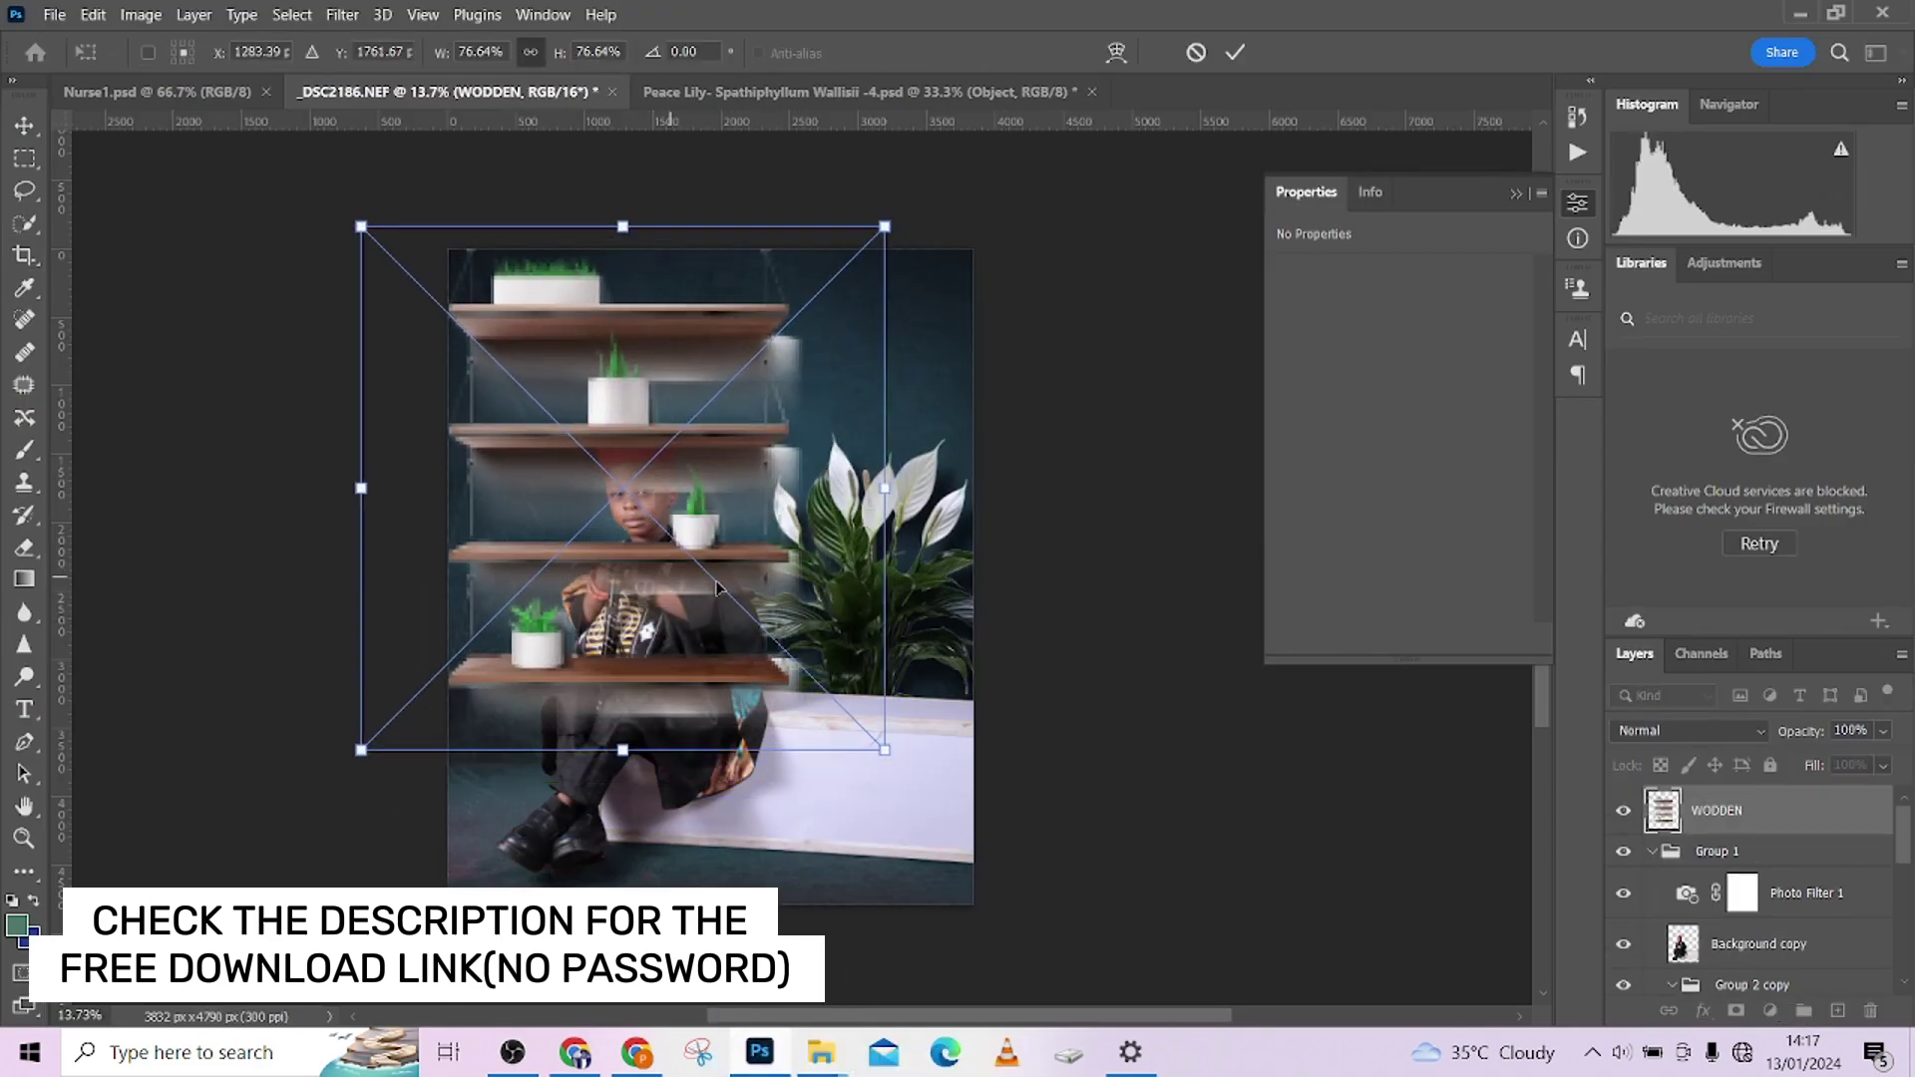
click(1235, 52)
Reorder the layers in Group 1 so the WODDEN shelf sits directly beneath the Background copy layer of the boy.
drag(1804, 812, 1817, 919)
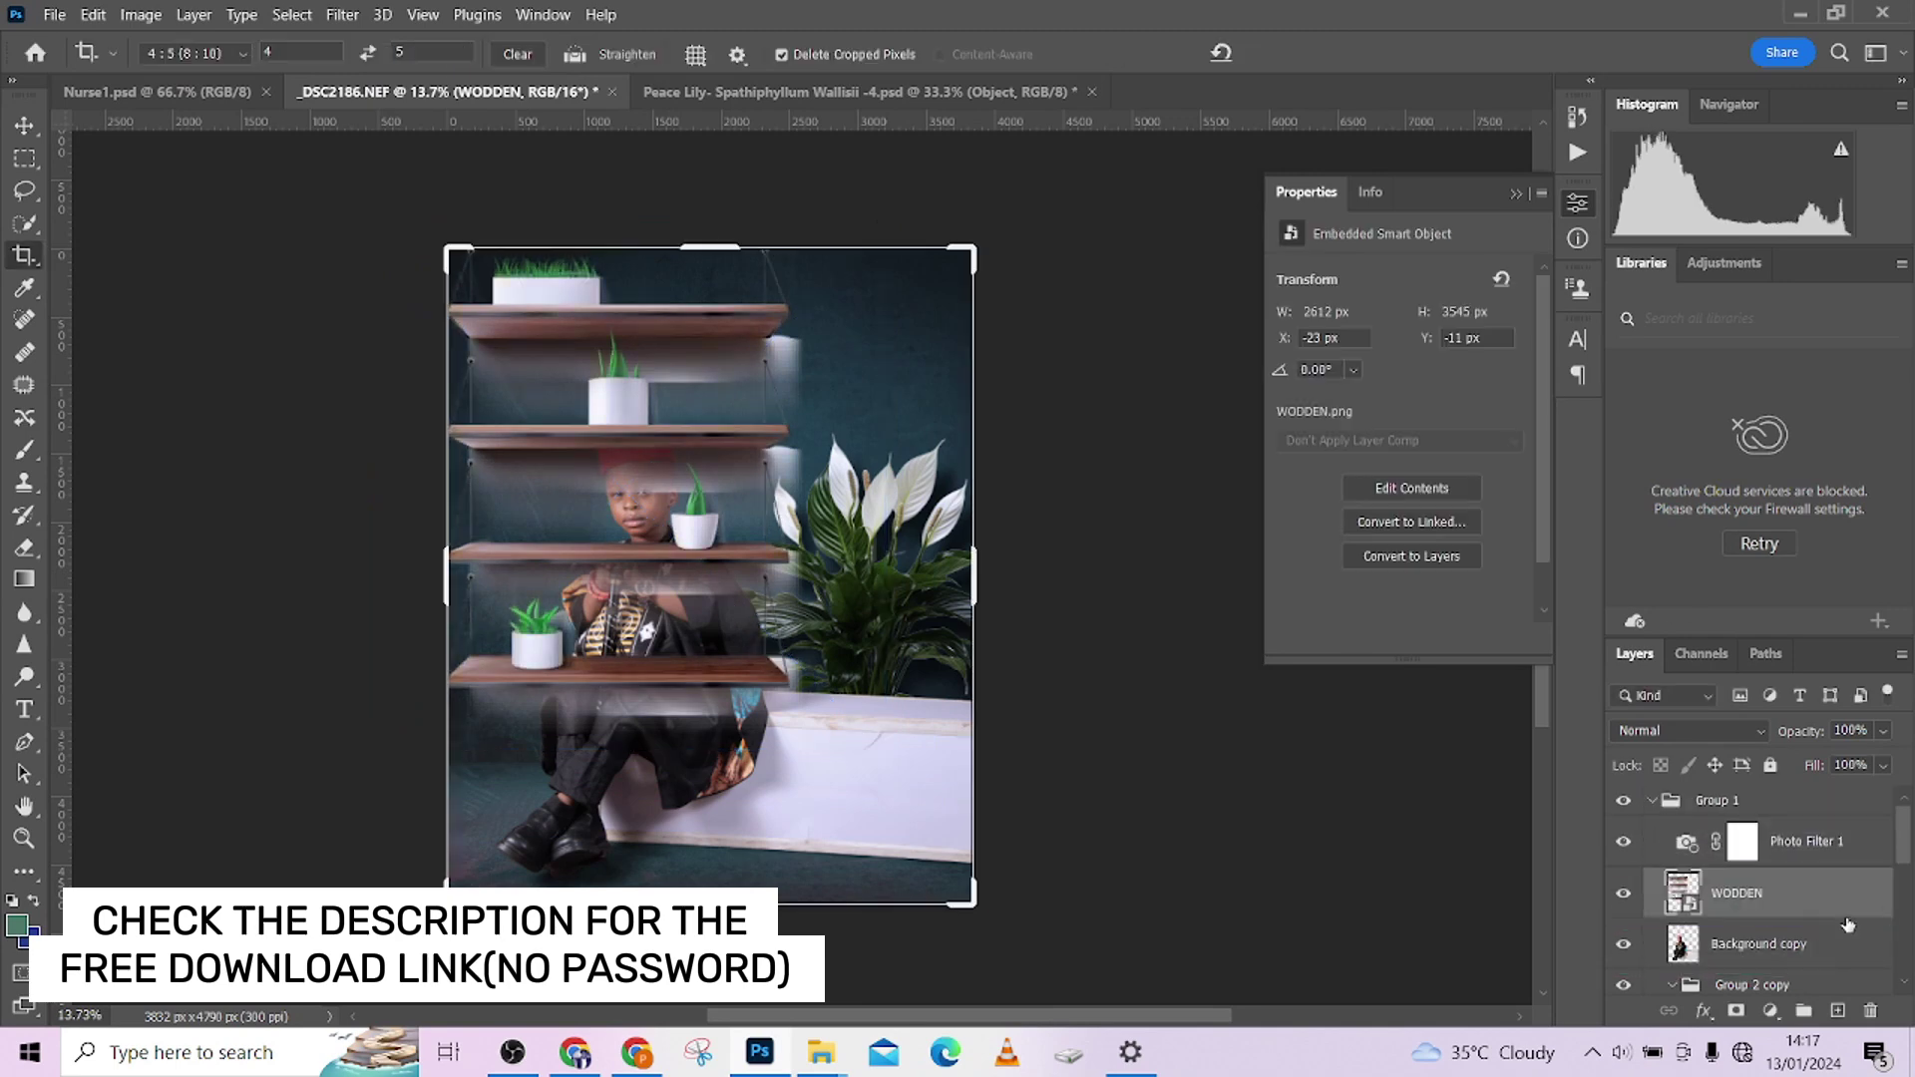
drag(1838, 954, 1832, 890)
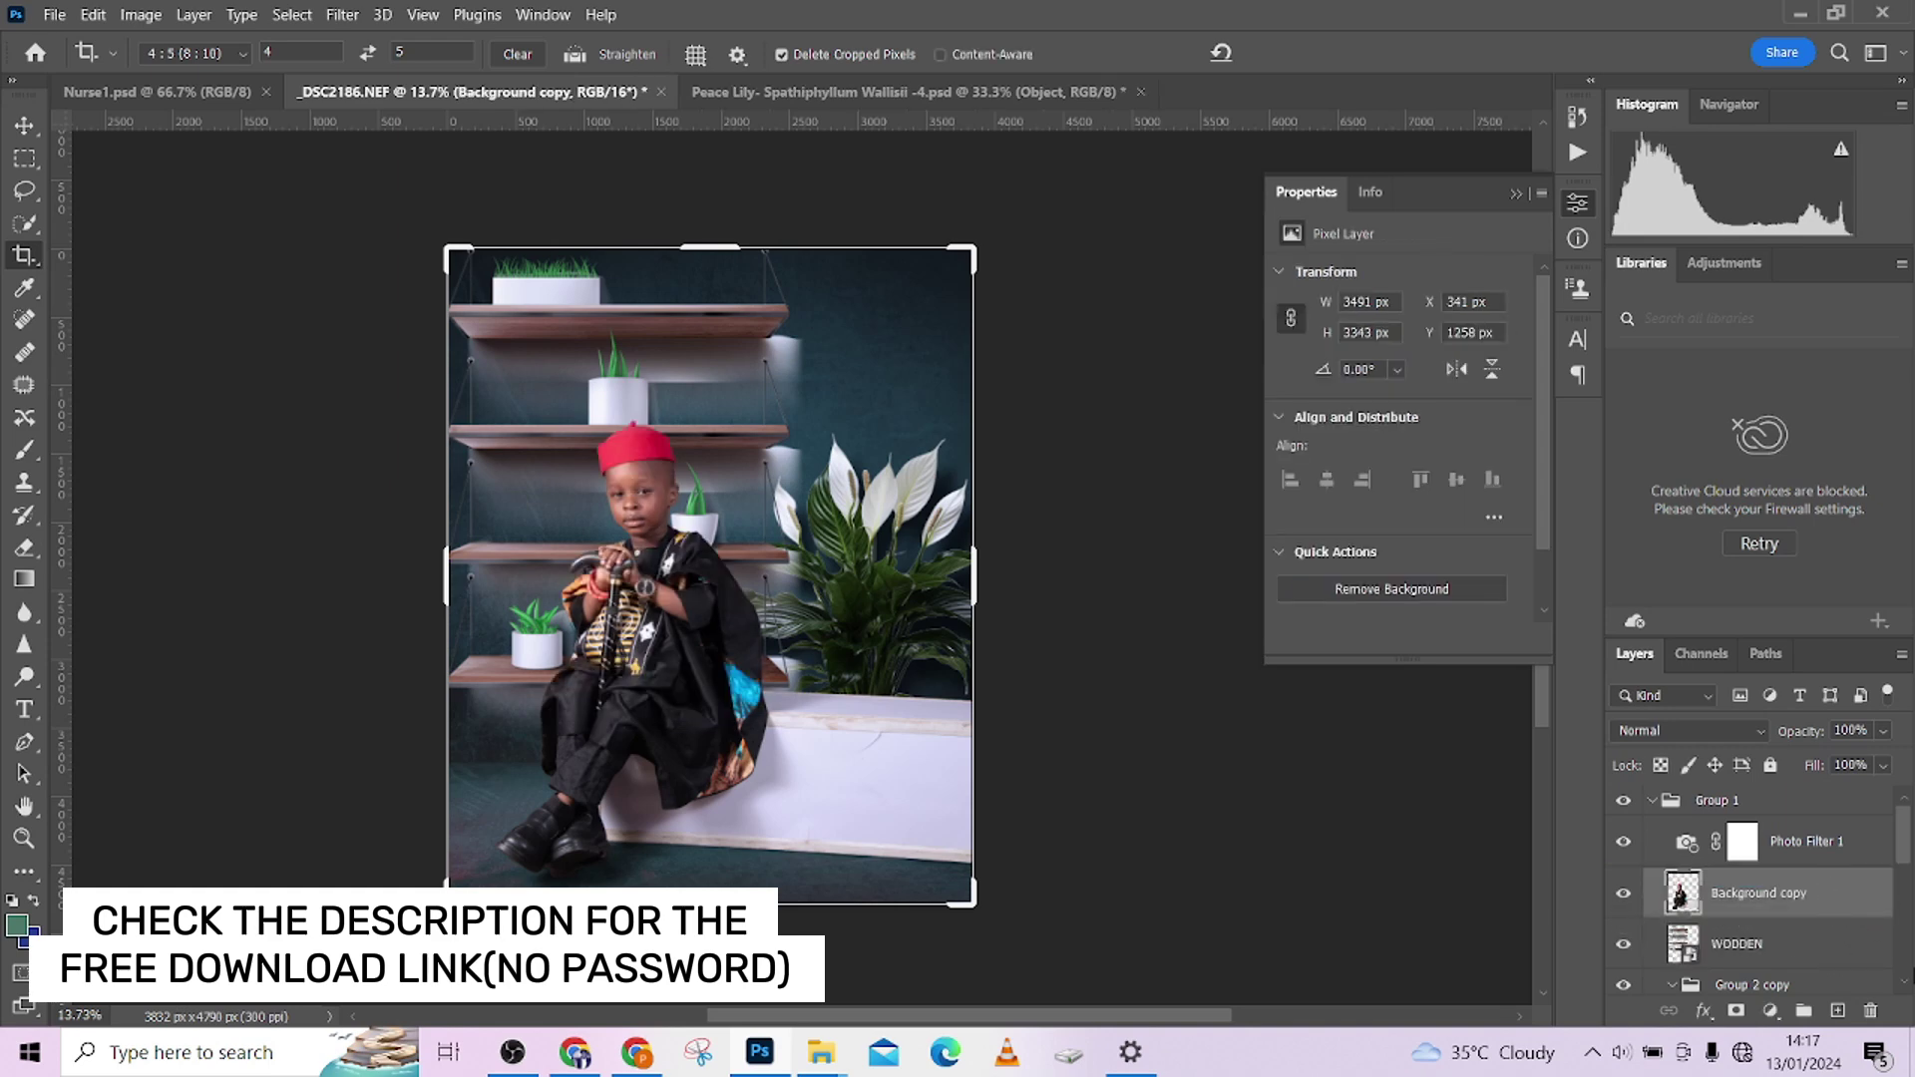
click(1784, 944)
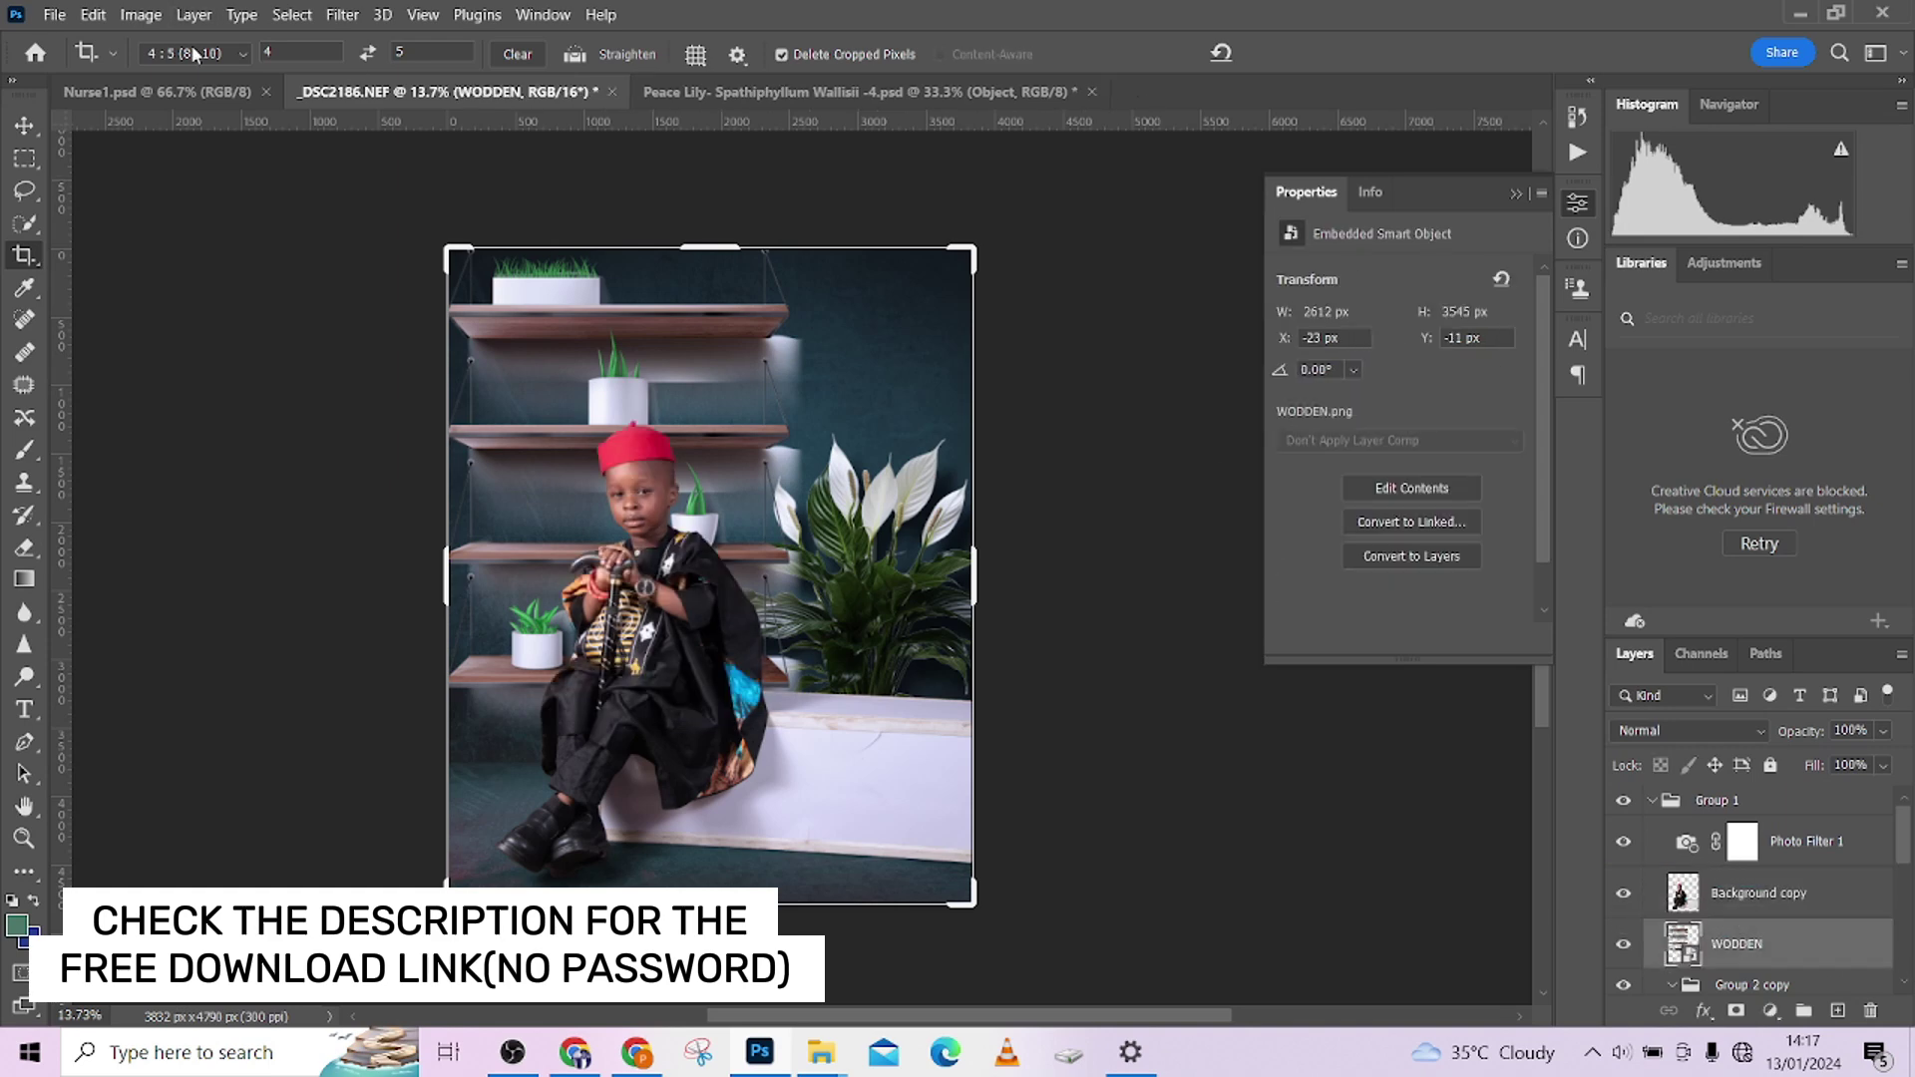
Scale the WODDEN shelf down to about 44% and align it with the photo's upper-left corner at X 0, Y 0.
click(23, 124)
drag(637, 502, 592, 517)
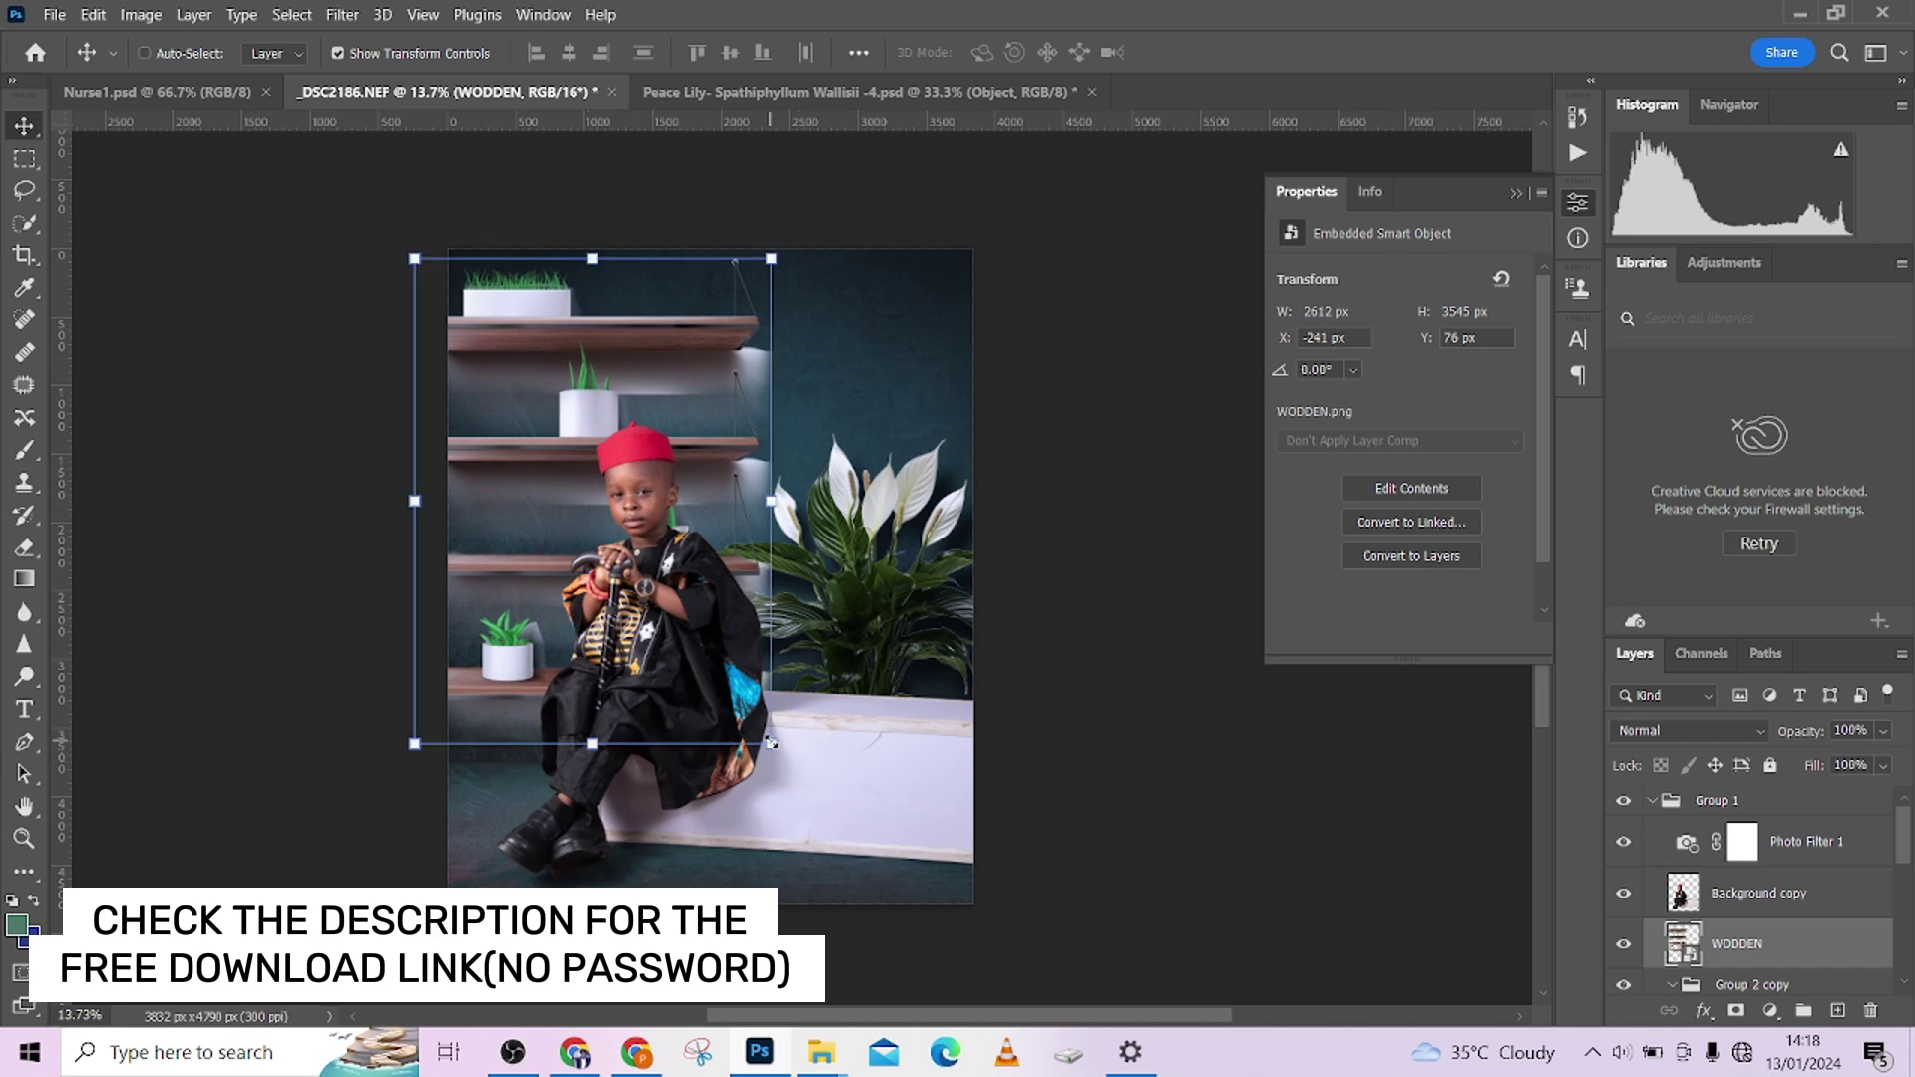
drag(771, 742, 728, 646)
drag(684, 572, 668, 482)
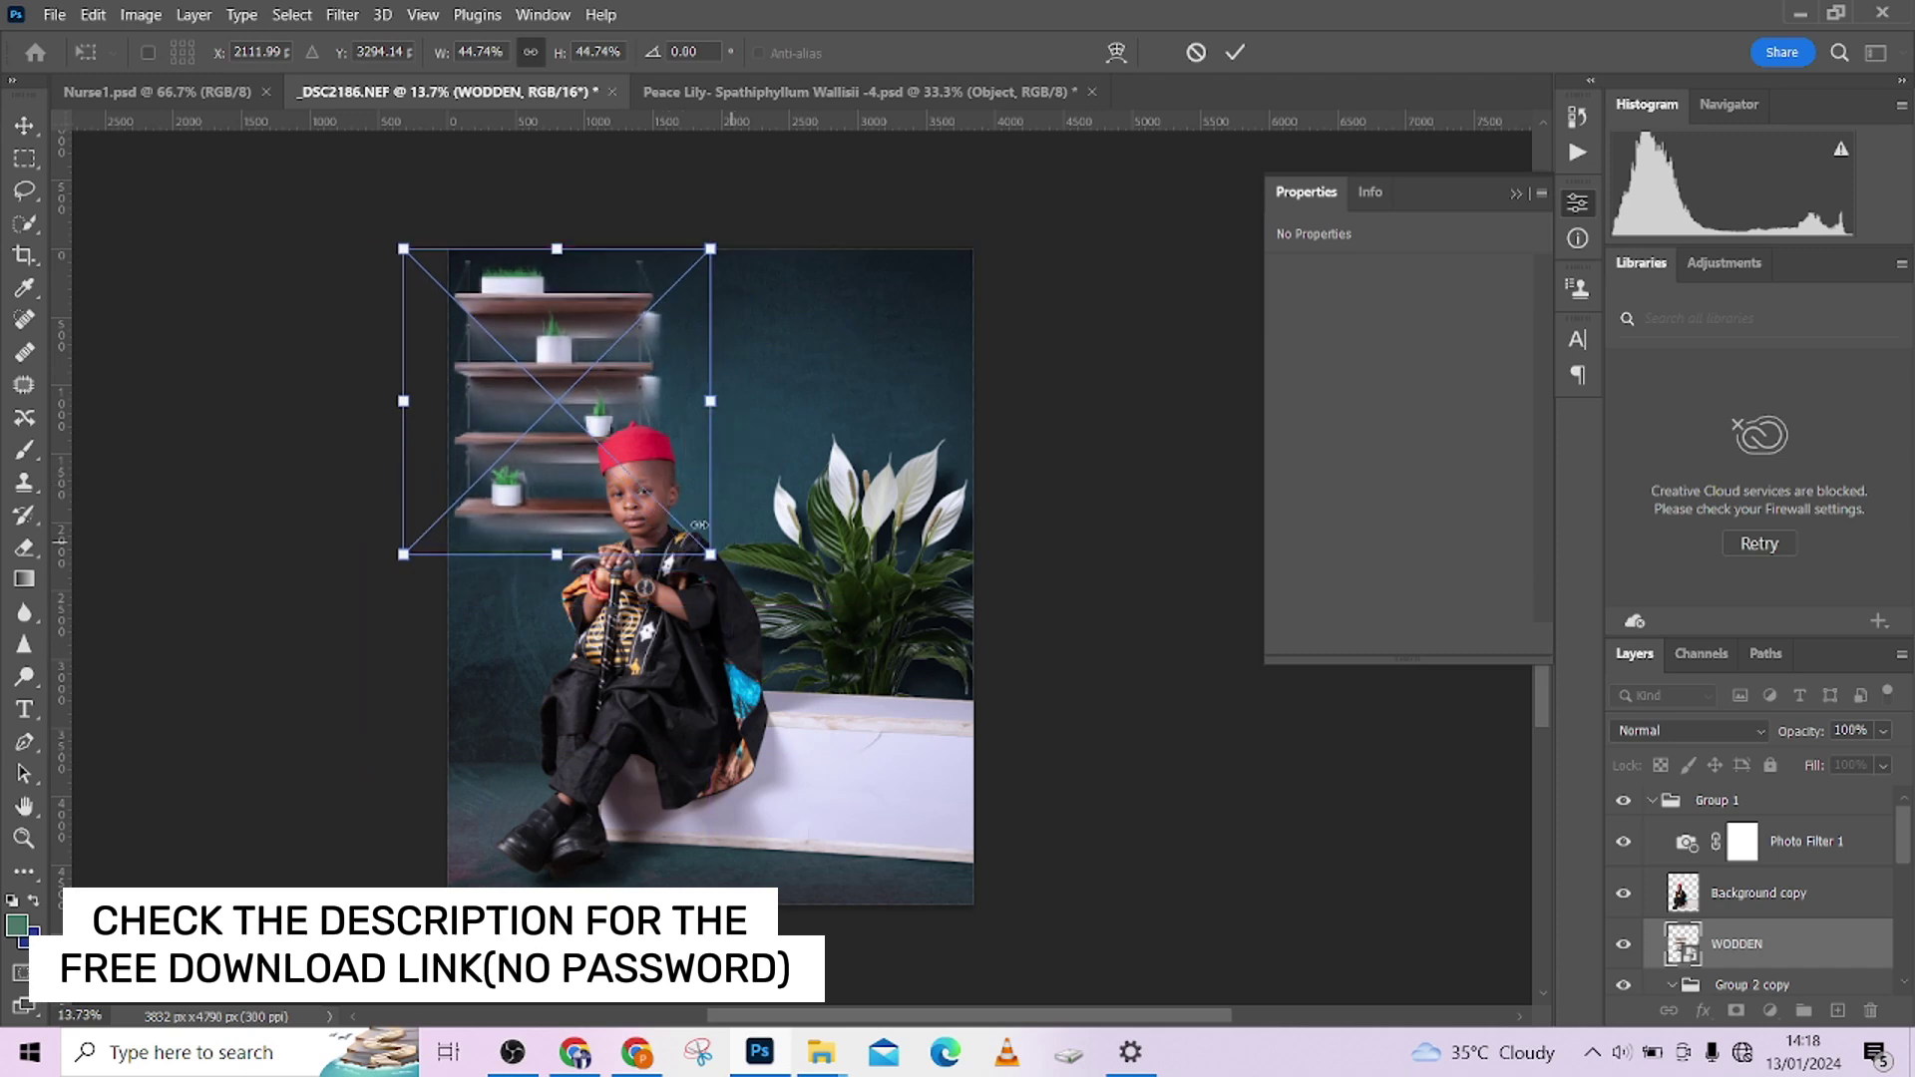
drag(710, 554, 712, 561)
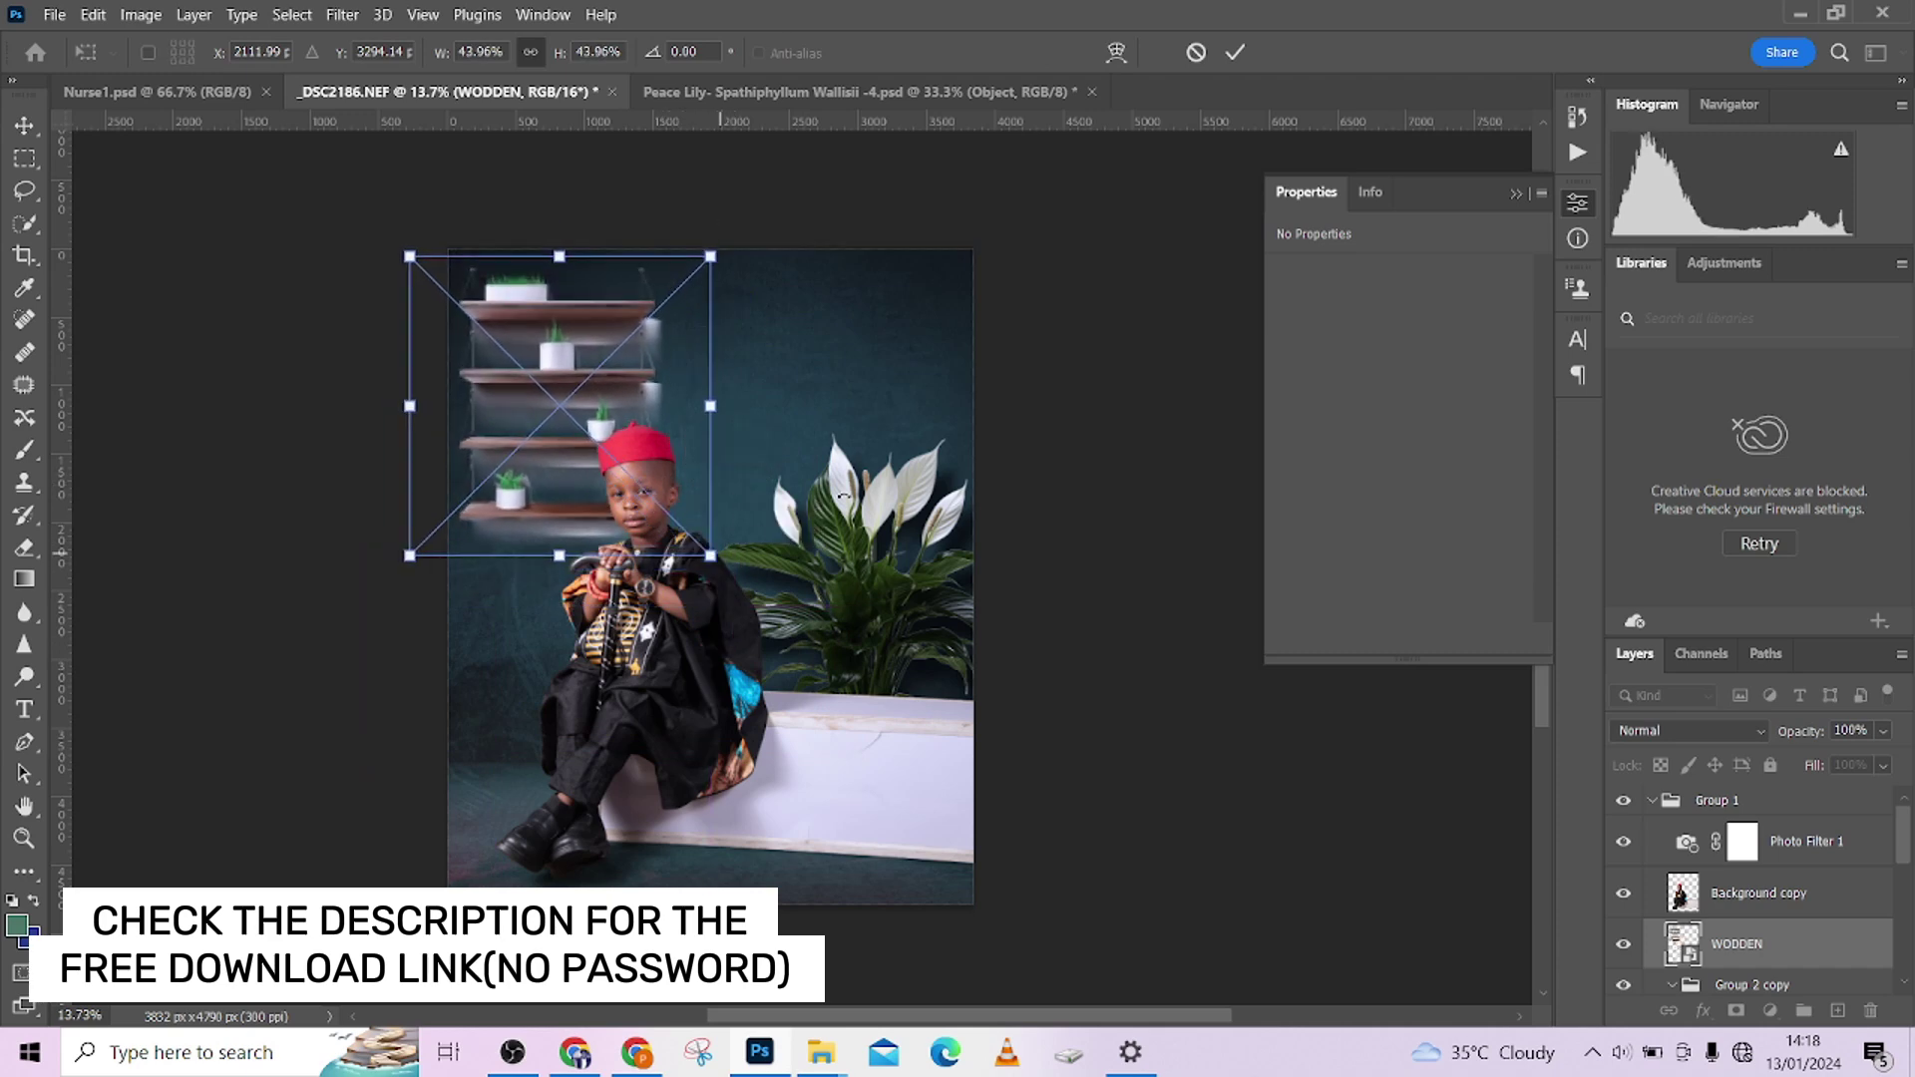
click(1234, 52)
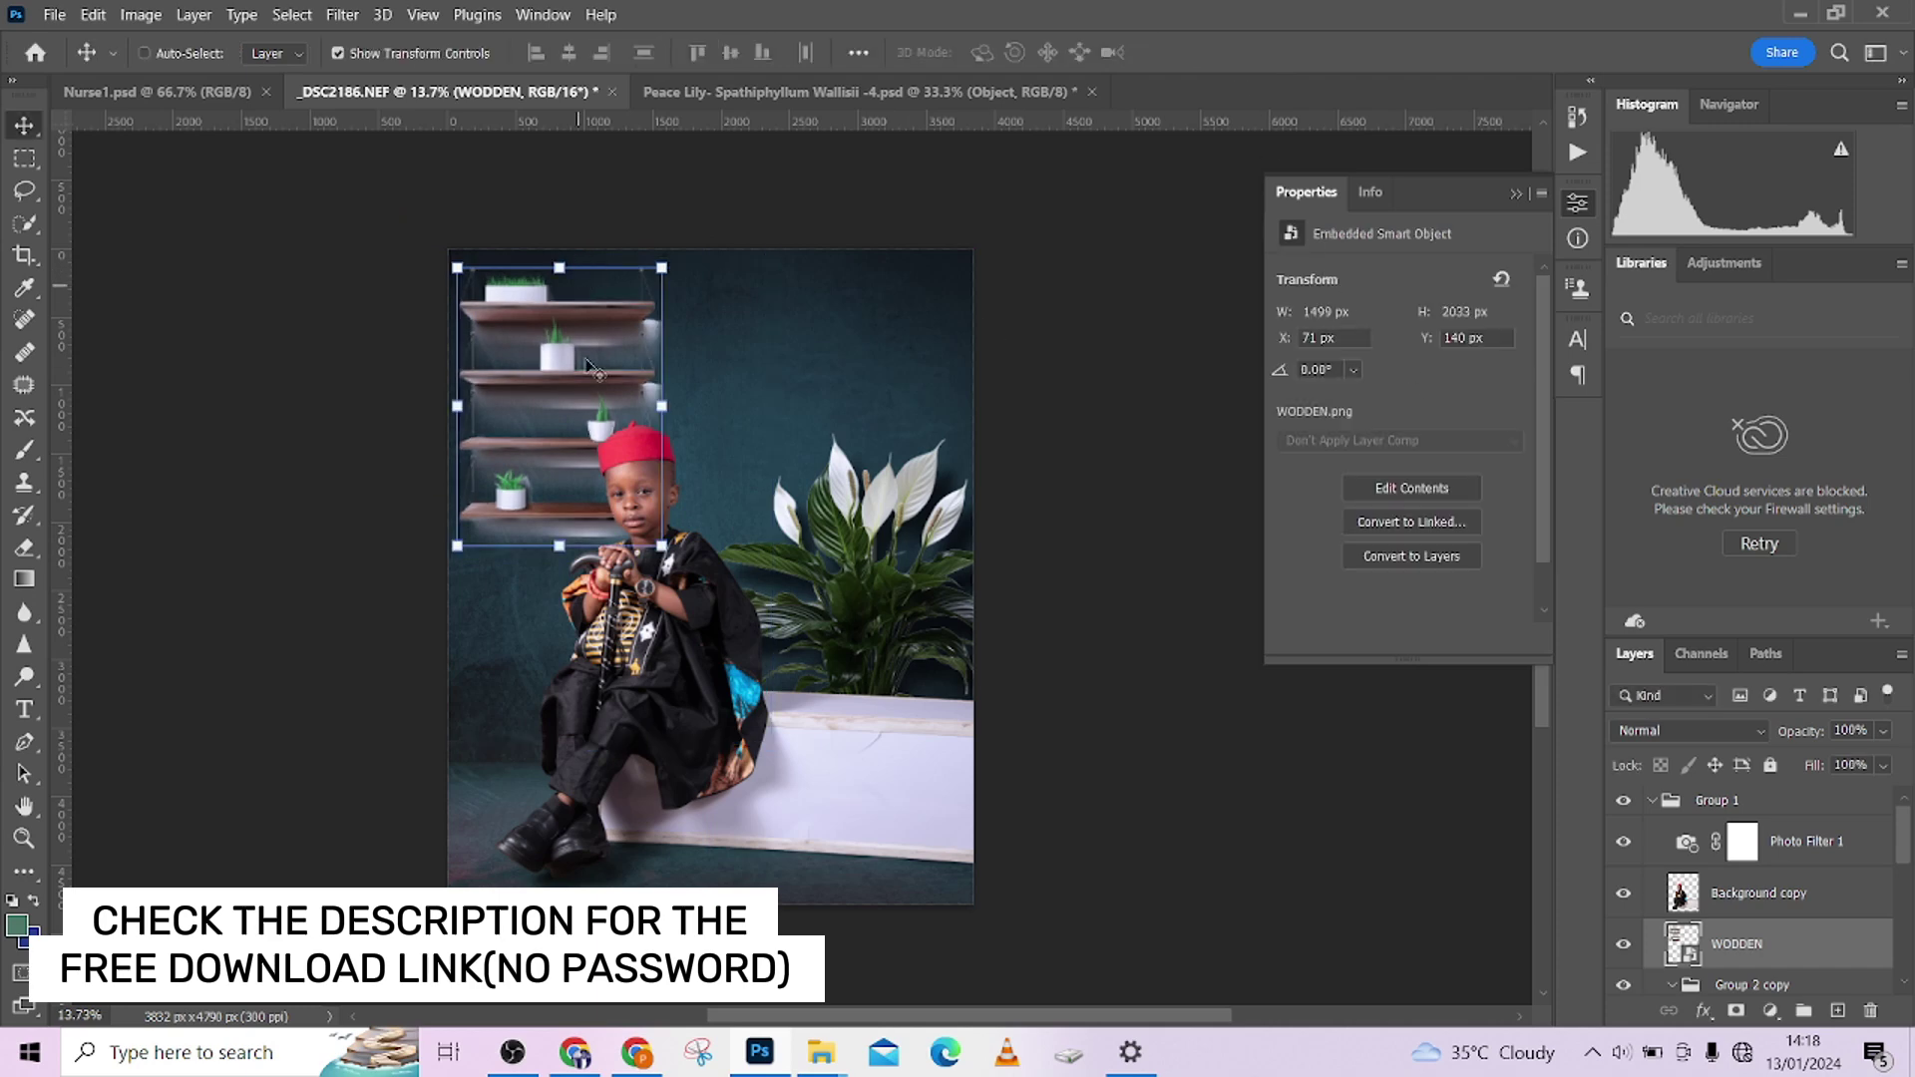
drag(591, 370, 579, 347)
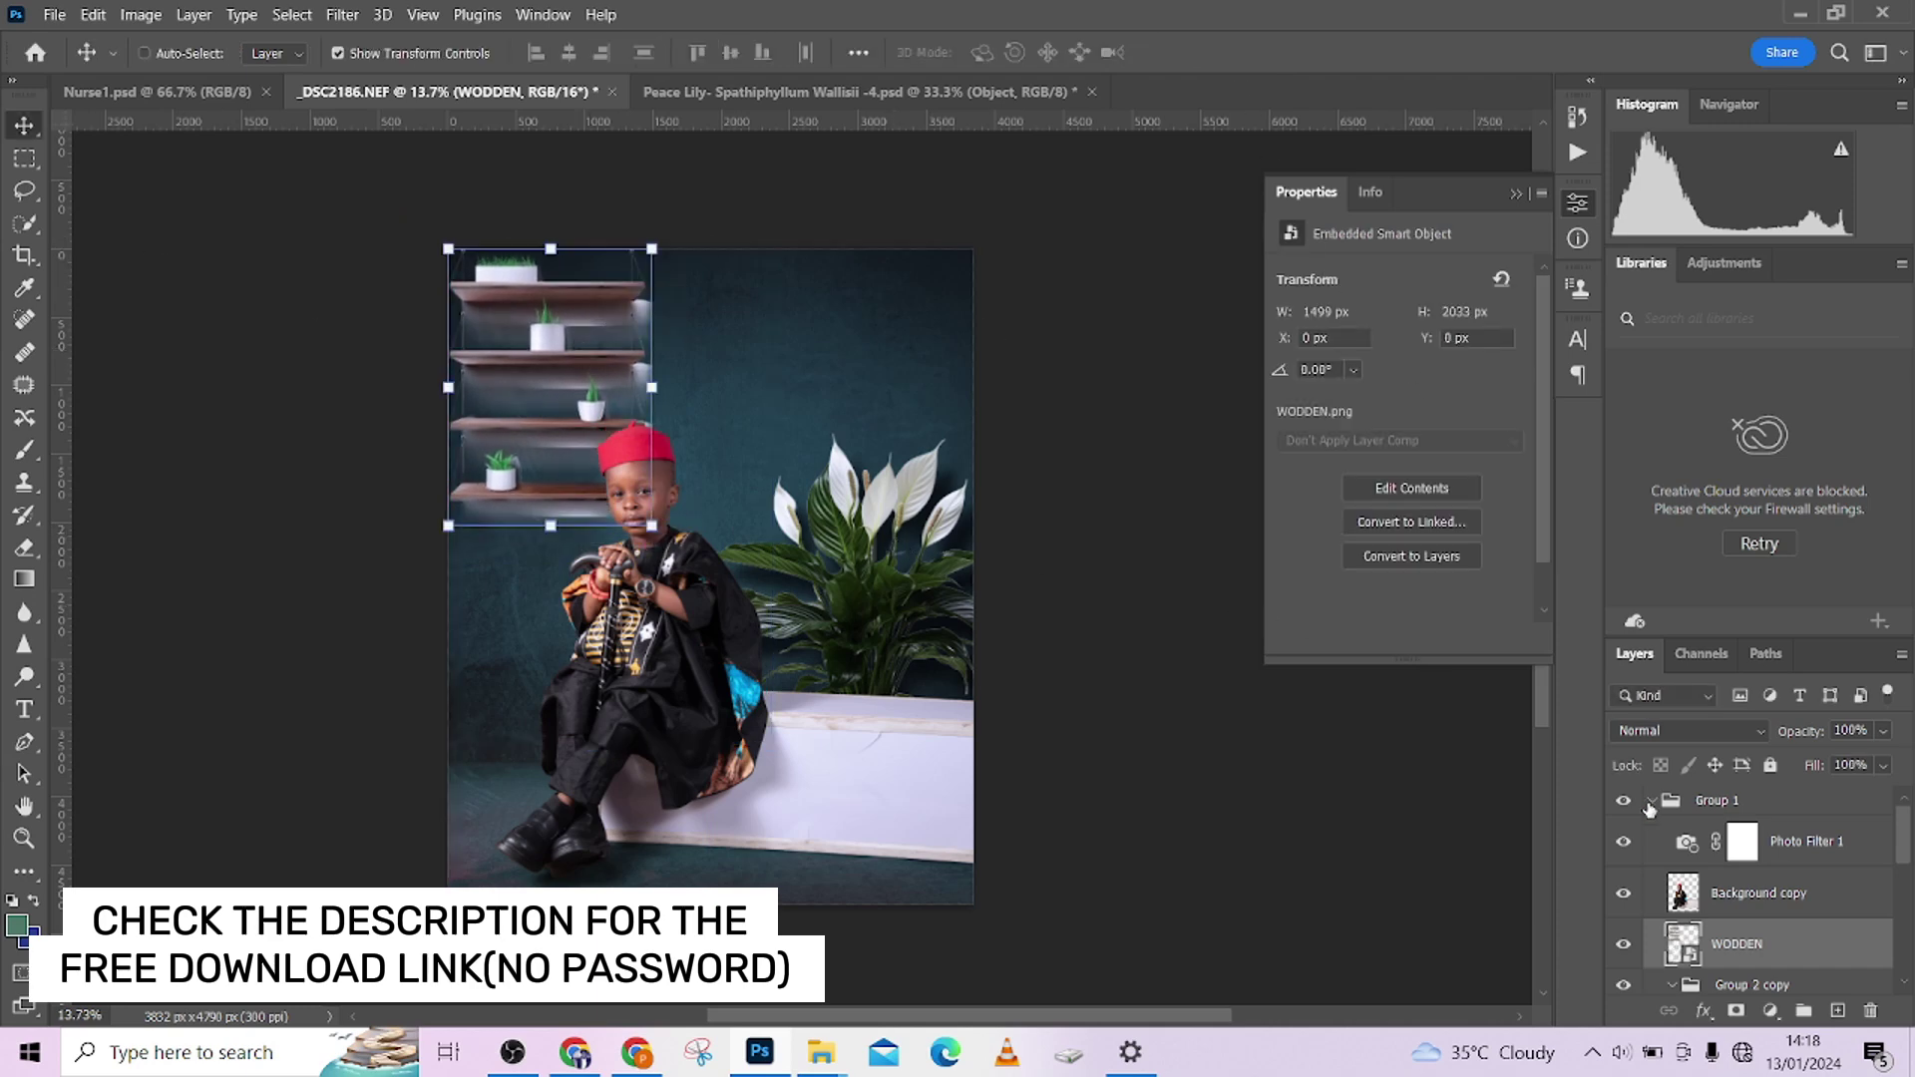
Toggle the WODDEN layer's visibility to compare the portrait with and without the shelf.
scroll(1805, 926, down, 1)
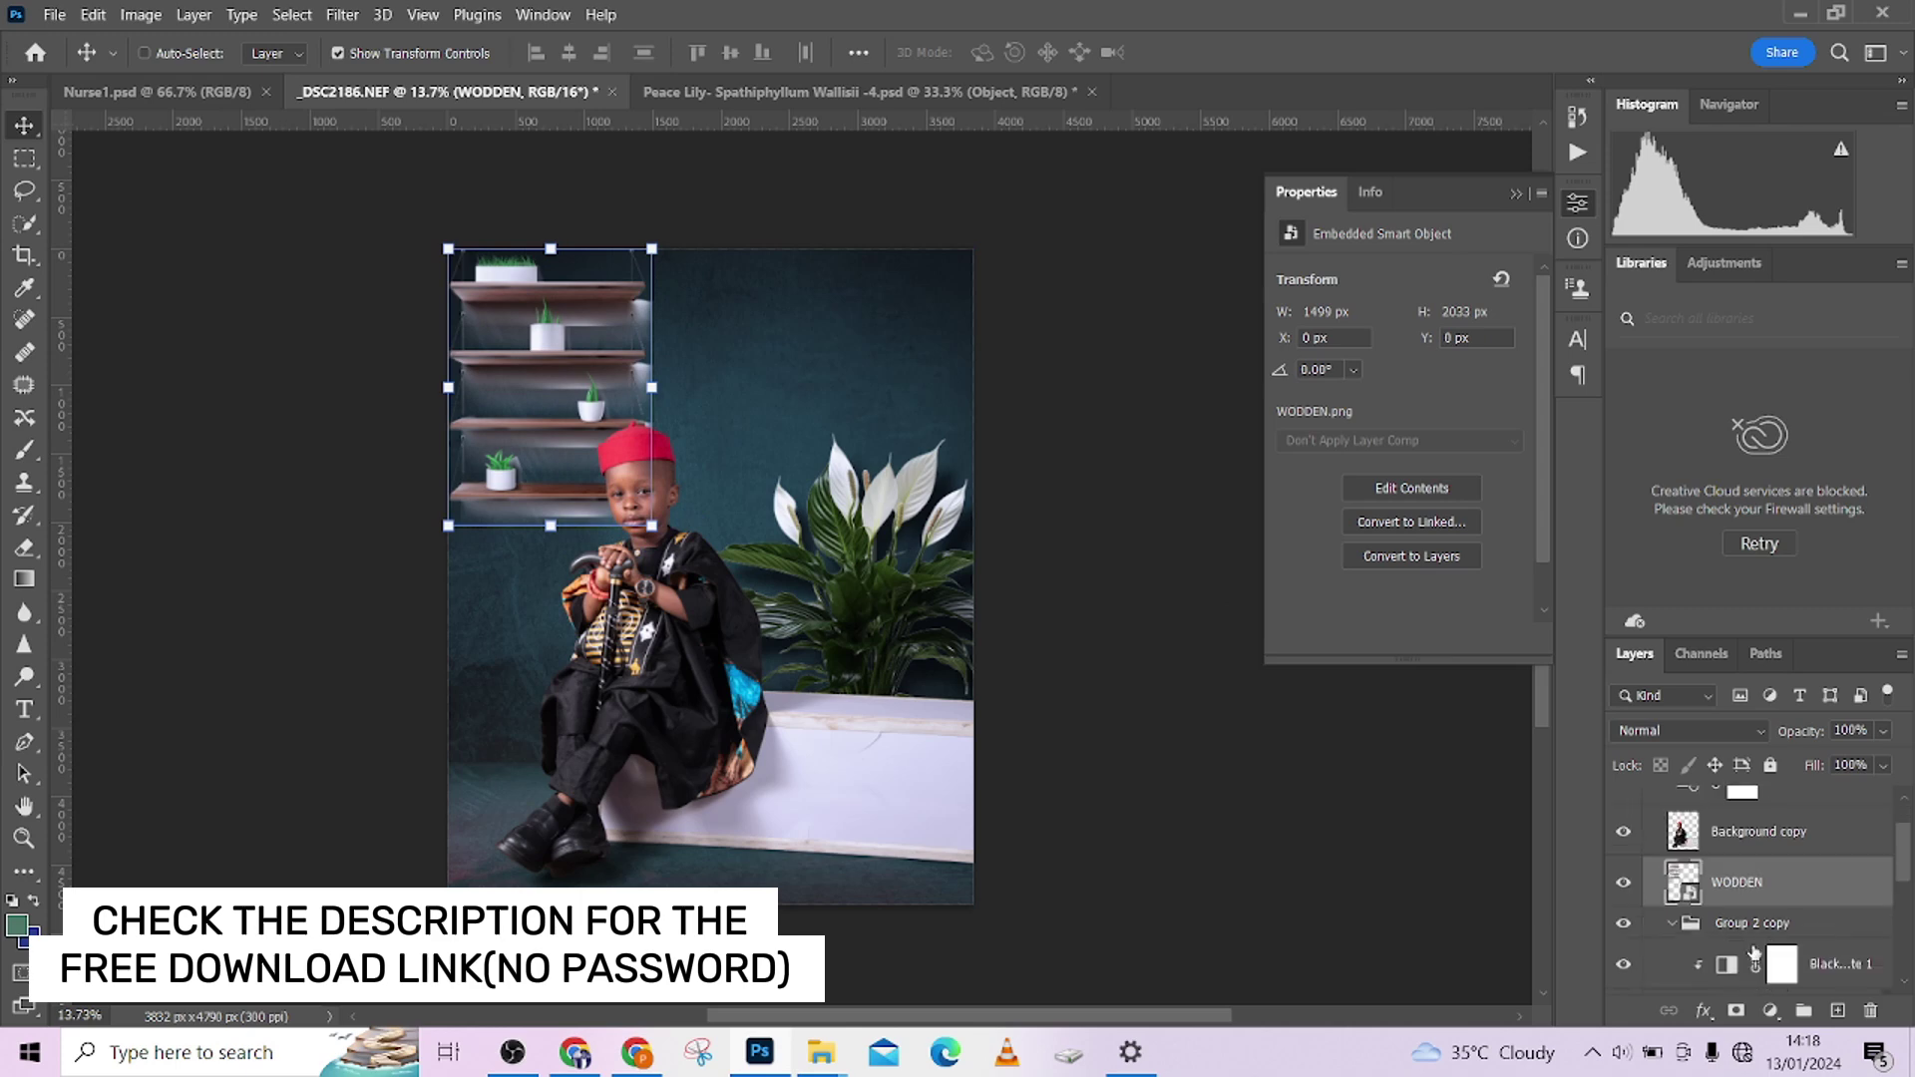
click(1624, 885)
click(1624, 885)
click(1625, 884)
click(1625, 885)
Duplicate the WODDEN layer and set the copy's blend mode to Multiply.
key(ctrl)
key(ctrl+j)
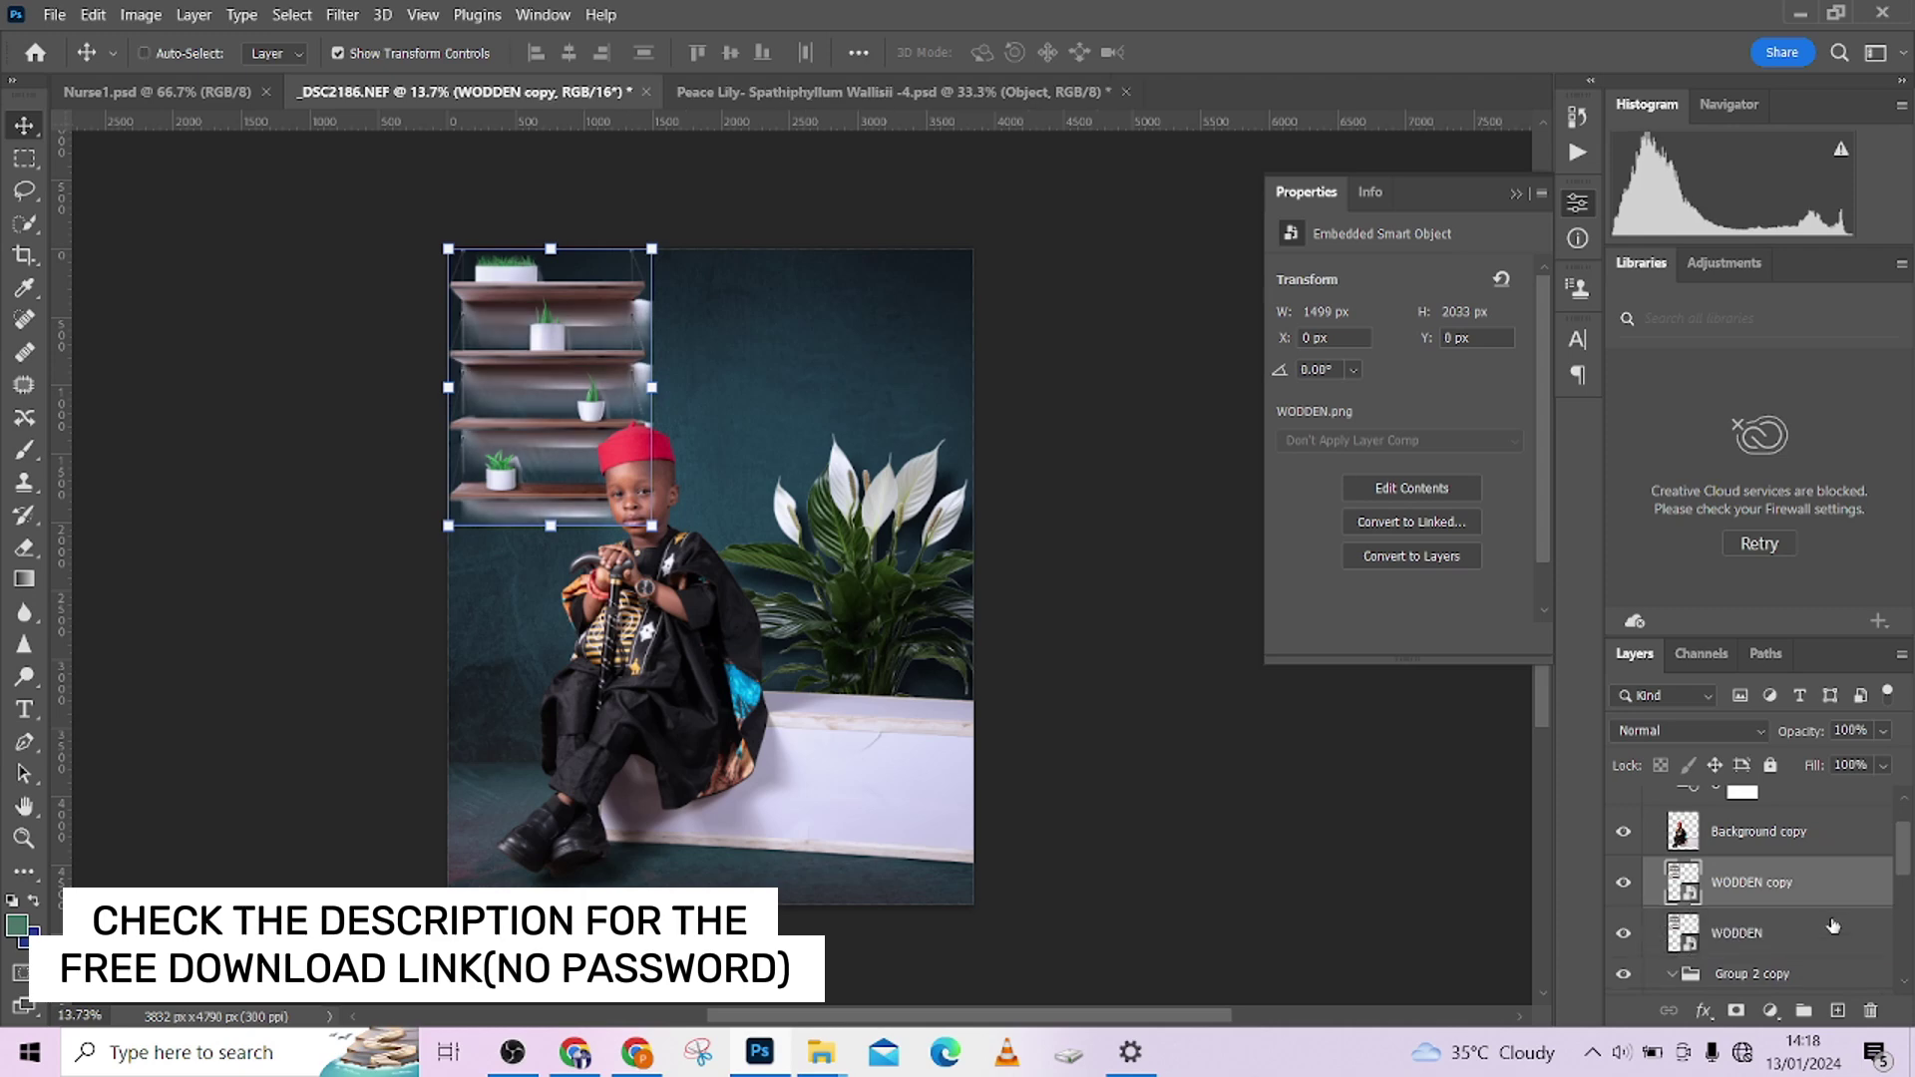
click(1636, 736)
click(1635, 502)
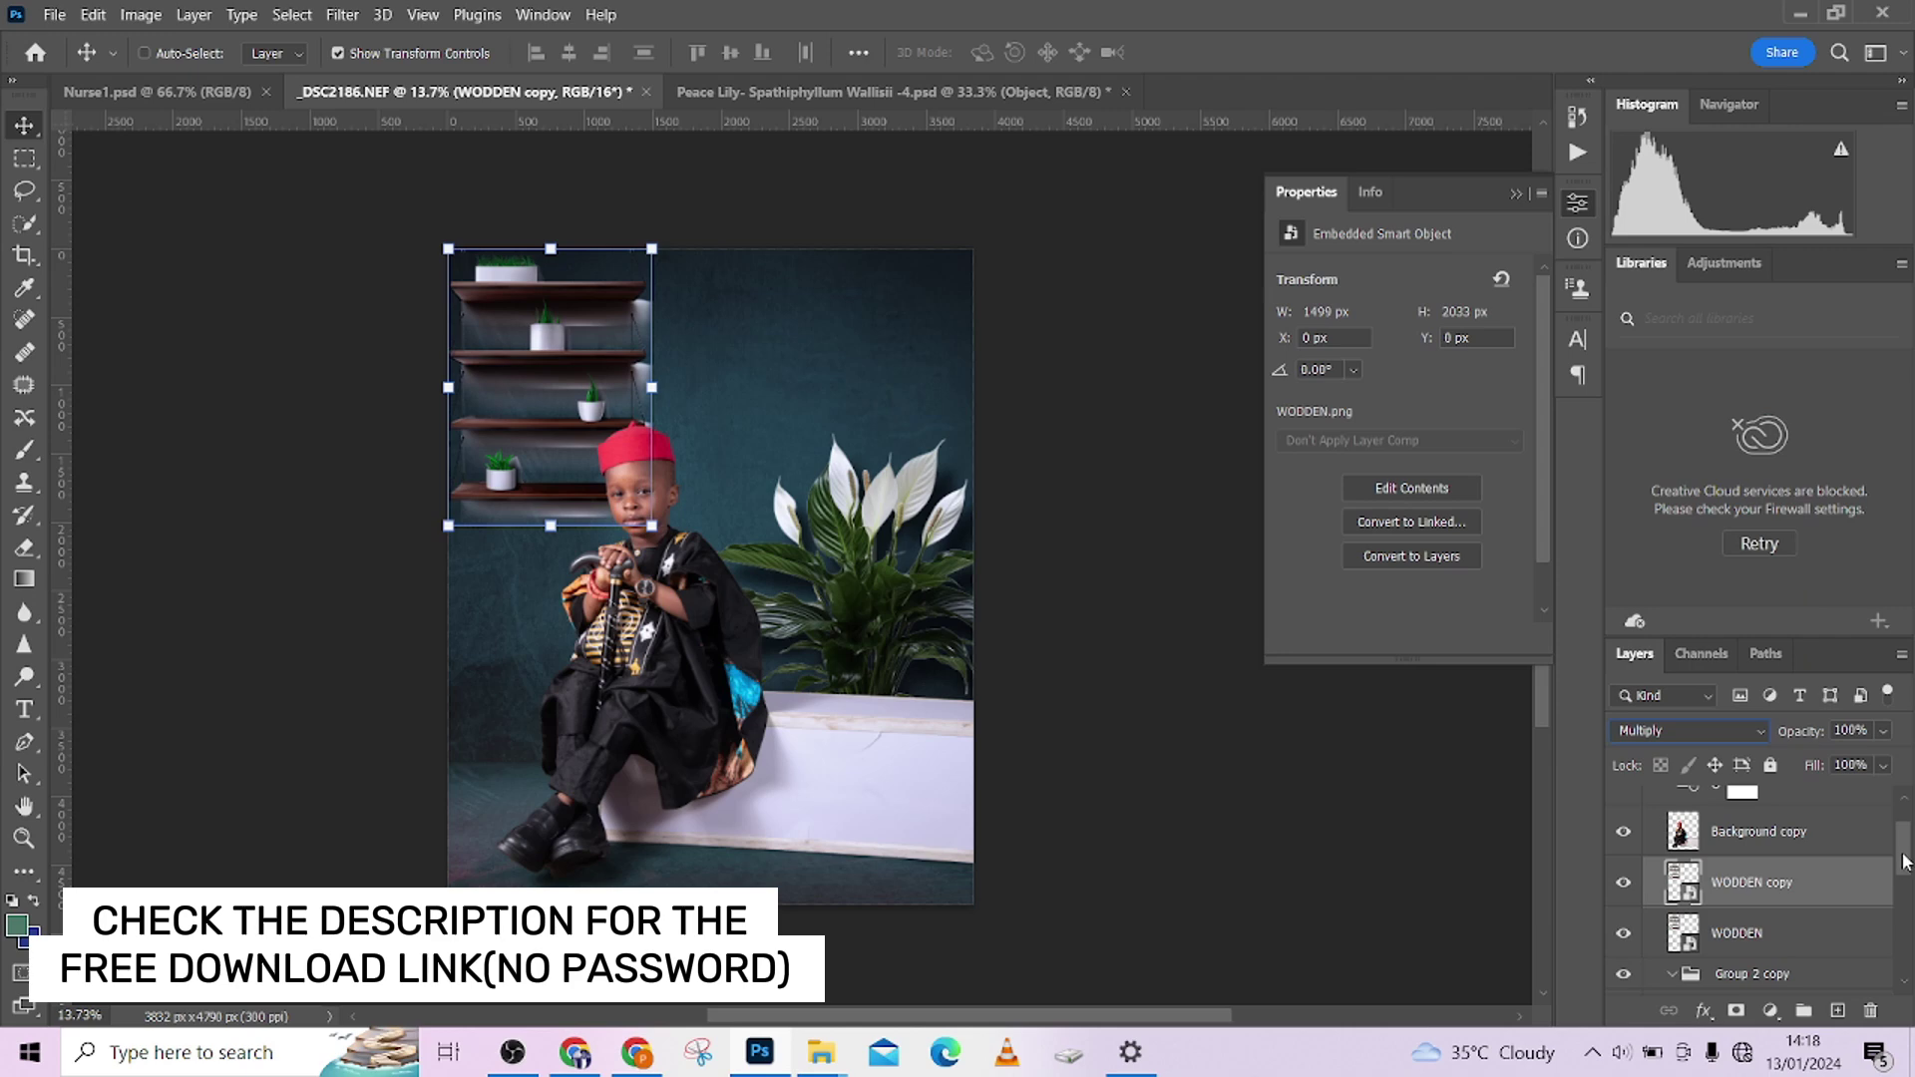
Merge the WODDEN copy and WODDEN layers into a single layer.
drag(1904, 859, 1904, 870)
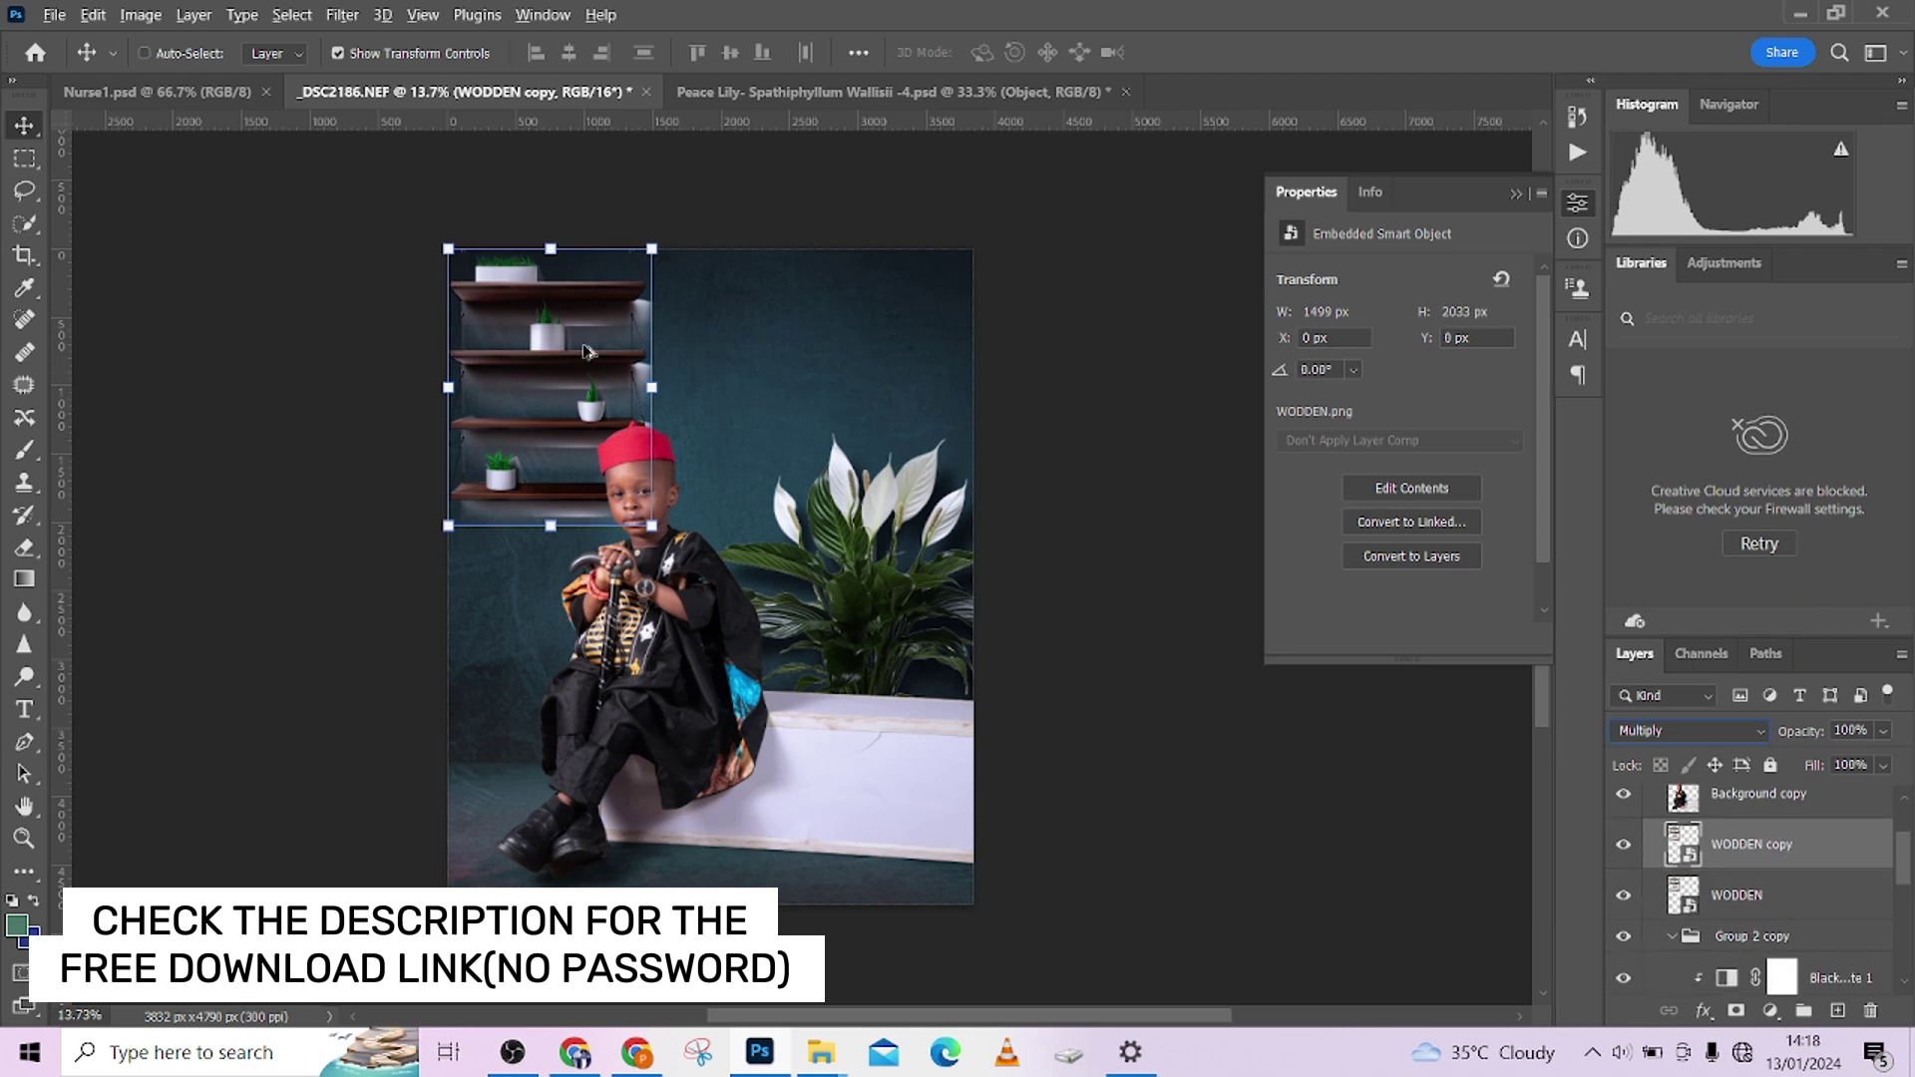
key(alt)
ctrl+click(1805, 907)
right_click(1805, 908)
click(1571, 822)
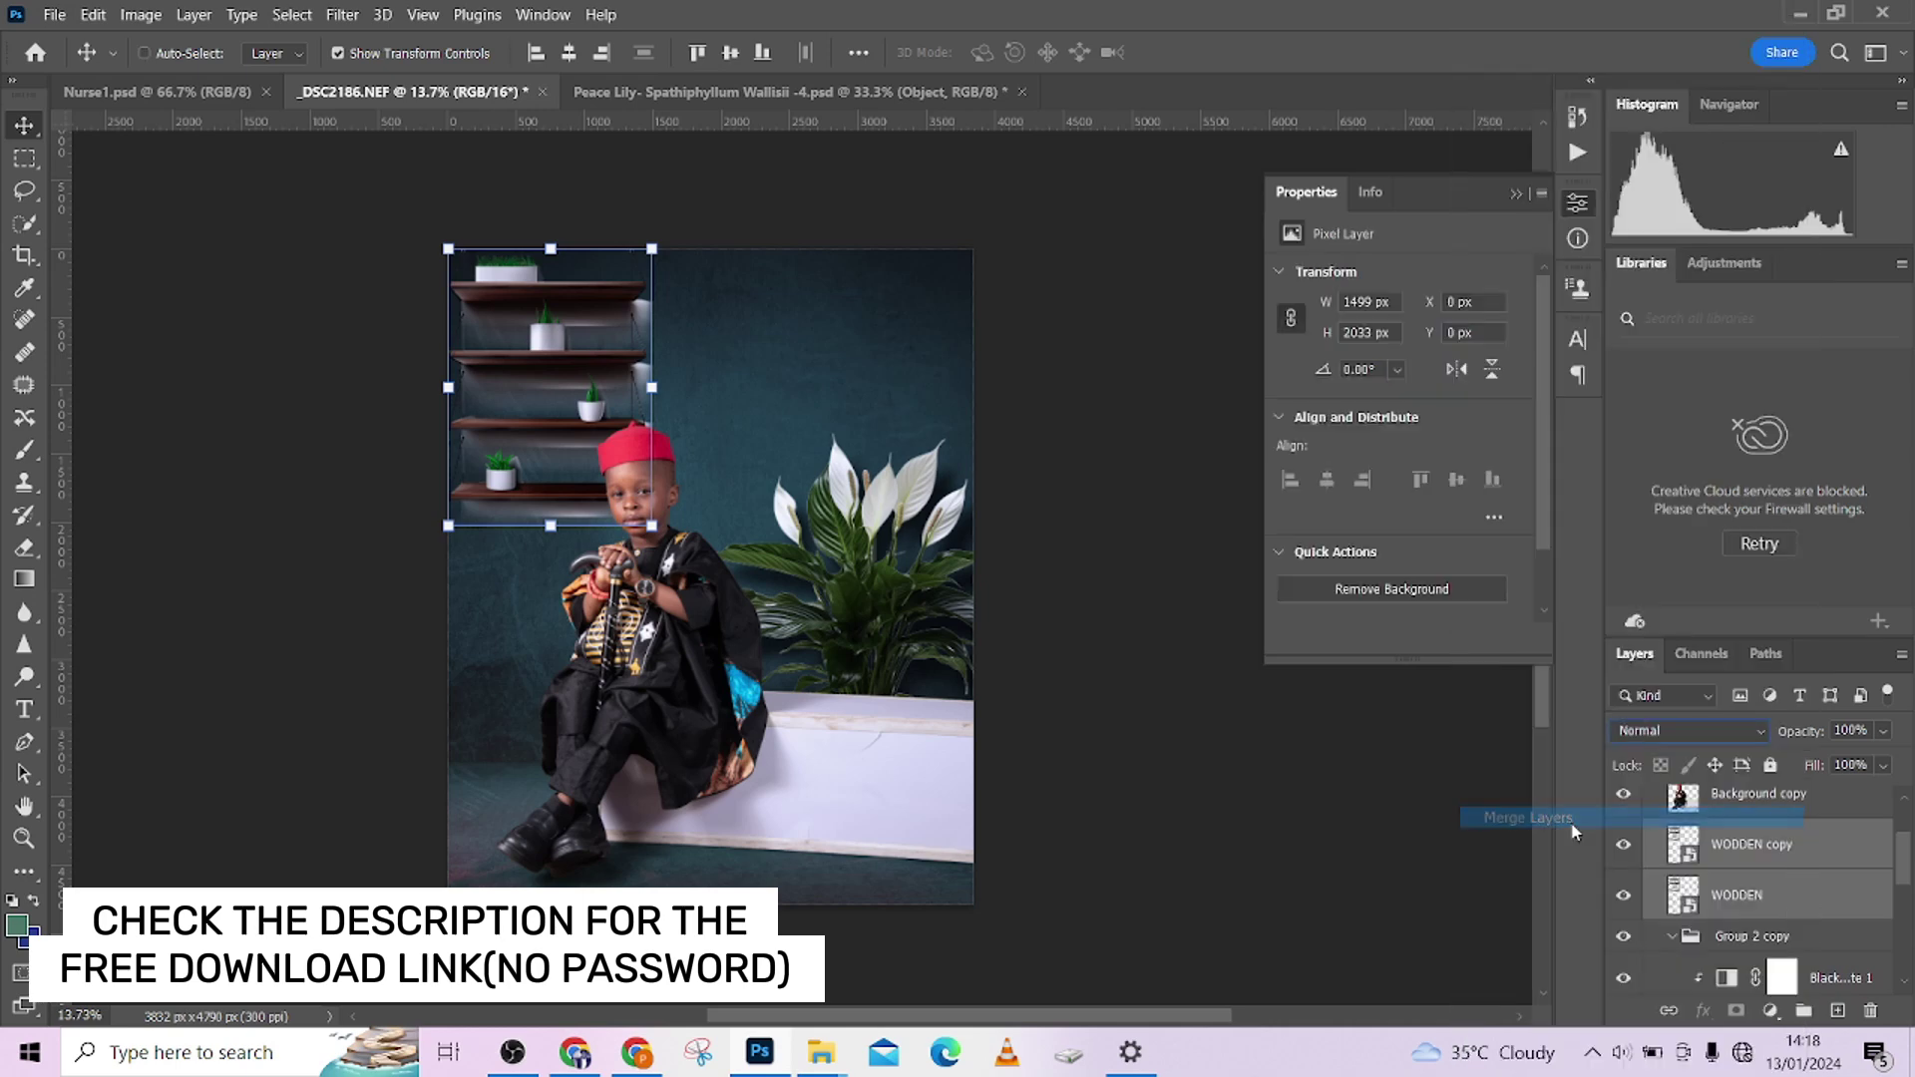
Duplicate the merged shelf layer and open the blend mode choices for the lower copy.
click(1640, 733)
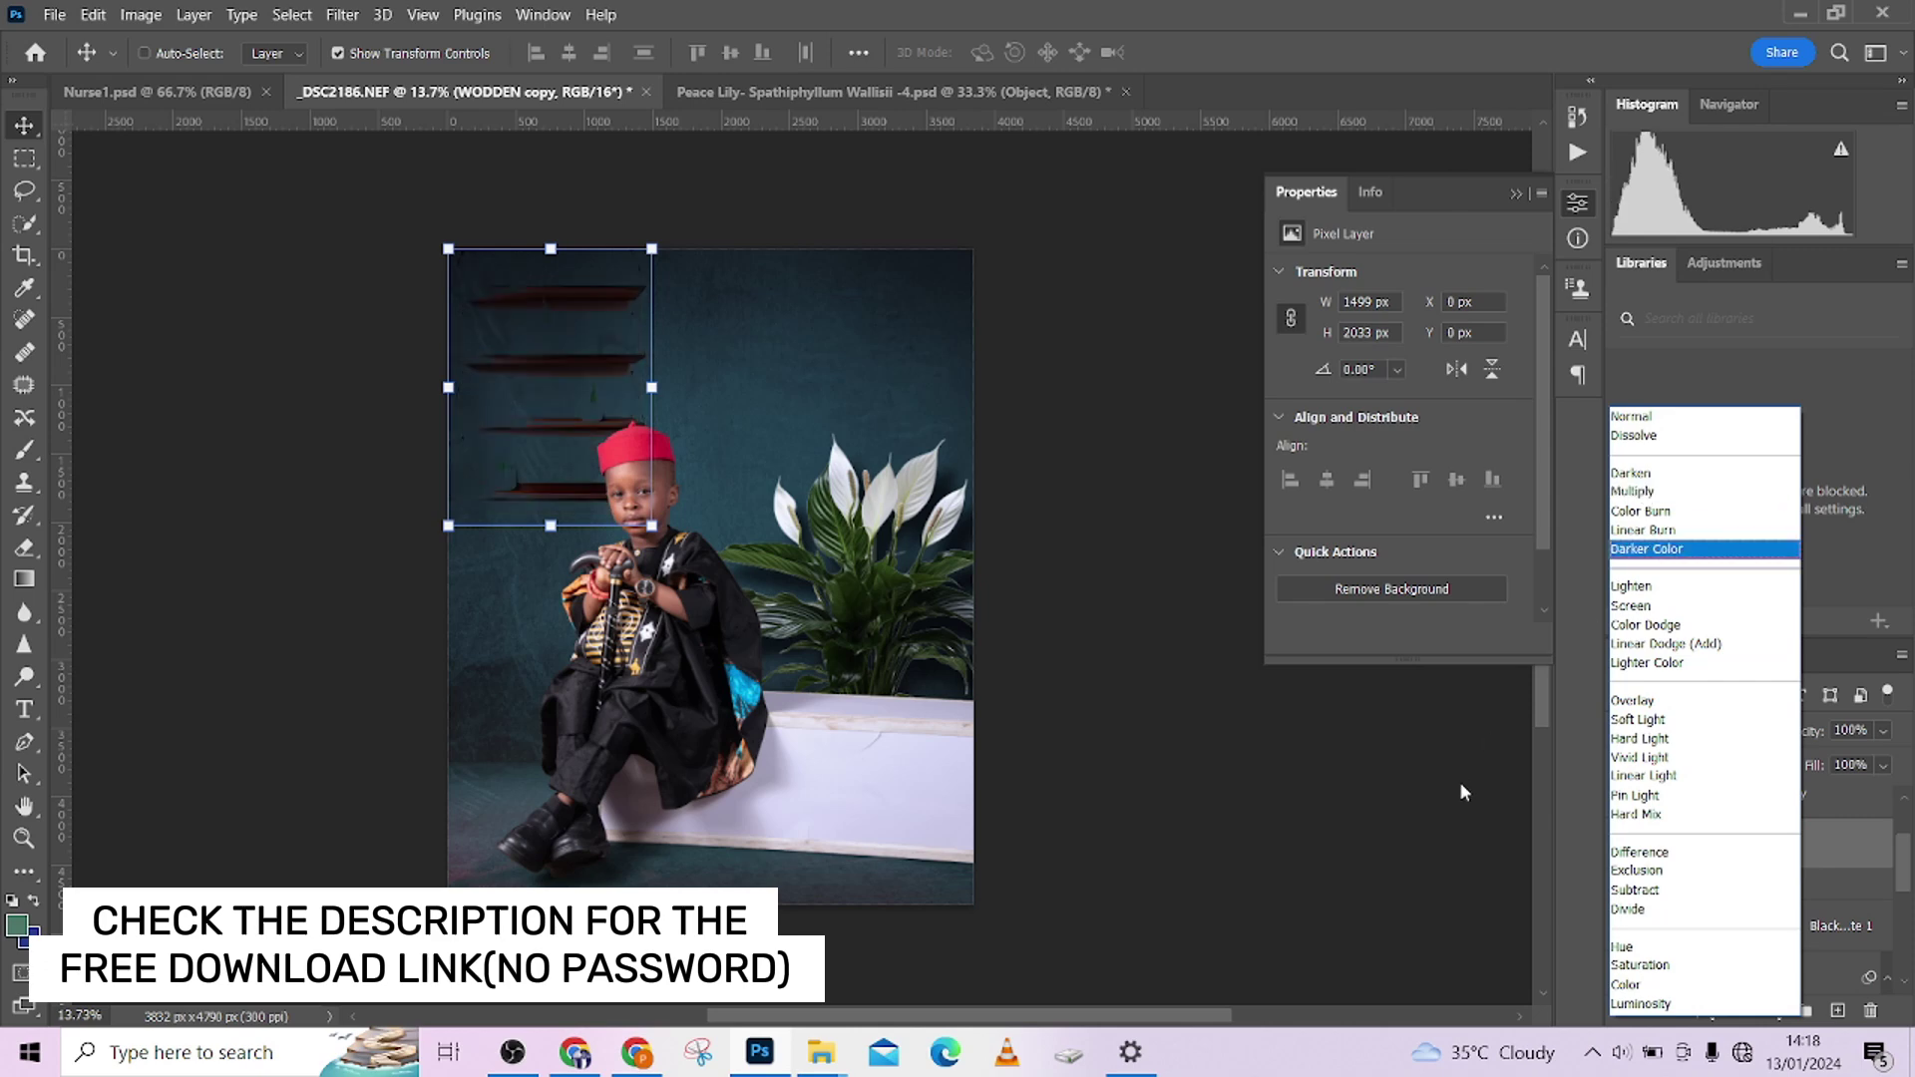
click(1452, 816)
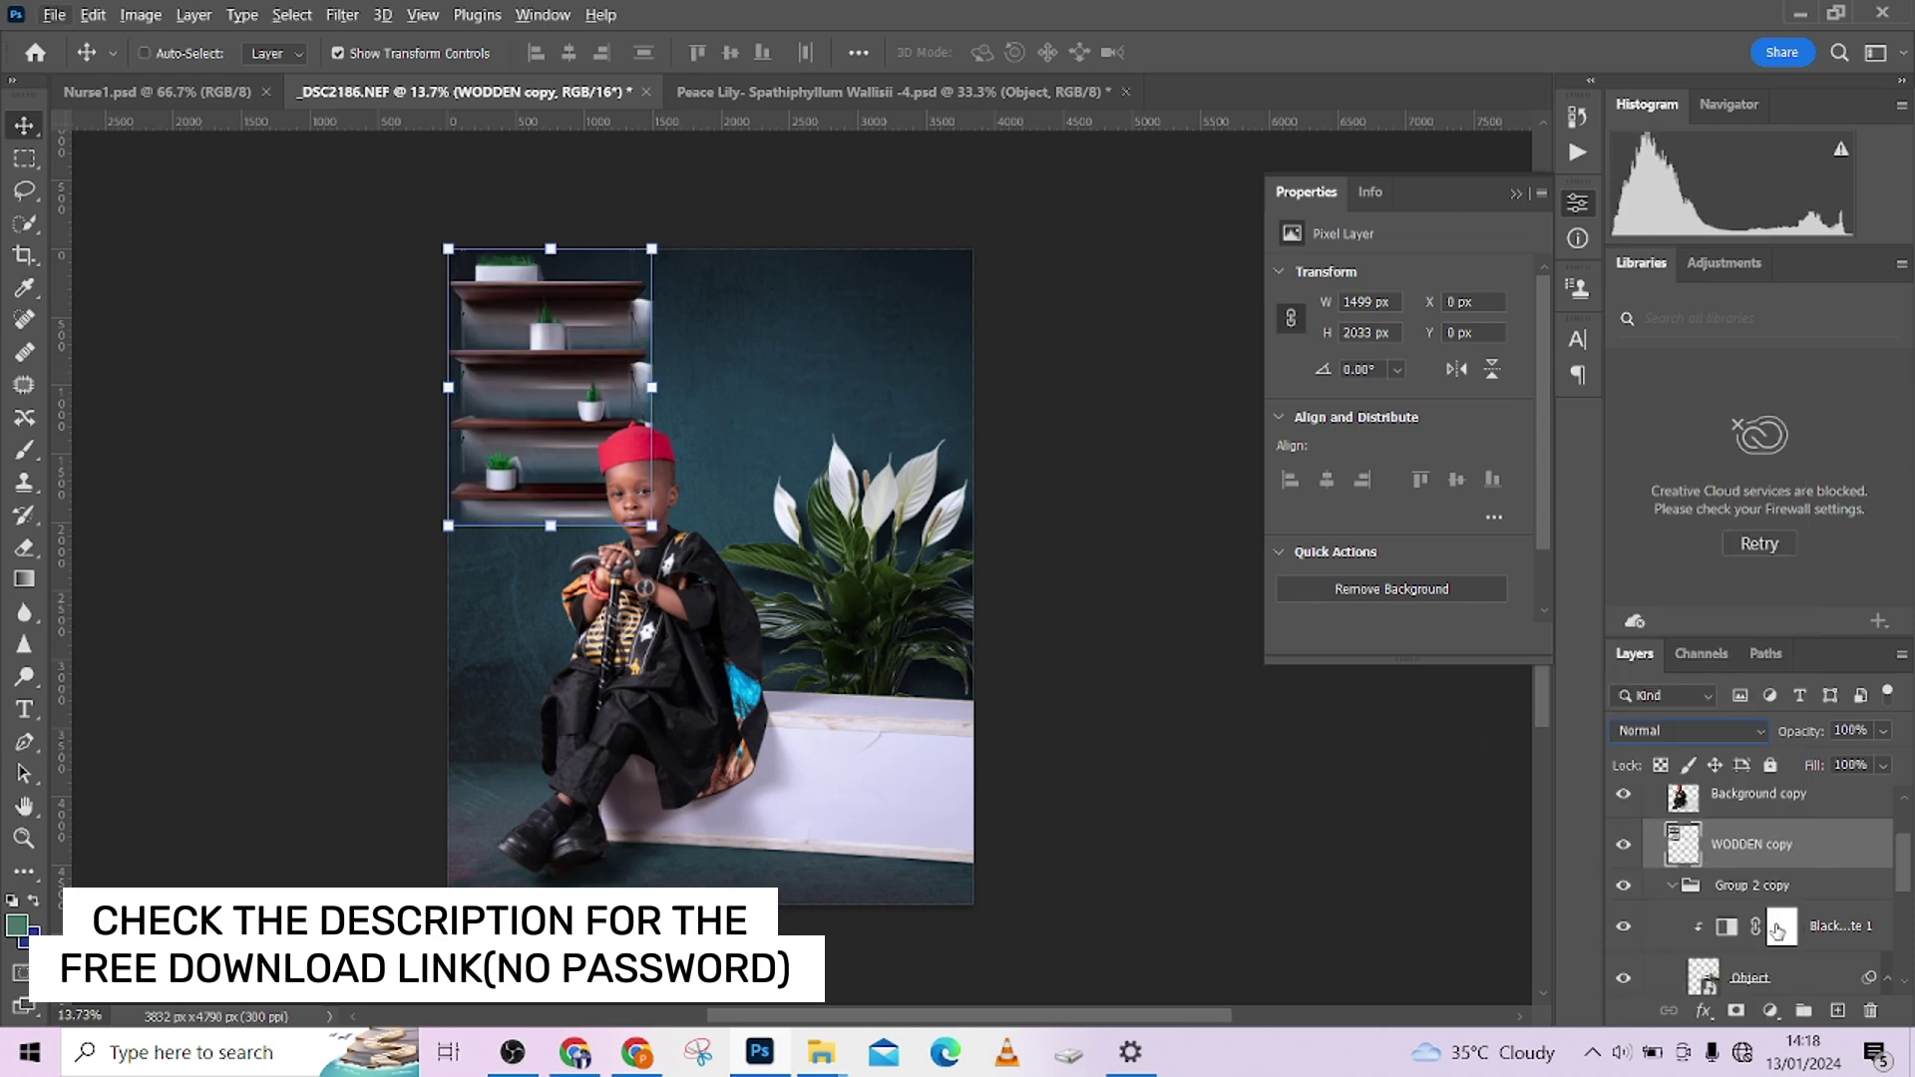
key(ctrl+j)
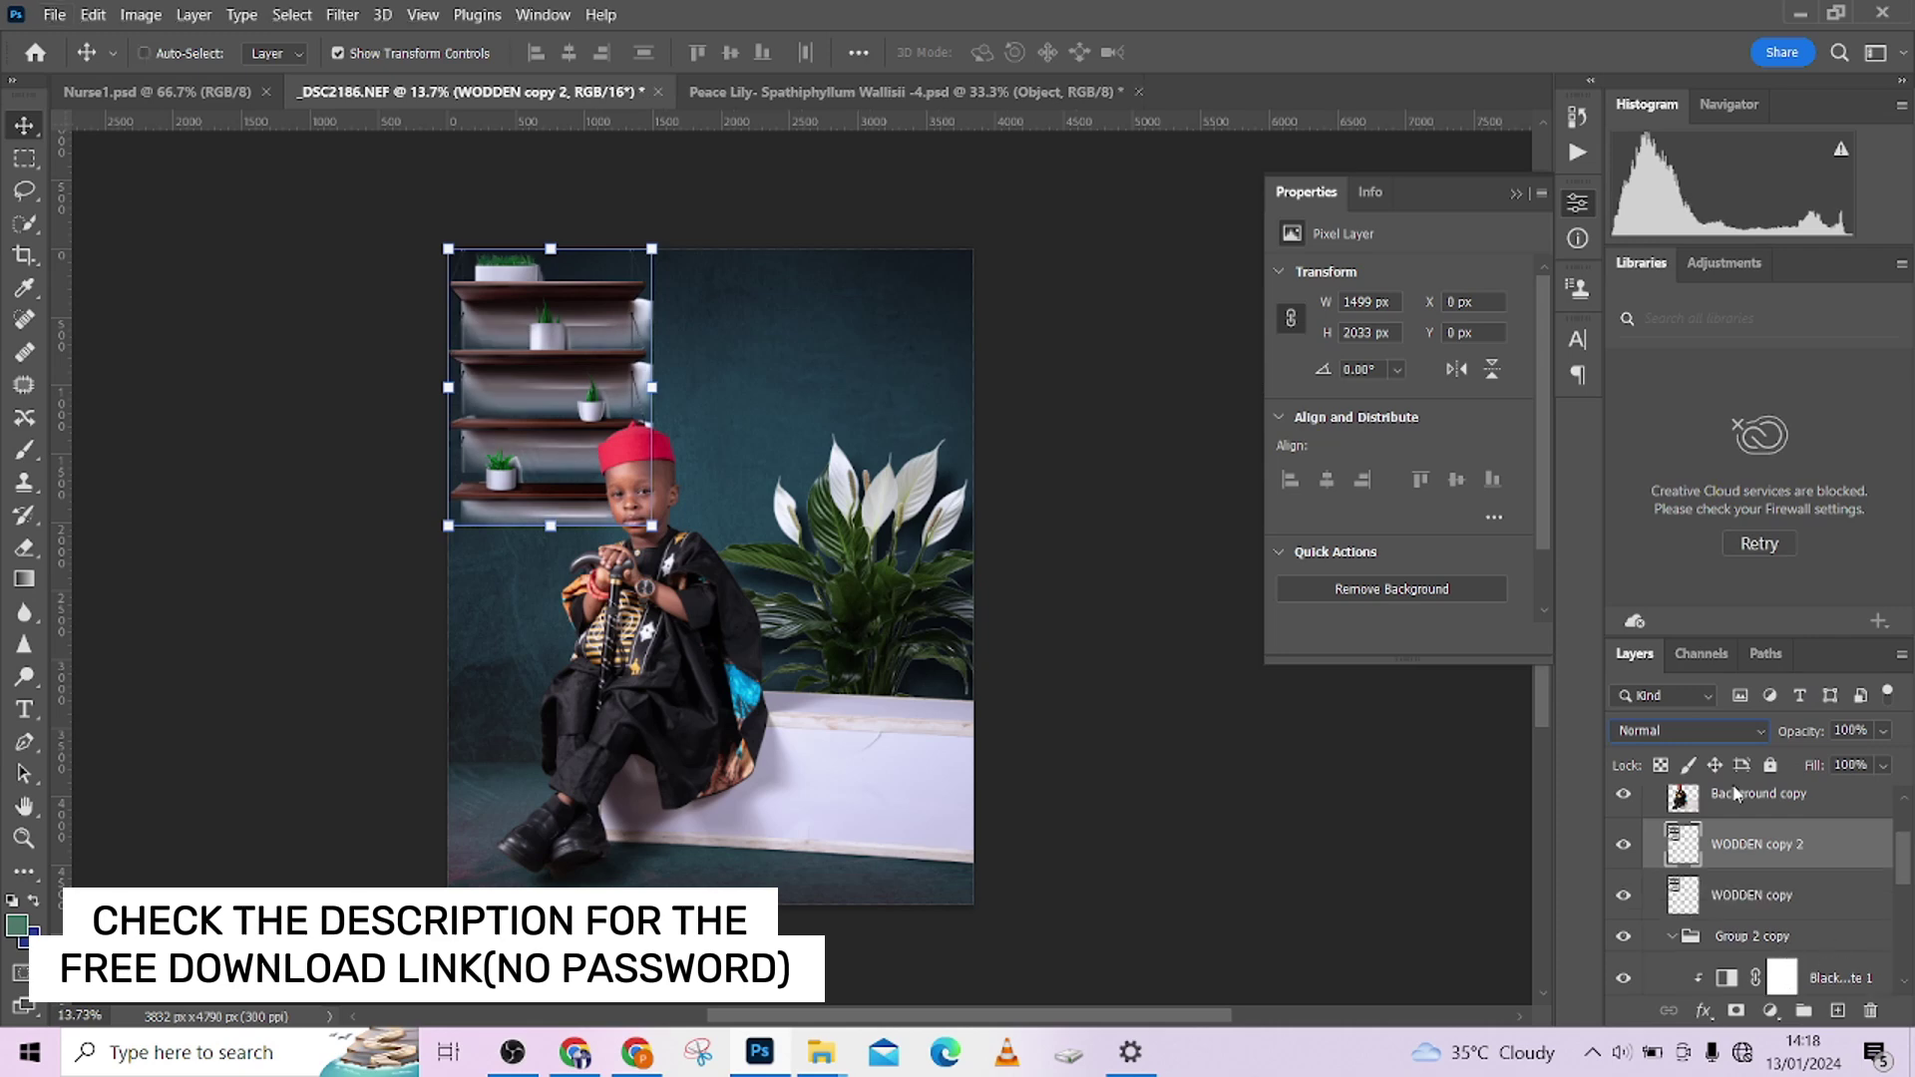
click(1663, 731)
click(1855, 891)
click(1845, 890)
click(1690, 731)
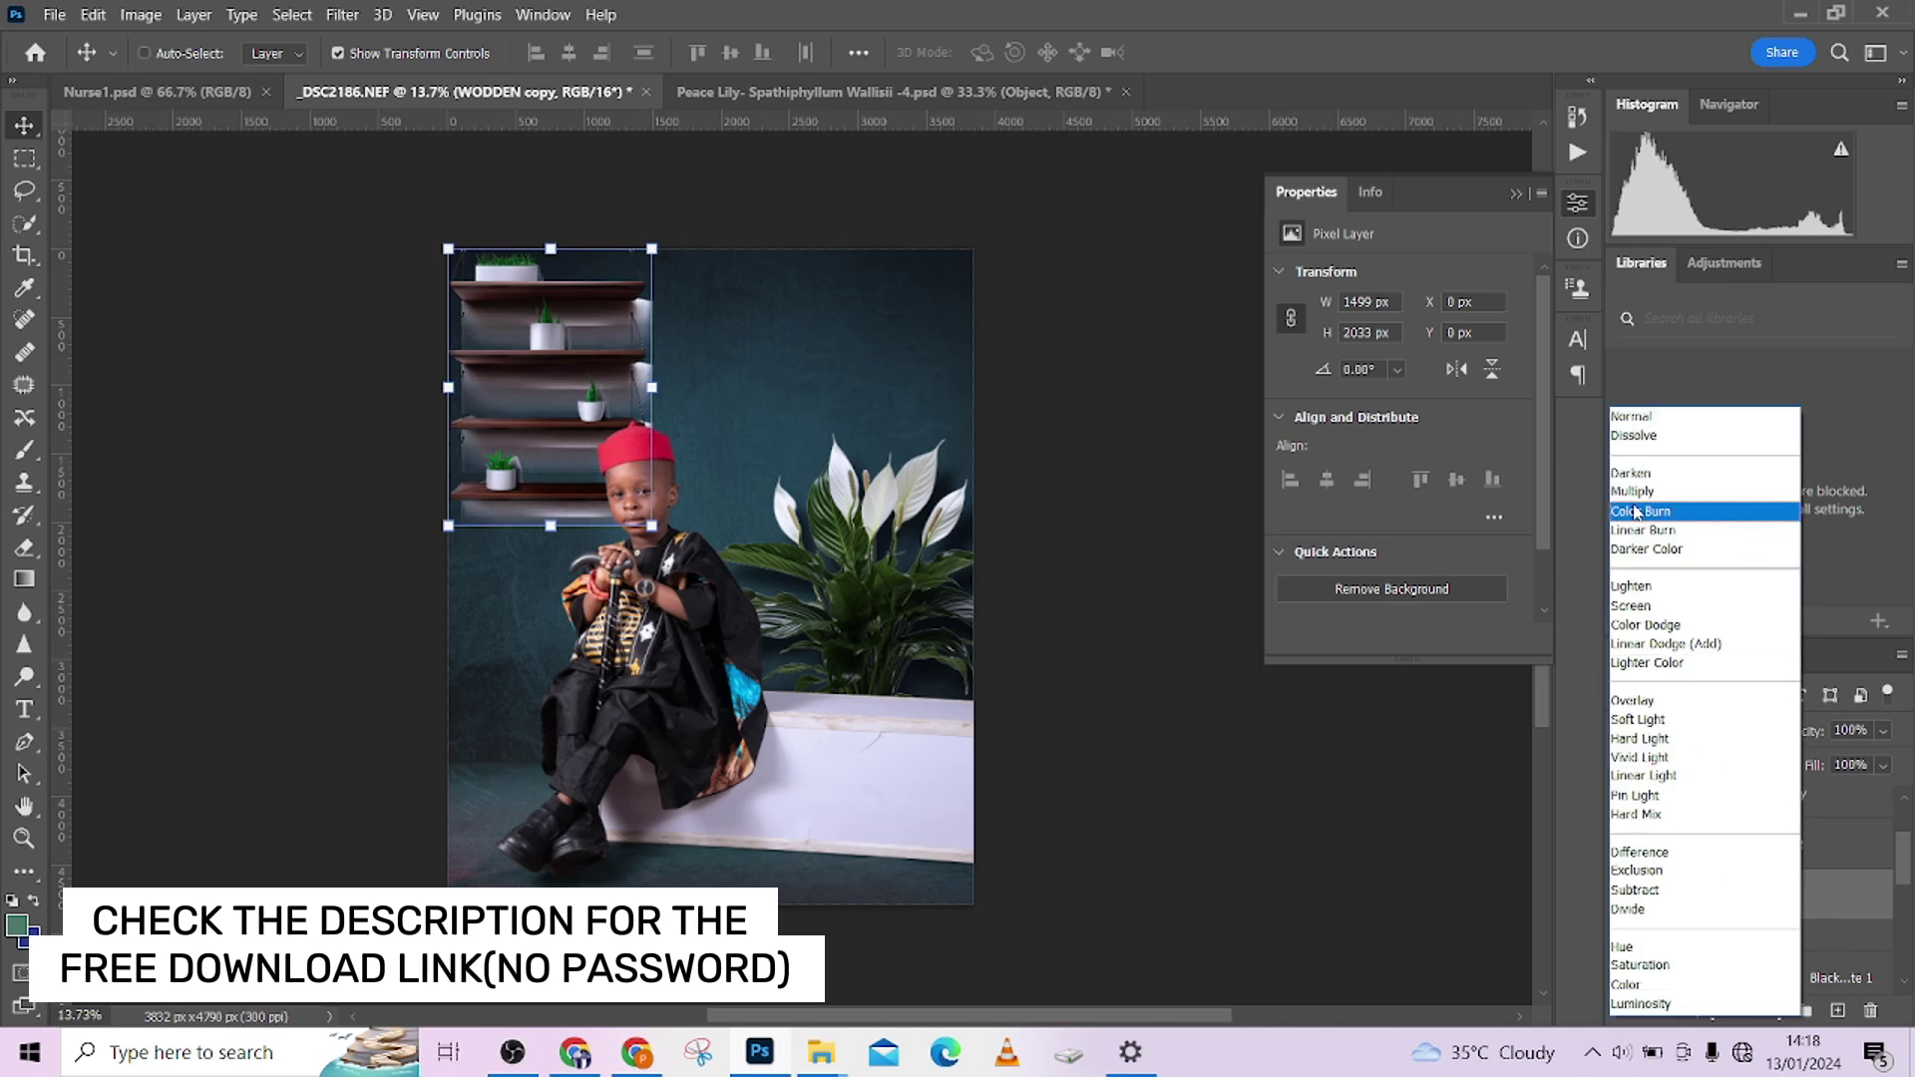
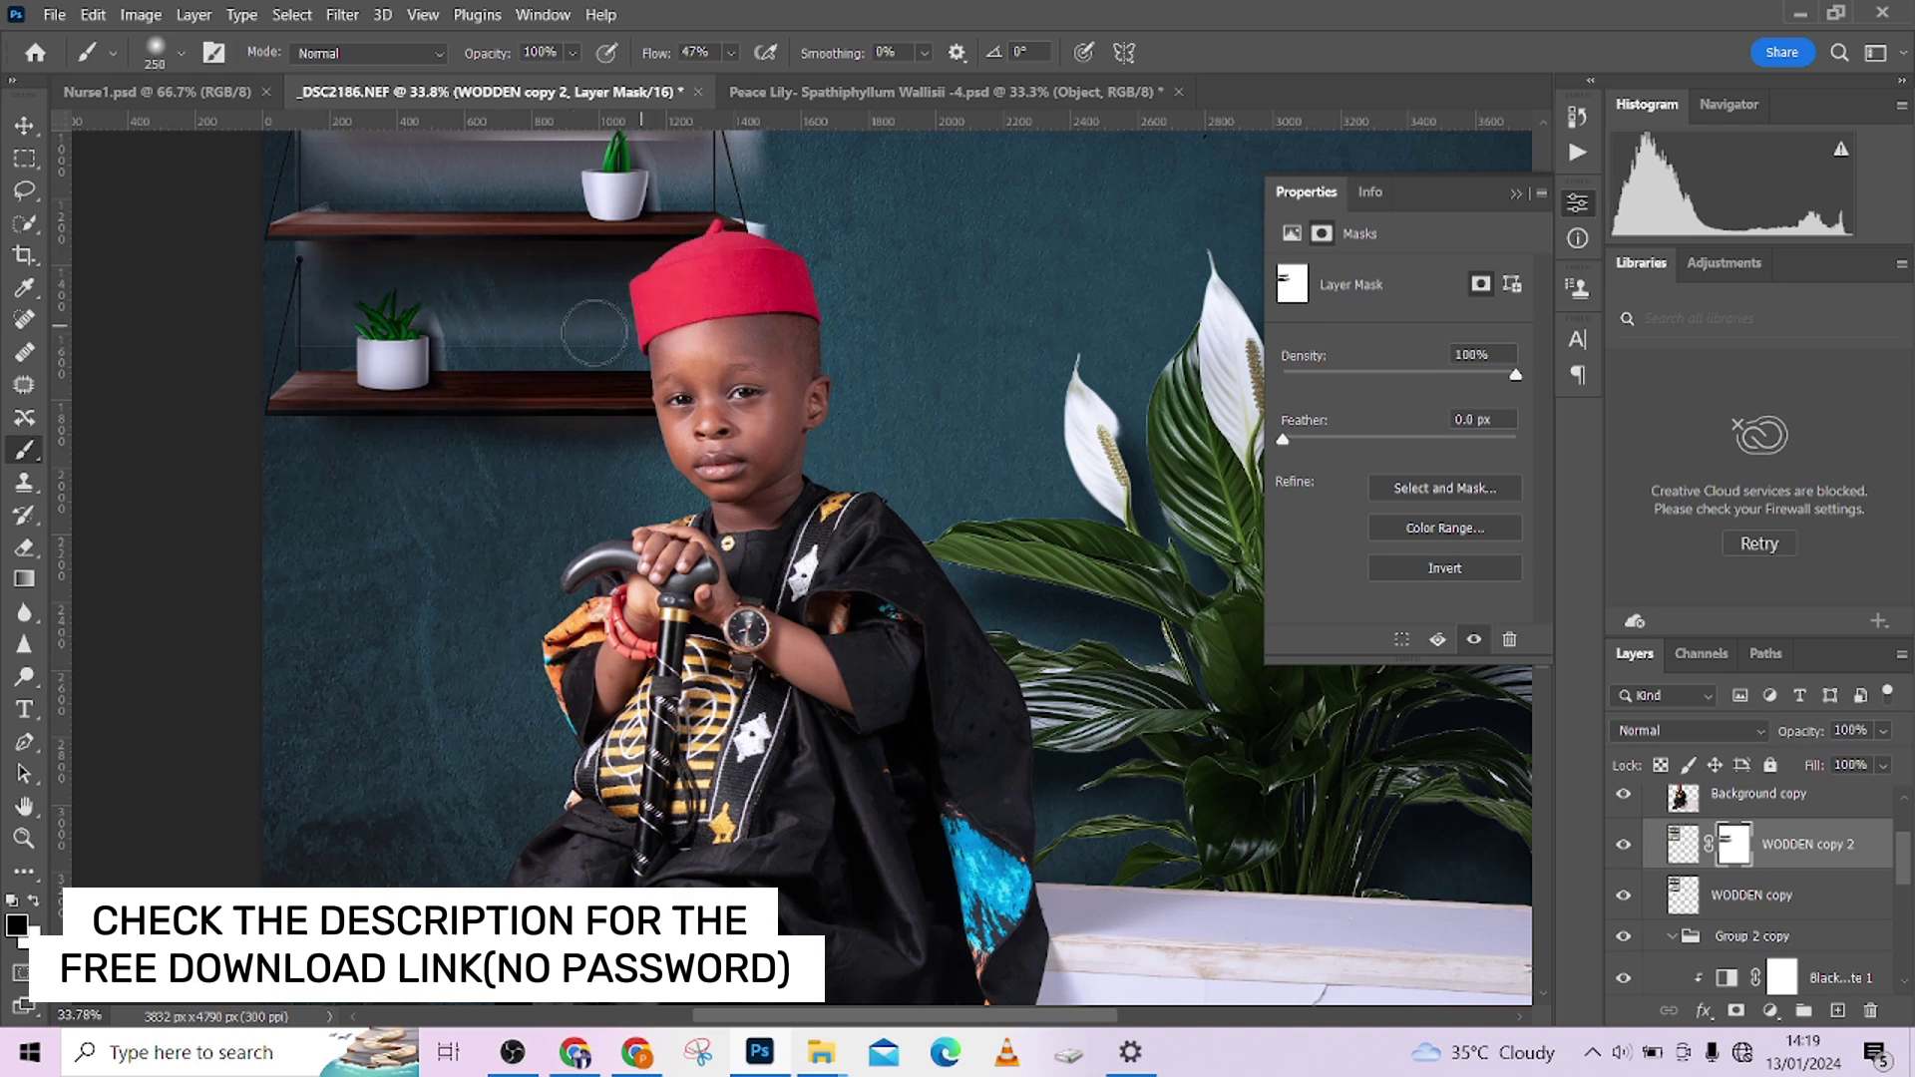
Paint white with a smaller brush on the WODDEN copy 2 mask to restore the potted plant on the lowest shelf.
key(x)
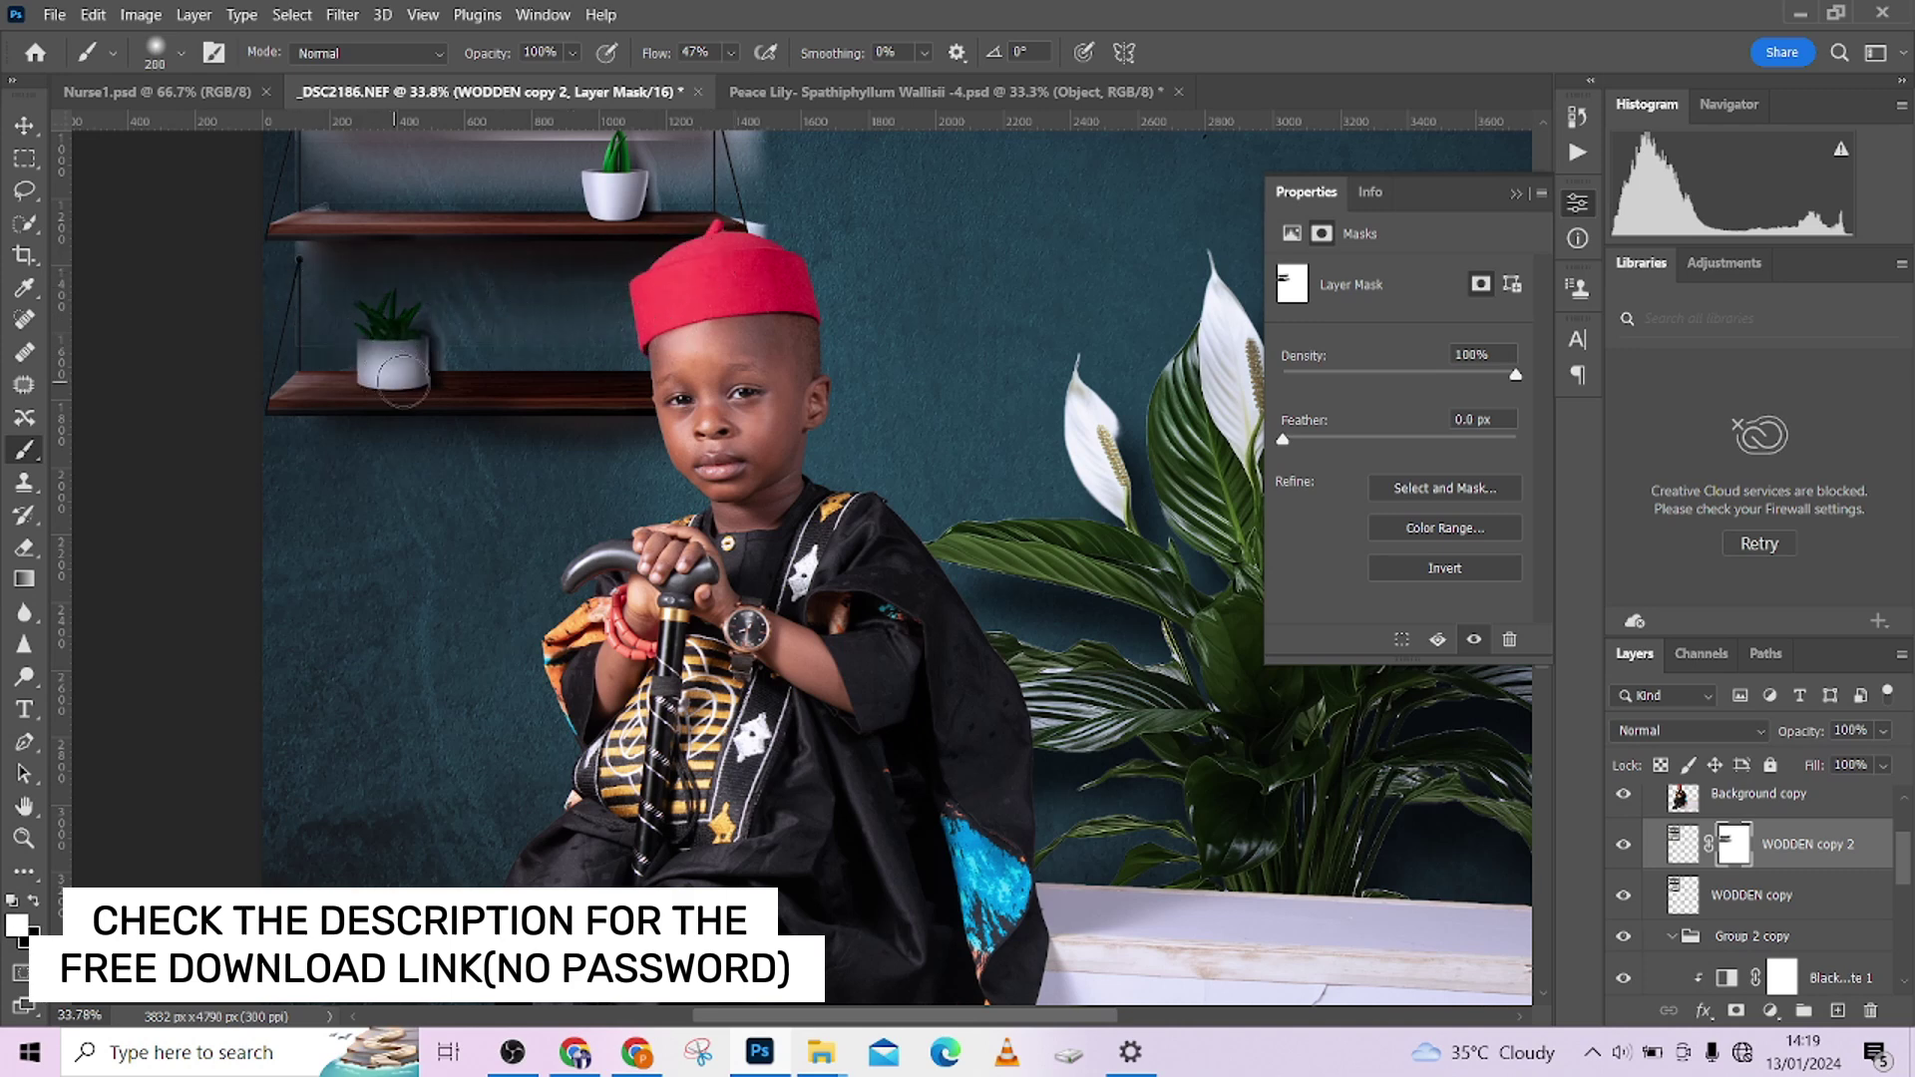
key(bracketleft)
key(bracketleft)
key(bracketleft)
mouse_move(374, 316)
mouse_down()
mouse_move(372, 372)
mouse_move(399, 354)
mouse_move(416, 373)
mouse_up()
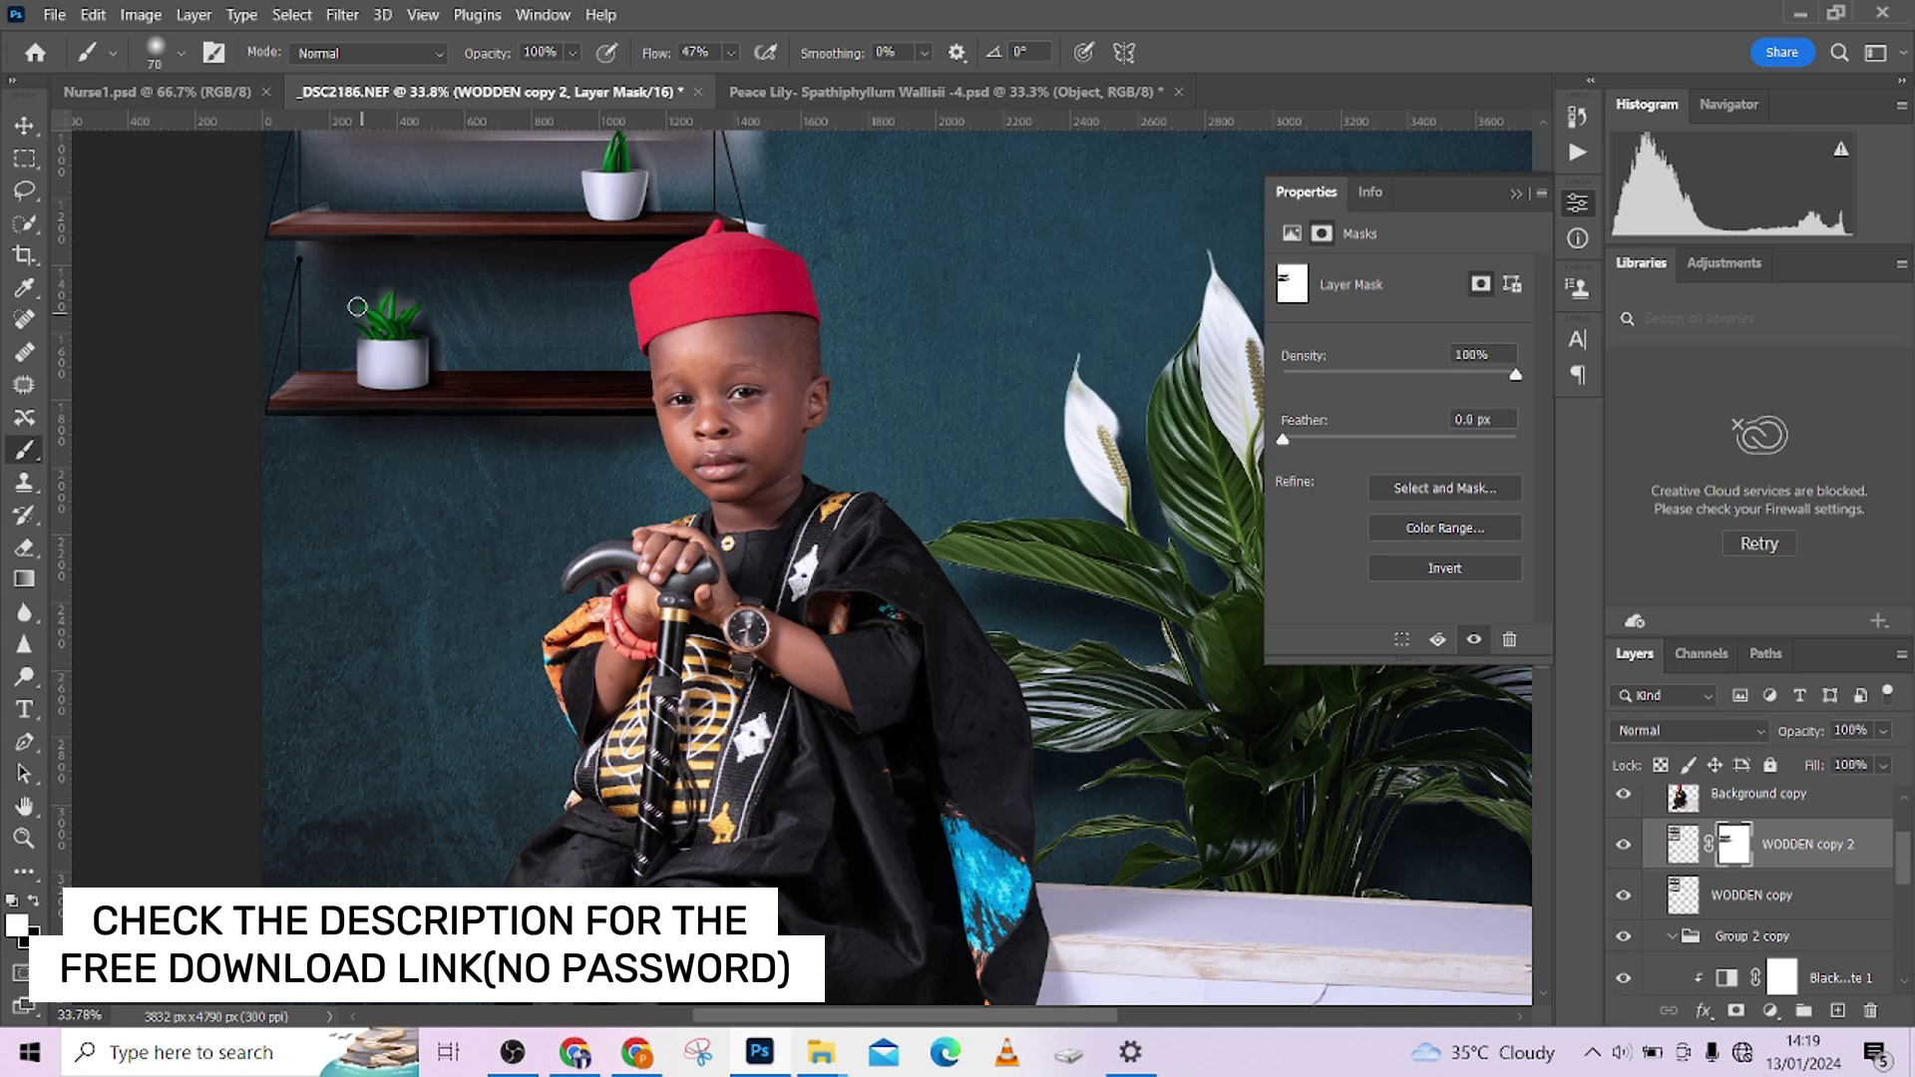
Paint black on the WODDEN copy 2 mask to hide the white glow at the left end between the second and third shelves.
key(x)
drag(462, 375, 488, 648)
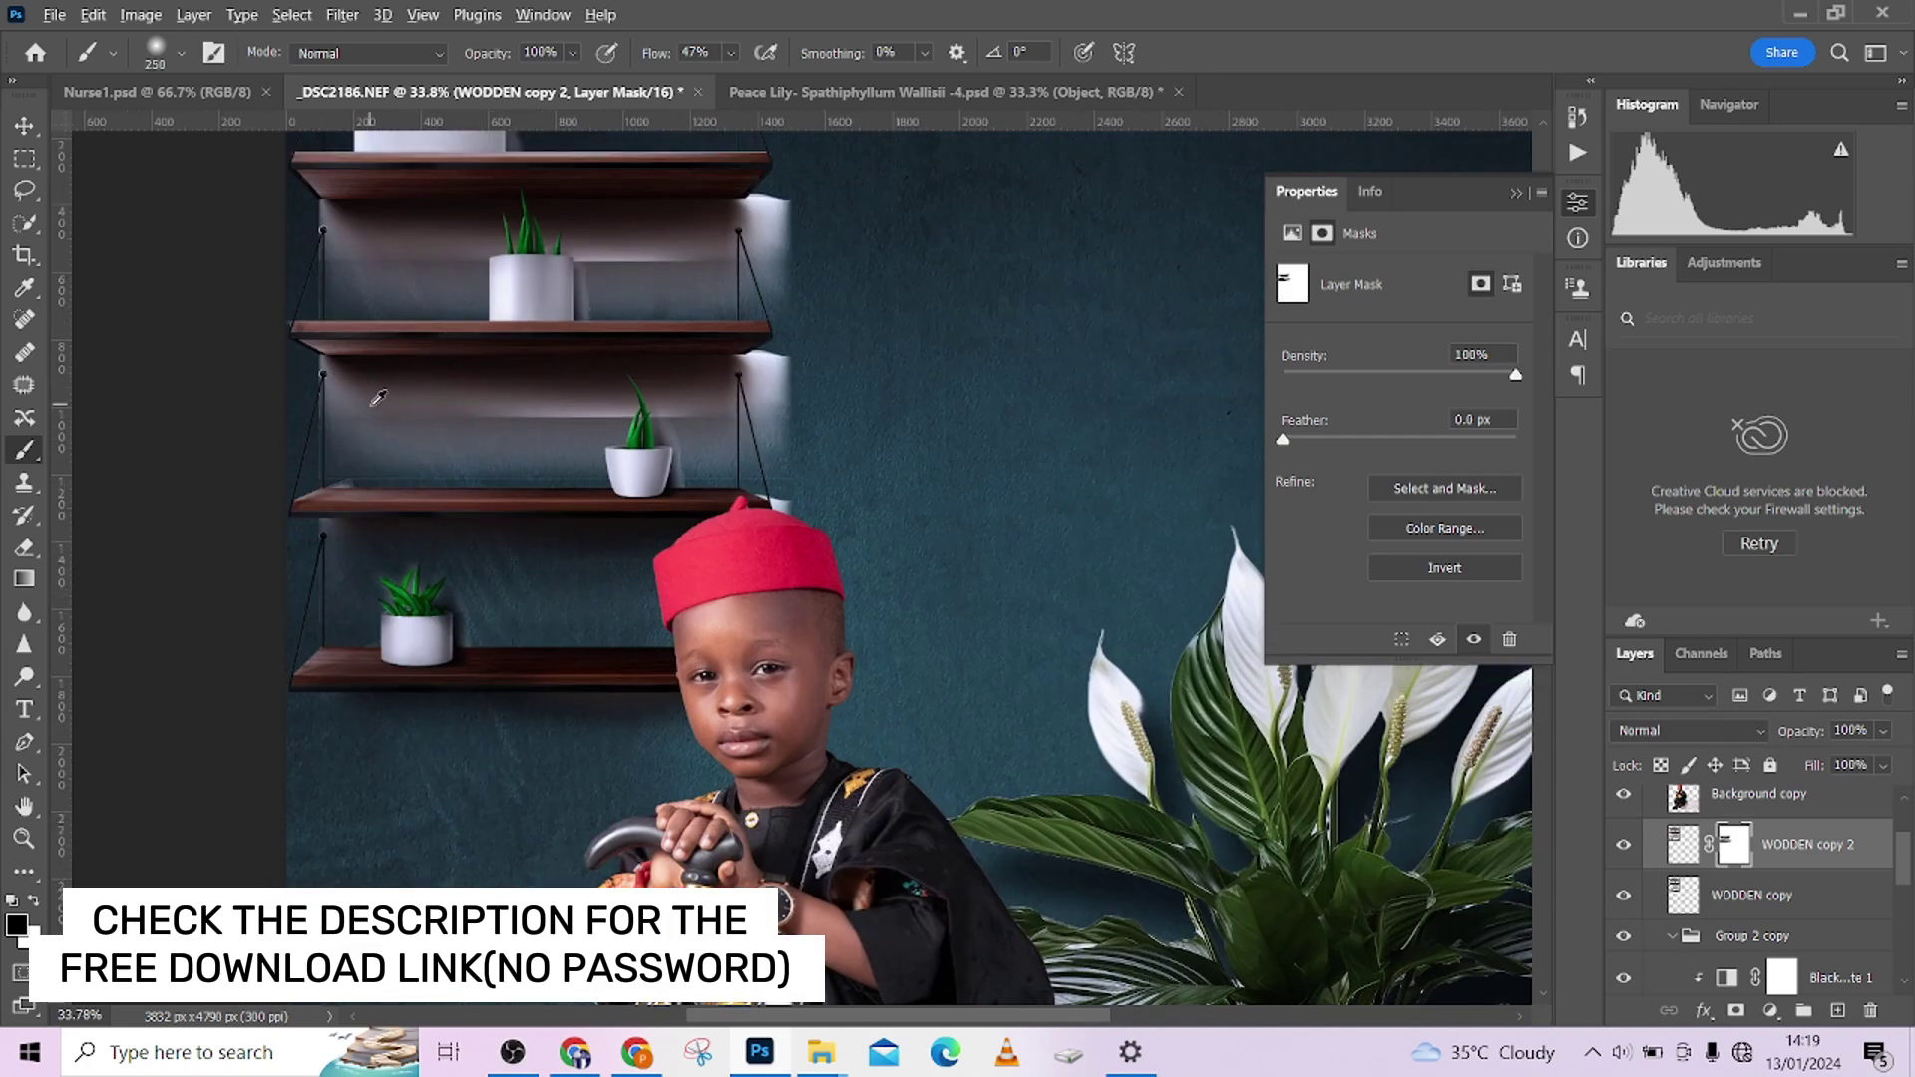
mouse_move(359, 399)
mouse_down()
mouse_move(565, 412)
mouse_move(324, 413)
mouse_move(307, 390)
mouse_move(372, 427)
mouse_up()
key(bracketleft)
key(bracketleft)
key(bracketleft)
key(bracketleft)
key(bracketleft)
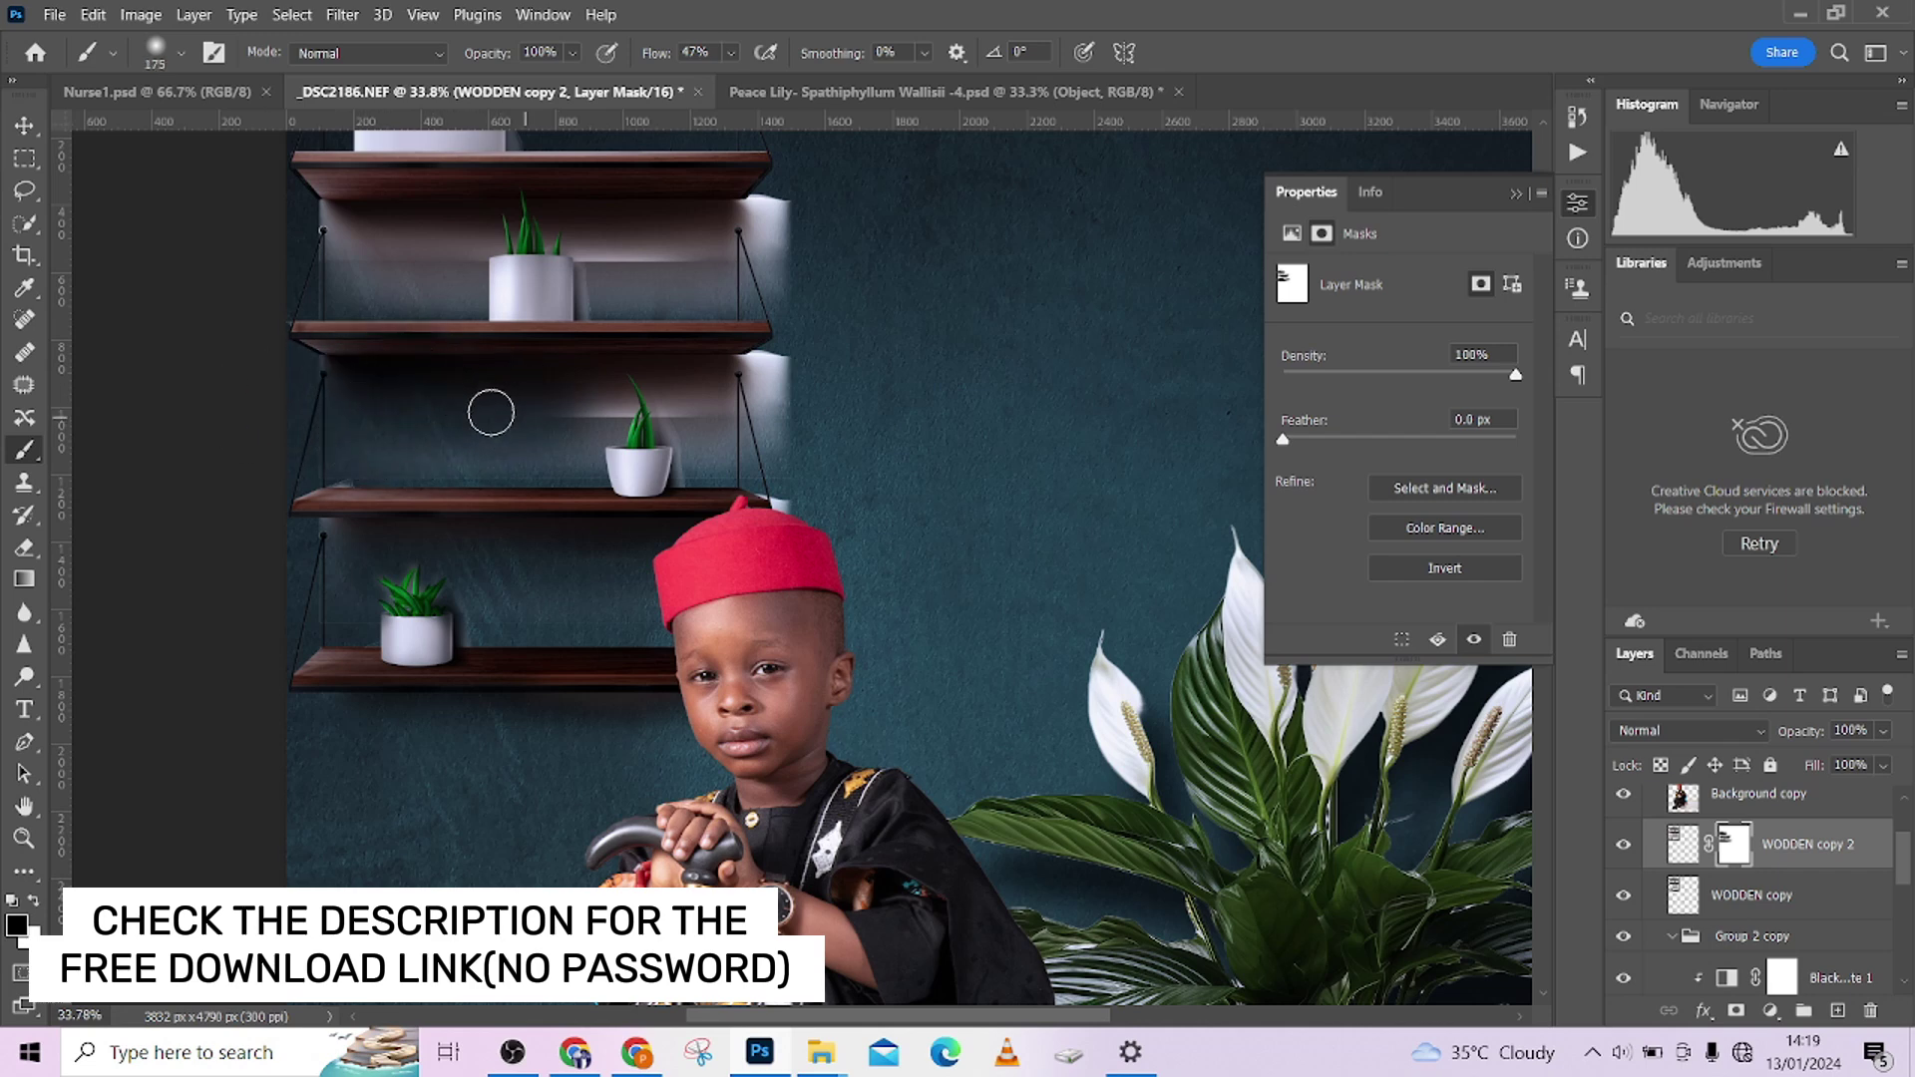
Mask out the remaining glow around the third shelf's potted plant and right-hand cord, varying the brush size.
mouse_move(773, 399)
mouse_down()
mouse_move(781, 354)
mouse_move(780, 430)
mouse_move(692, 381)
mouse_move(812, 373)
mouse_move(752, 371)
mouse_up()
key(bracketleft)
key(bracketleft)
key(bracketleft)
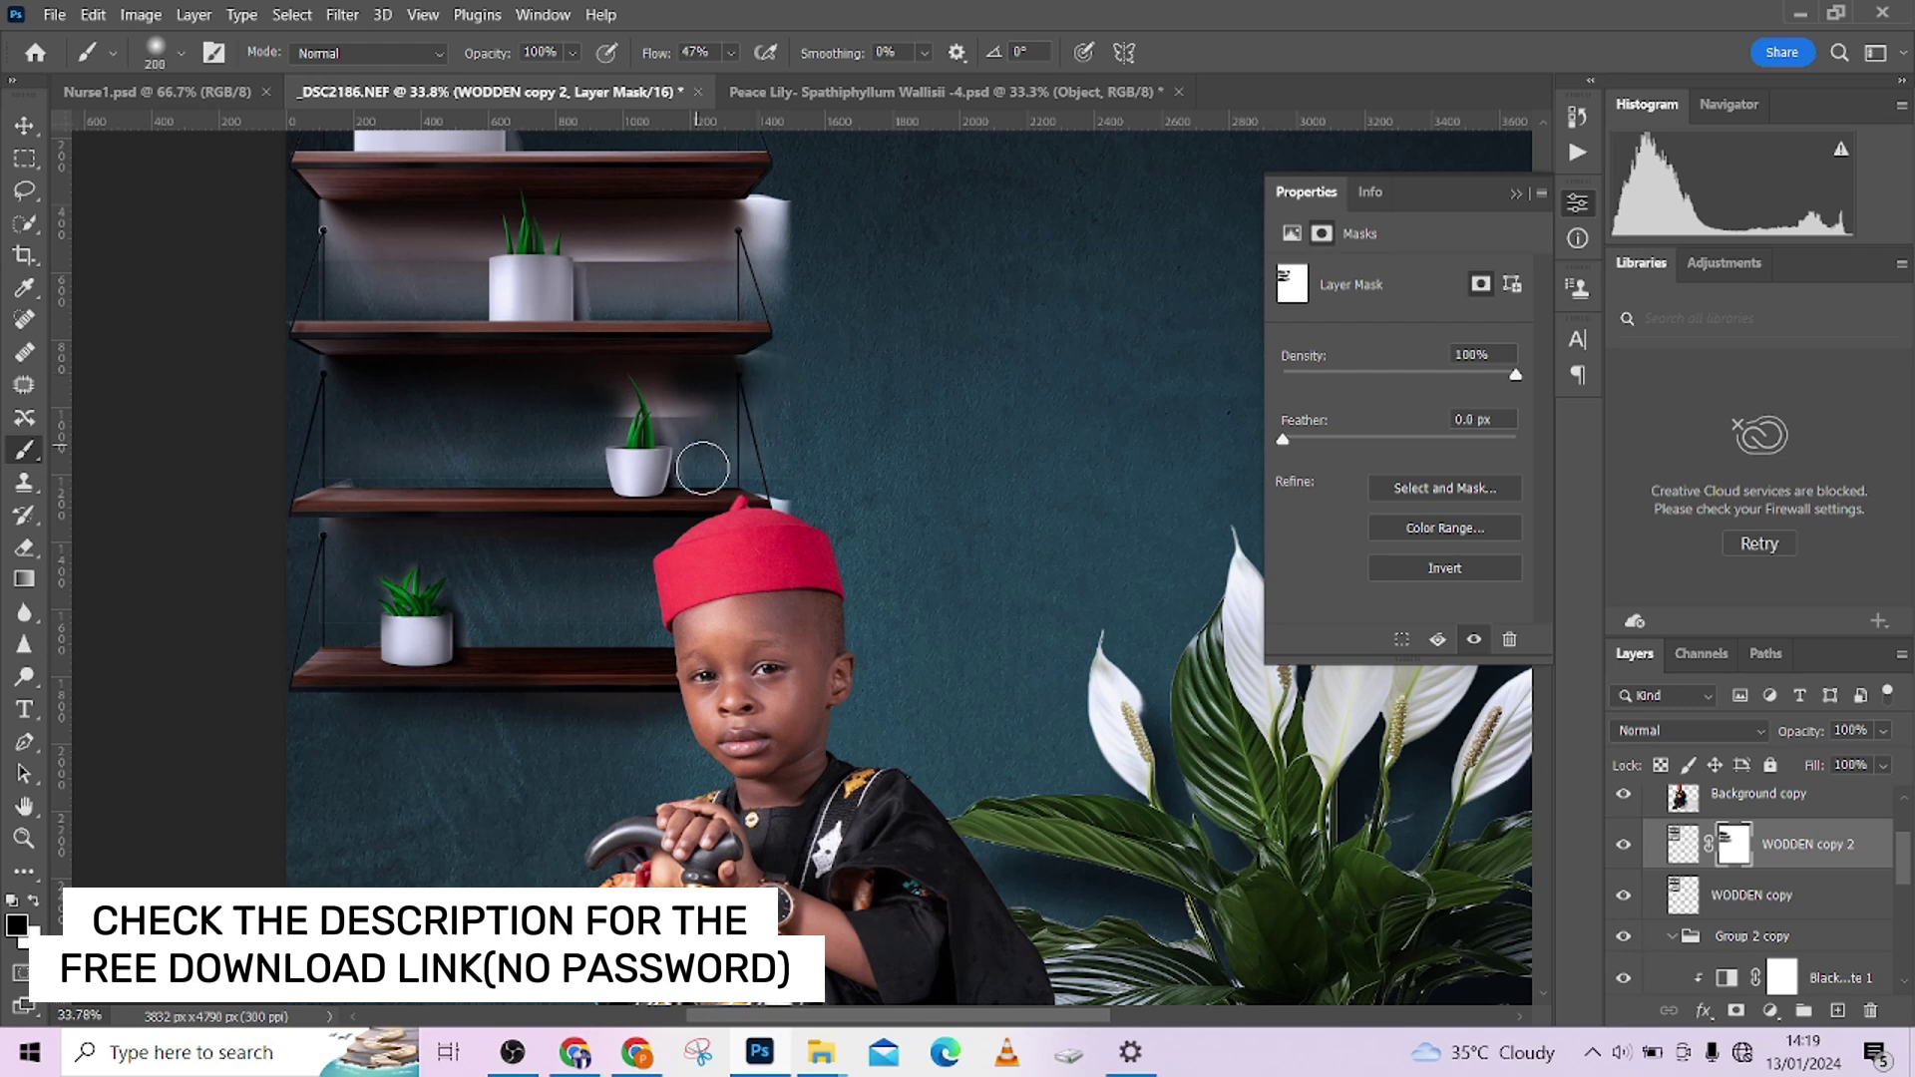
mouse_move(697, 461)
mouse_down()
mouse_move(663, 411)
mouse_move(698, 424)
mouse_up()
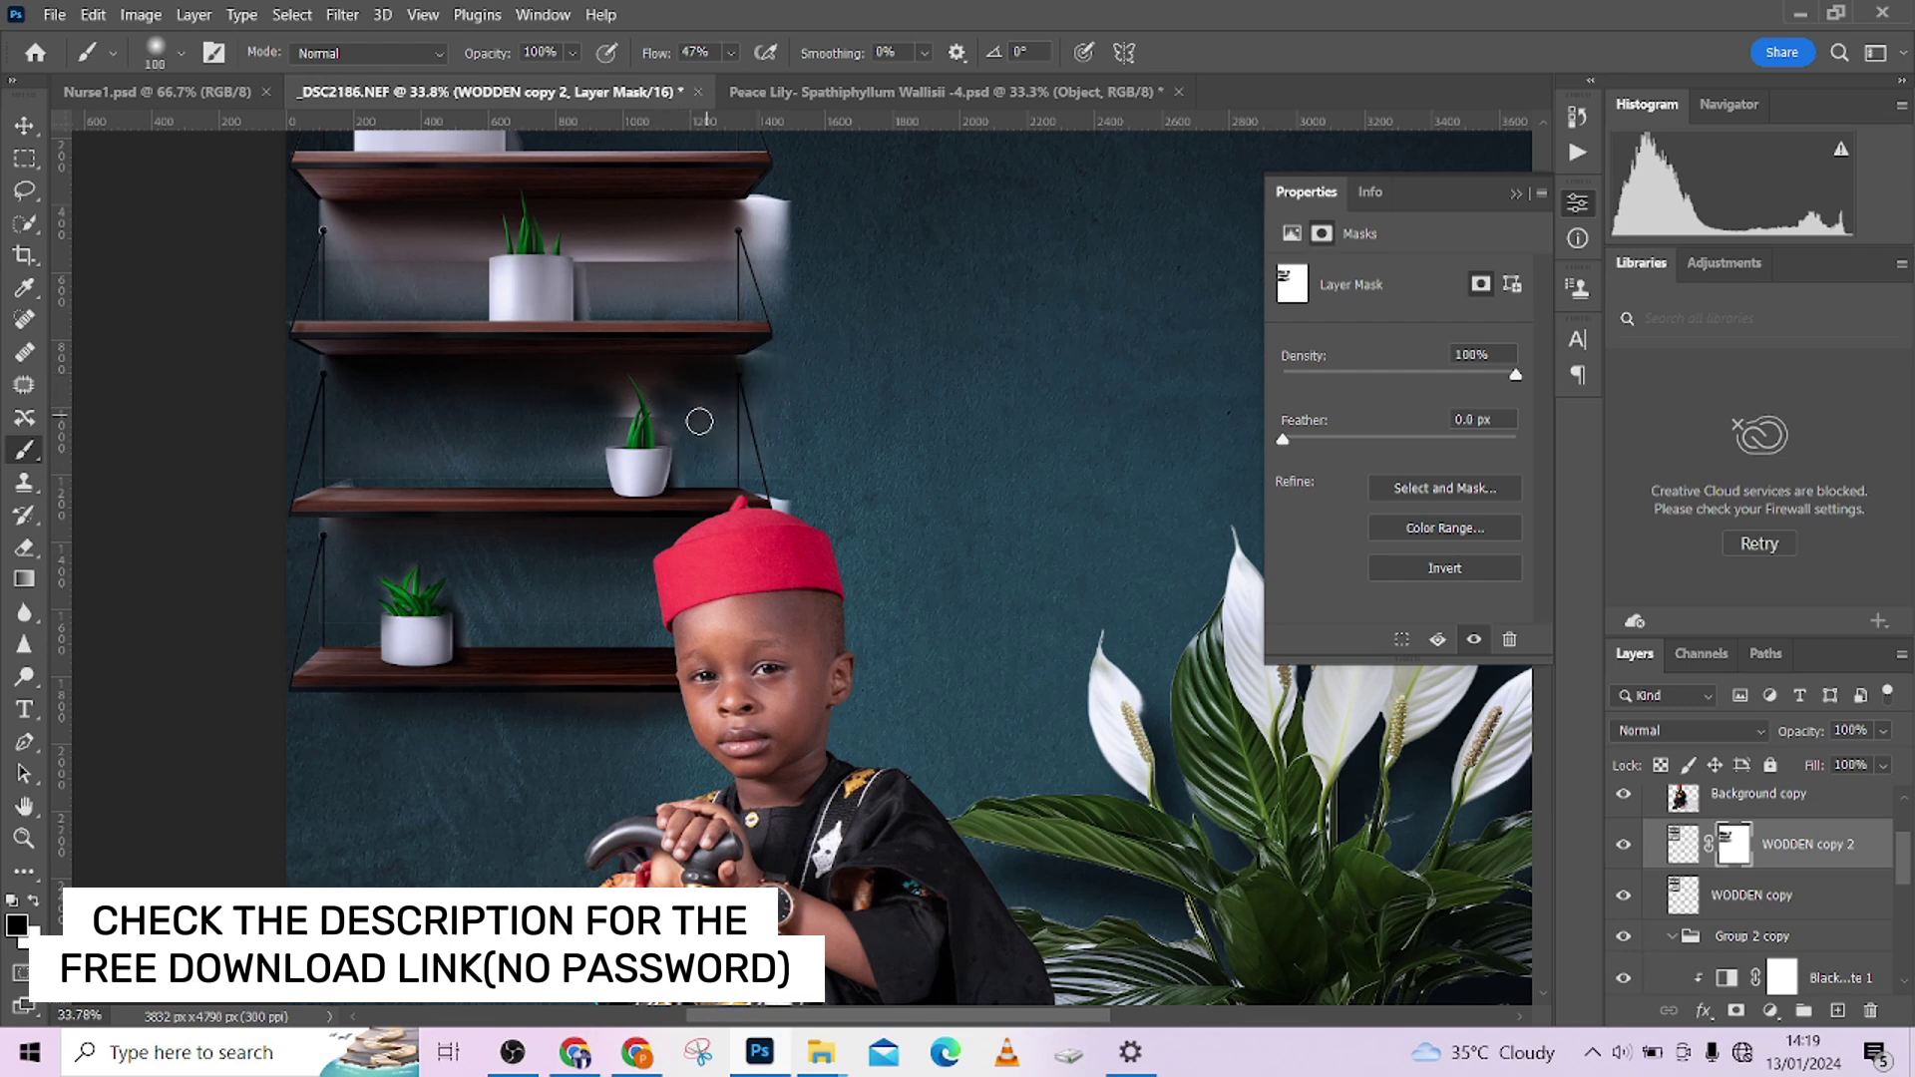
key(bracketright)
key(bracketright)
key(bracketright)
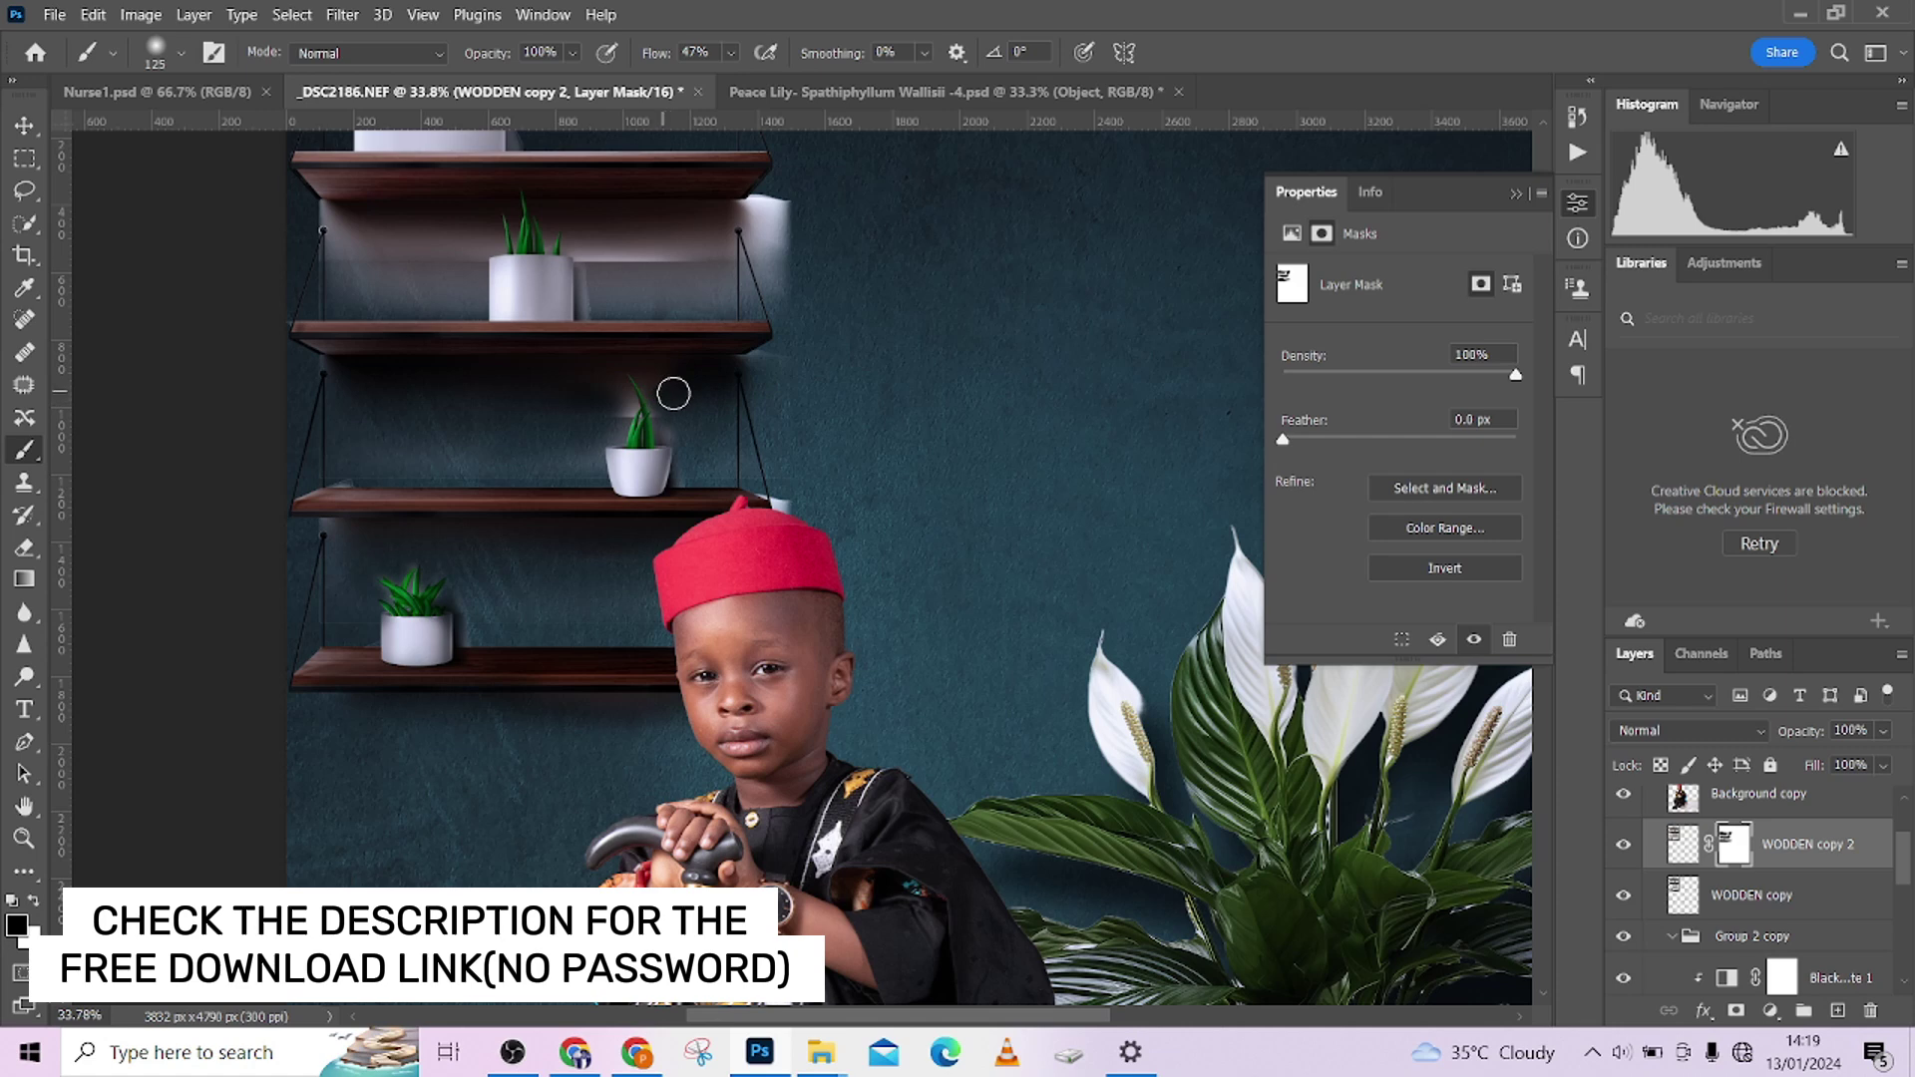
key(bracketleft)
key(bracketleft)
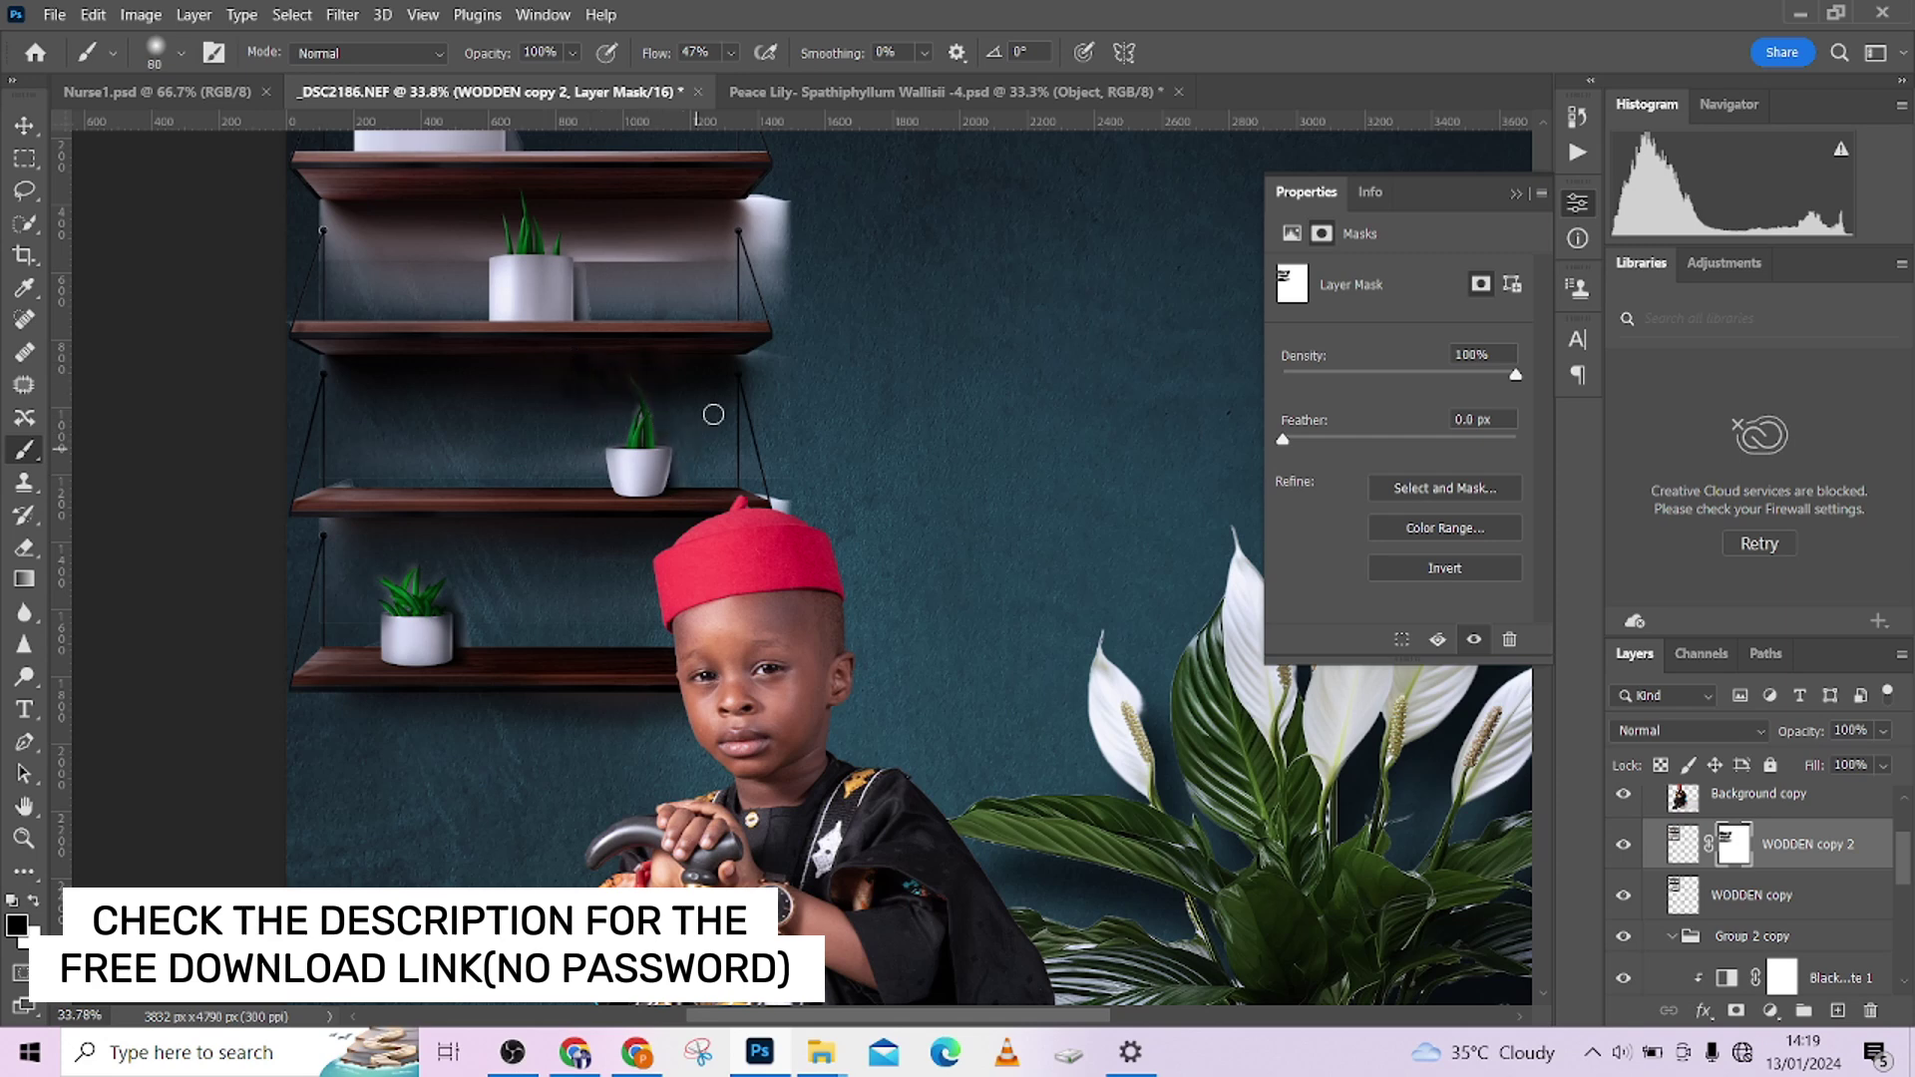
Paint black with a larger brush on the WODDEN copy 2 mask to hide the glow at the right end between the top two shelves.
scroll(688, 438, up, 3)
key(bracketright)
key(bracketright)
key(bracketright)
key(bracketright)
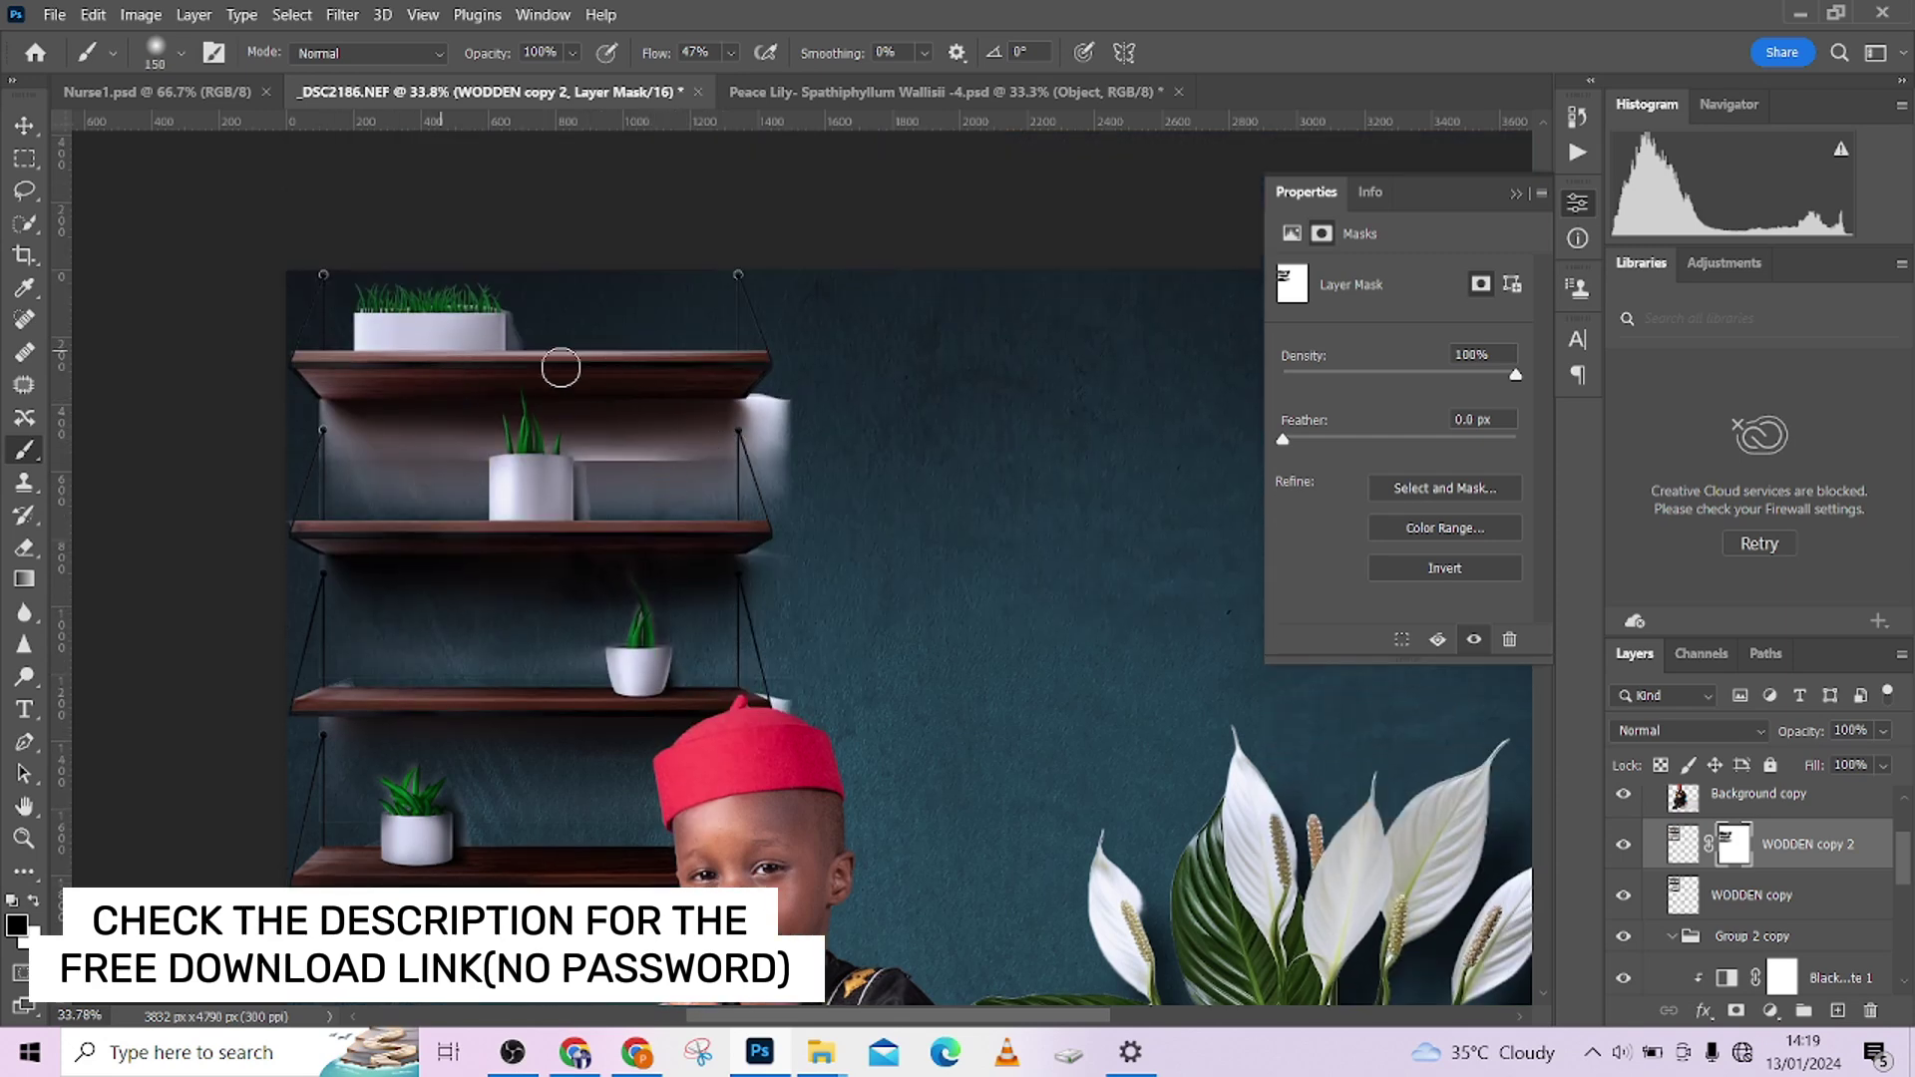
key(bracketright)
key(bracketright)
mouse_move(773, 414)
mouse_down()
mouse_move(784, 461)
mouse_move(731, 418)
mouse_move(752, 436)
mouse_up()
Mask out the glow behind the second shelf's potted plant, using a 500 px brush for the broad area and 250 and 175 px brushes for the rest.
key(bracketright)
key(bracketright)
key(bracketright)
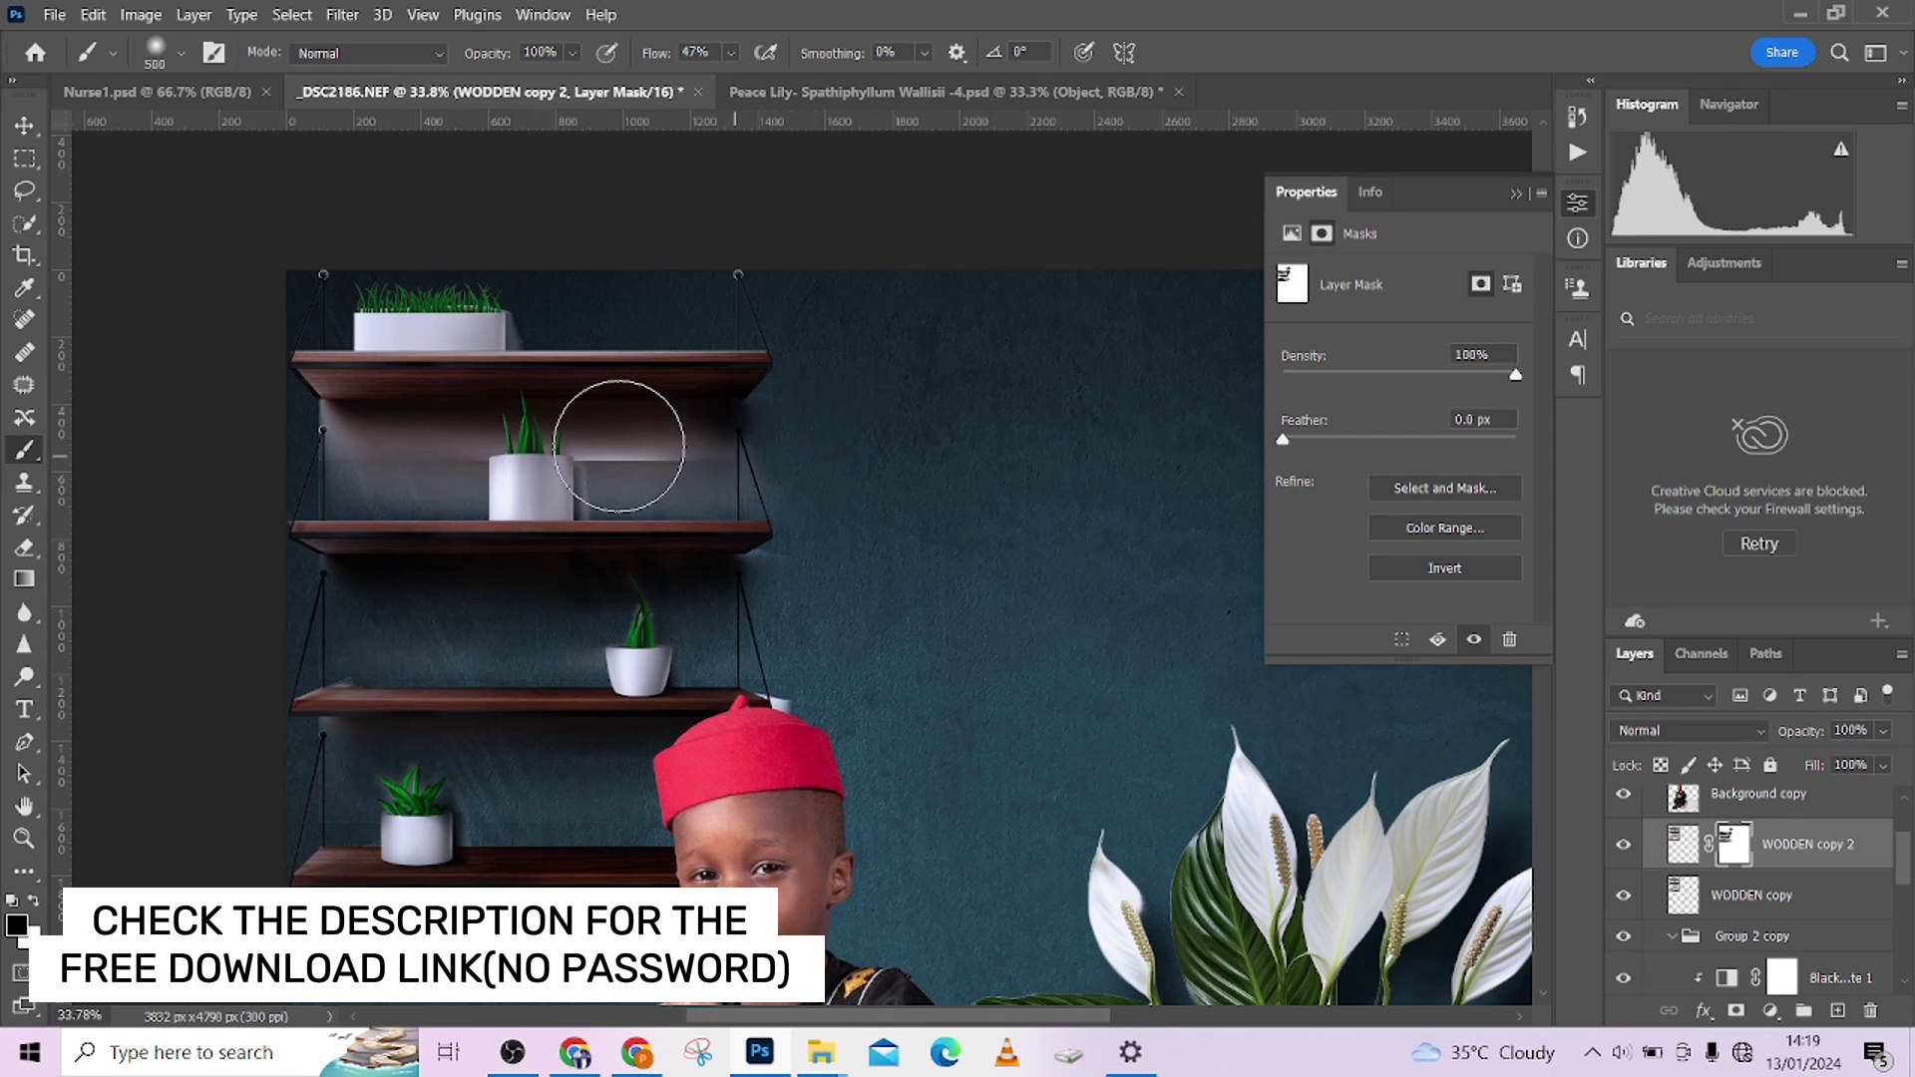
mouse_move(618, 446)
mouse_down()
mouse_move(760, 462)
mouse_move(598, 495)
mouse_up()
key(bracketleft)
key(bracketleft)
key(bracketleft)
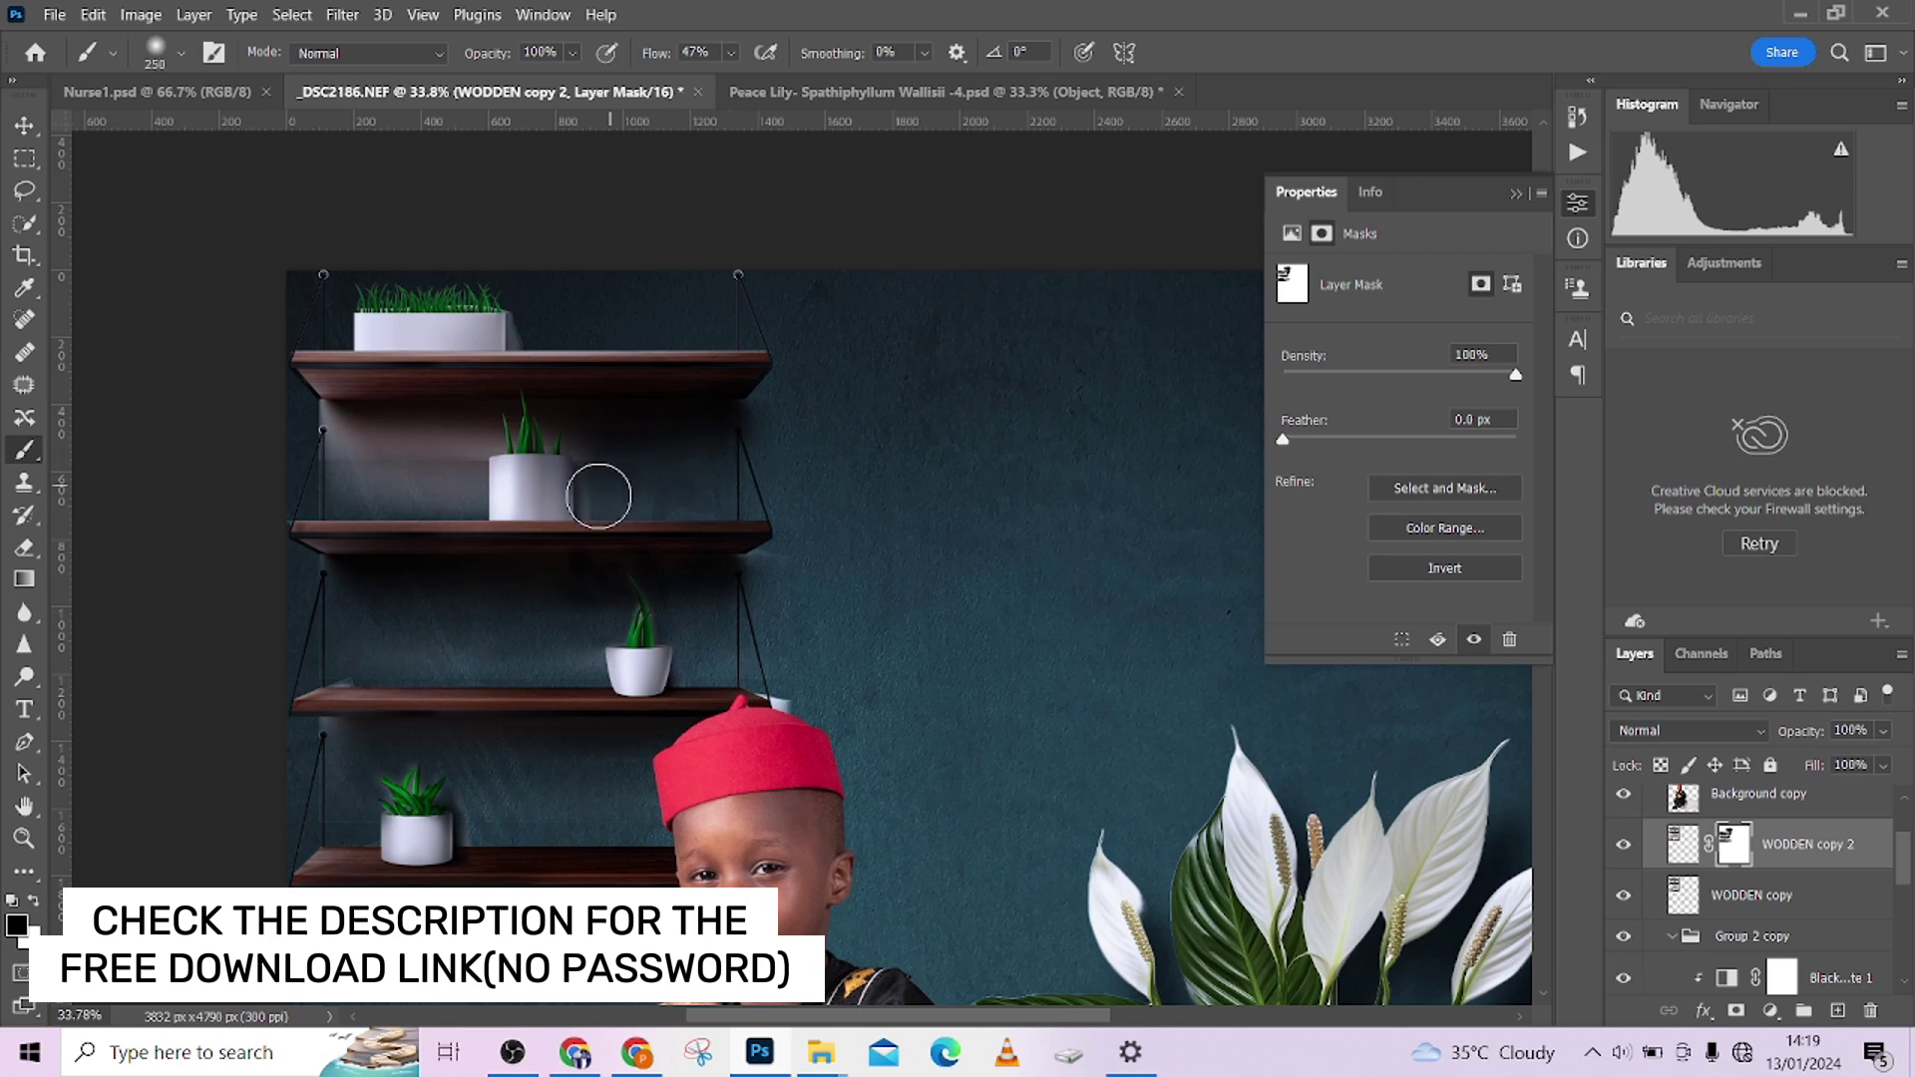
mouse_move(458, 444)
mouse_down()
mouse_move(326, 454)
mouse_move(280, 417)
mouse_move(356, 423)
mouse_move(377, 484)
mouse_up()
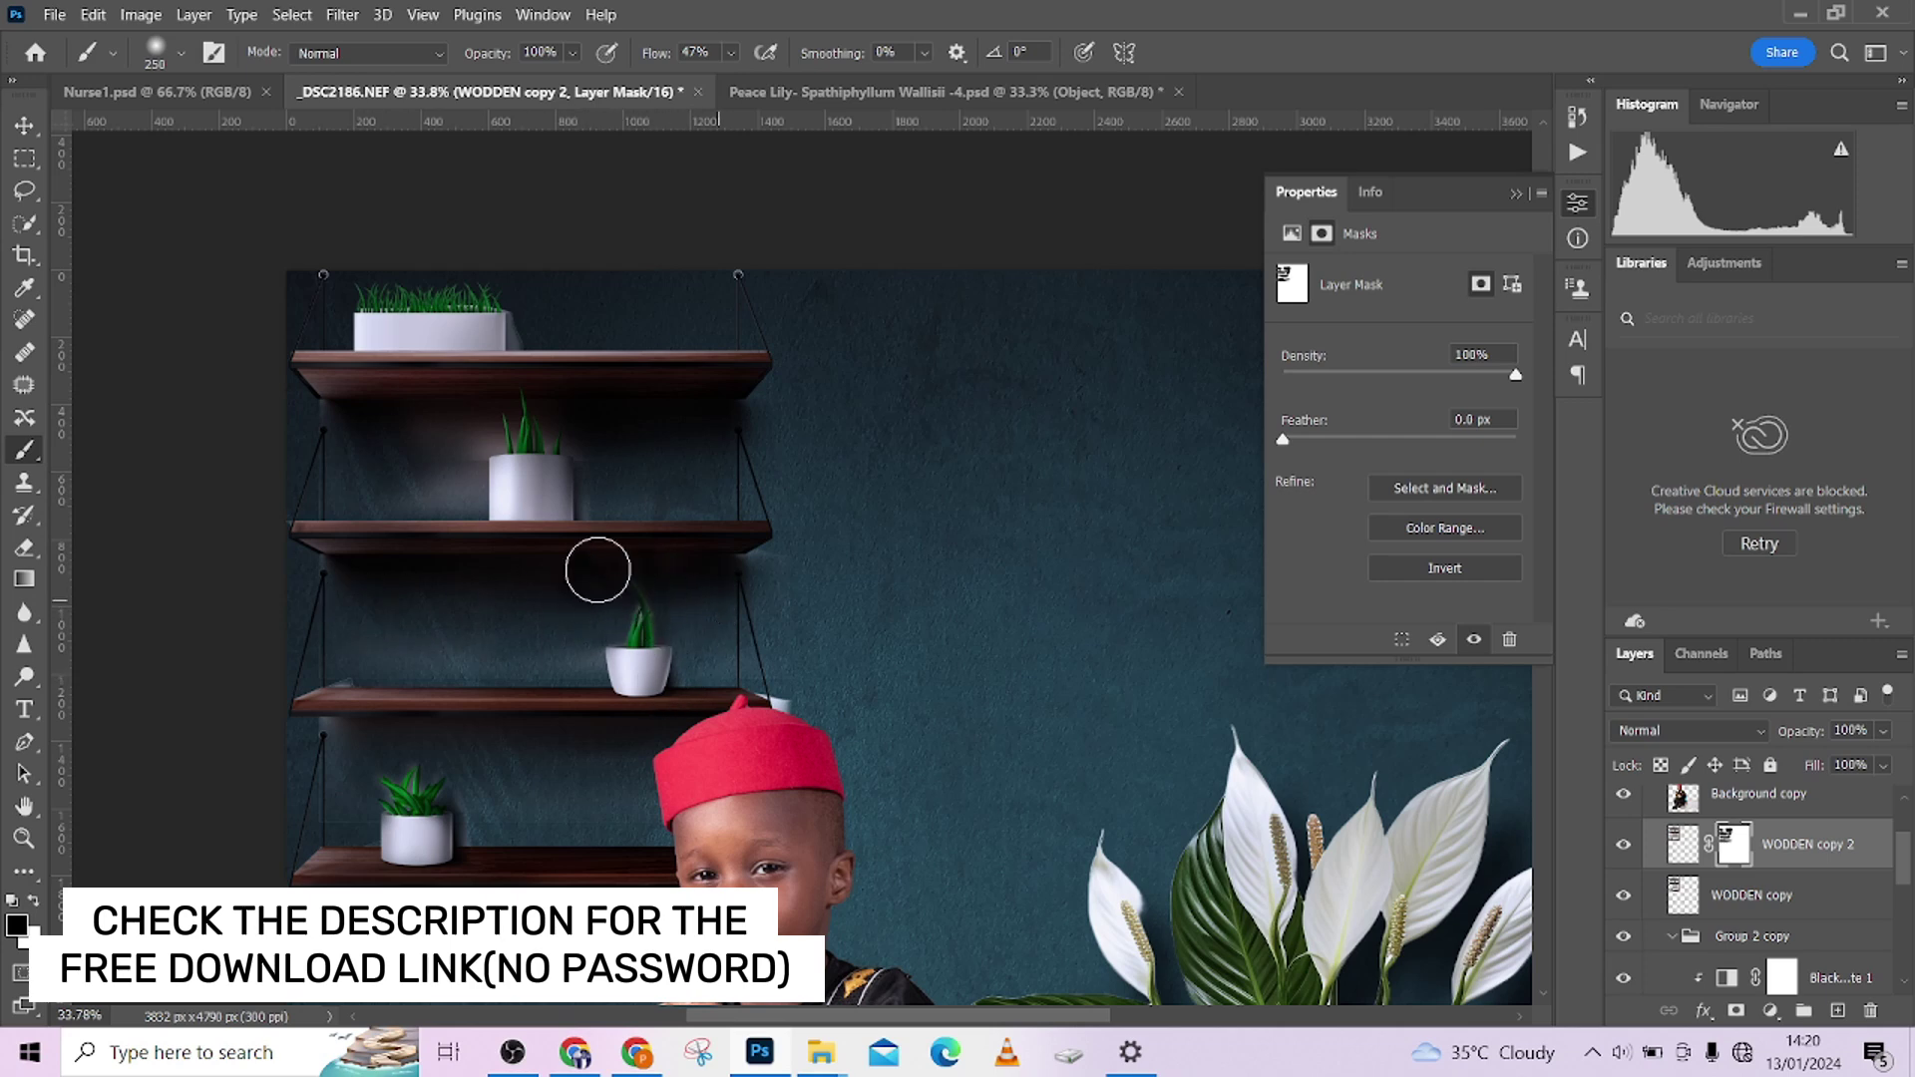
mouse_move(338, 419)
mouse_down()
mouse_move(454, 427)
mouse_move(424, 447)
mouse_move(432, 484)
mouse_move(360, 493)
mouse_move(447, 495)
mouse_move(476, 473)
mouse_move(476, 416)
mouse_move(457, 430)
mouse_move(560, 415)
mouse_up()
key(bracketleft)
key(bracketleft)
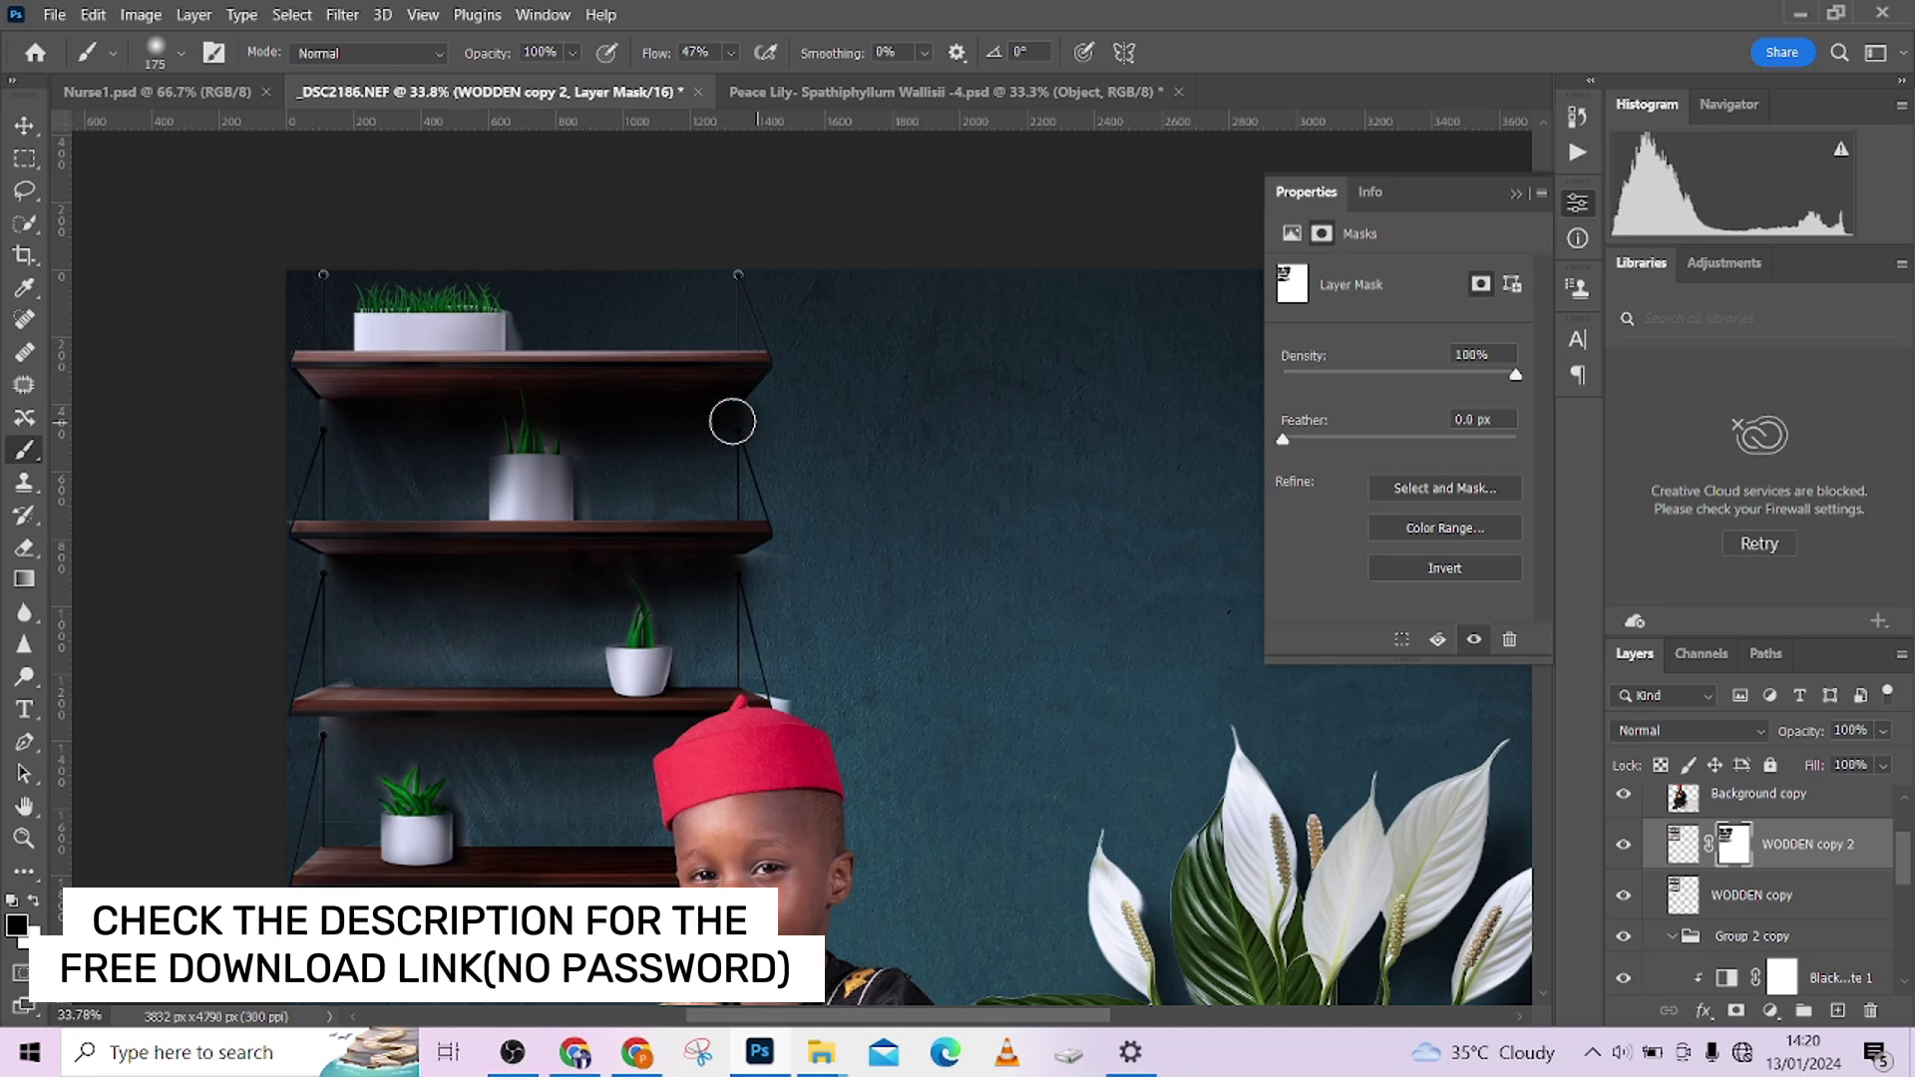
mouse_move(731, 421)
mouse_down()
mouse_move(479, 423)
mouse_move(664, 452)
mouse_up()
Set the brush flow to 22%, restore the second shelf plant's leaves with a 100 px brush, and hide the haze beside them.
key(x)
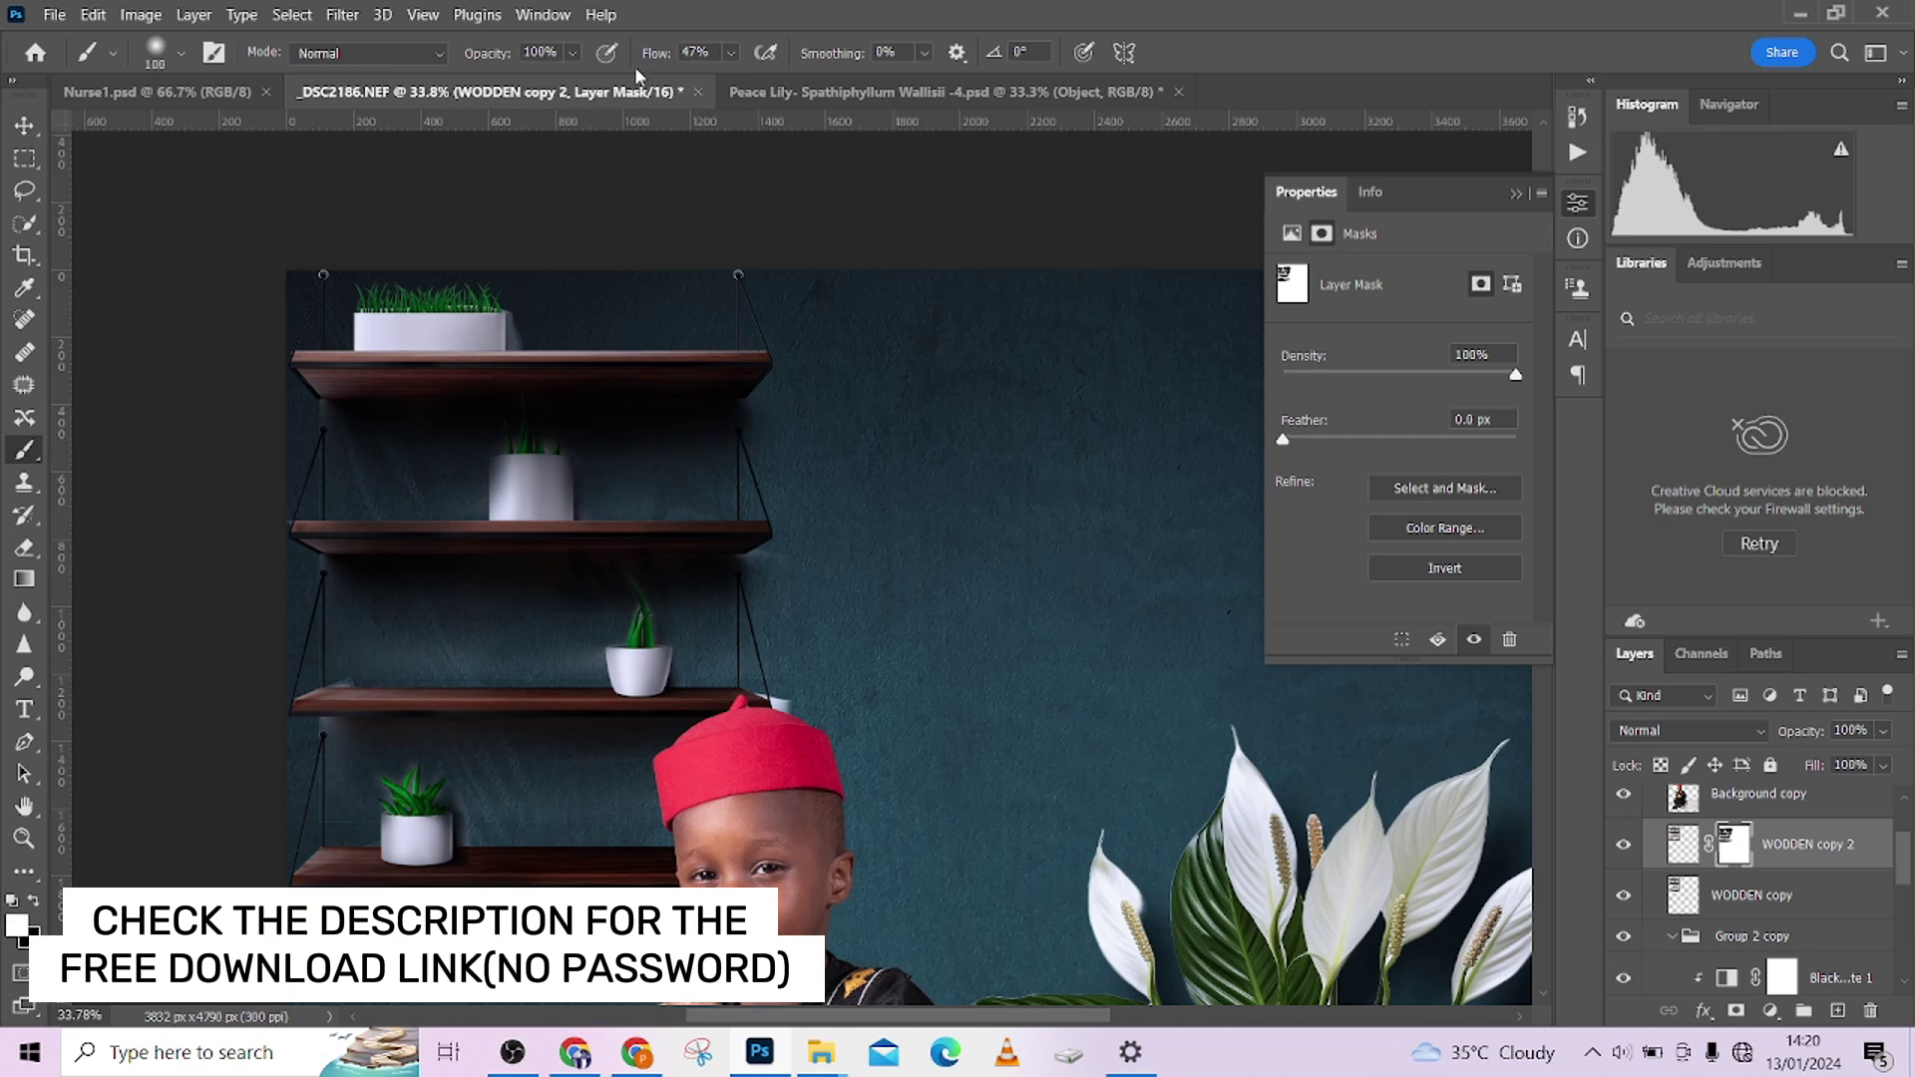
drag(661, 54, 638, 58)
drag(509, 445, 523, 410)
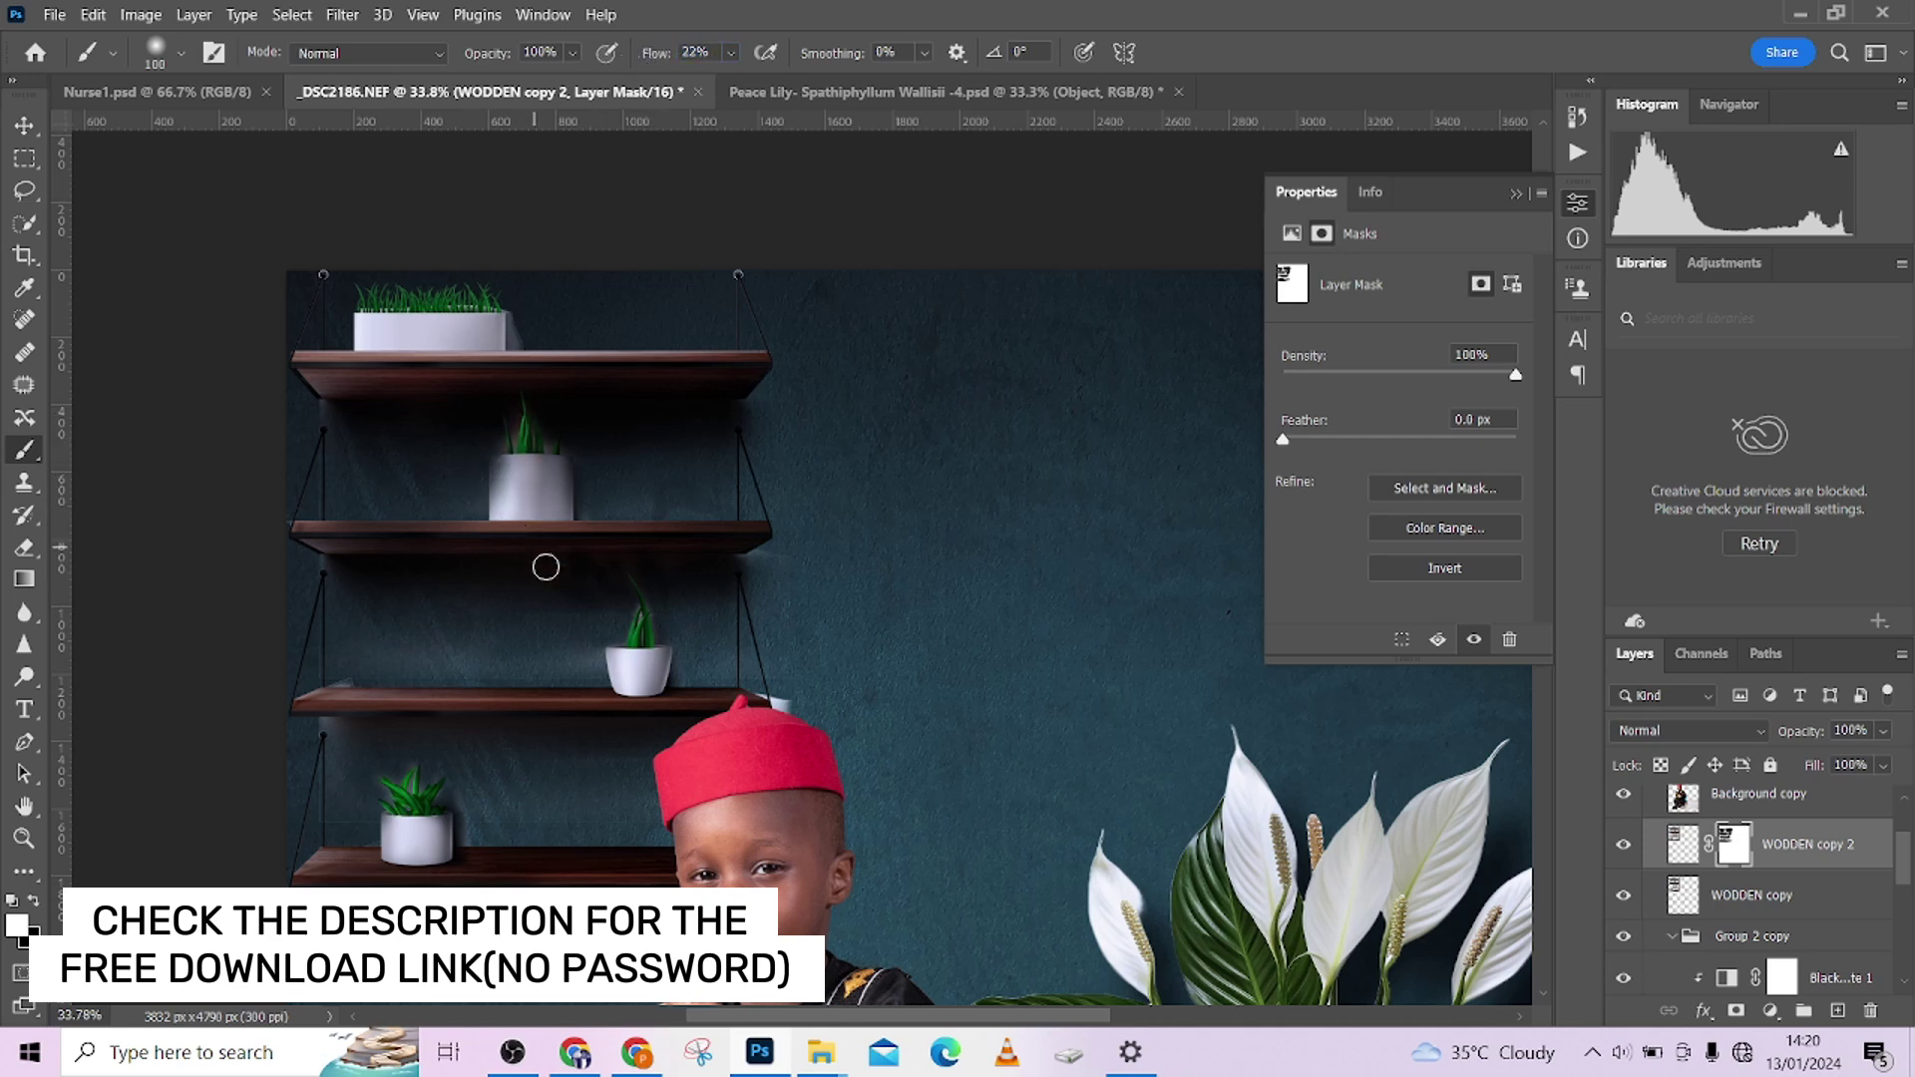
key(x)
drag(539, 384, 575, 540)
drag(556, 446, 555, 452)
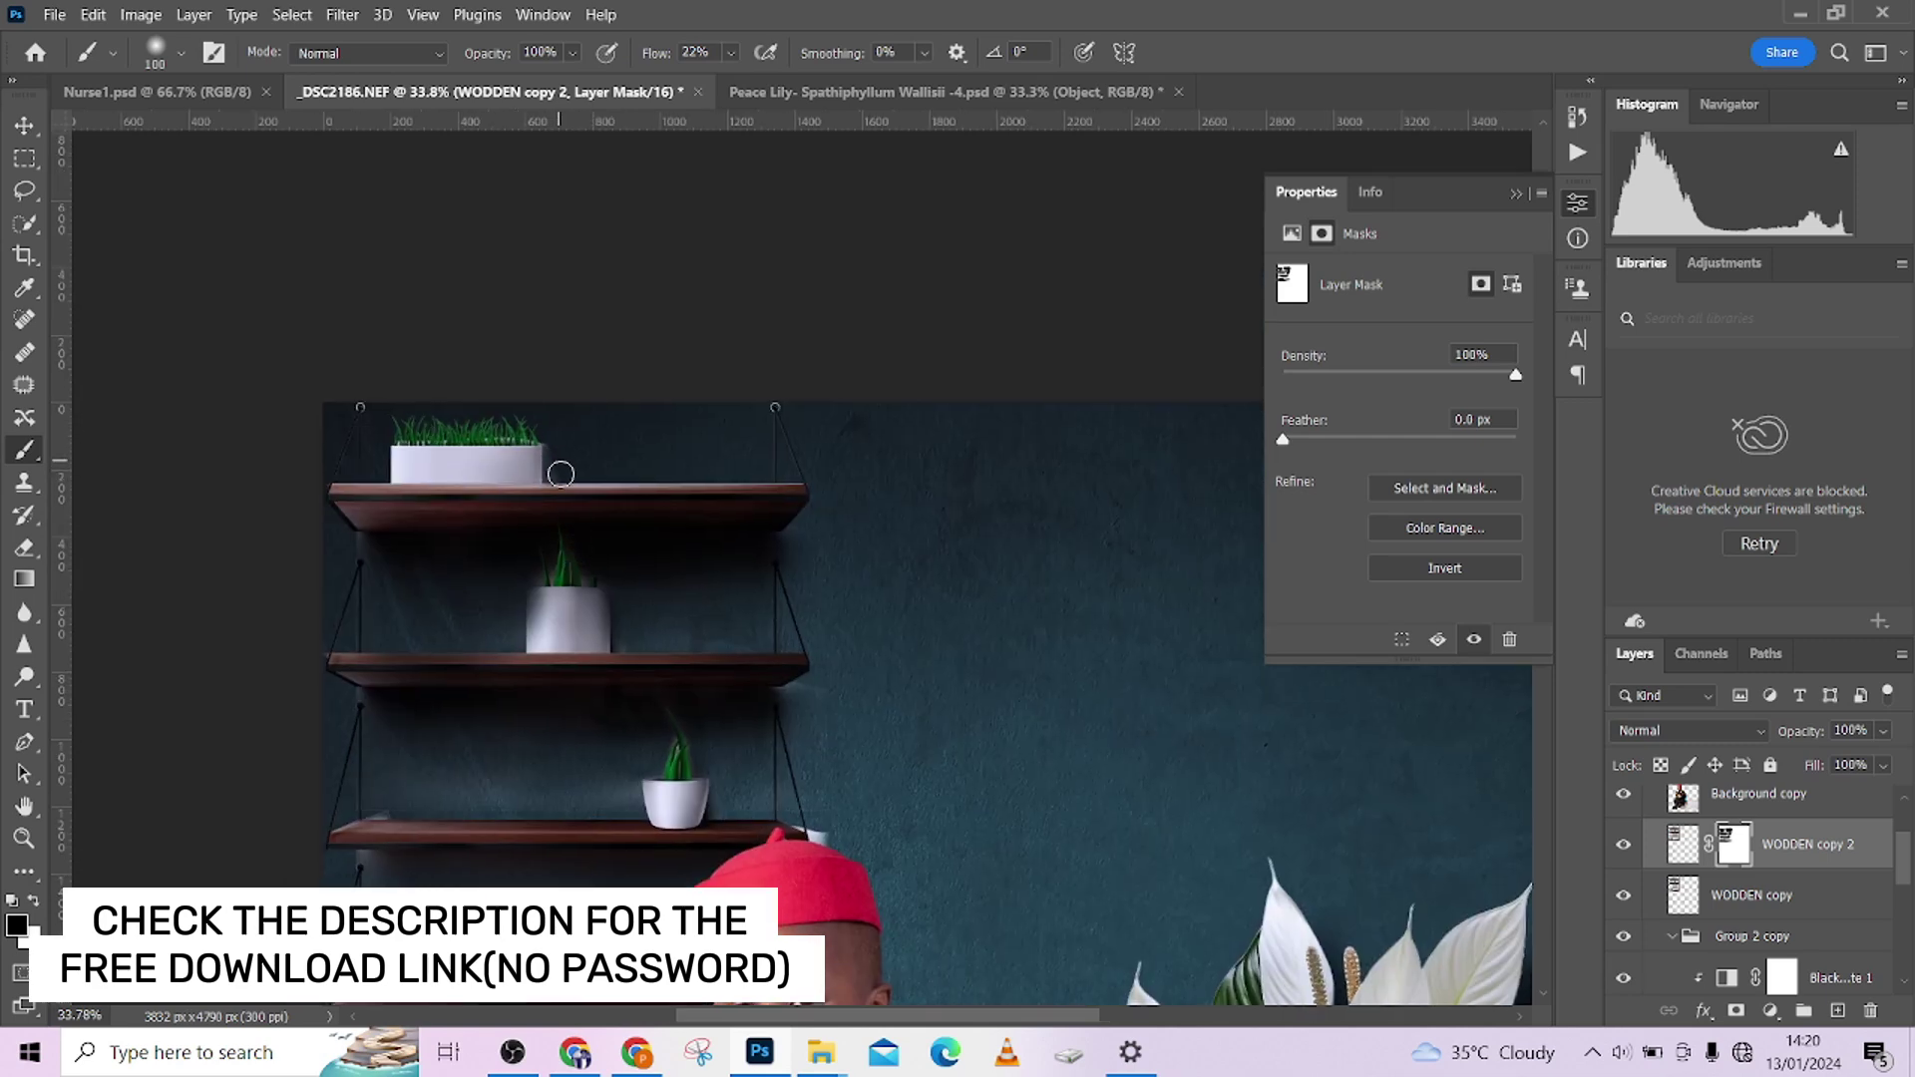
Paint white with a 69 px brush on the mask to restore the faded left side of the second shelf's pot.
scroll(609, 489, down, 5)
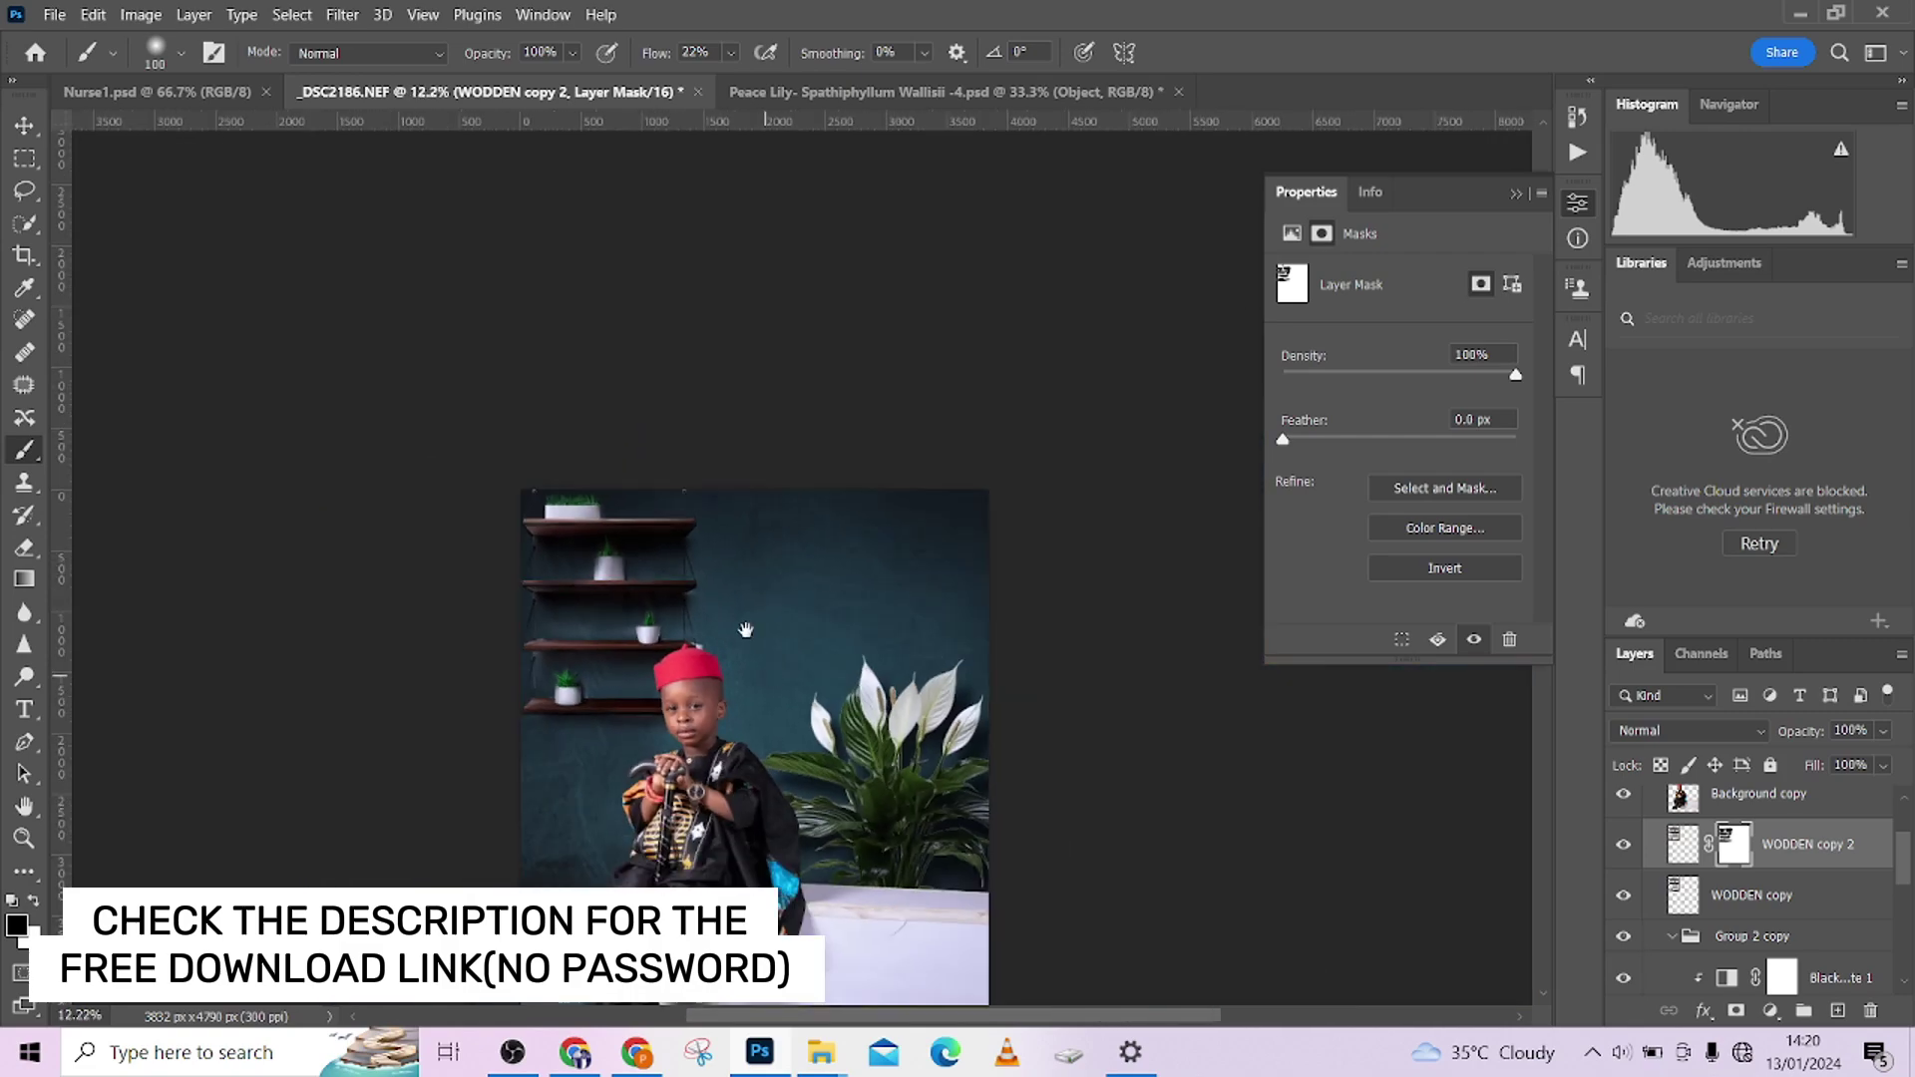
drag(746, 630, 673, 491)
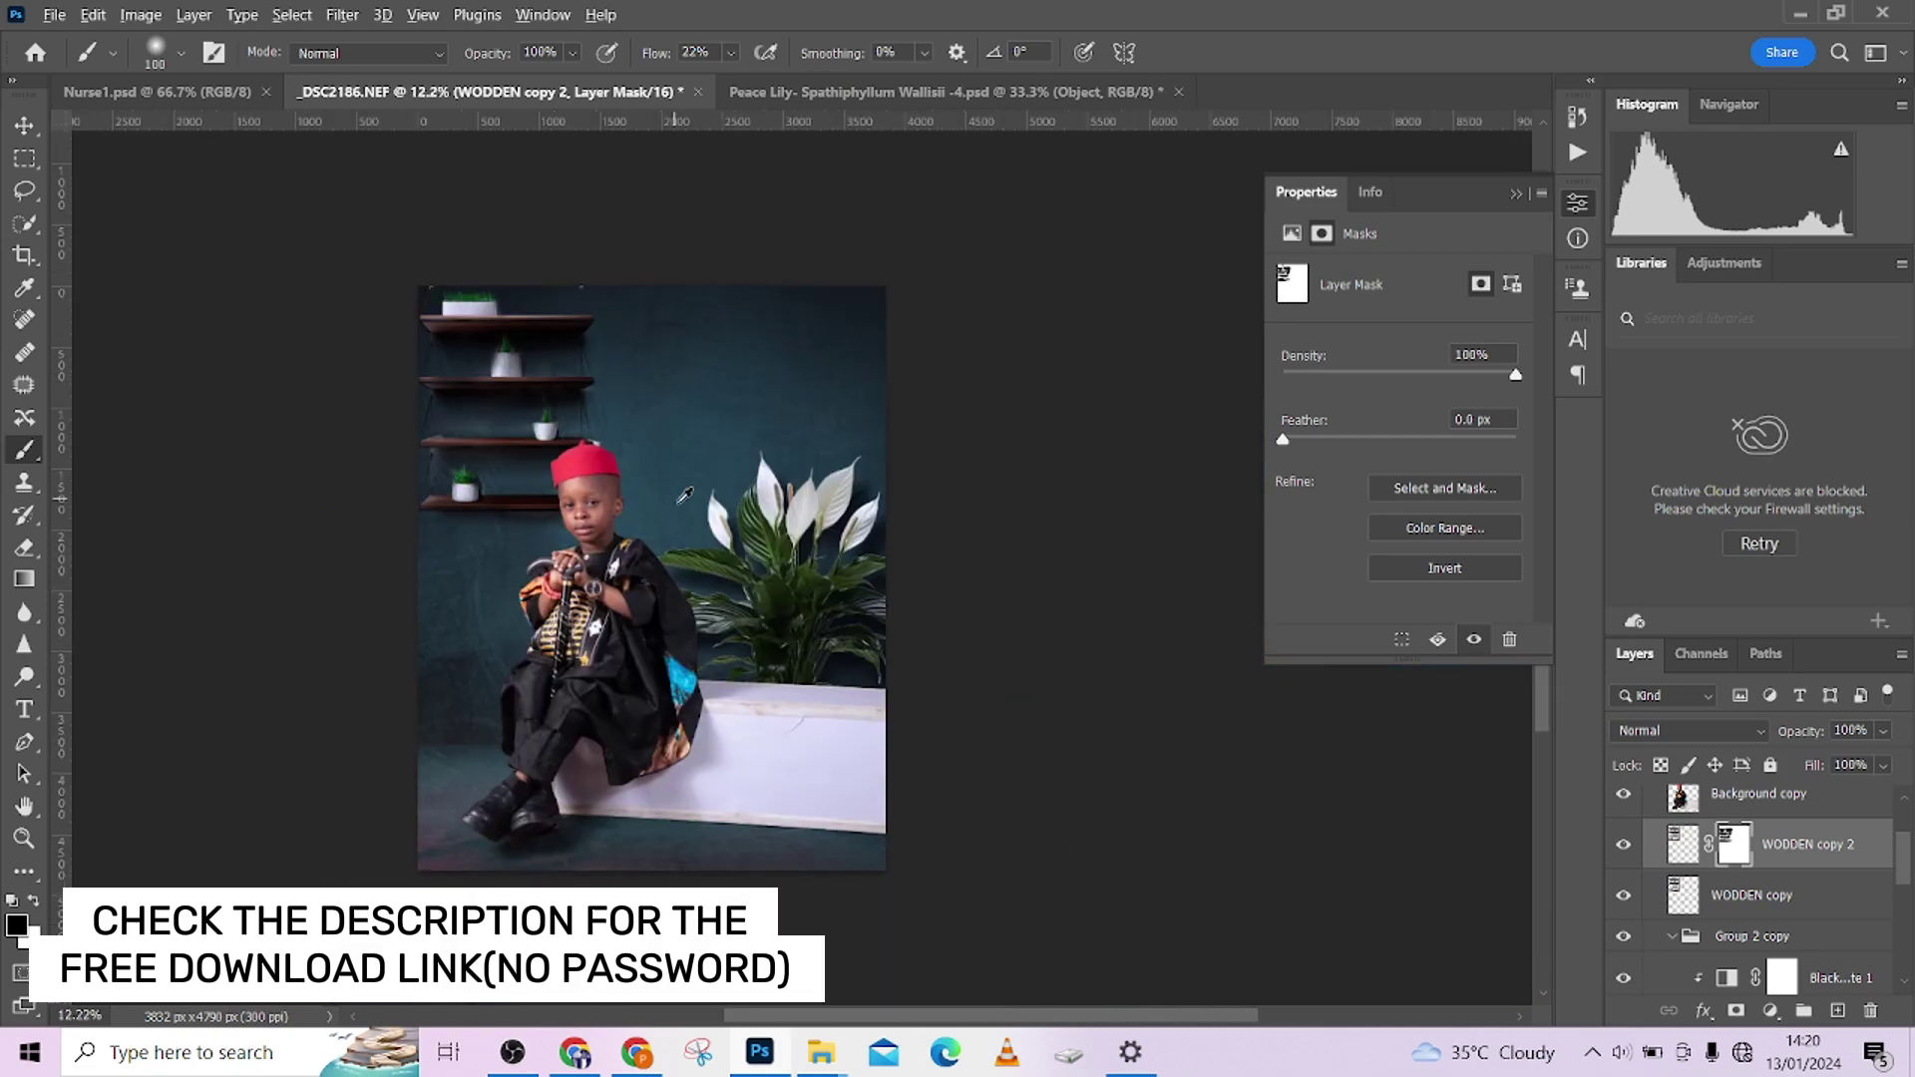
scroll(684, 496, up, 5)
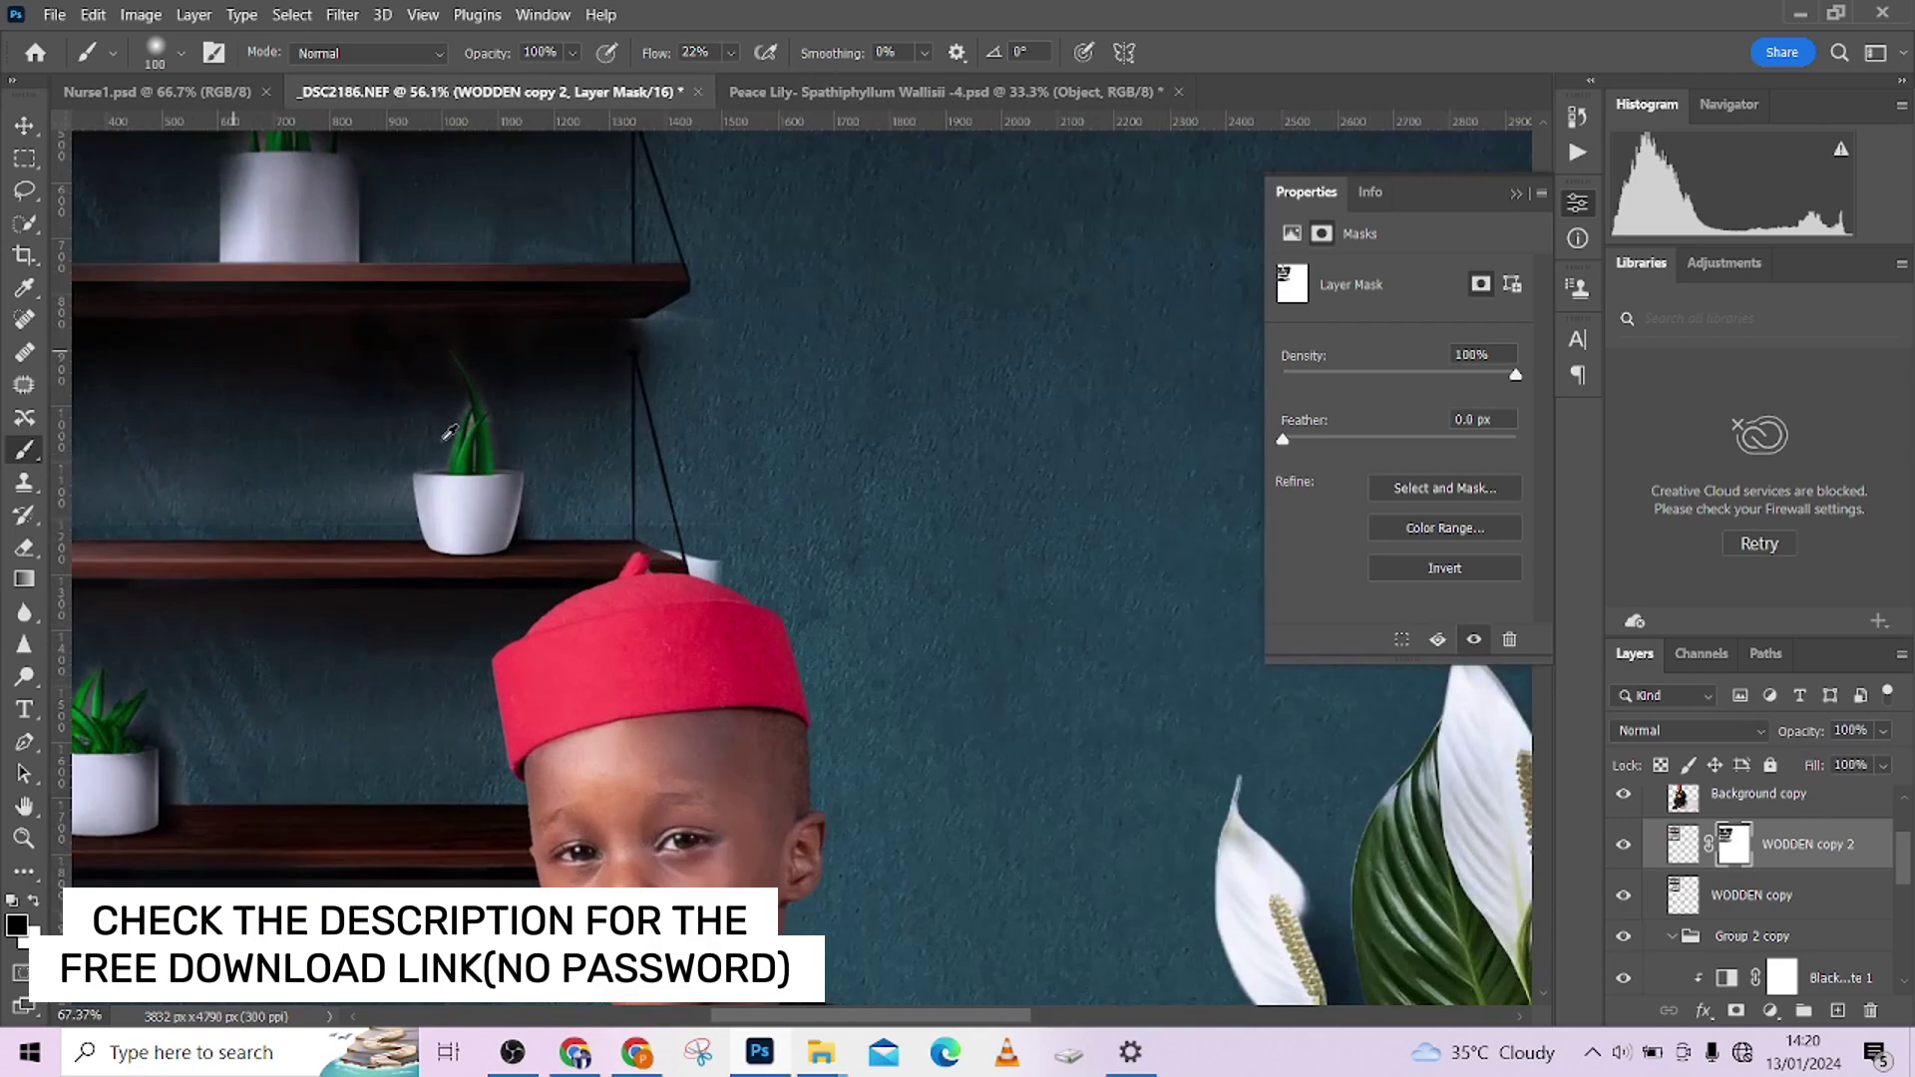
scroll(449, 431, up, 2)
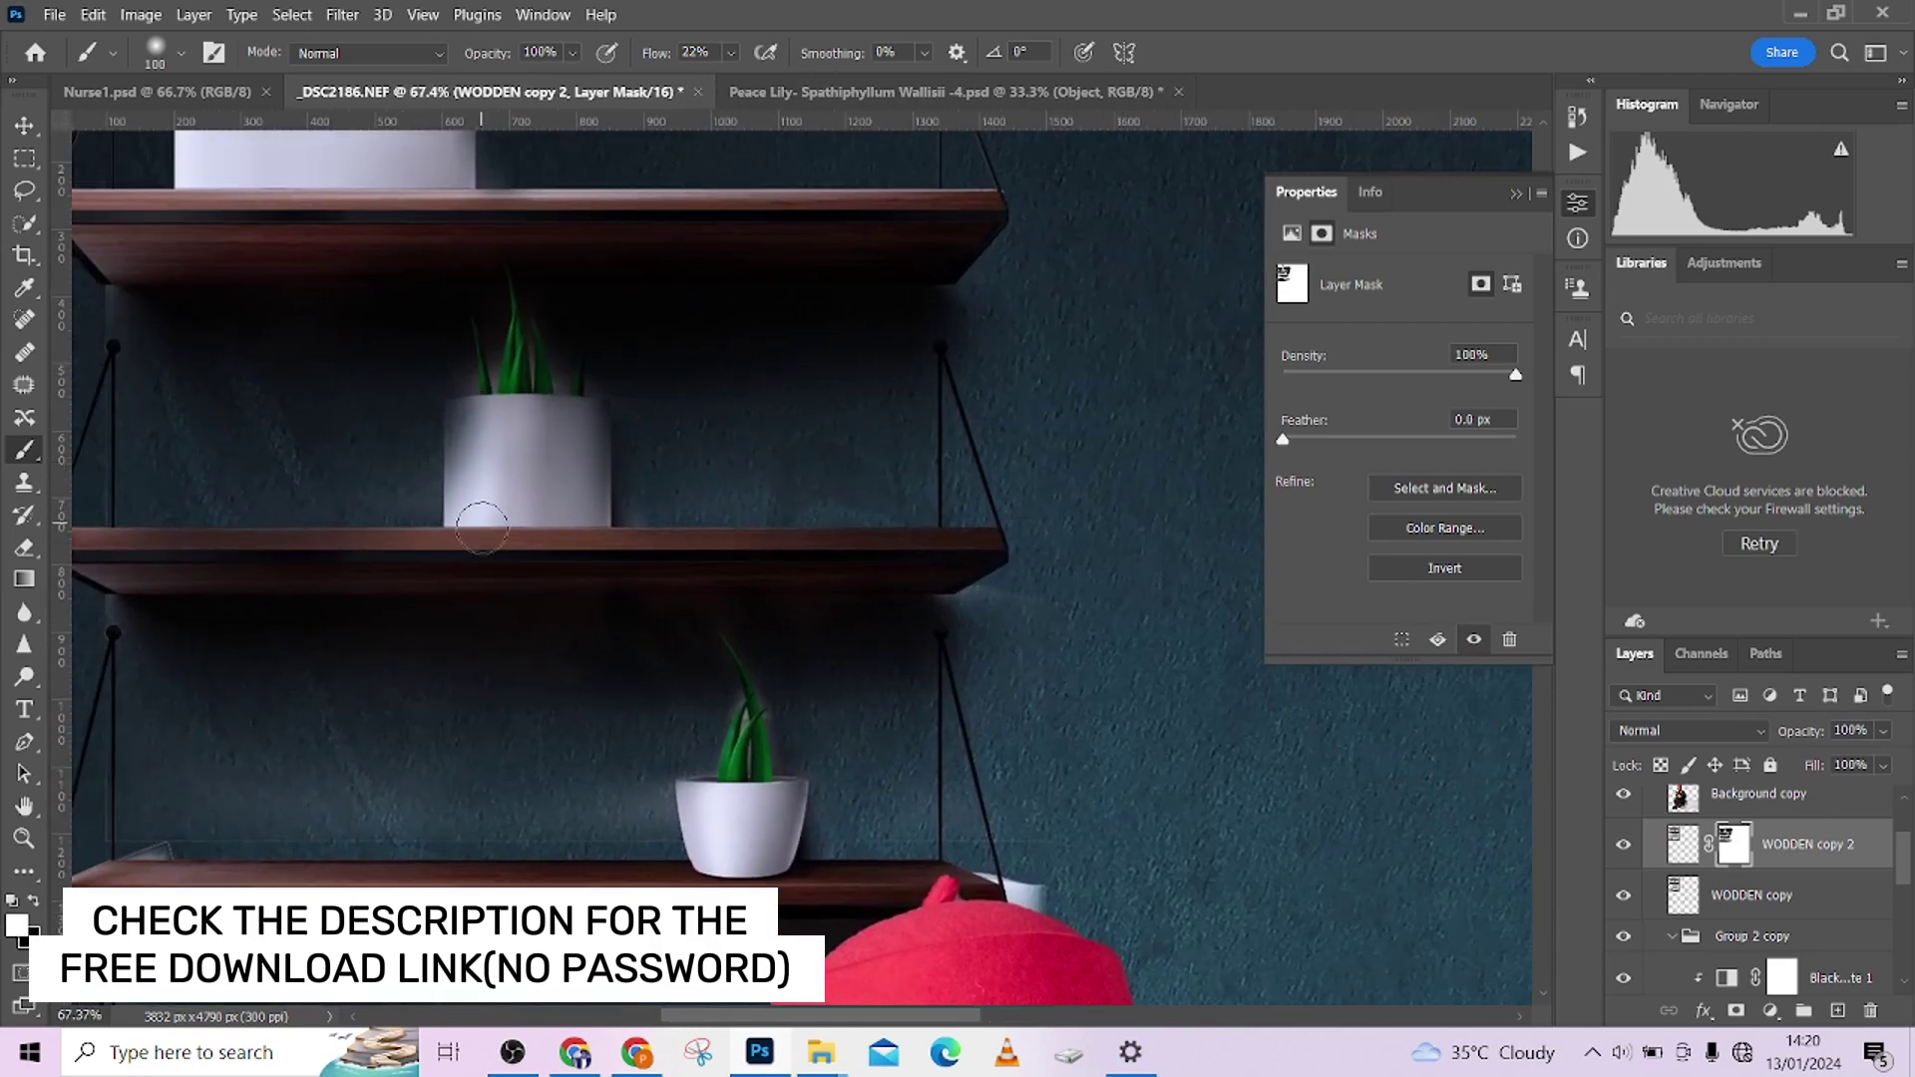
alt+right_click(456, 440)
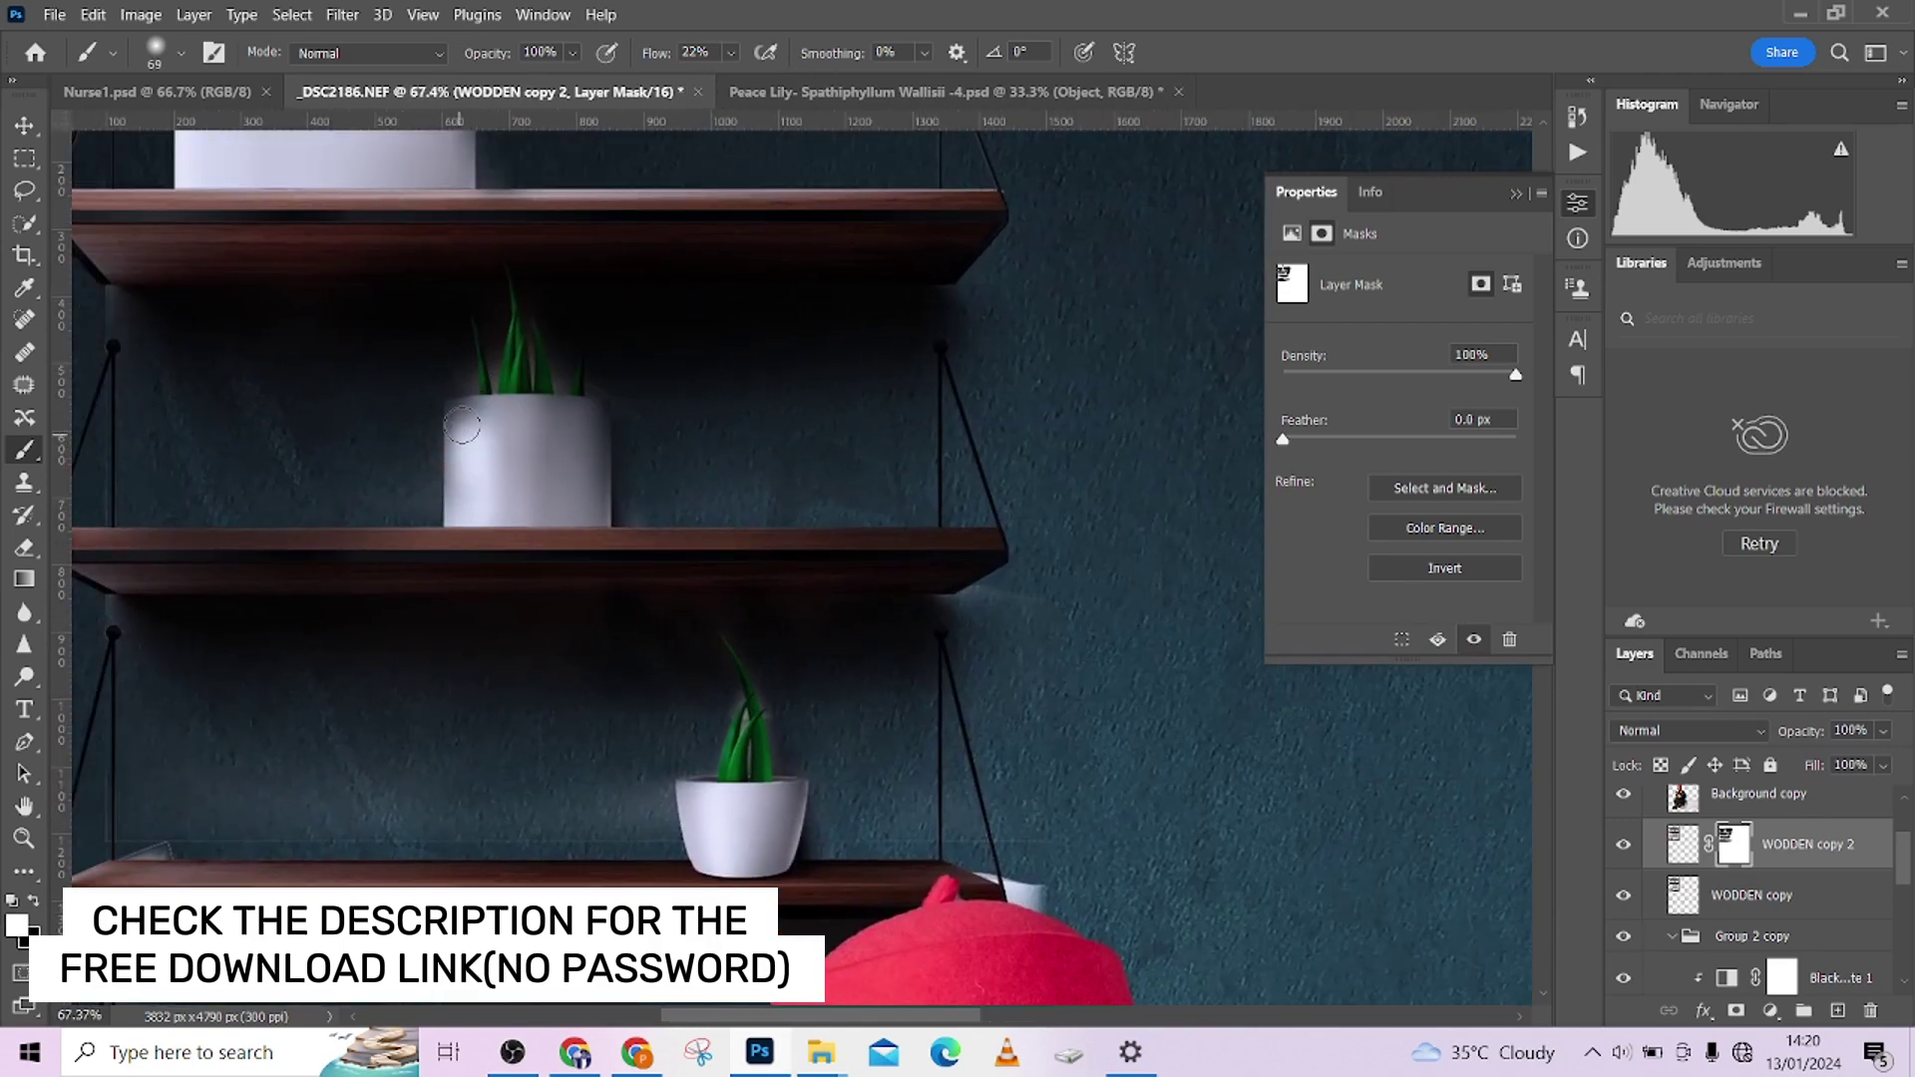
mouse_move(462, 427)
mouse_down()
mouse_move(589, 424)
mouse_move(591, 496)
mouse_move(593, 414)
mouse_move(571, 491)
mouse_move(550, 443)
mouse_move(461, 417)
mouse_move(488, 438)
mouse_move(457, 369)
mouse_up()
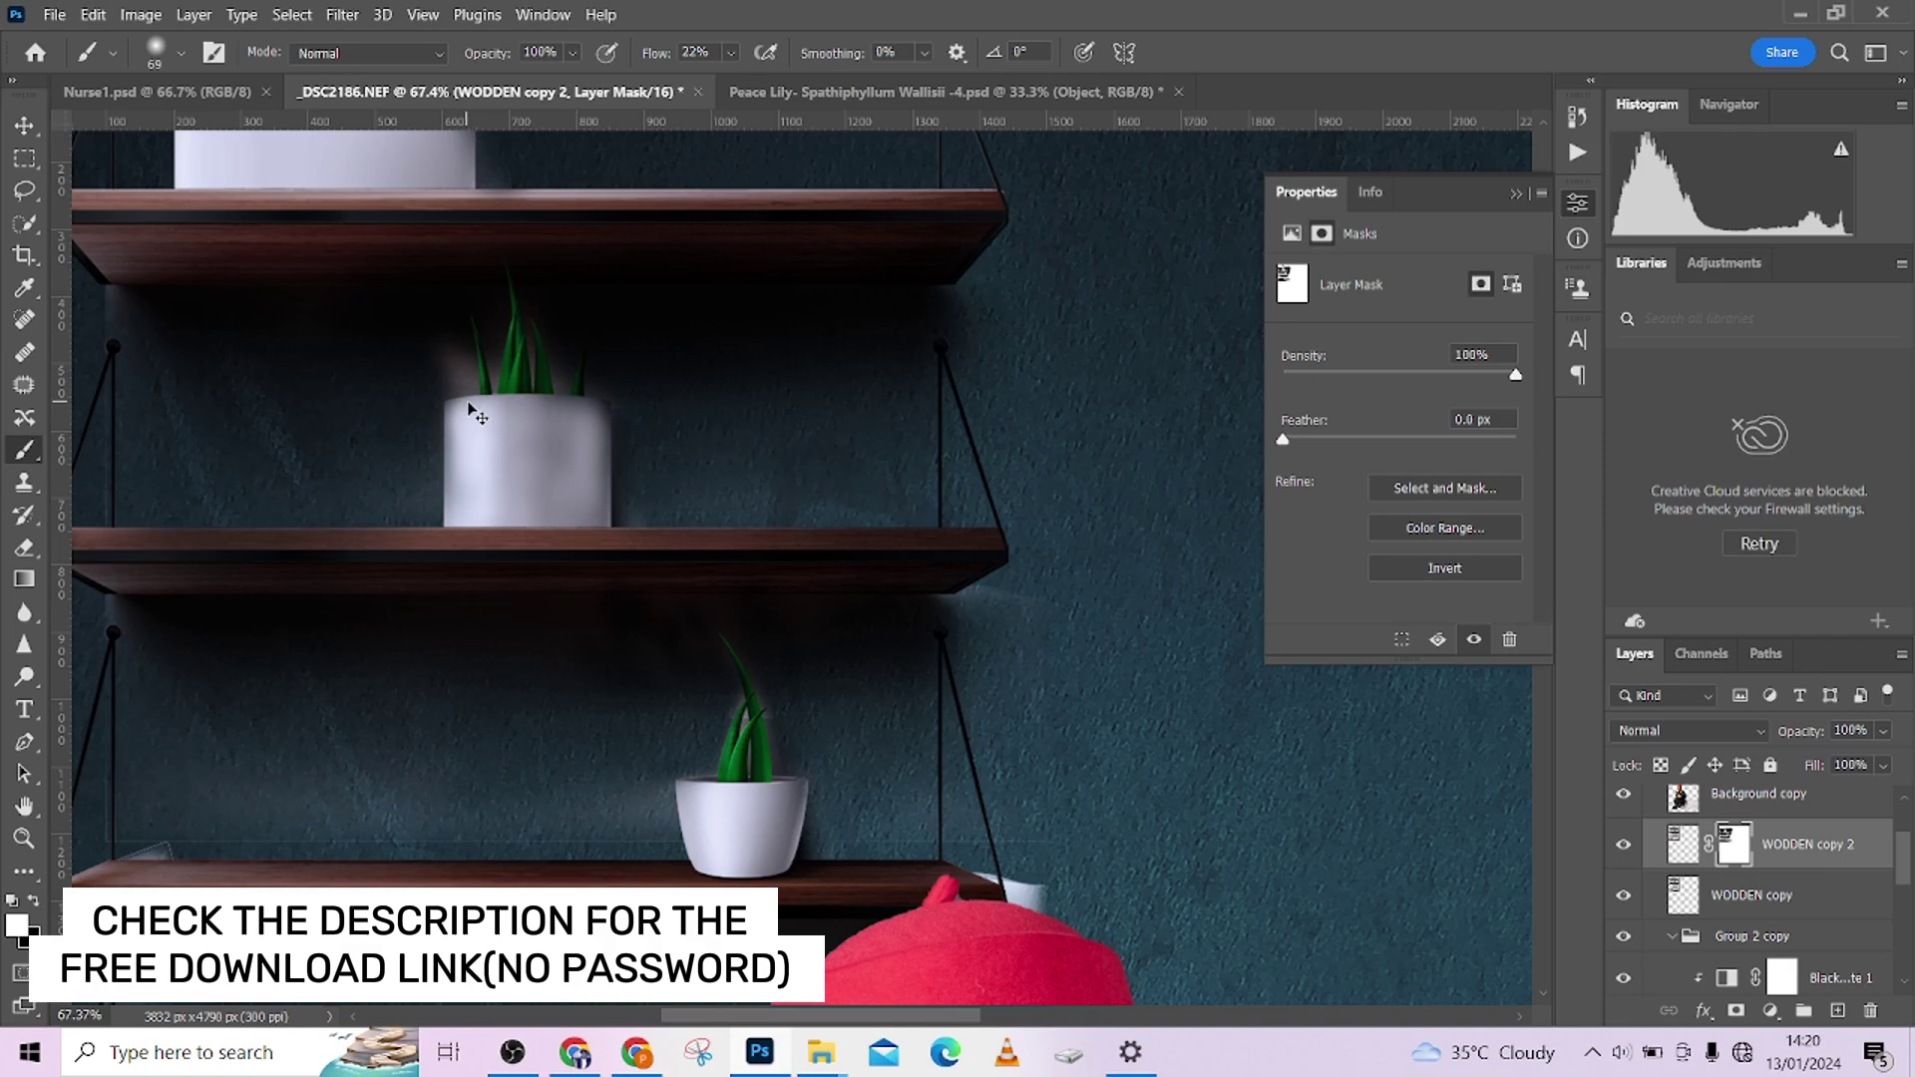
Refine the mask around the second shelf plant's leaves and pot rim with small brushes, alternating black and white.
scroll(469, 405, up, 3)
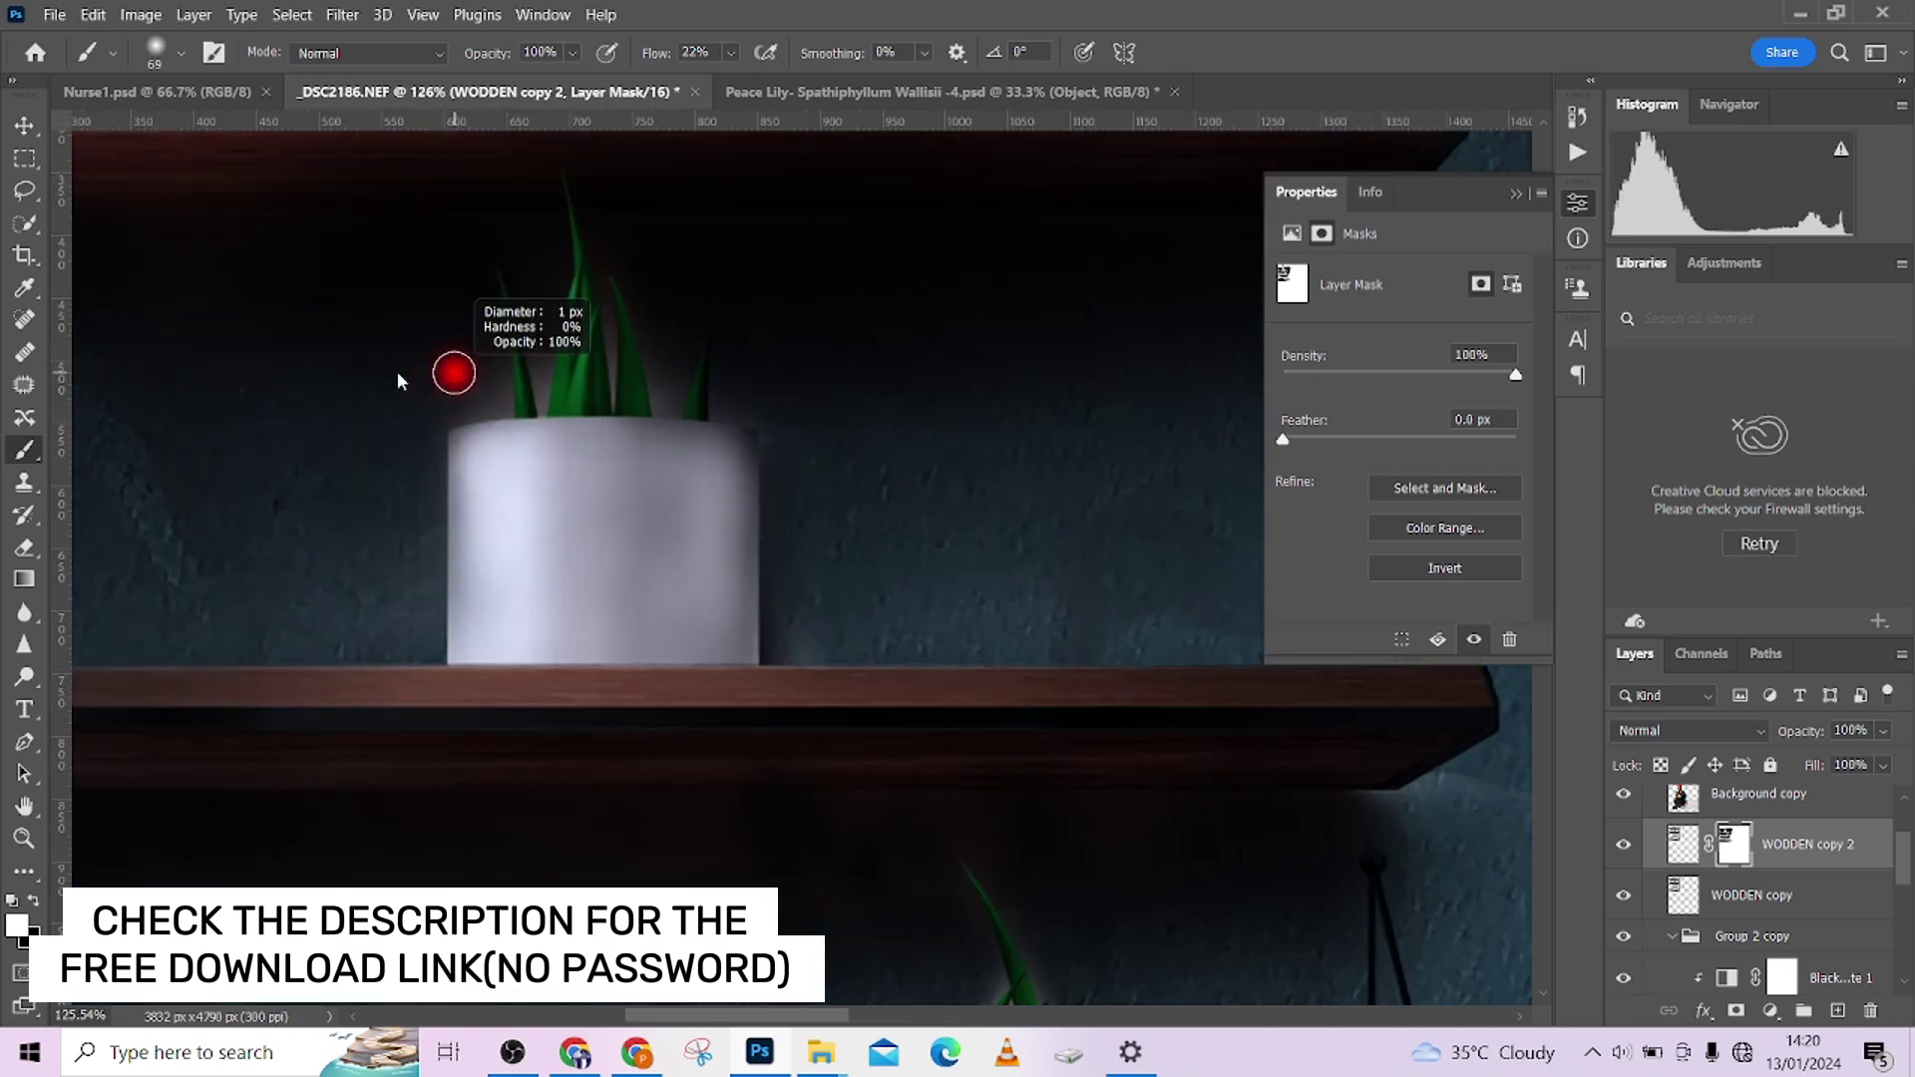
drag(397, 381, 417, 377)
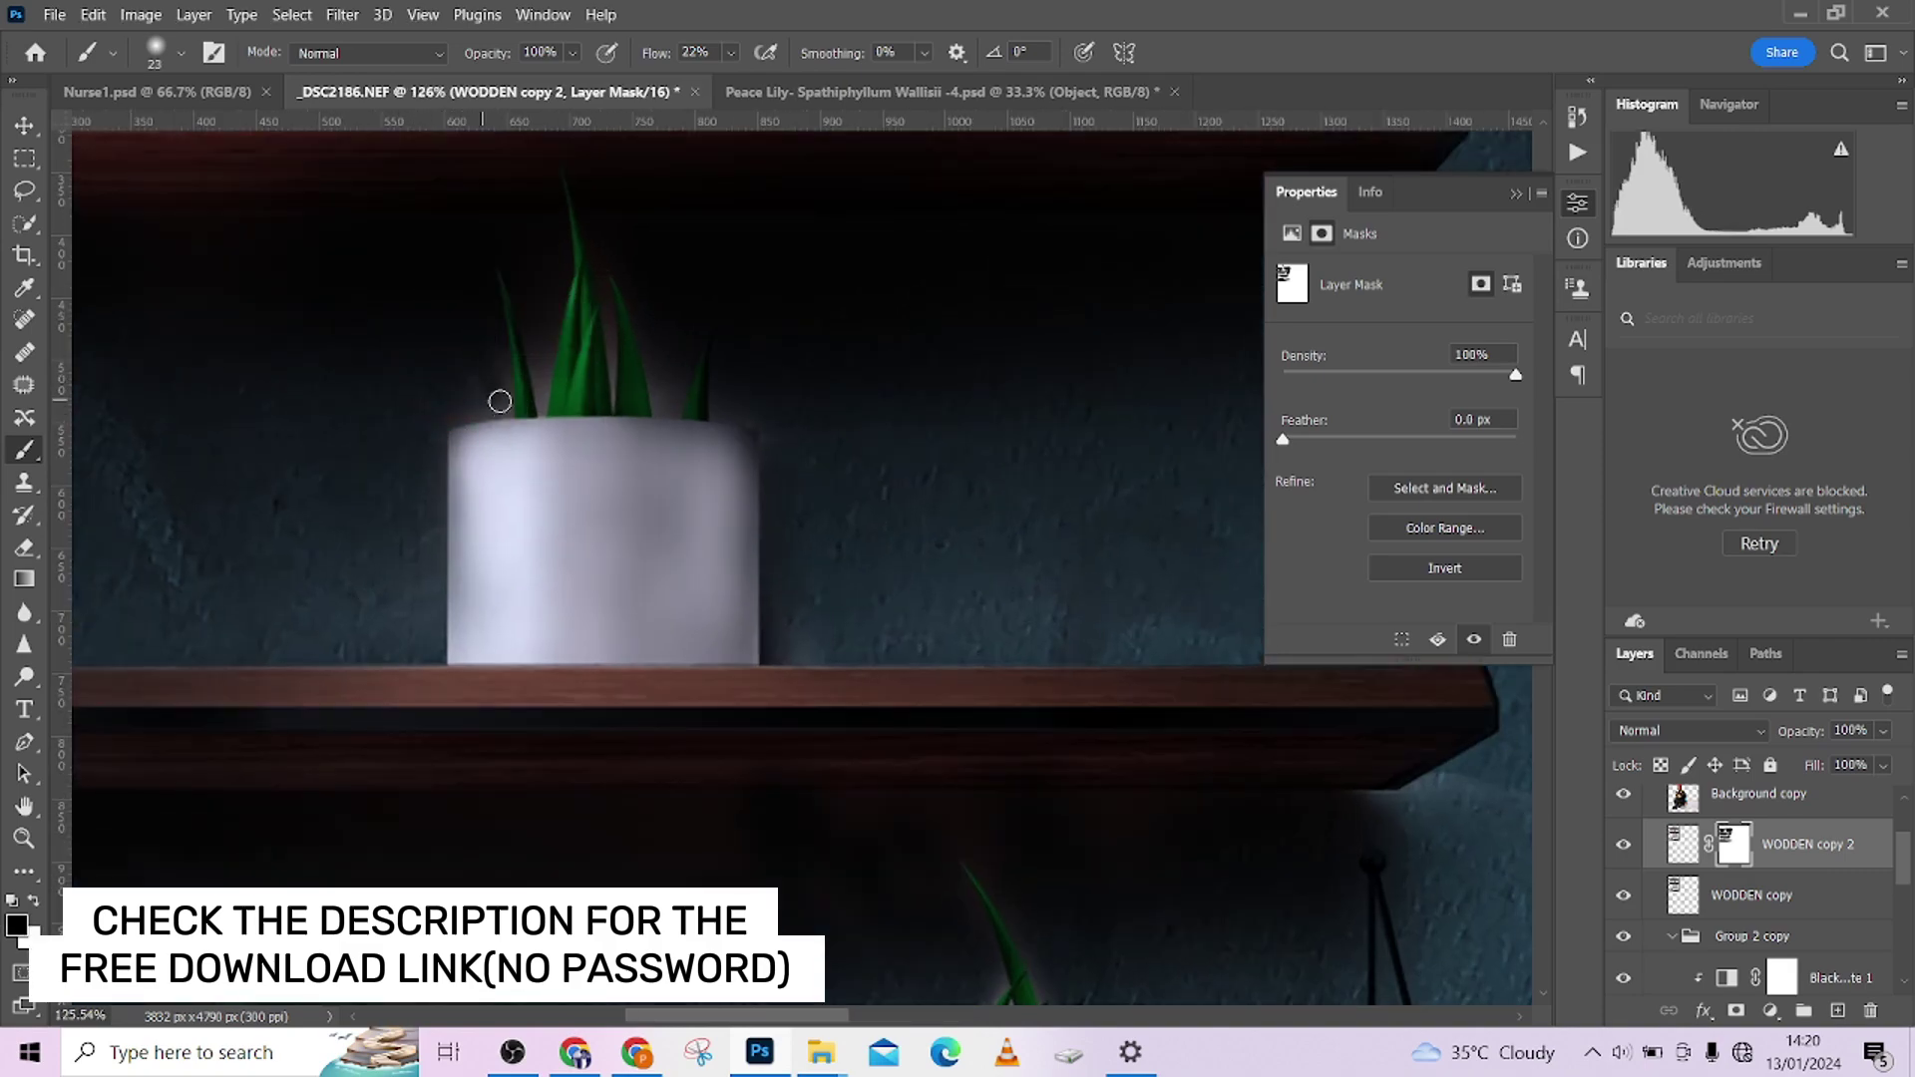
mouse_move(499, 424)
mouse_down()
mouse_move(403, 401)
mouse_move(543, 359)
mouse_move(556, 429)
mouse_move(519, 469)
mouse_move(542, 382)
mouse_move(511, 442)
mouse_move(452, 439)
mouse_up()
key(x)
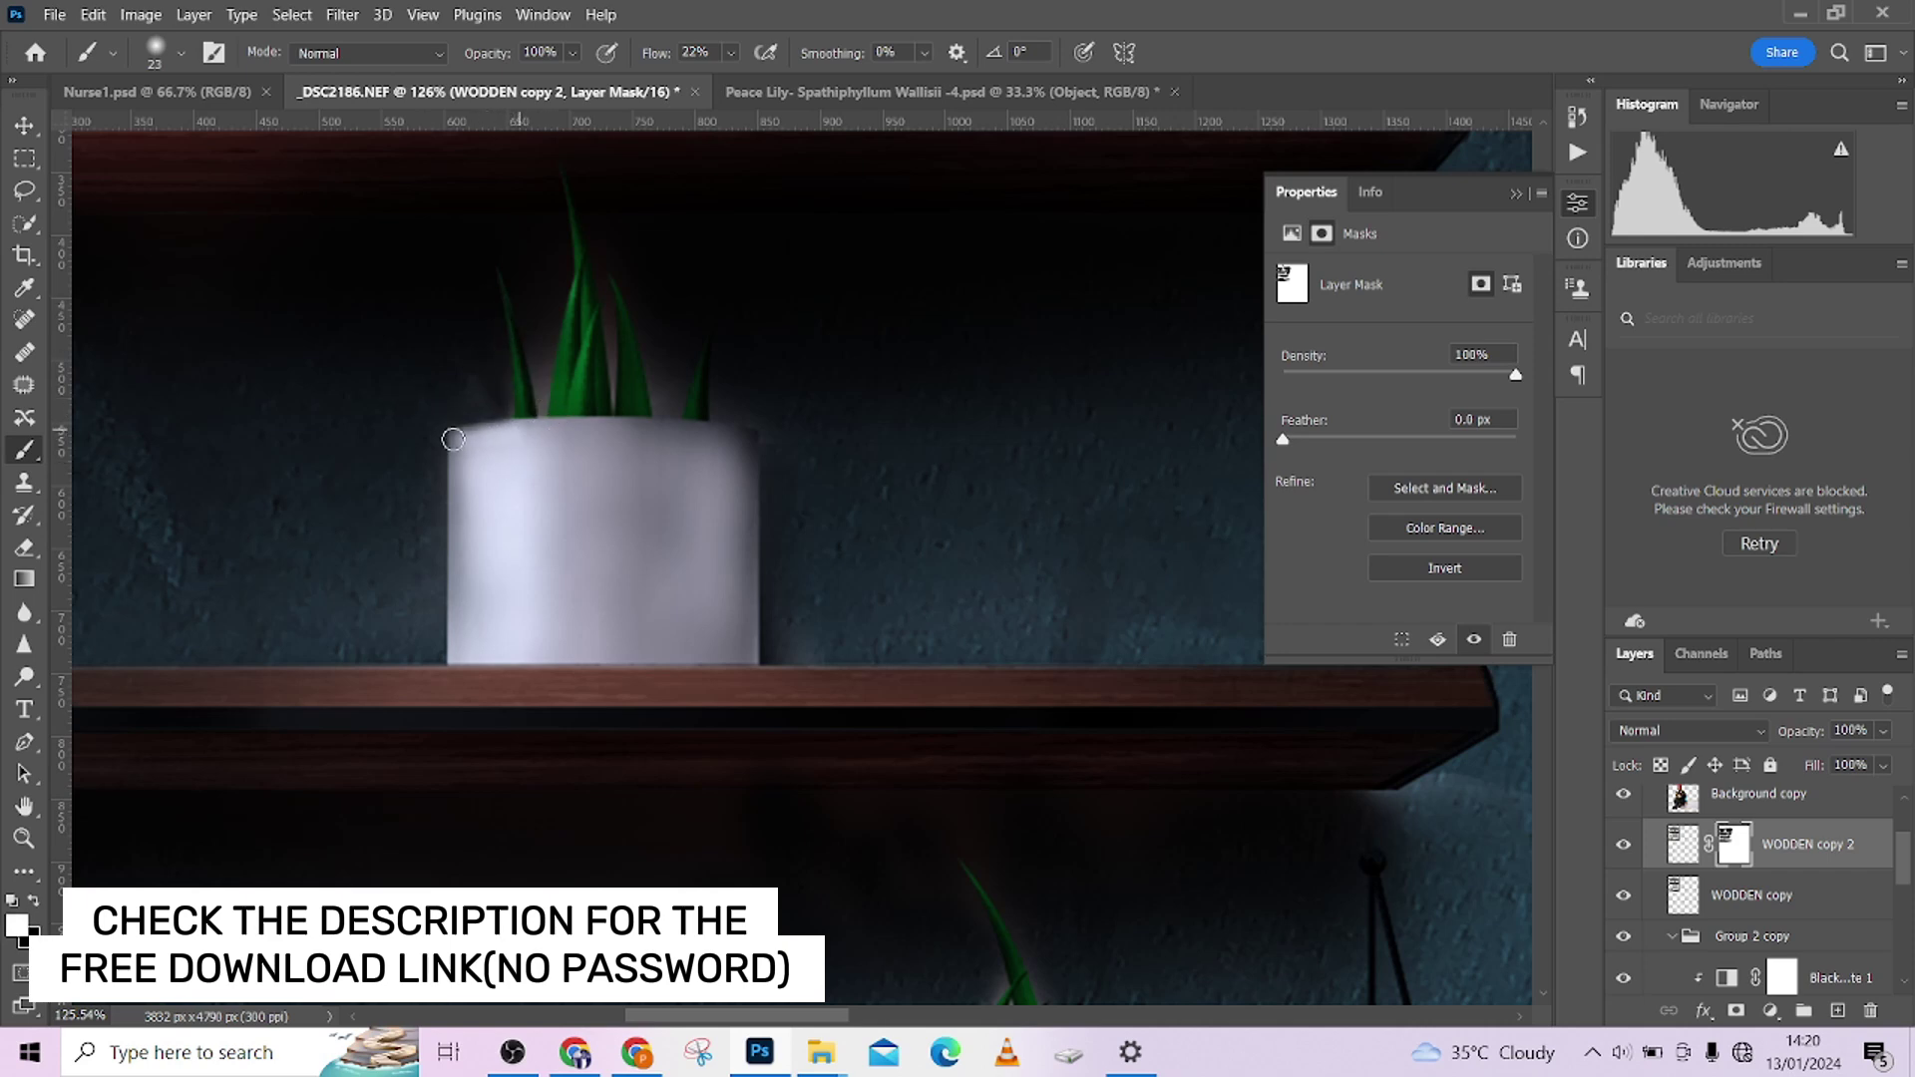
key(x)
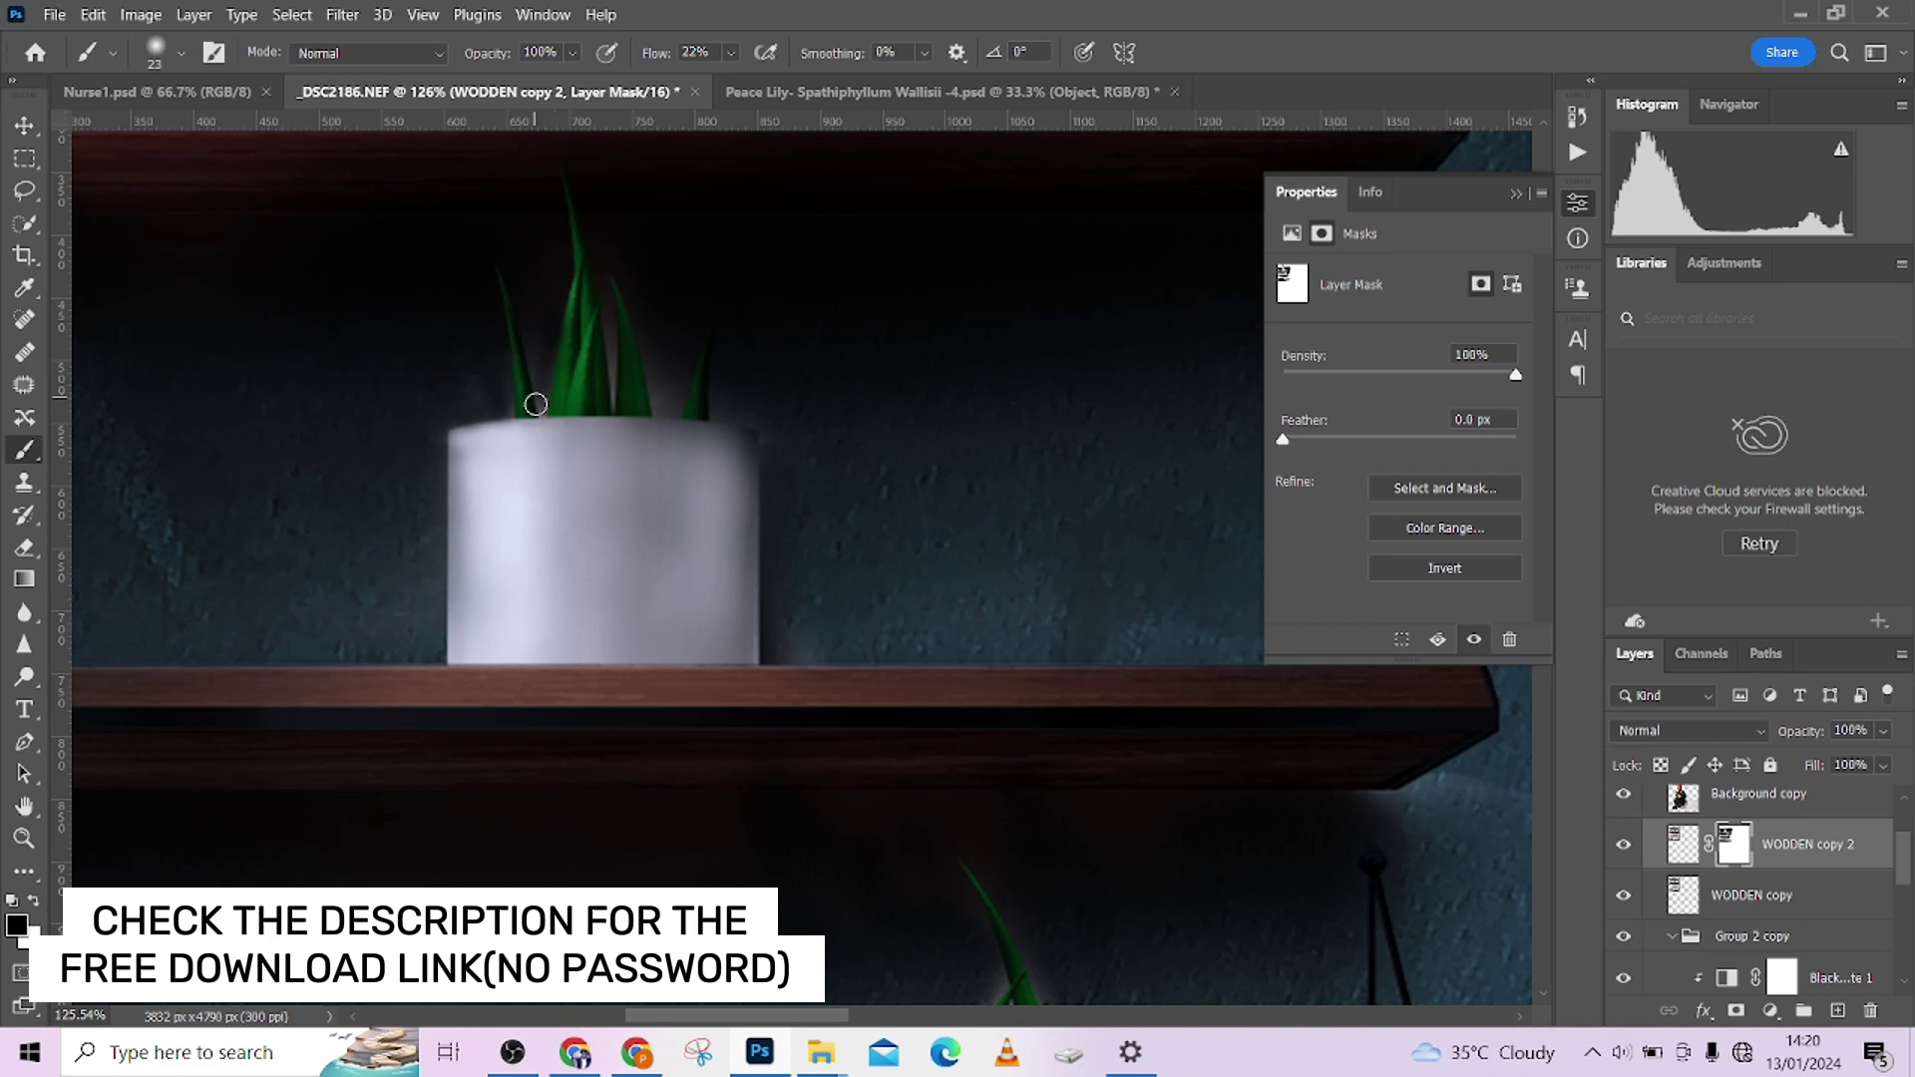
key(x)
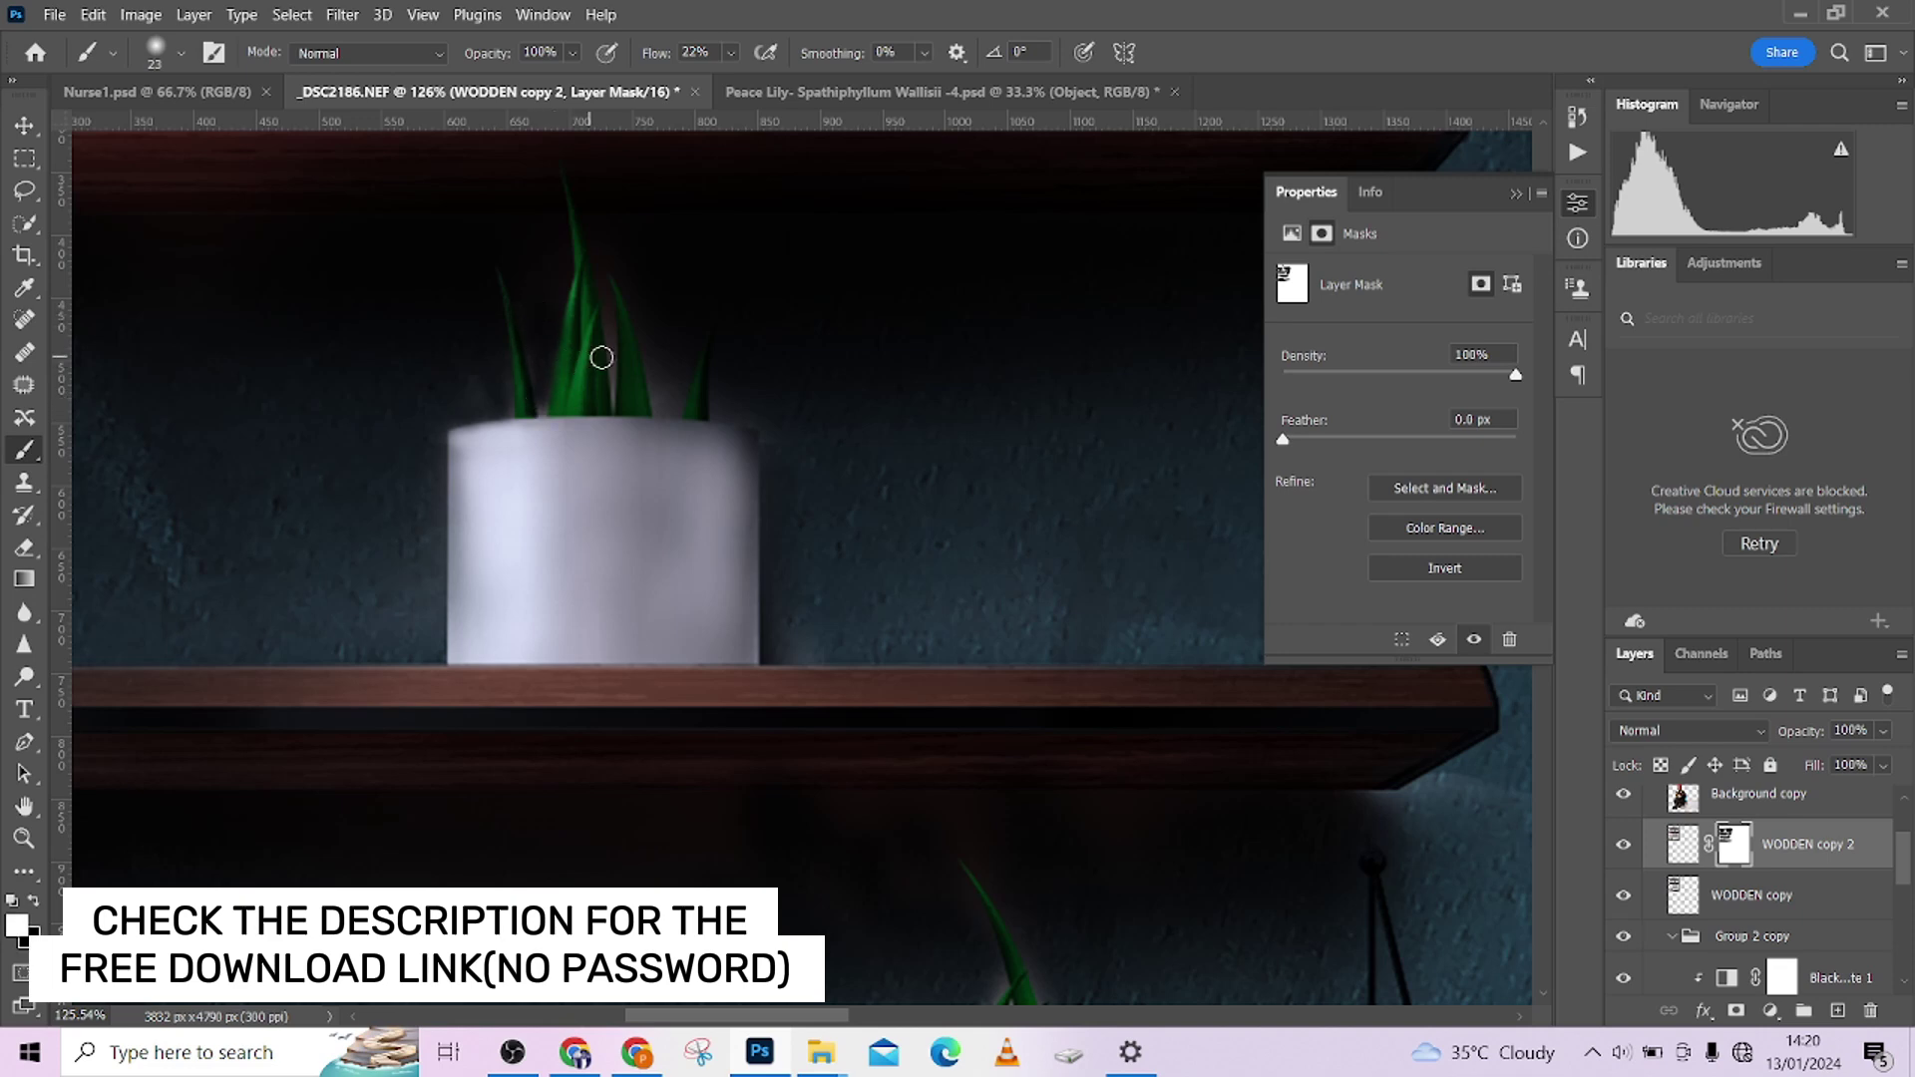
alt+right_click(602, 347)
key(x)
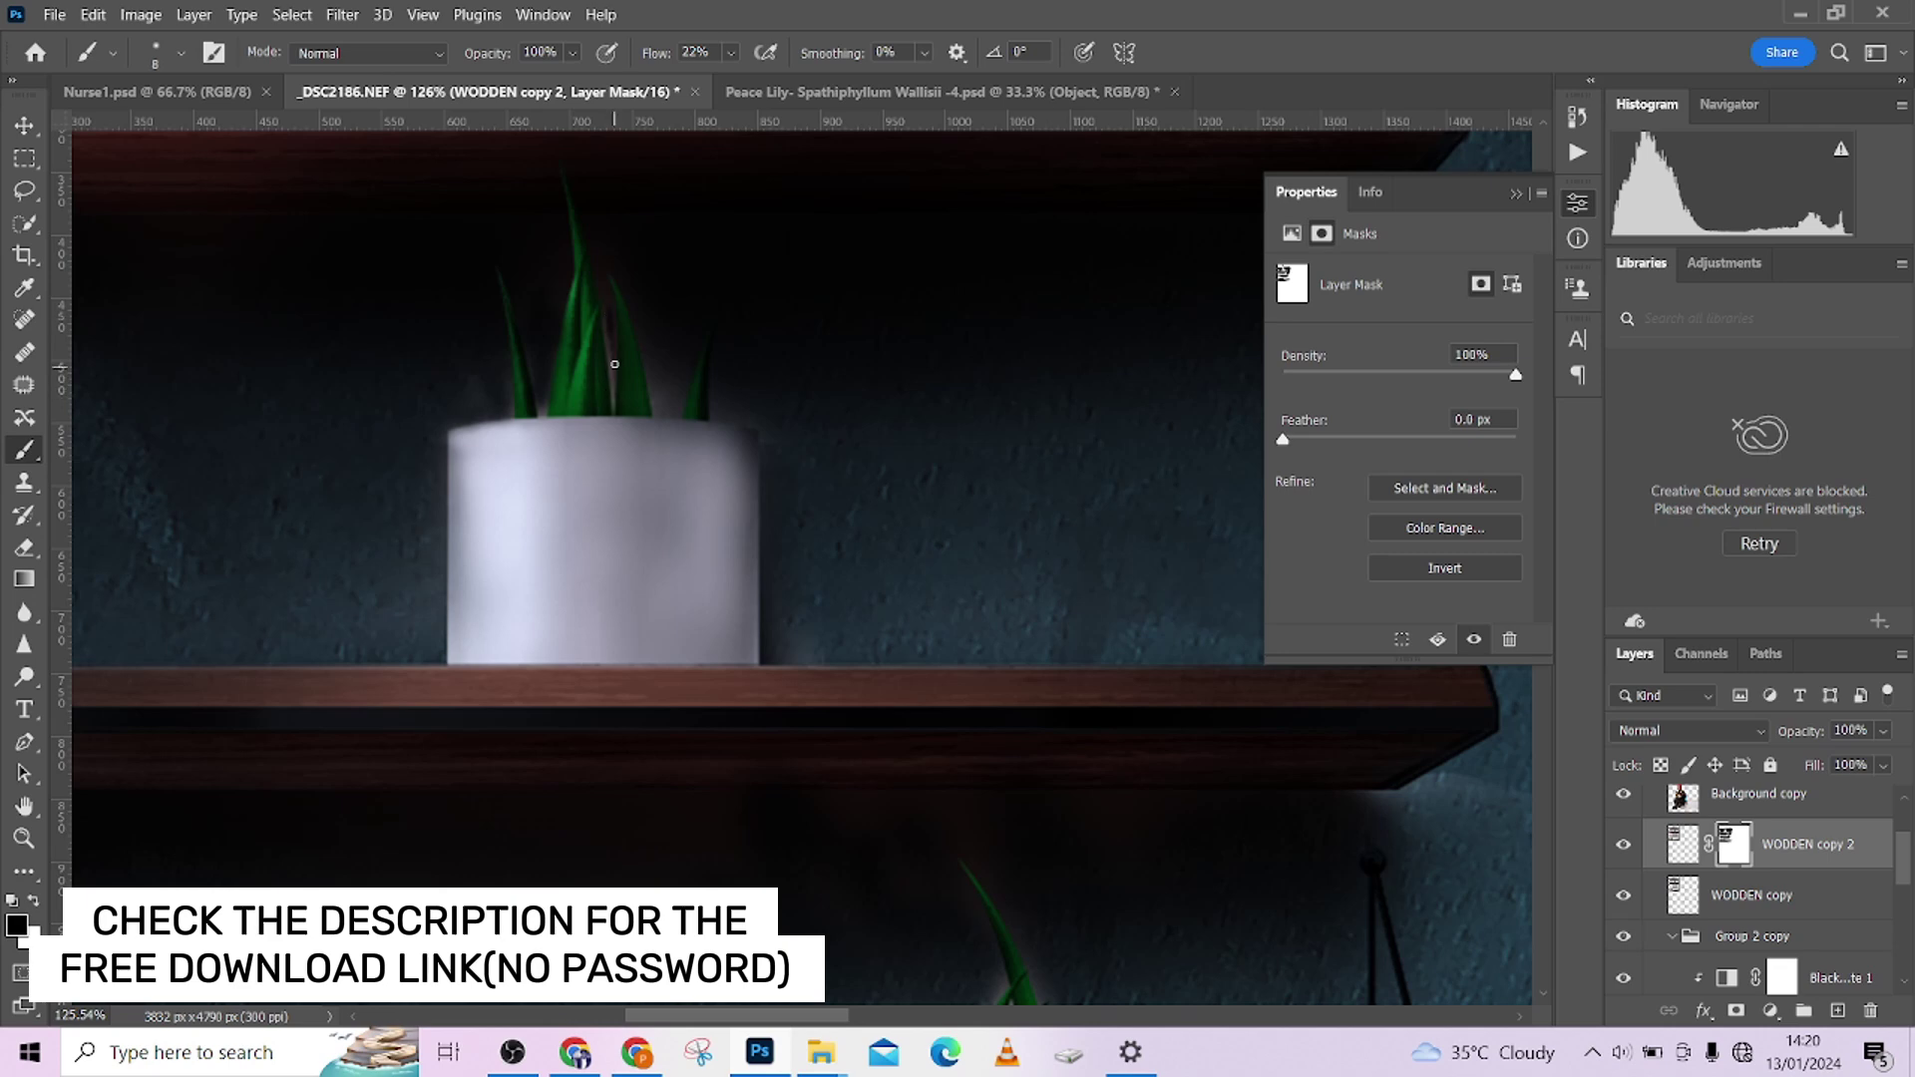
alt+right_click(661, 401)
Paint black with a 73 px brush on the mask to hide the haze at the right end of the top shelf's grass planter.
drag(587, 567, 921, 513)
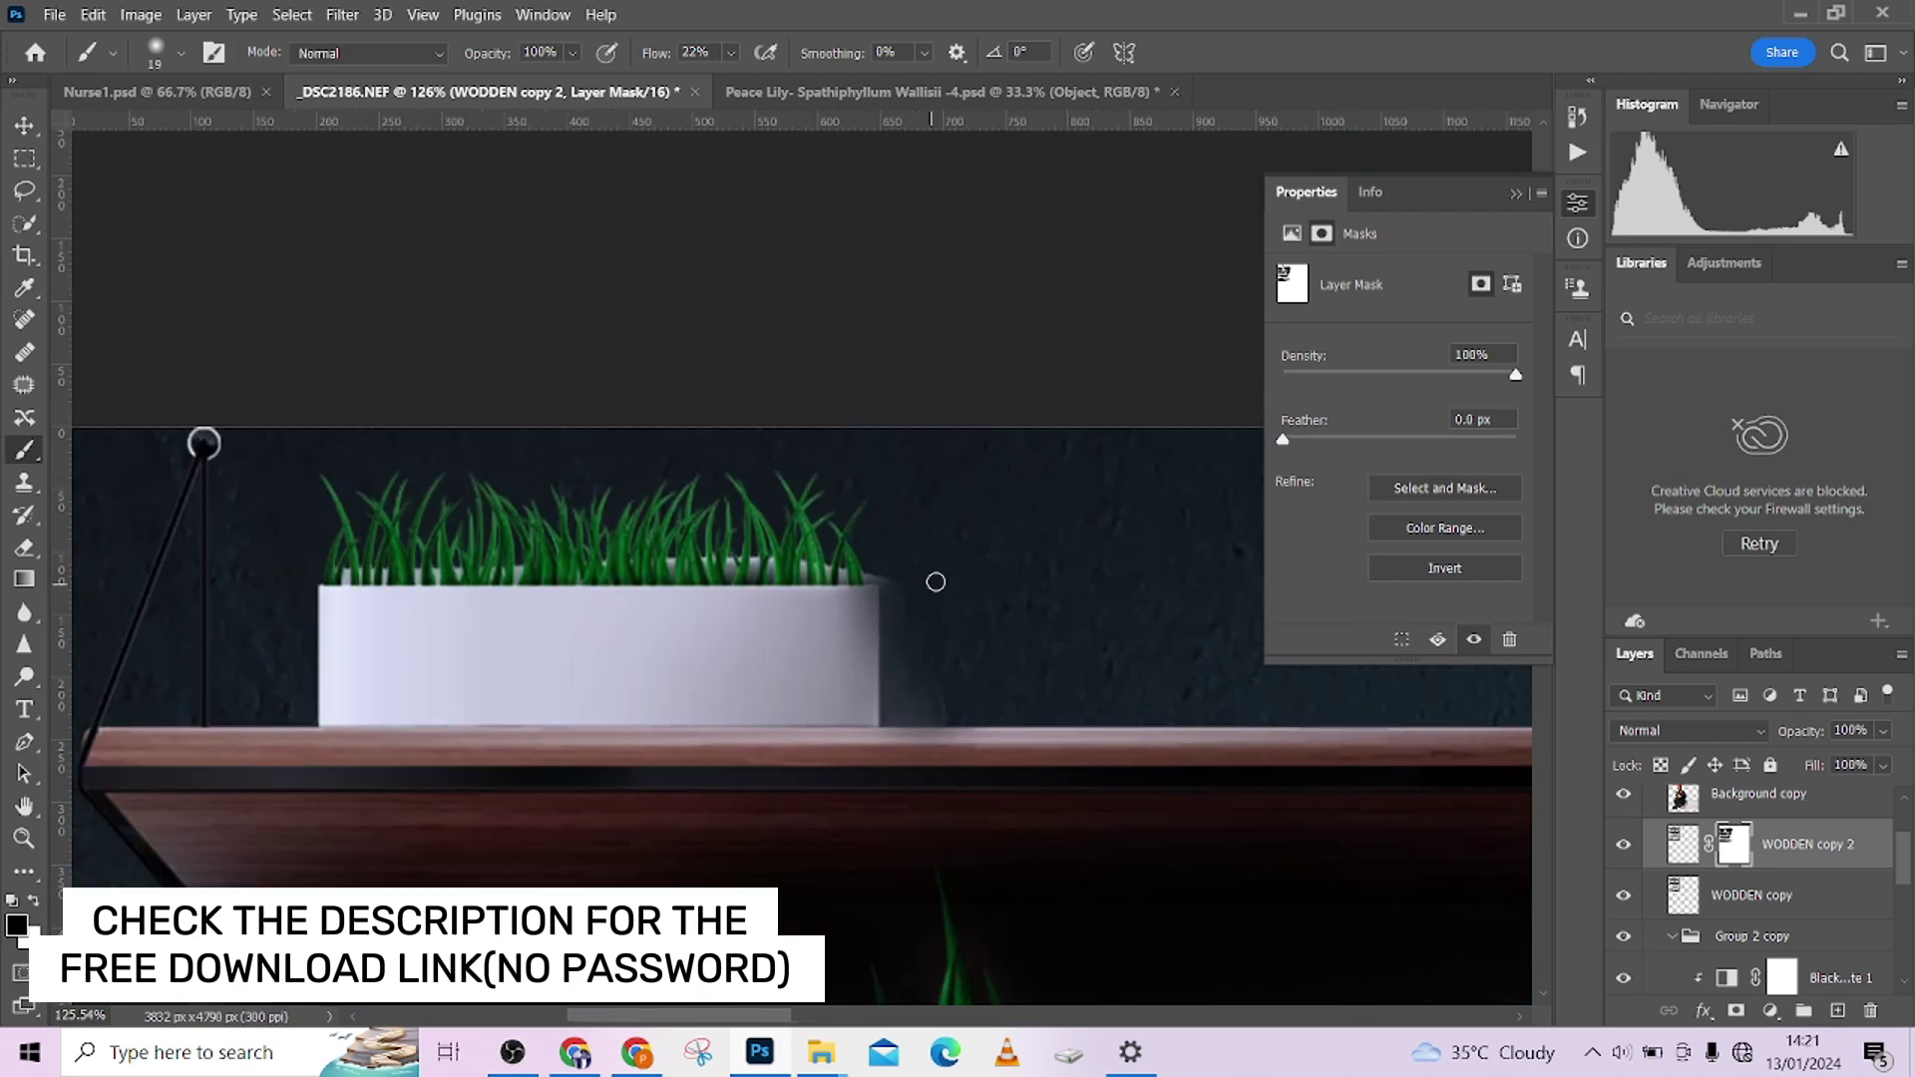
alt+right_click(982, 618)
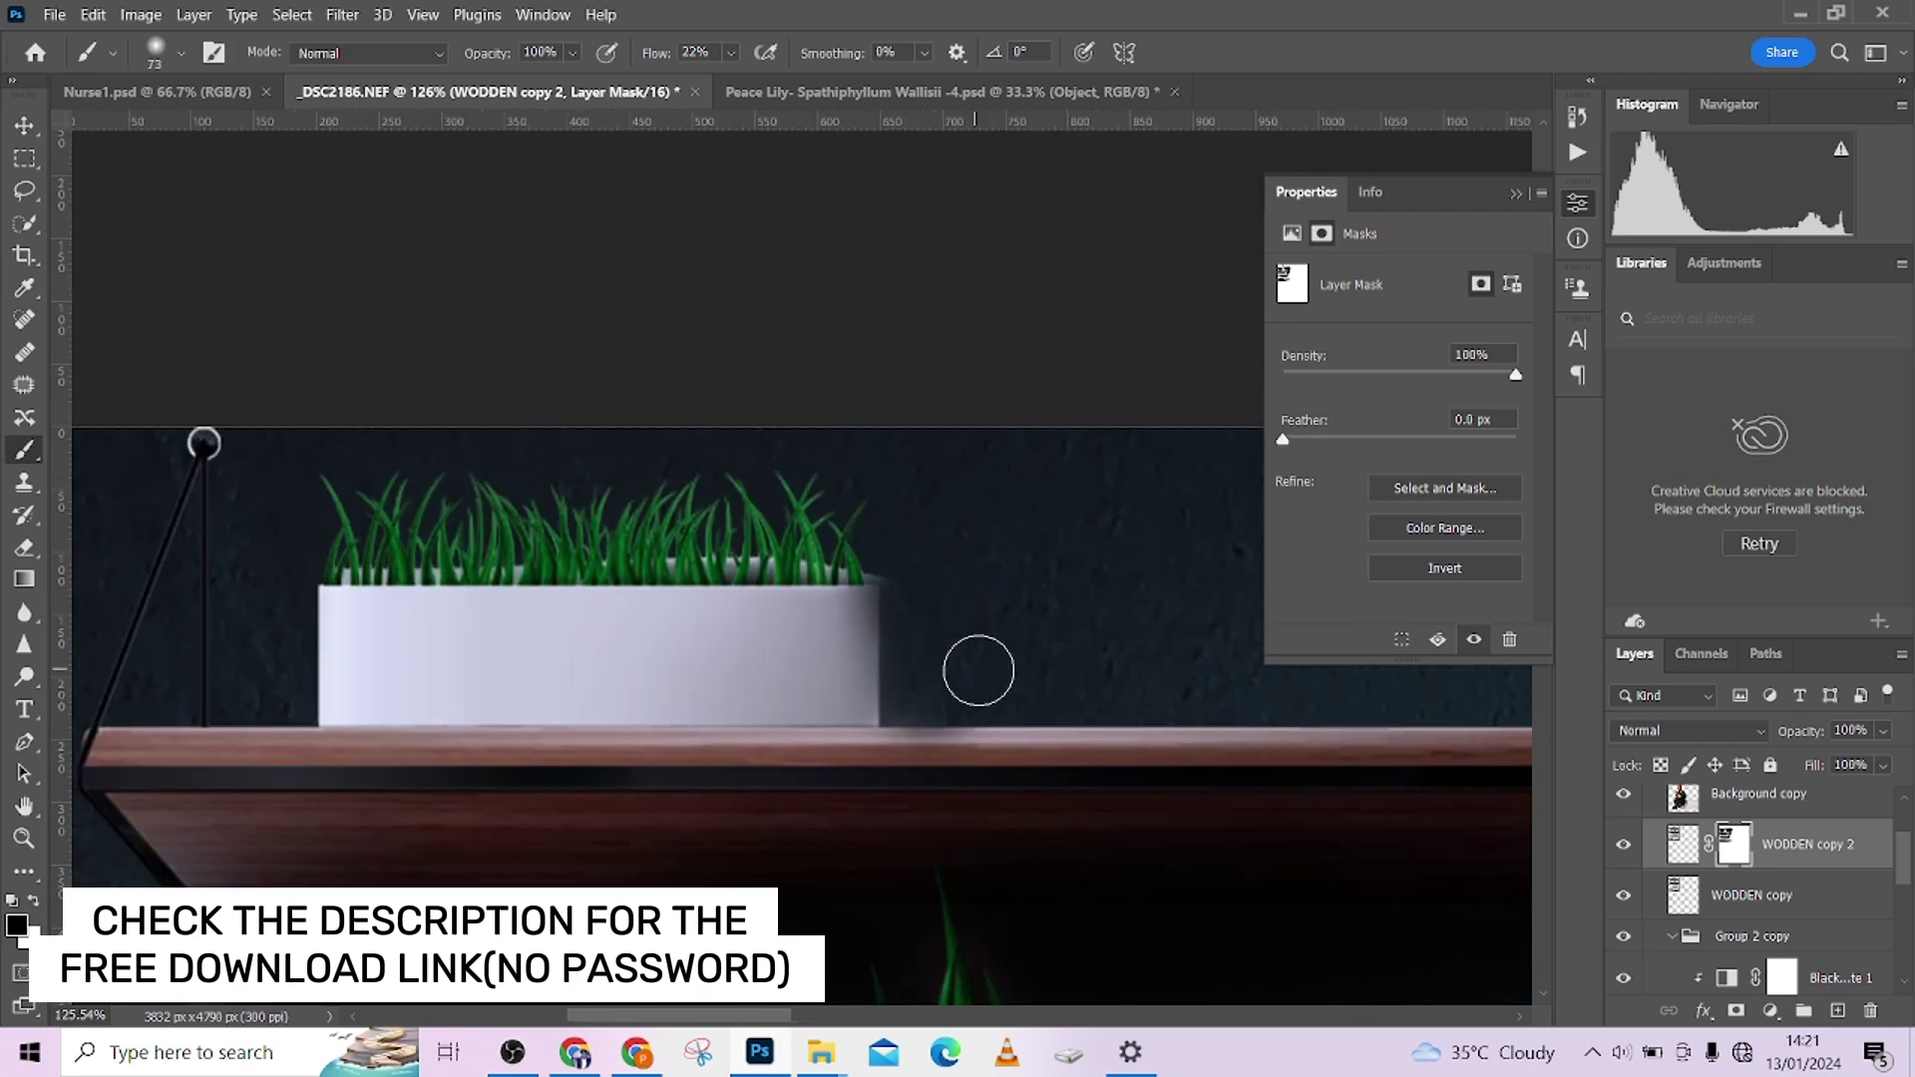
scroll(854, 615, down, 2)
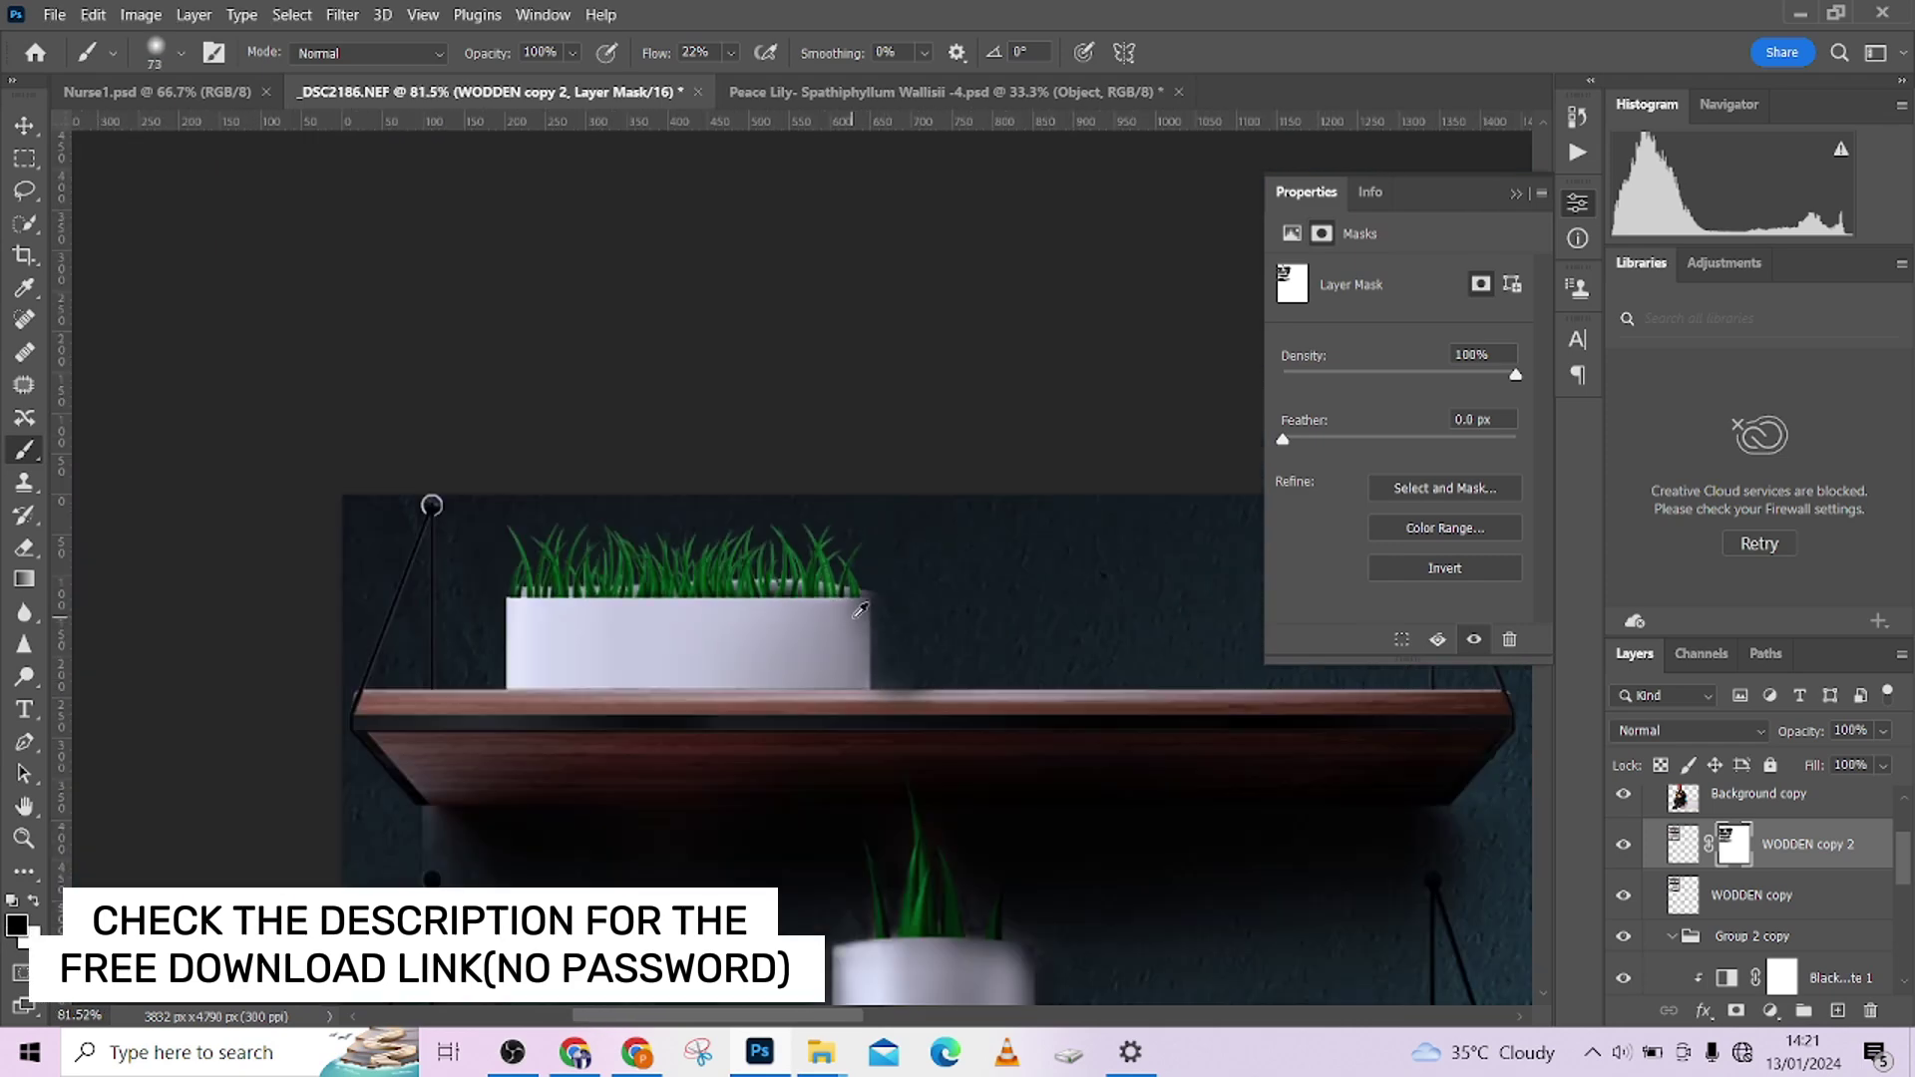
scroll(414, 569, down, 1)
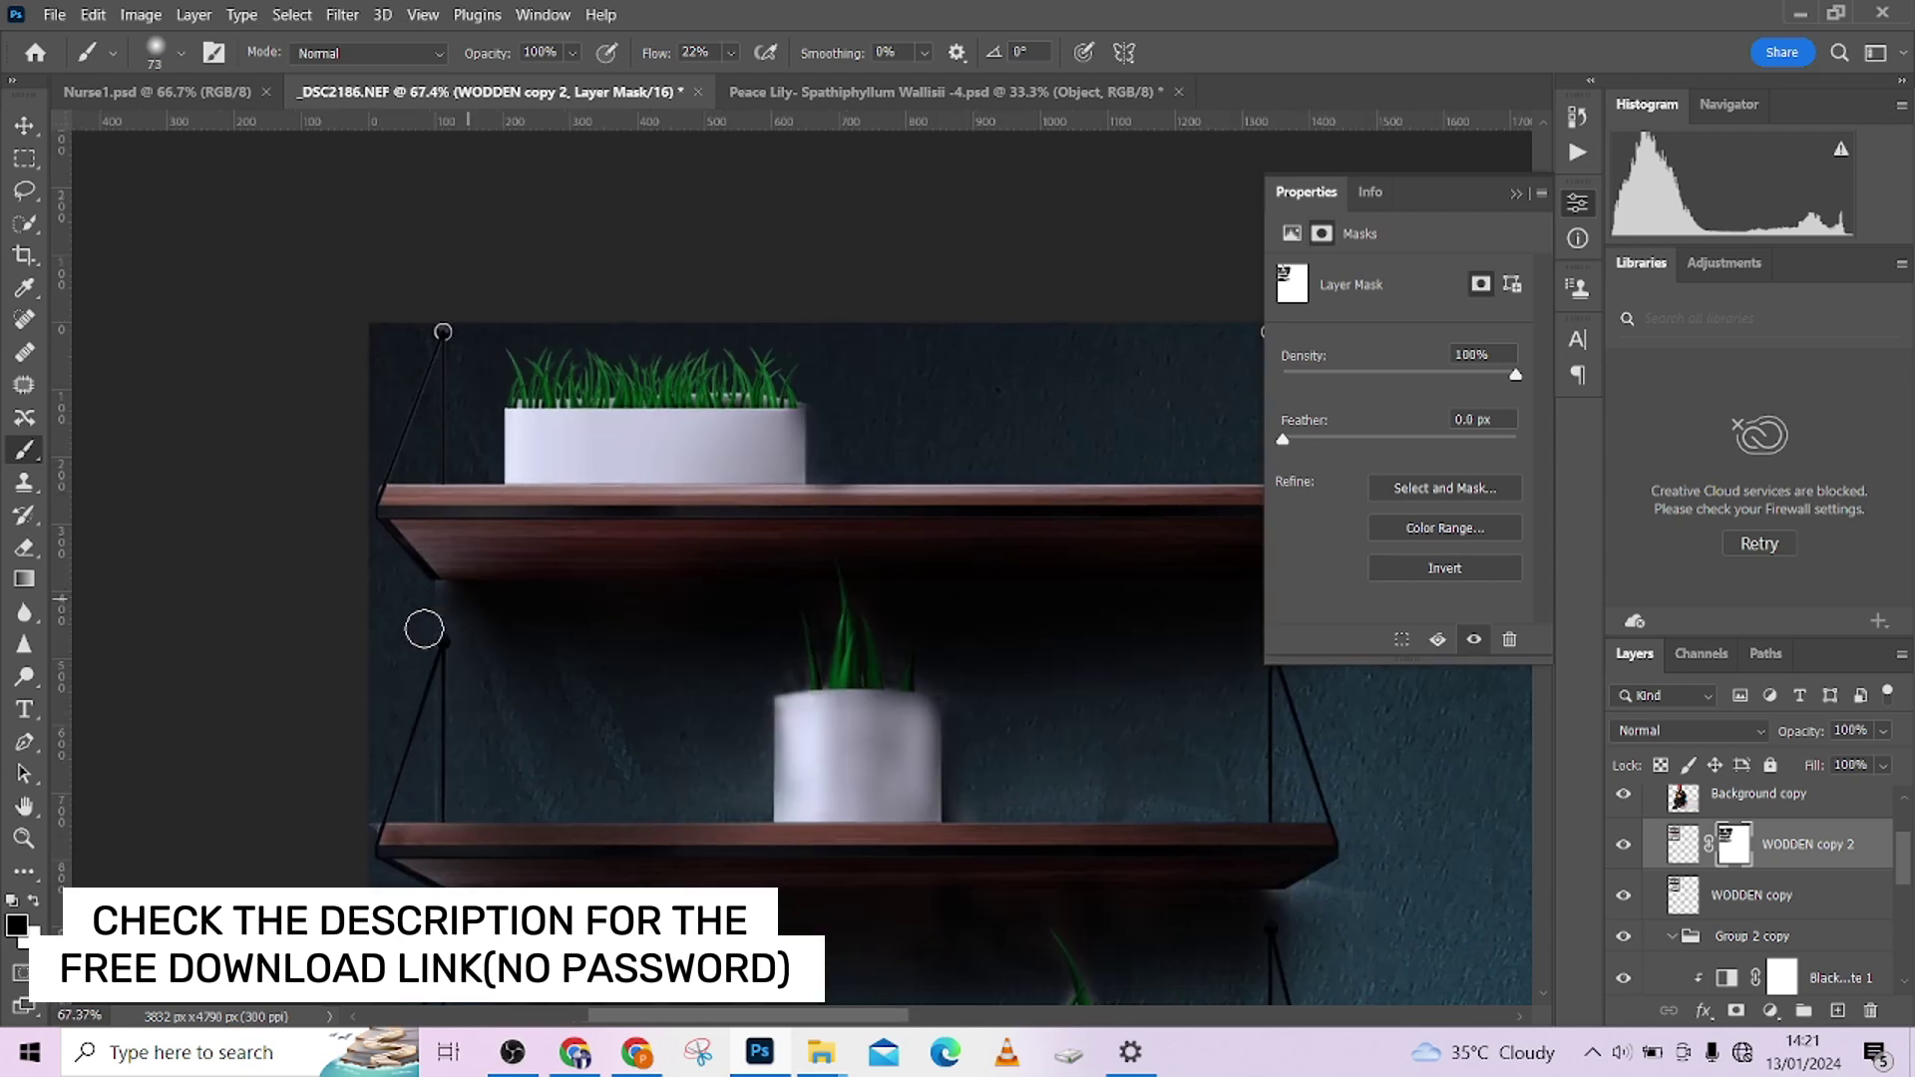
Mask out the glow between the third shelf plant's leaves with a 24 px brush and restore its pot in white with a 35 px brush.
scroll(705, 436, down, 3)
drag(902, 692, 760, 595)
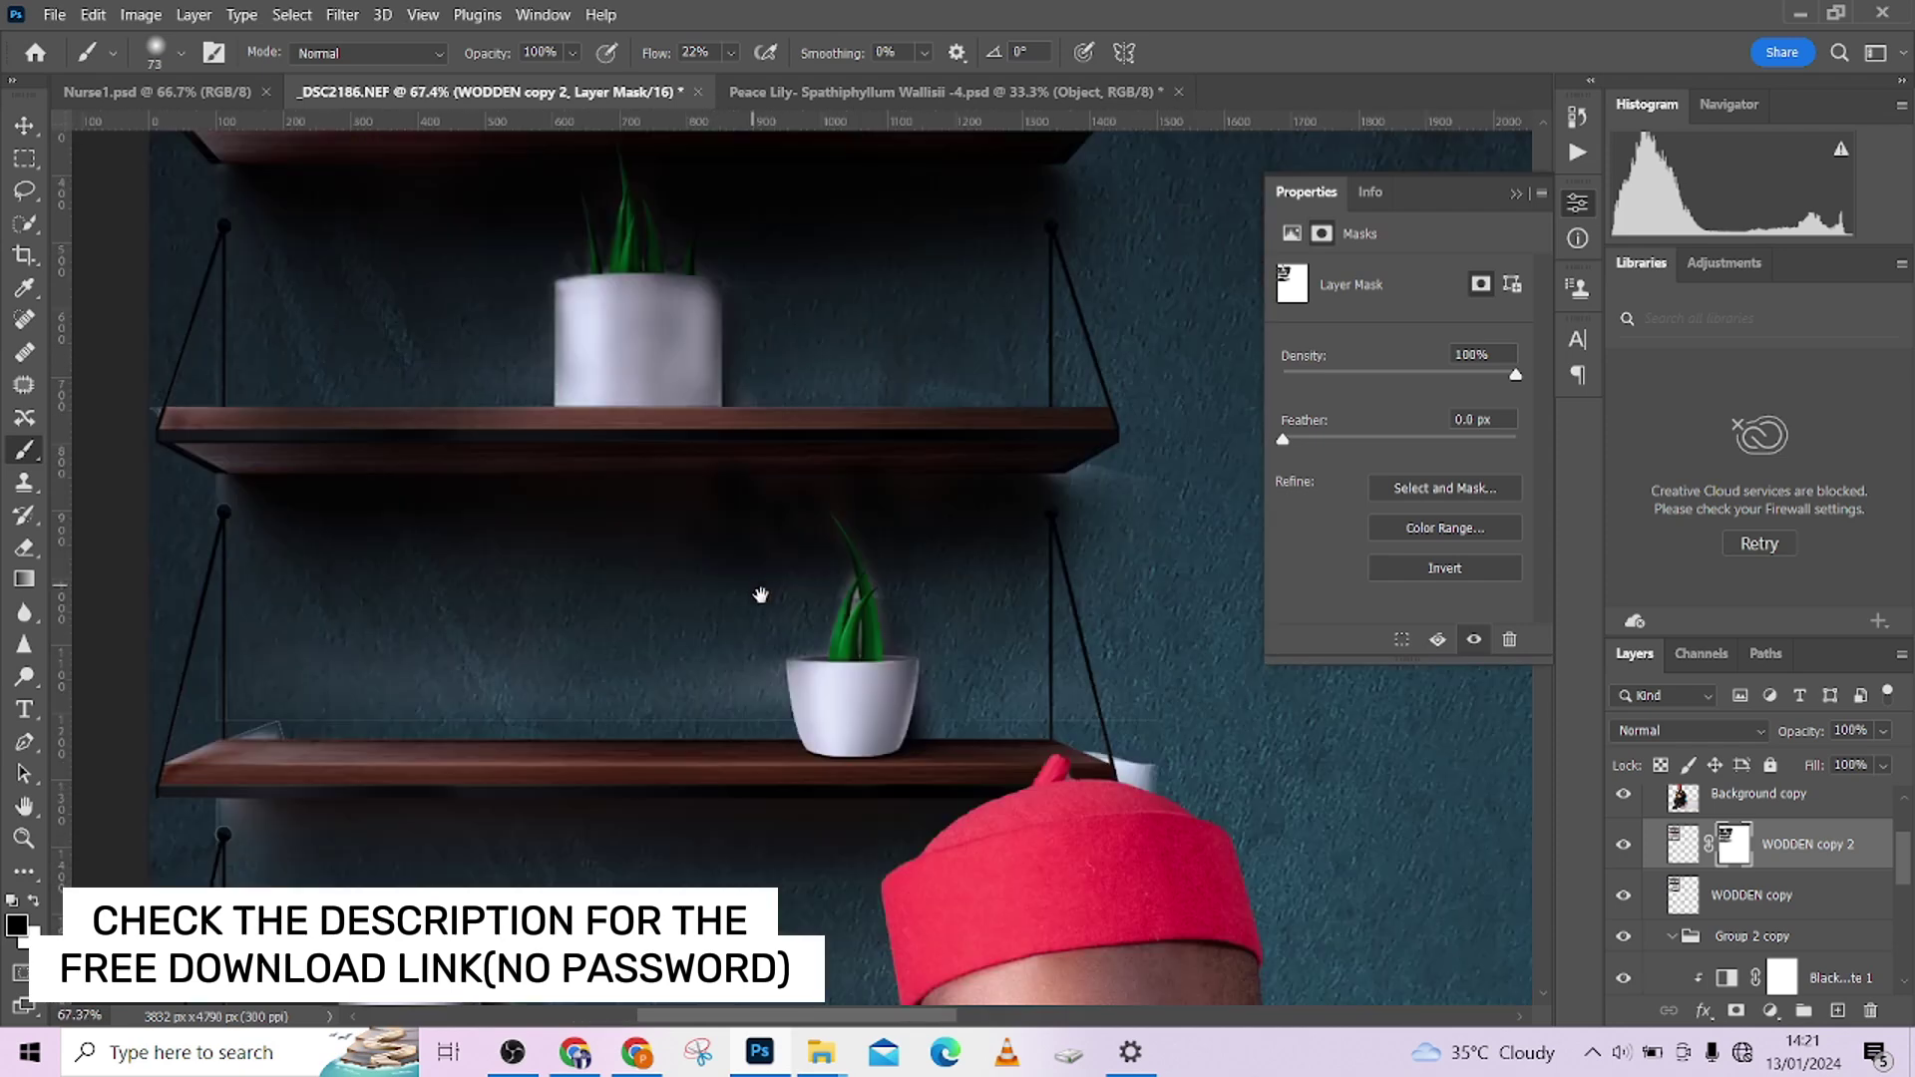
scroll(883, 632, up, 4)
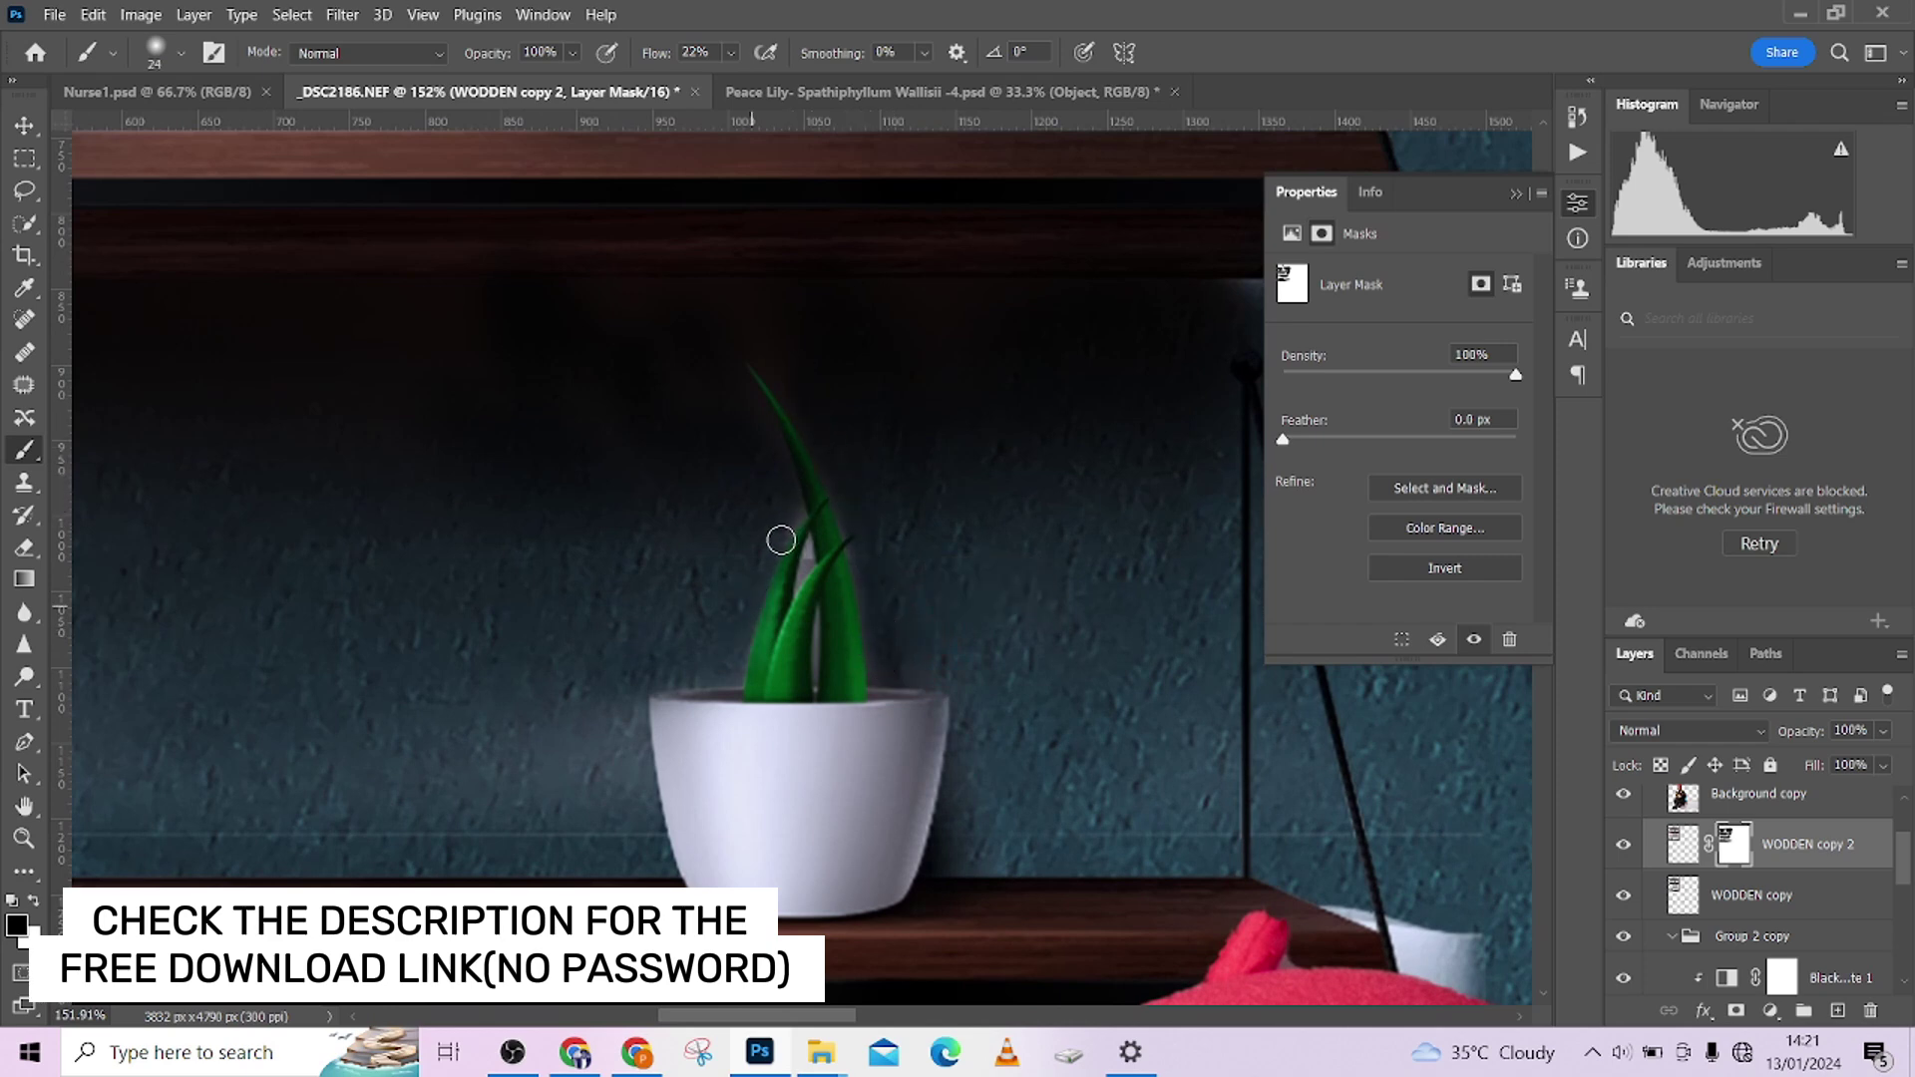
mouse_move(791, 619)
mouse_down()
mouse_move(799, 569)
mouse_move(789, 648)
mouse_up()
alt+right_click(885, 756)
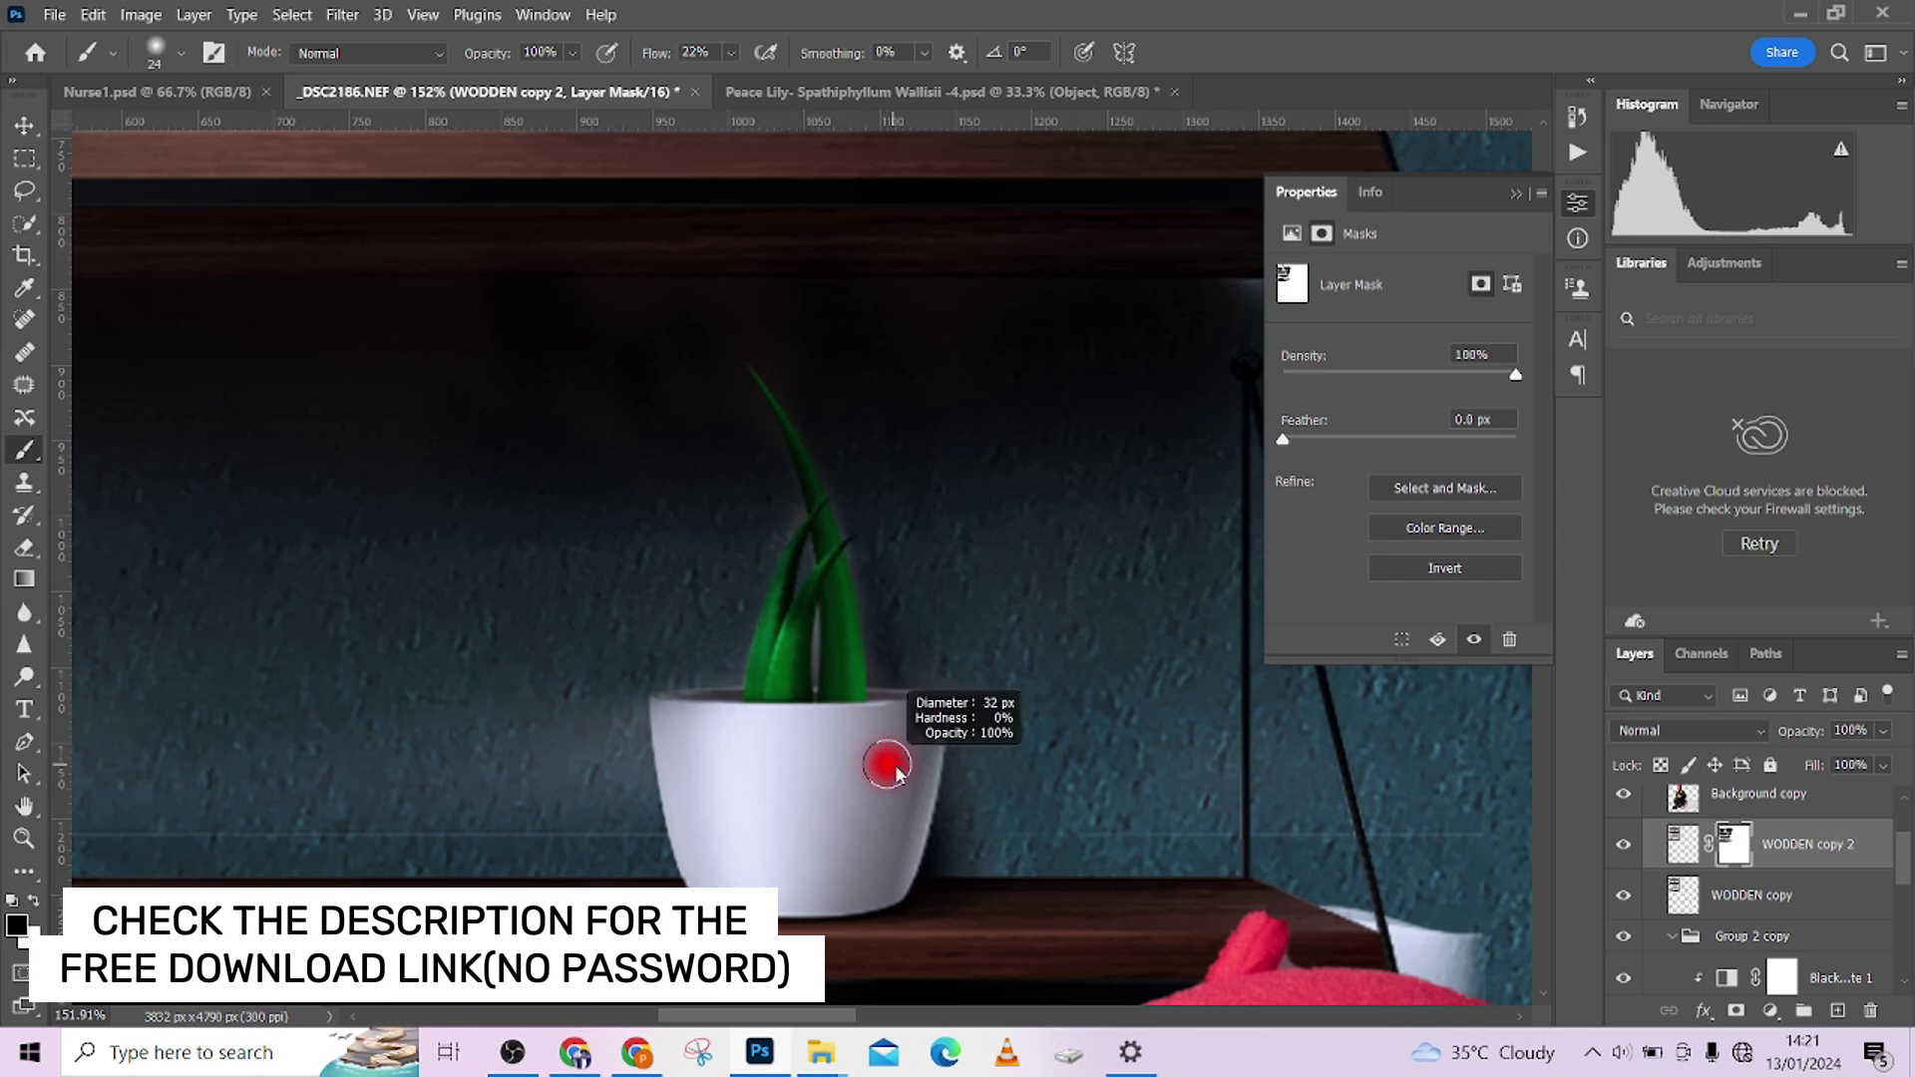
key(x)
mouse_move(910, 845)
mouse_down()
mouse_move(913, 716)
mouse_move(704, 698)
mouse_move(670, 716)
mouse_move(759, 865)
mouse_up()
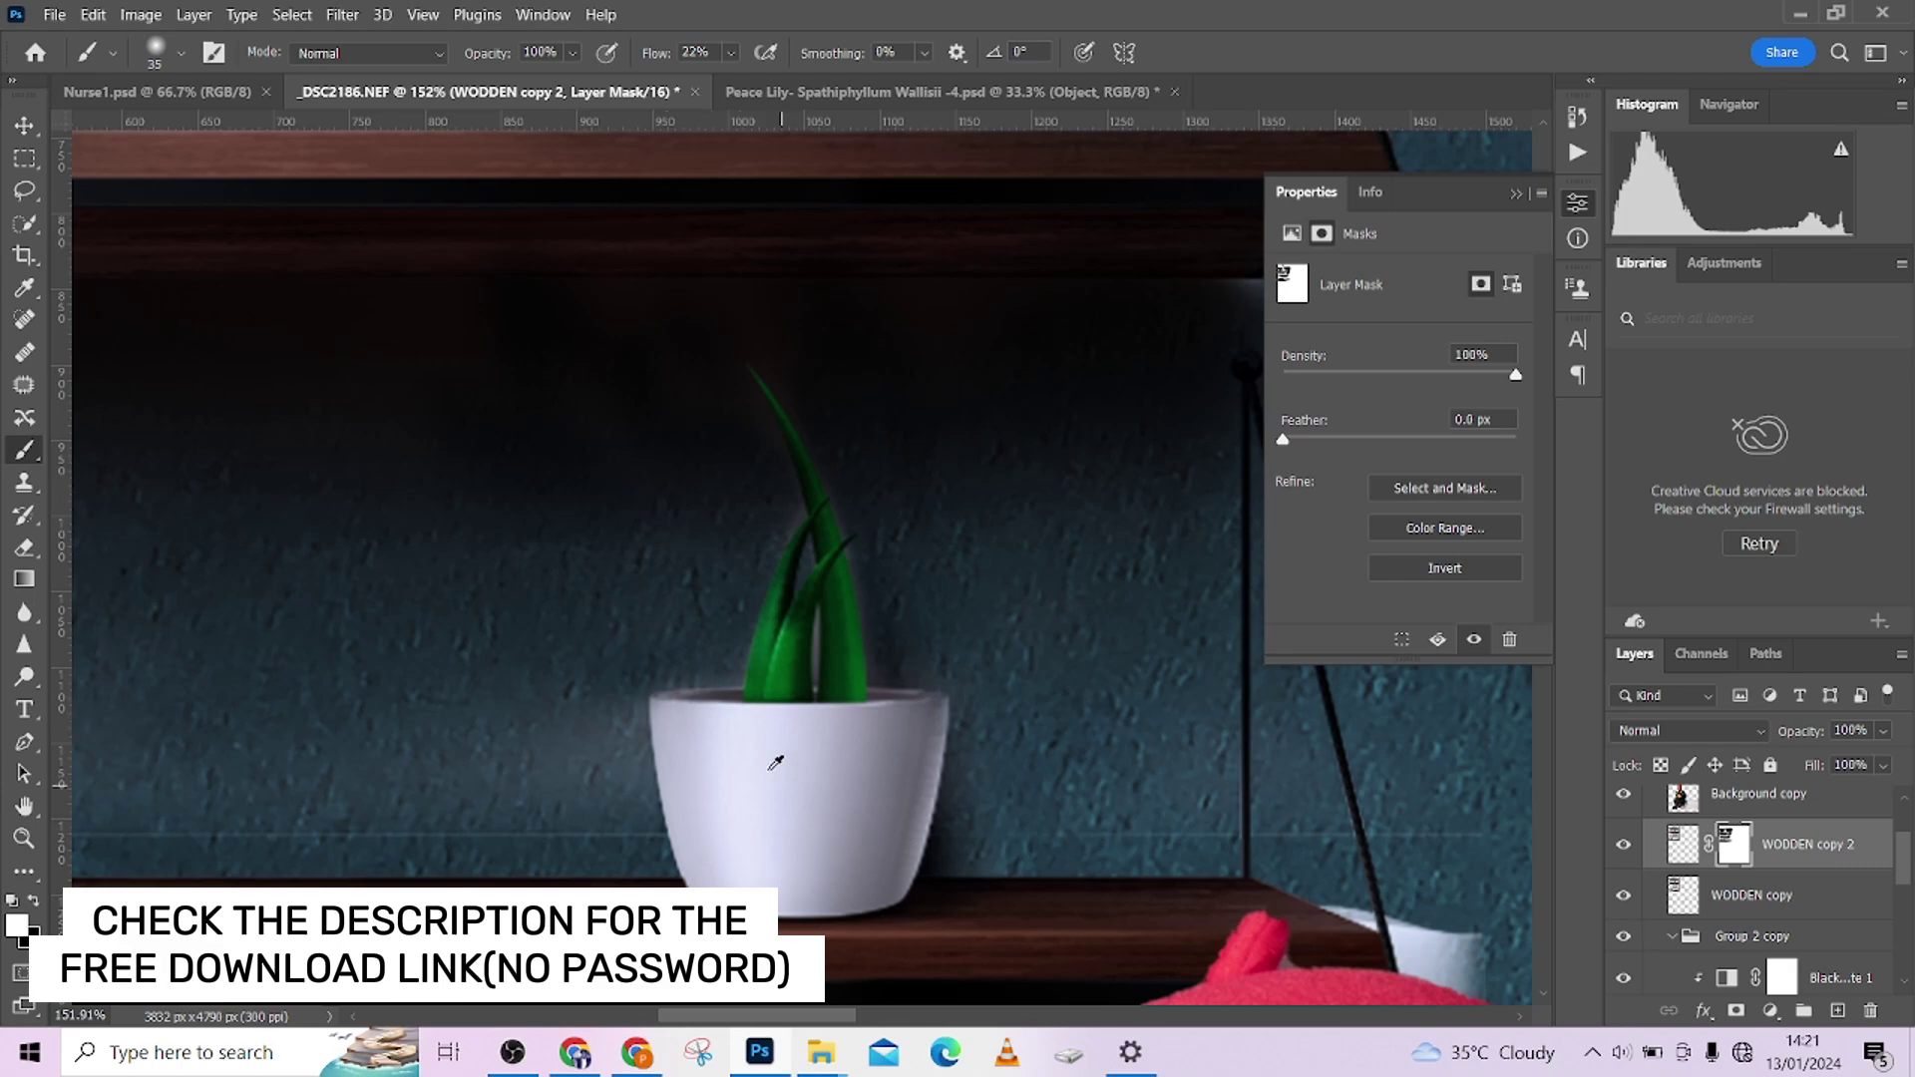
Paint black on the mask to hide the white patch at the third shelf's right end, beside the boy's red cap.
scroll(774, 763, down, 3)
drag(803, 796, 533, 554)
key(x)
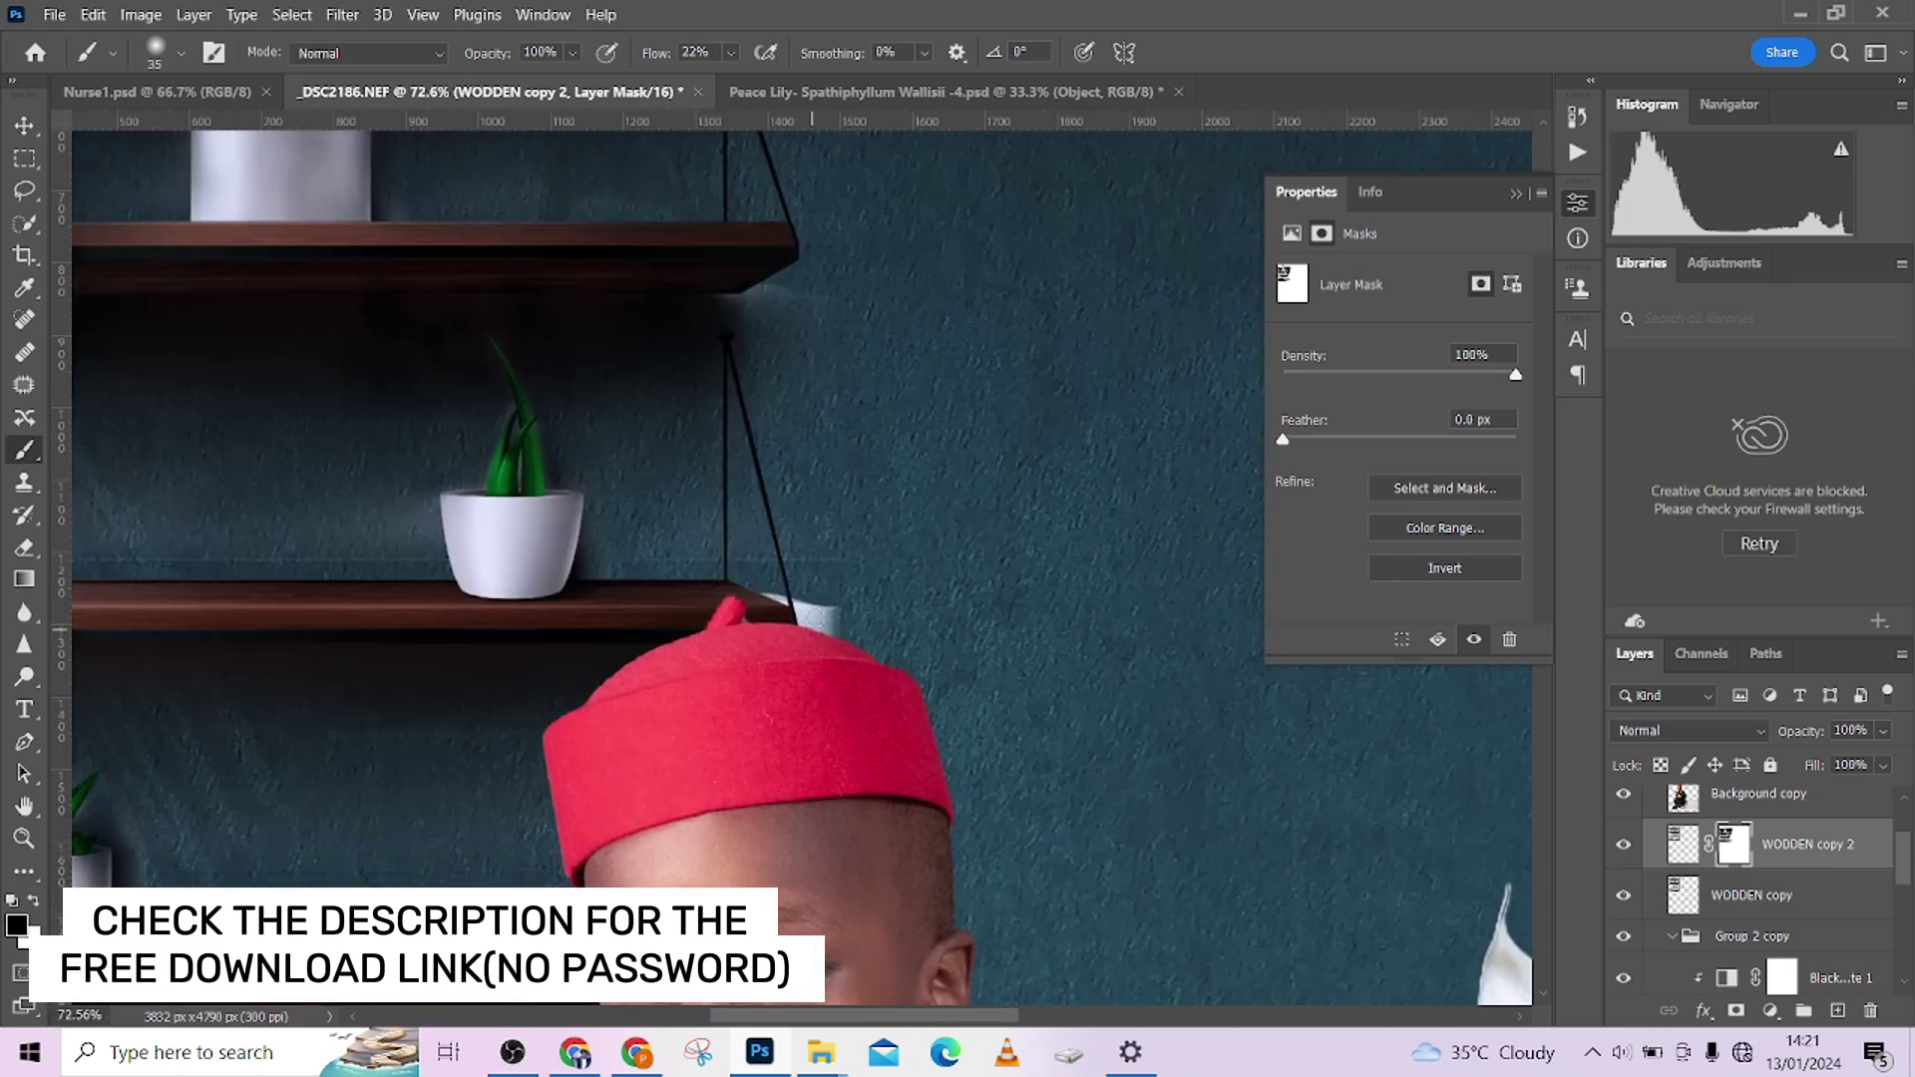
drag(806, 600, 796, 616)
Touch up the mask on the lowest shelf's pot and hide the haze around its left-hand cord, enlarging the brush to 109 px.
scroll(822, 605, left, 8)
scroll(841, 610, up, 3)
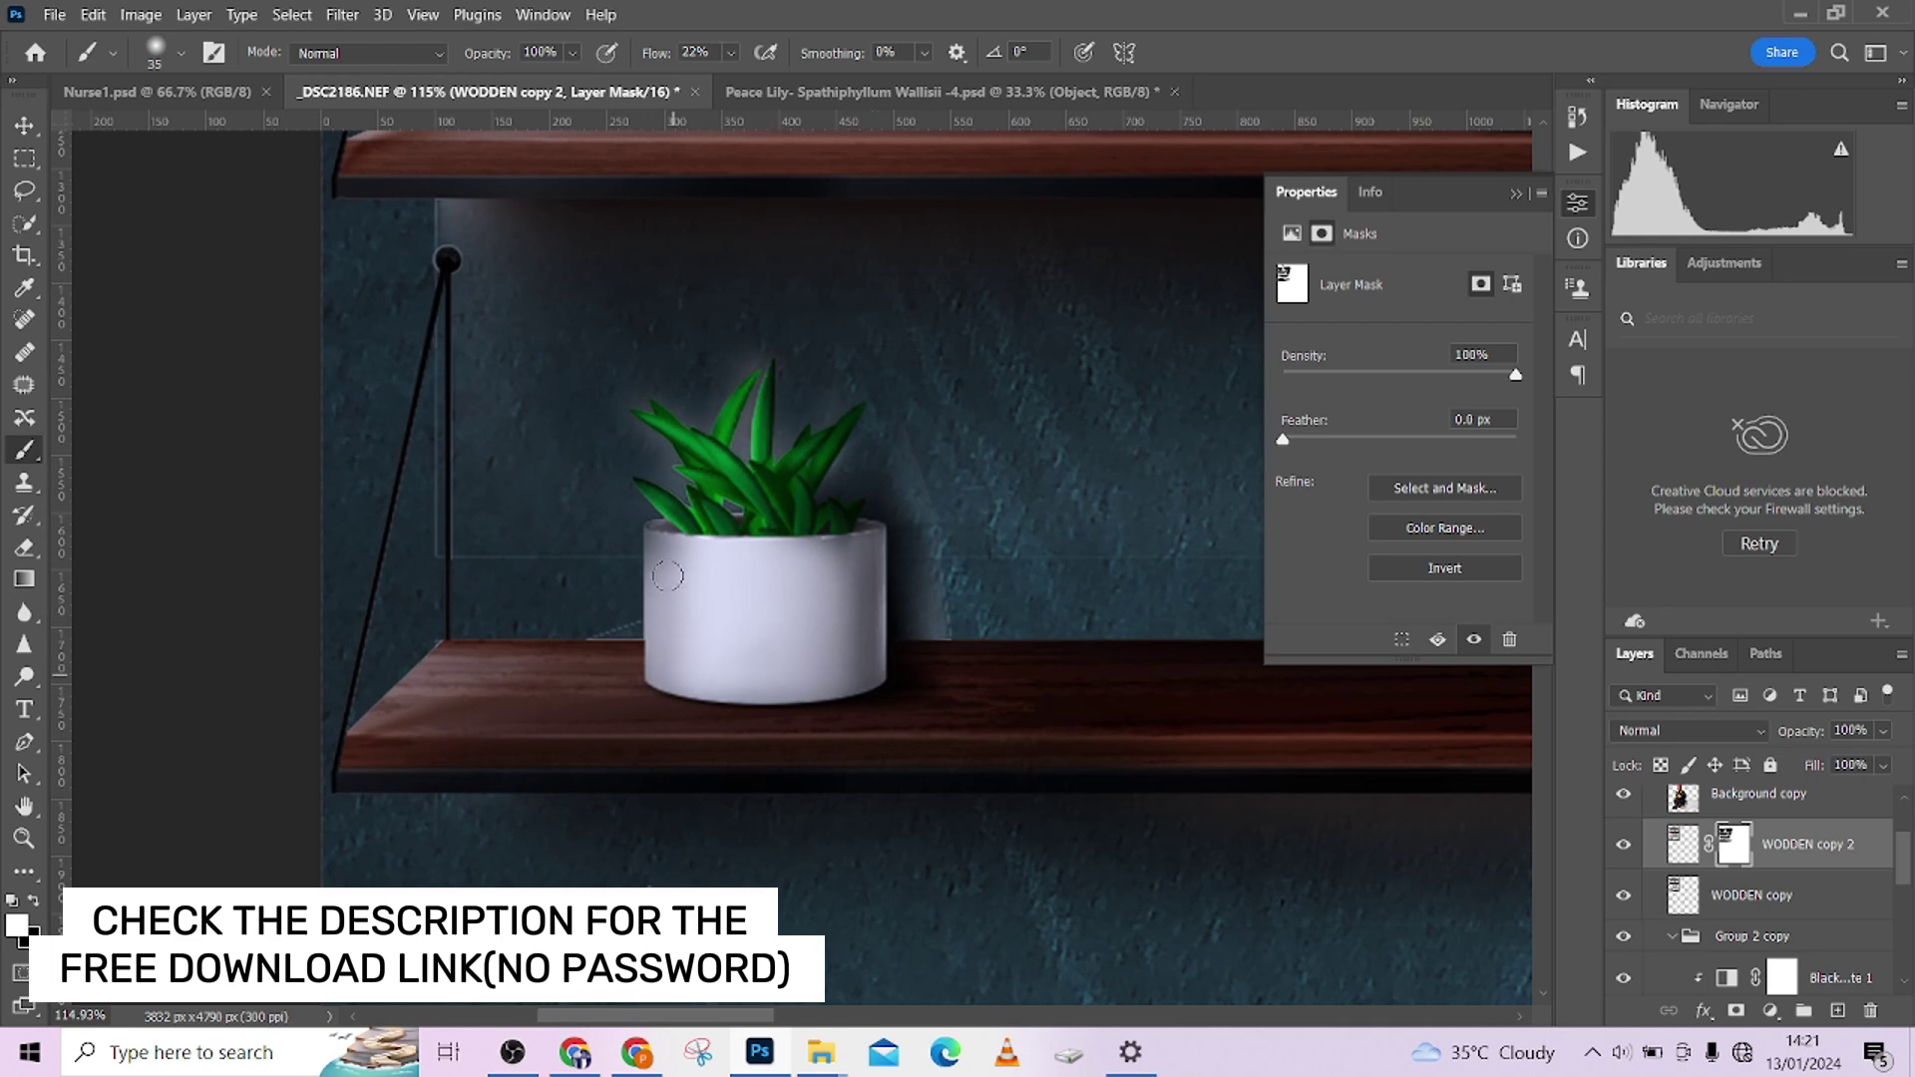
key(x)
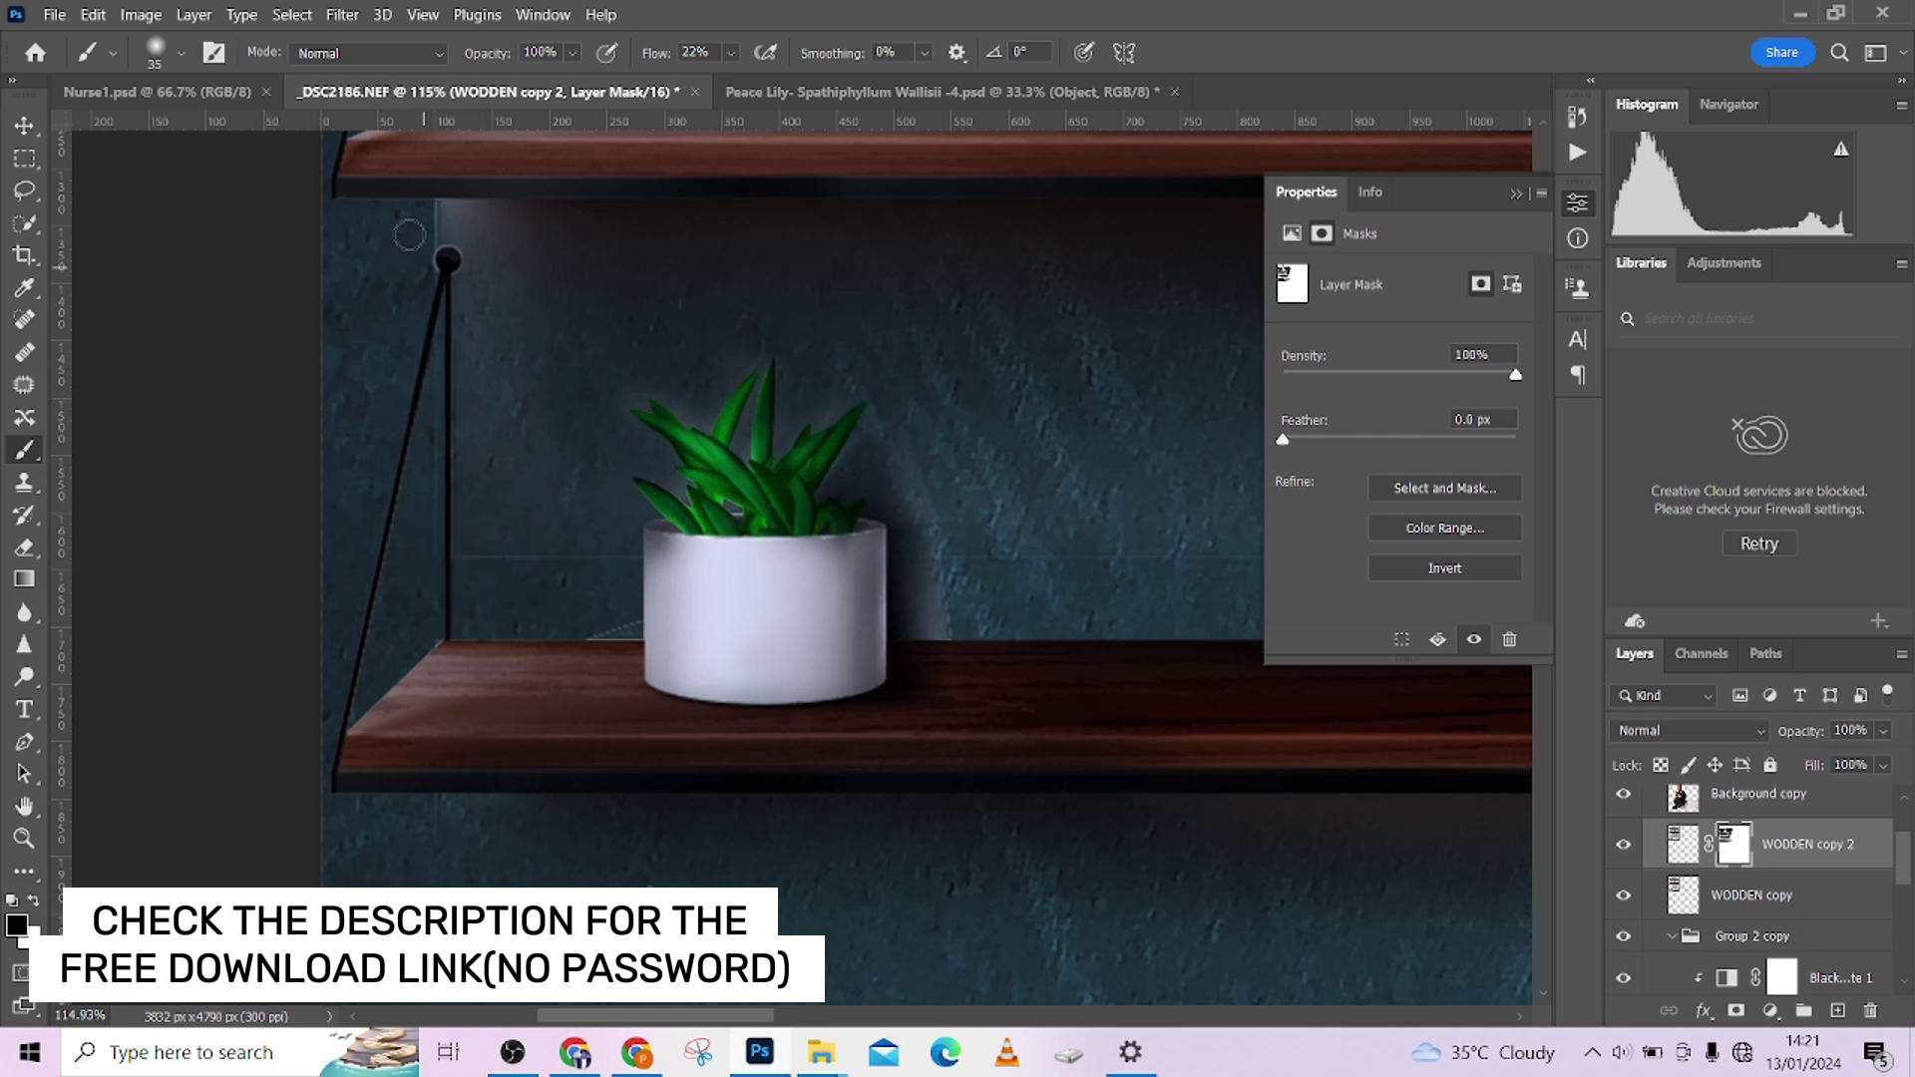
drag(412, 243, 470, 261)
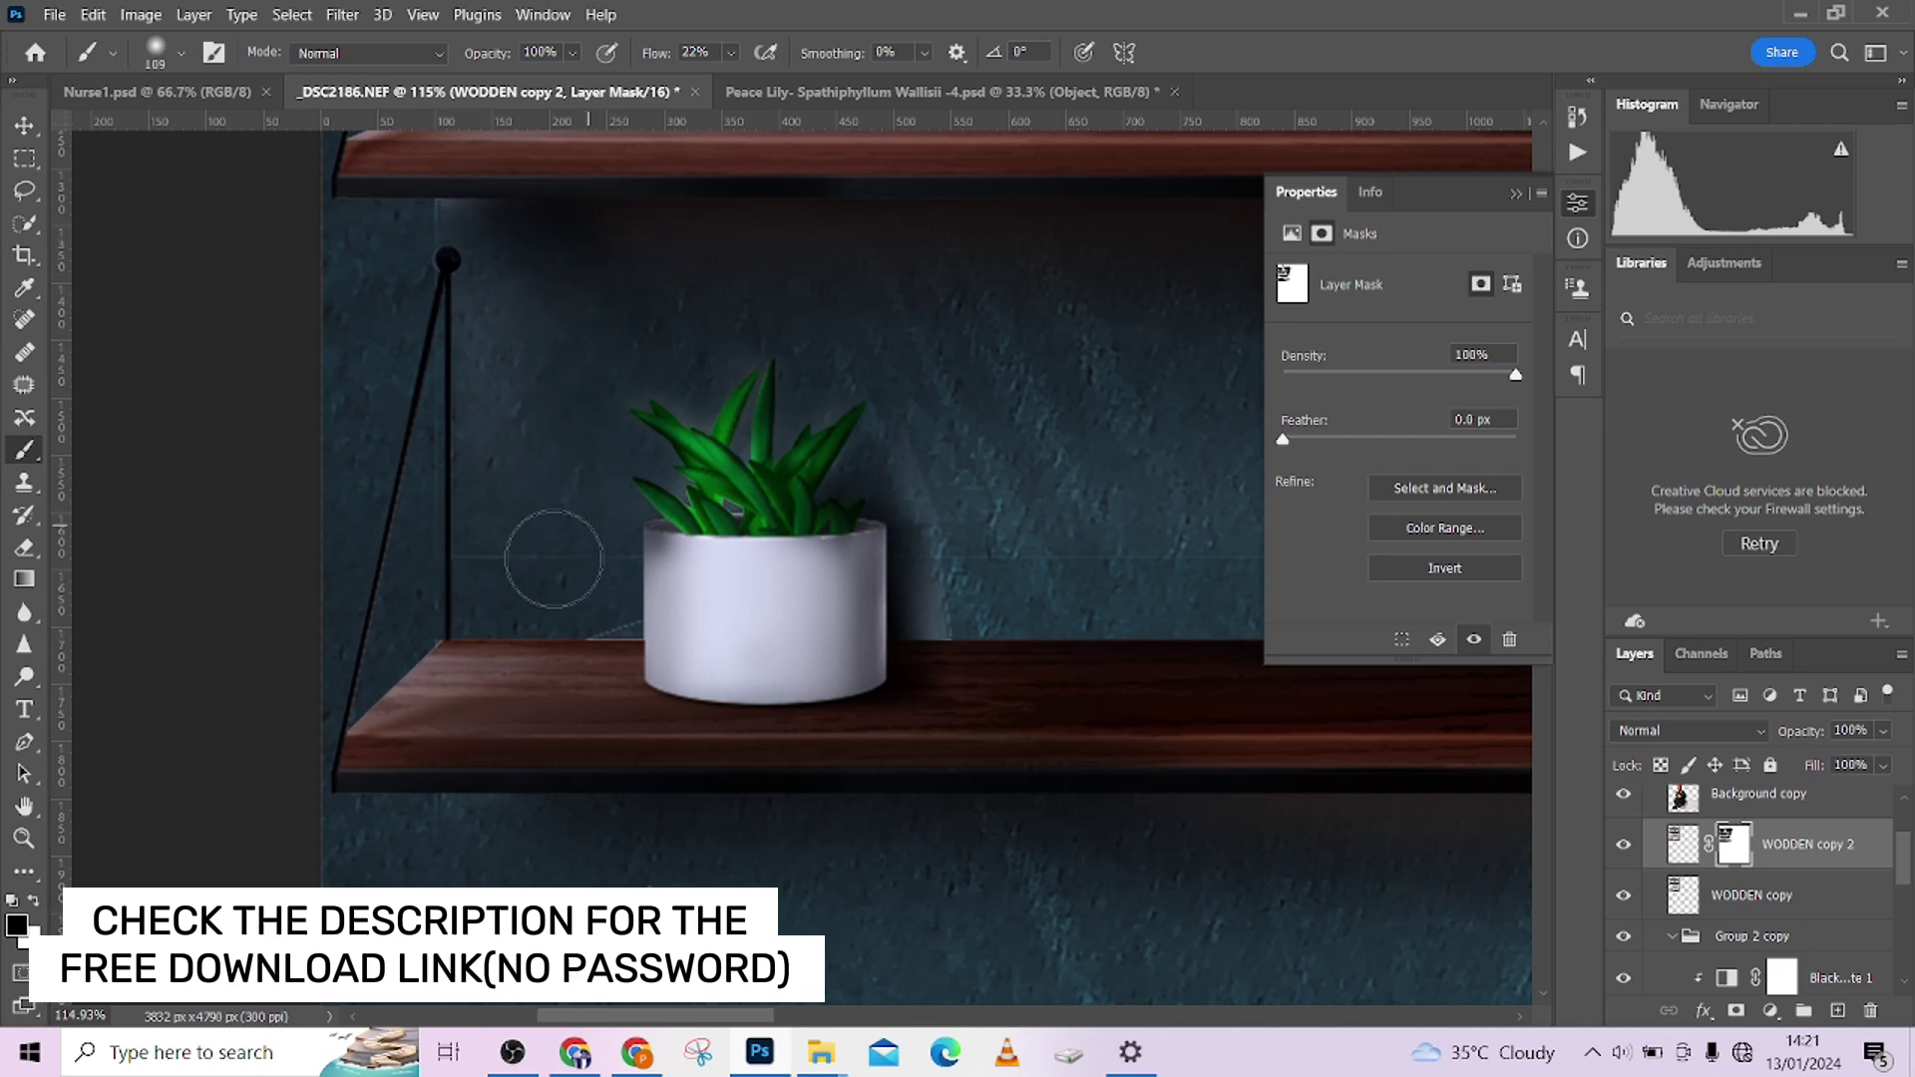
scroll(593, 606, down, 3)
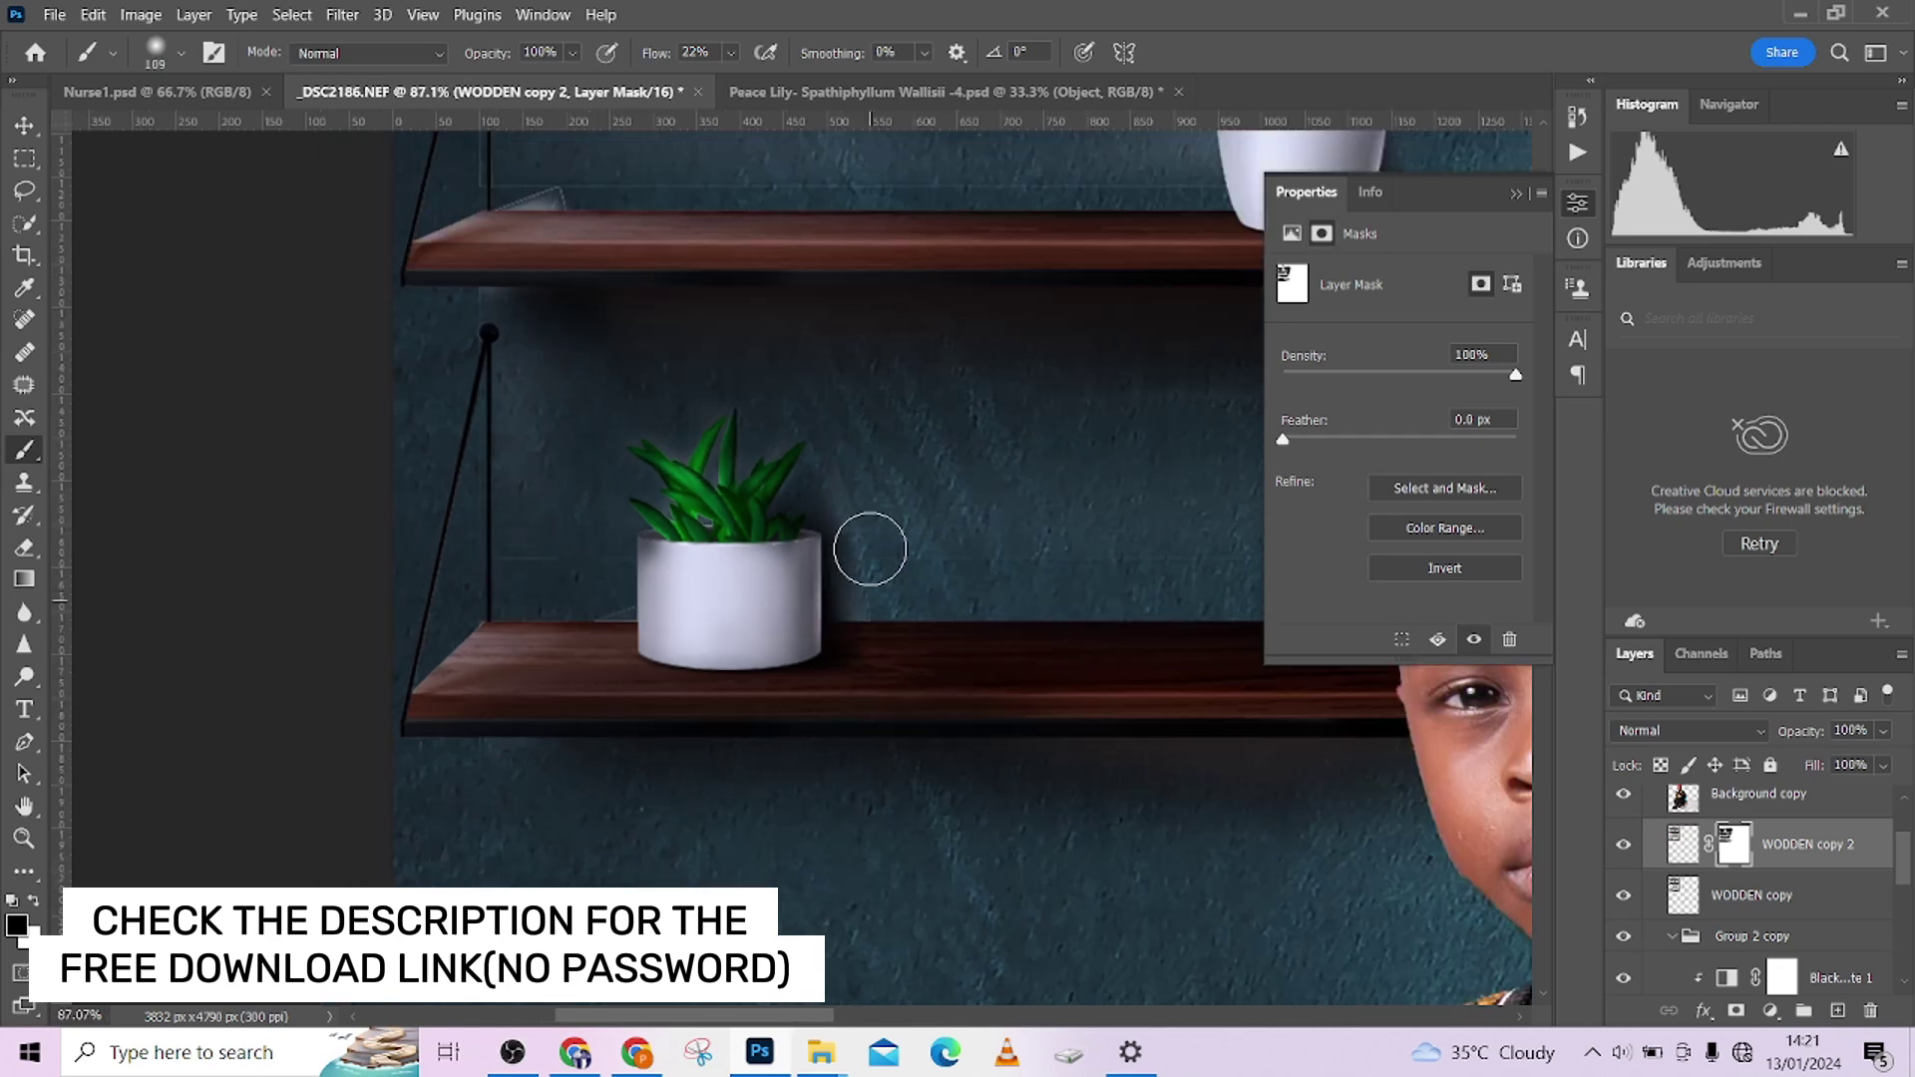
scroll(847, 439, down, 4)
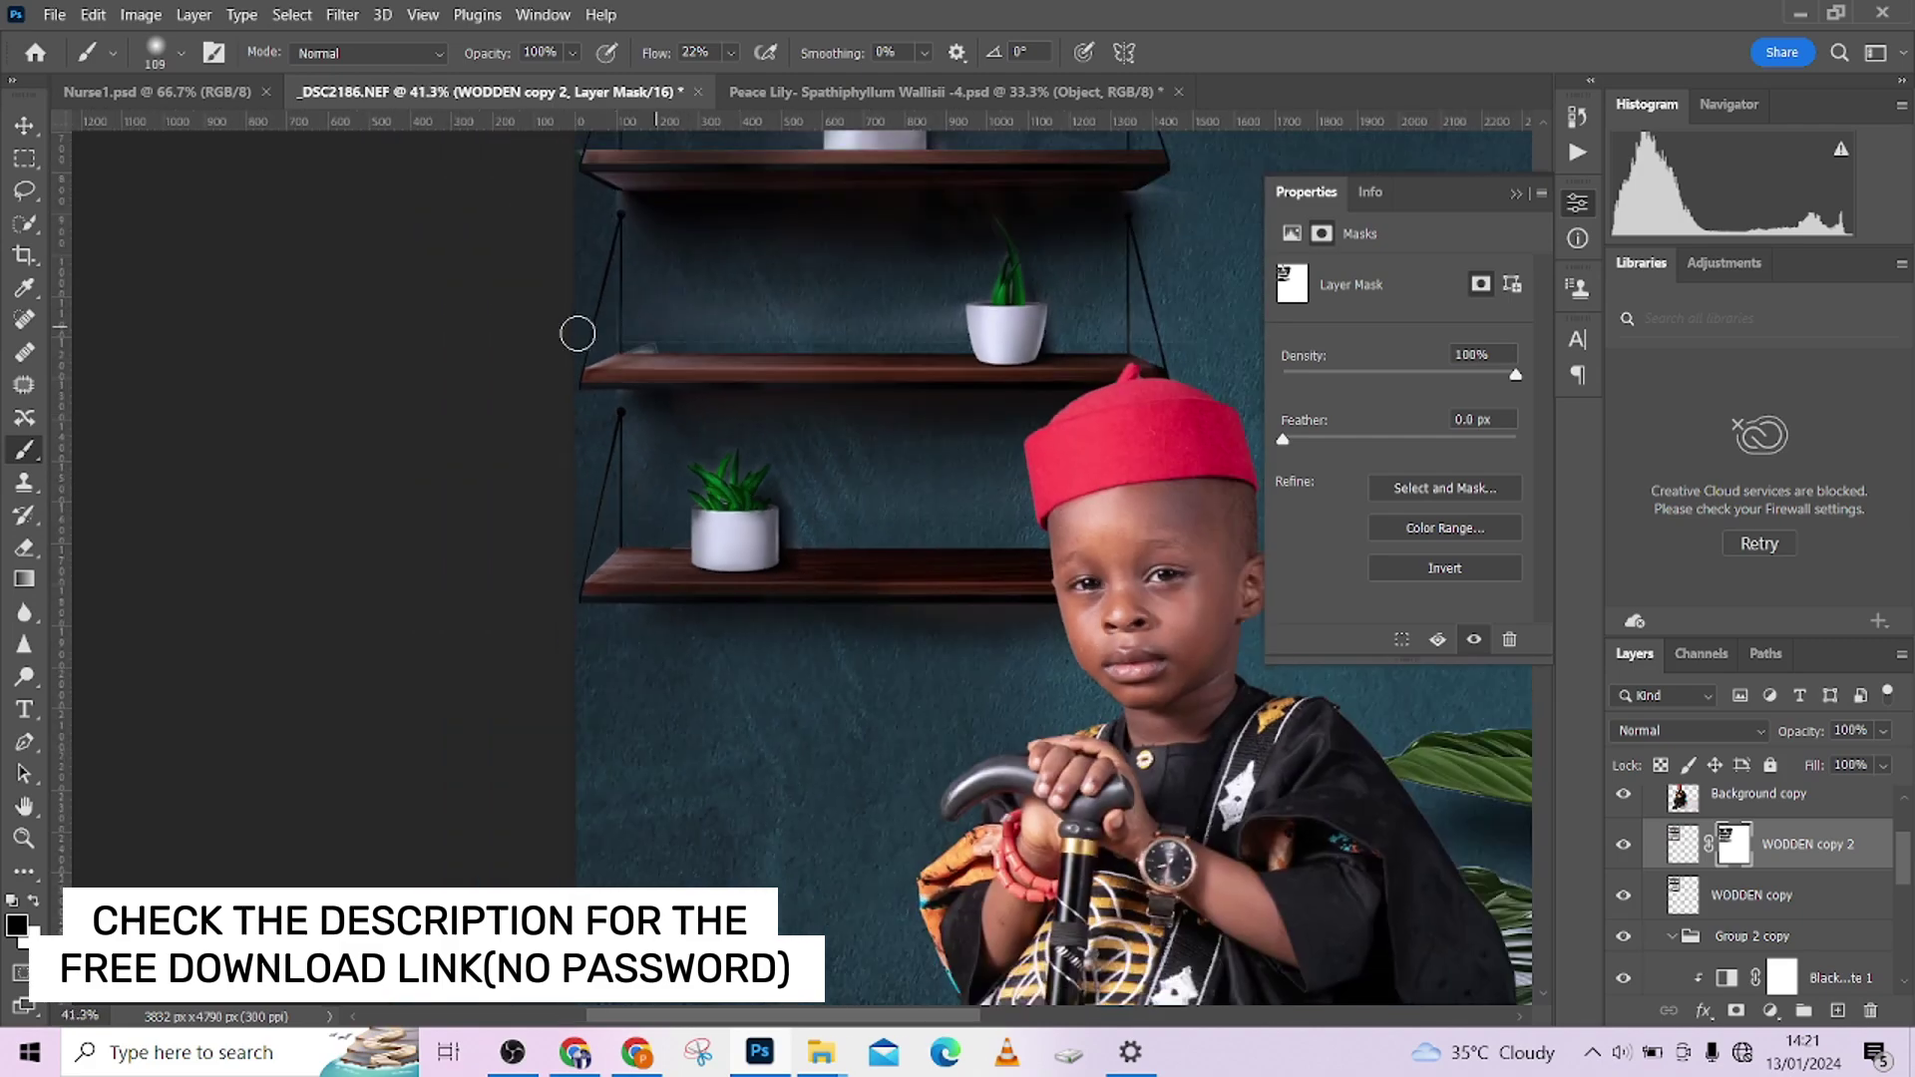
scroll(709, 528, down, 1)
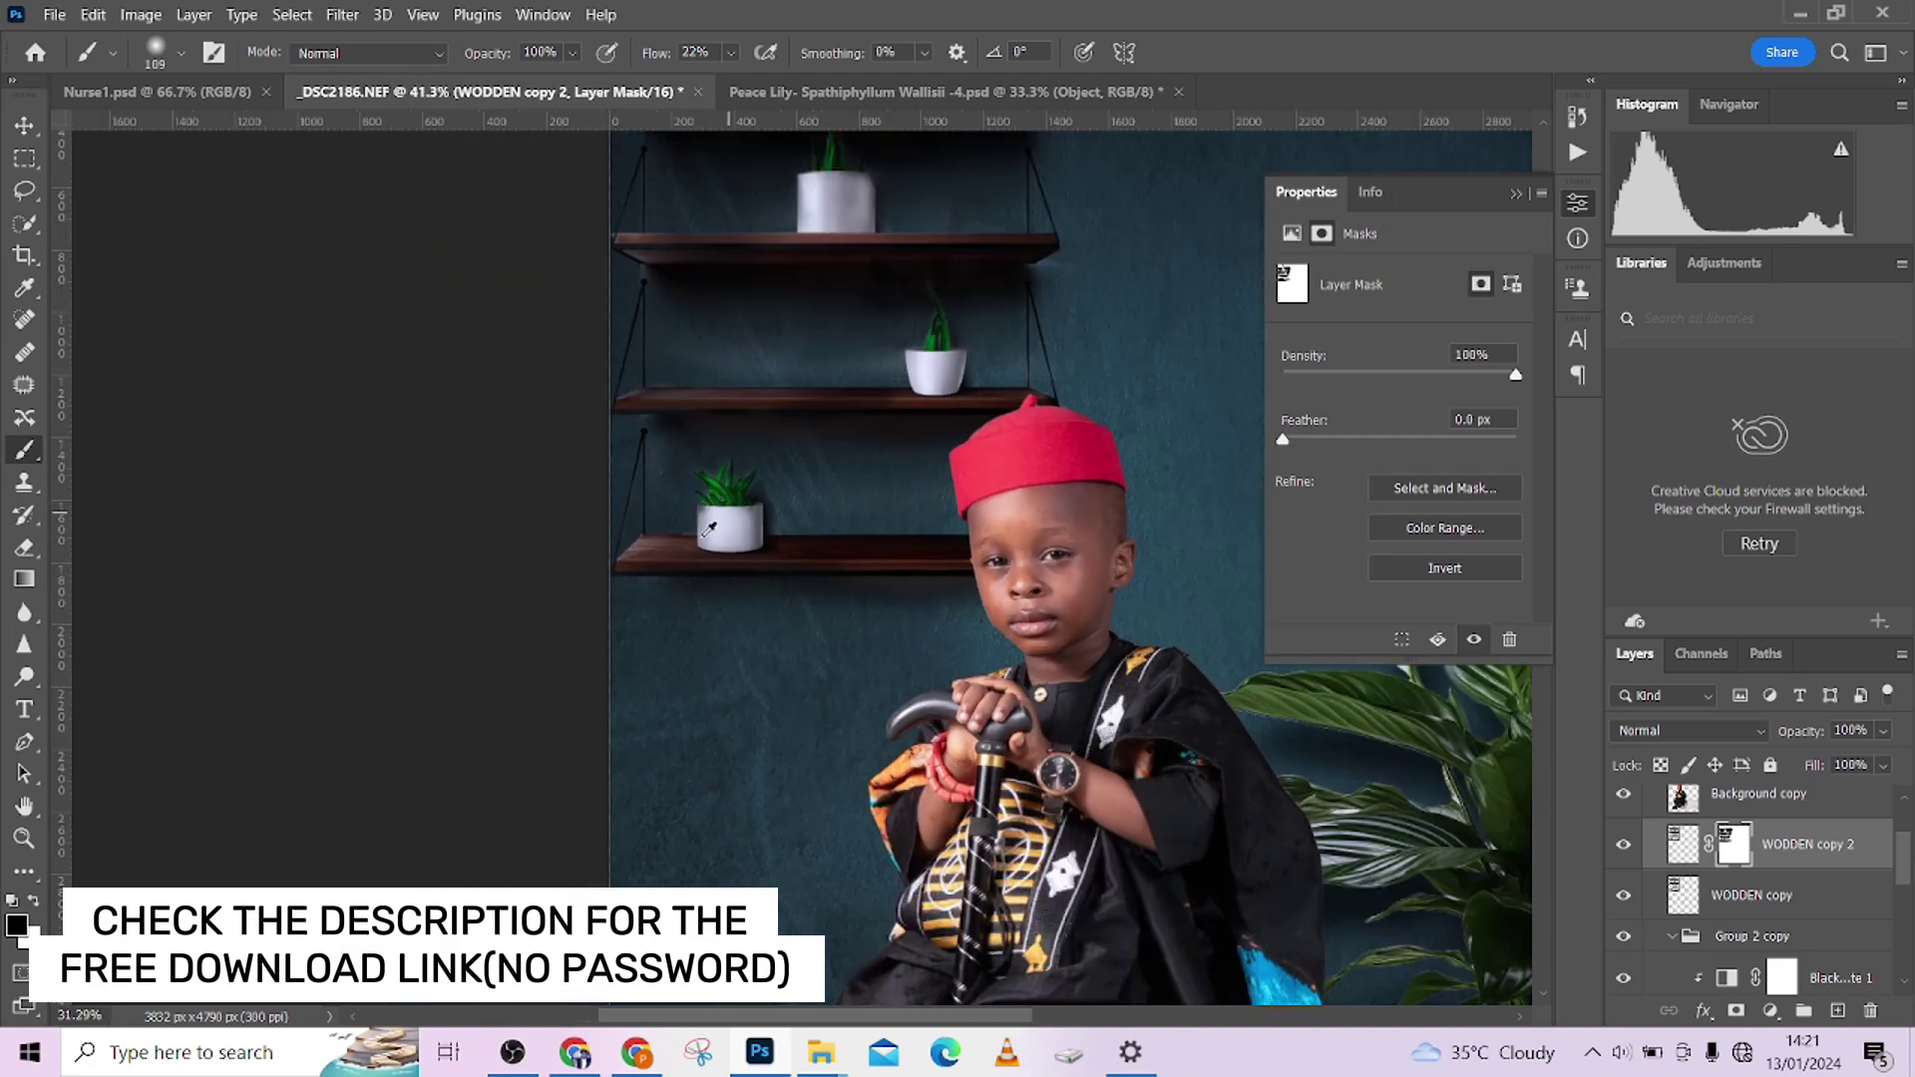
scroll(620, 617, up, 3)
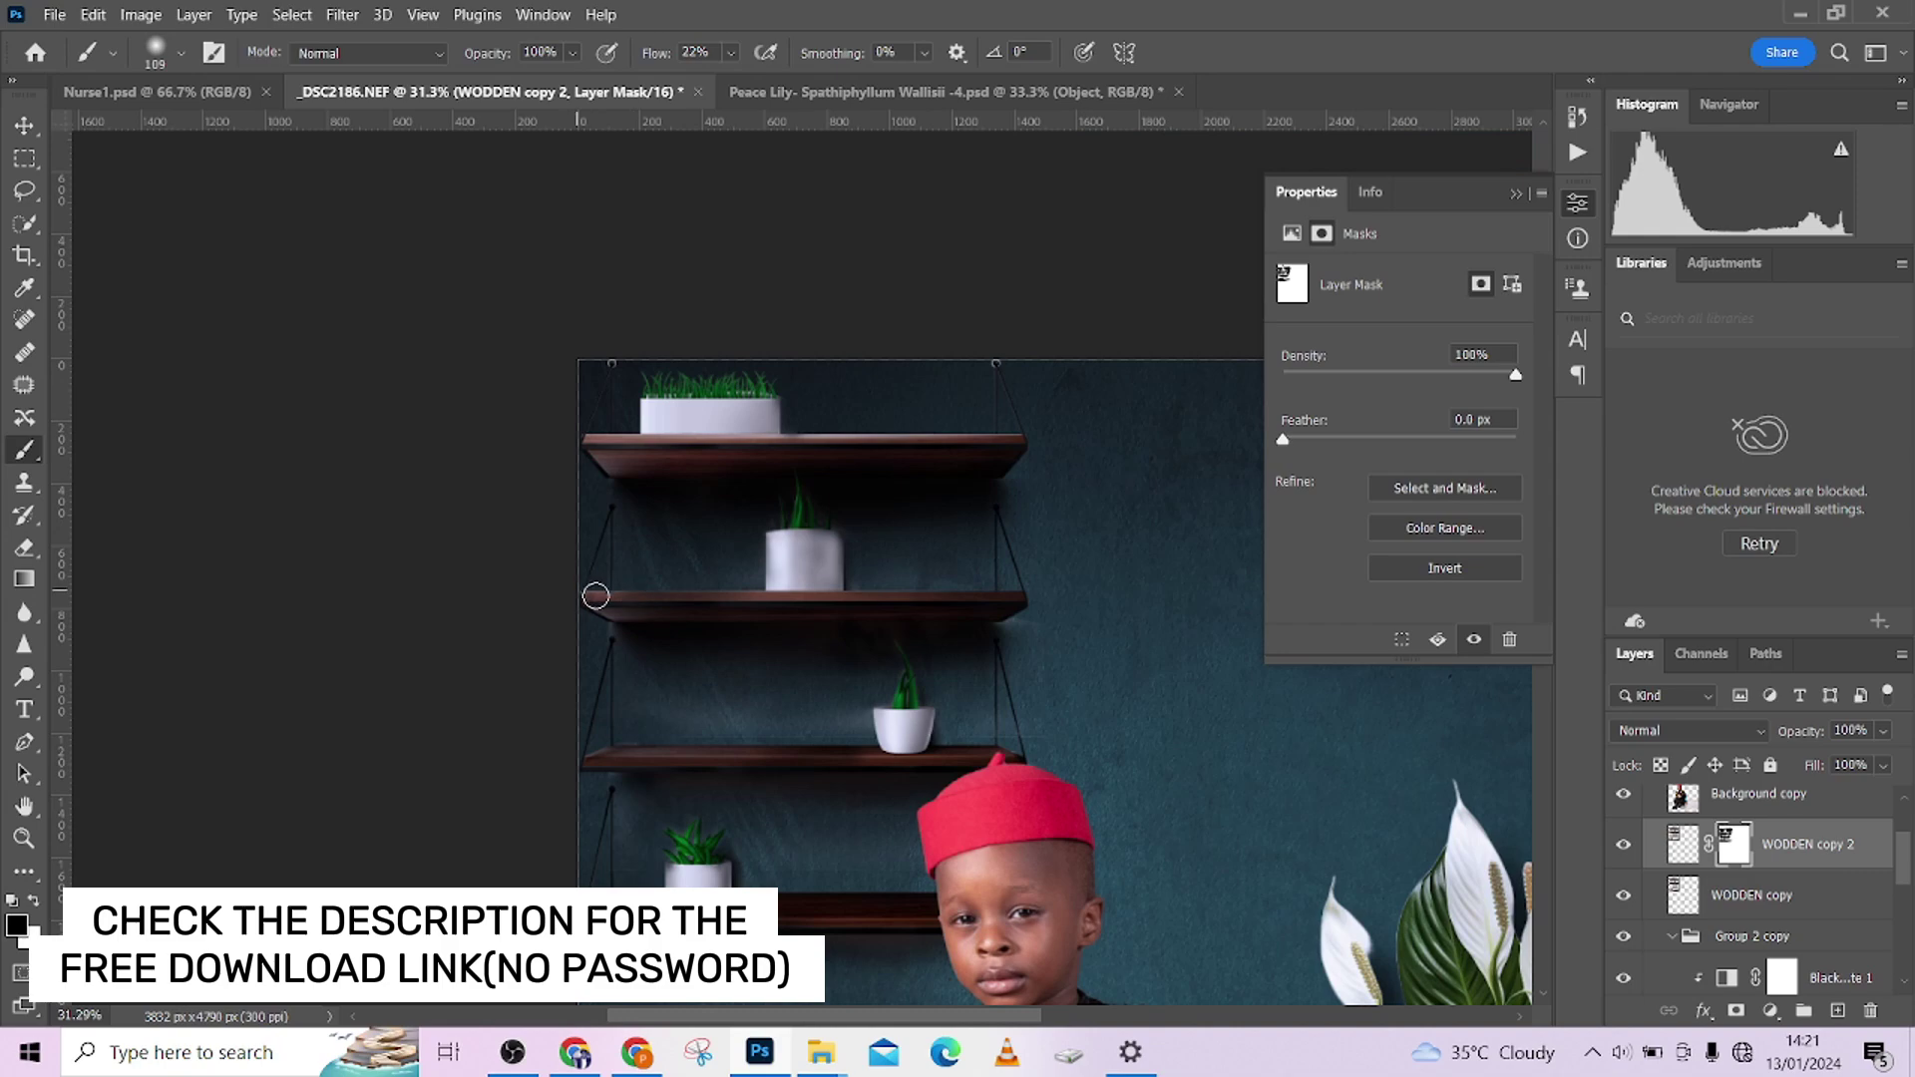
drag(594, 437, 992, 435)
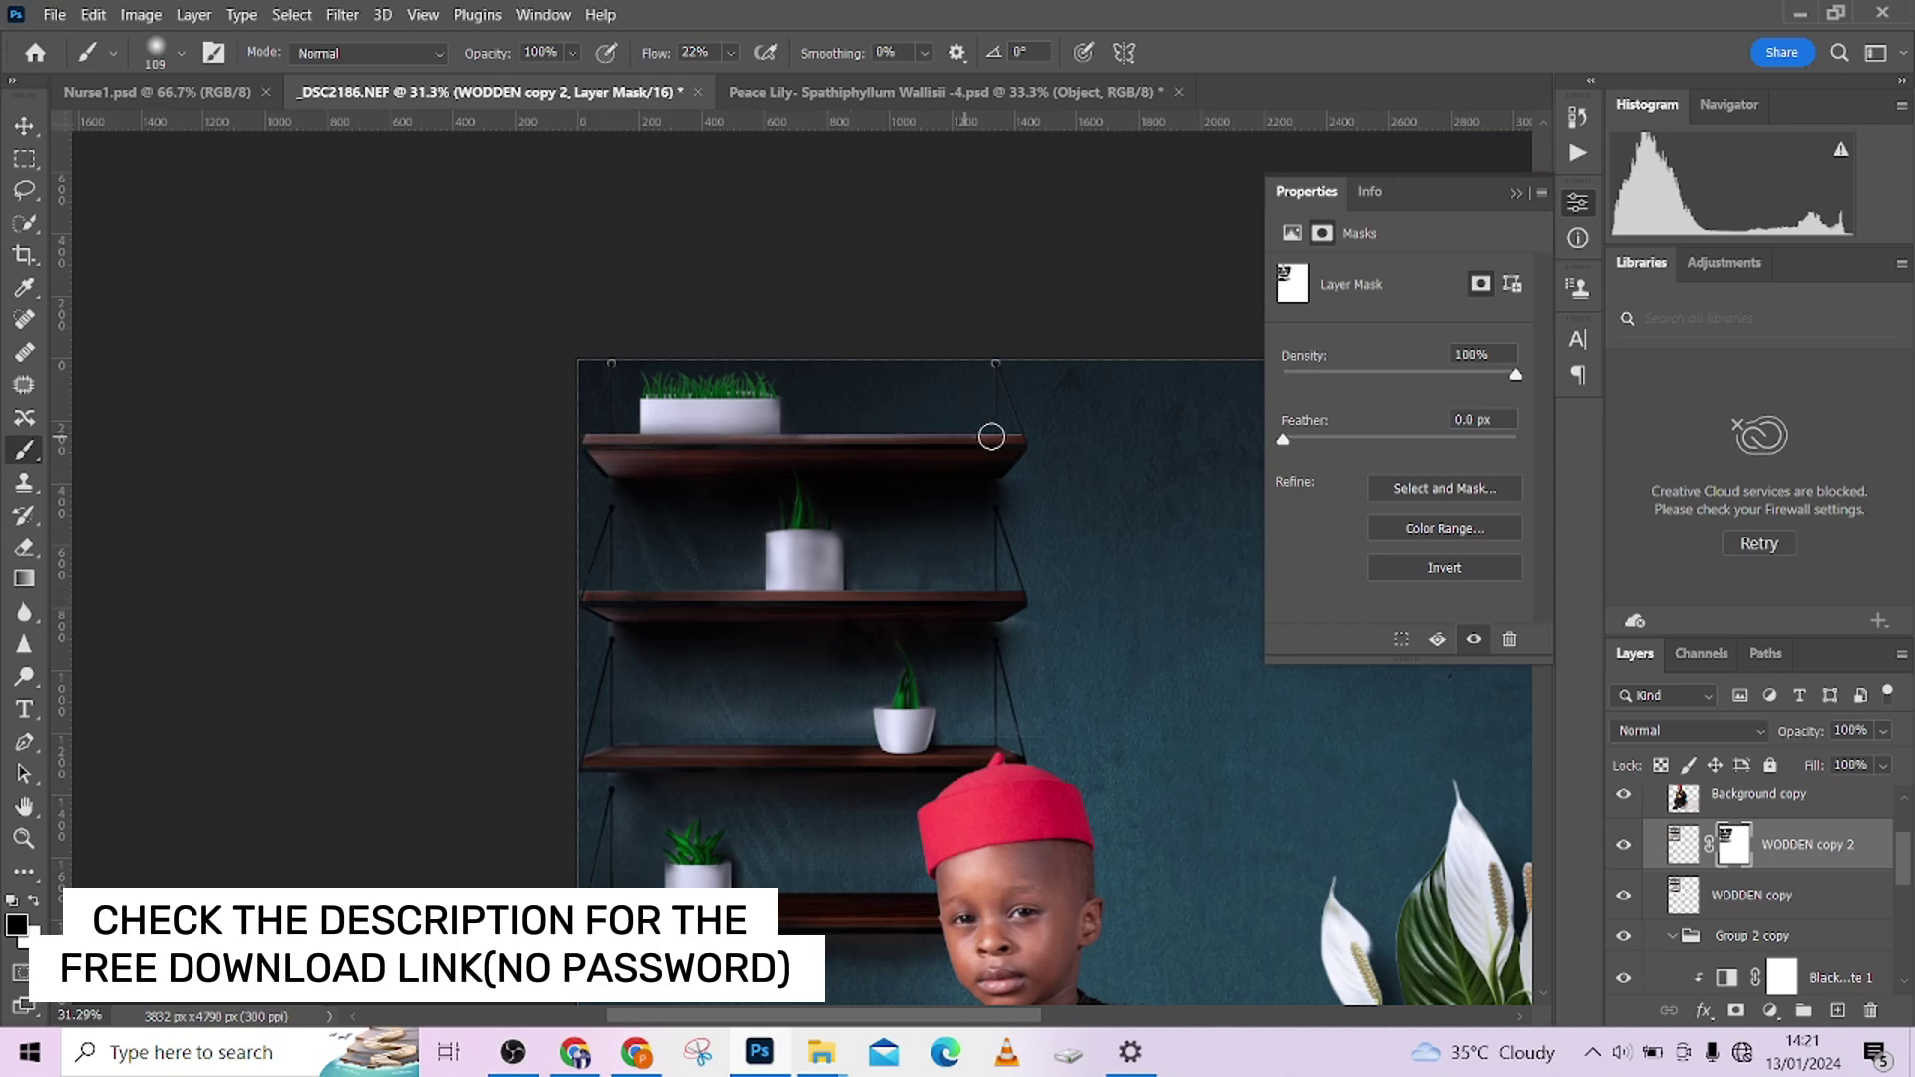
scroll(991, 435, down, 5)
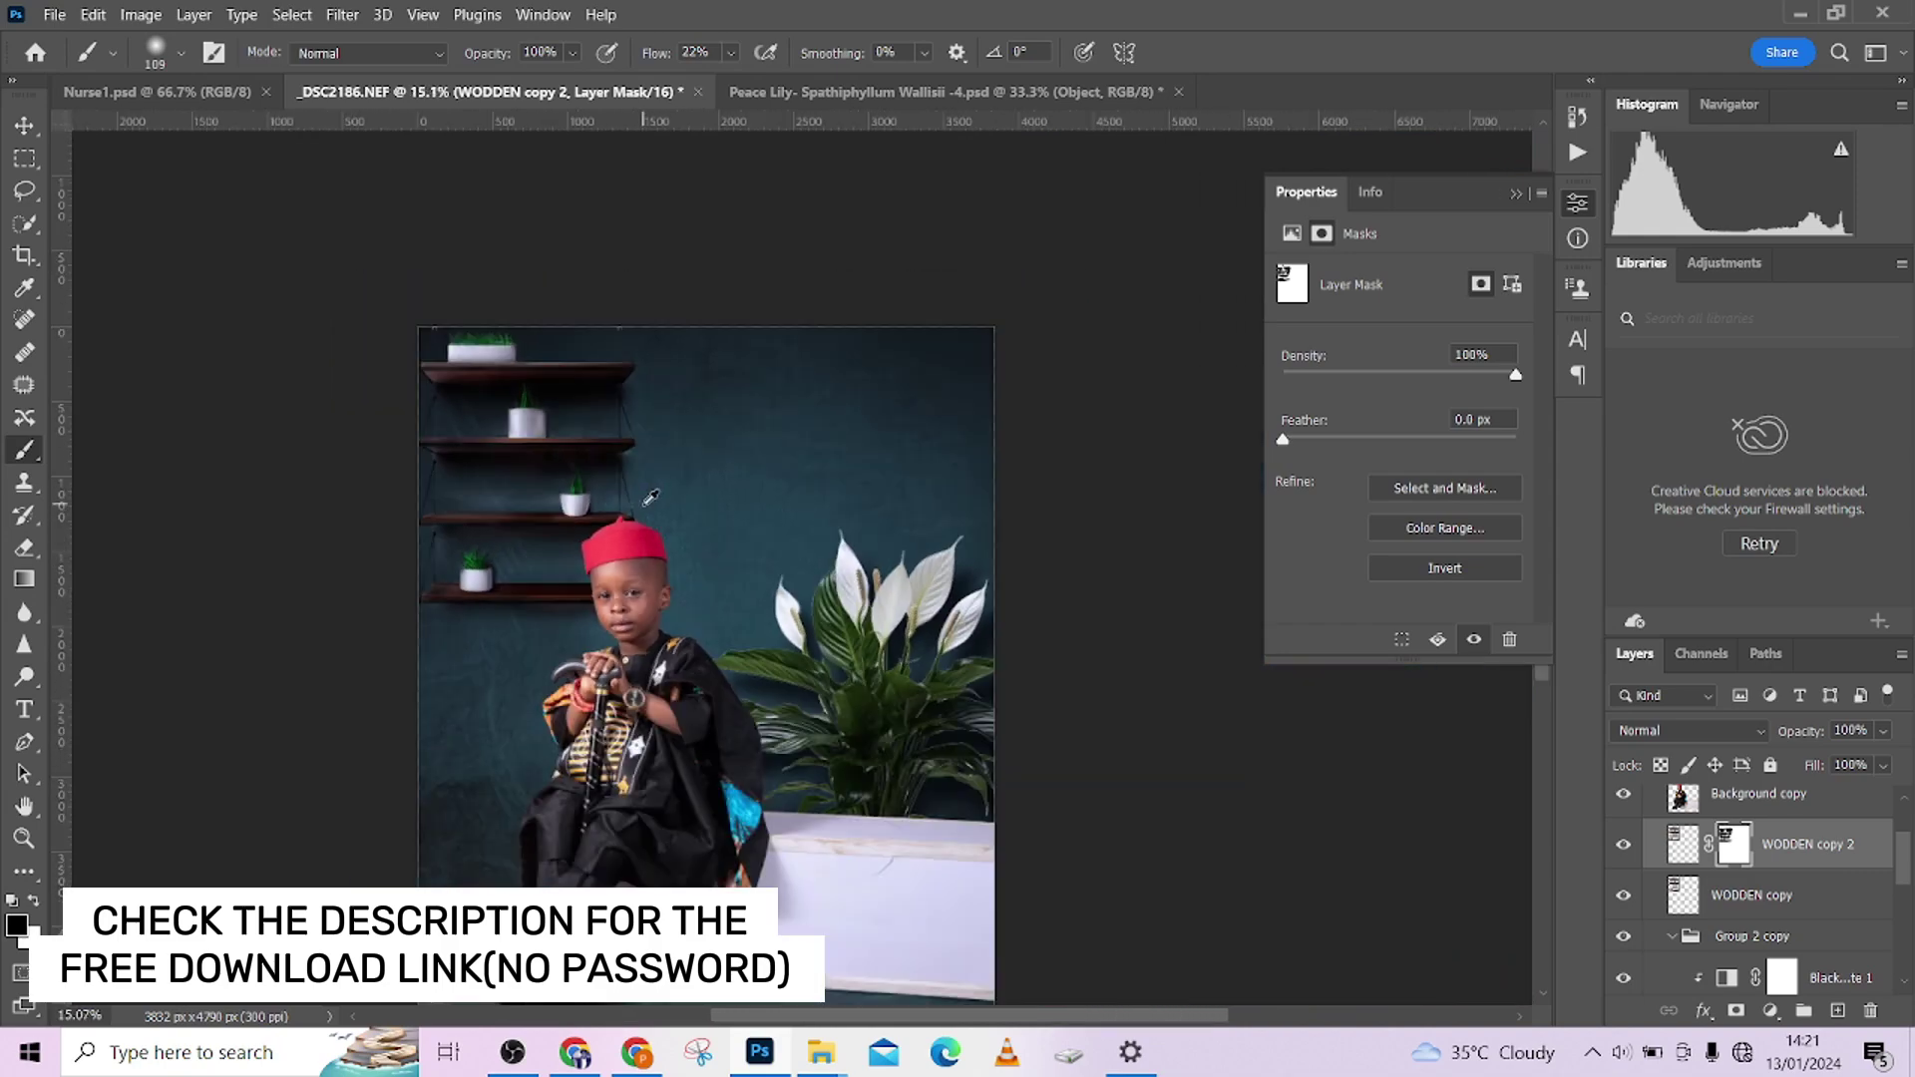
scroll(650, 496, down, 1)
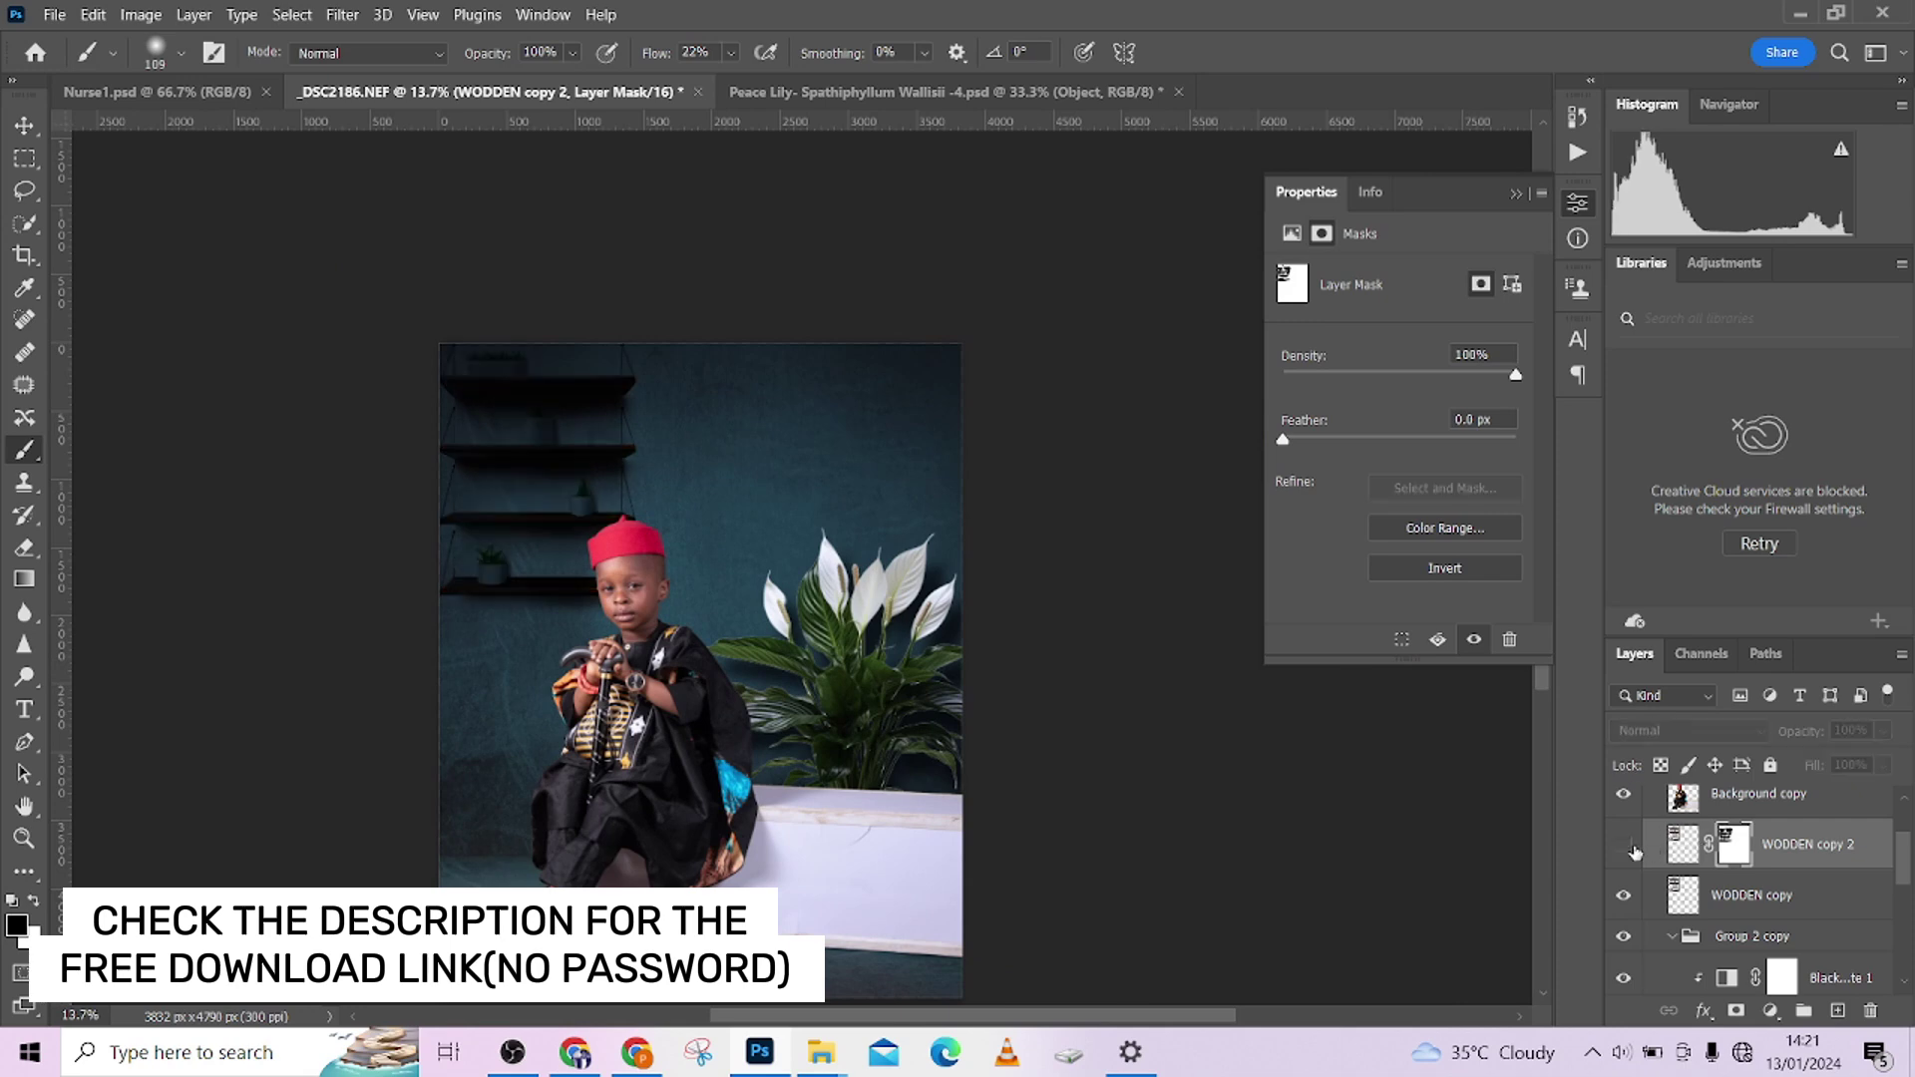
Group the WODDEN copy 2 and WODDEN copy layers, and toggle the new group's visibility to compare.
click(1815, 899)
key(ctrl+g)
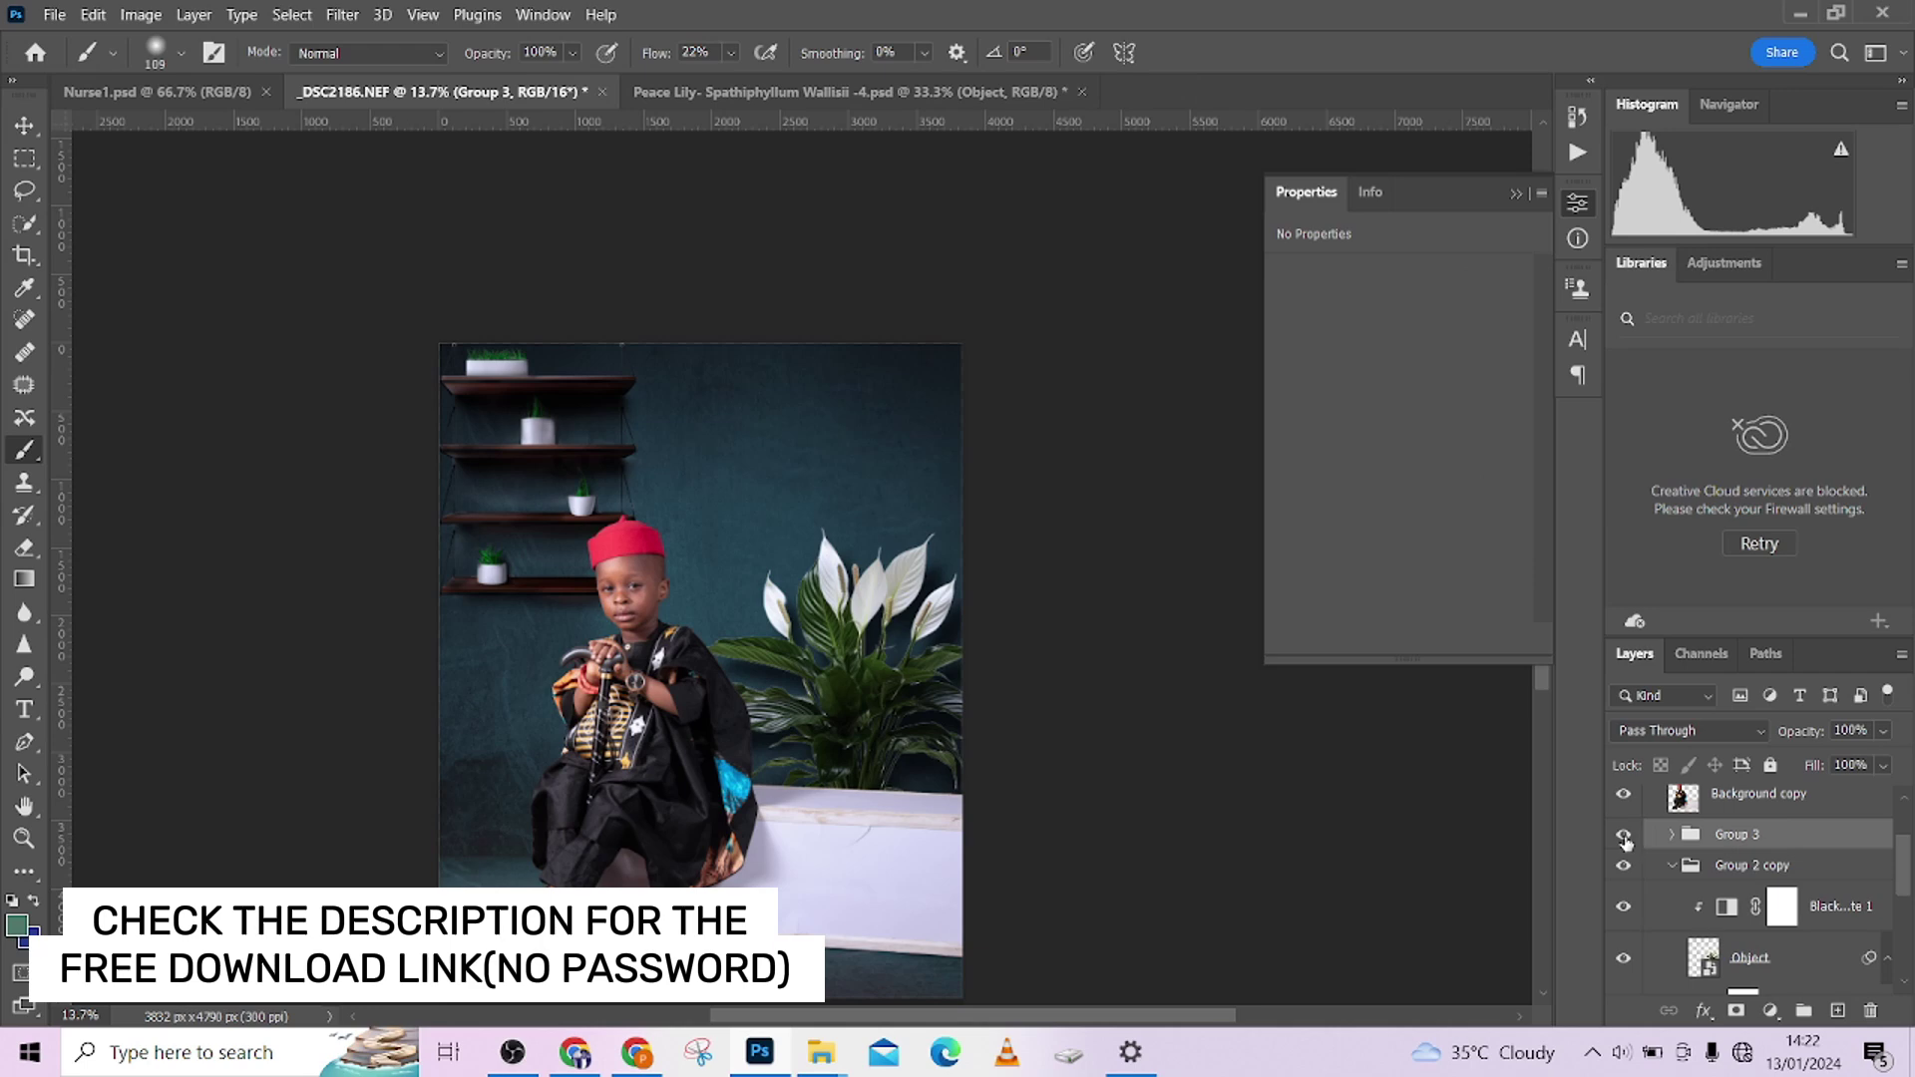
click(1625, 838)
click(1625, 838)
Collapse Group 2 copy, group it with the Group 2 layer, and toggle the peace lily's visibility to compare.
click(1665, 870)
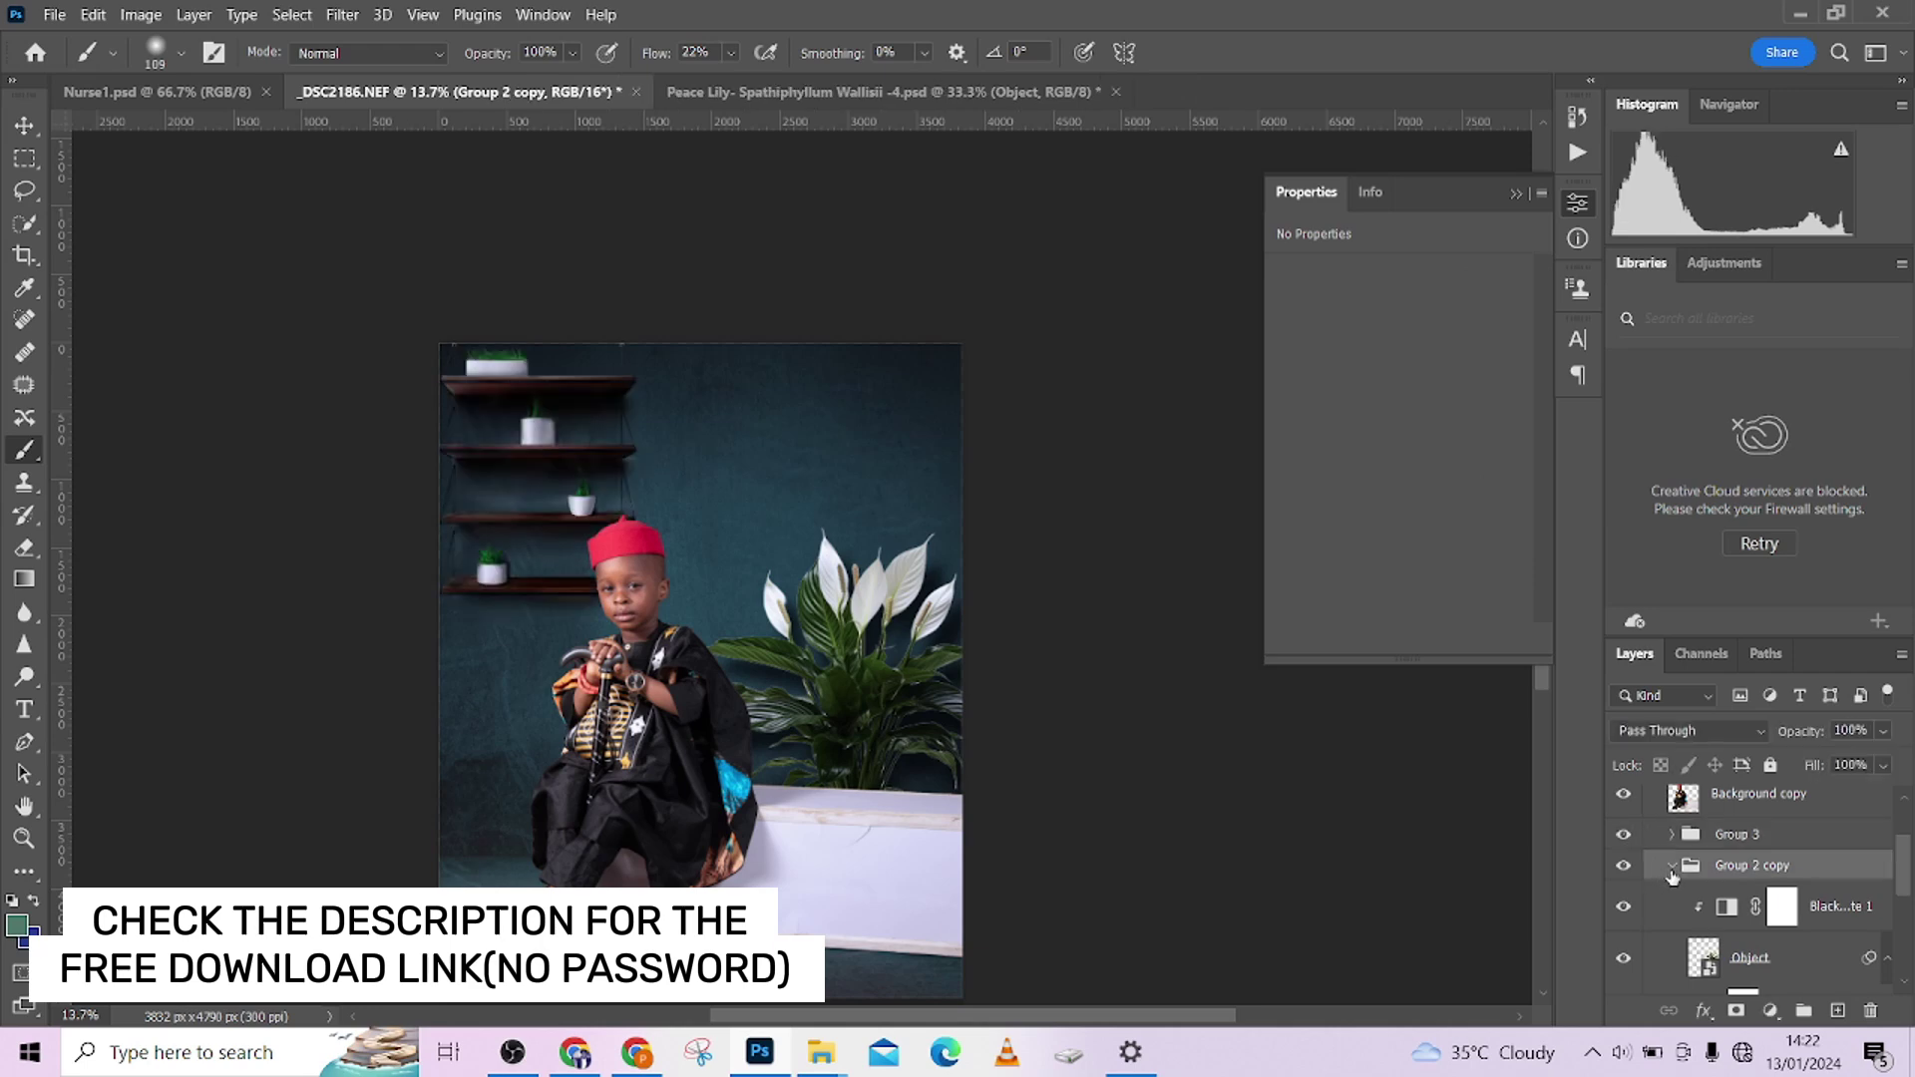
click(1672, 865)
click(1624, 867)
click(1623, 867)
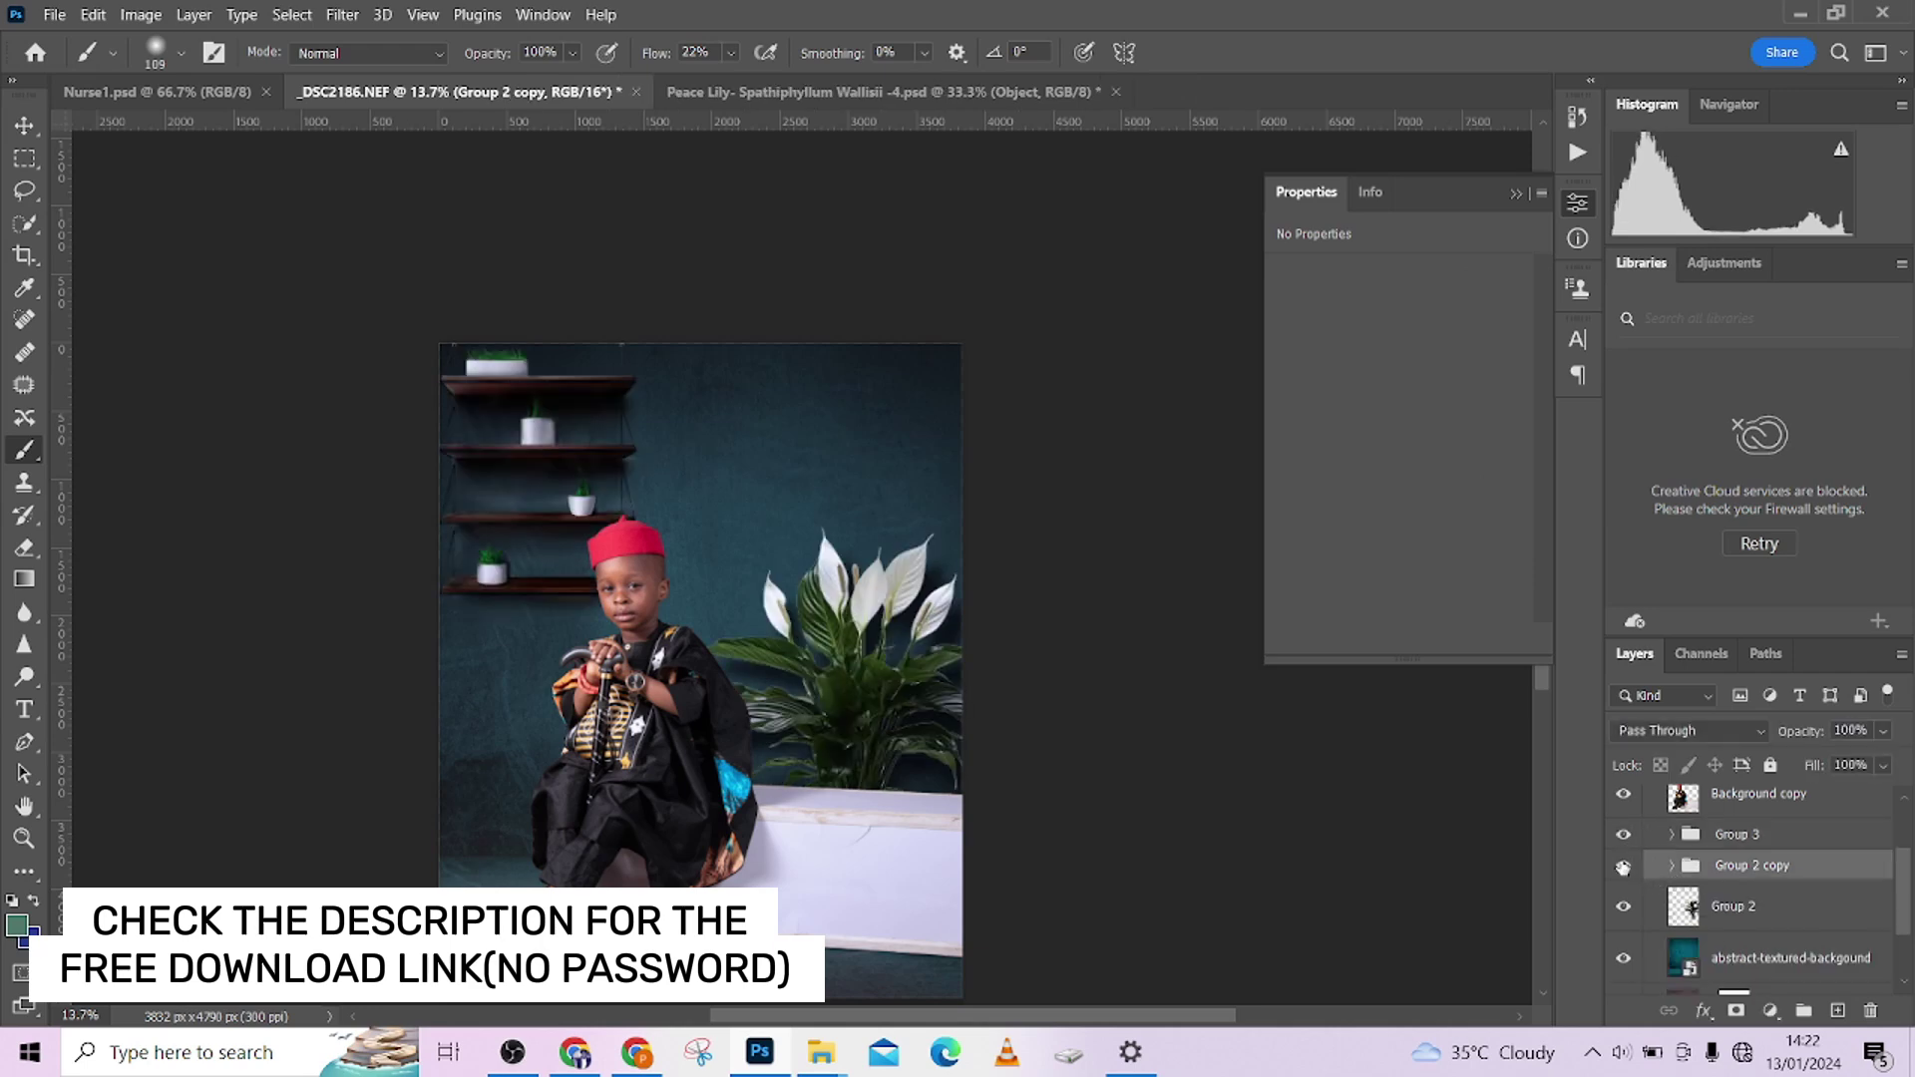
ctrl+click(1804, 917)
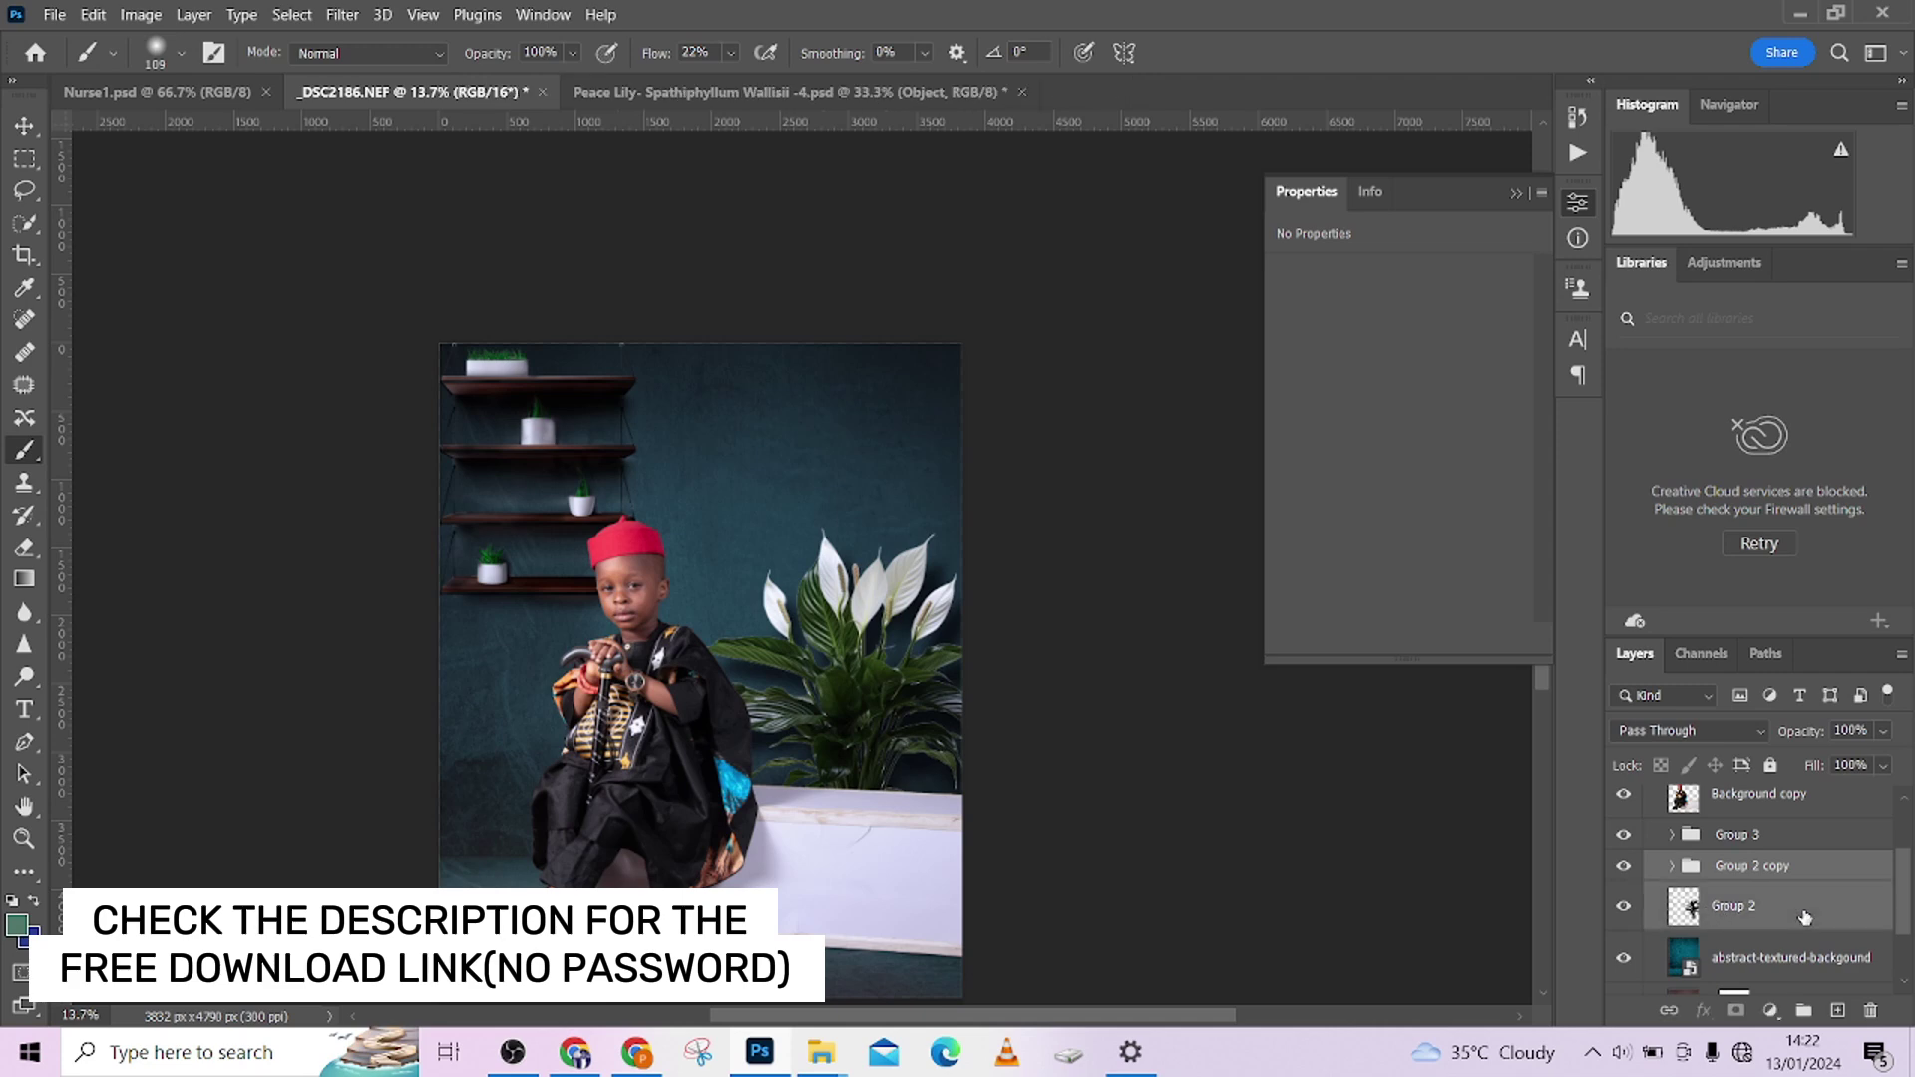
key(ctrl+g)
click(1624, 867)
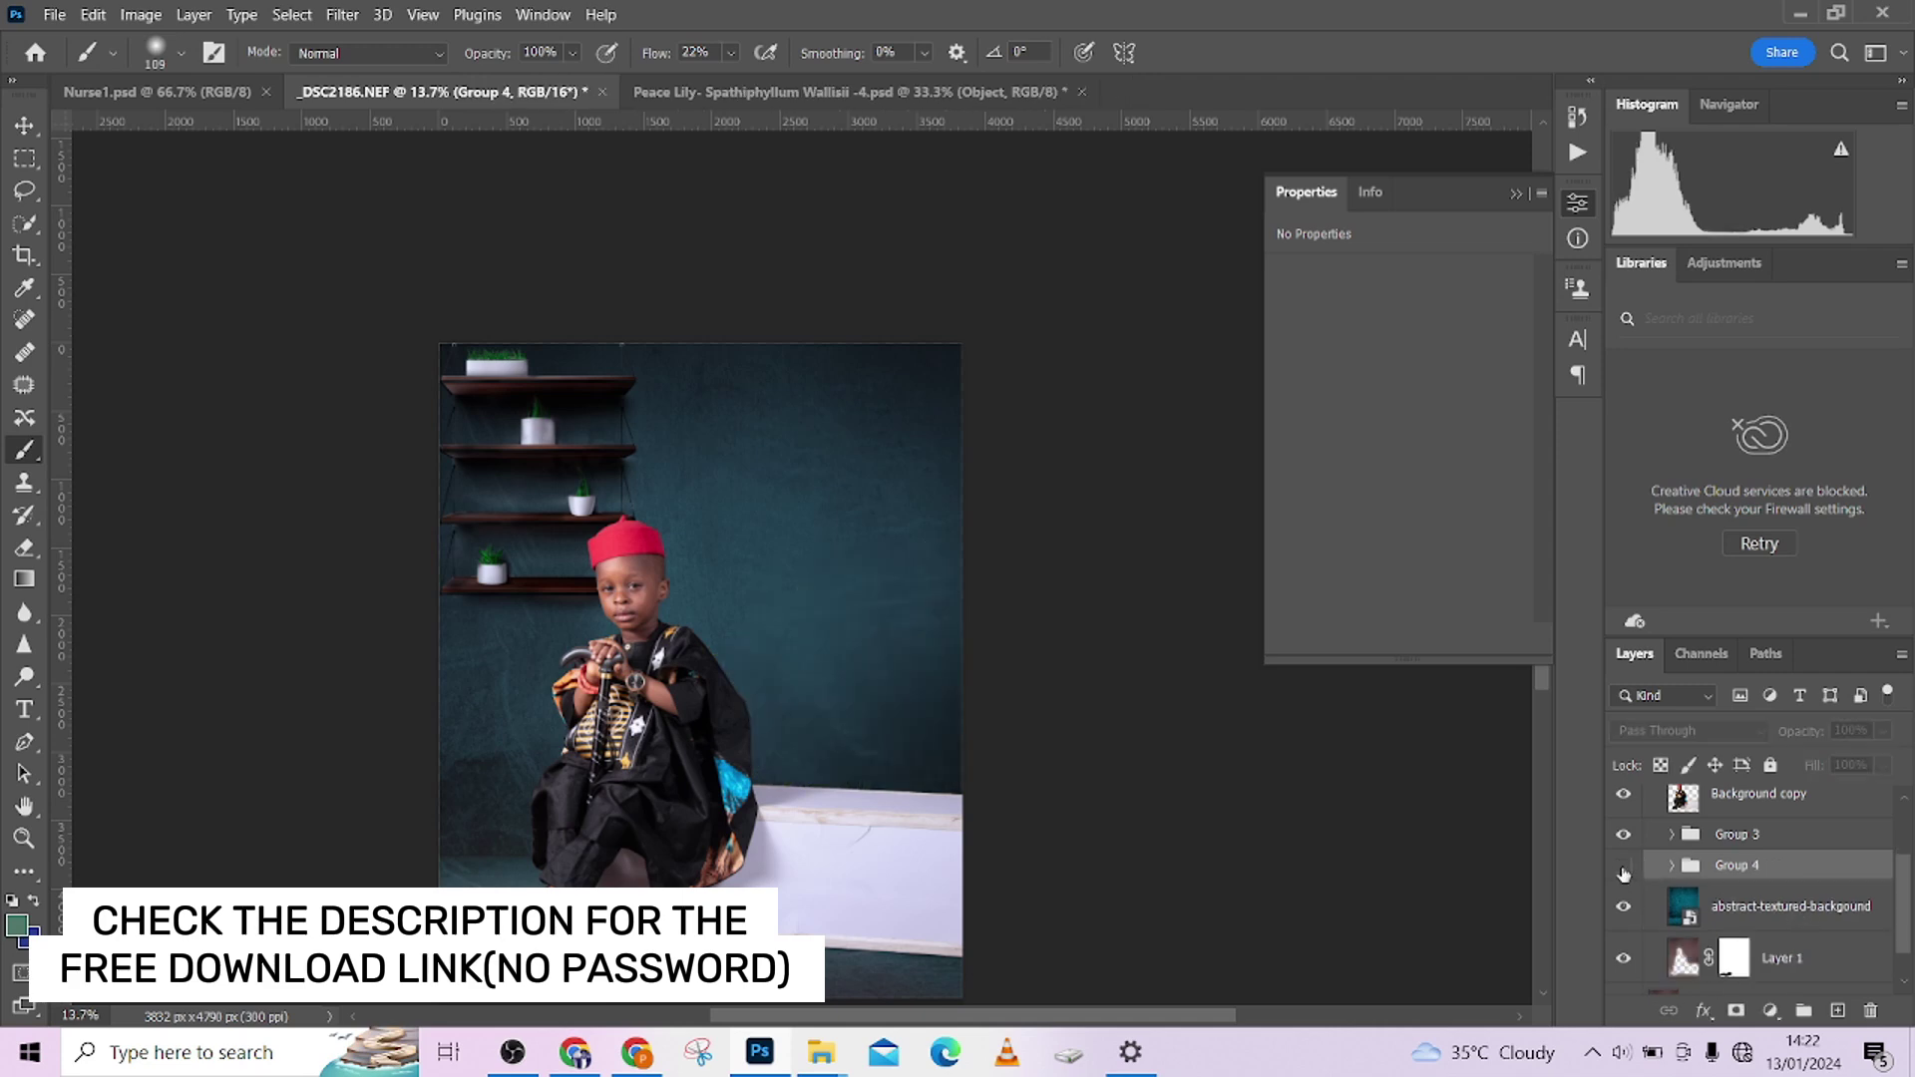
click(1624, 868)
Select the shelves' group, Group 3, and switch its visibility off and on to compare the composite.
click(1624, 837)
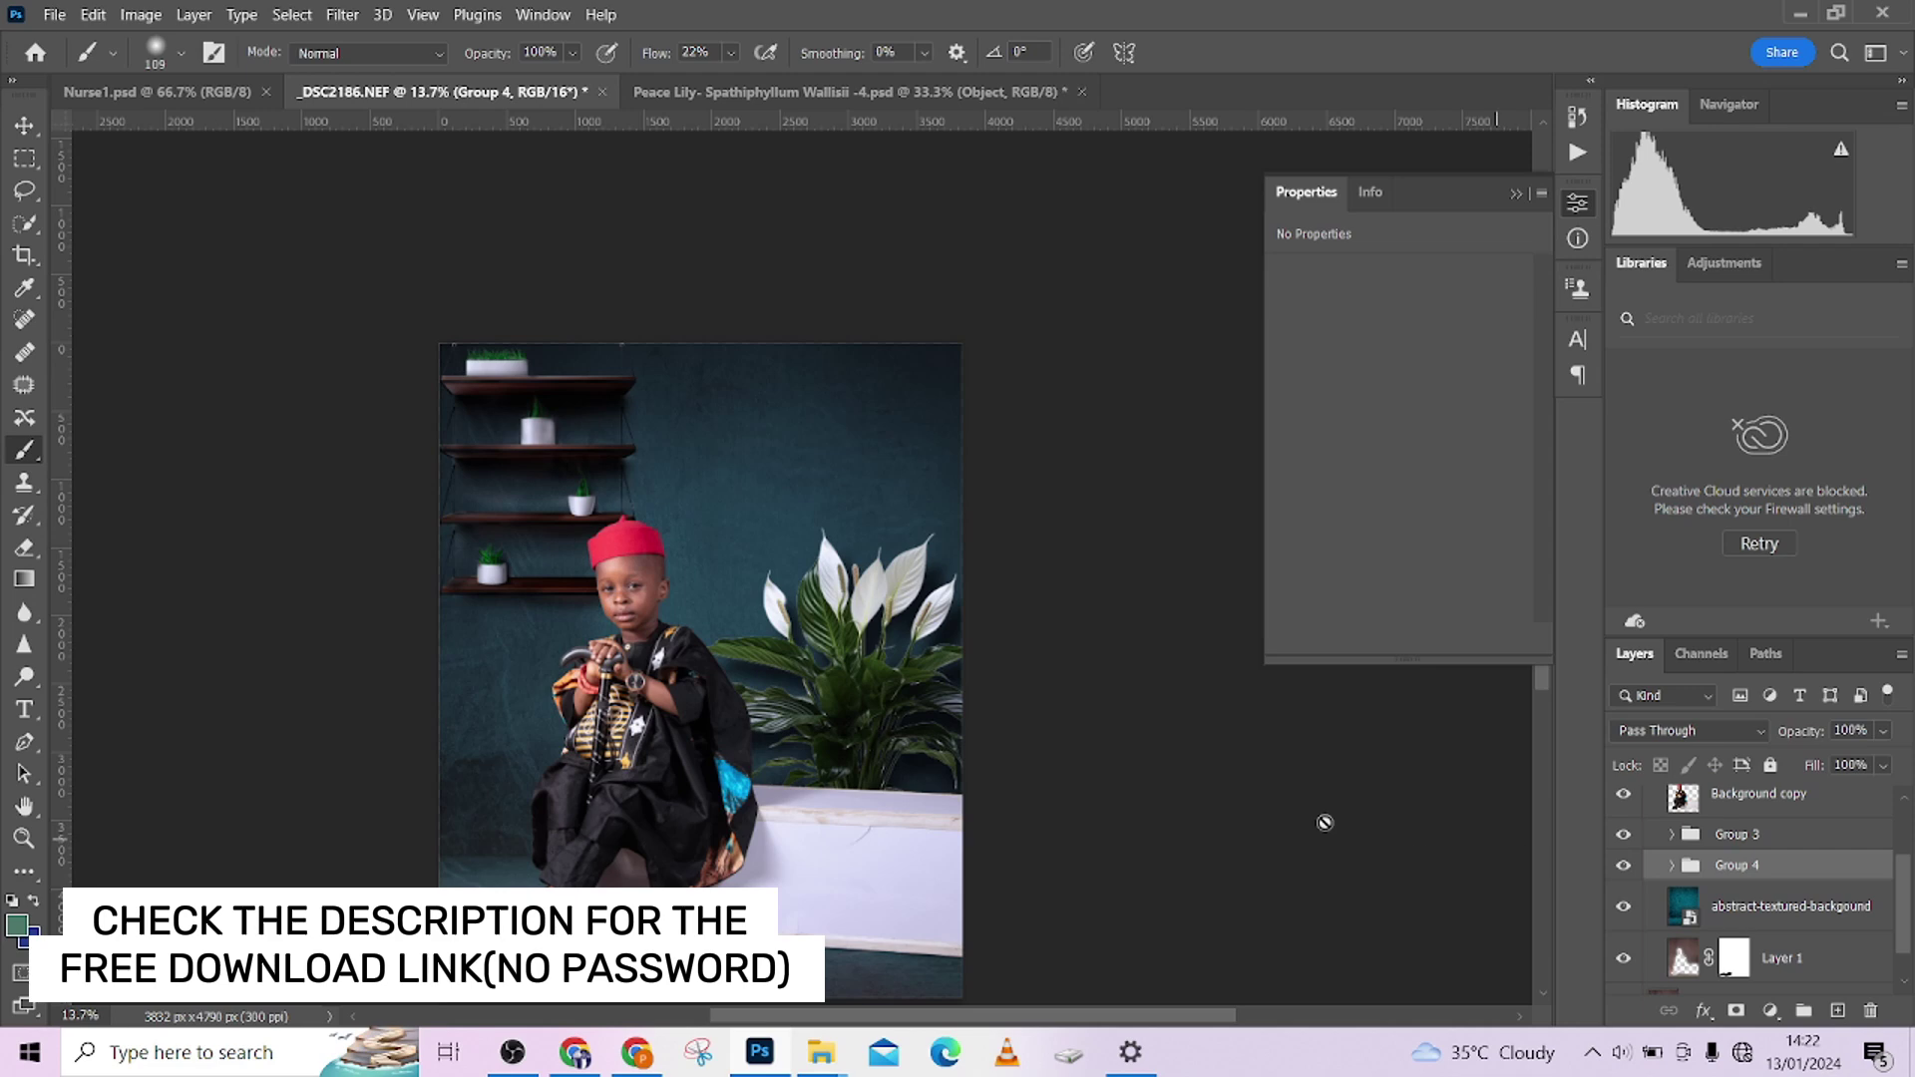
scroll(915, 688, down, 1)
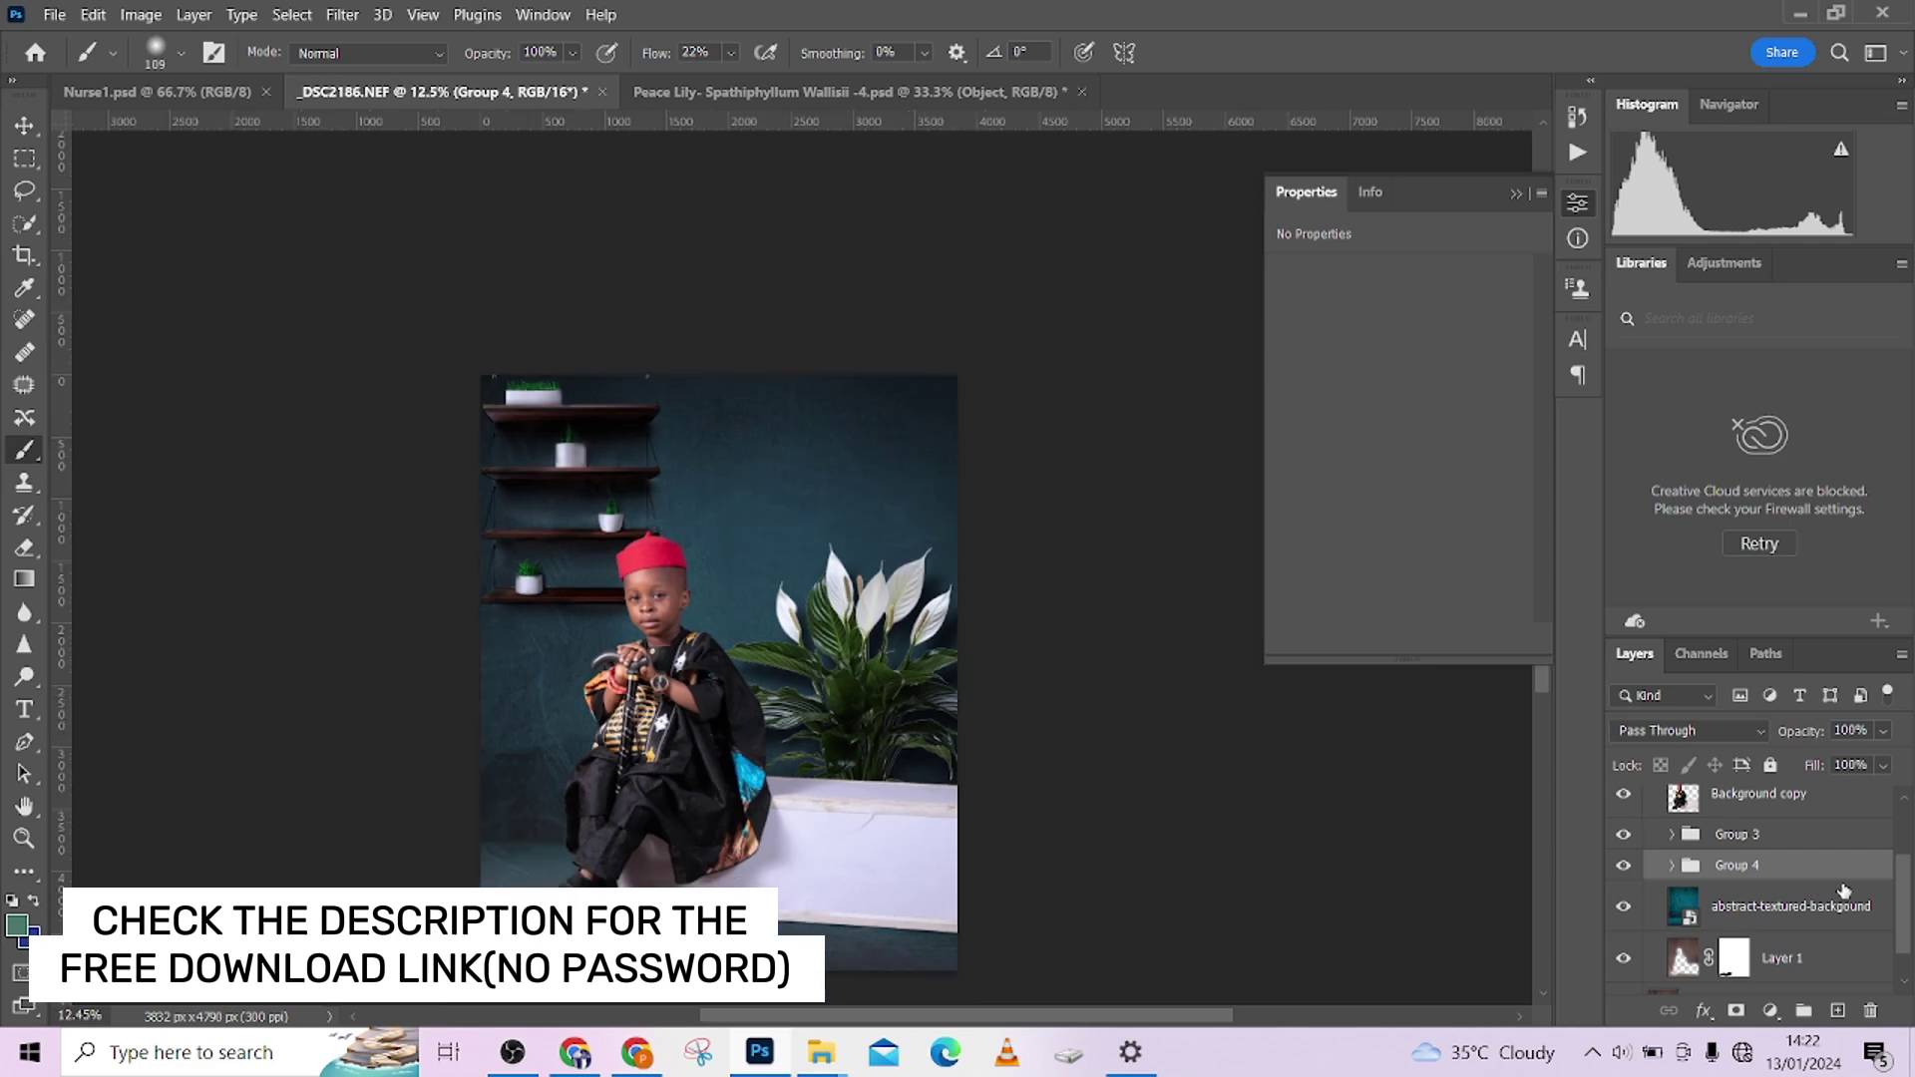
click(1795, 845)
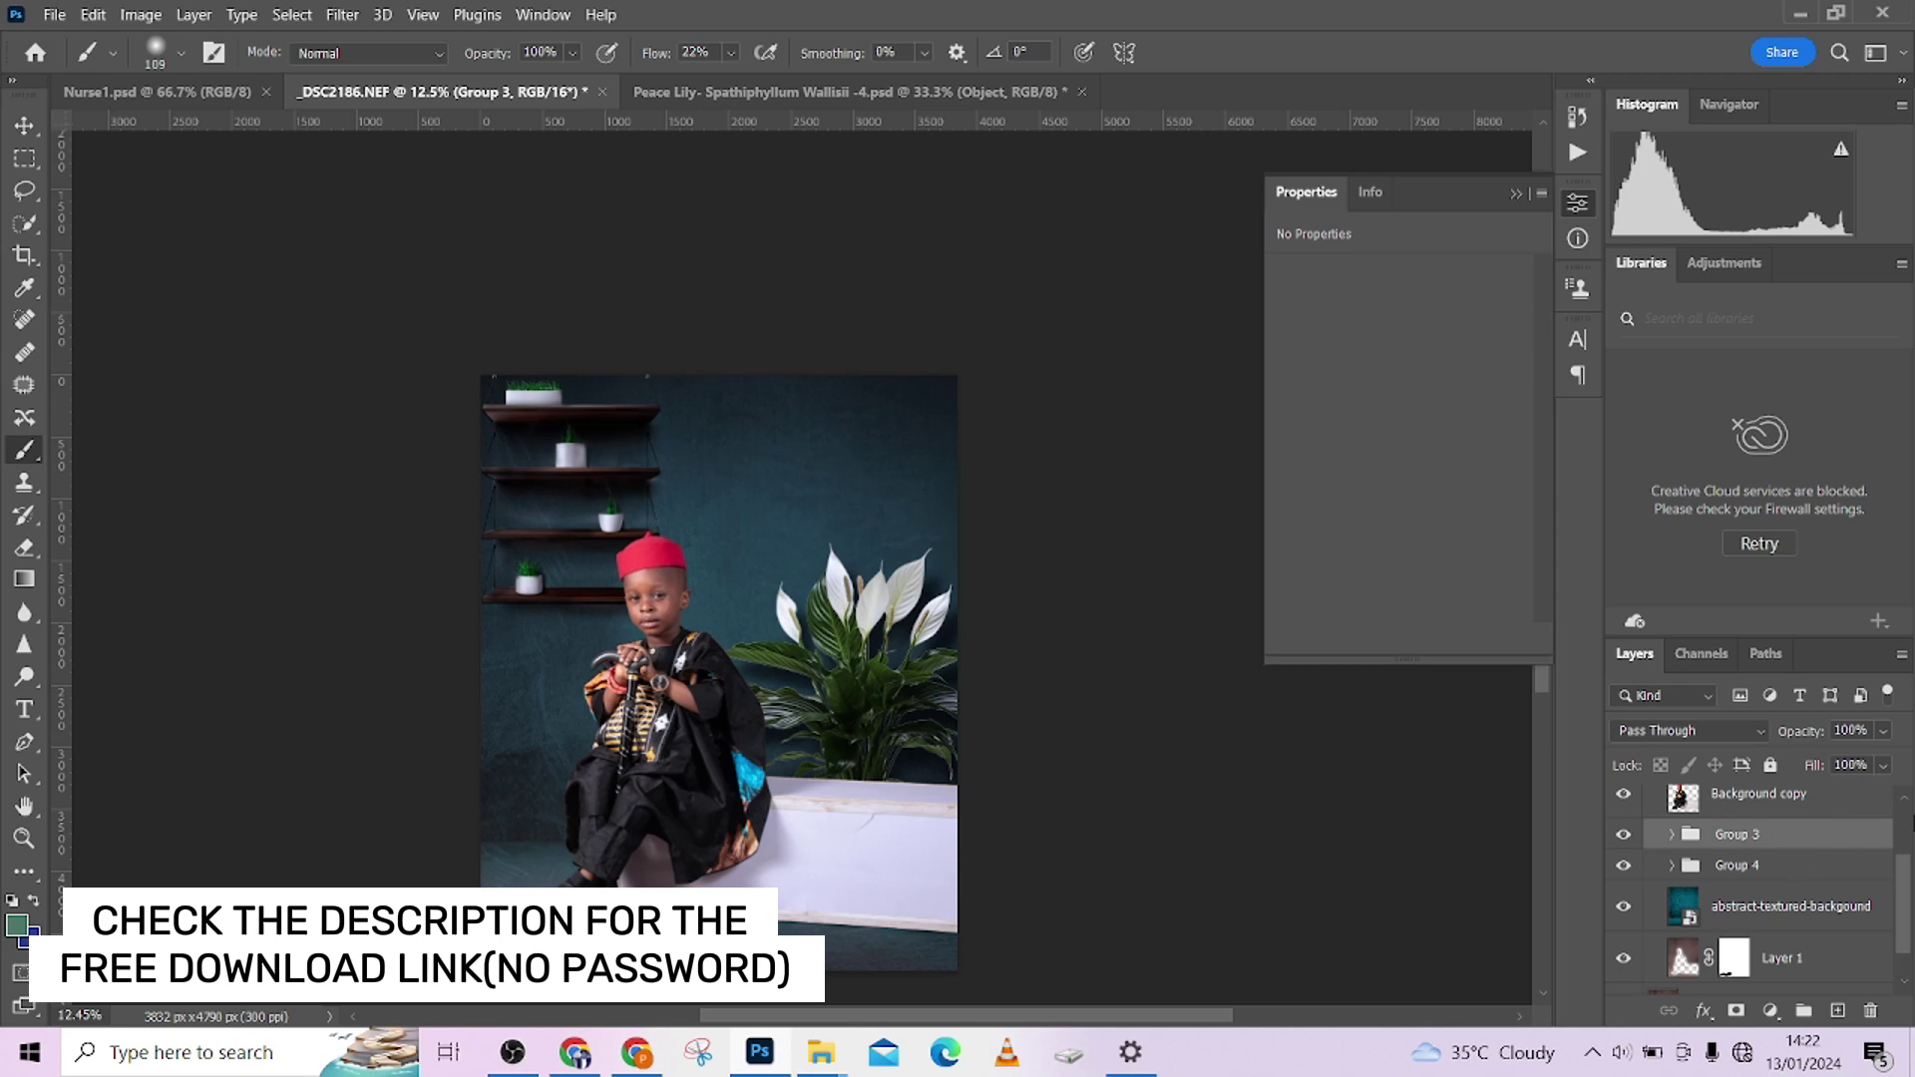
click(1623, 838)
click(1623, 838)
Open the gold frame image 90397 from the Detty Studio 18 folder as a separate Photoshop document.
click(1801, 15)
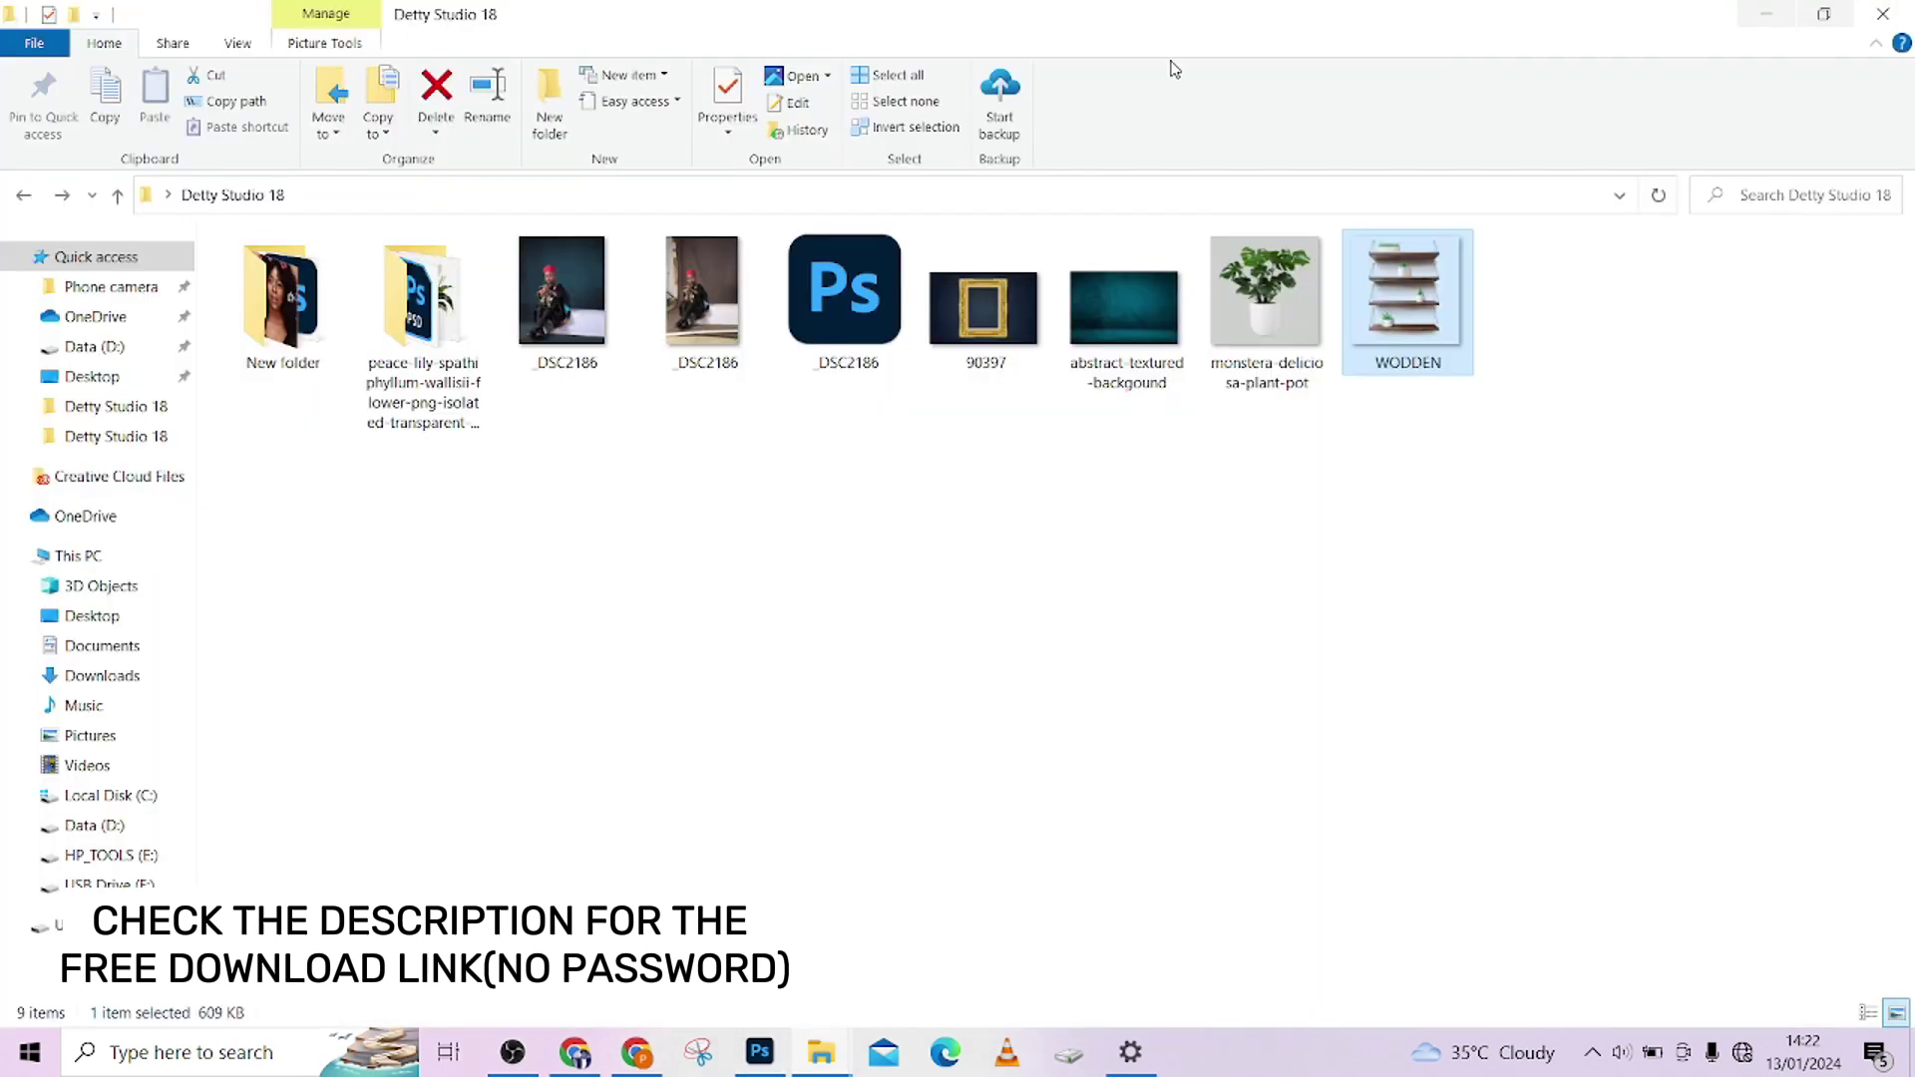
click(1012, 344)
drag(972, 331, 1244, 632)
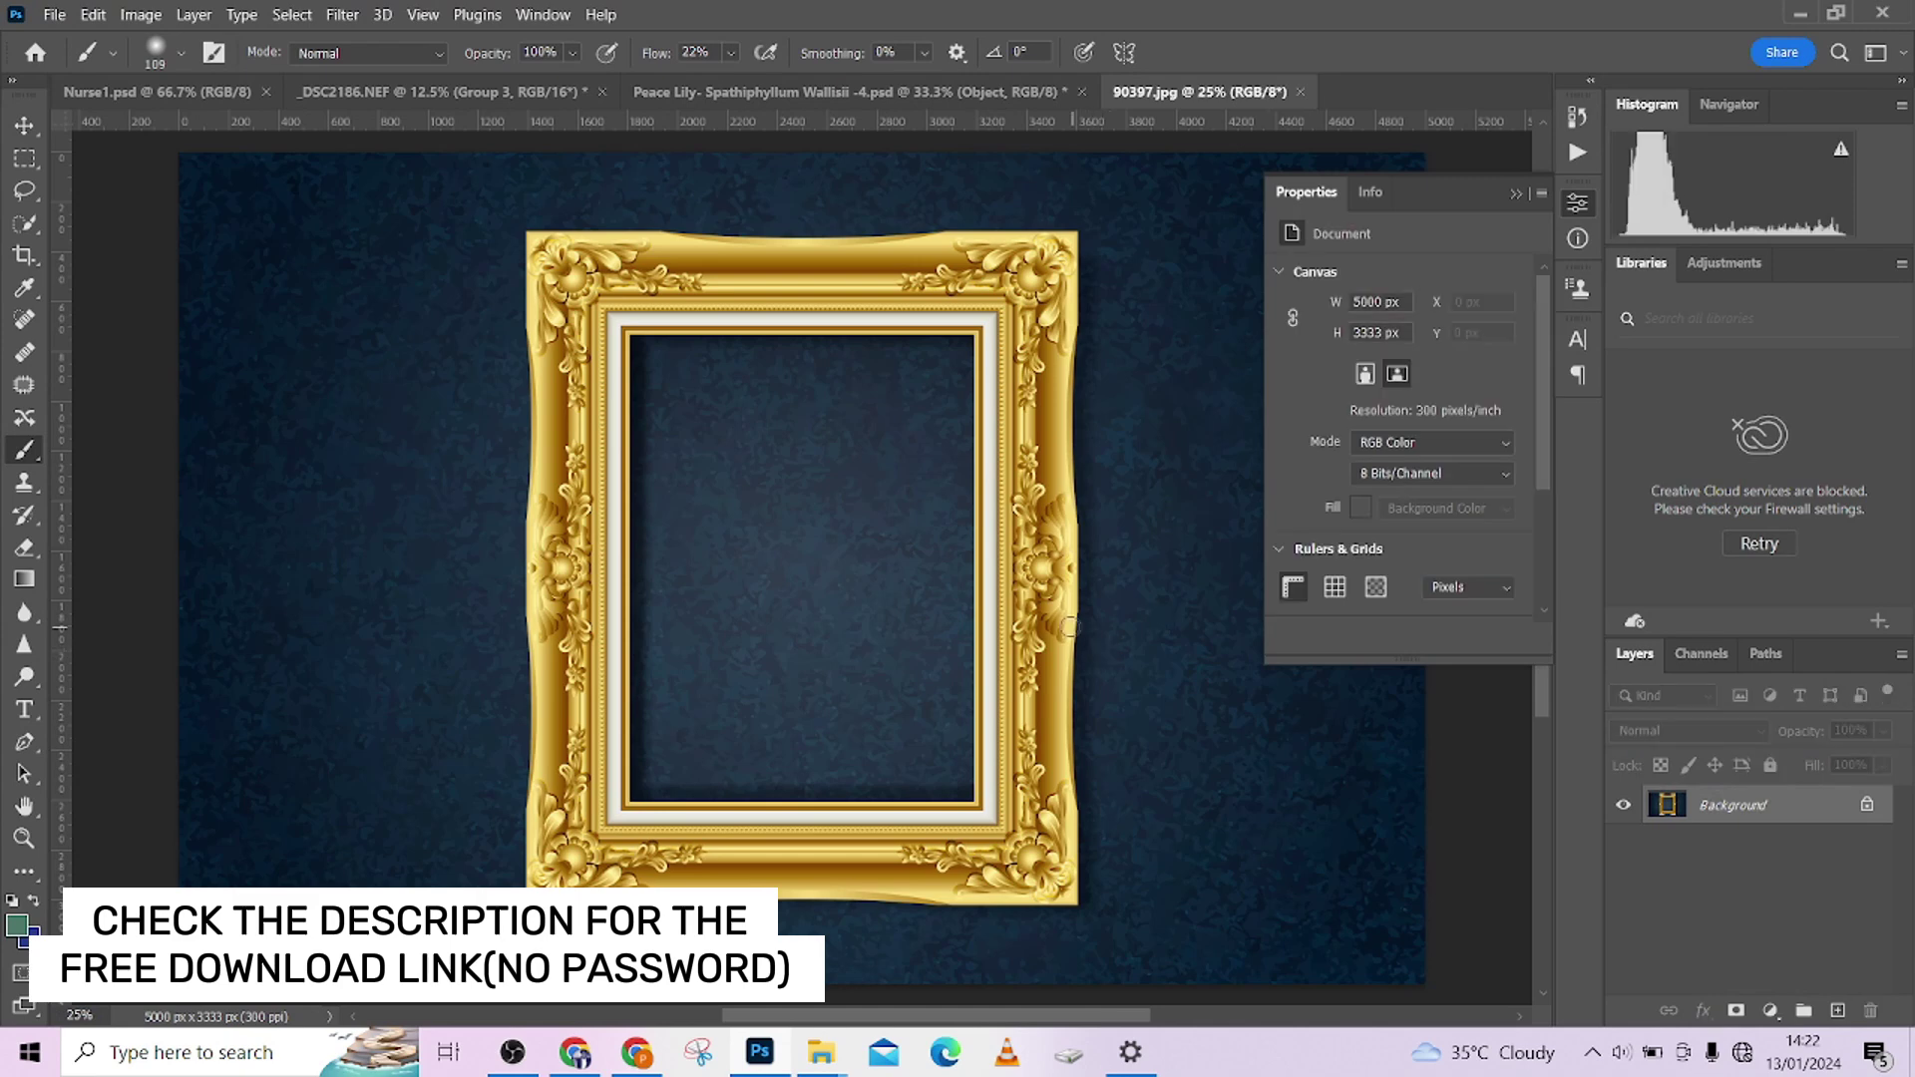
Select the gold frame using the Quick Selection tool's Select Subject command.
scroll(1014, 659, down, 2)
click(27, 224)
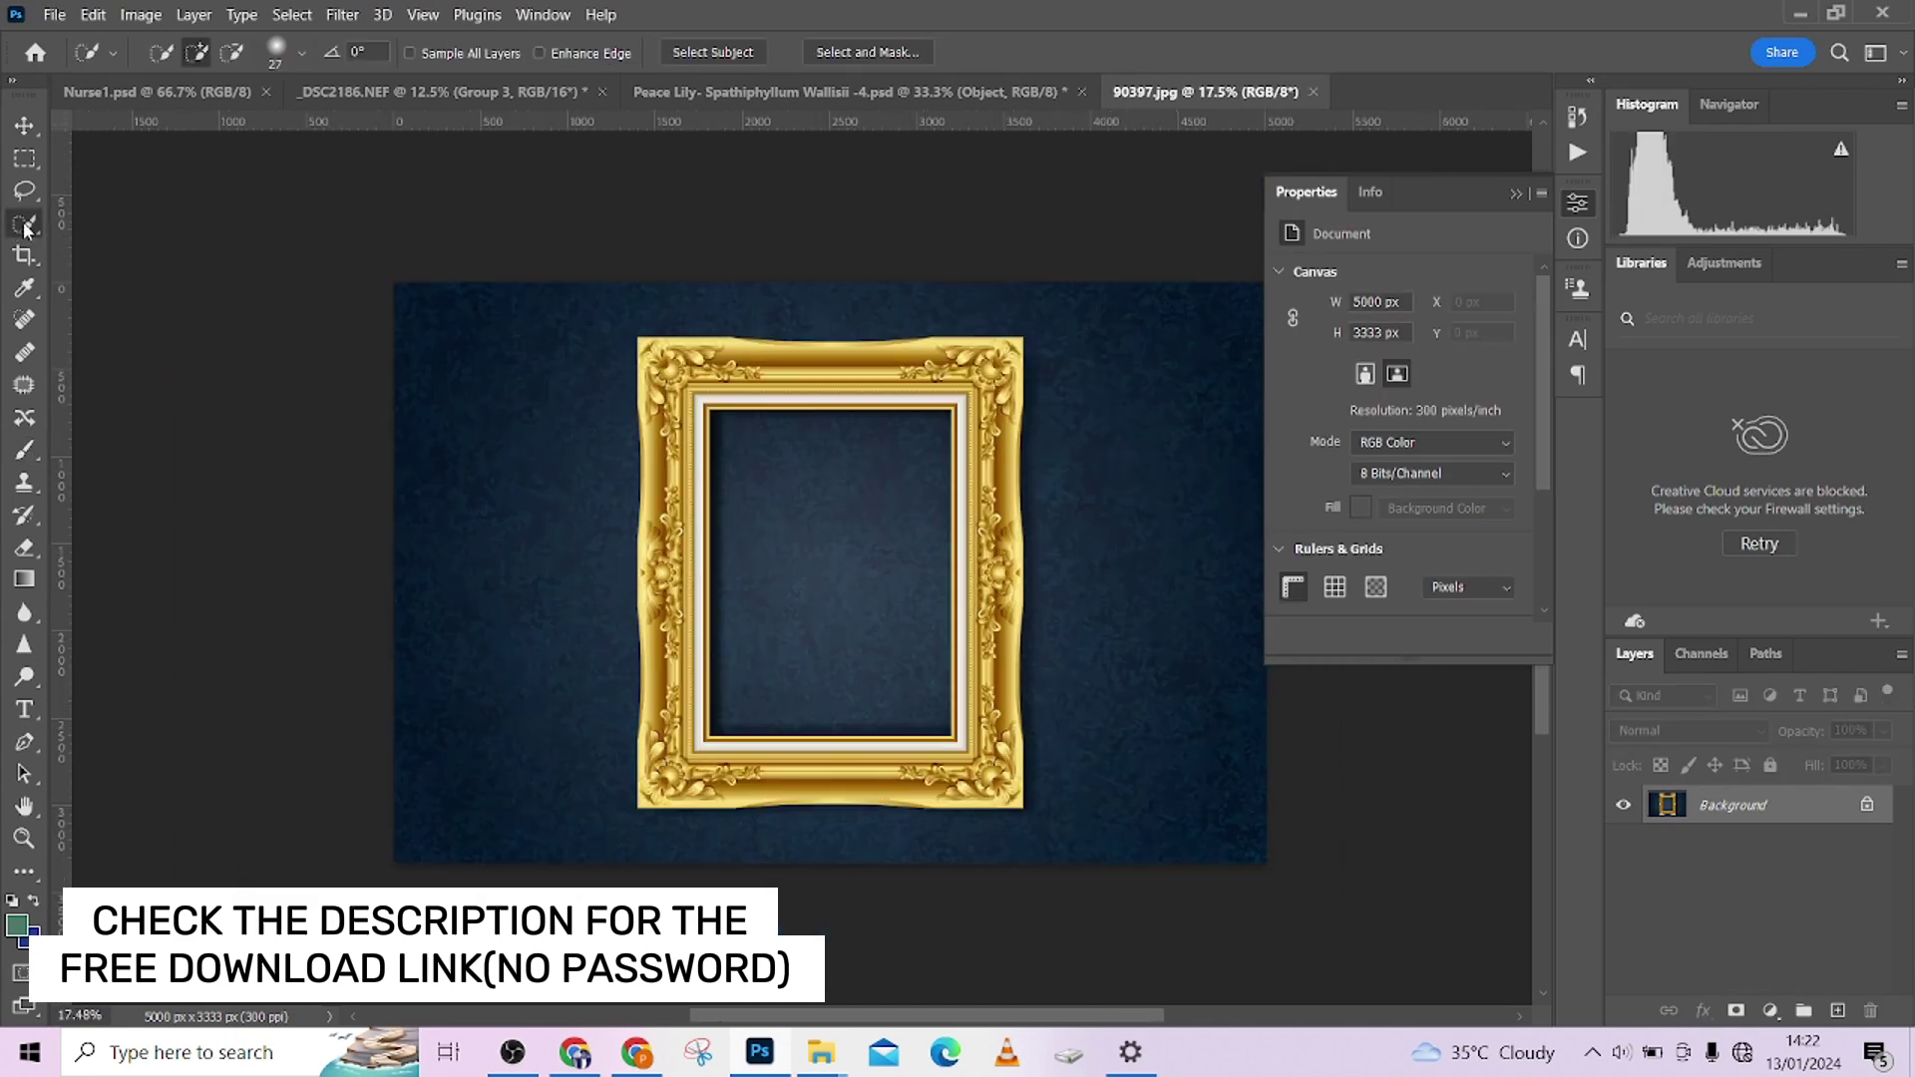
click(704, 52)
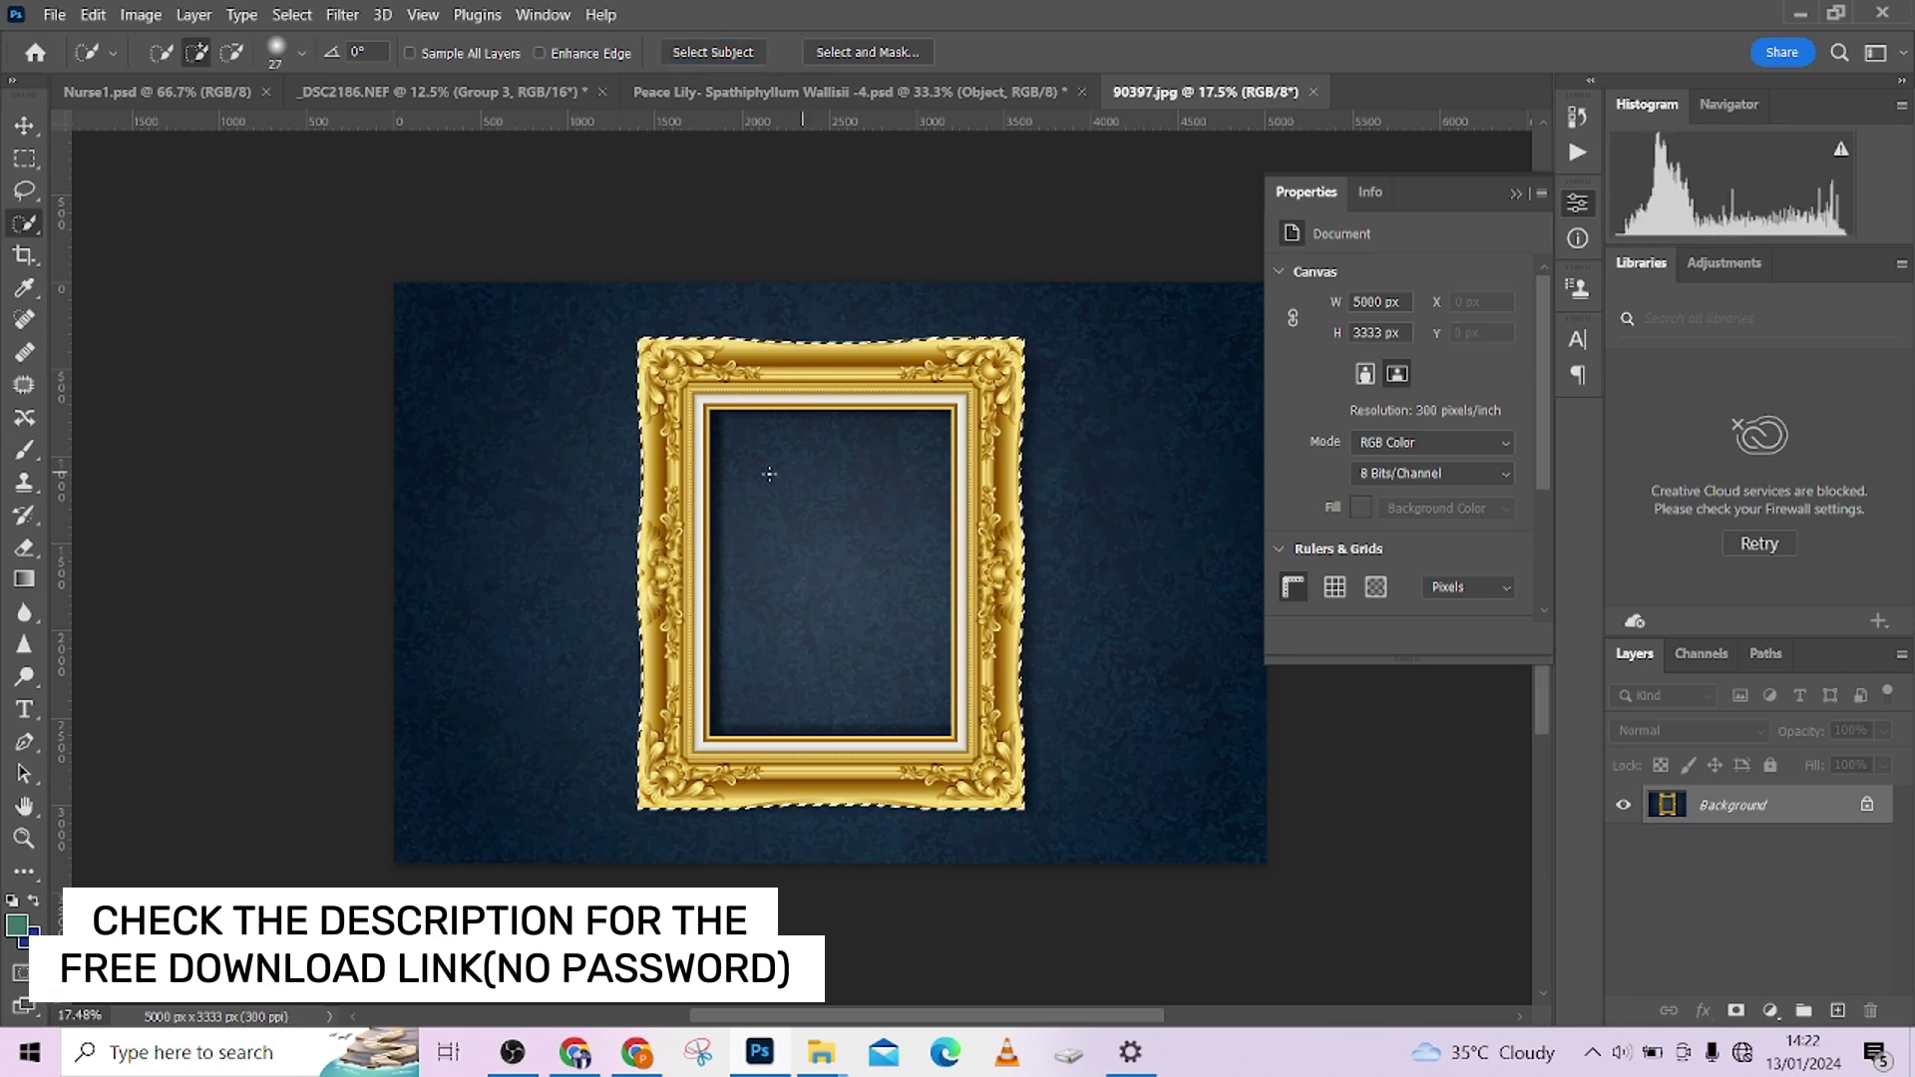
Invert the selection and add the frame's inner opening to it with a 54 px Quick Selection brush.
right_click(760, 542)
click(876, 572)
alt+right_click(824, 555)
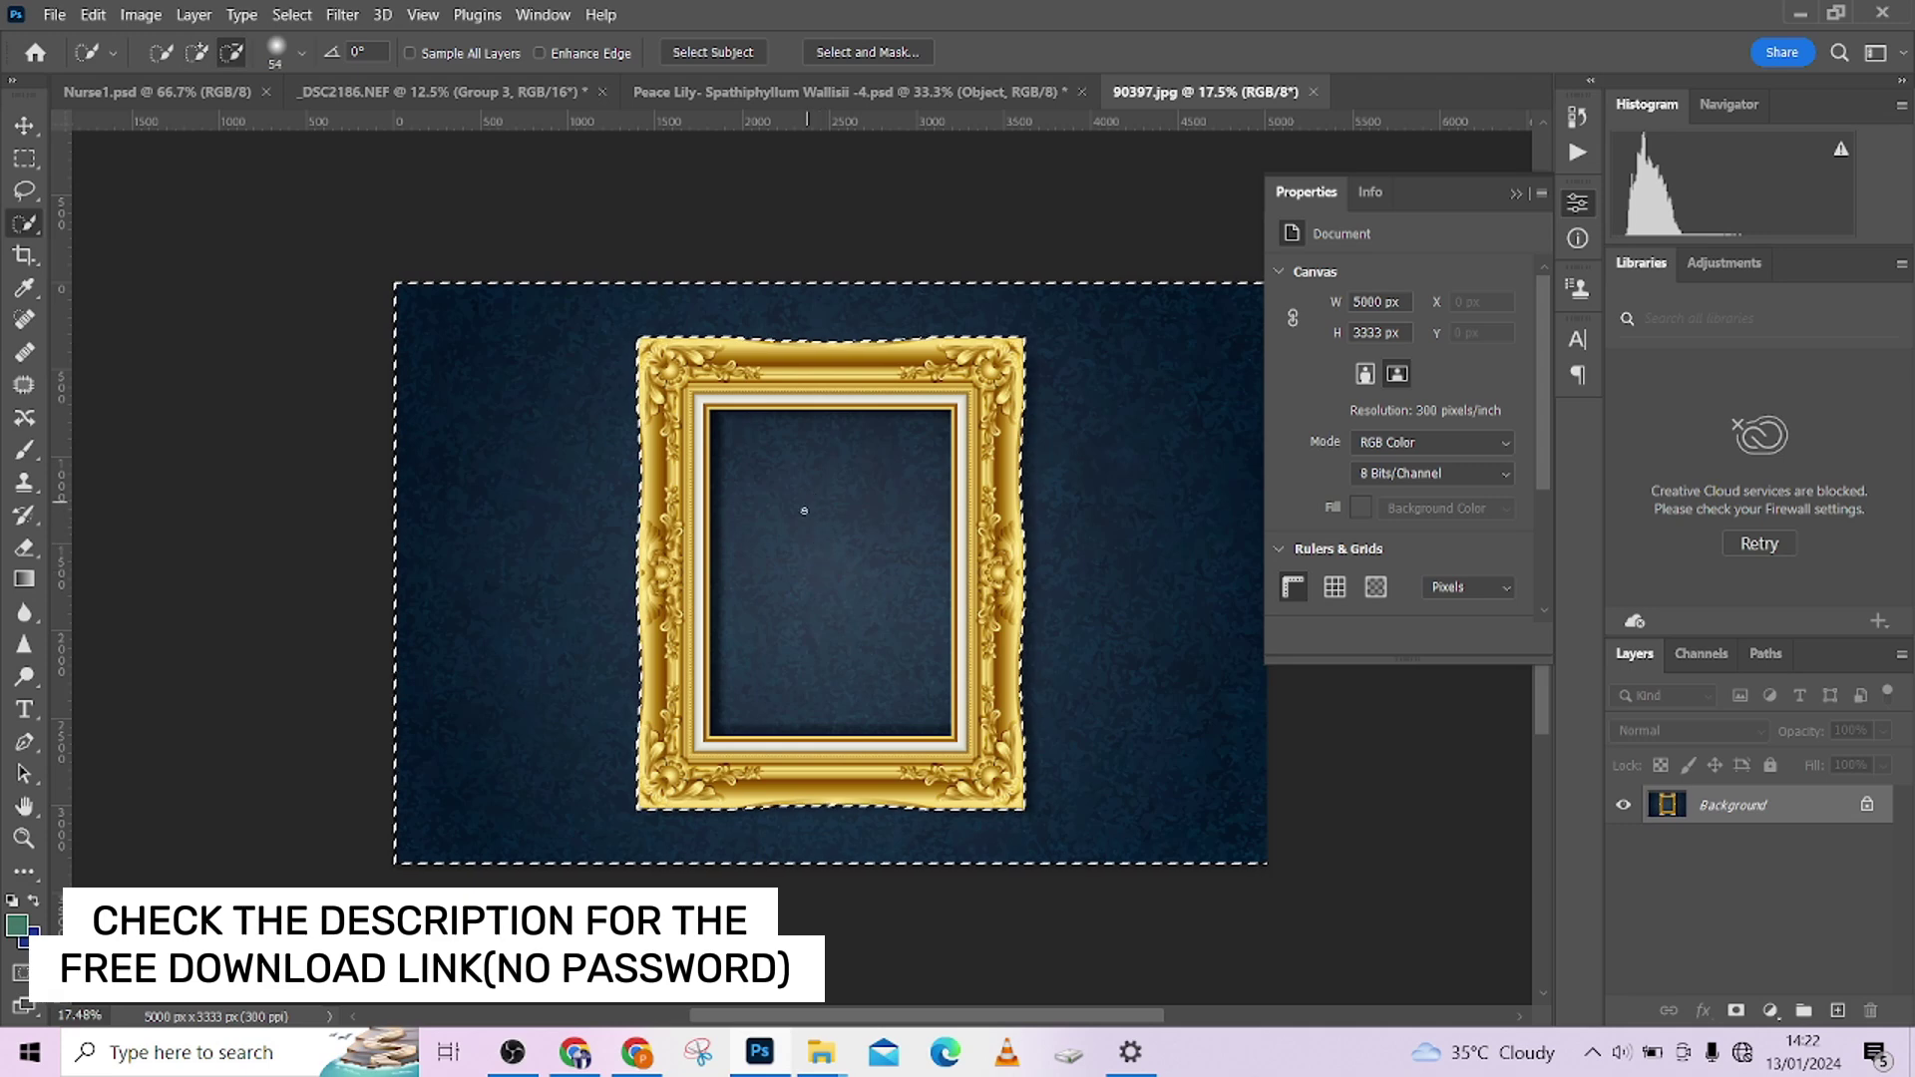
mouse_move(798, 507)
mouse_down()
mouse_move(810, 638)
mouse_move(852, 409)
mouse_move(878, 569)
mouse_move(806, 578)
mouse_move(825, 497)
mouse_up()
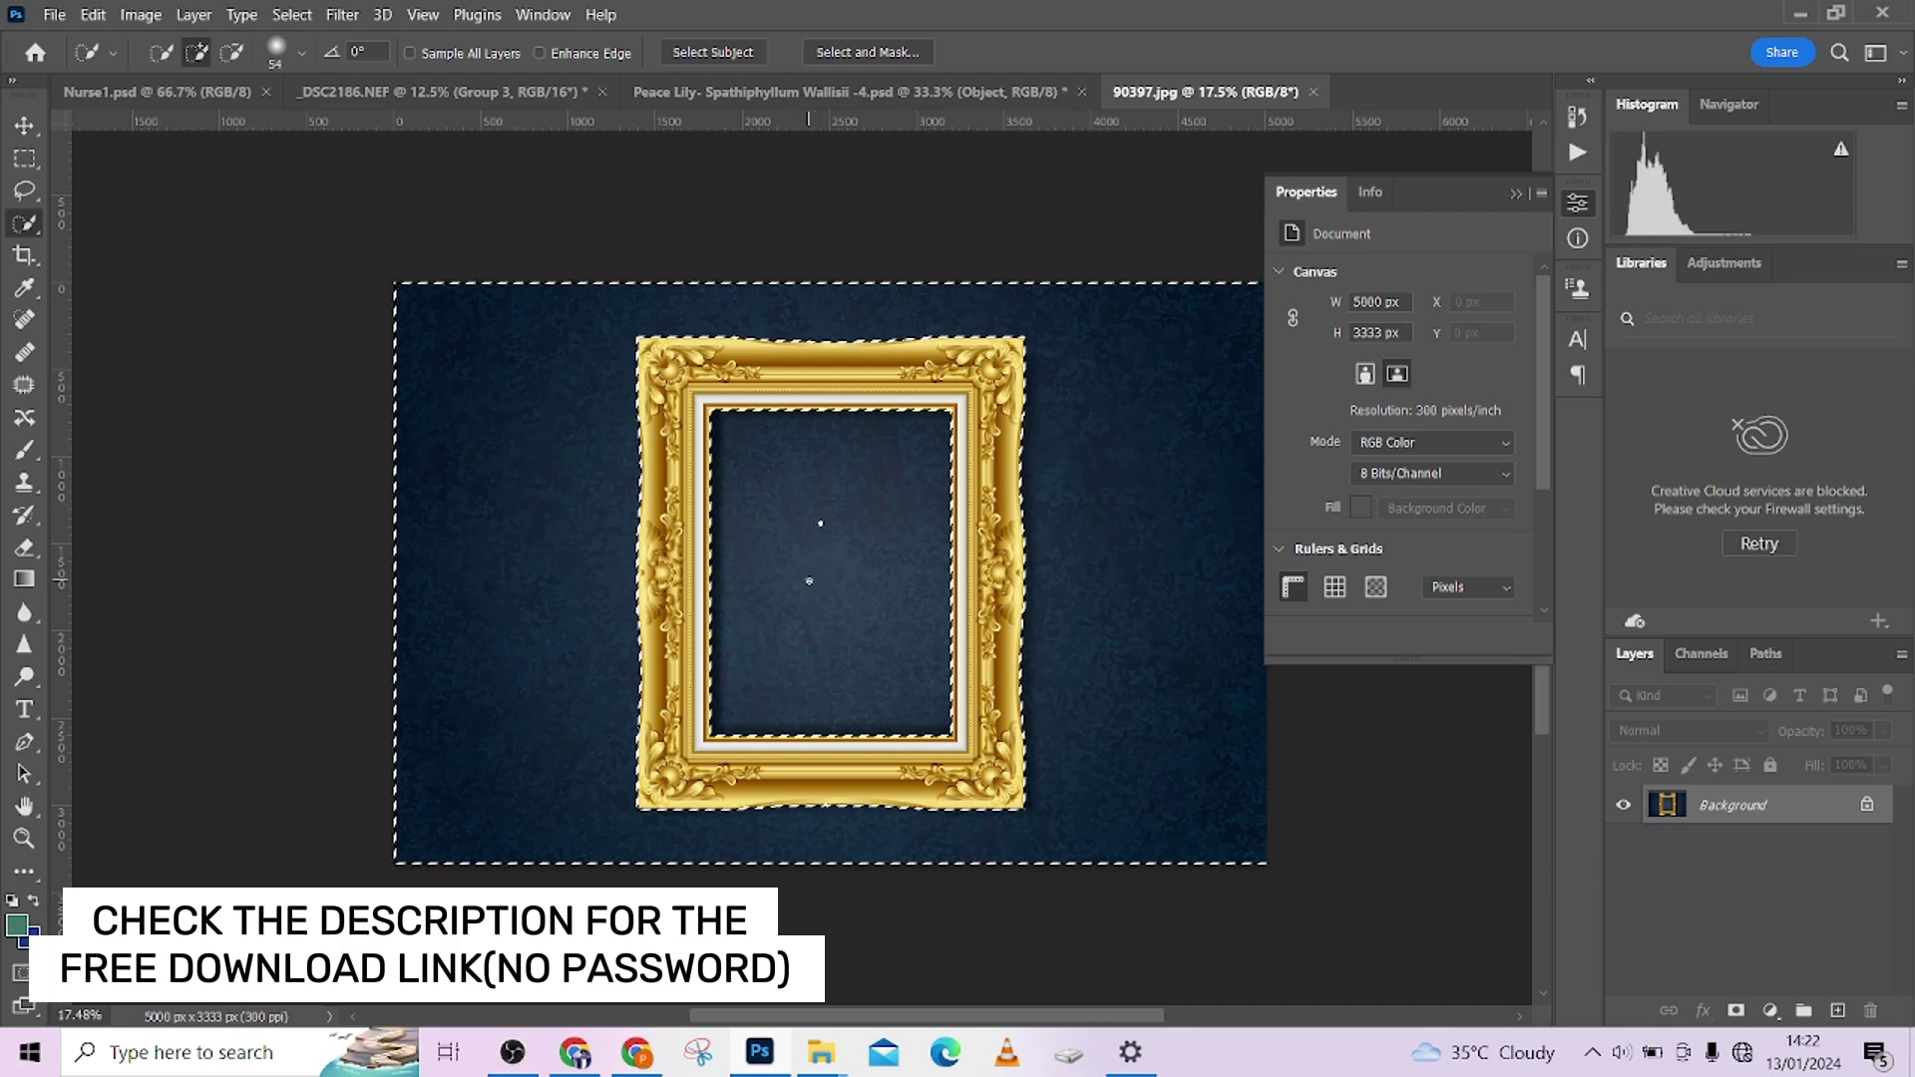
Add a layer mask from the selection and invert it so only the gold frame shows on transparency.
scroll(762, 503, up, 3)
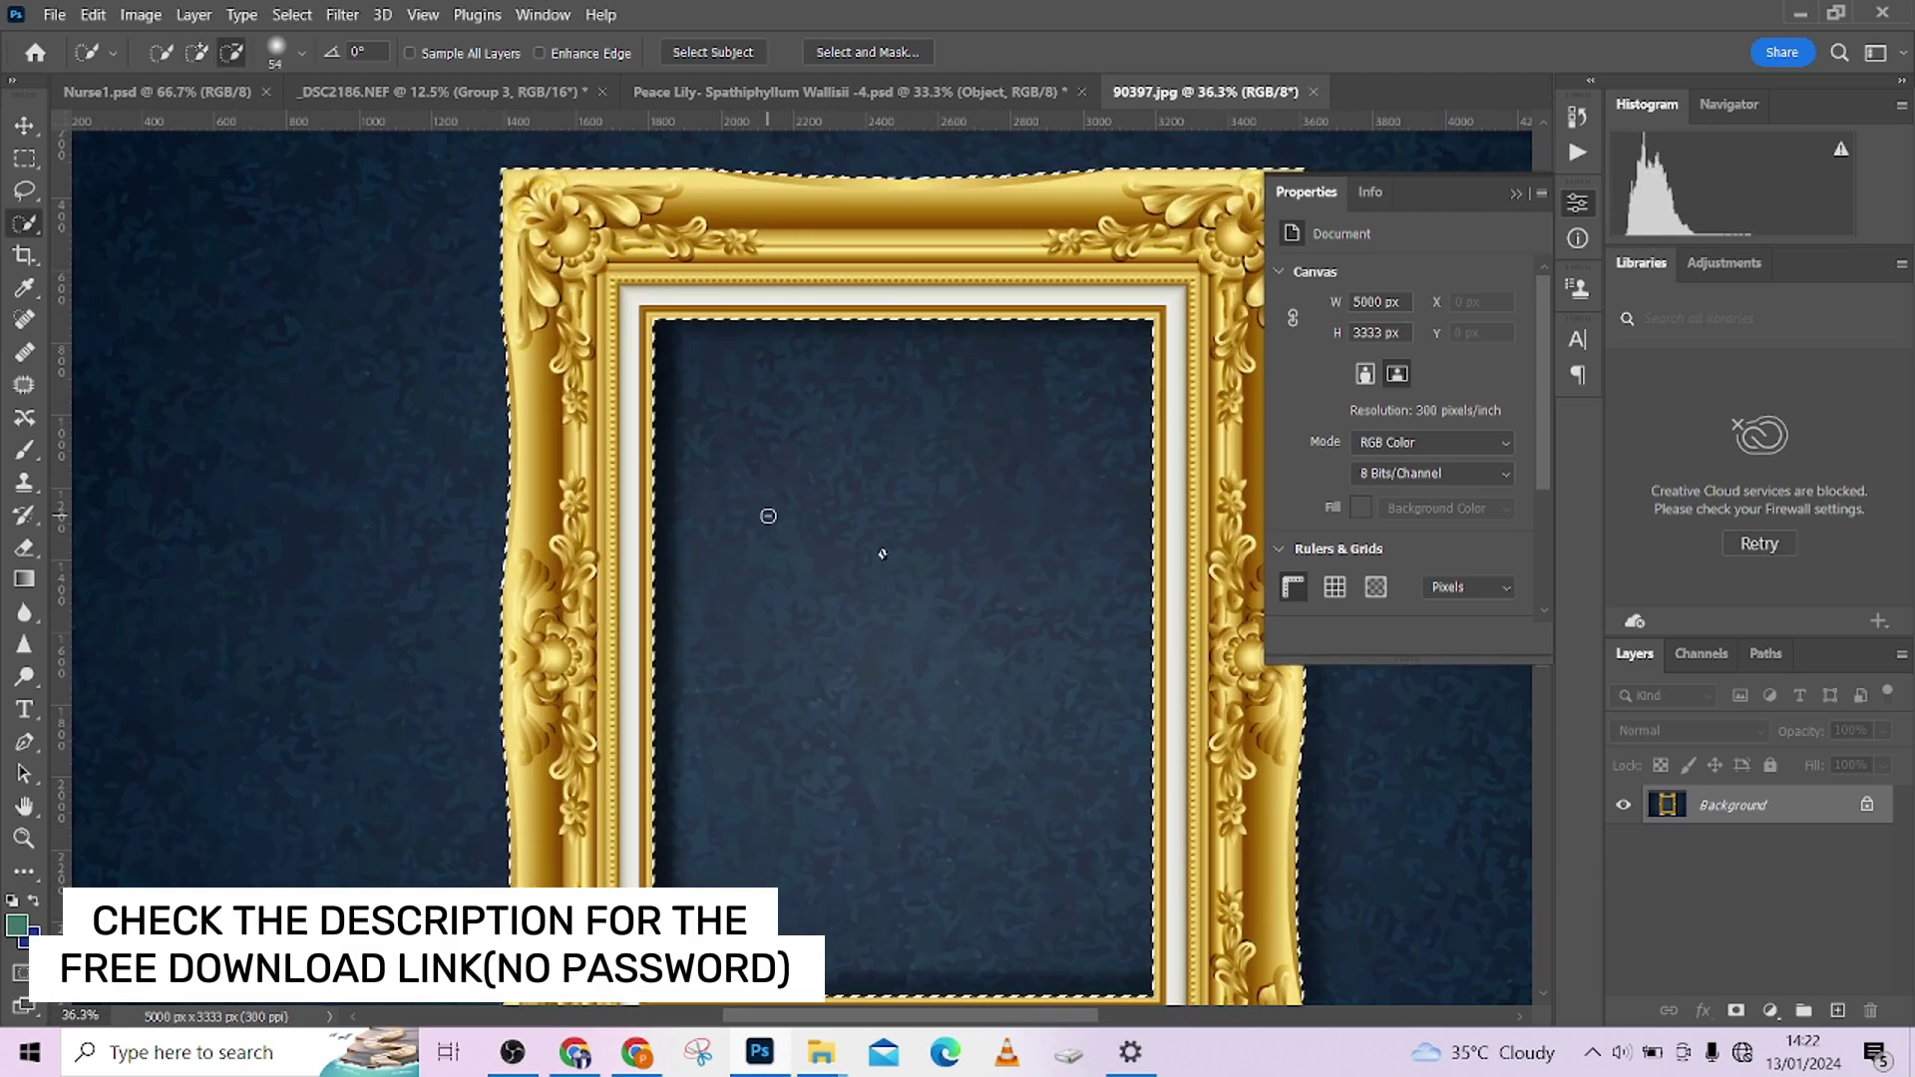
scroll(768, 515, down, 4)
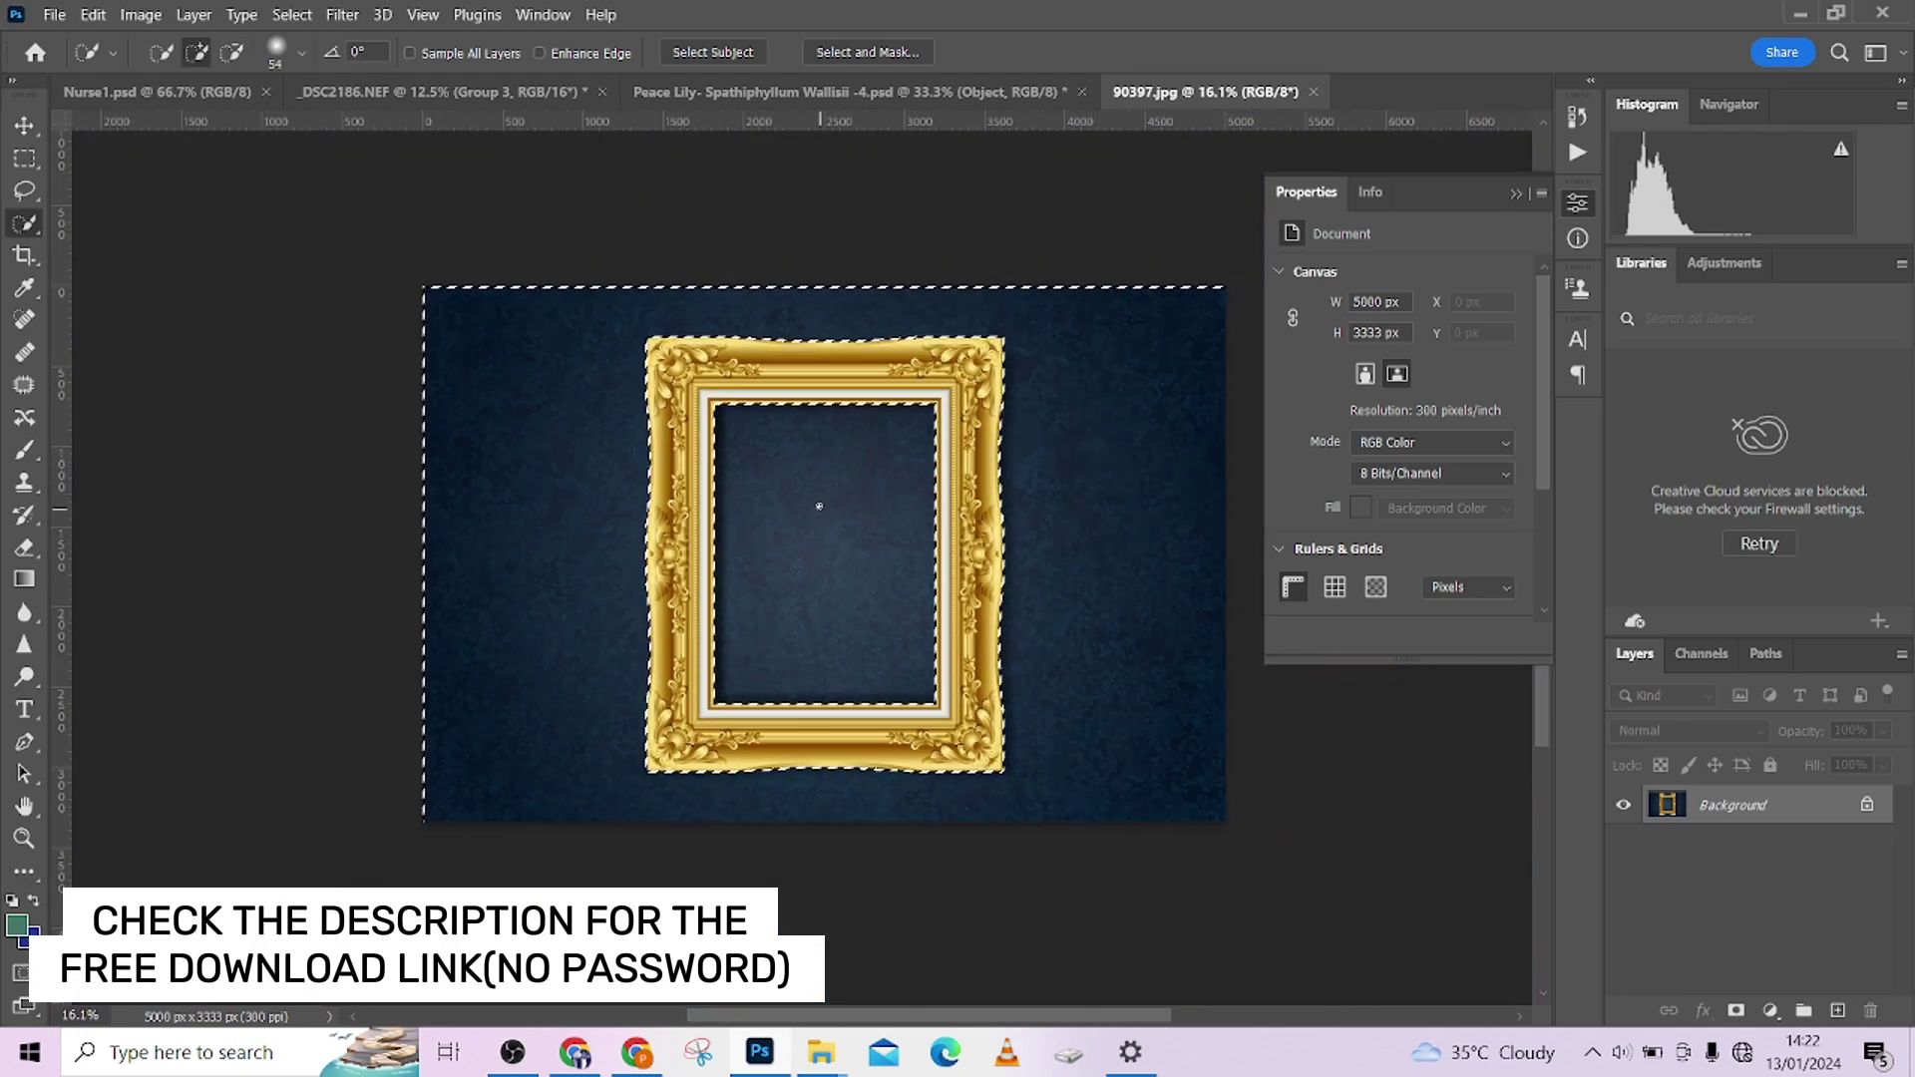
click(1736, 1011)
key(ctrl+i)
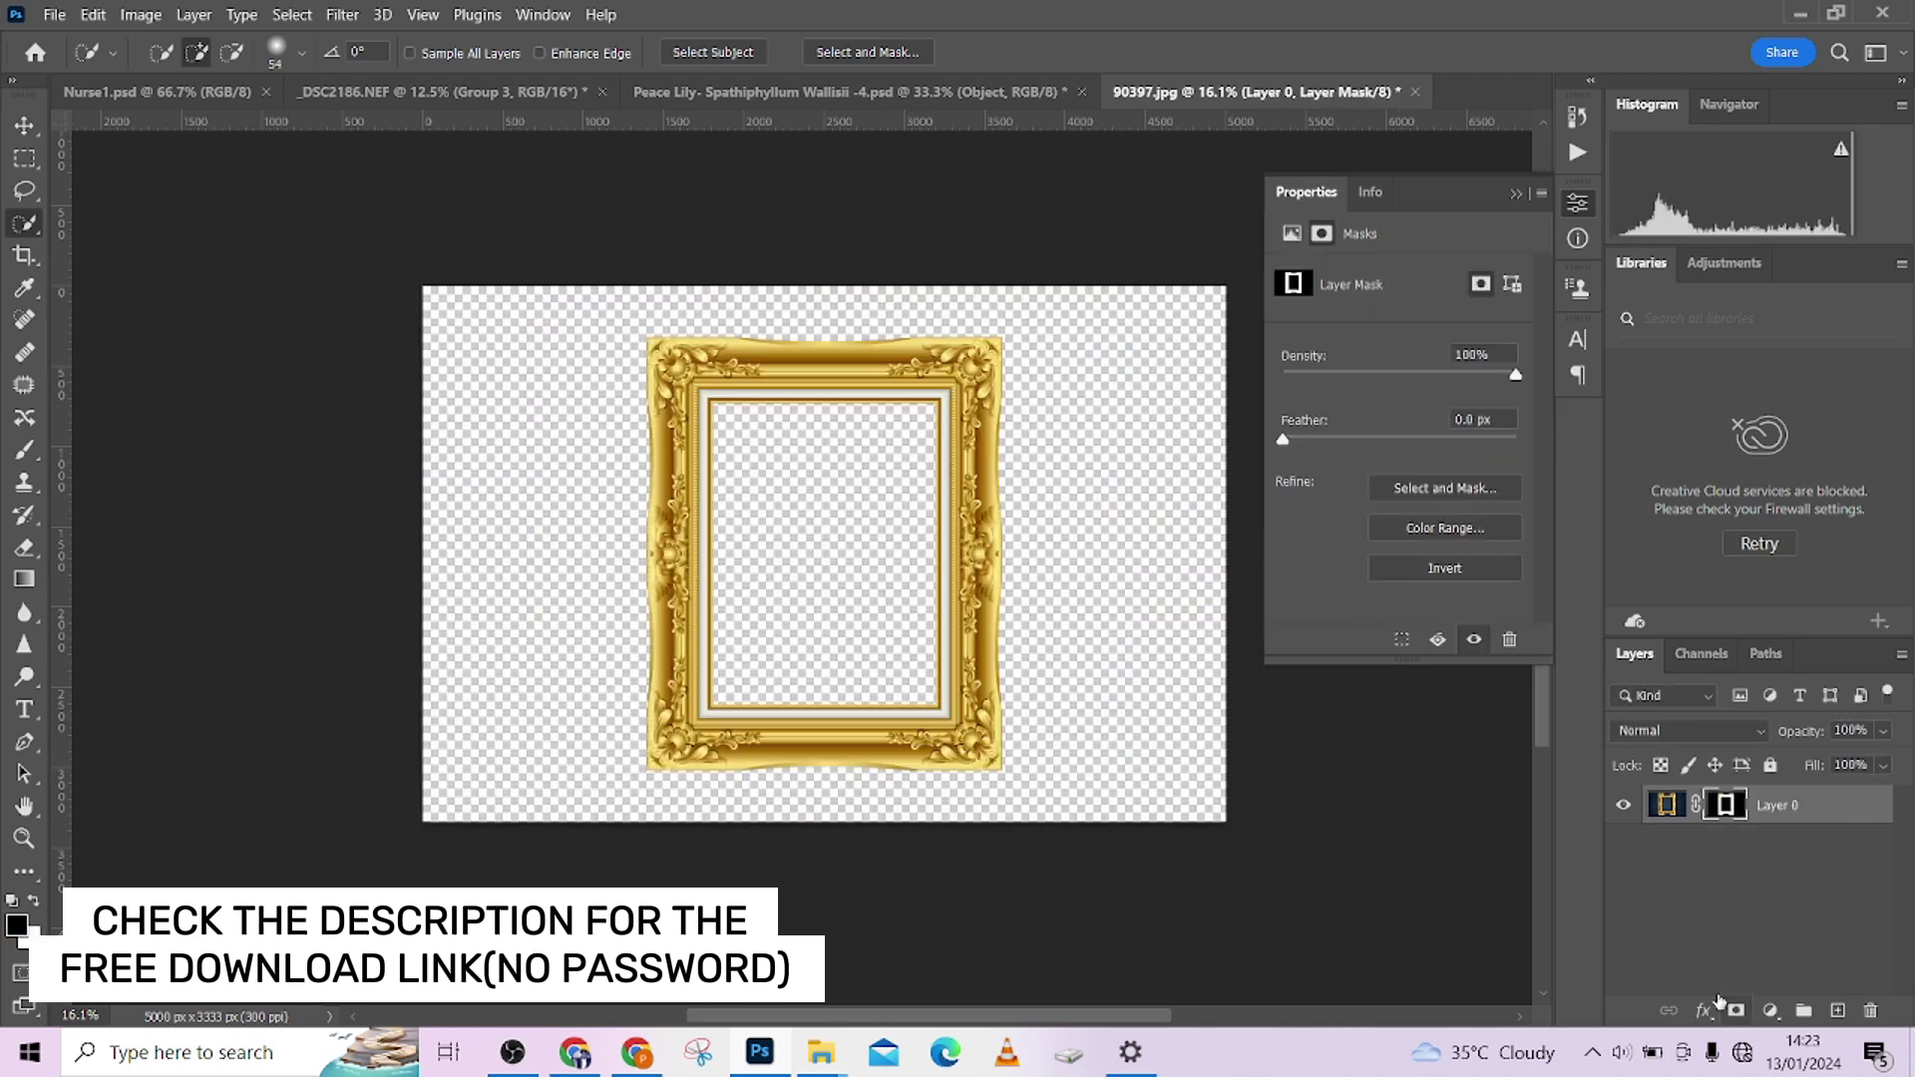
Move the masked gold frame into the _DSC2186 document with the Move tool, accepting the different bit depth.
key(v)
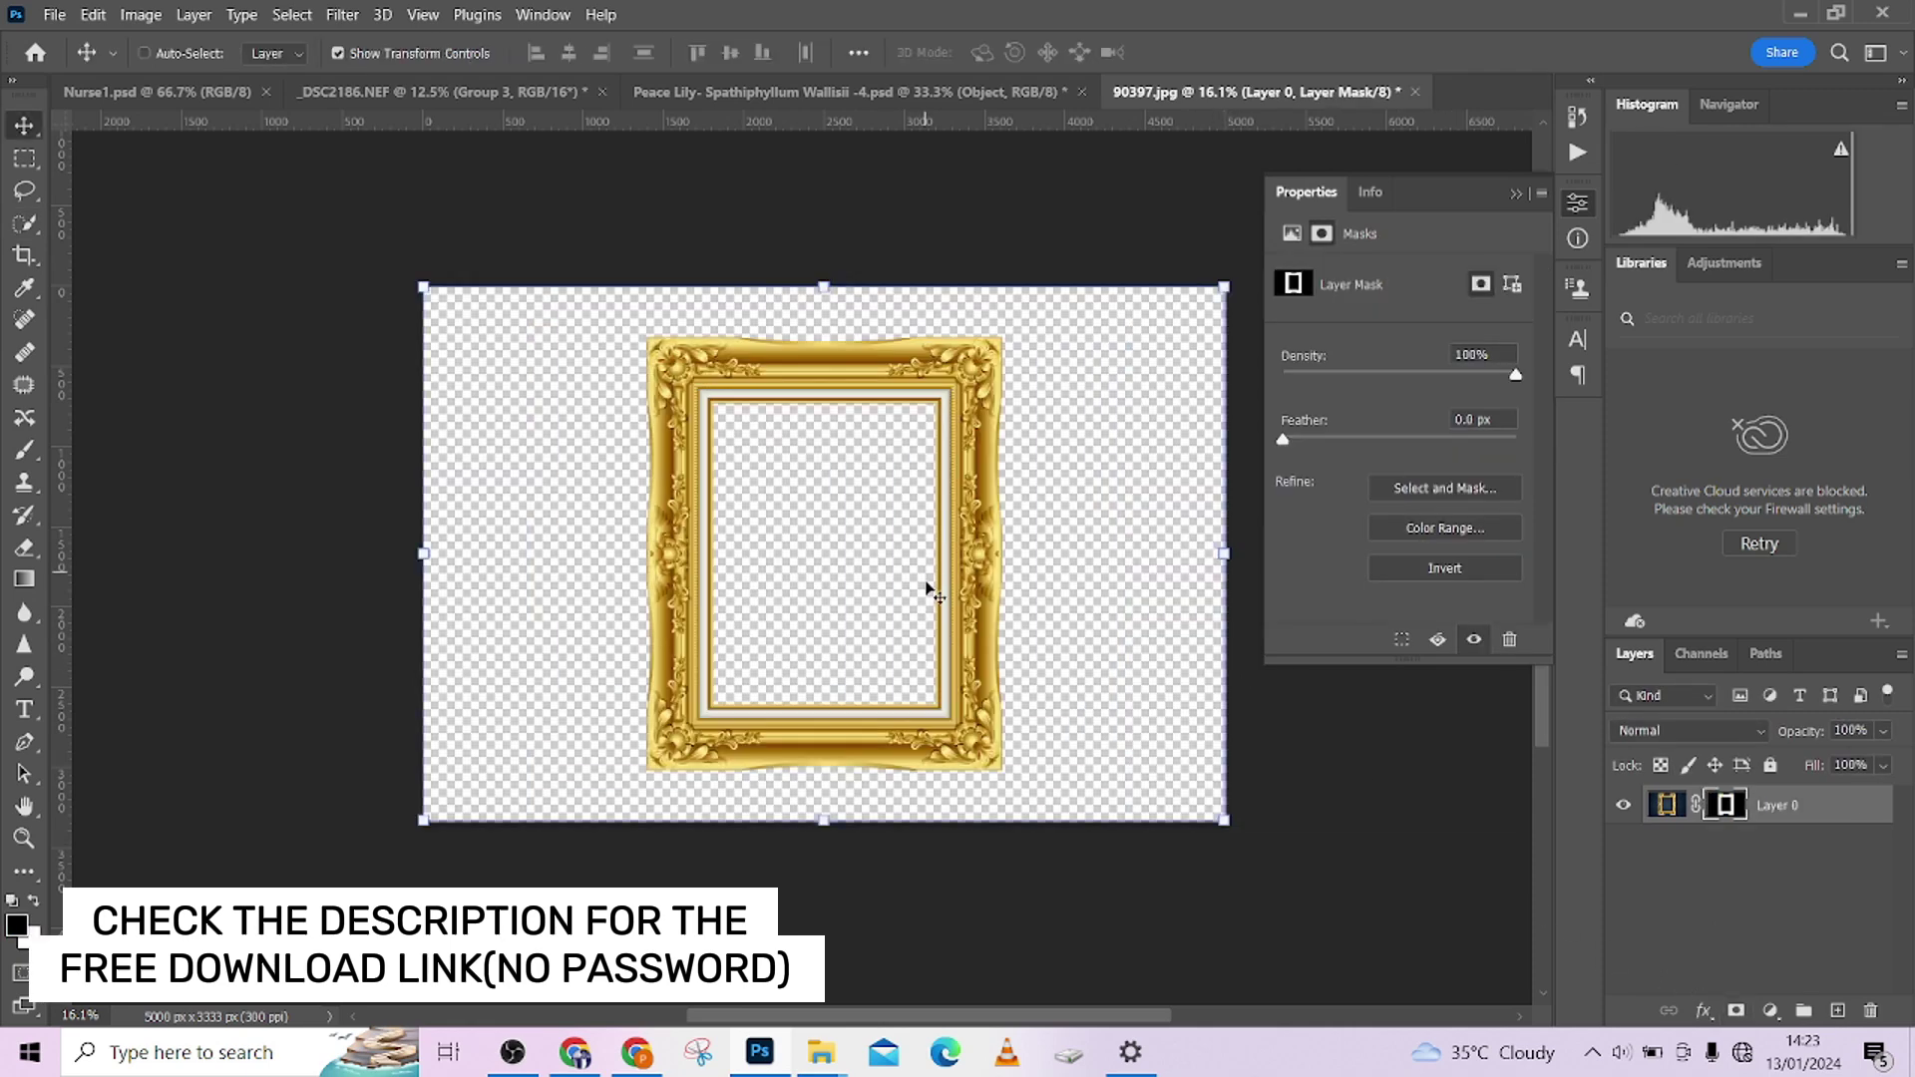
mouse_move(927, 588)
mouse_down()
mouse_move(868, 534)
mouse_move(718, 95)
mouse_move(528, 90)
mouse_up()
drag(809, 503, 793, 494)
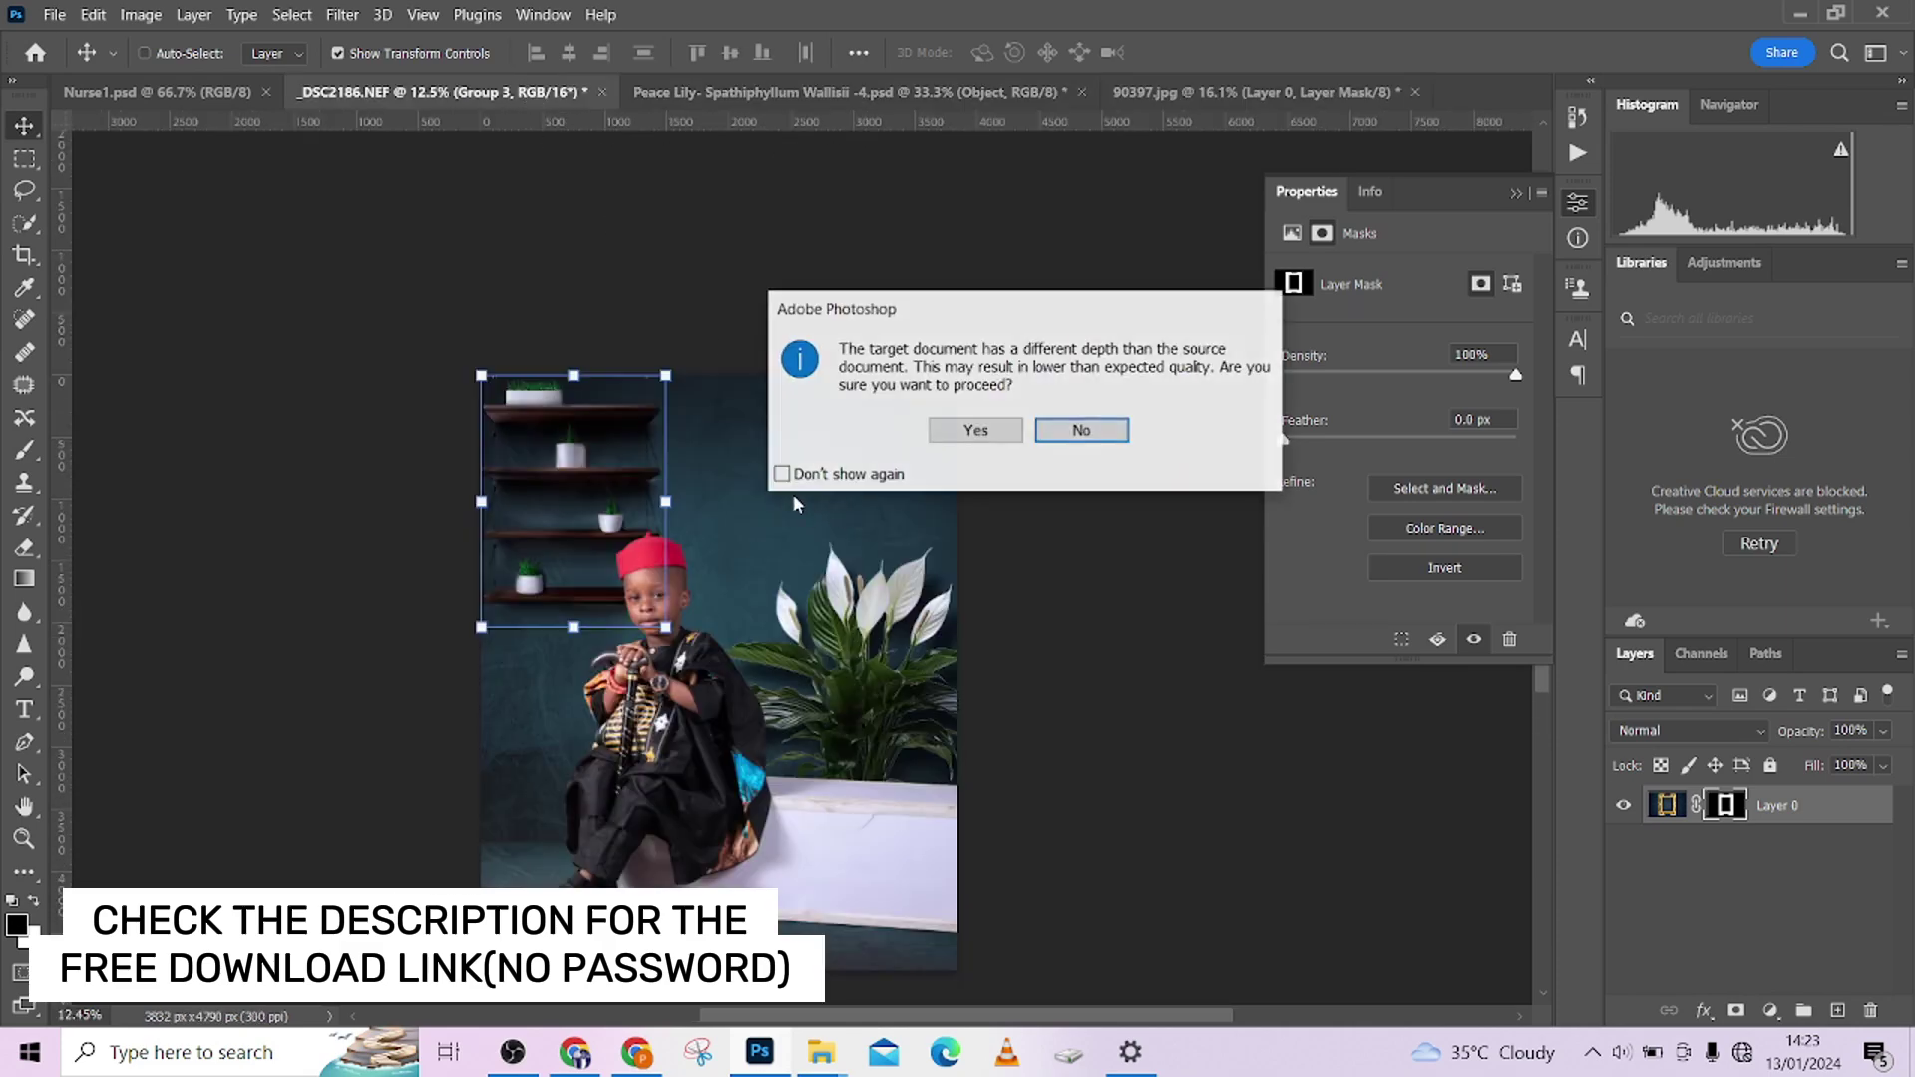
click(988, 431)
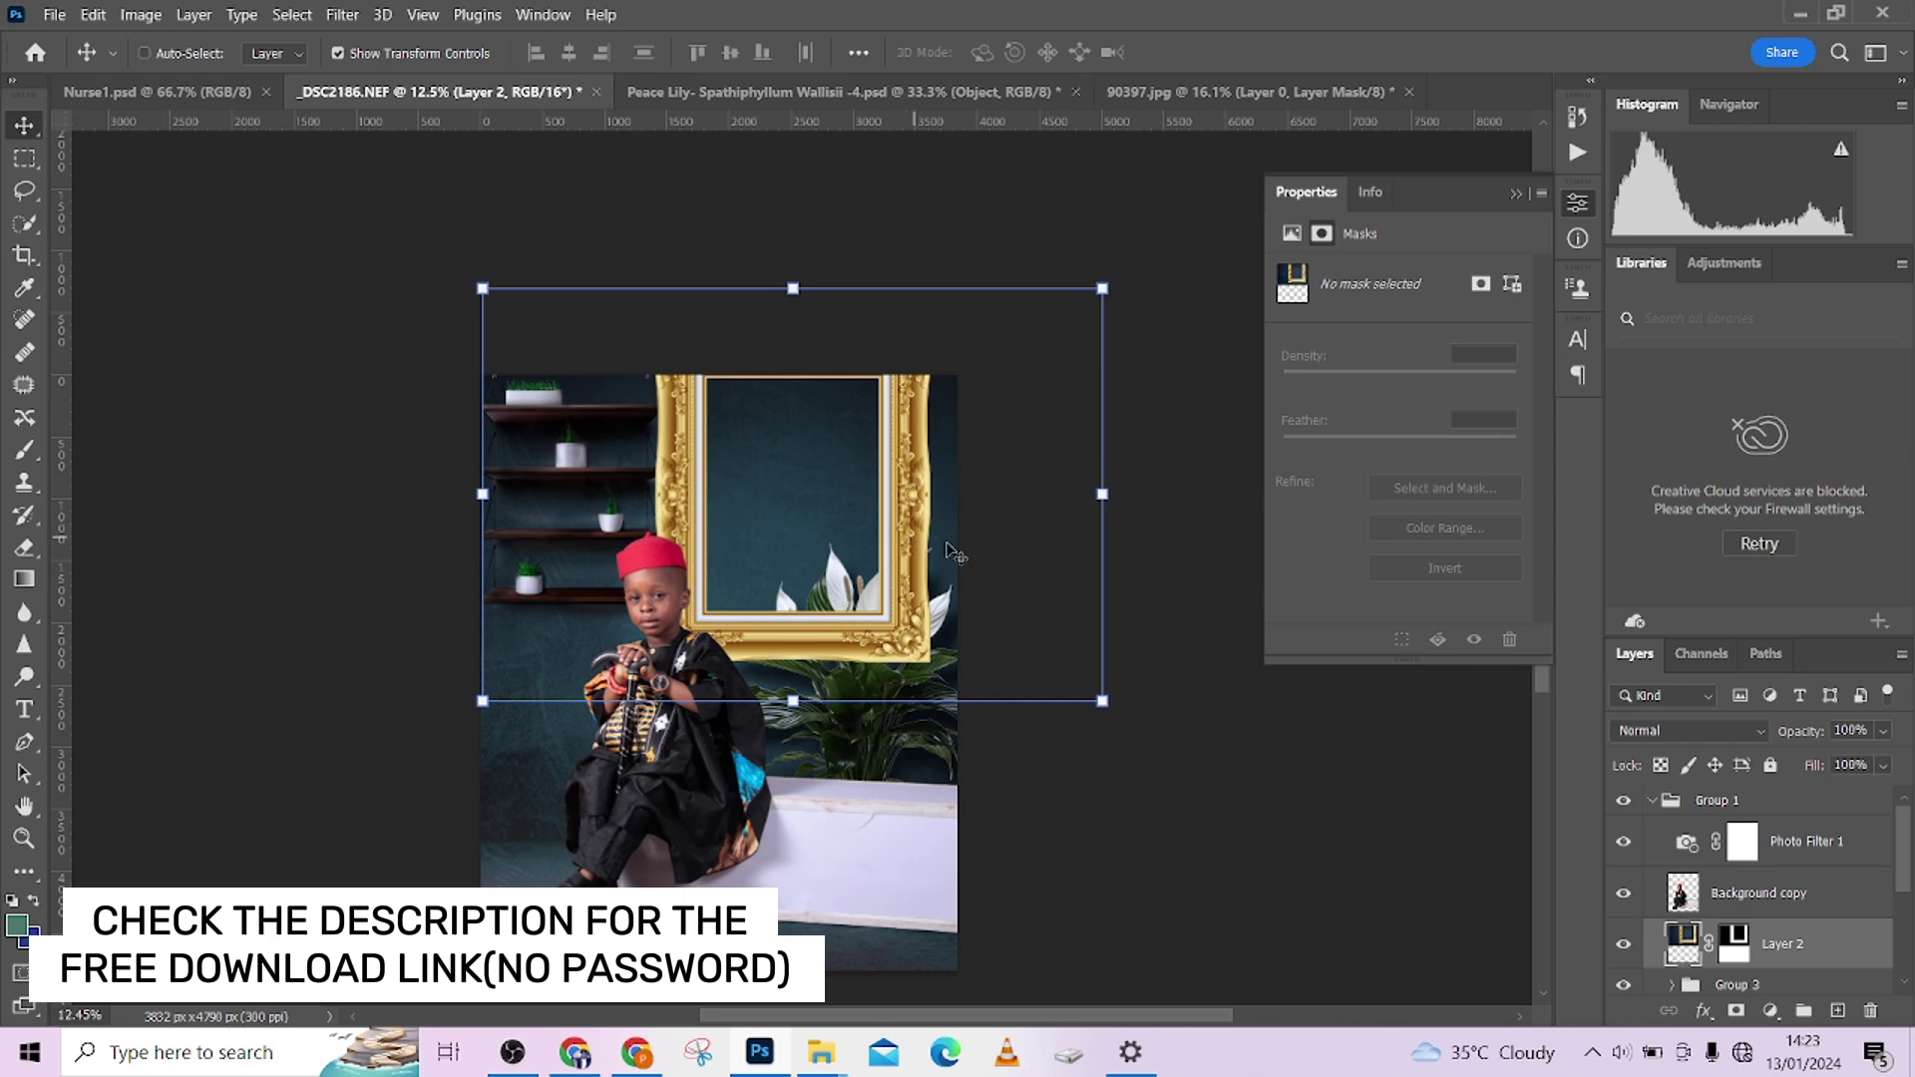
Scale the gold frame to about 35% and place it on the wall above the peace lily.
drag(1101, 289, 922, 439)
drag(866, 503, 949, 467)
drag(765, 554, 748, 569)
drag(864, 518, 872, 529)
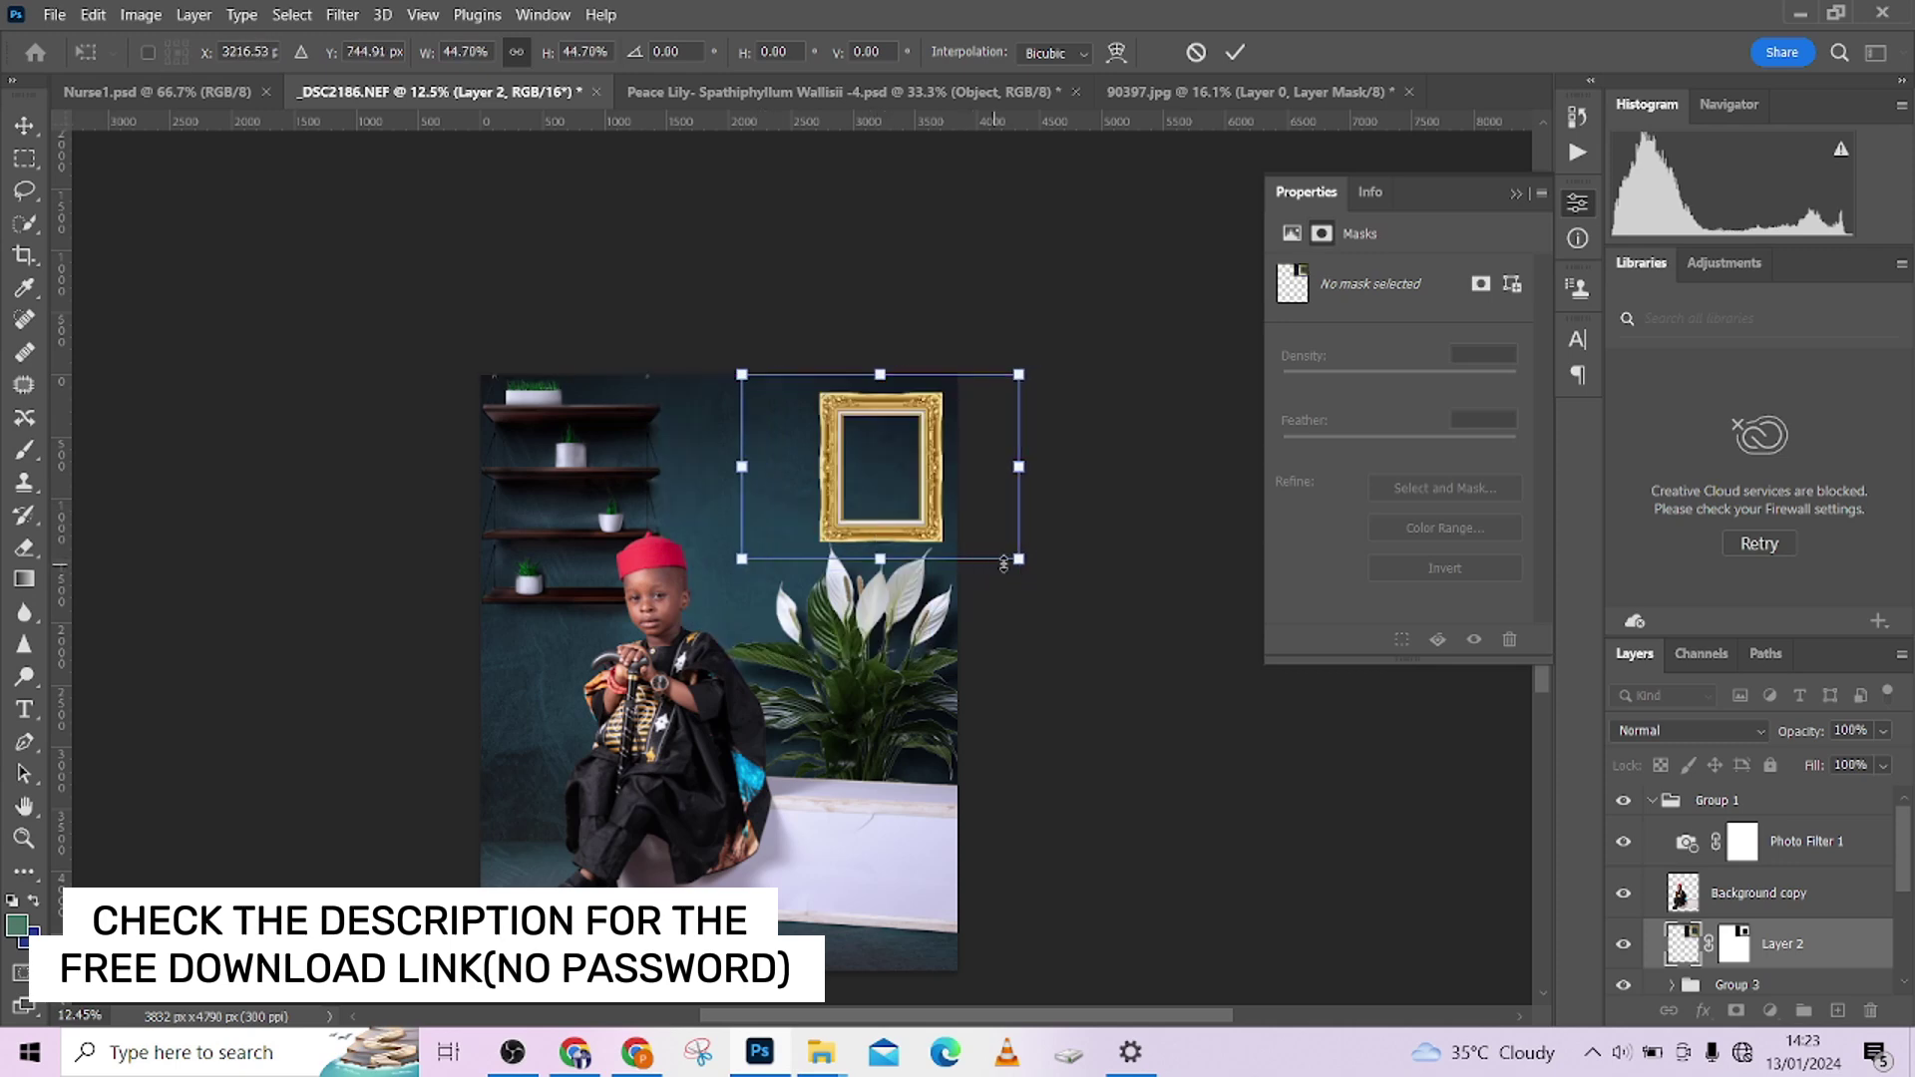
drag(1022, 561, 937, 515)
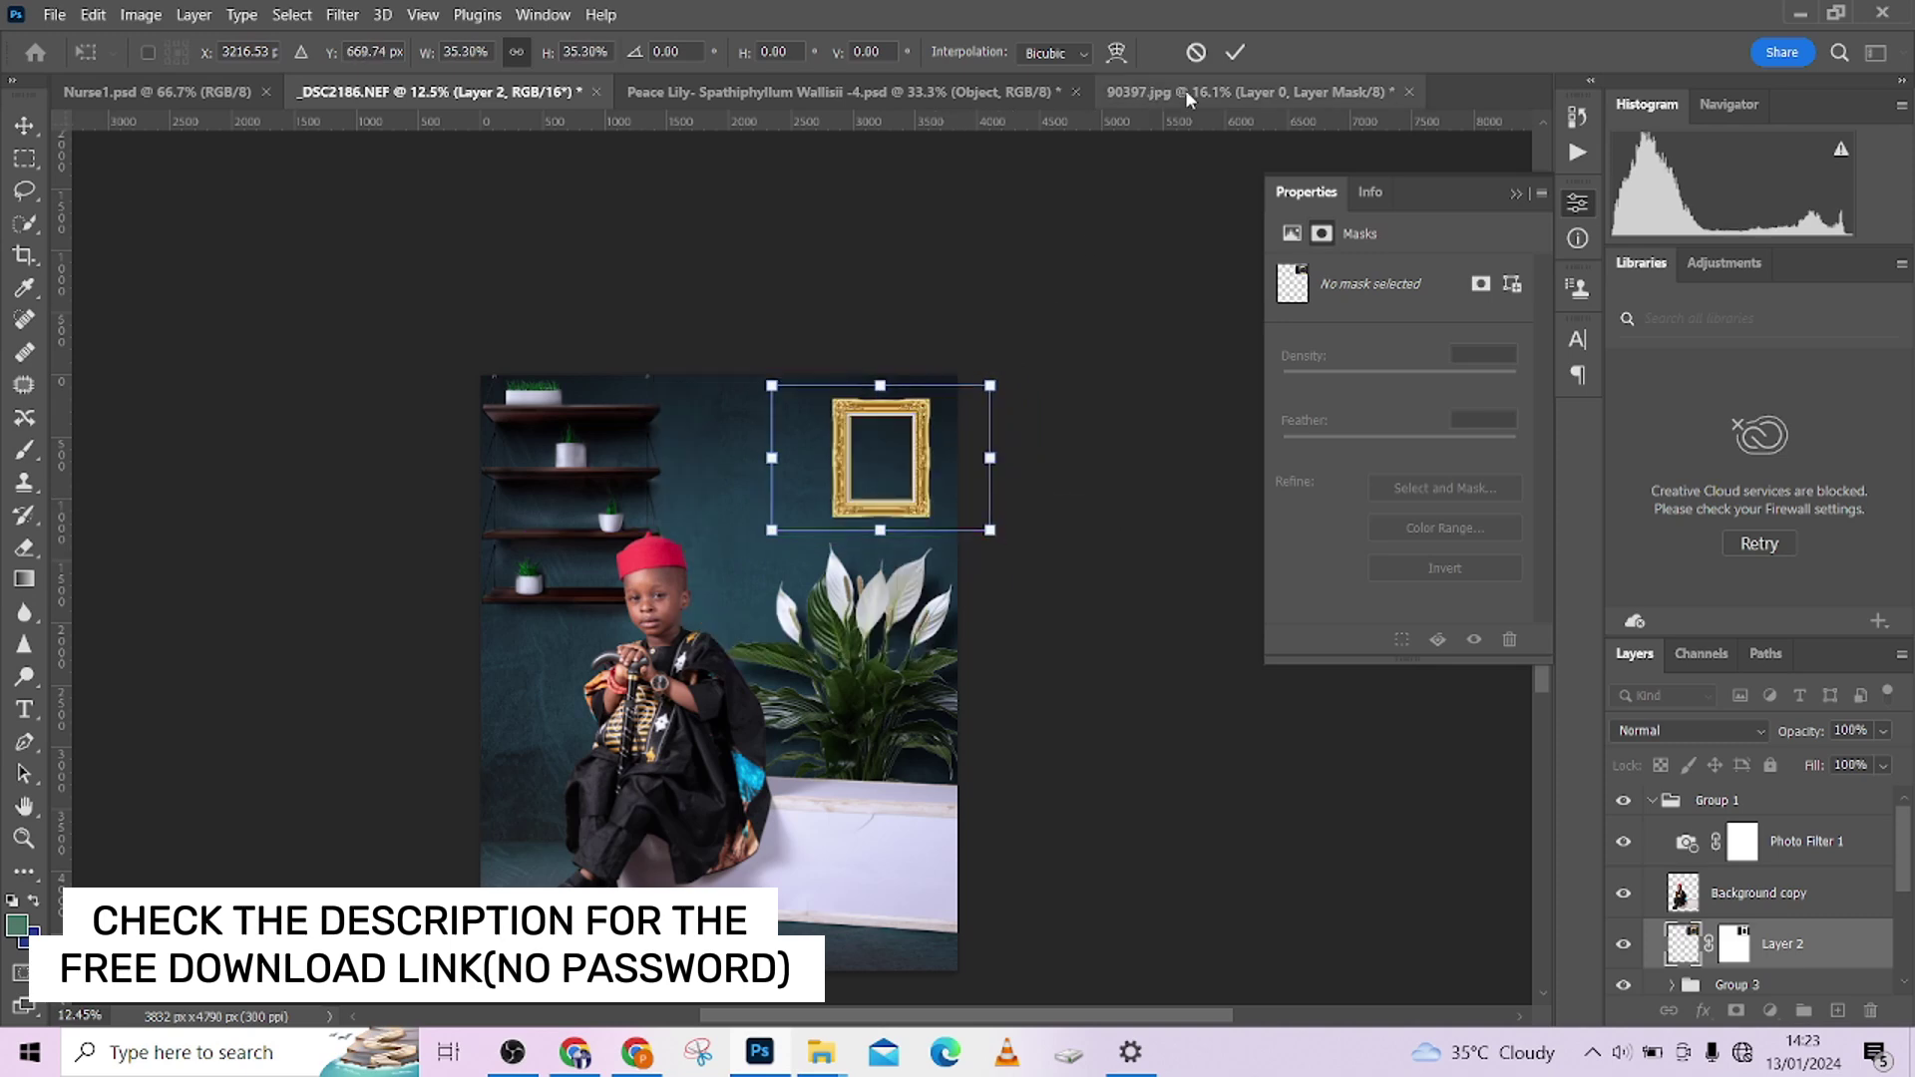
click(1235, 54)
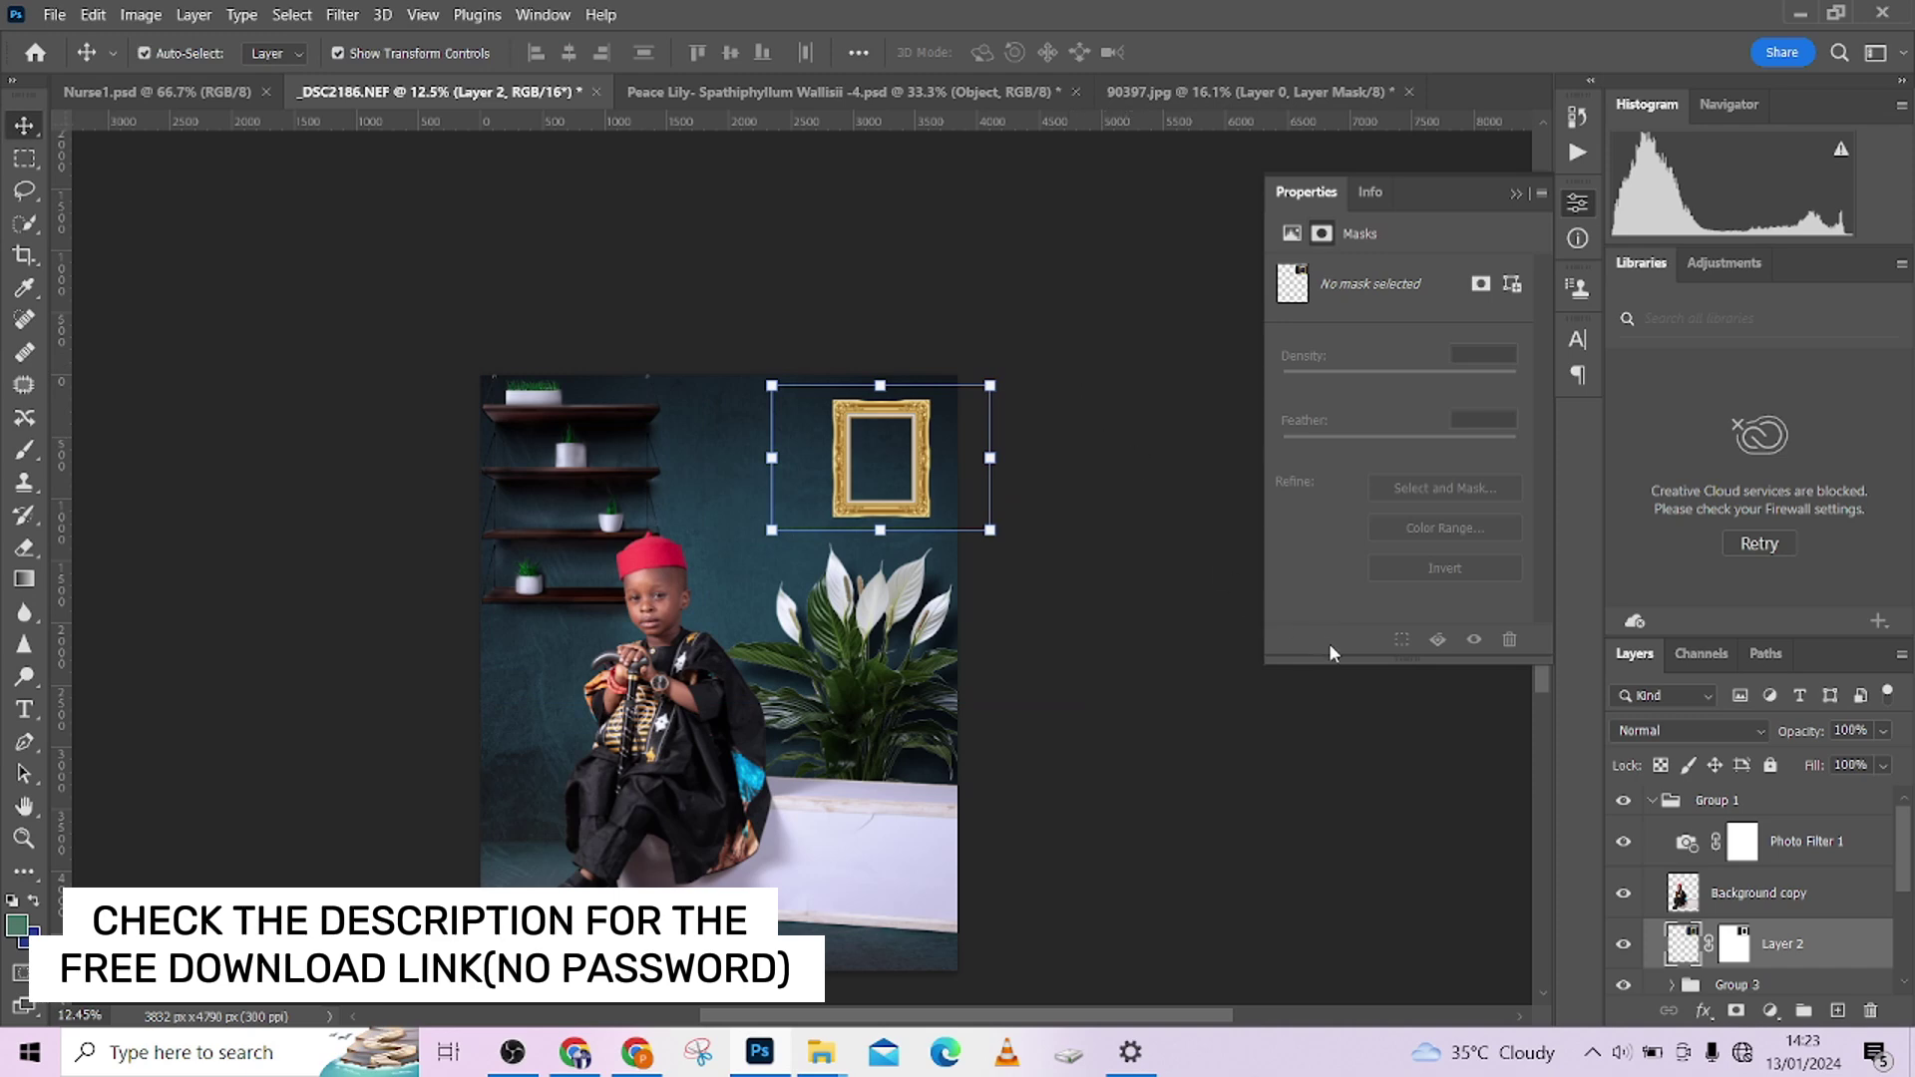
Apply the layer mask permanently to the gold frame's layer, Layer 2.
right_click(1740, 954)
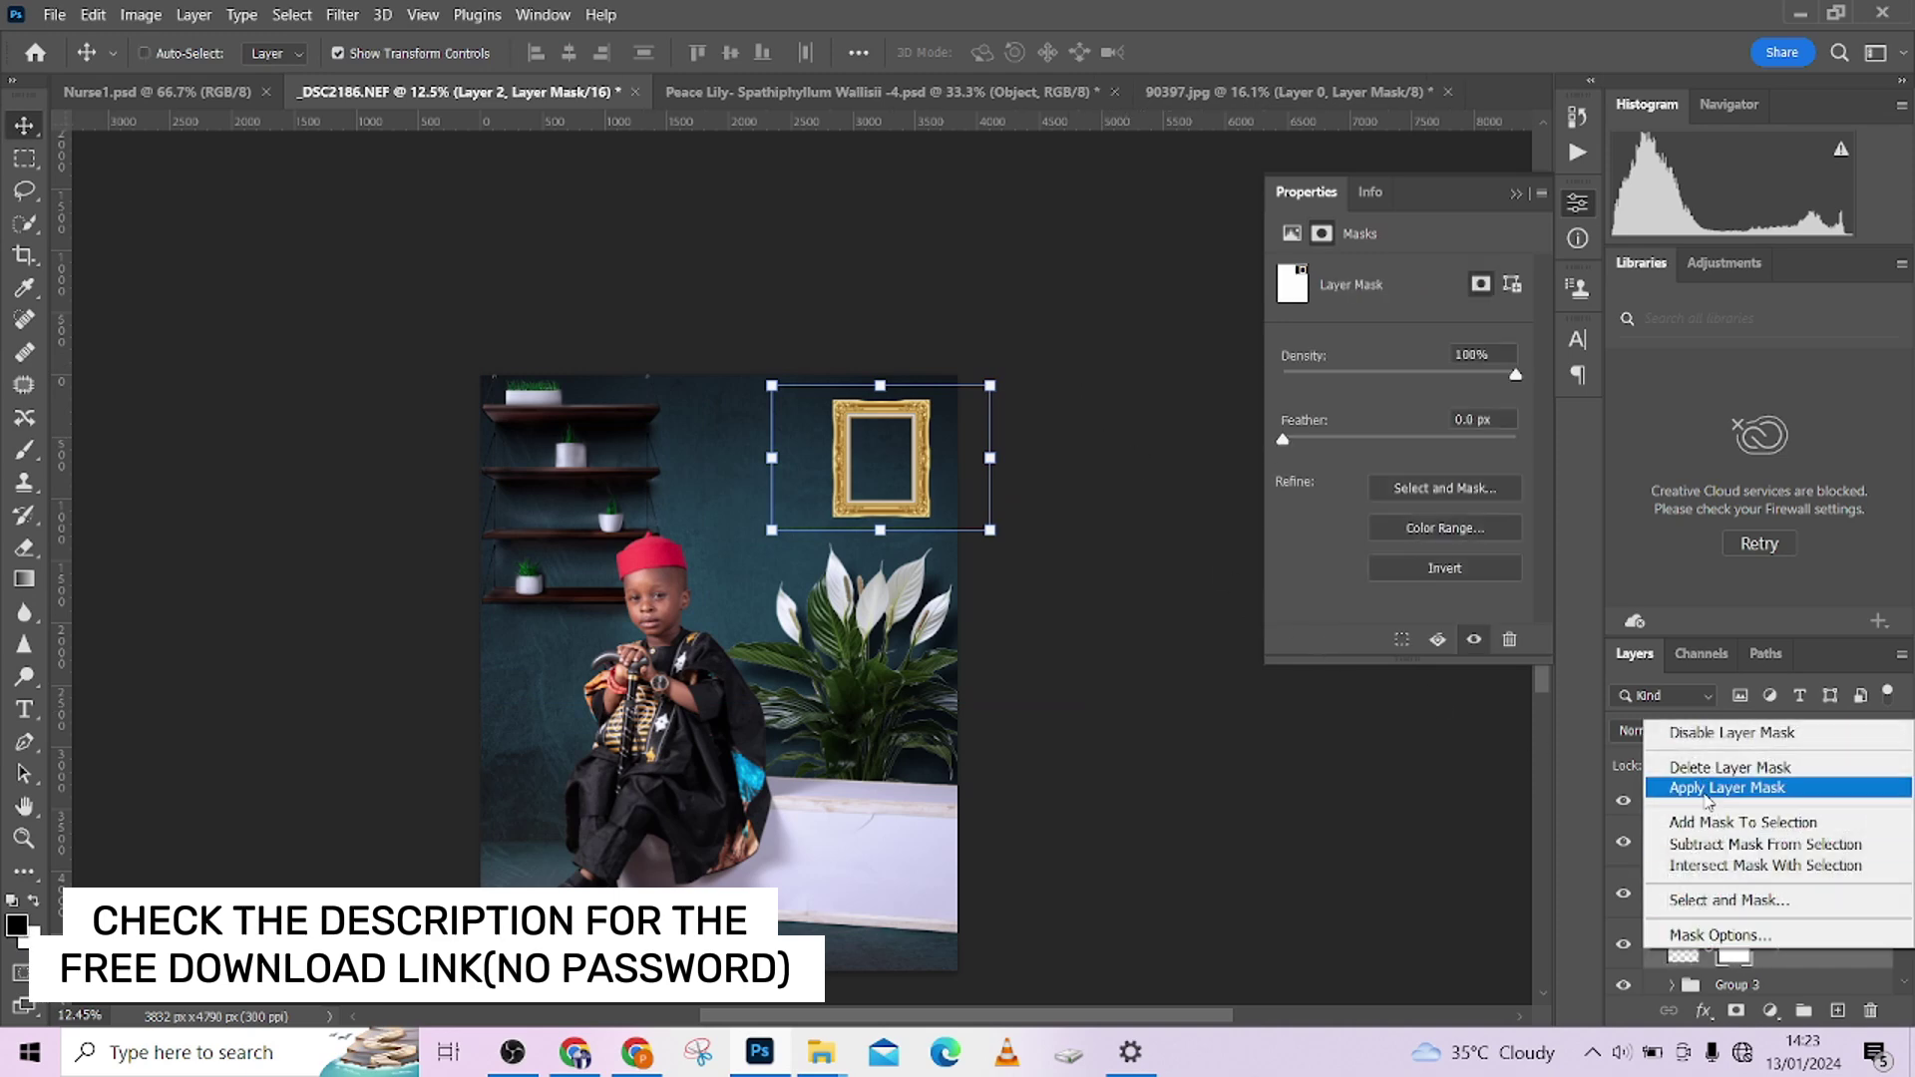
click(1715, 788)
key(ctrl)
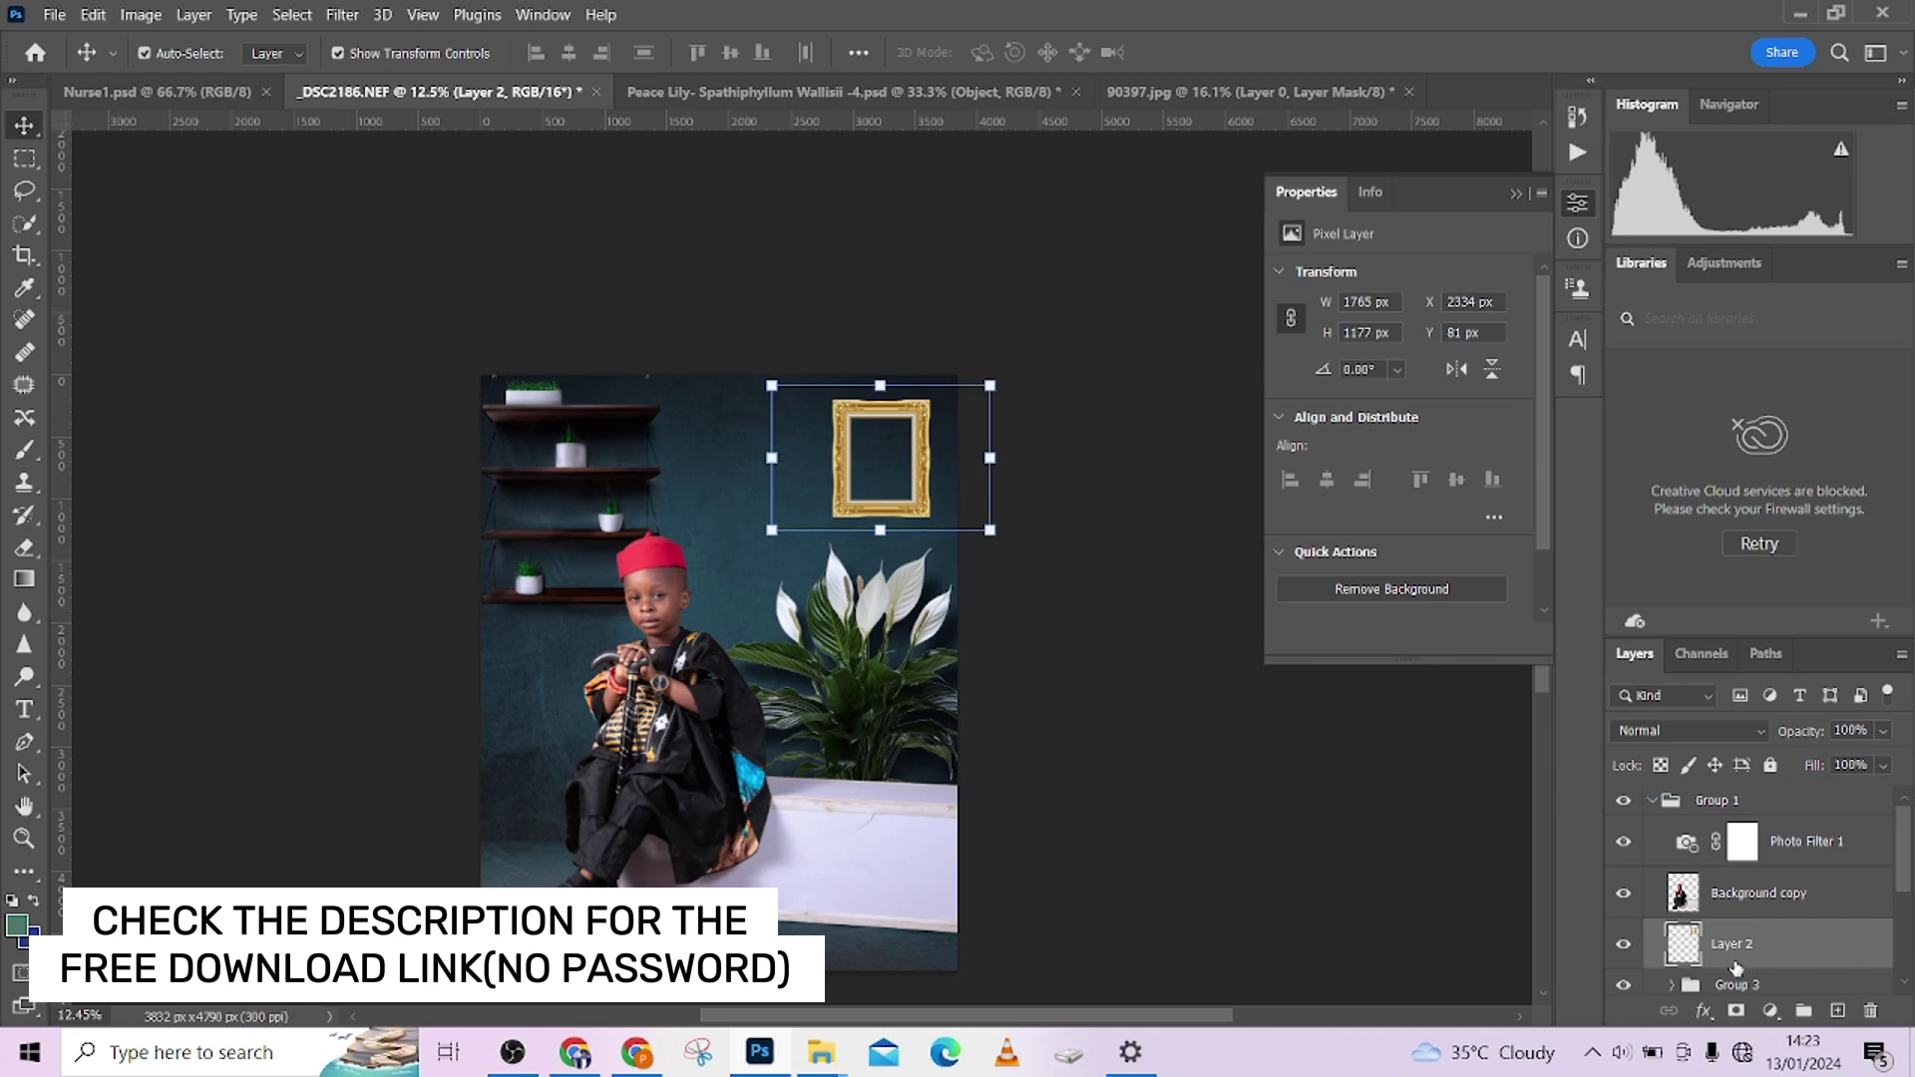
Darken the gold frame with an RGB Curves point at input 150, output 95.
key(ctrl+m)
drag(1309, 443, 1308, 508)
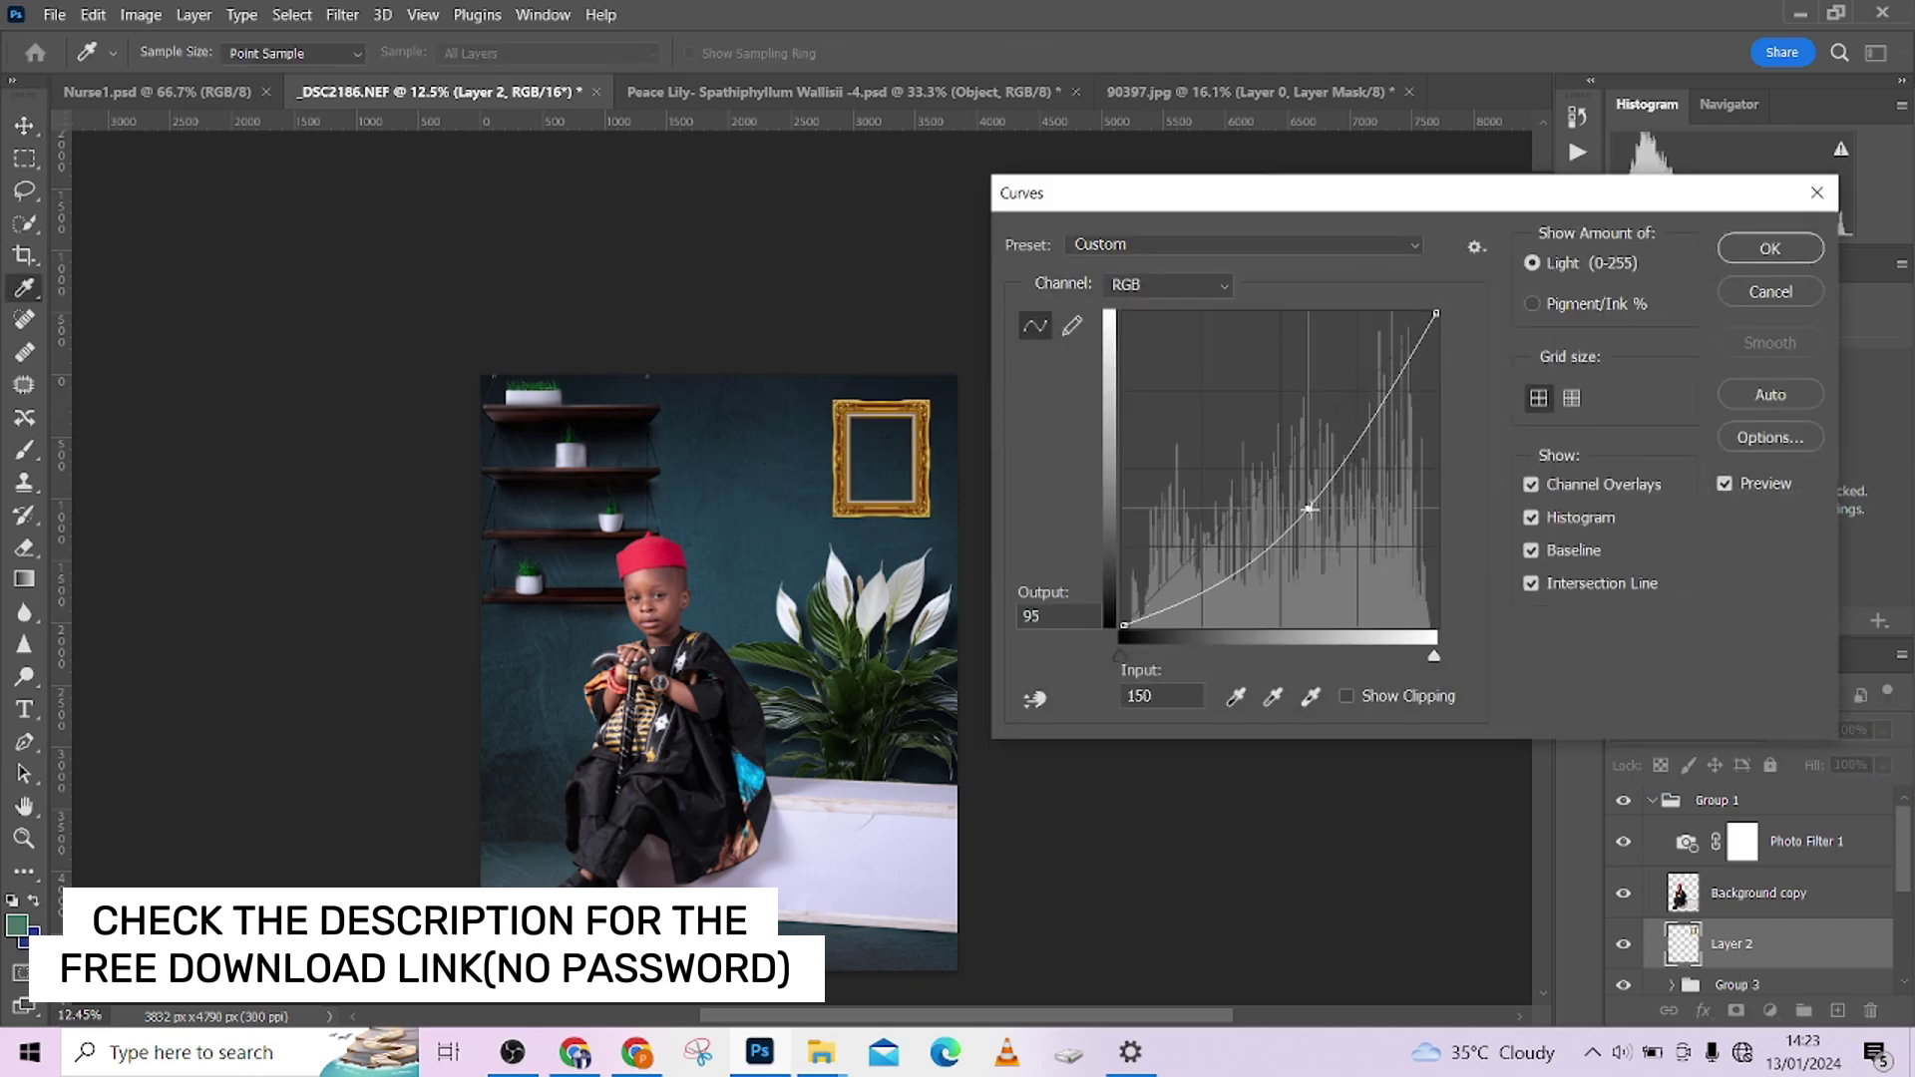
click(1769, 248)
Mute the gold frame using Hue/Saturation with hue -5, saturation -16 and lightness -26.
key(ctrl+u)
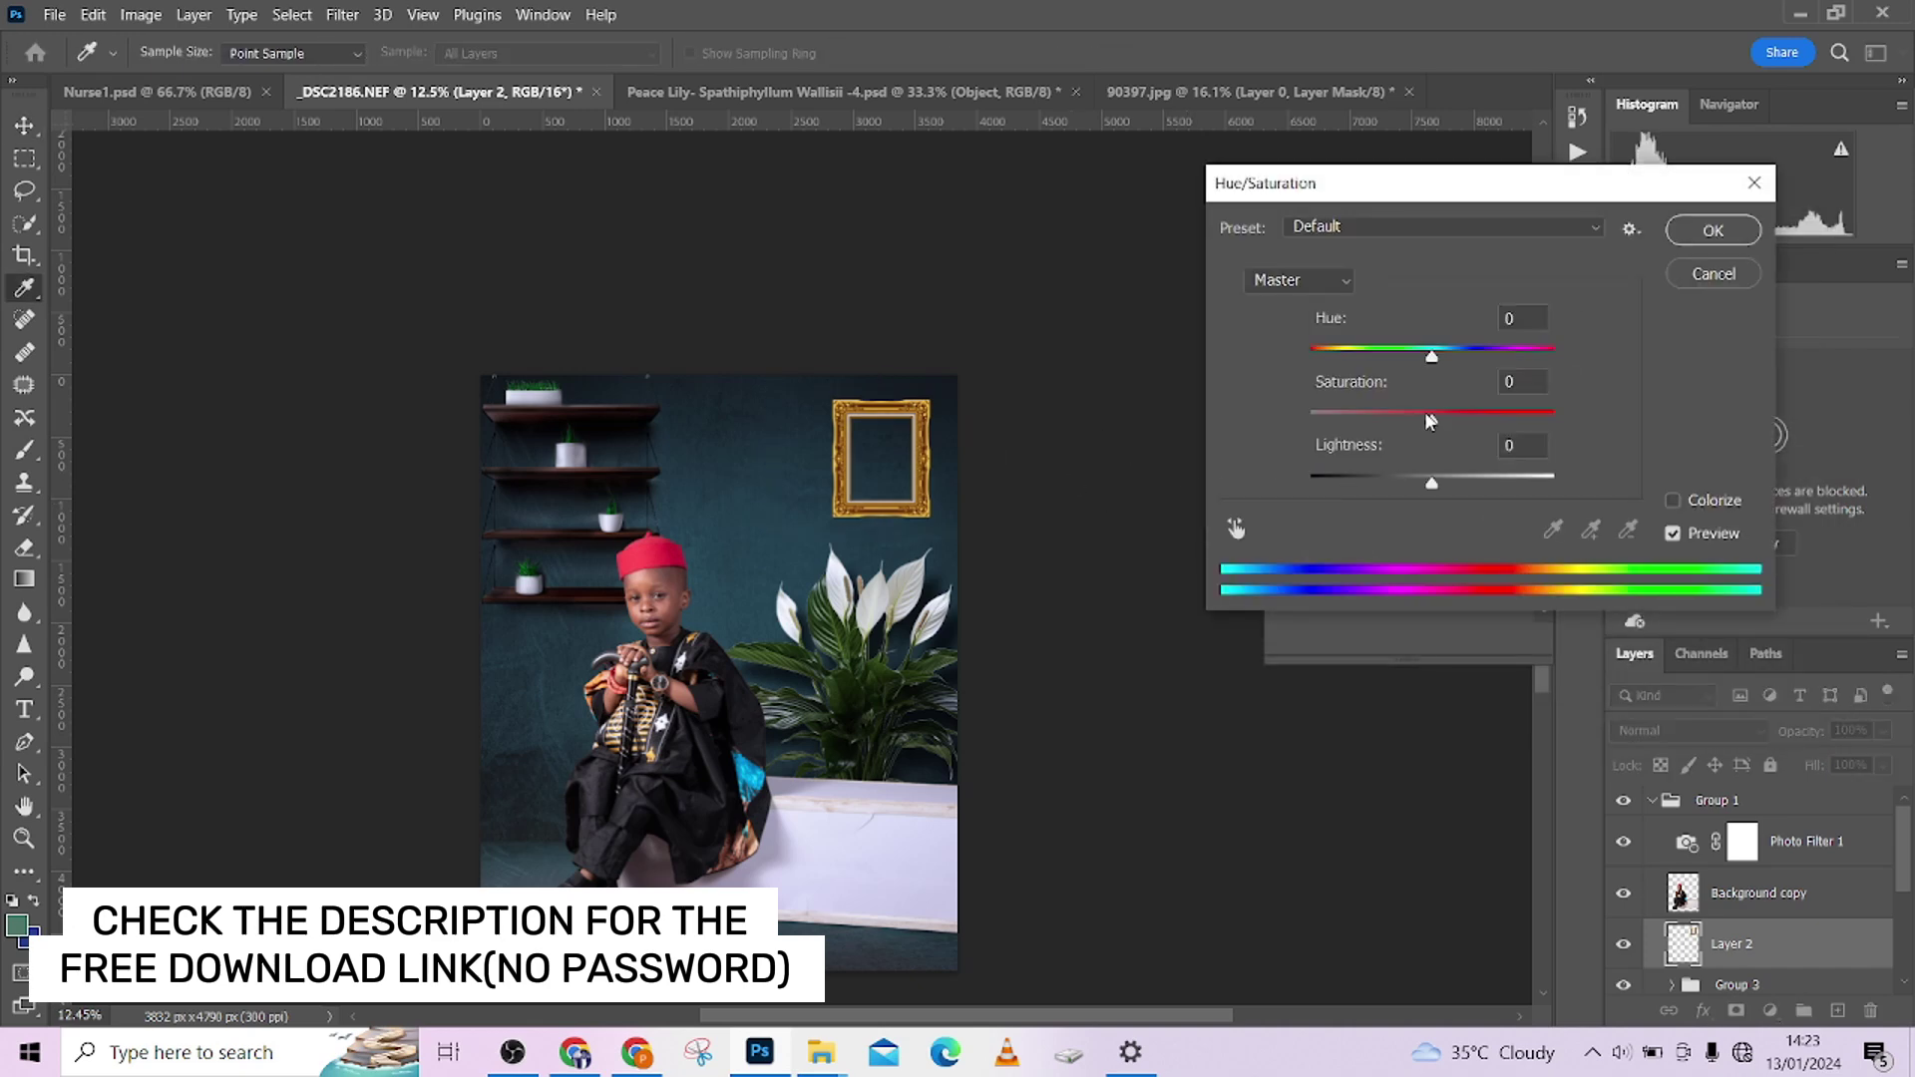
drag(1431, 419, 1411, 420)
drag(1401, 485, 1400, 483)
drag(1433, 360, 1428, 362)
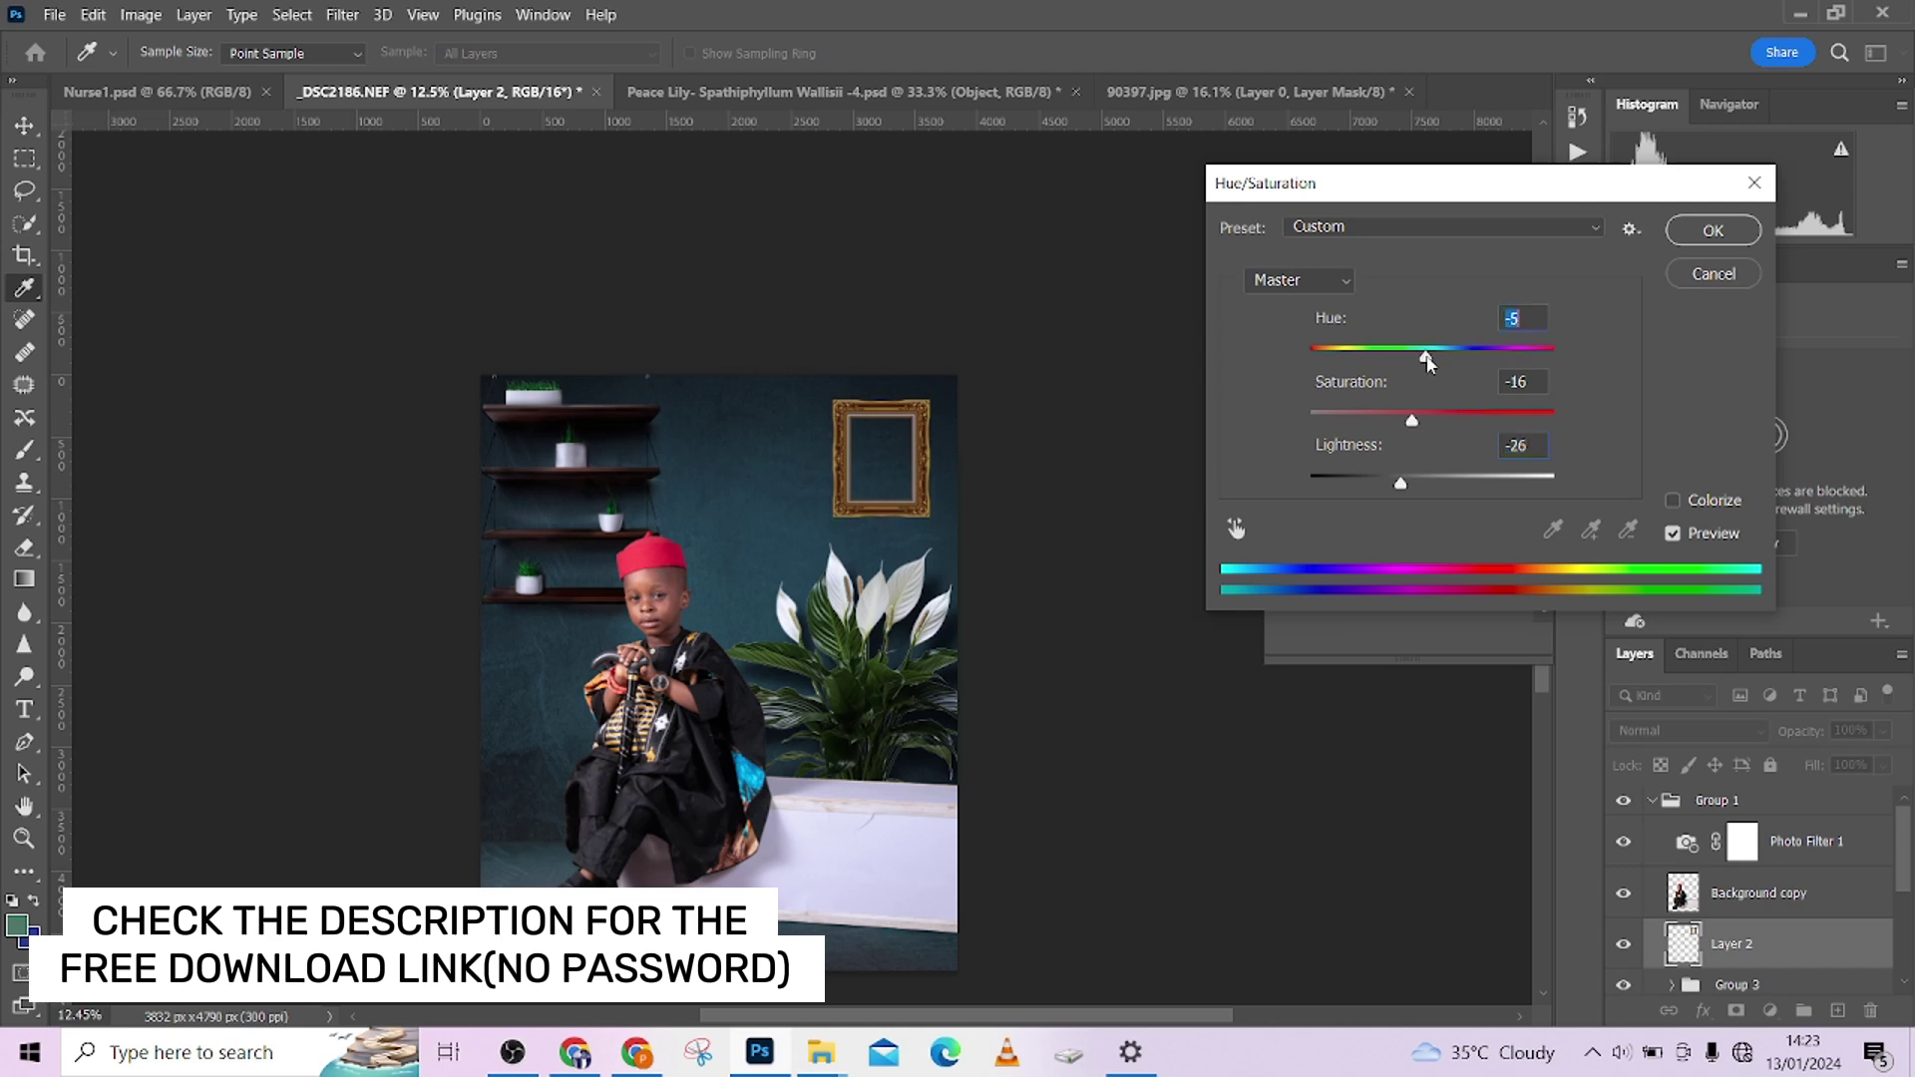
click(1691, 237)
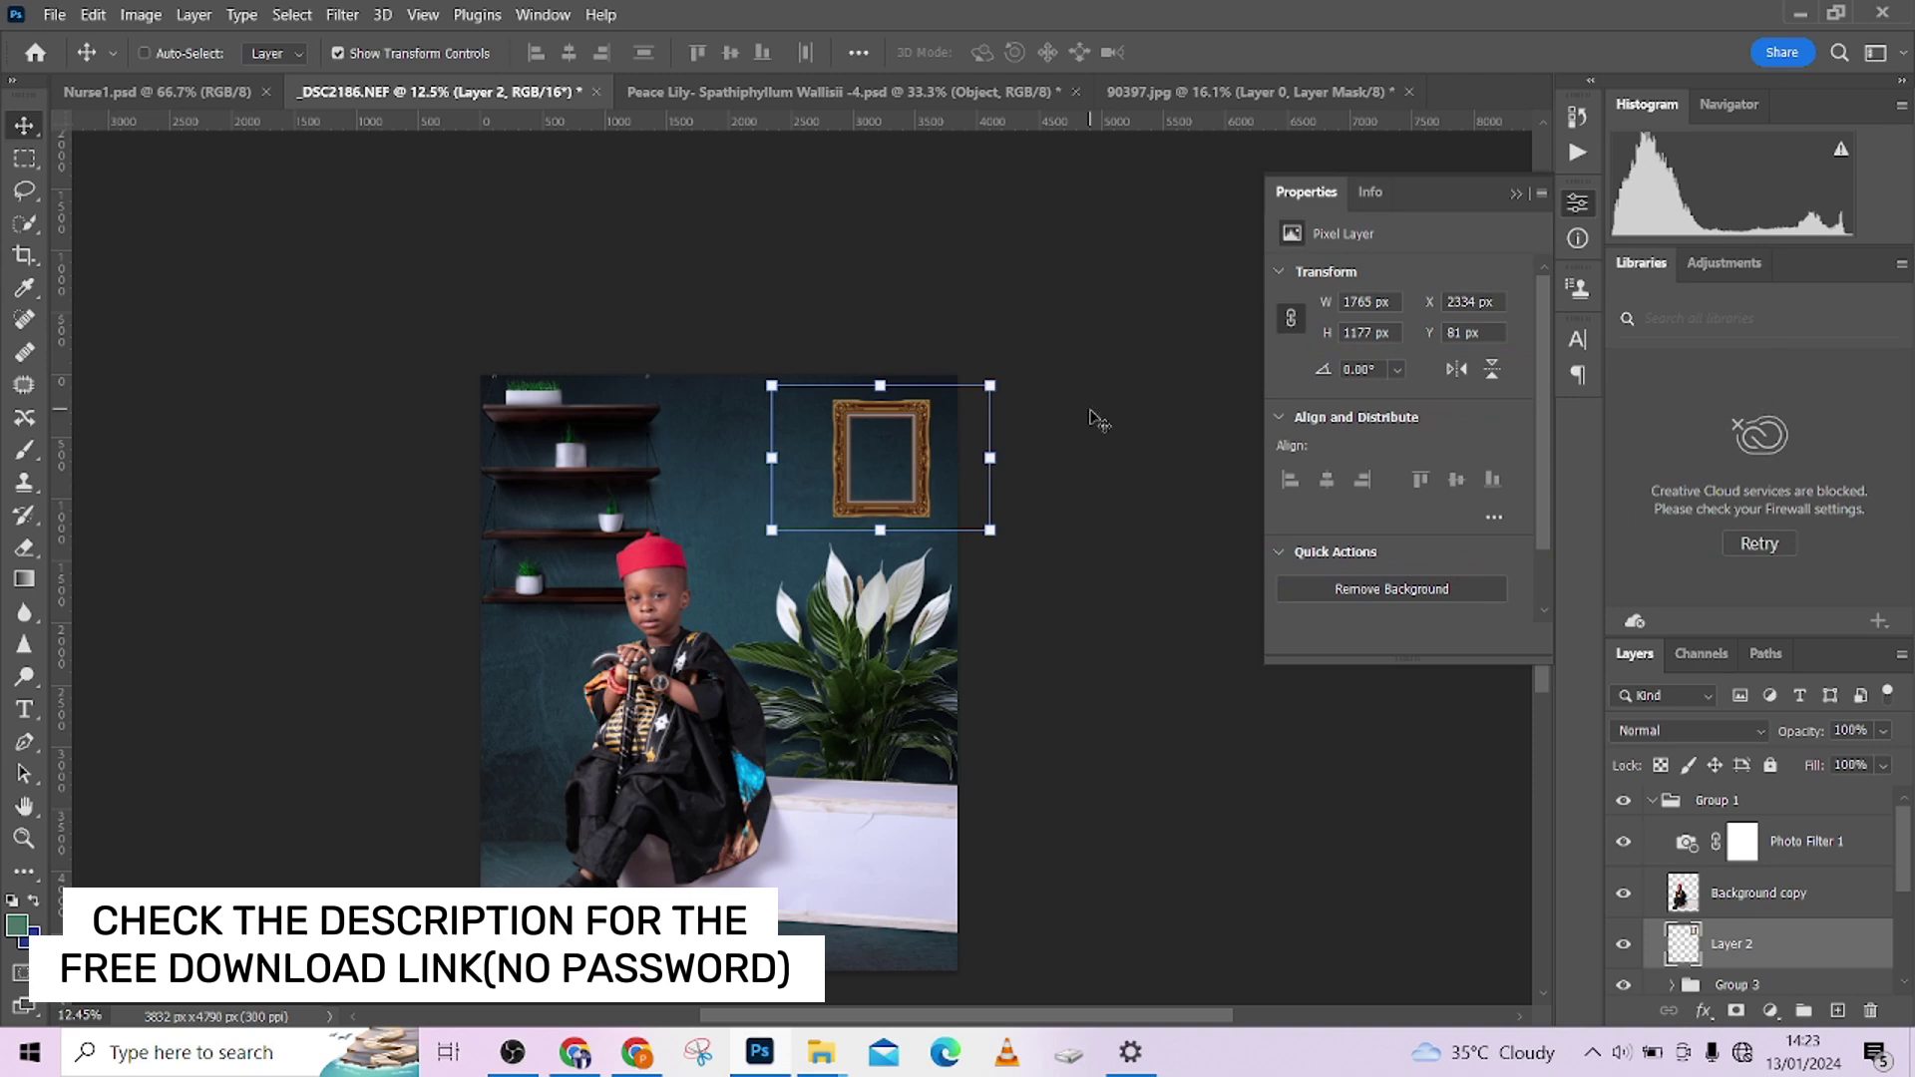
Add a drop shadow to the gold frame with angle 144° and distance 49 px, and raise the shadow's opacity.
double_click(1835, 949)
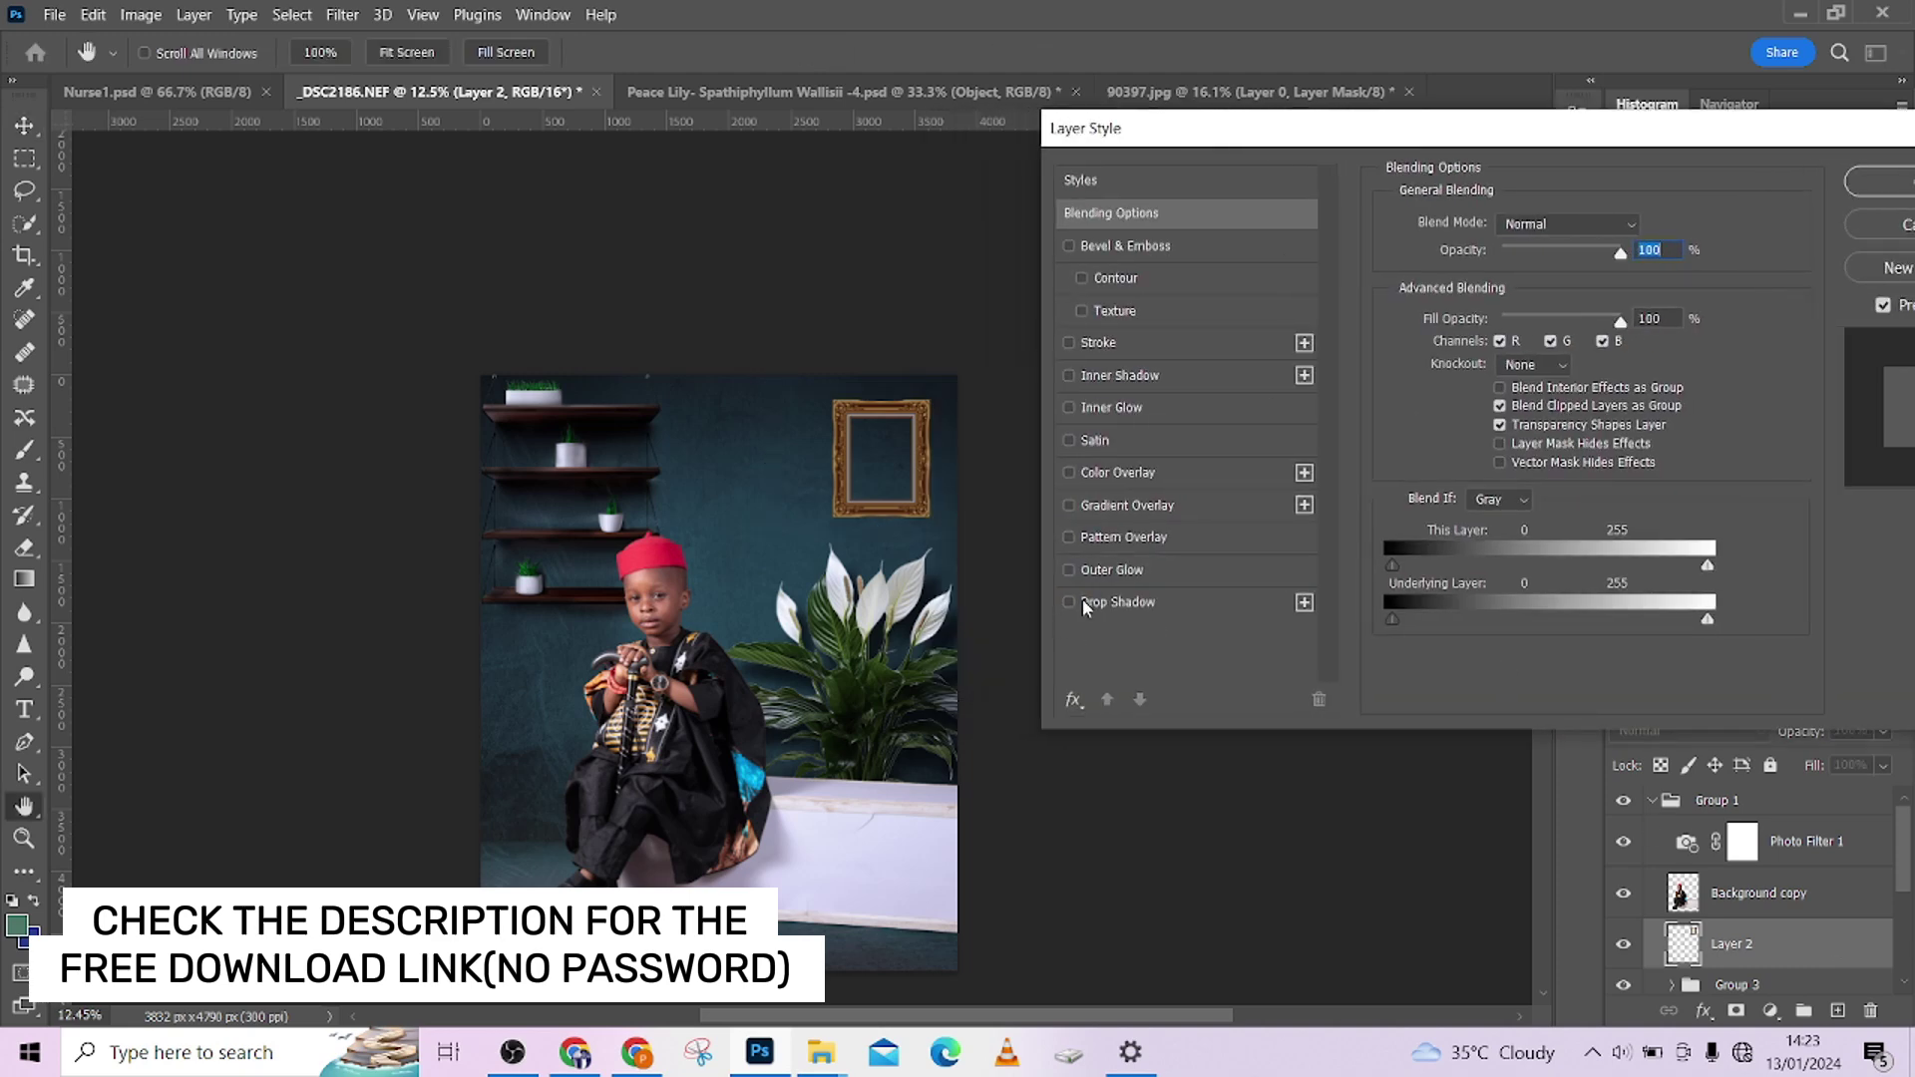
click(1070, 604)
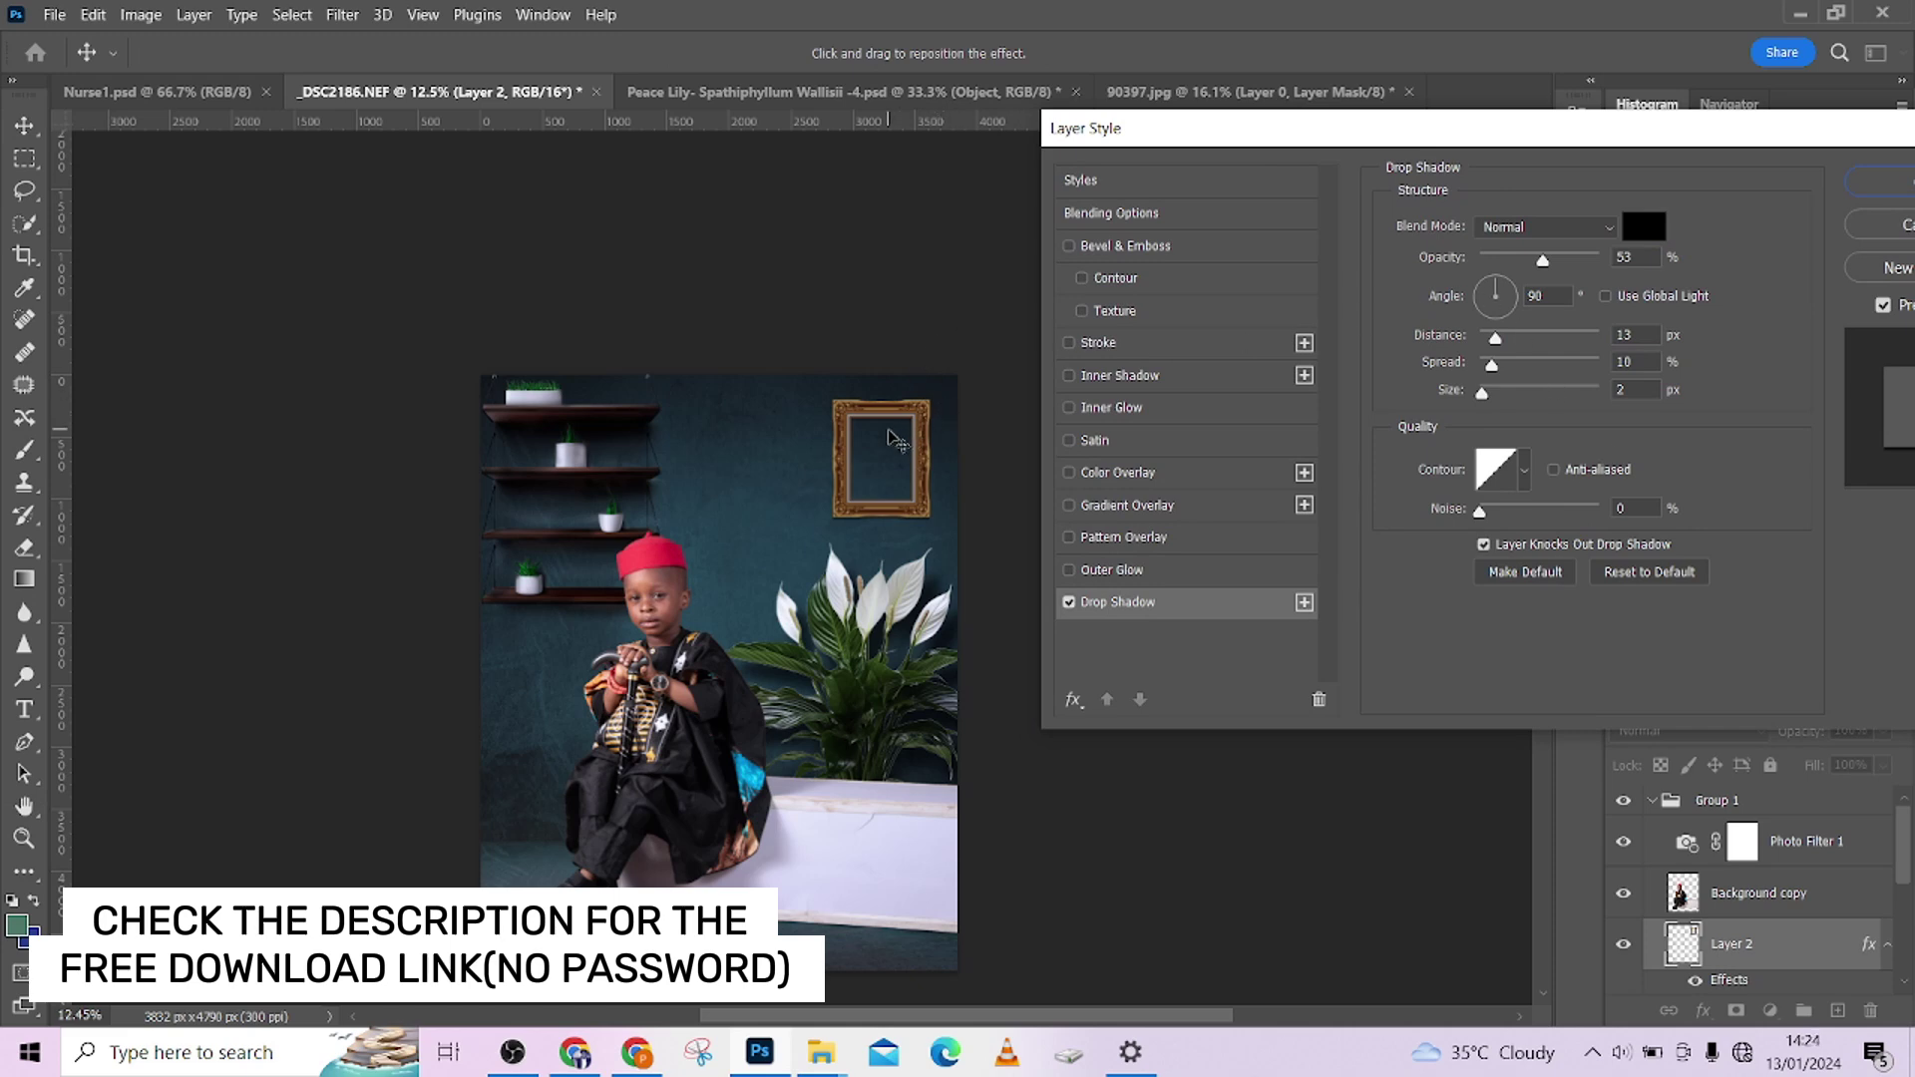
drag(903, 442, 897, 440)
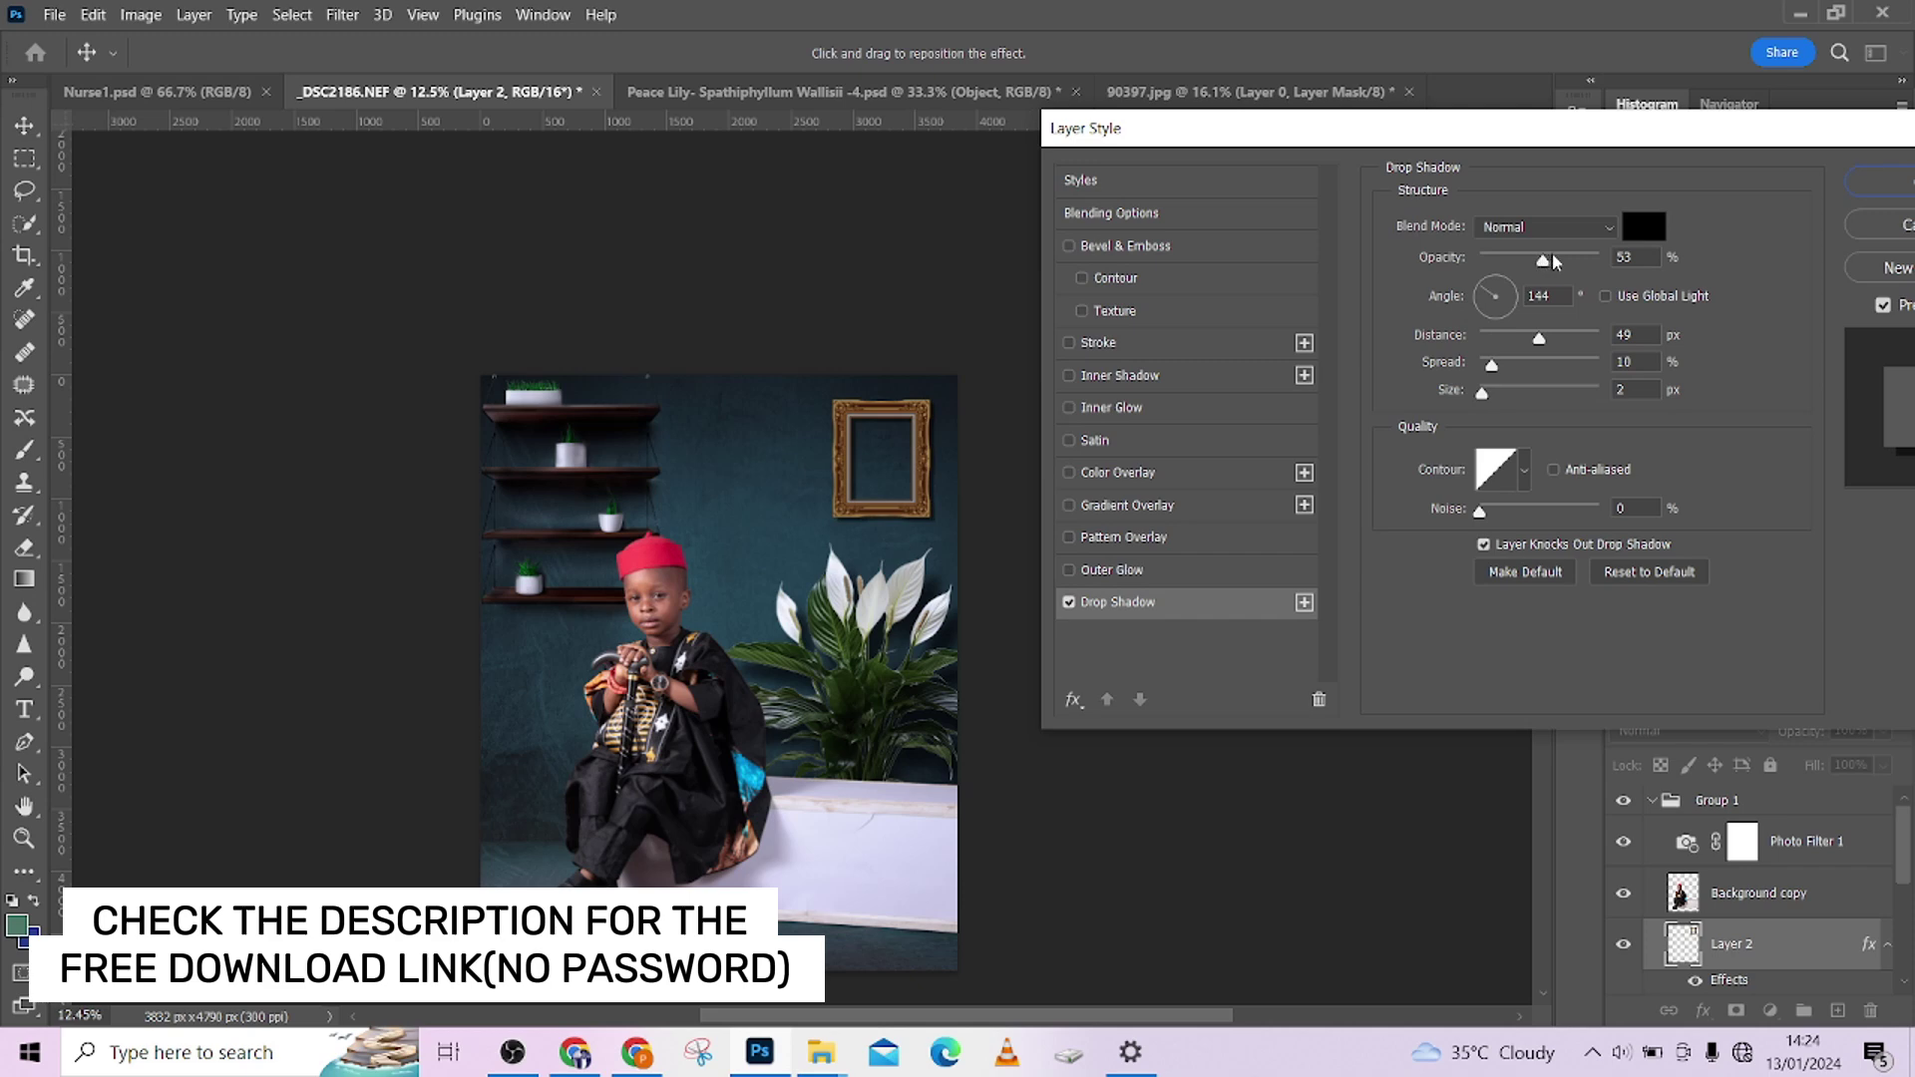
drag(1553, 261, 1575, 262)
click(1860, 185)
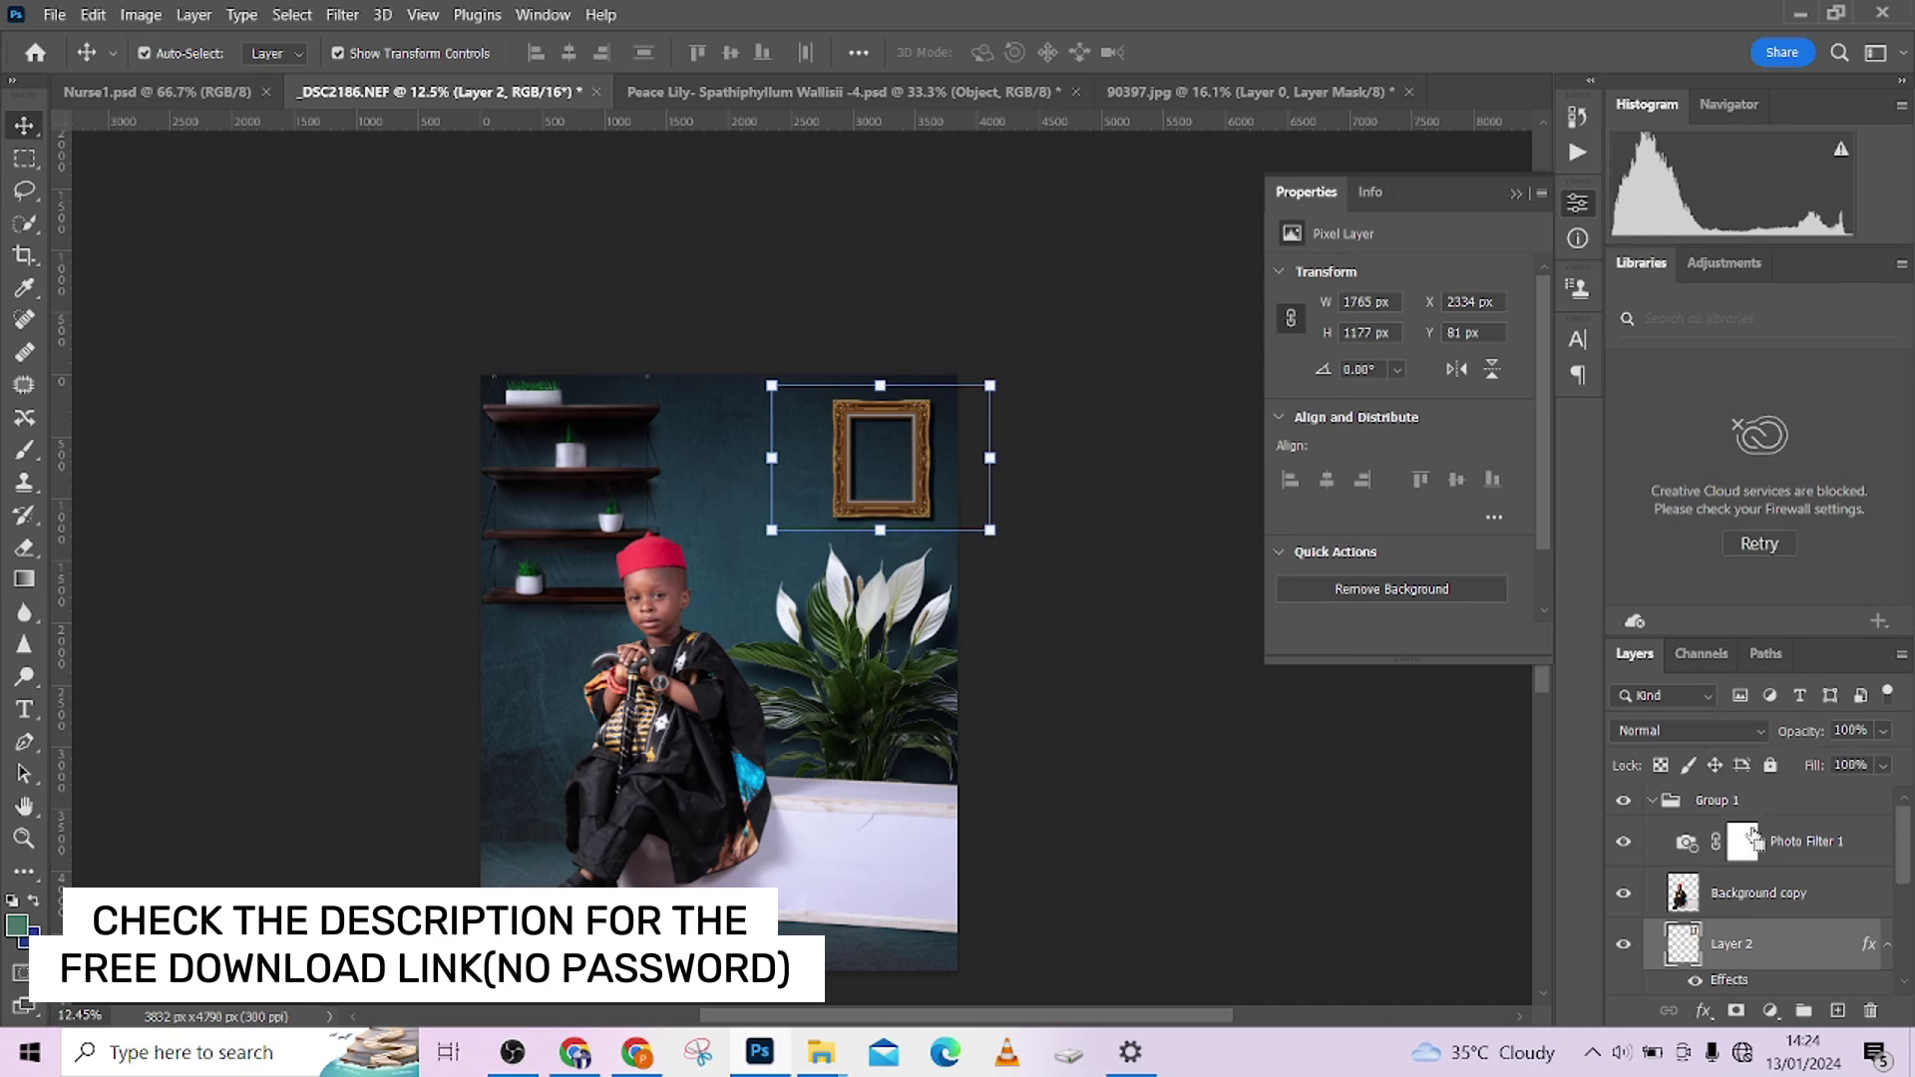
Duplicate the gold frame's layer and set the copy to Multiply blending at 51% opacity.
key(ctrl+j)
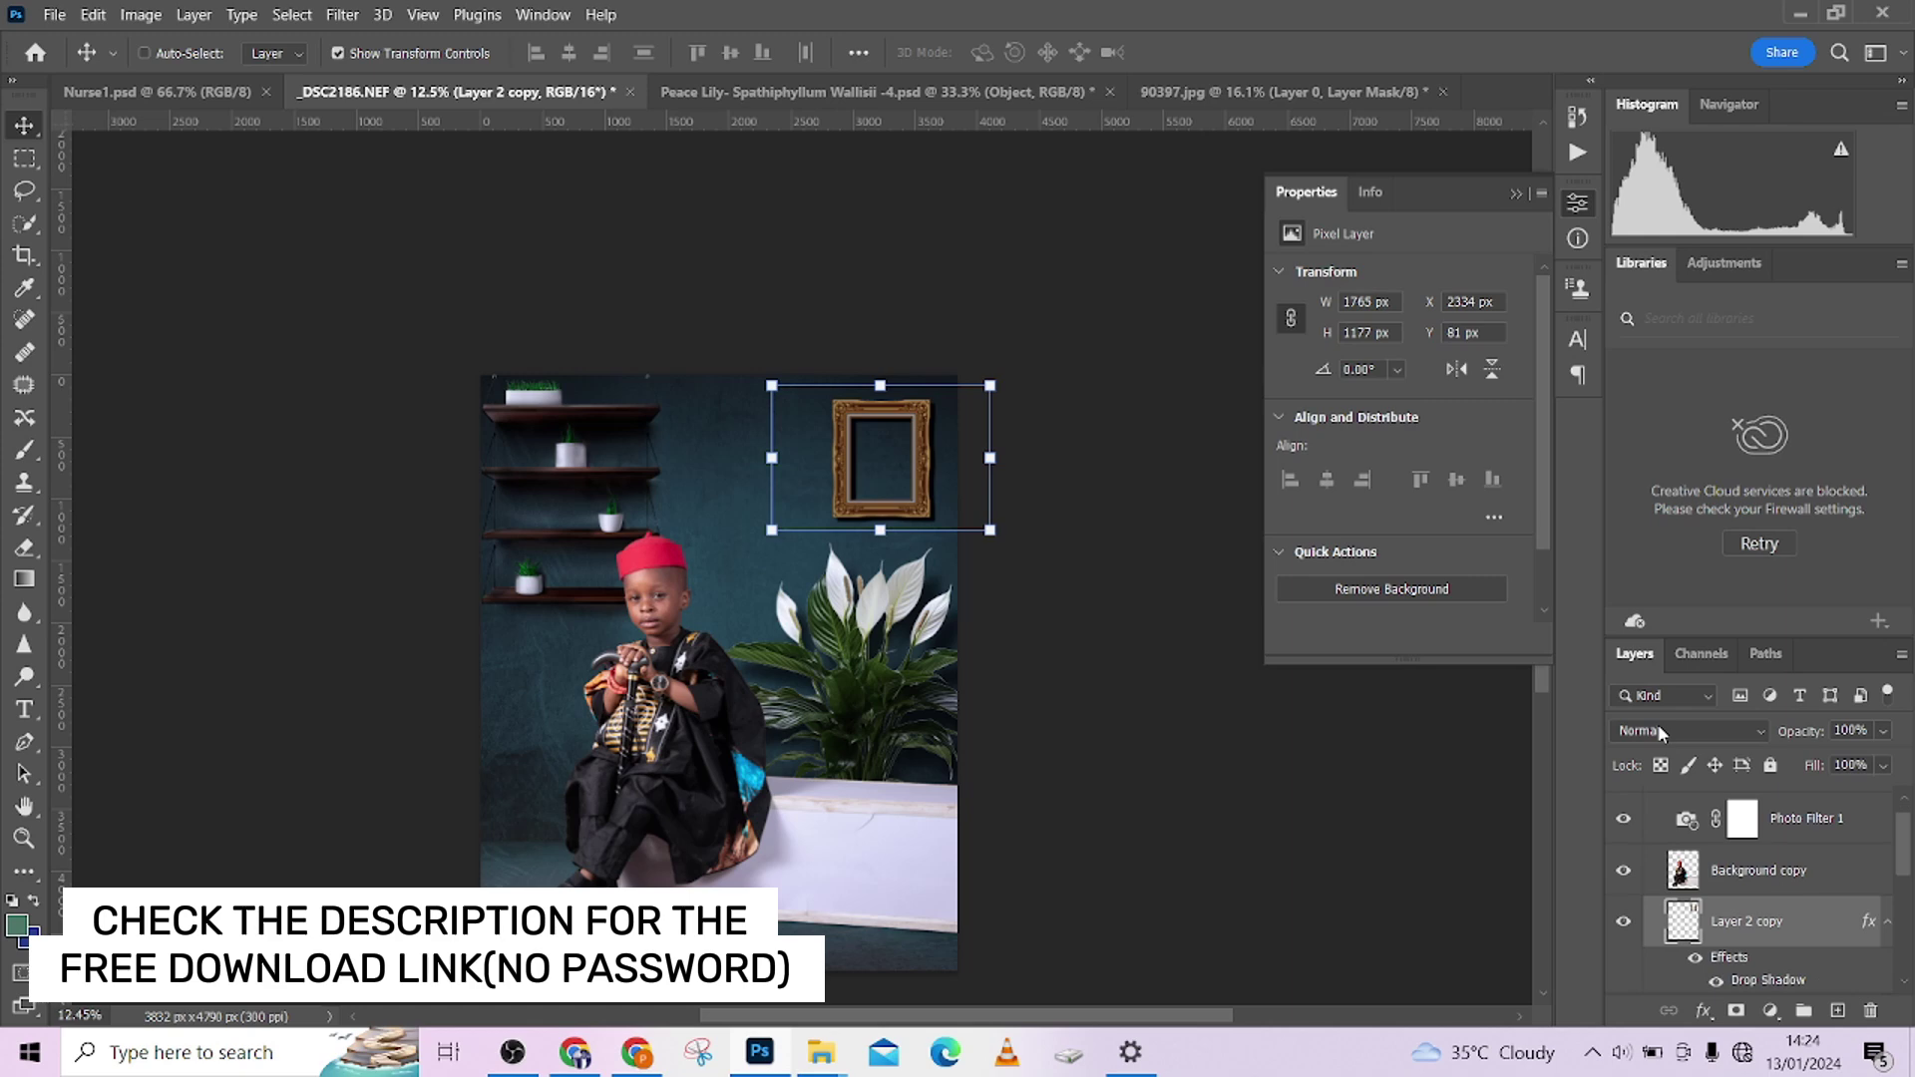
key(XF86MonBrightnessUp)
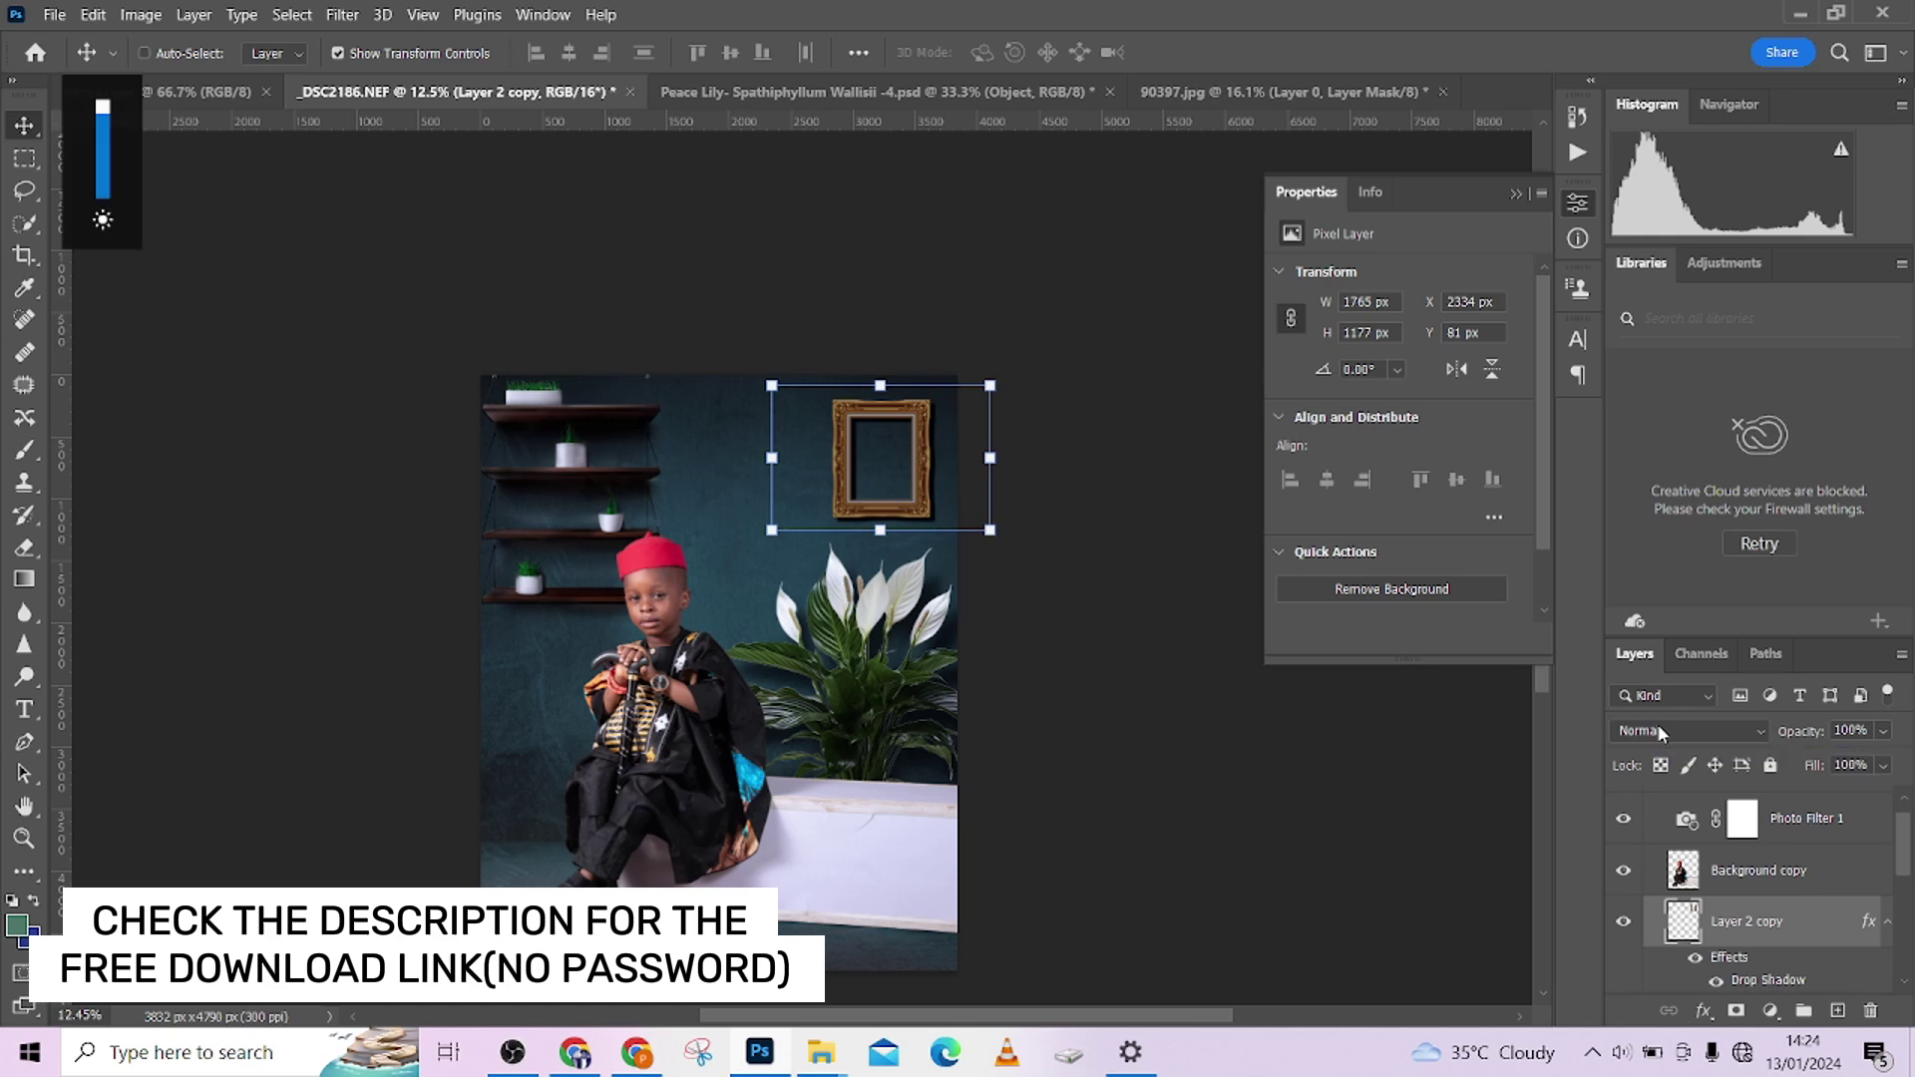
click(1658, 724)
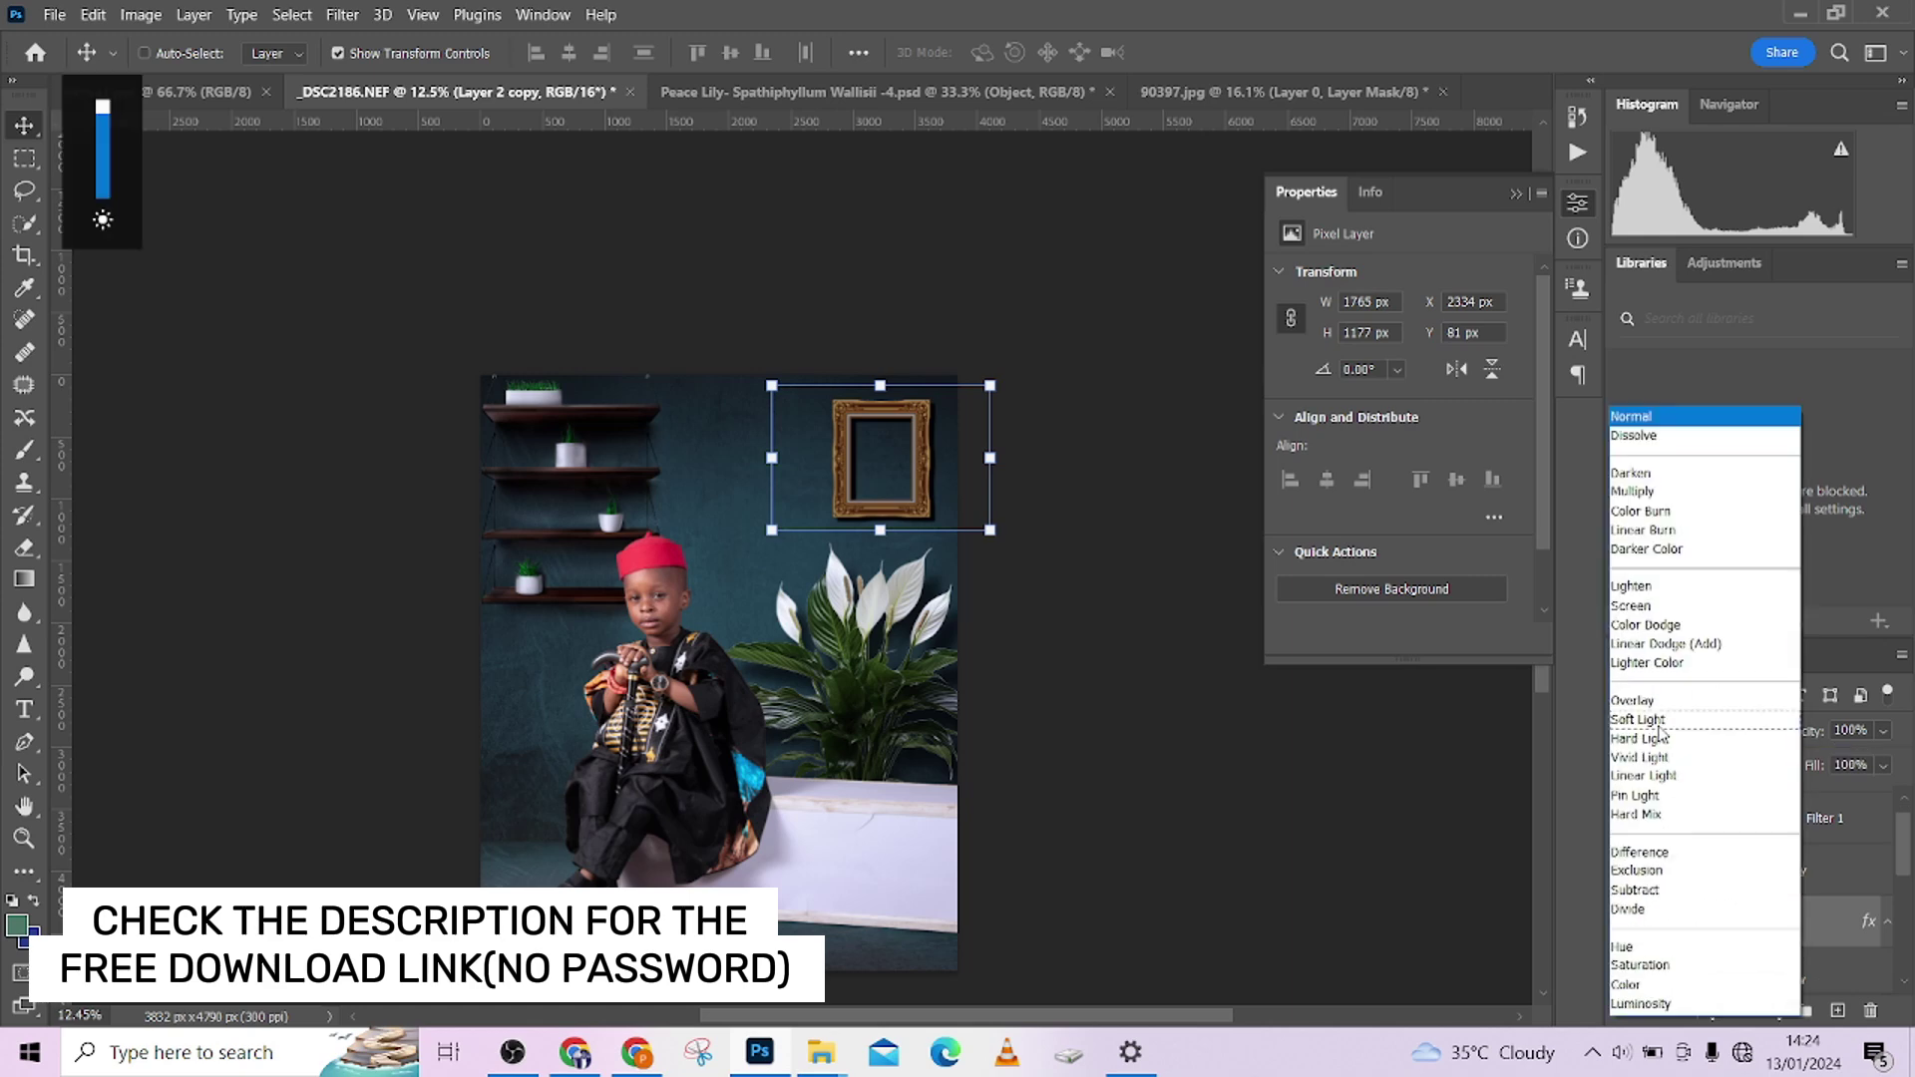
click(1647, 492)
click(1883, 732)
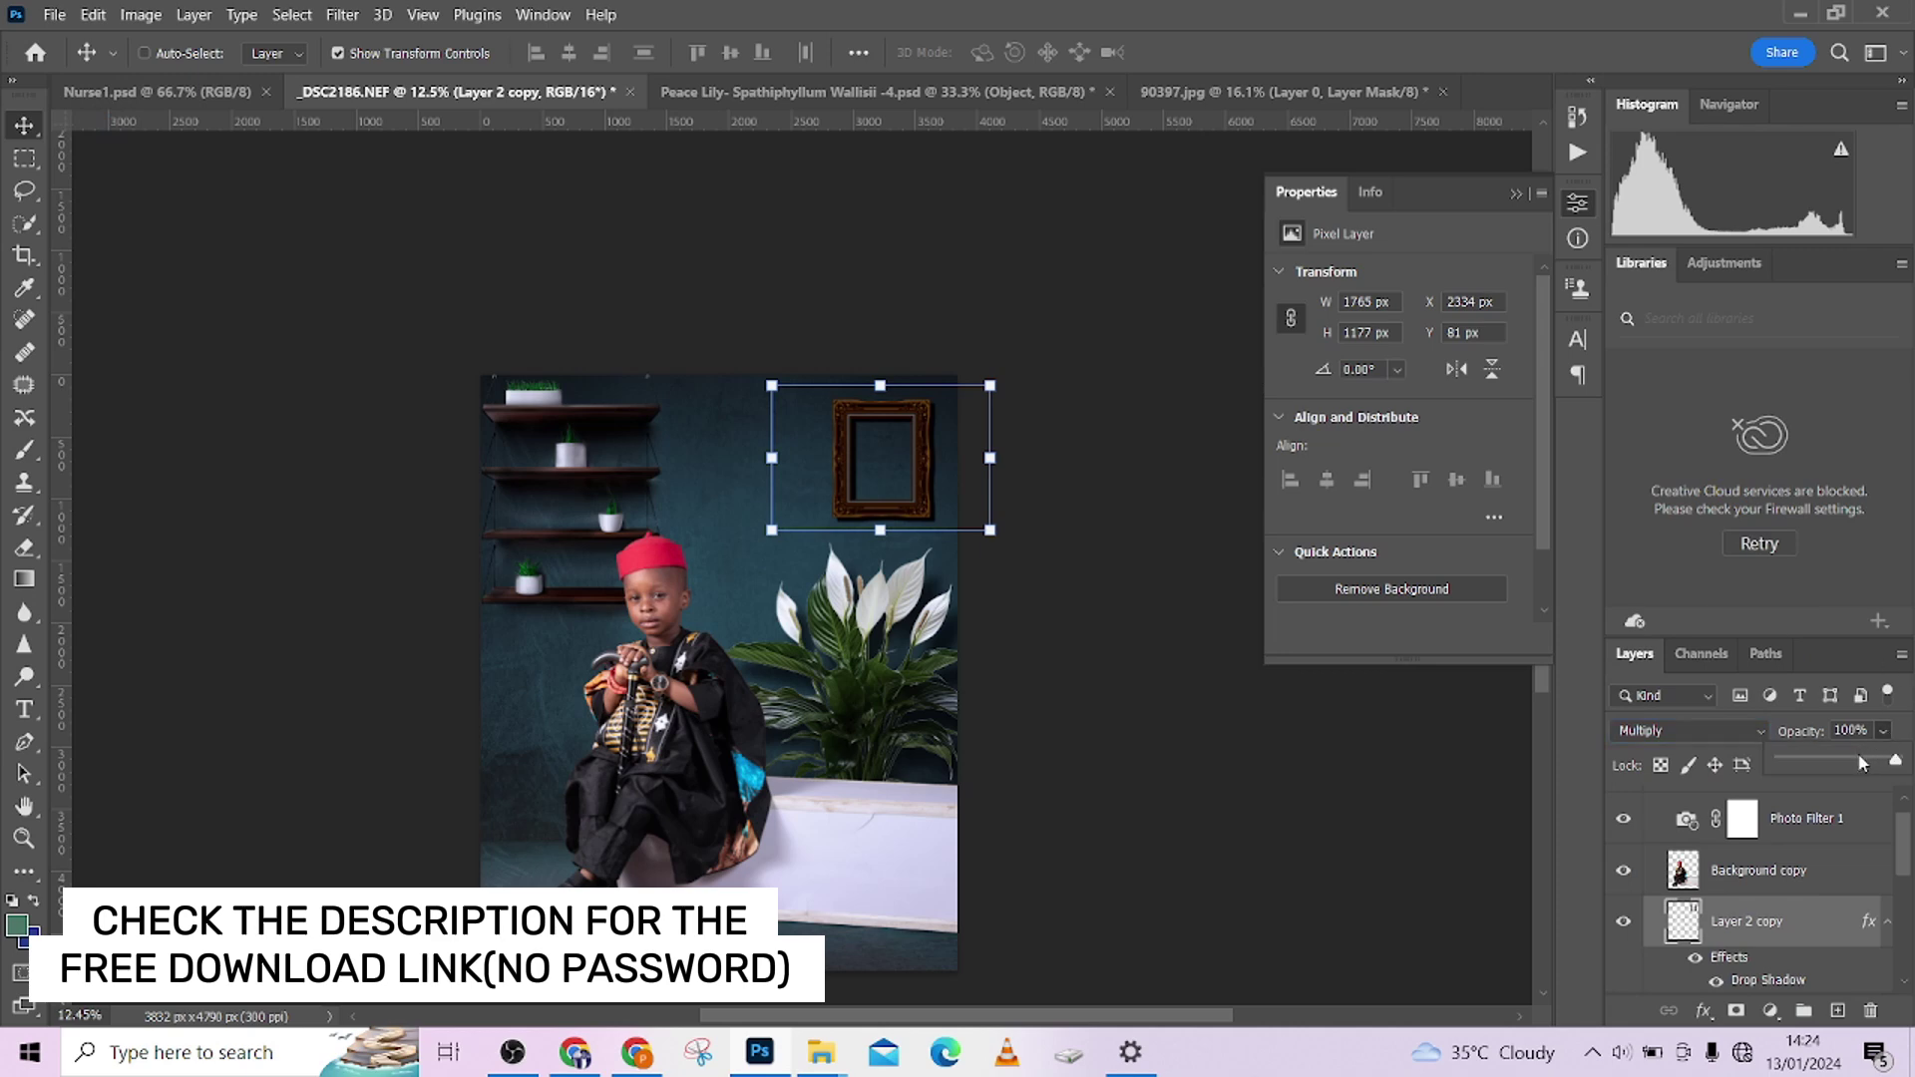
drag(1860, 763, 1848, 763)
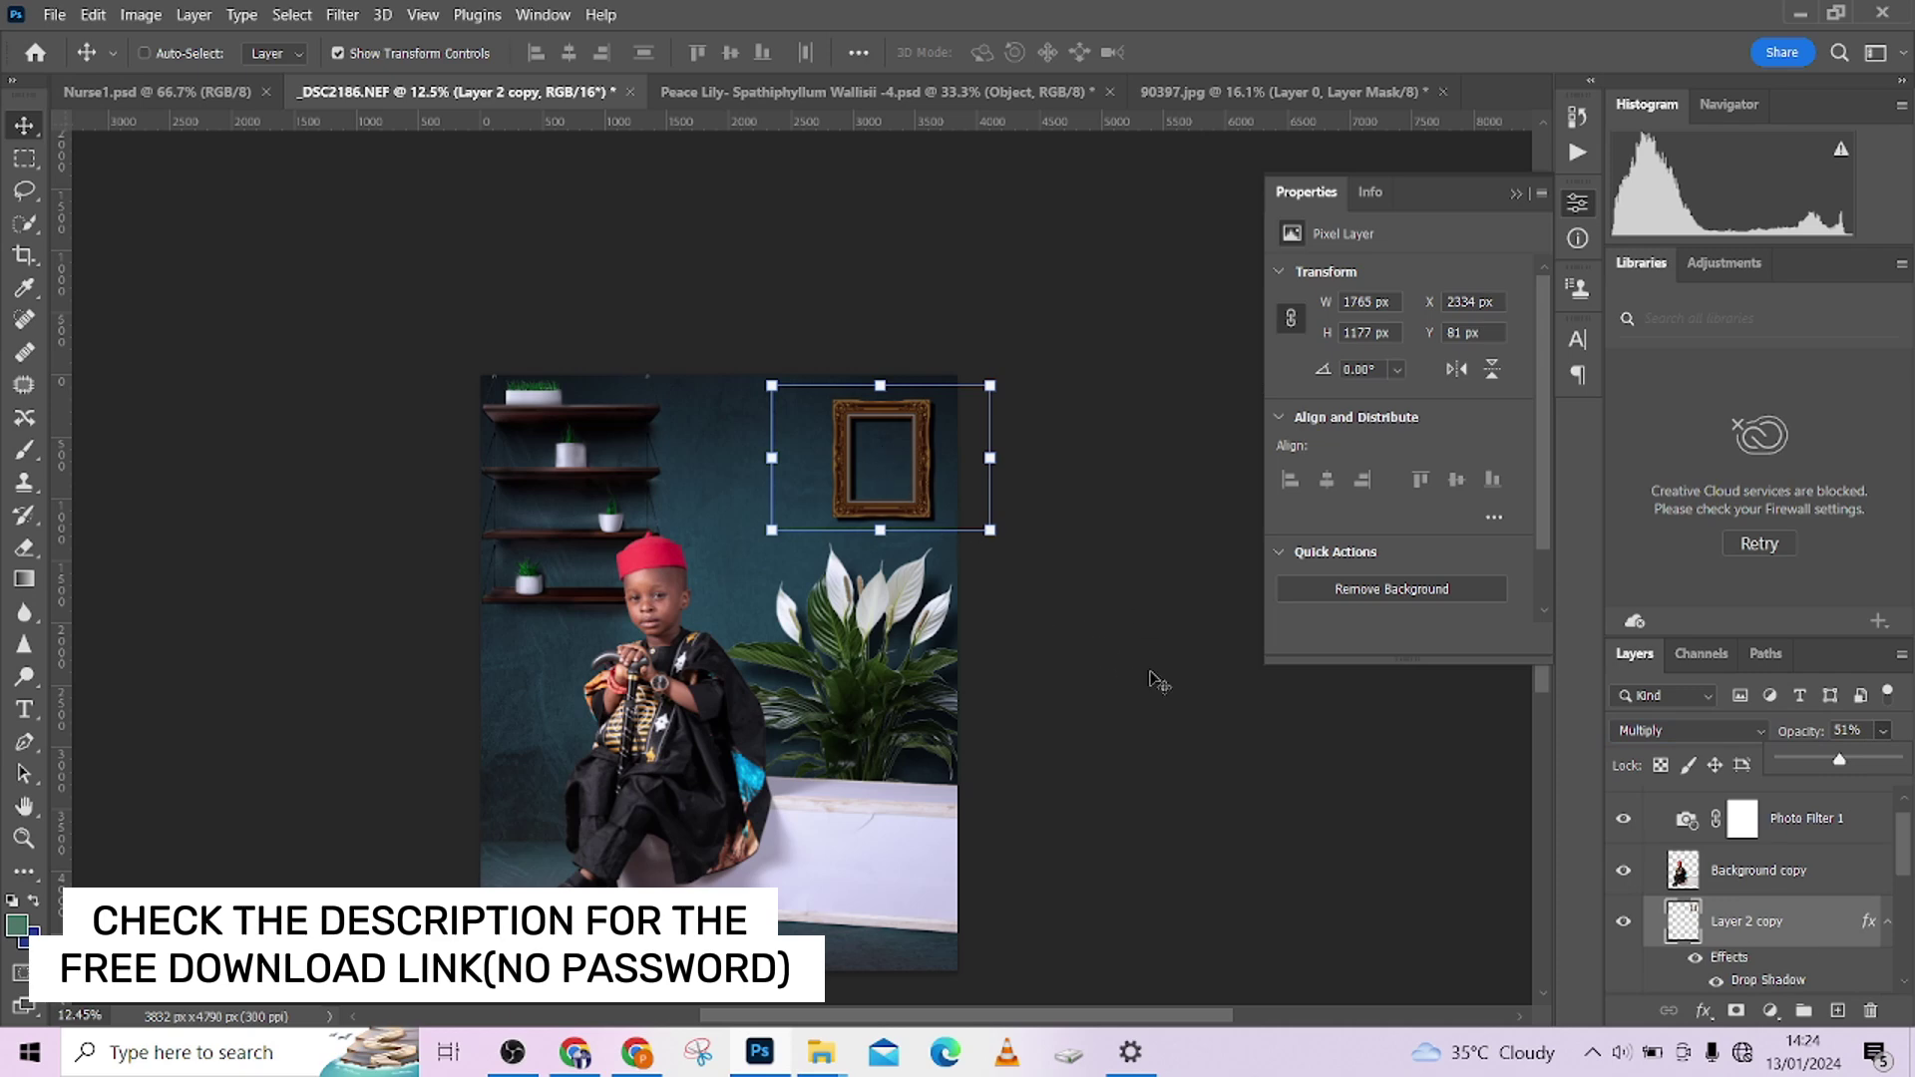
Duplicate the Background layer, try scaling the copy to 52.58% and repositioning it, and undo that transform.
scroll(1635, 798, up, 1)
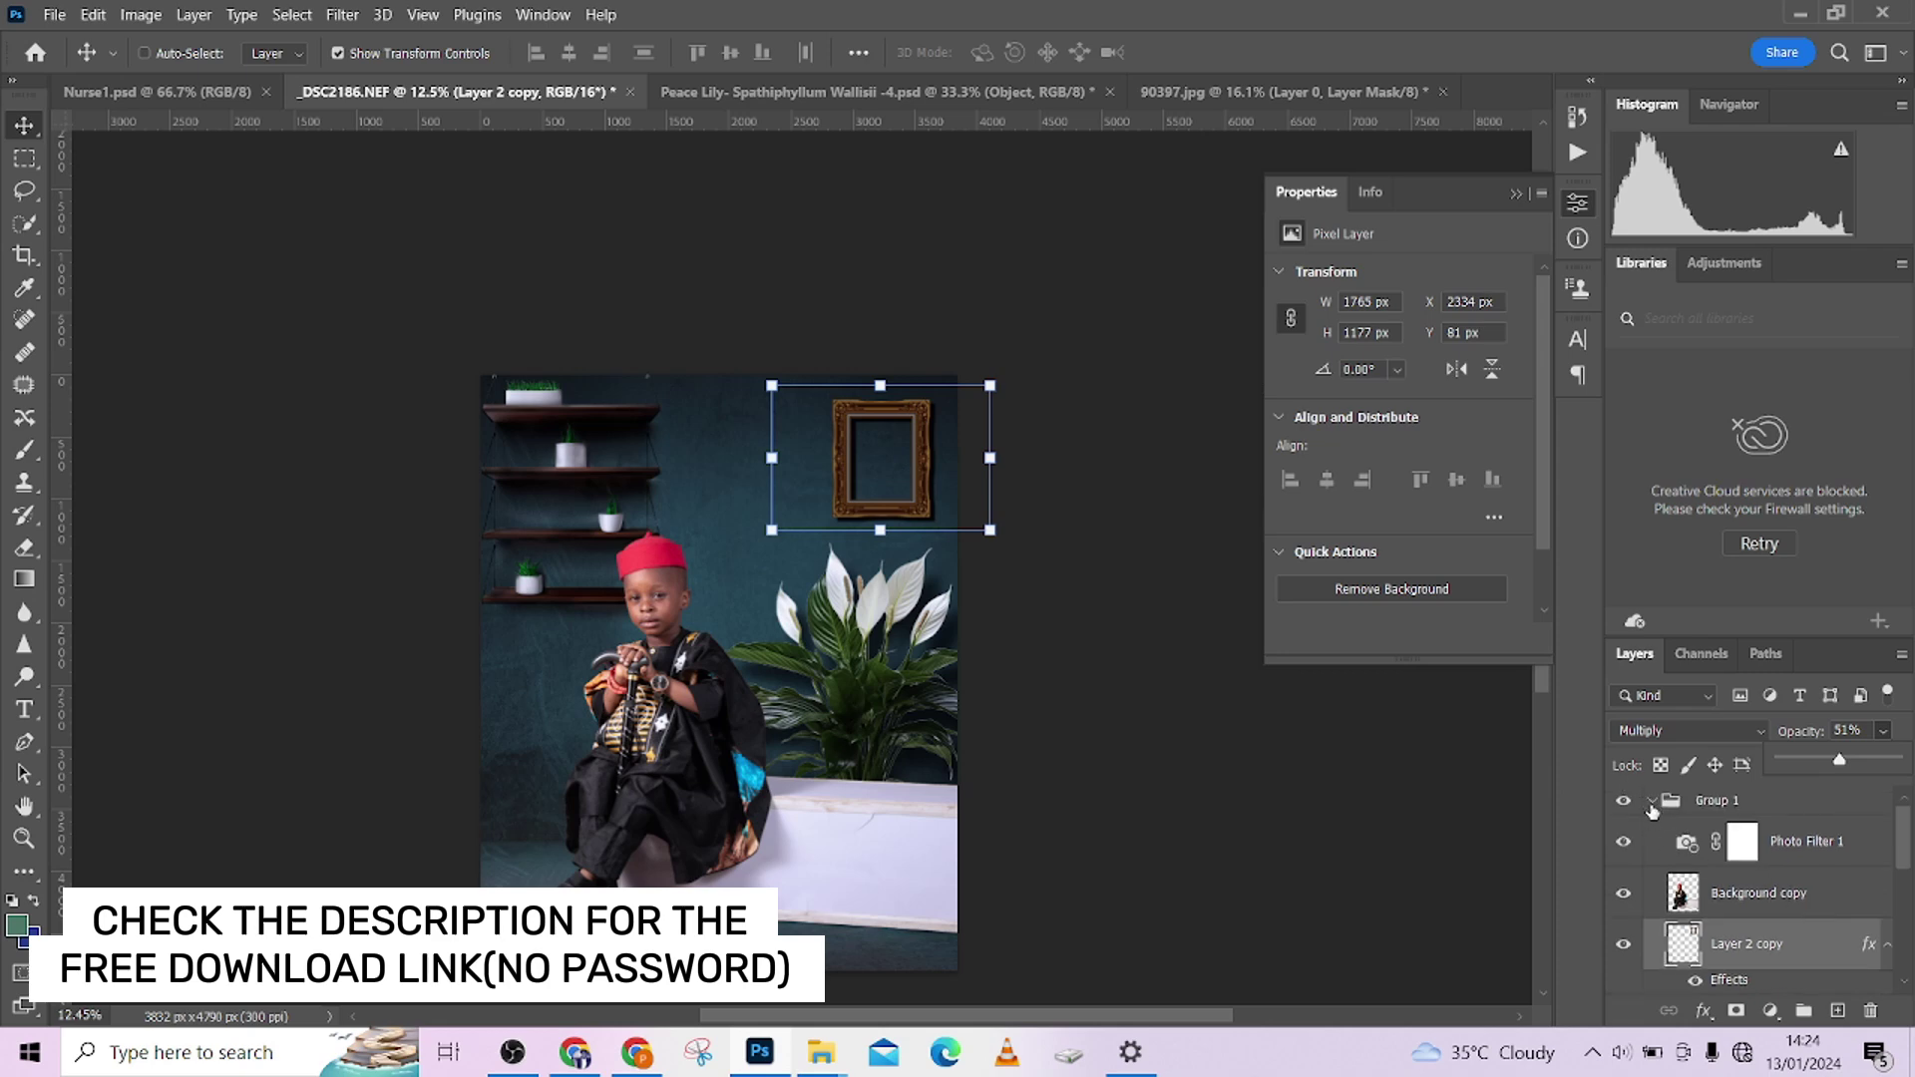
click(1653, 801)
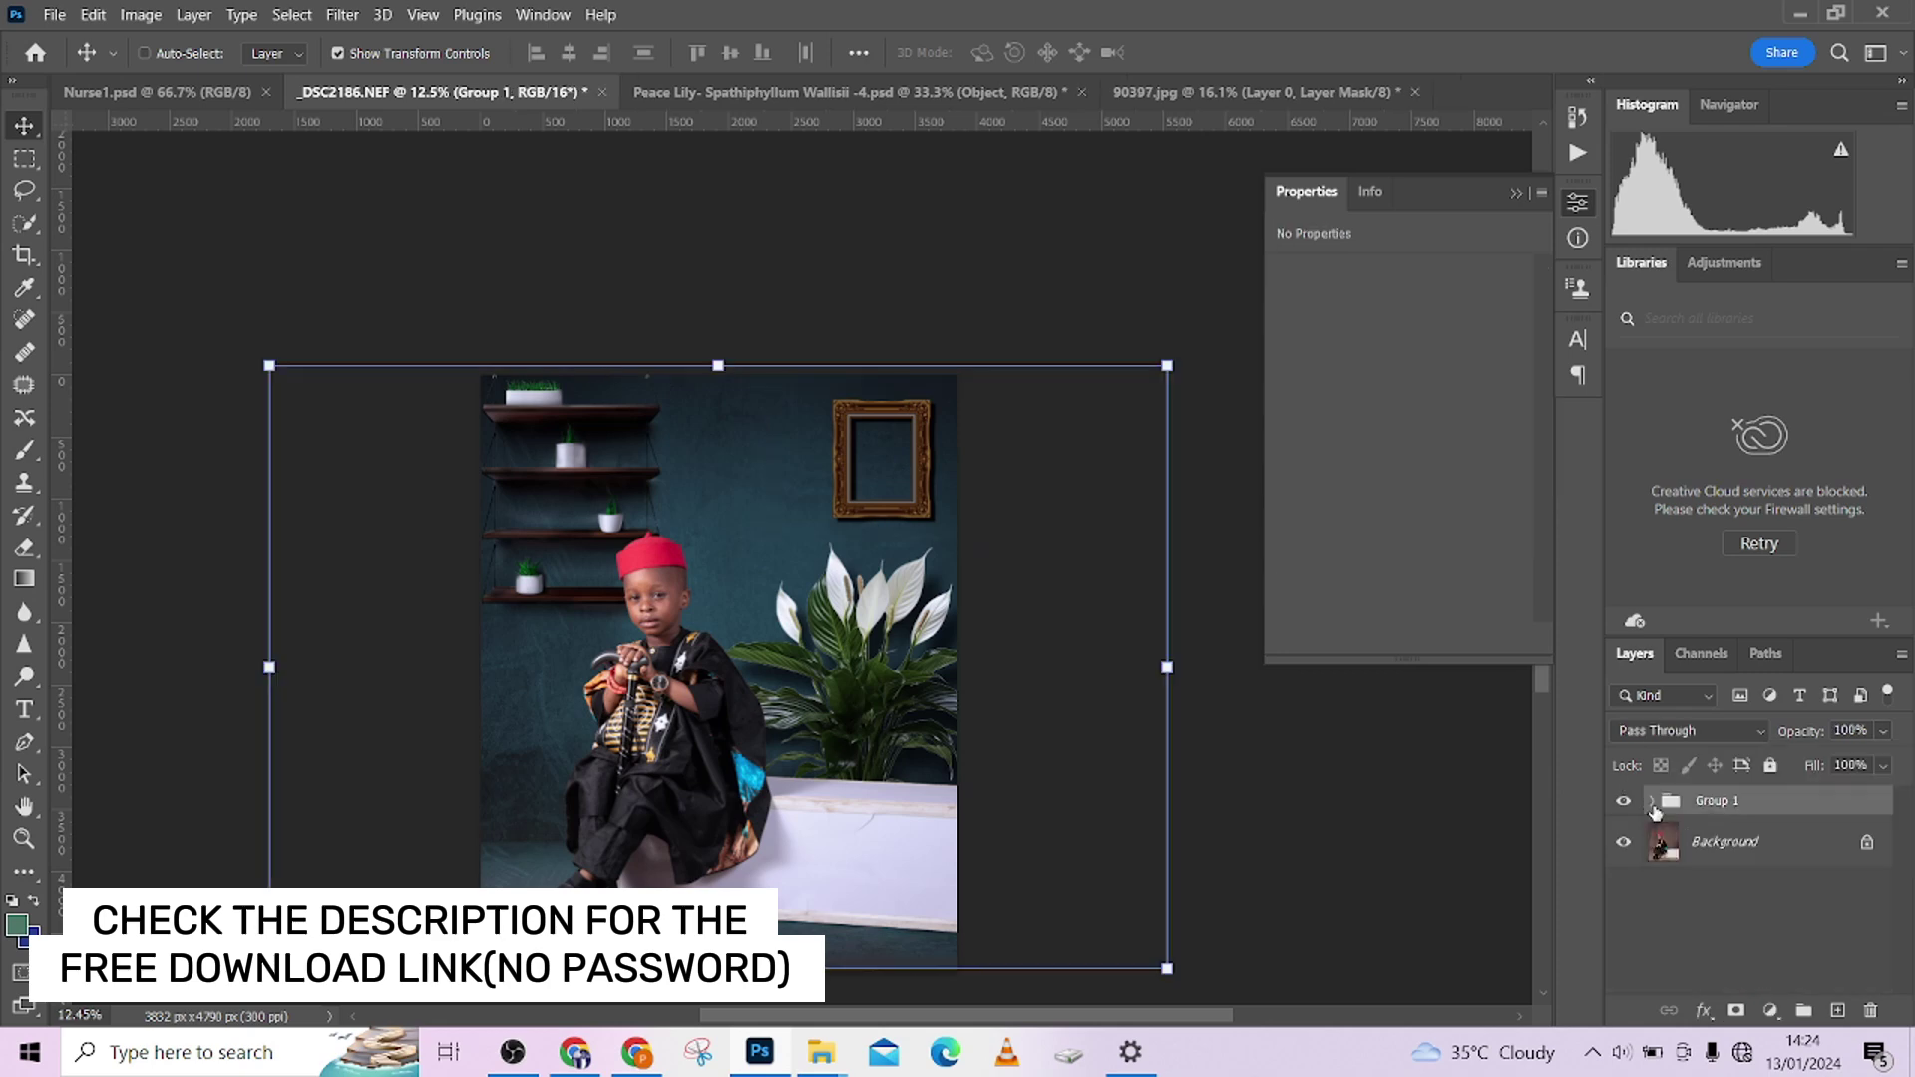
click(1801, 857)
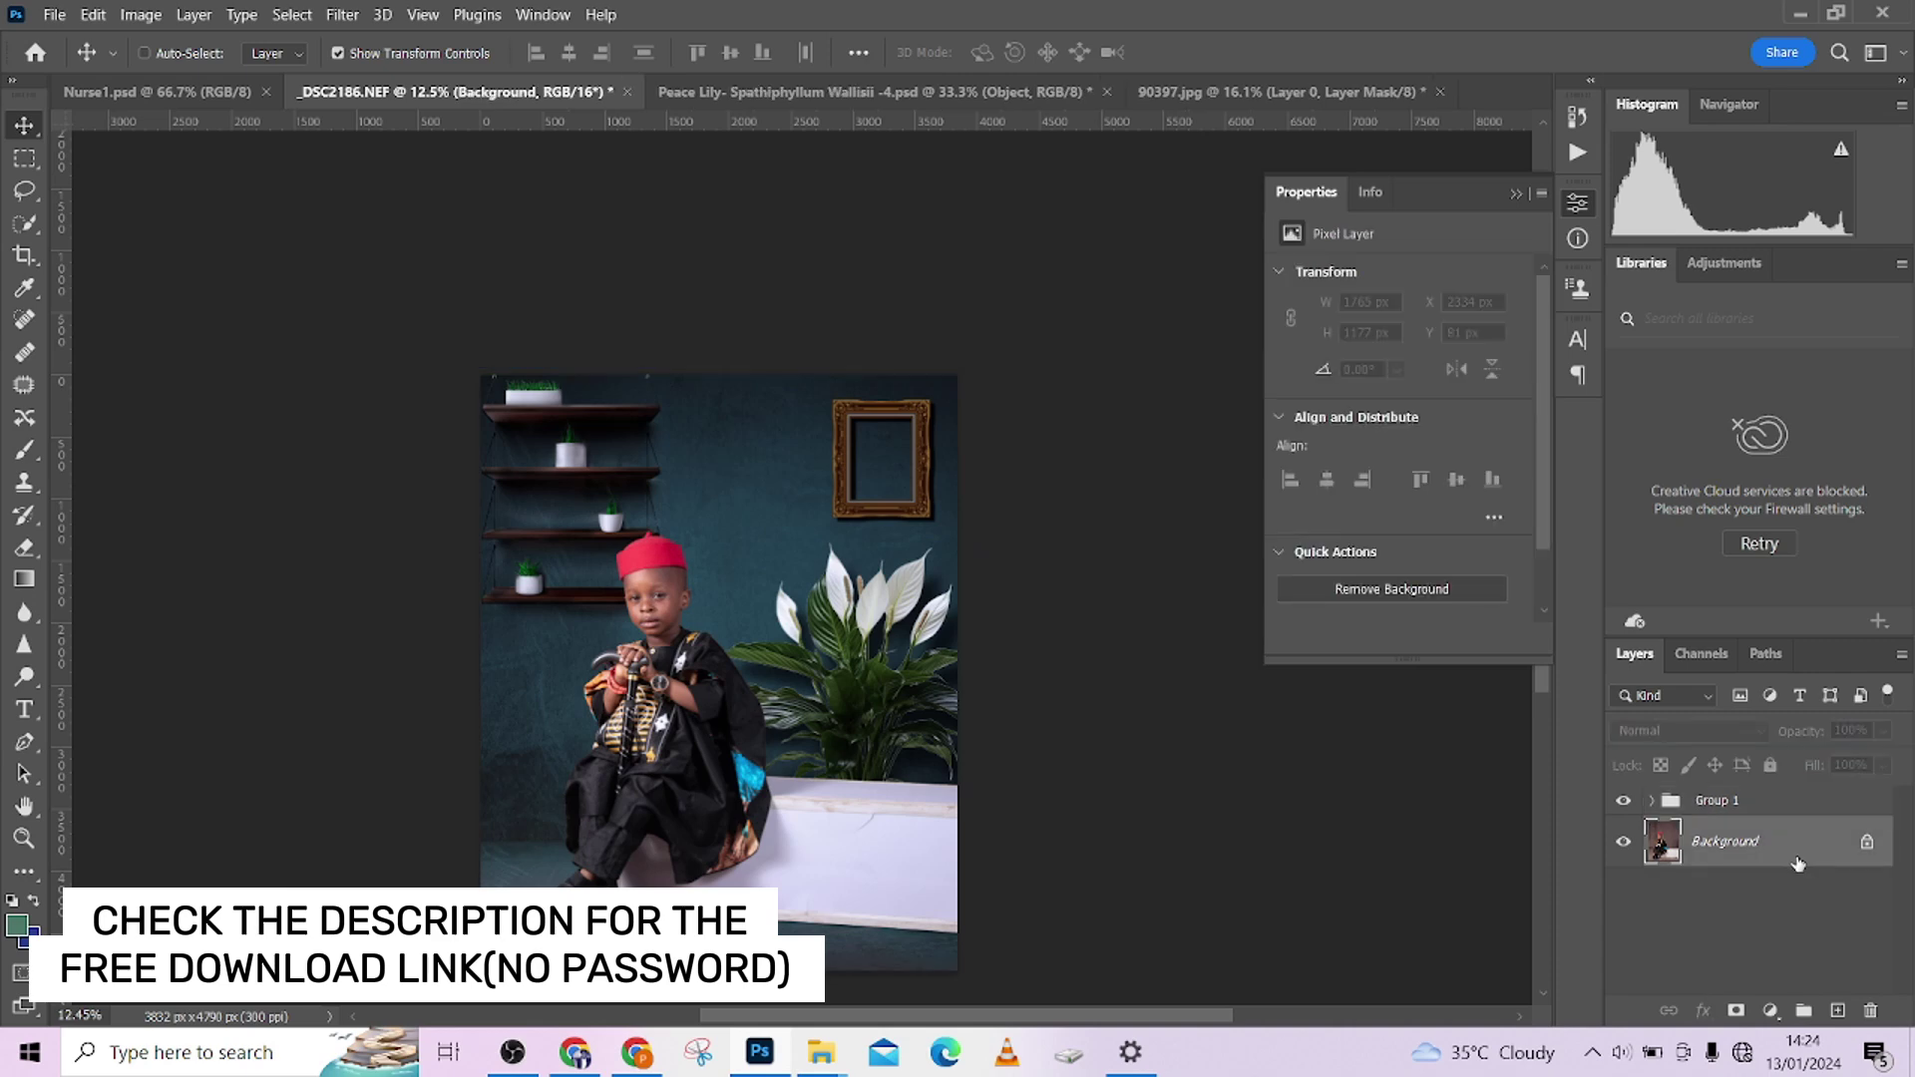
key(ctrl+j)
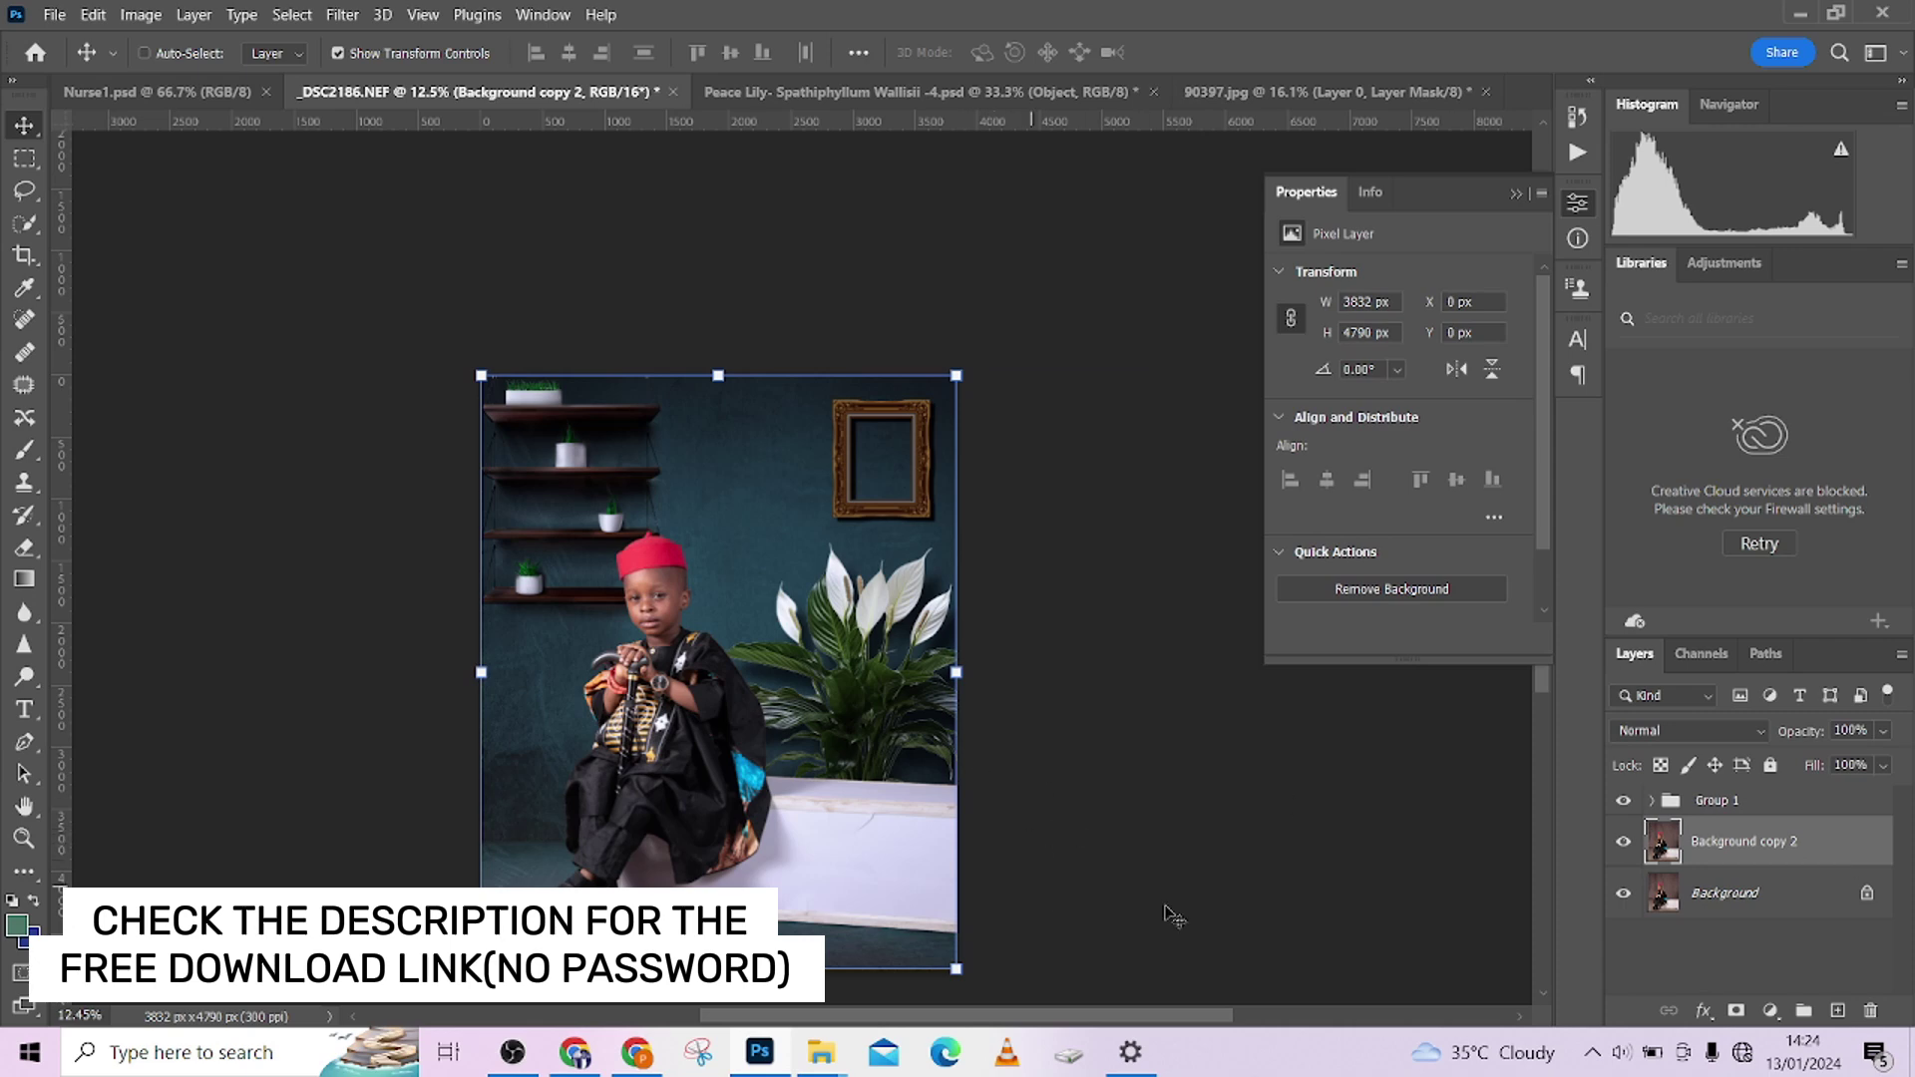
drag(956, 967, 838, 826)
drag(818, 708, 854, 650)
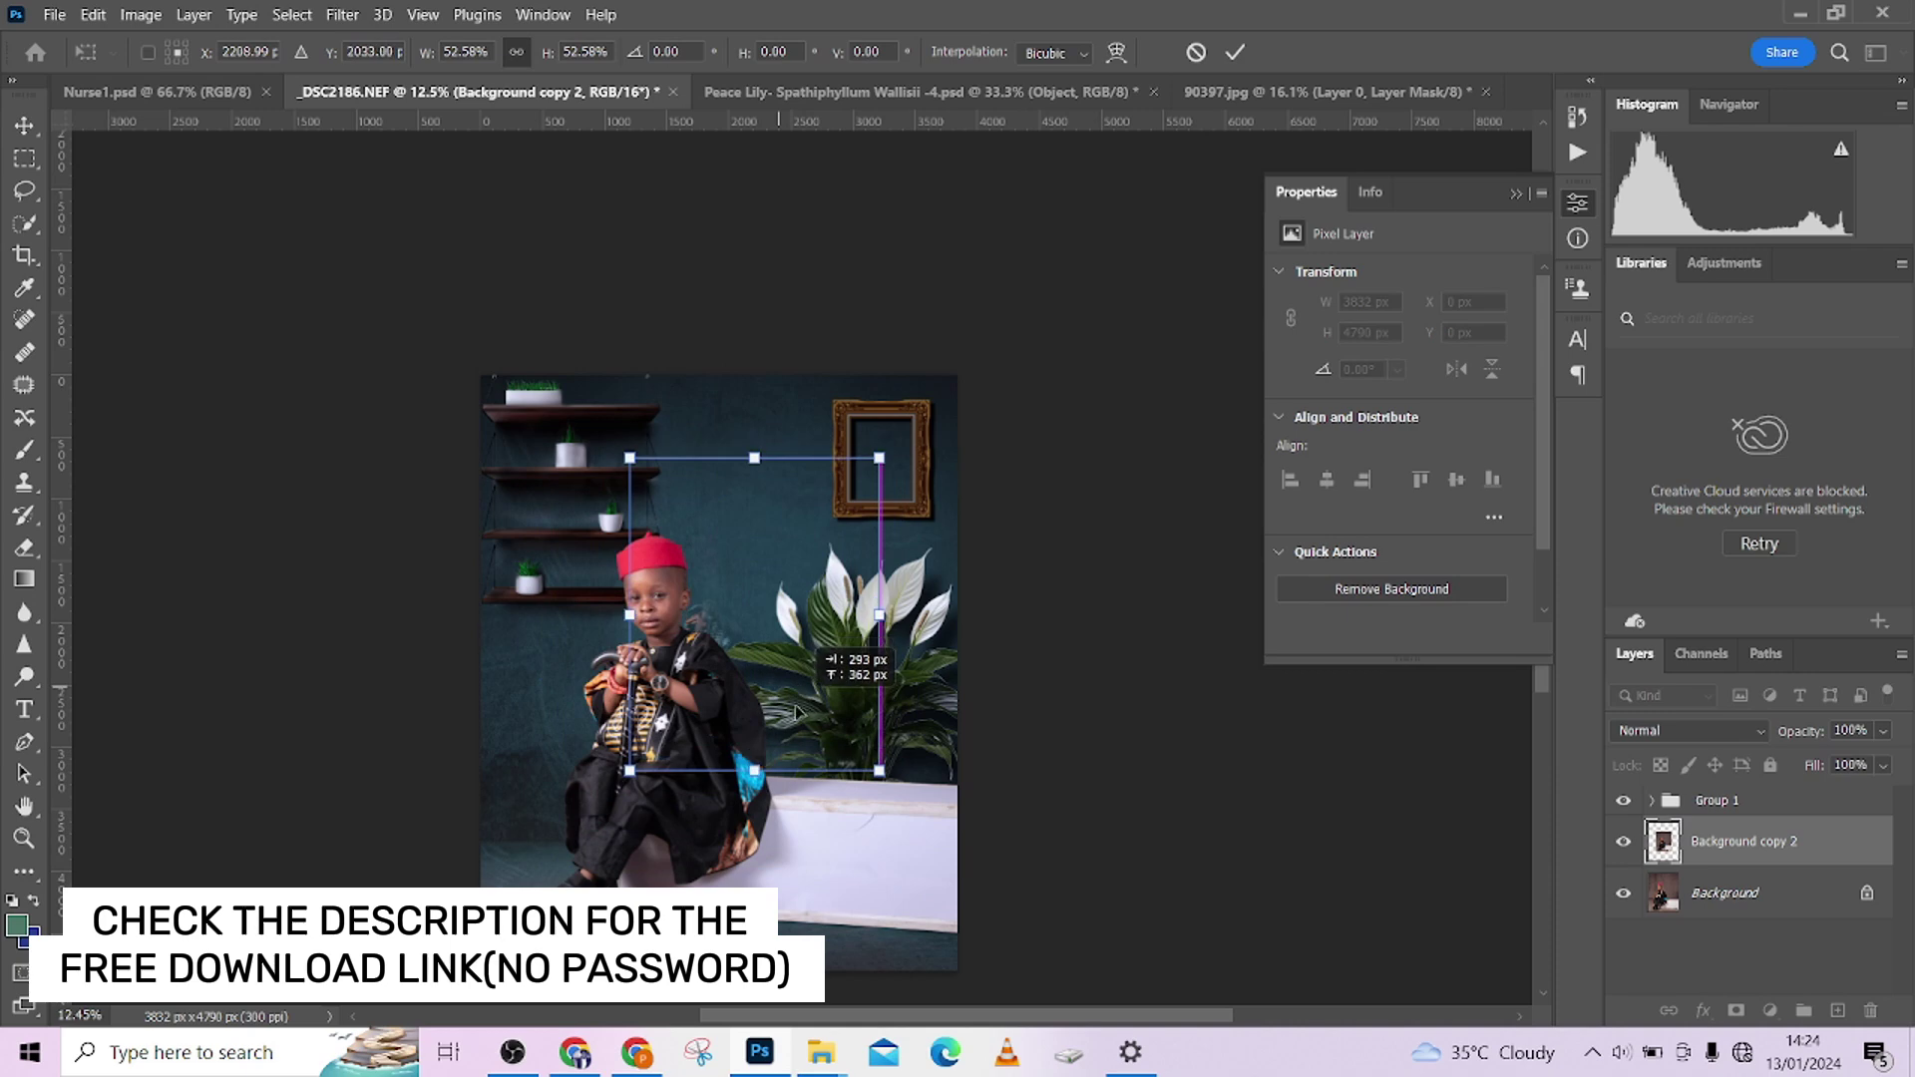
key(Return)
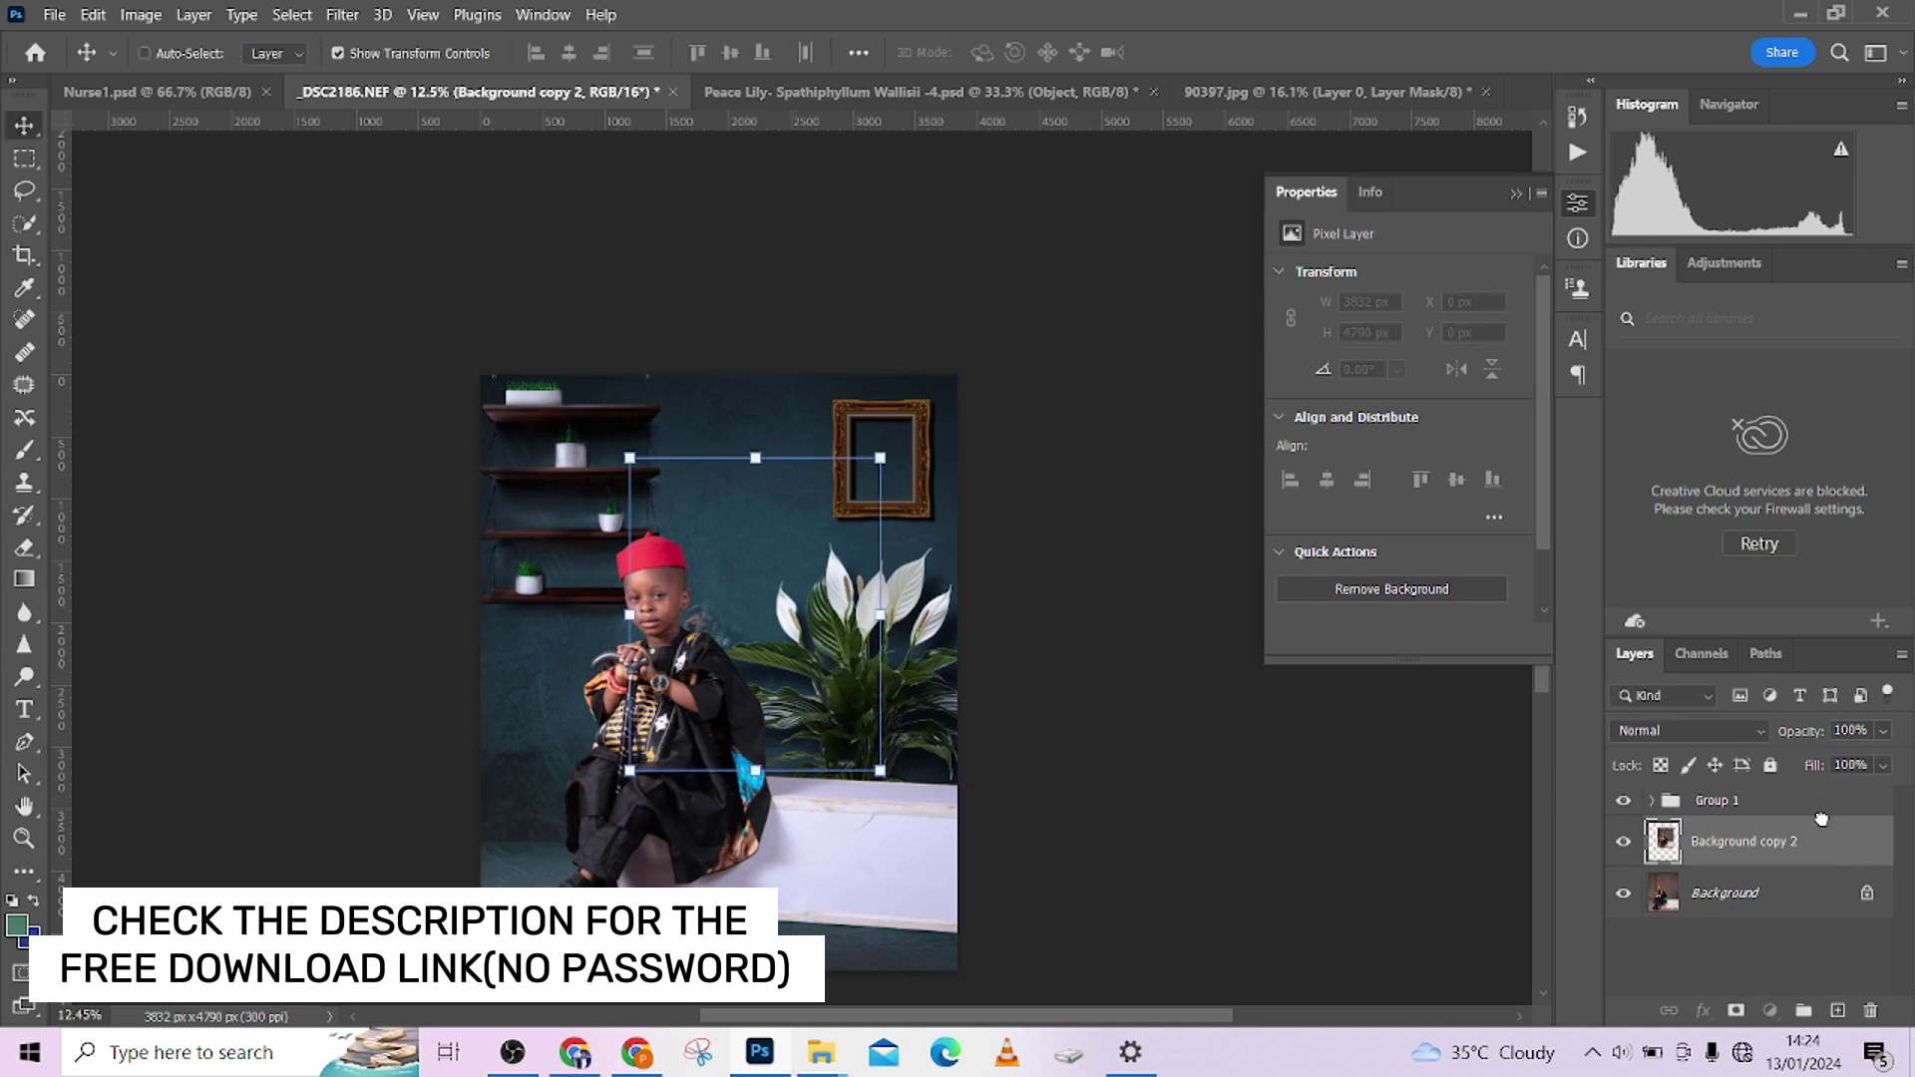
drag(1829, 845, 1823, 844)
key(ctrl+z)
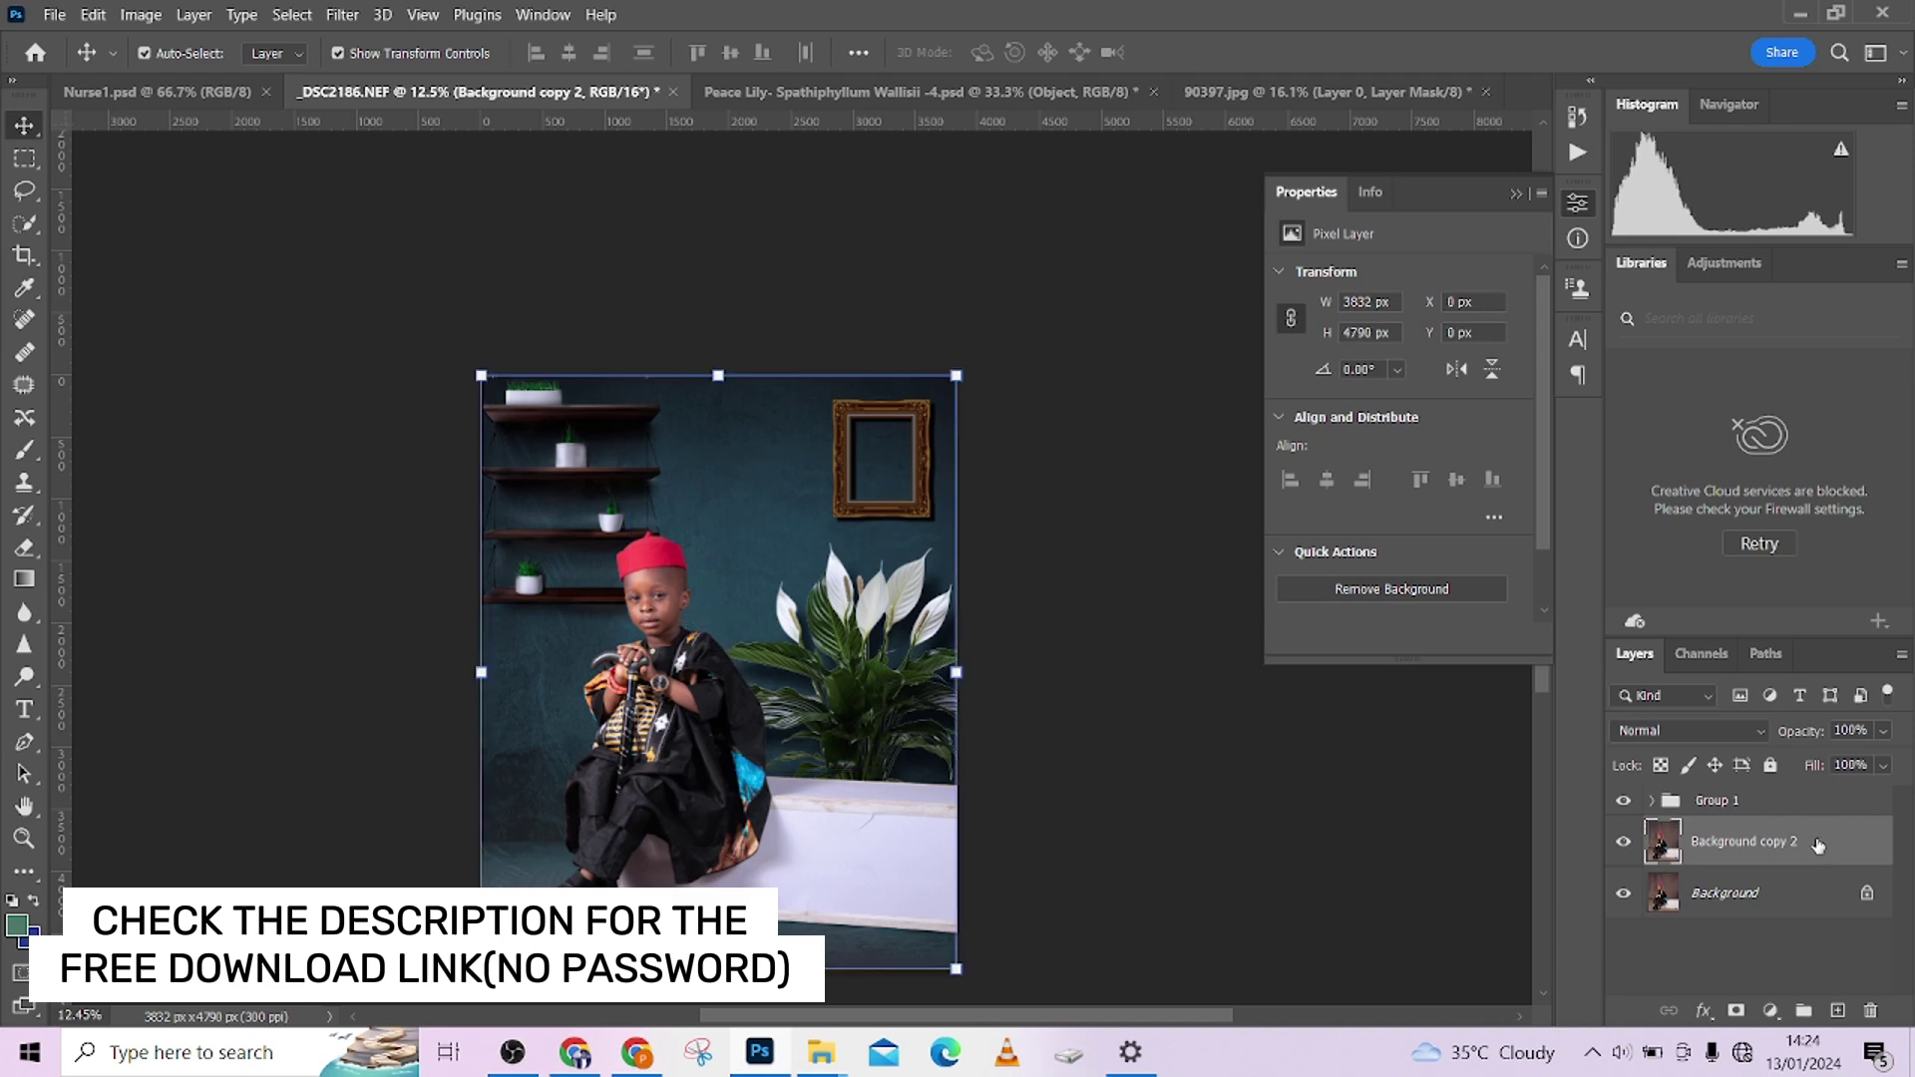
Move the Background duplicate into Group 1 above Photo Filter 1 and select it.
drag(1827, 847, 1823, 802)
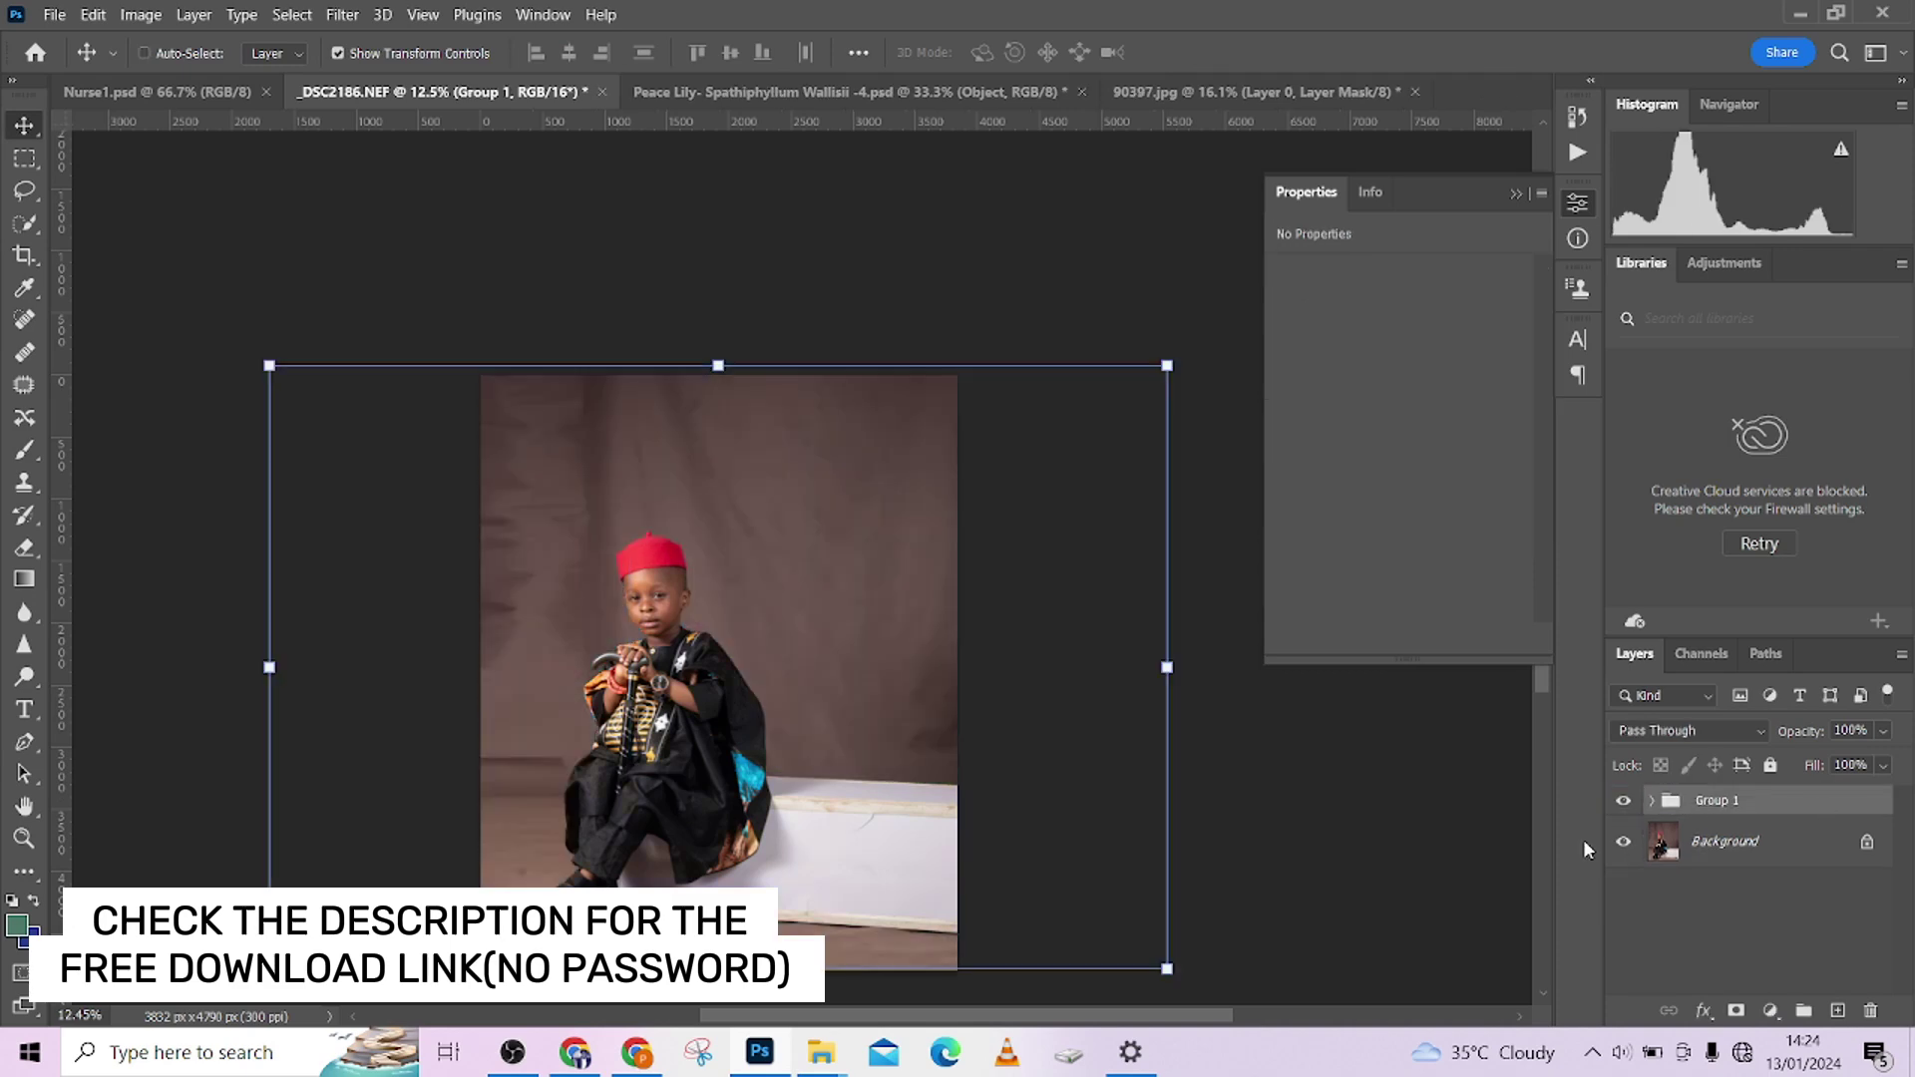
click(1651, 800)
click(1767, 843)
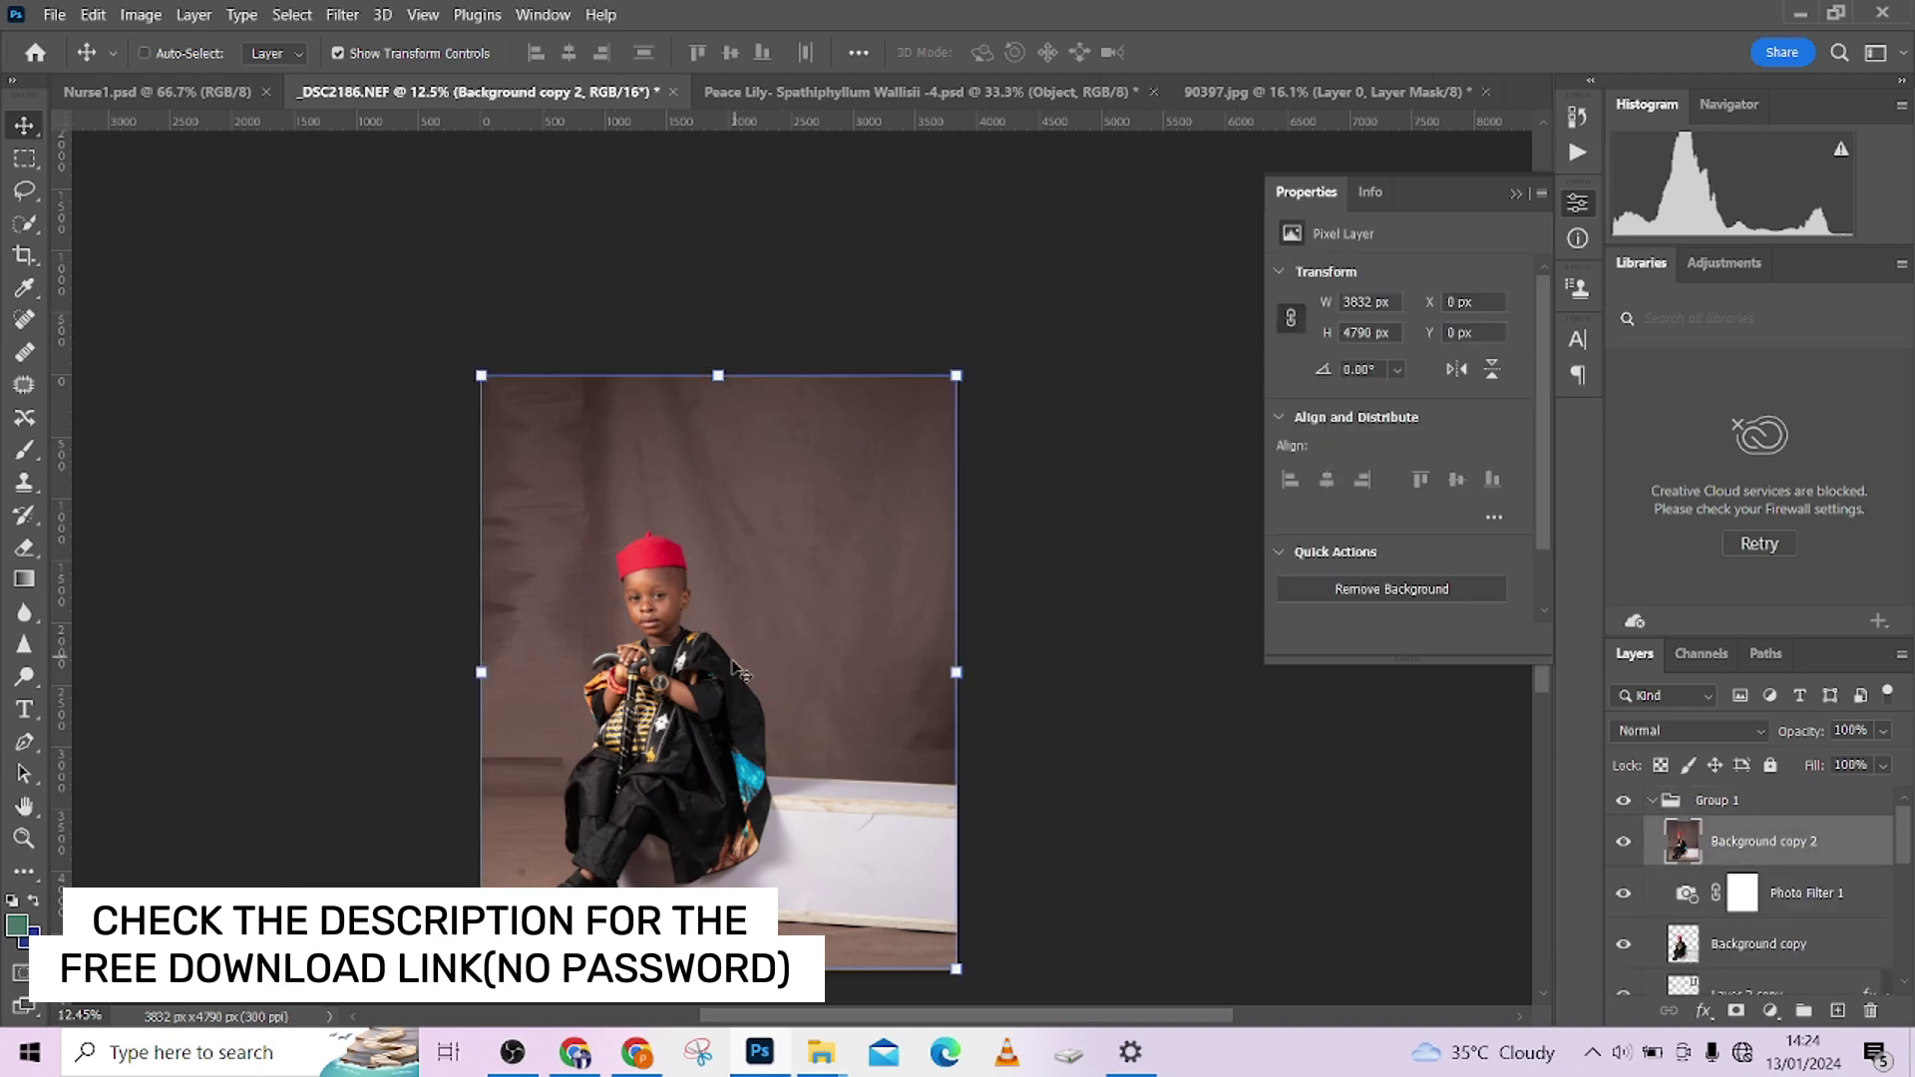
Try cropping at a 4:5 ratio around the boy's head and upper body, to 1597 x 1997 px.
click(20, 257)
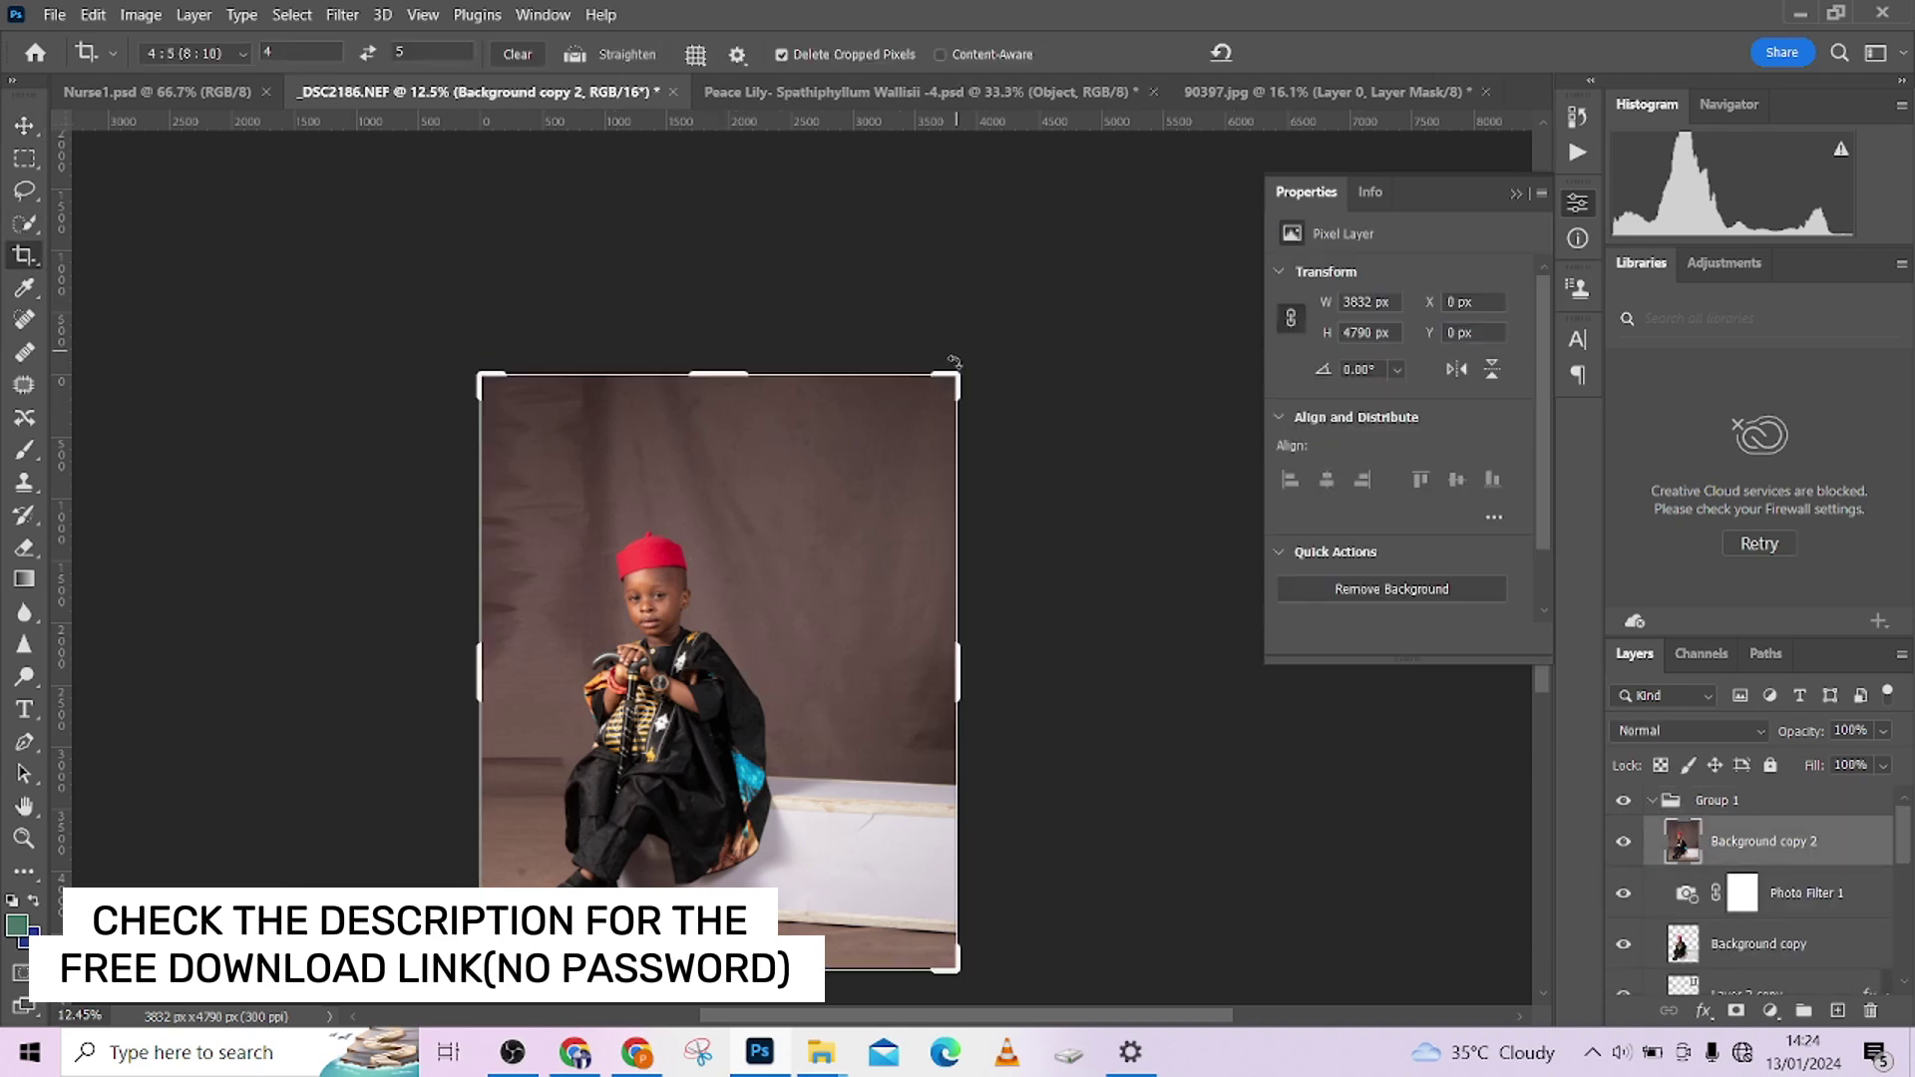
drag(952, 377, 878, 435)
drag(718, 895, 729, 824)
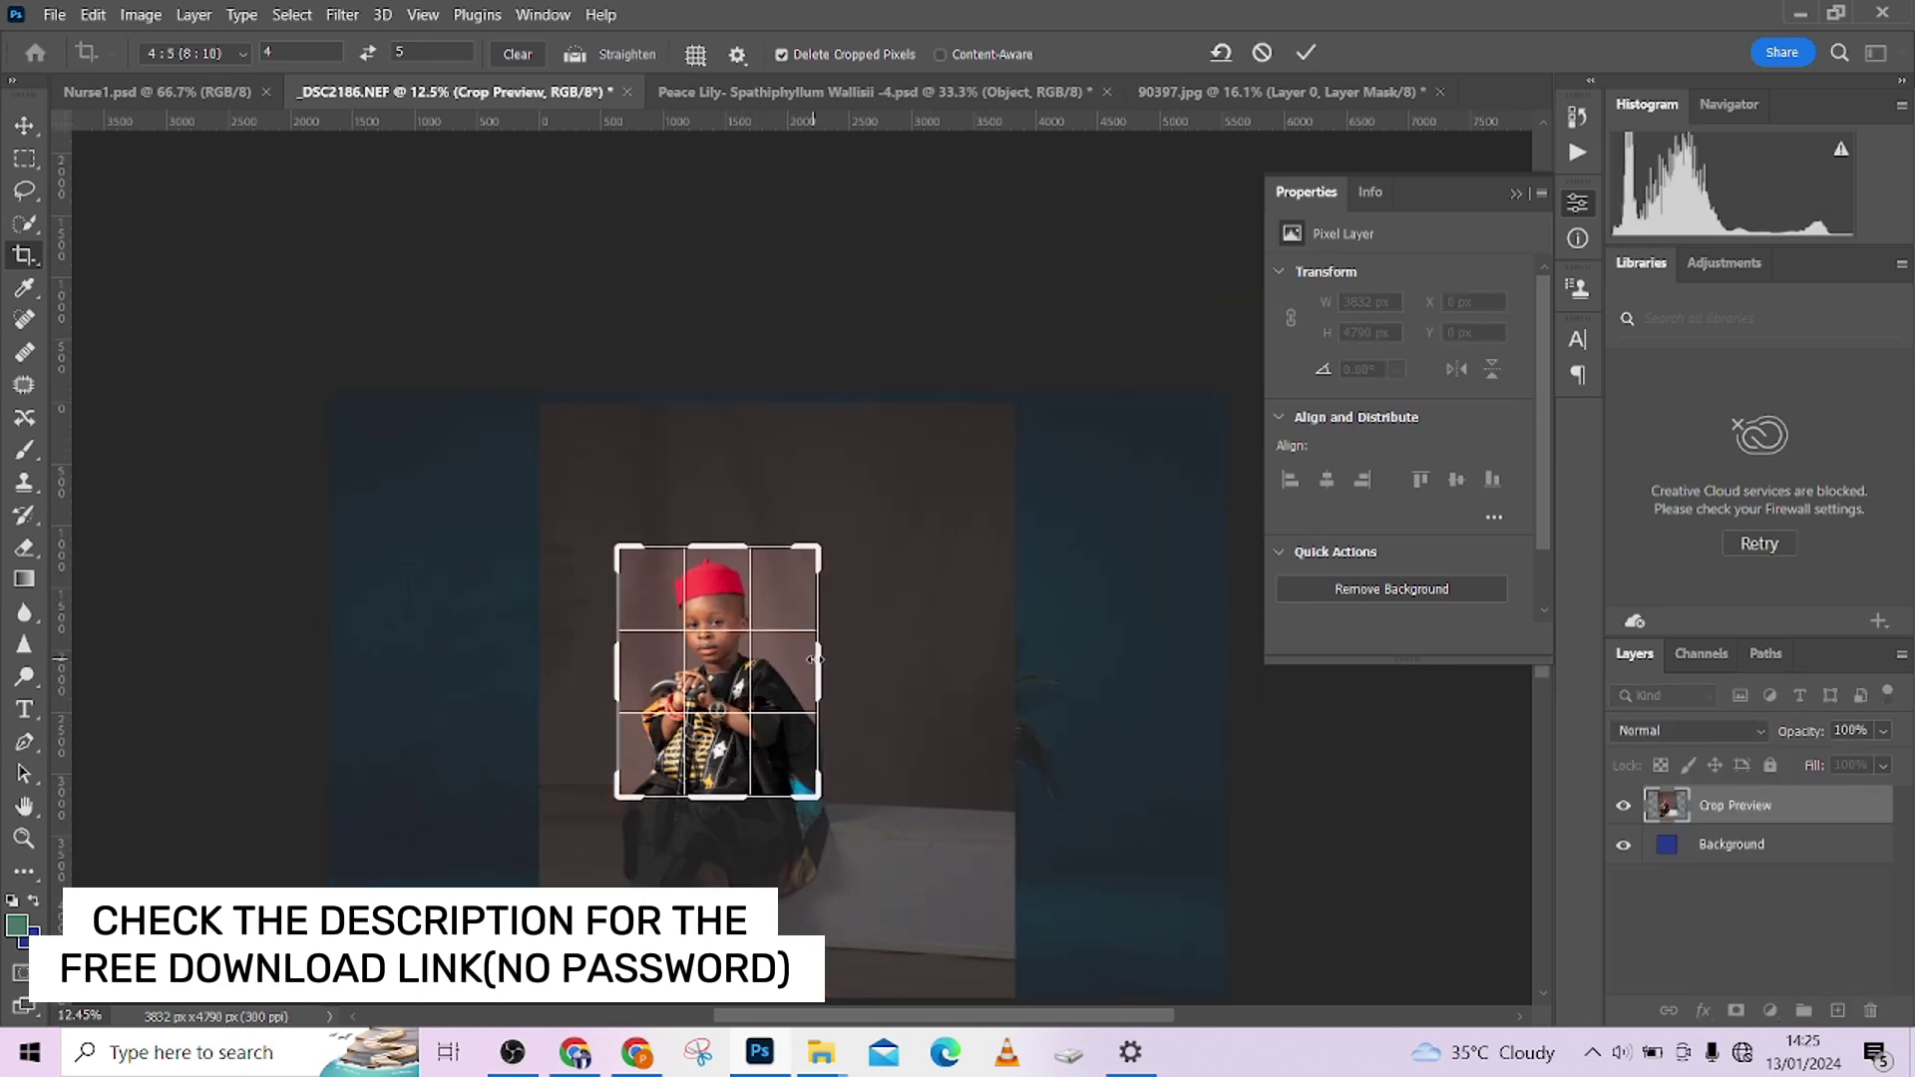
drag(738, 691, 731, 716)
click(1305, 53)
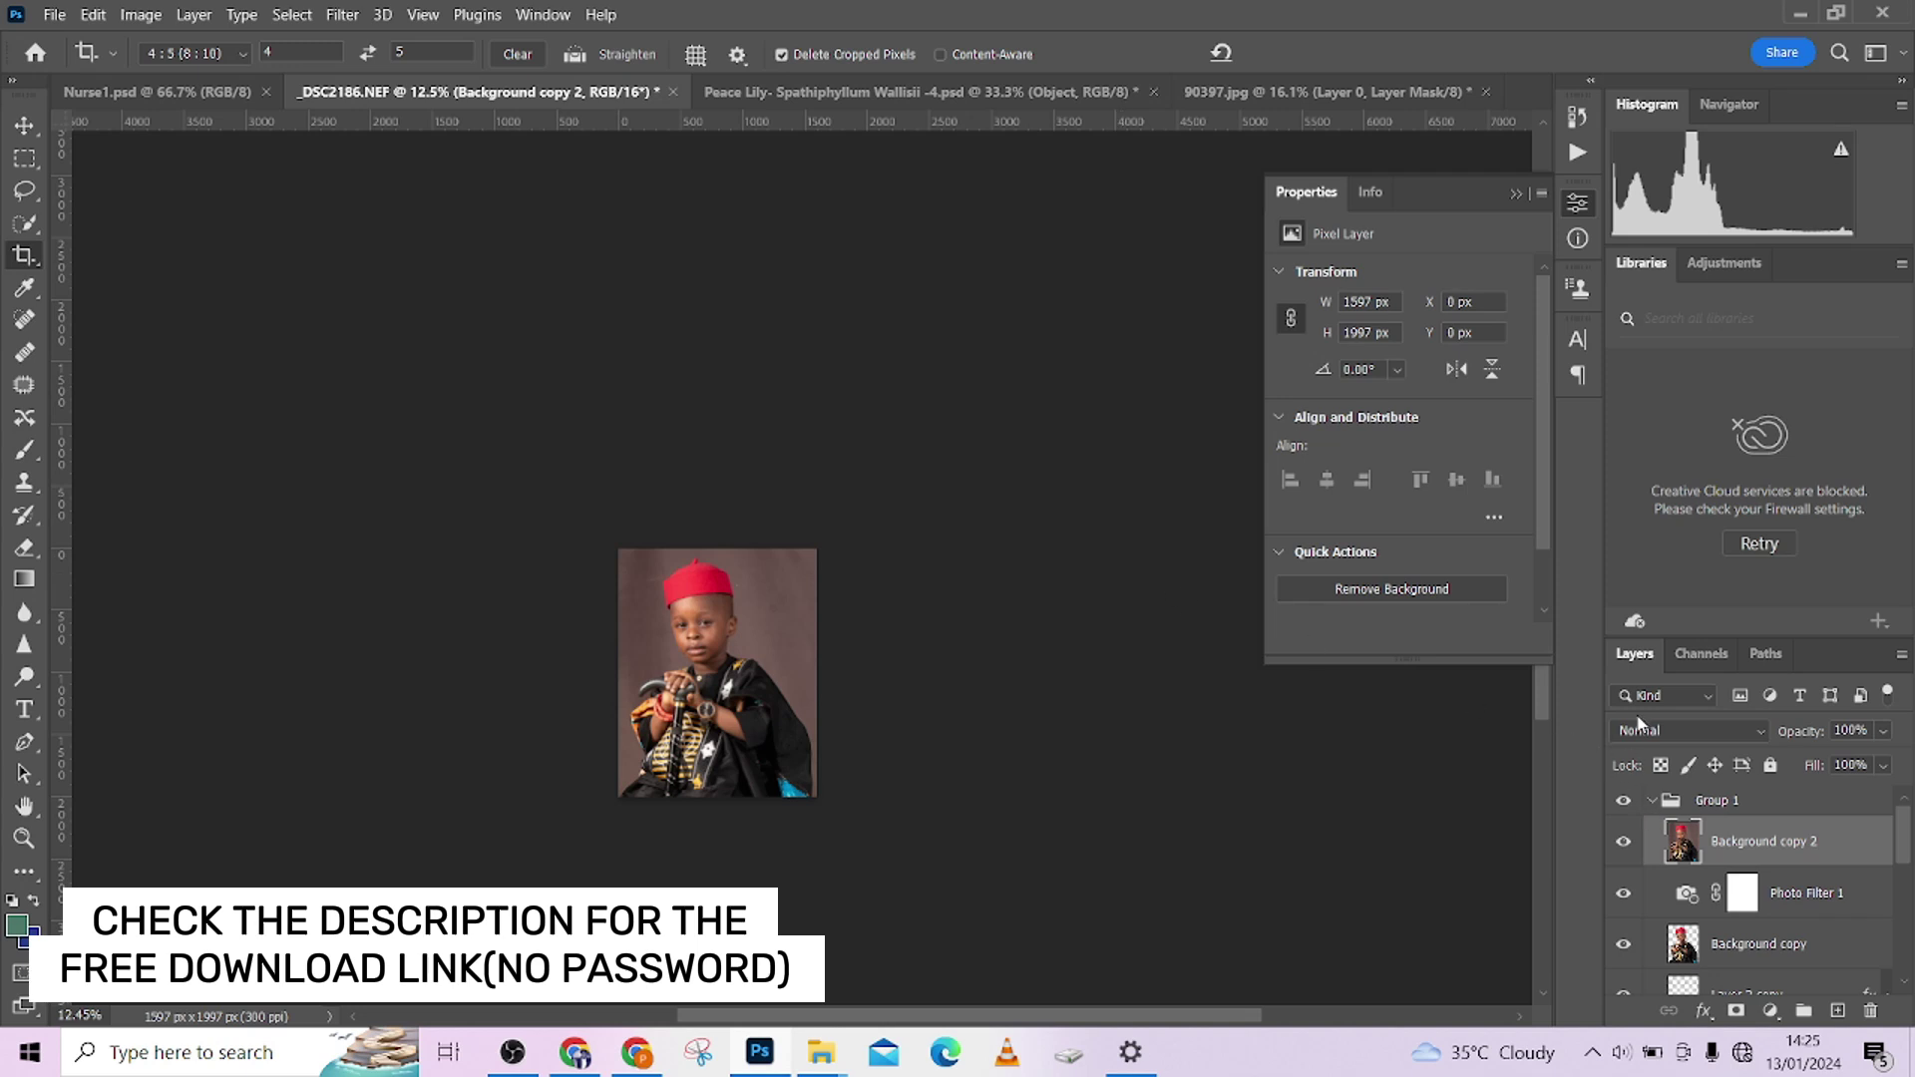
Undo the crop and the layer move, and delete the duplicated Background layer.
key(ctrl+z)
key(ctrl+z)
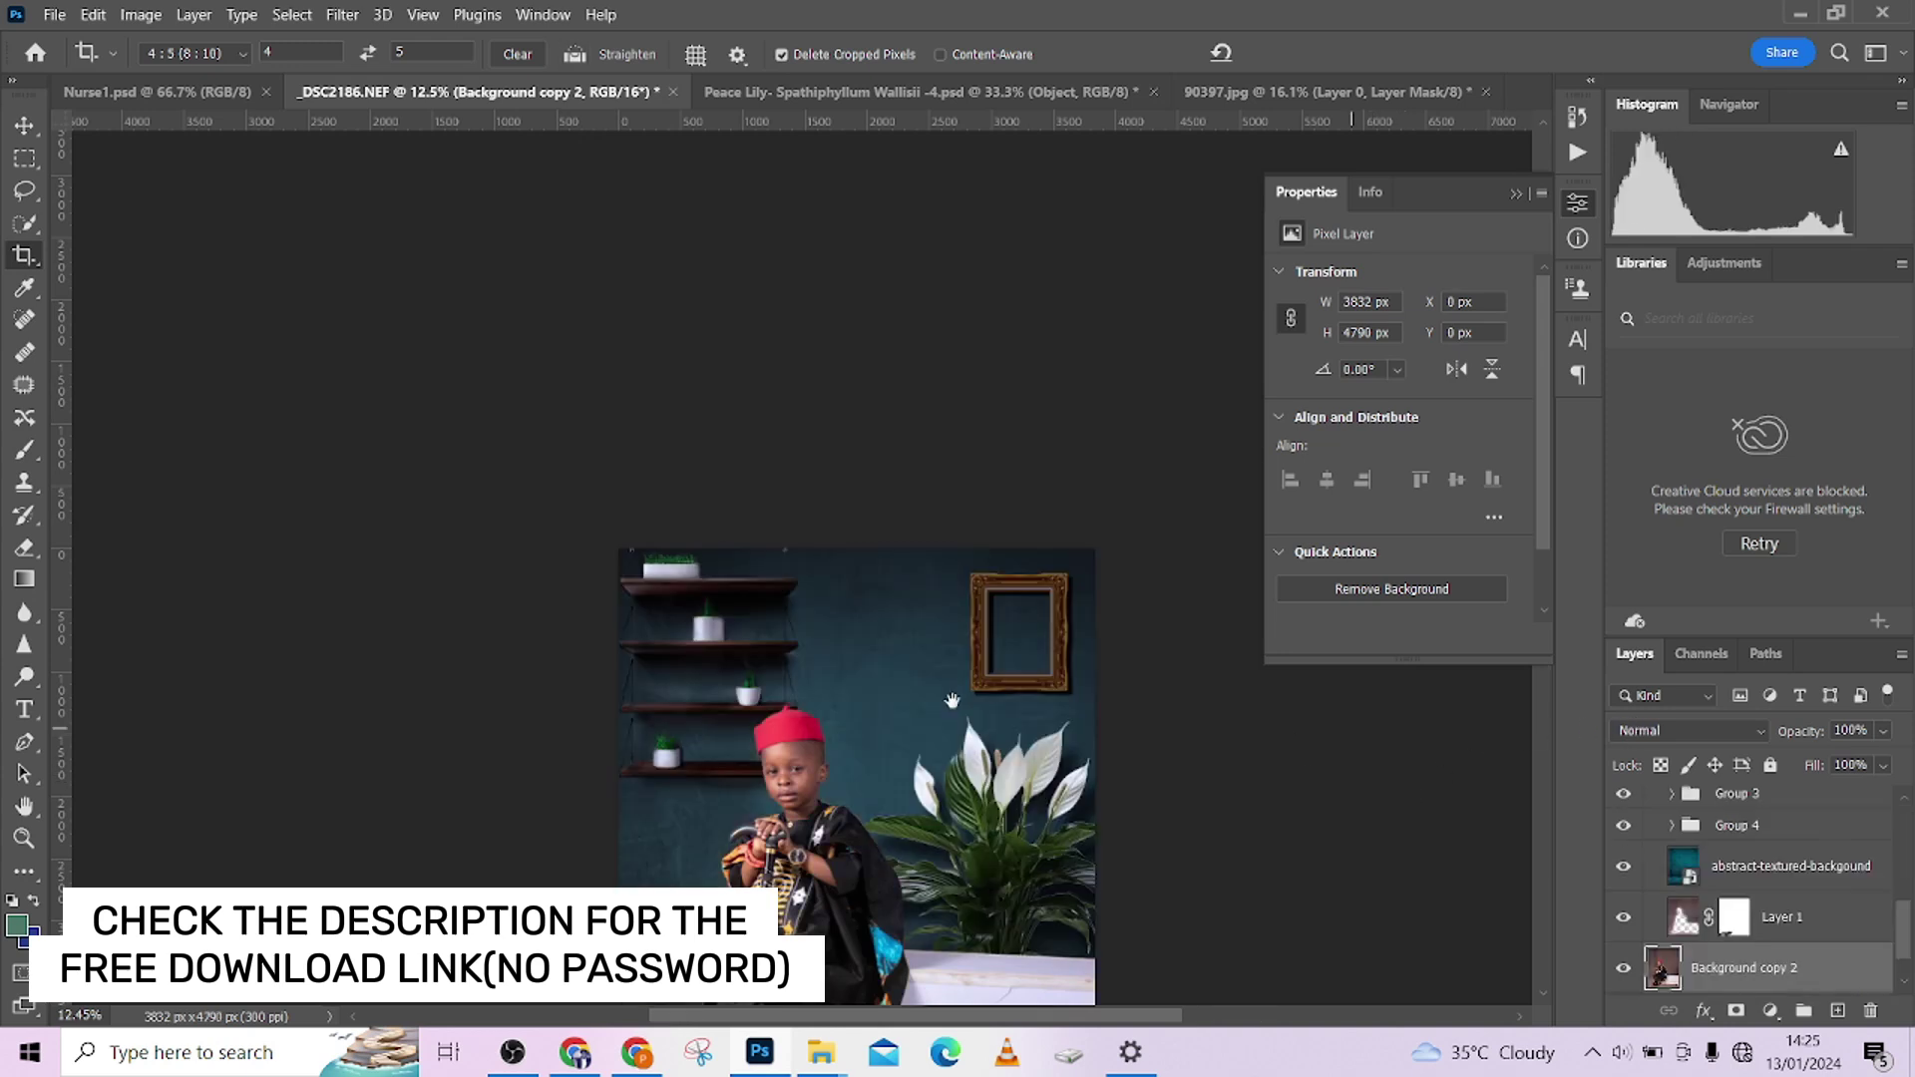
drag(952, 701, 859, 548)
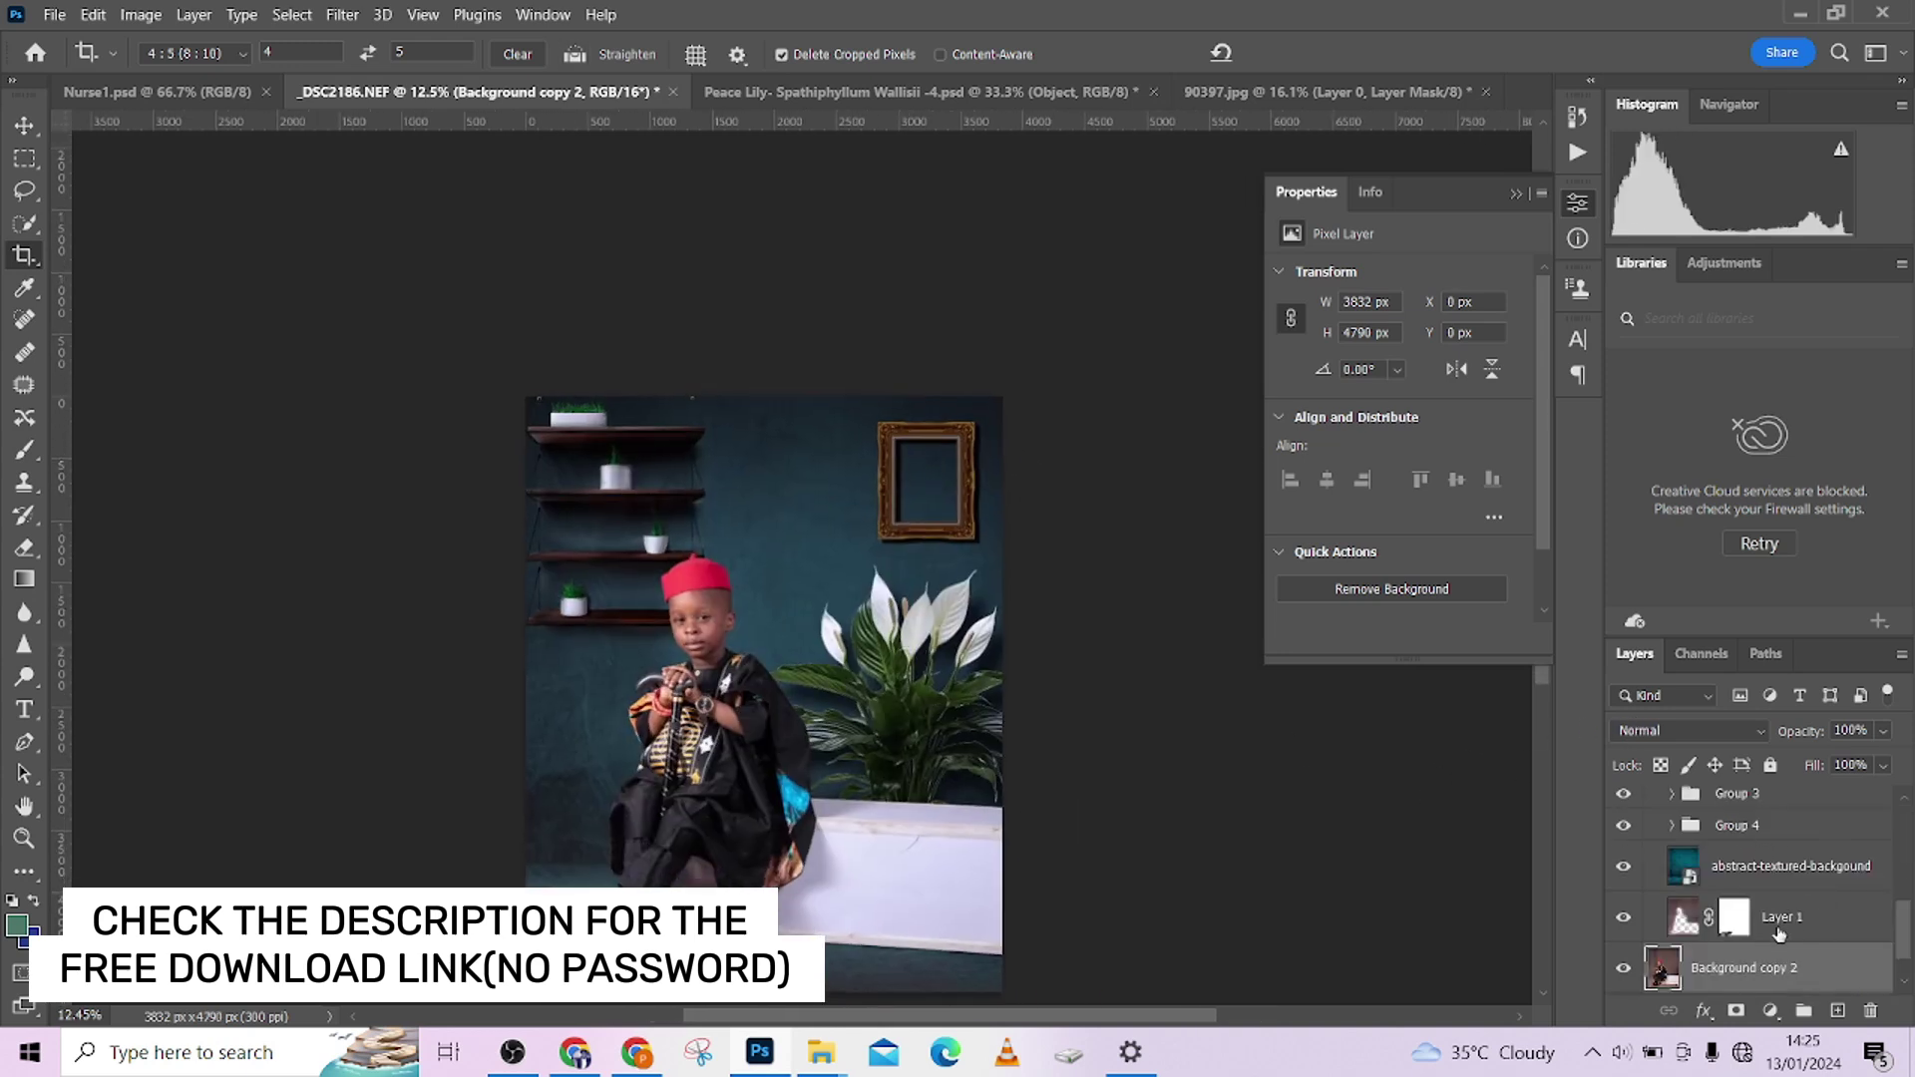
scroll(1854, 938, down, 1)
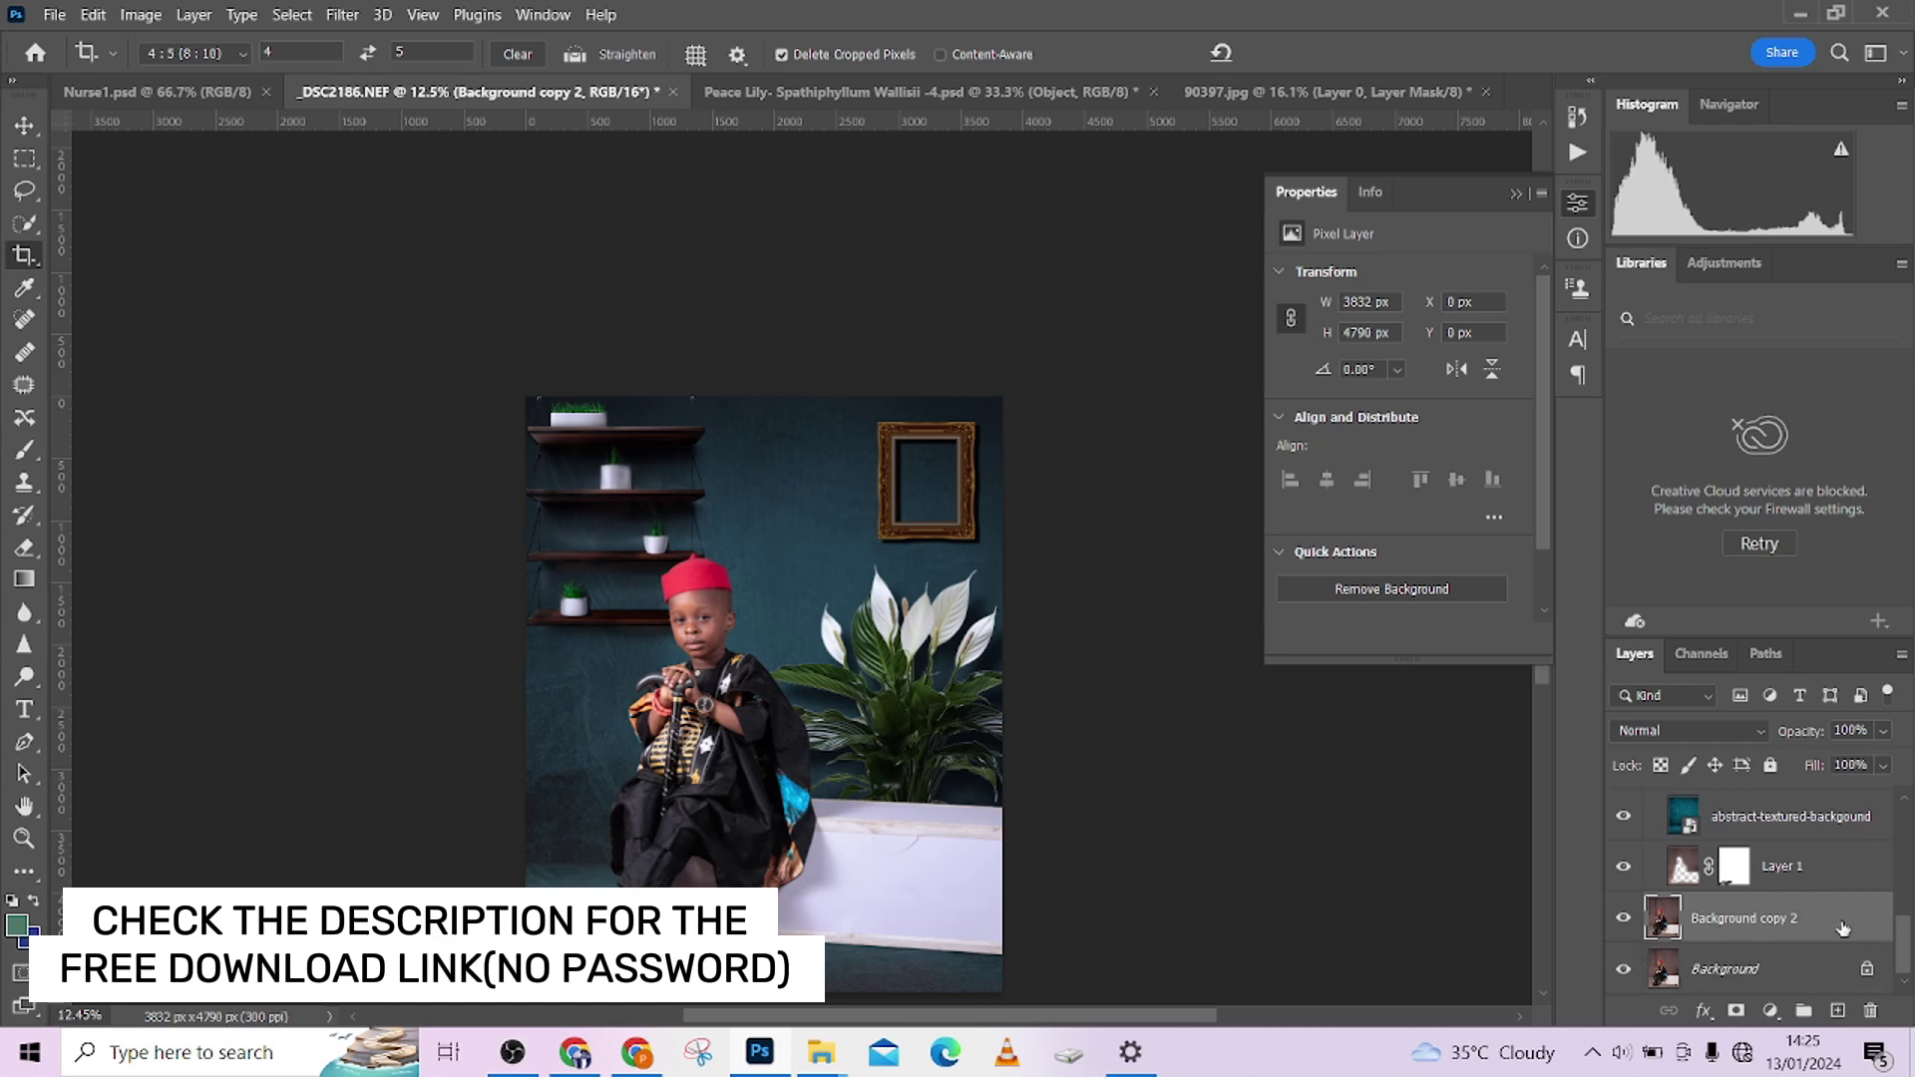
drag(1841, 926, 1870, 1010)
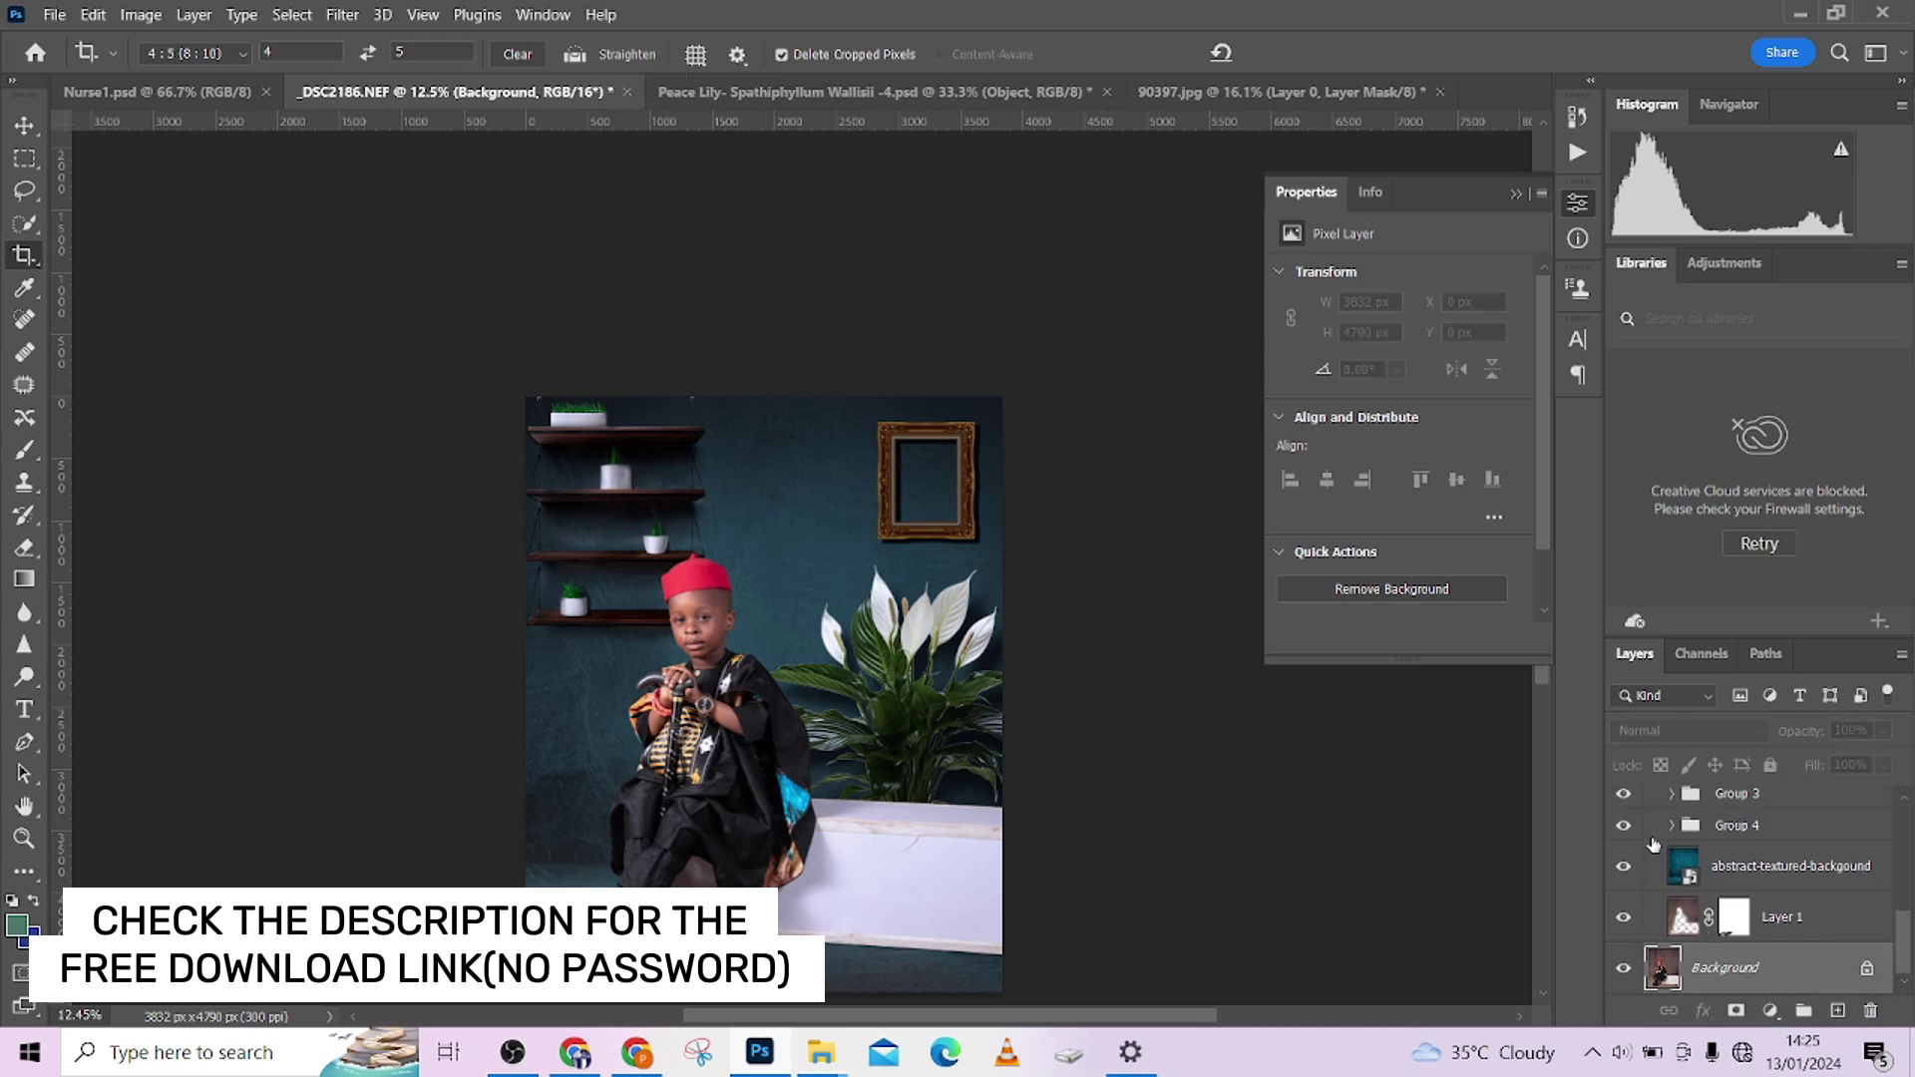
Examine Group 4's contents by hiding and showing the peace lily, its shadow and the whole group.
click(1805, 903)
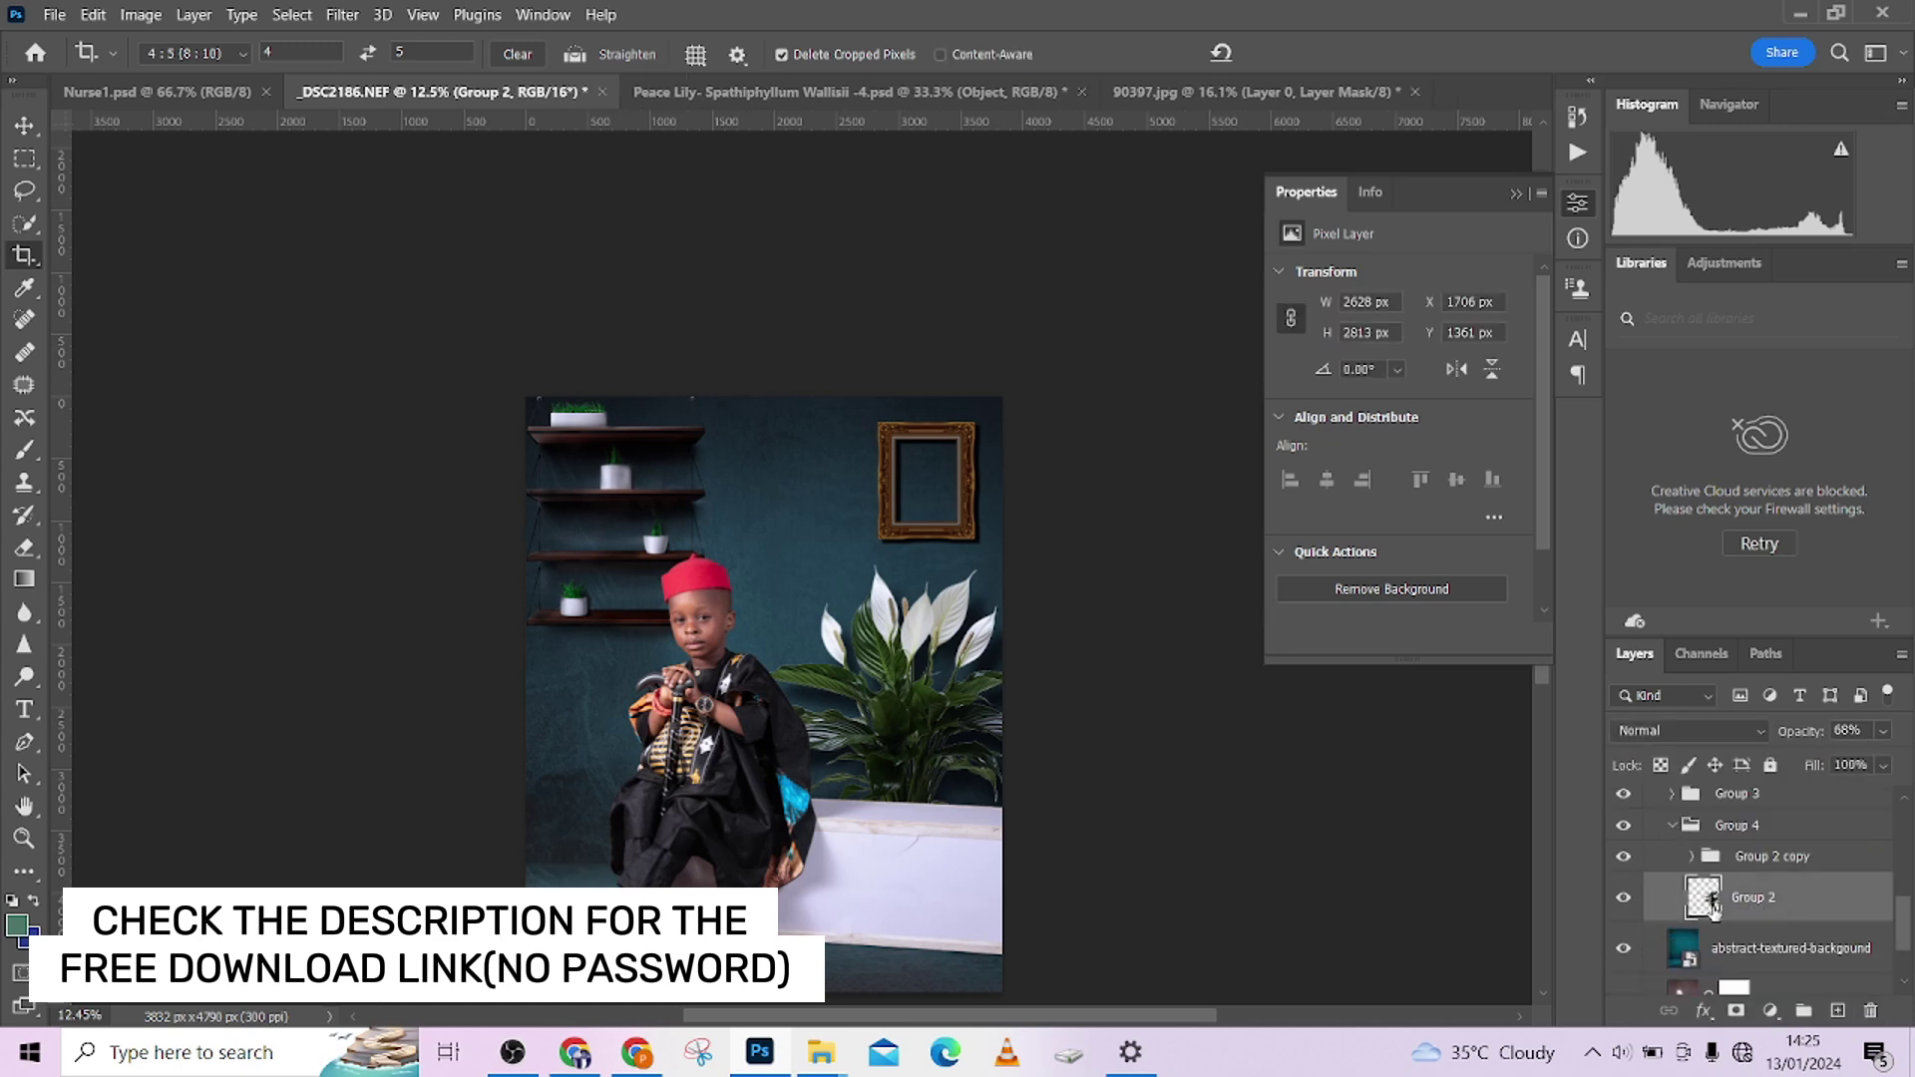
click(1624, 898)
scroll(1695, 903, down, 2)
scroll(1695, 897, up, 4)
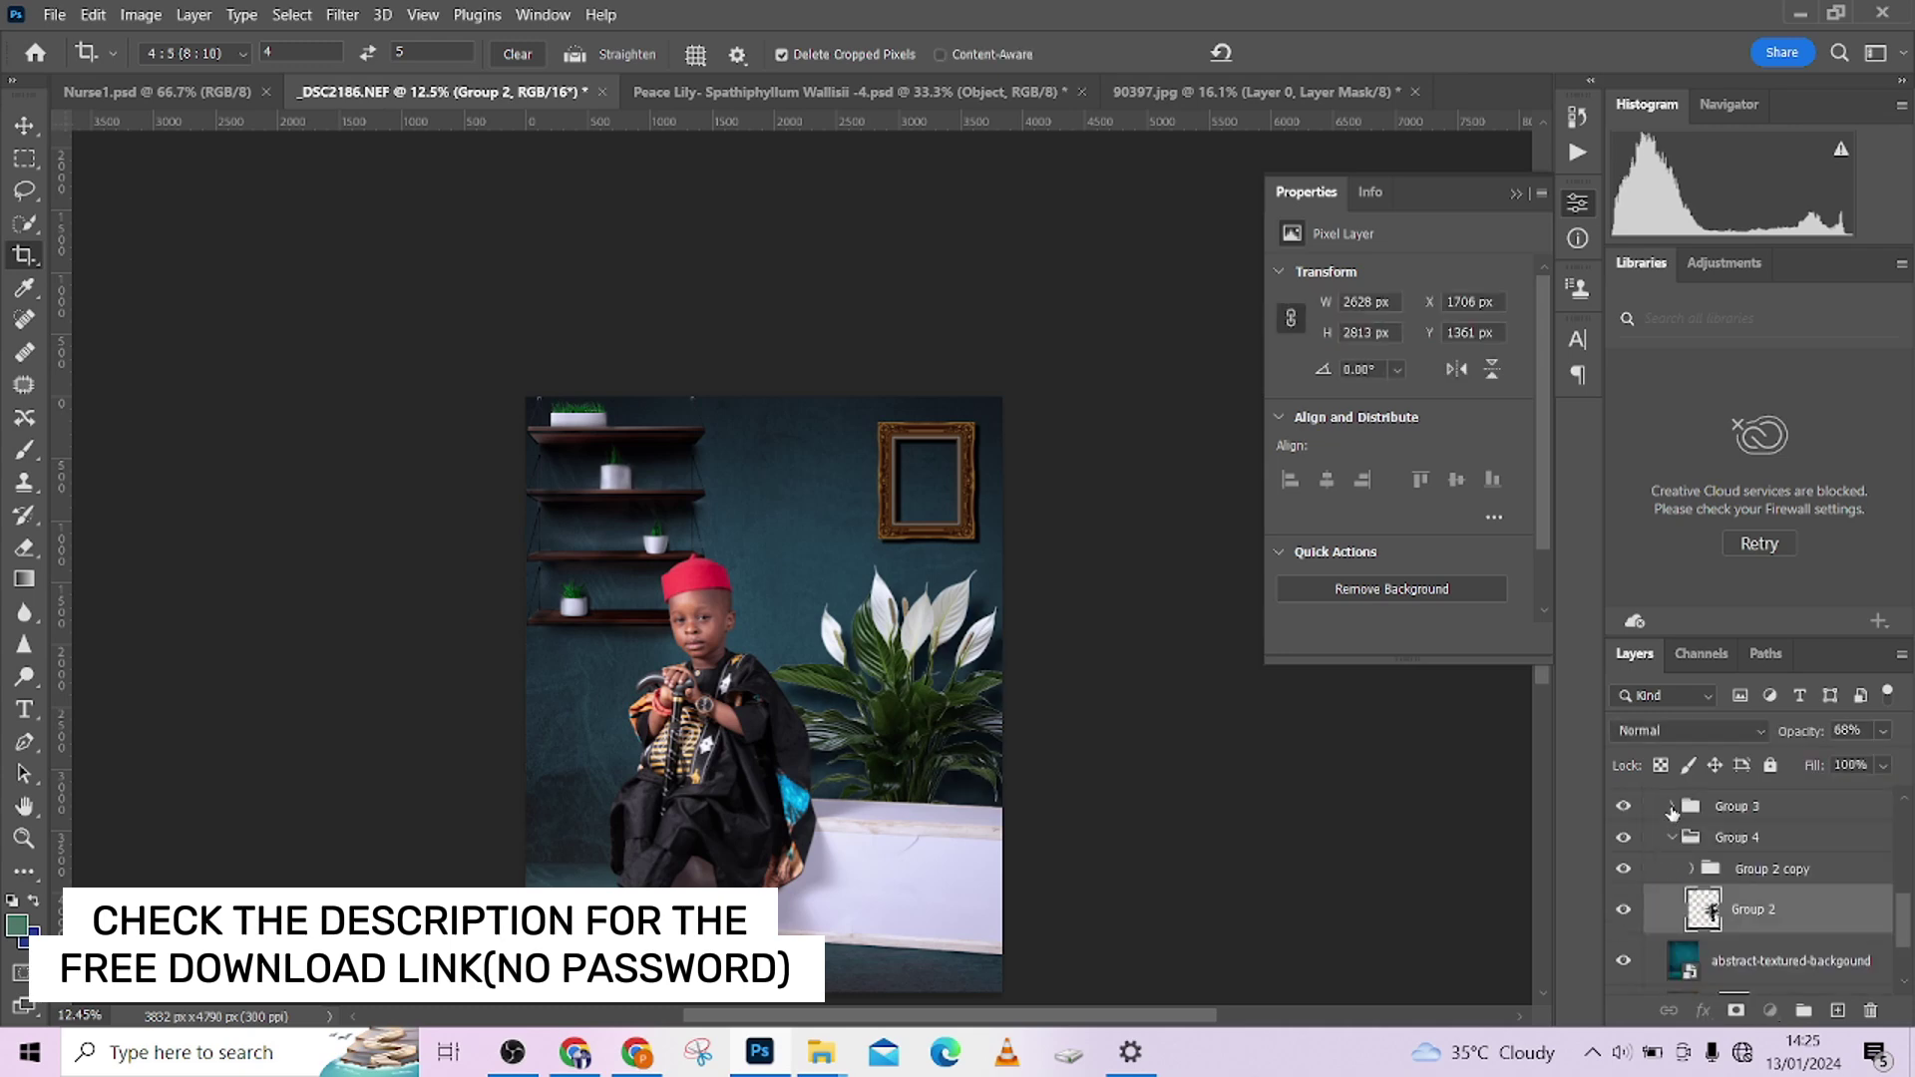
scroll(1810, 895, down, 1)
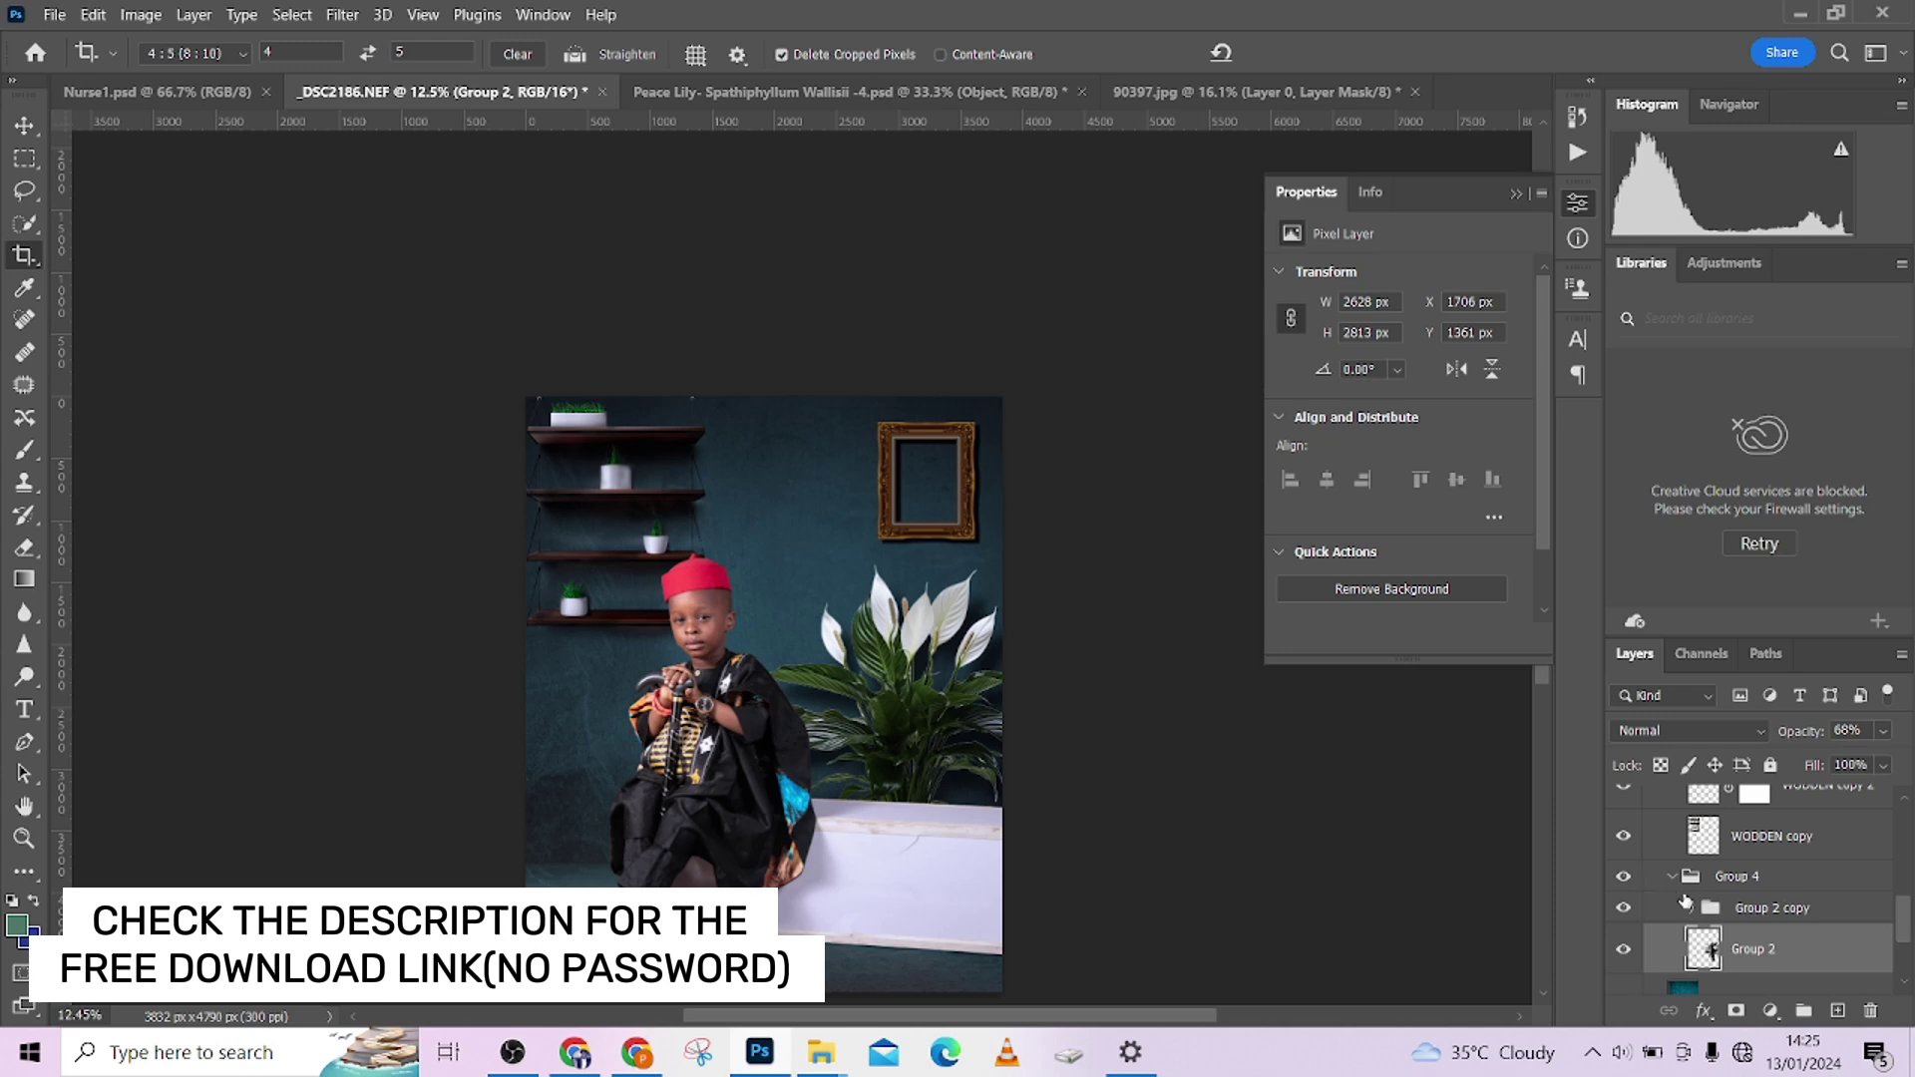
click(1694, 909)
scroll(1730, 888, down, 3)
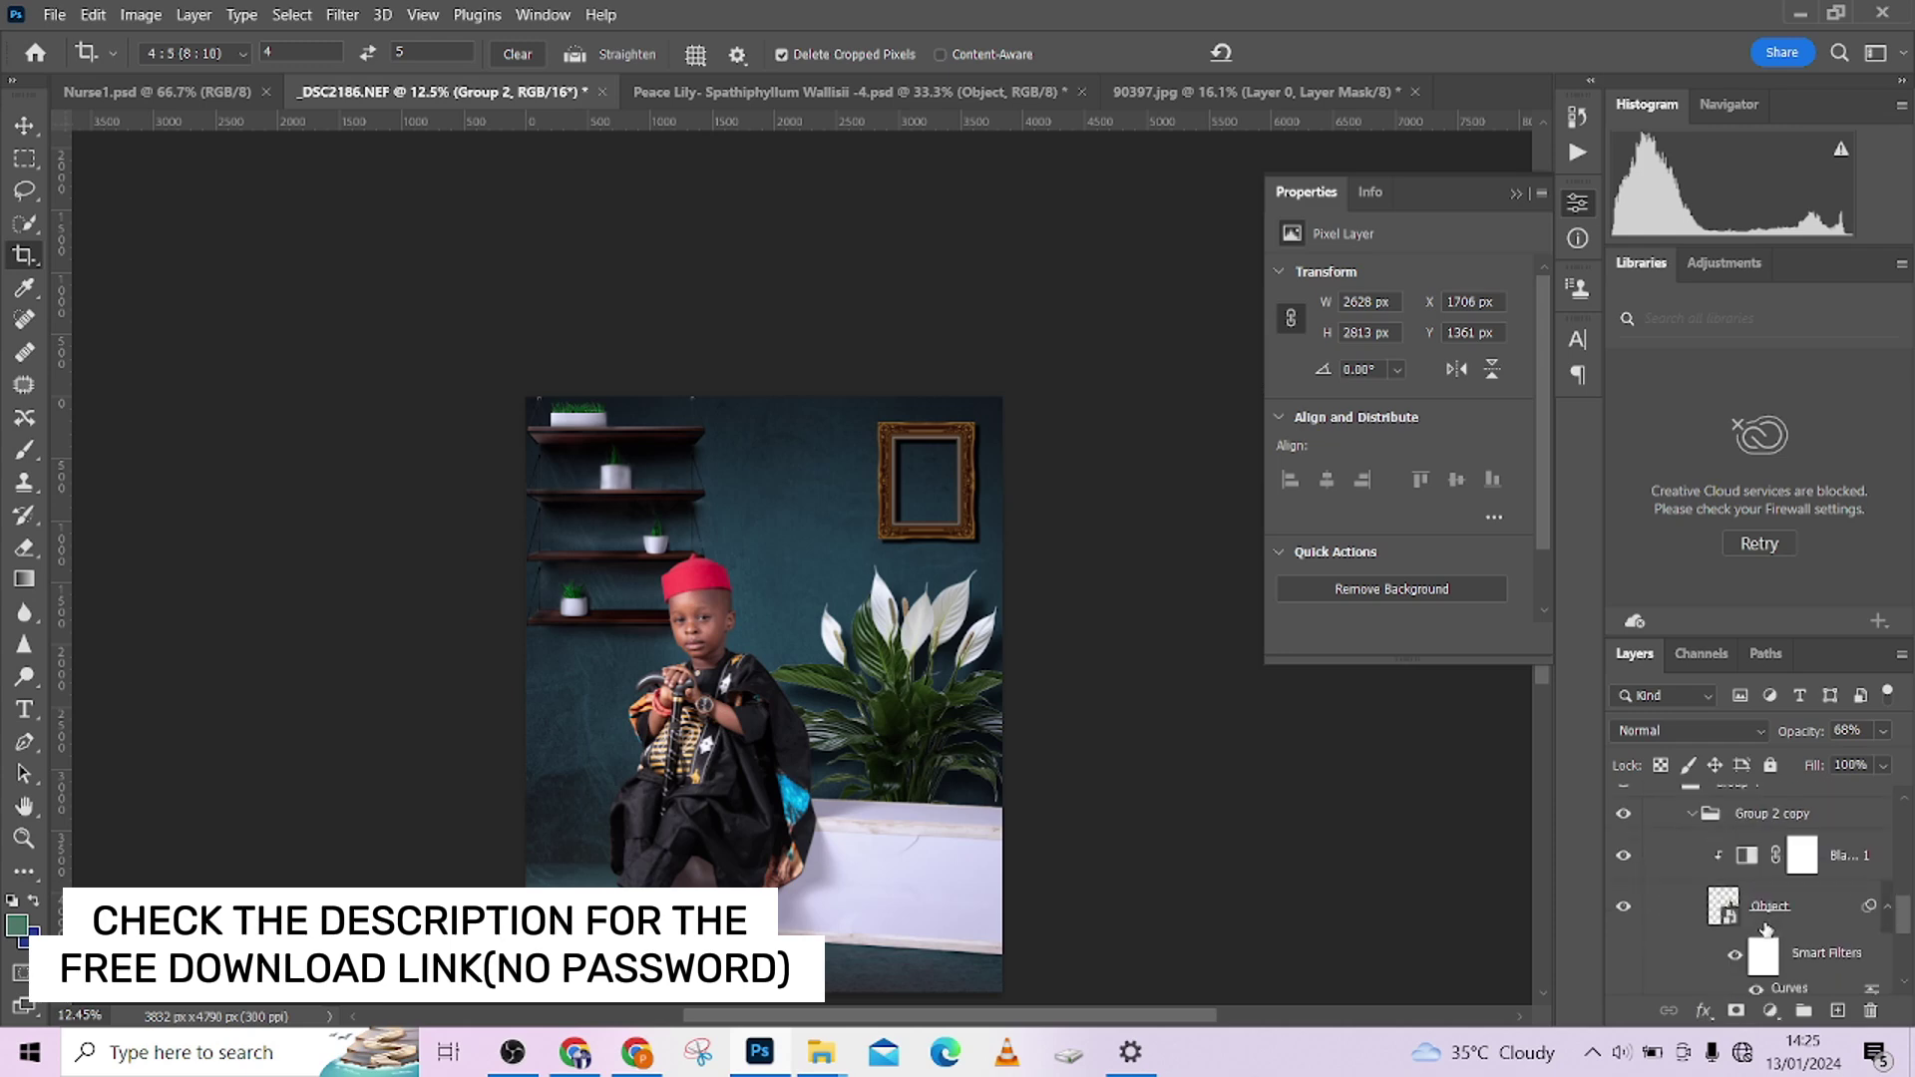
scroll(1720, 867, up, 1)
click(1623, 816)
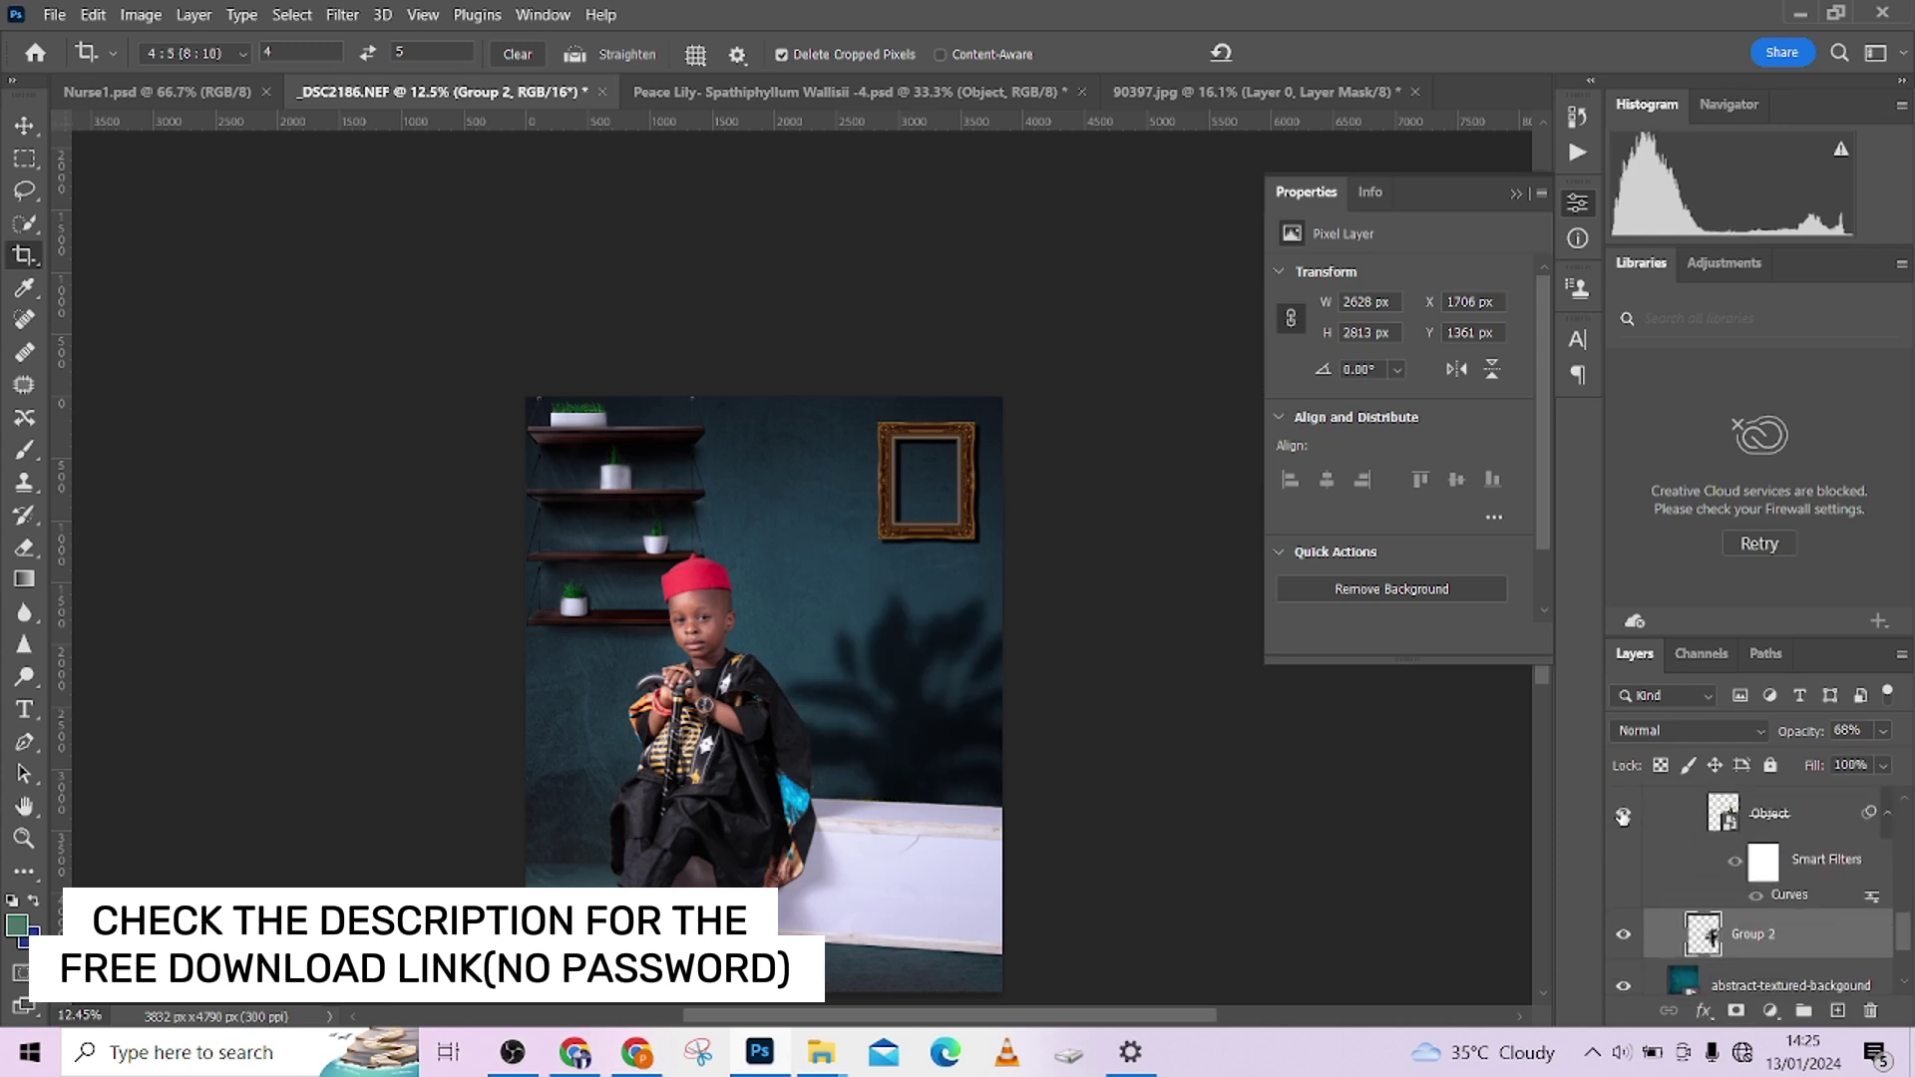
click(1623, 816)
scroll(1655, 818, up, 4)
click(1675, 818)
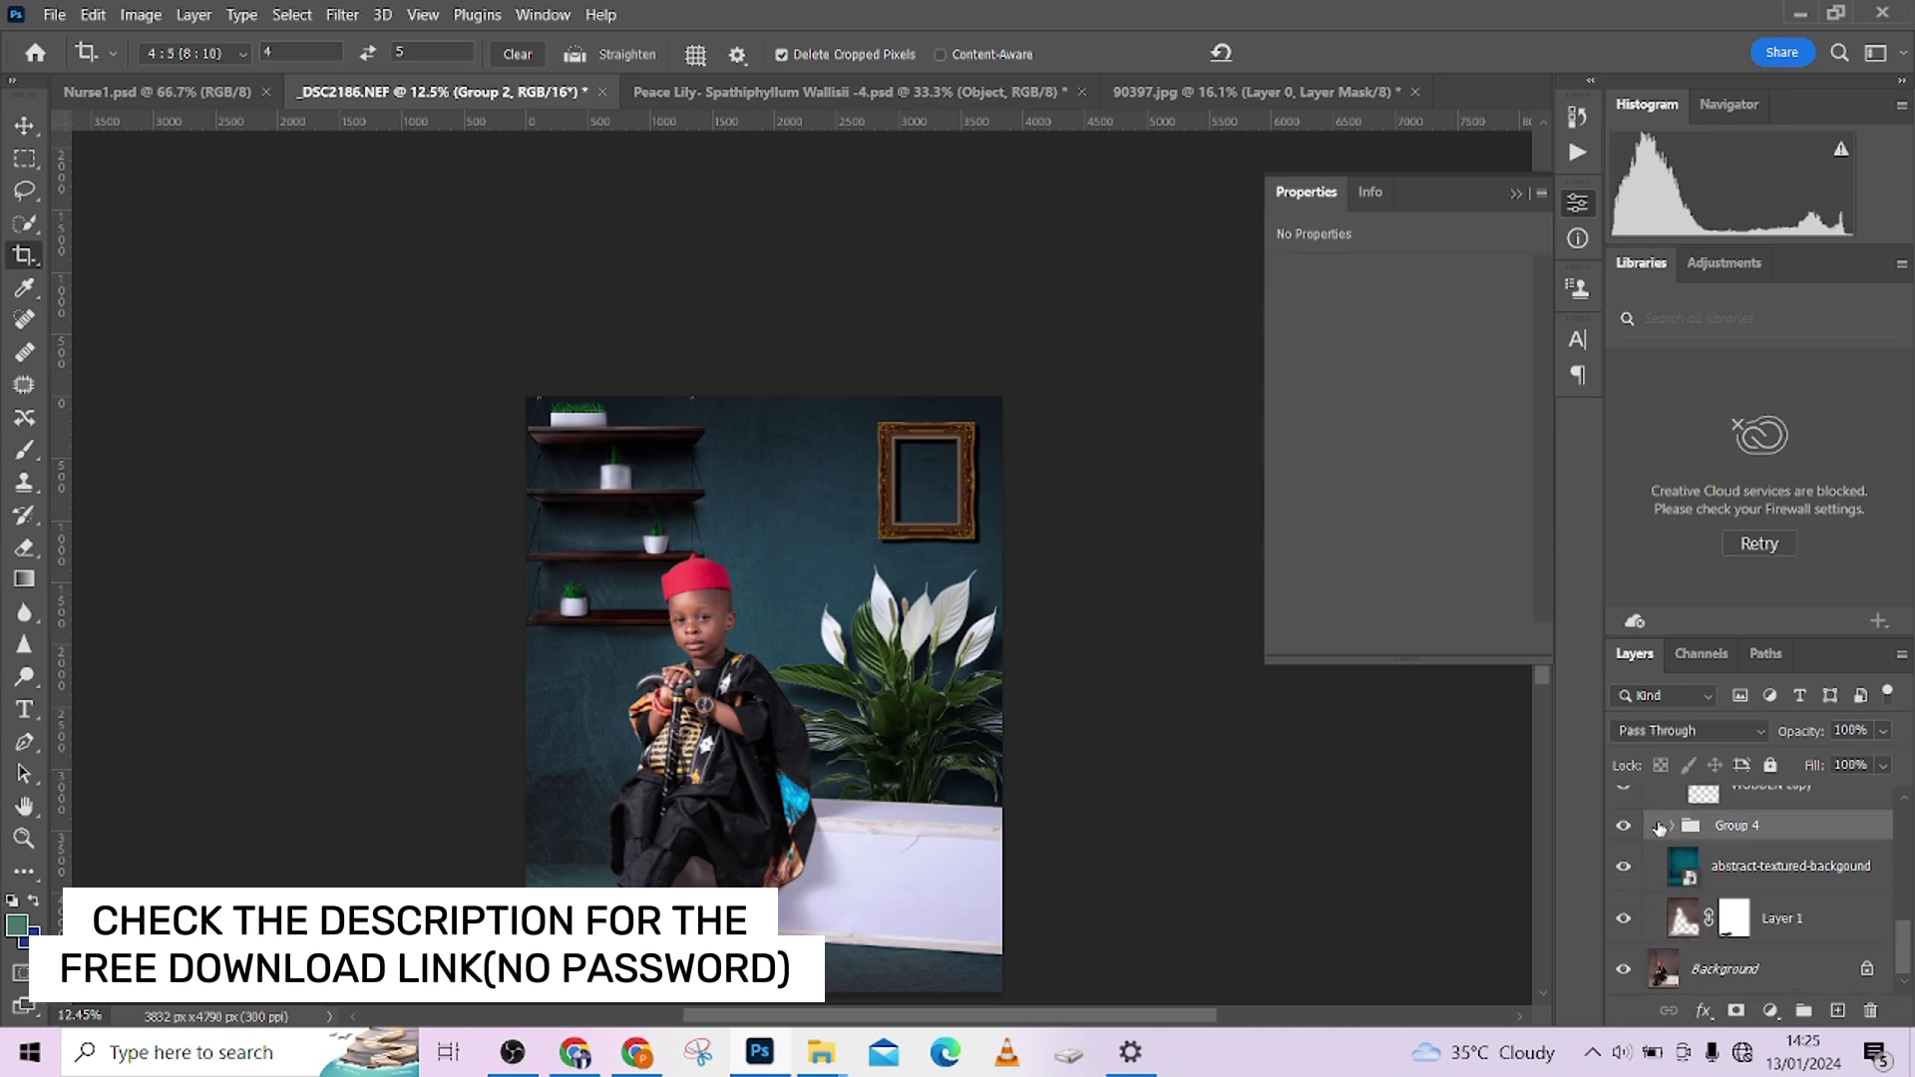
click(1623, 826)
click(1623, 825)
Check what Group 3 contributes by collapsing it and switching the wooden shelves' visibility off and on.
scroll(1670, 845, up, 2)
scroll(1670, 845, up, 4)
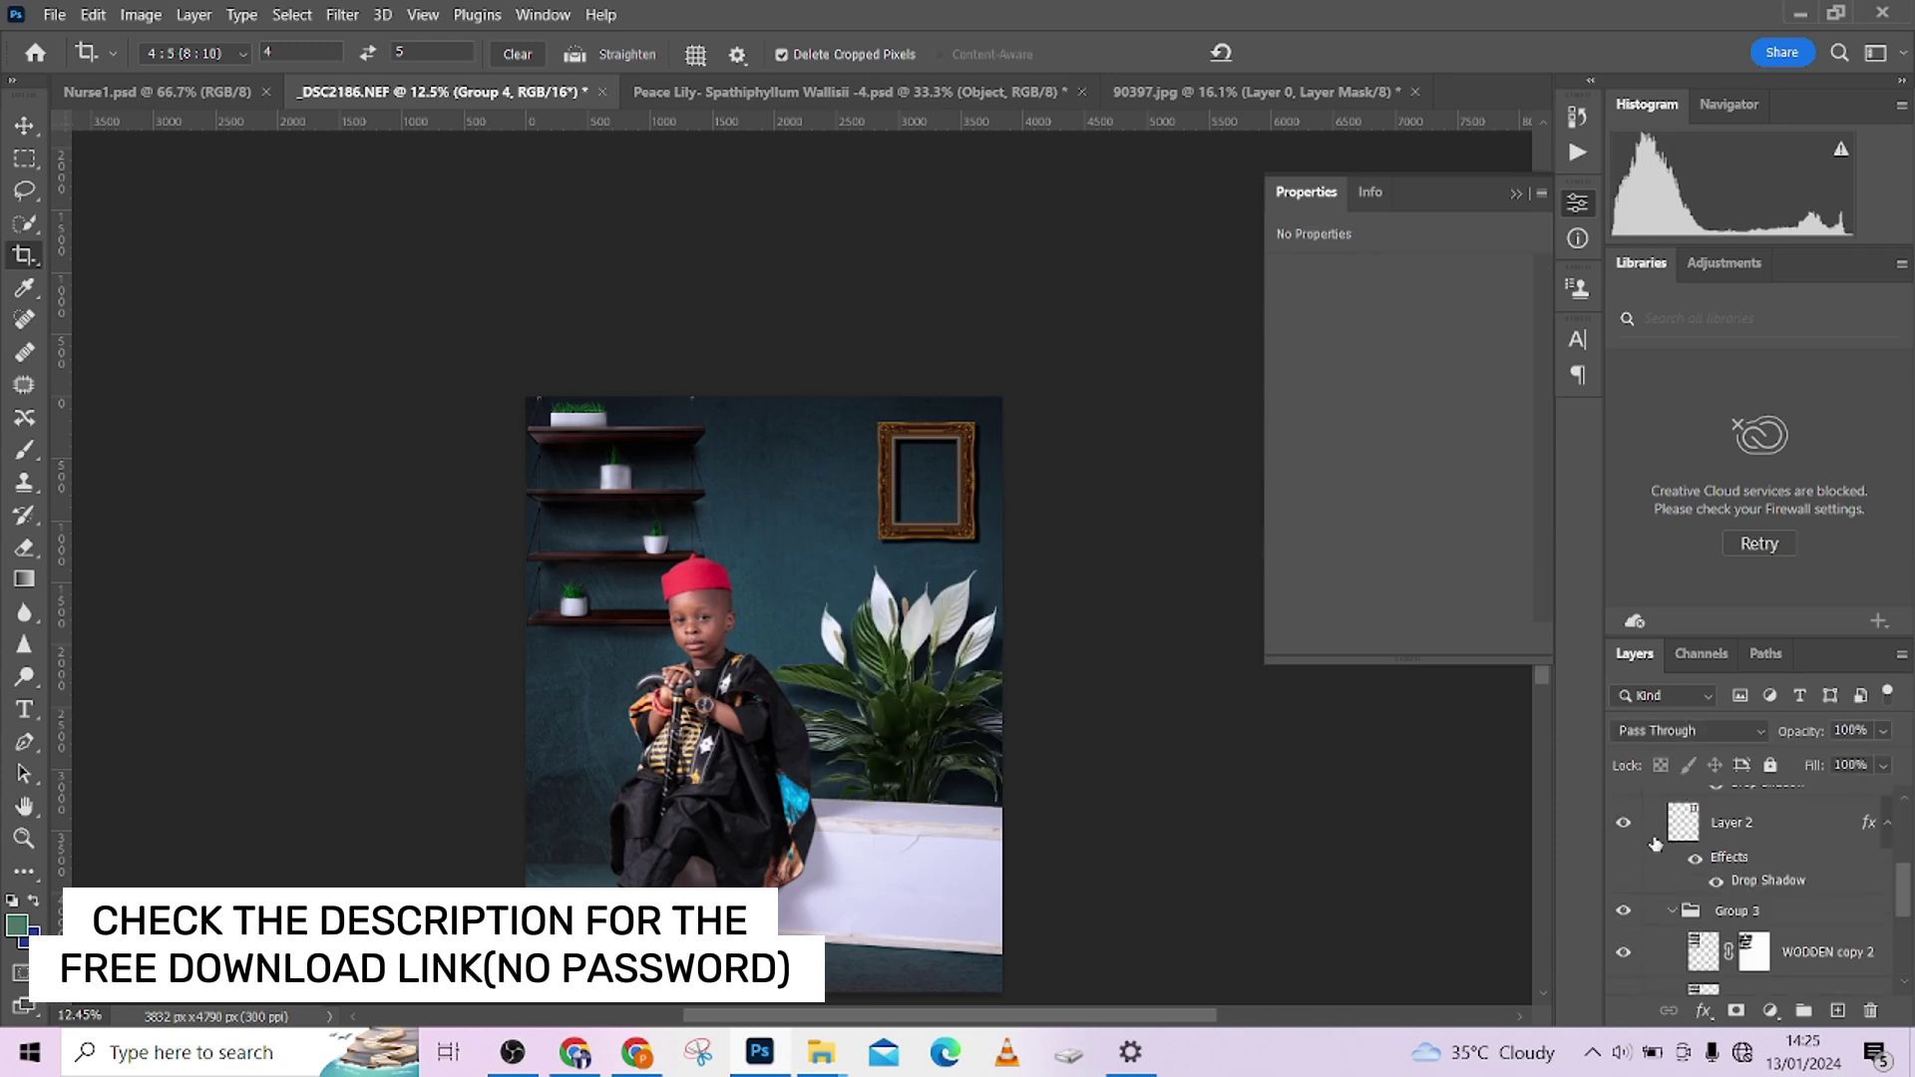
click(1671, 910)
click(1671, 910)
click(1623, 912)
click(1623, 912)
scroll(1675, 897, up, 5)
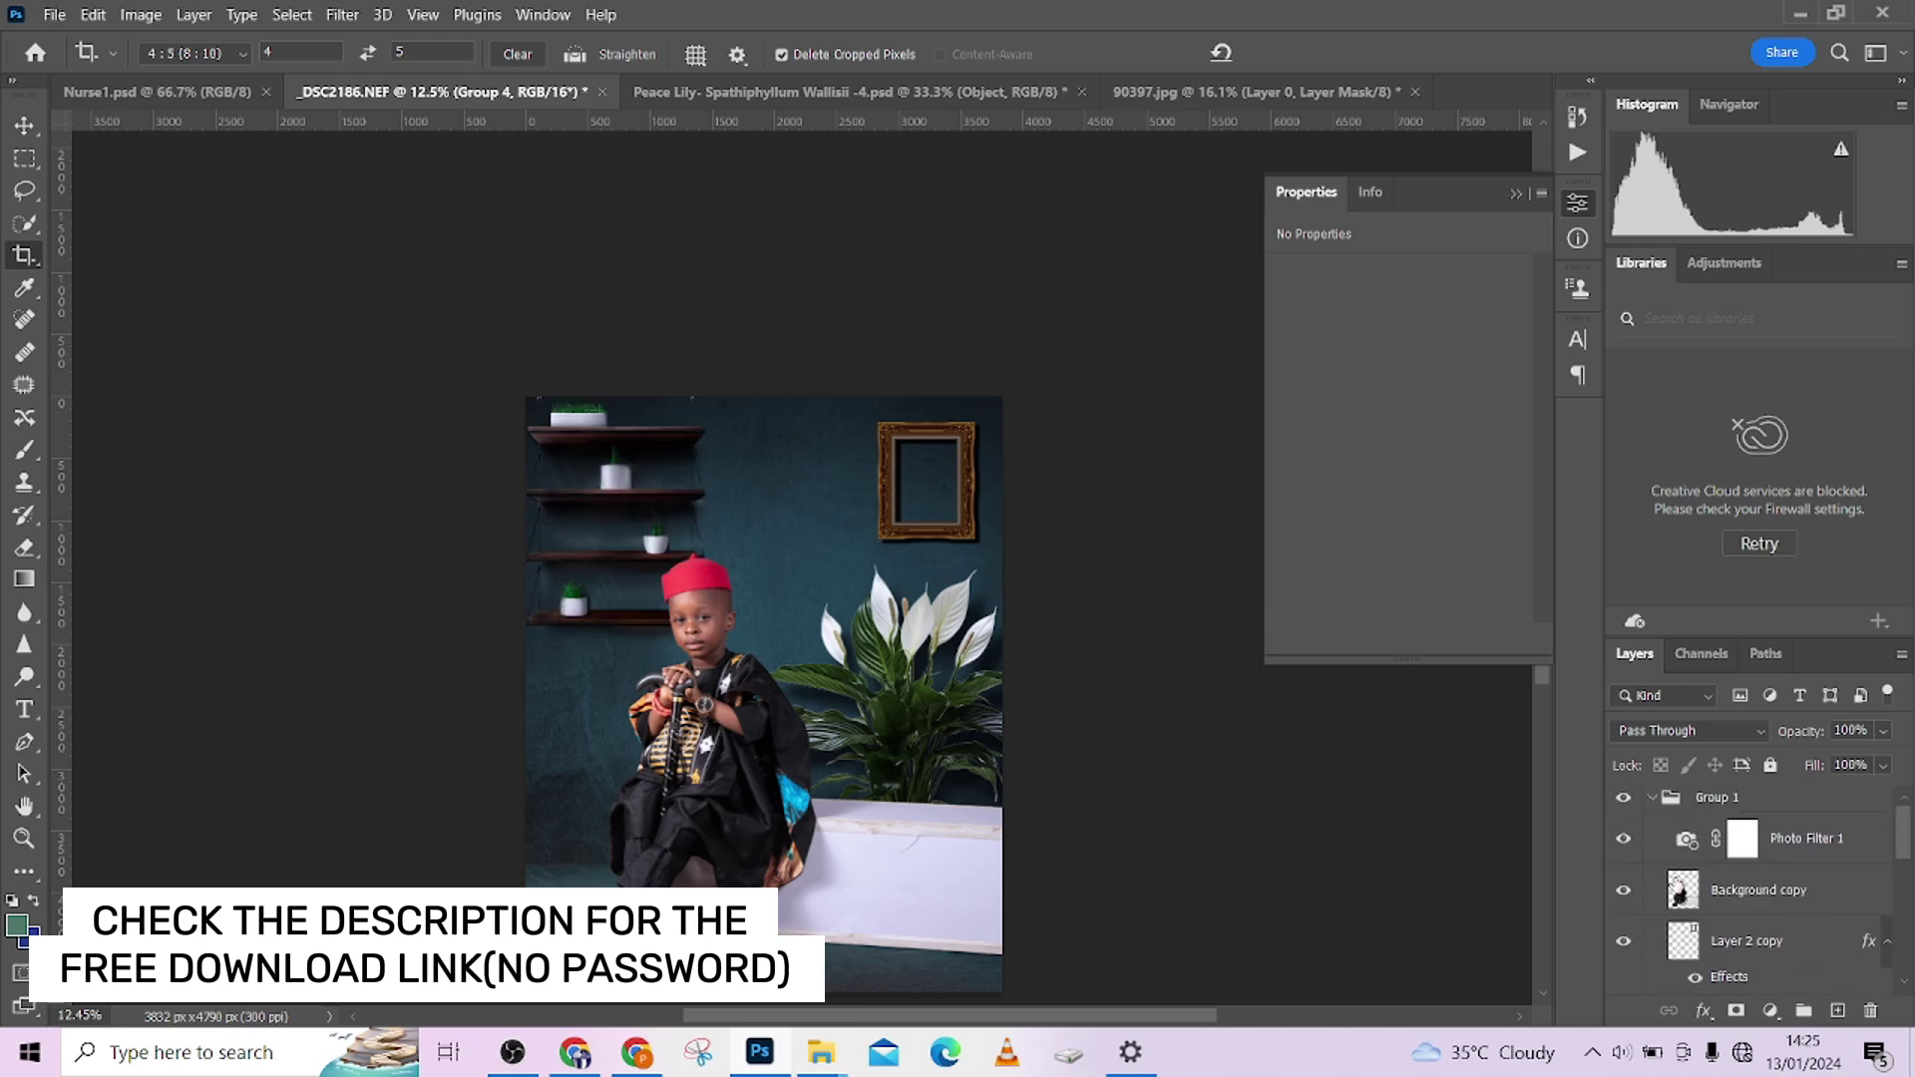
Duplicate the boy's cutout layer, Background copy, and place the duplicate above Photo Filter 1 in Group 1.
click(1683, 902)
click(1623, 890)
click(1623, 890)
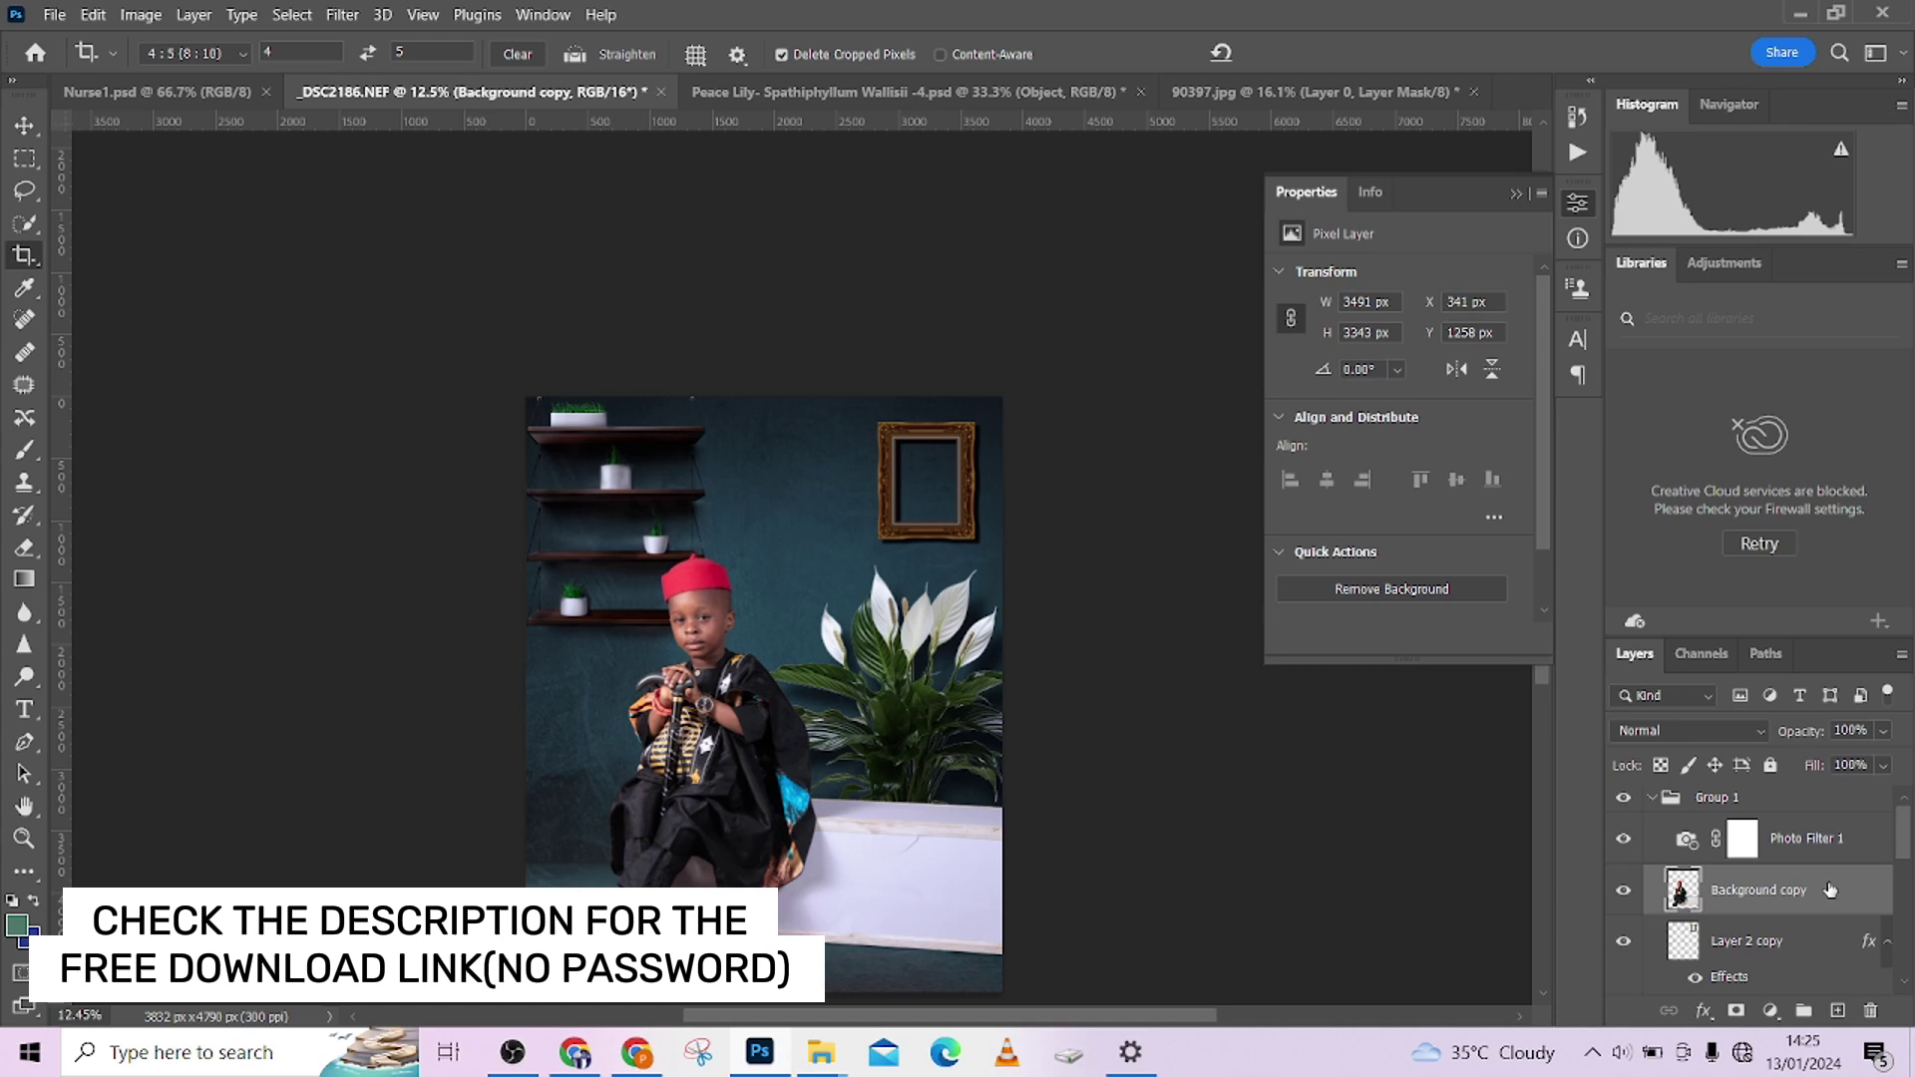
key(ctrl+j)
drag(1840, 902, 1833, 838)
key(v)
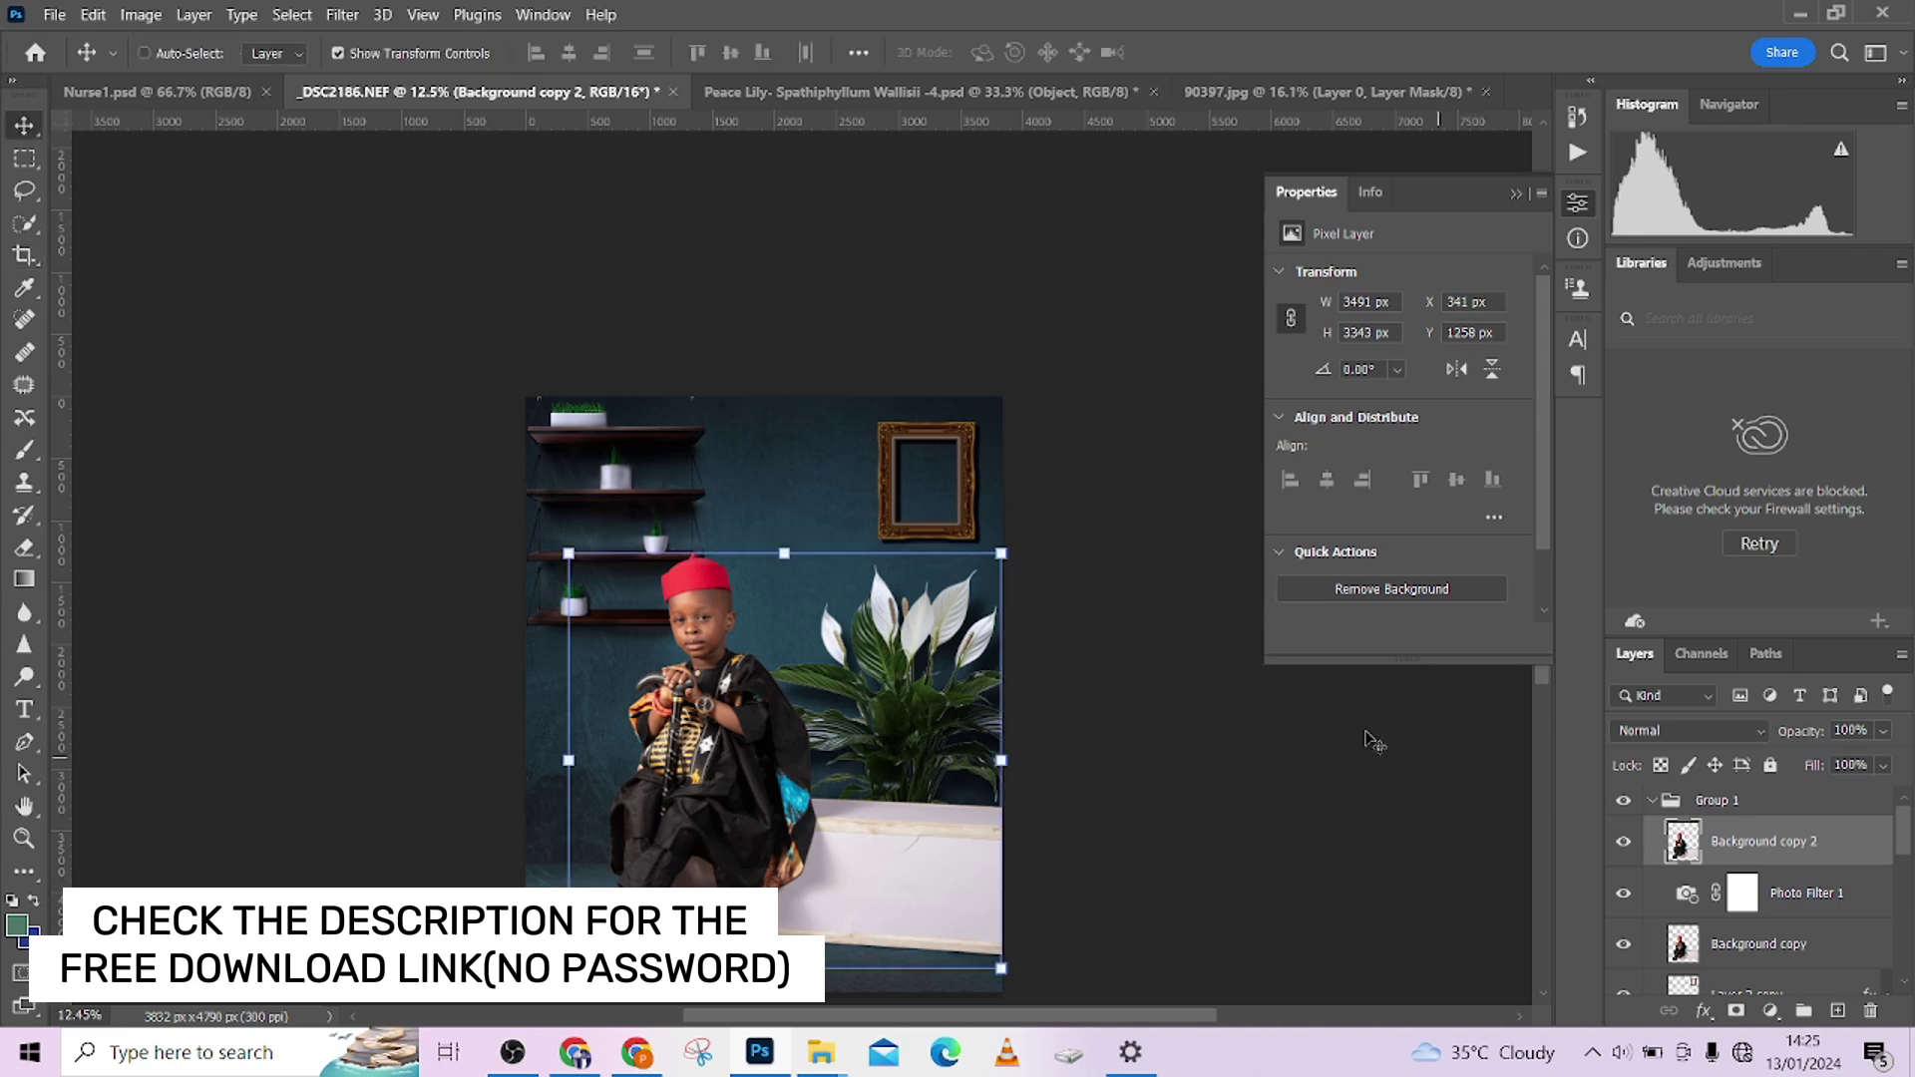
Raise Background copy 2 about 896 px and cut a rectangular selection of the boy's head and torso onto a new layer.
drag(895, 735, 896, 624)
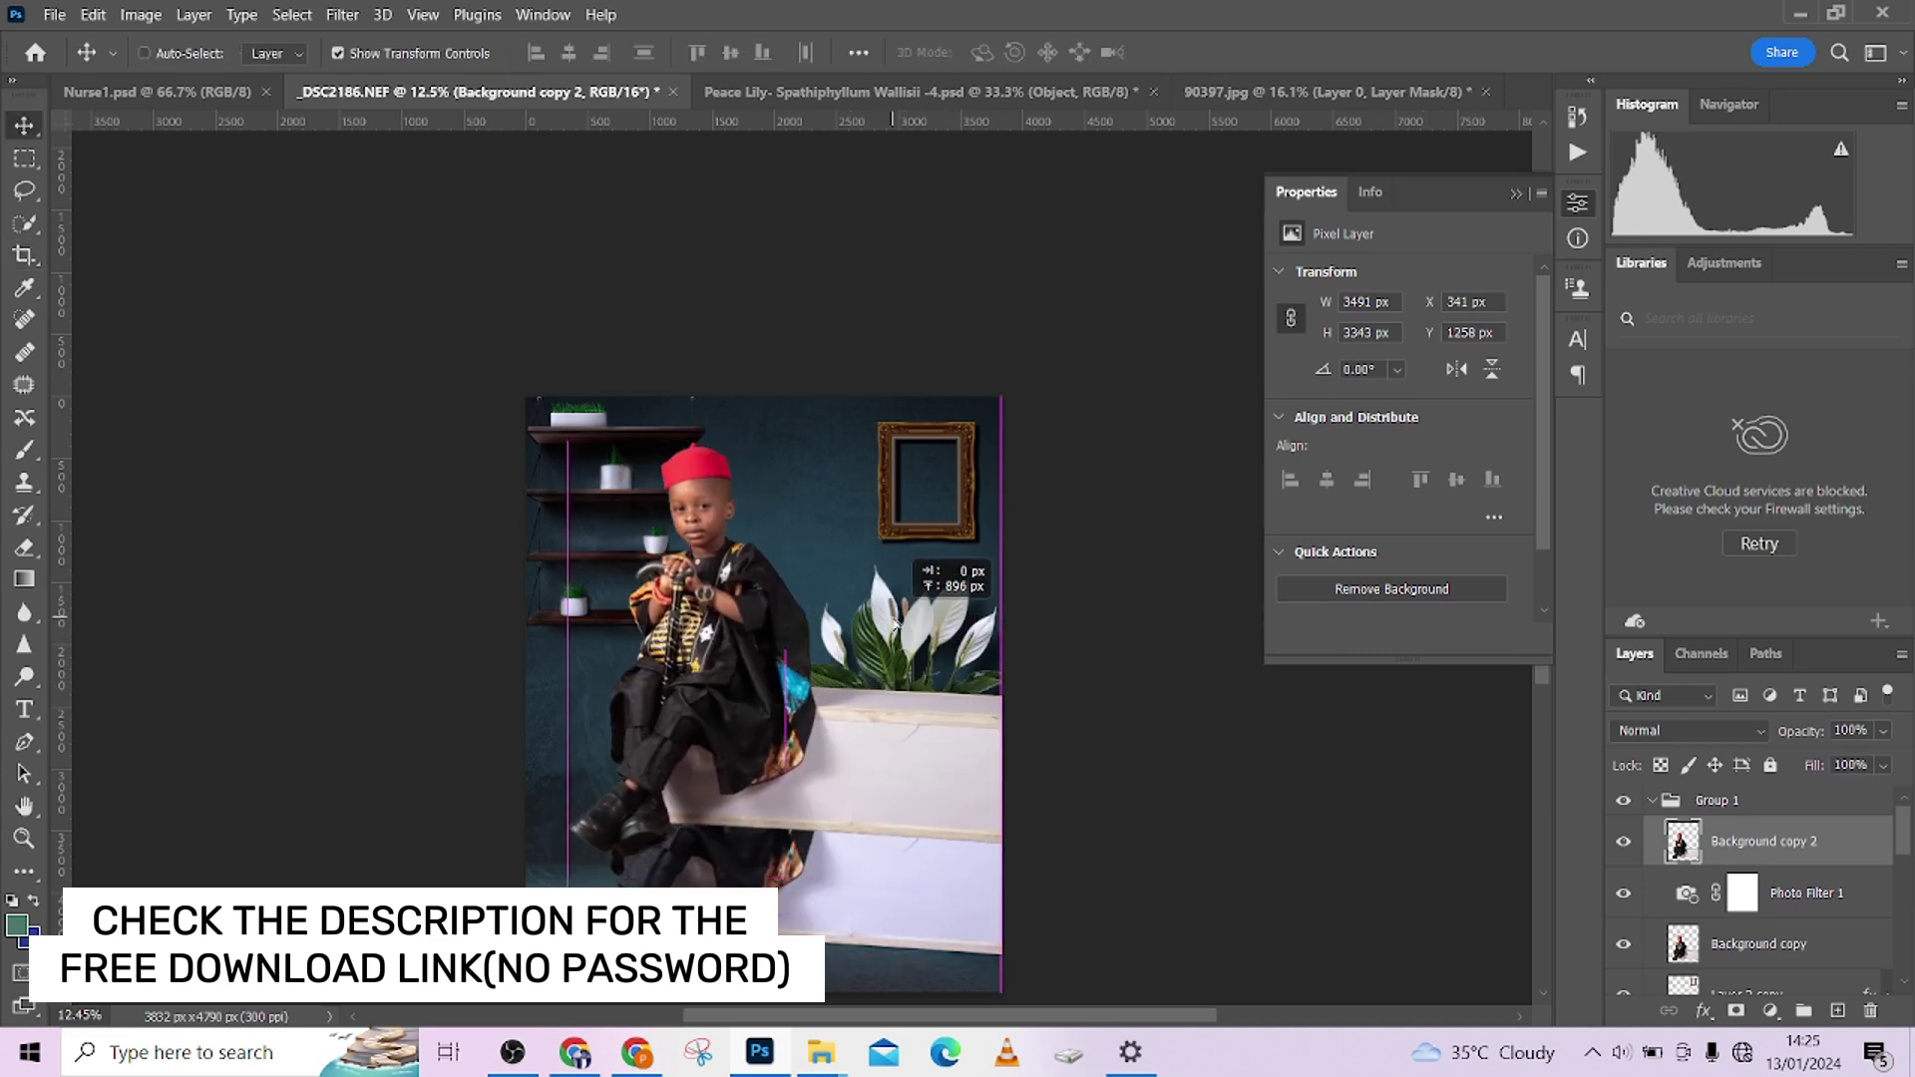
click(24, 253)
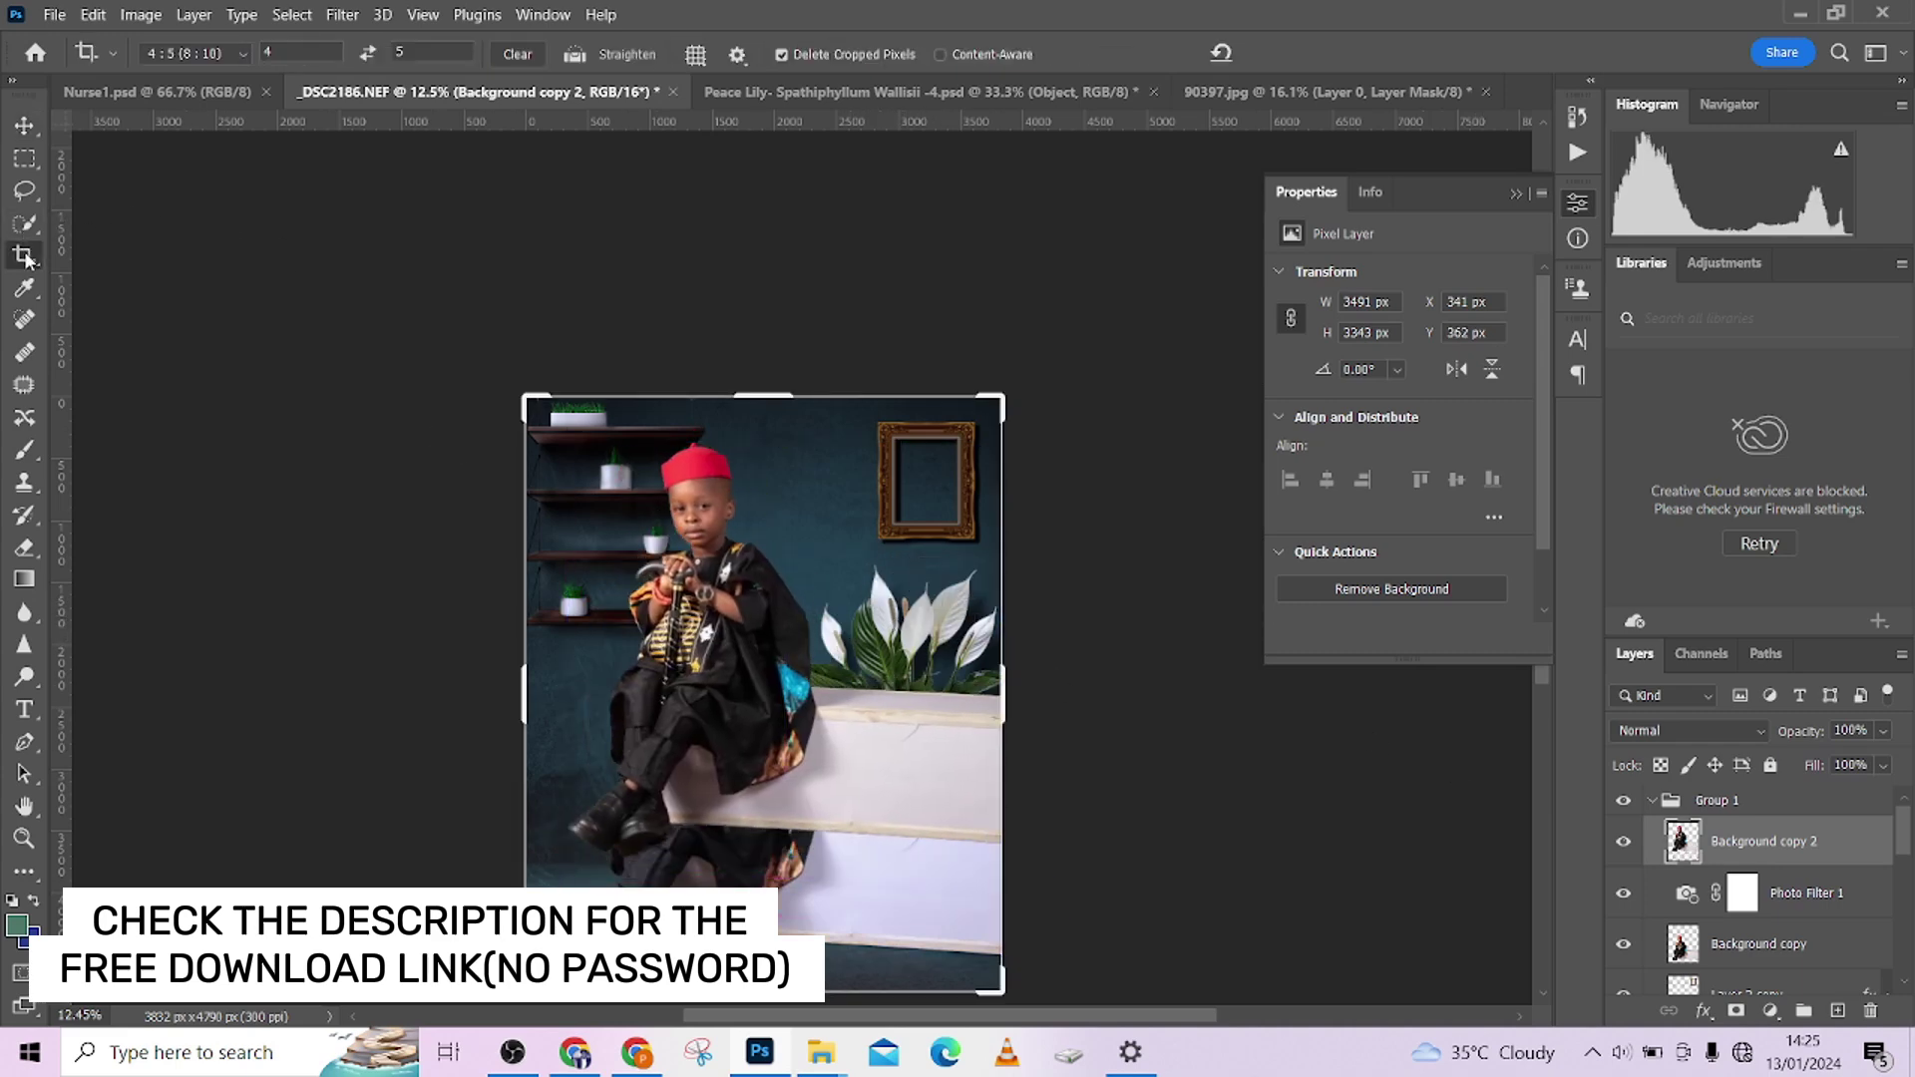
click(24, 159)
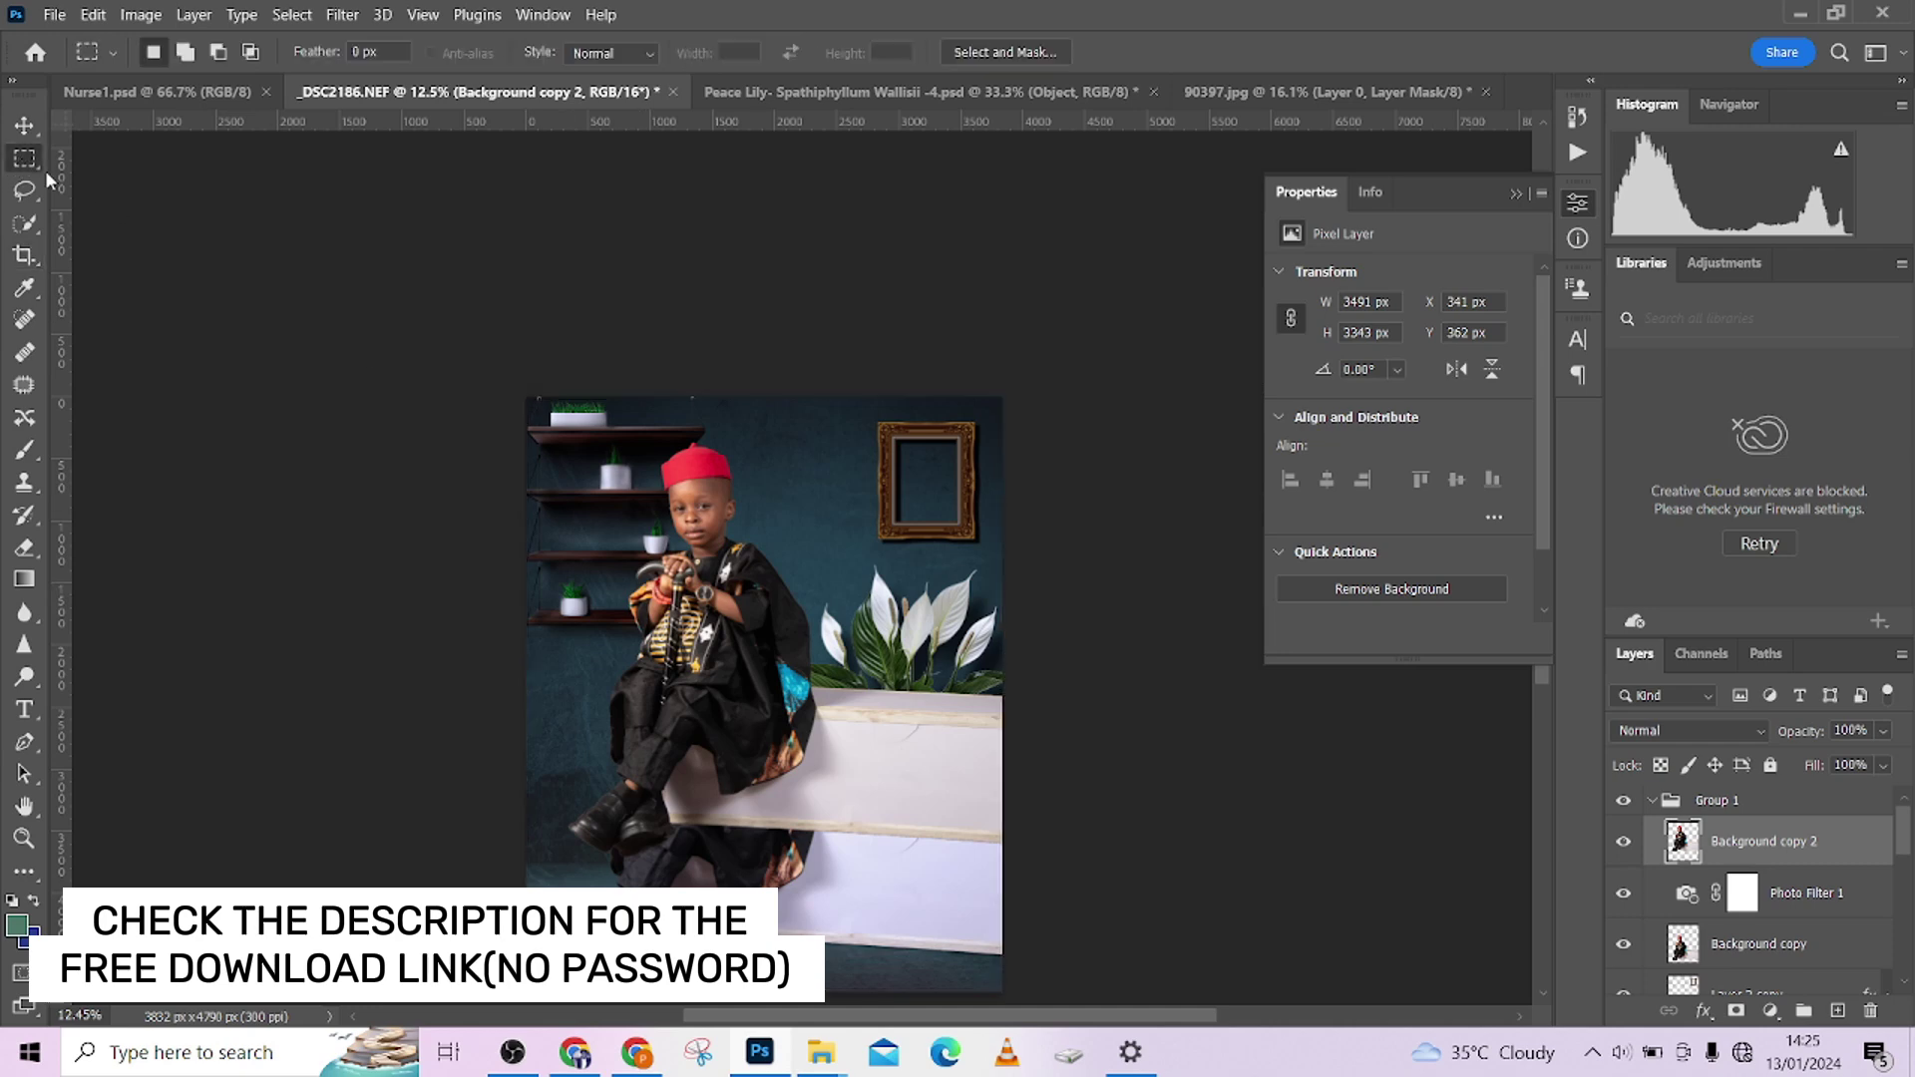
drag(617, 435, 796, 636)
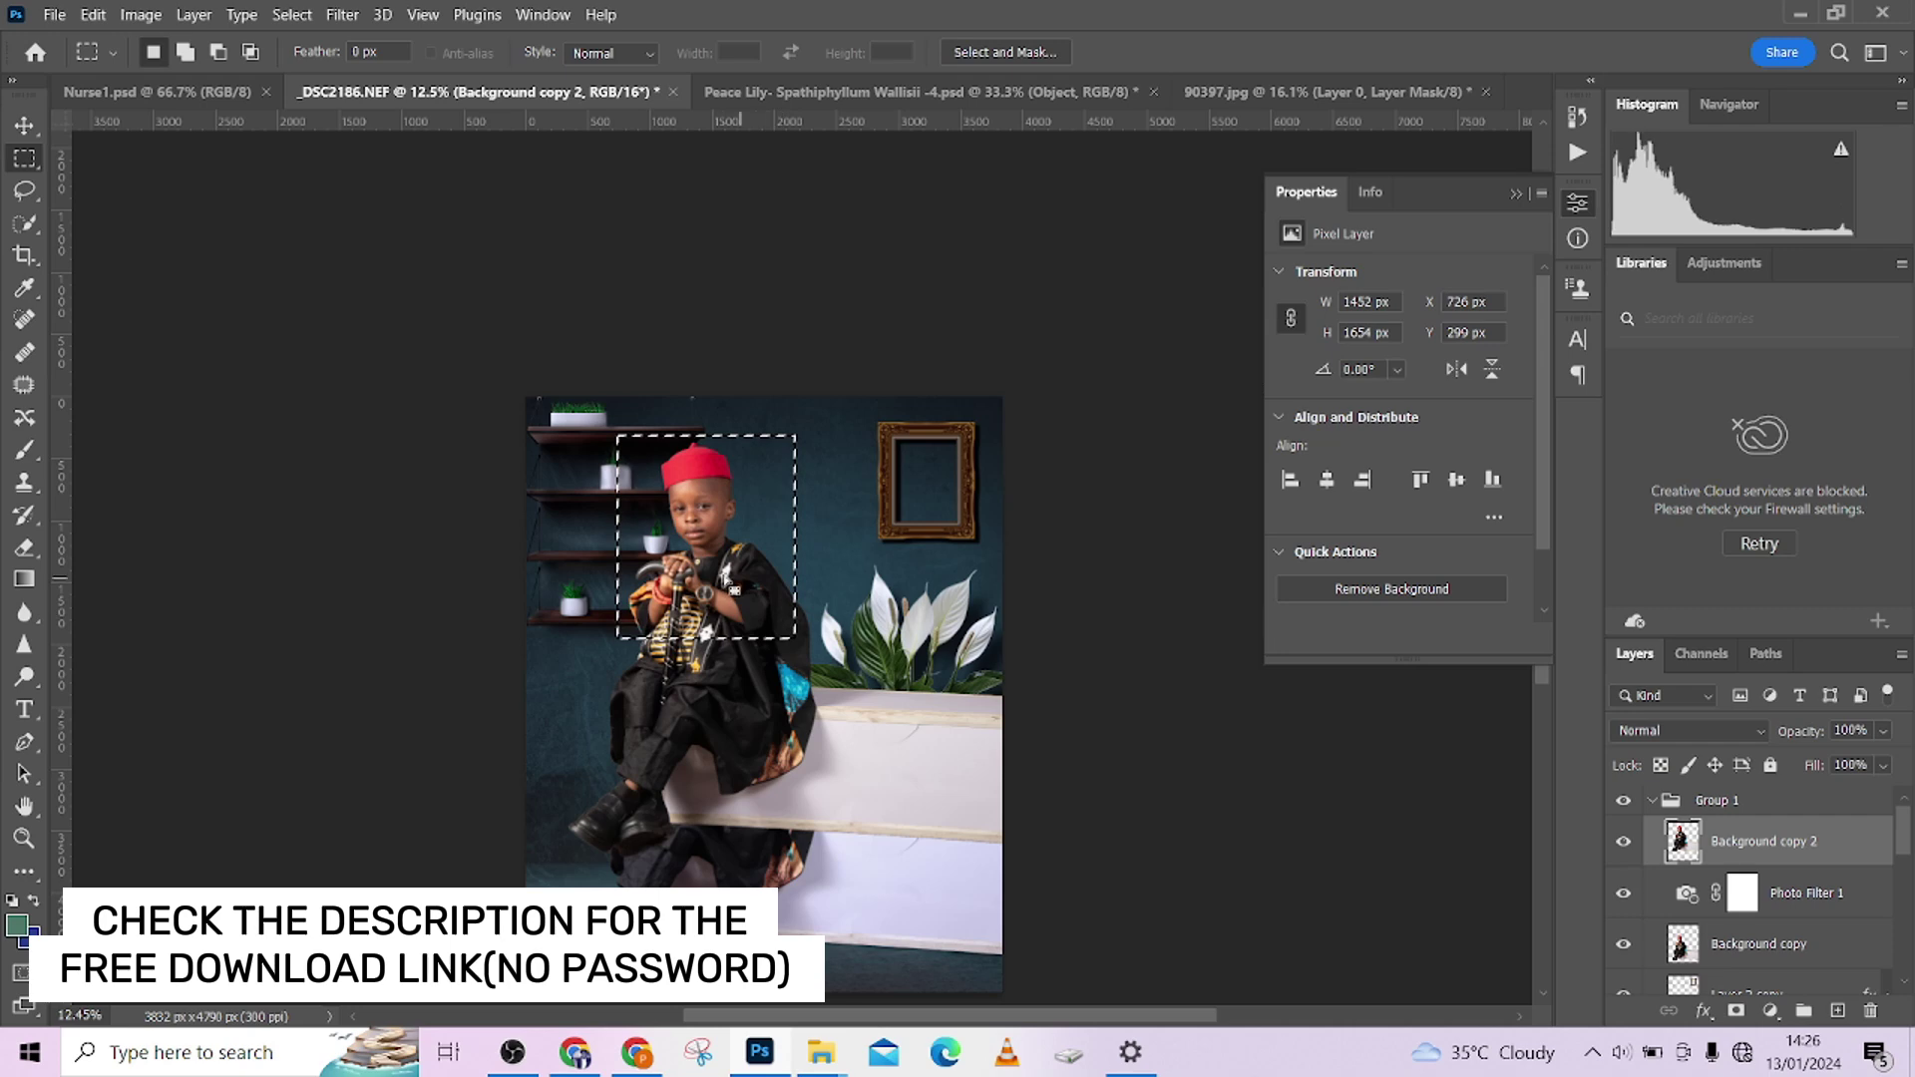
right_click(726, 570)
click(813, 290)
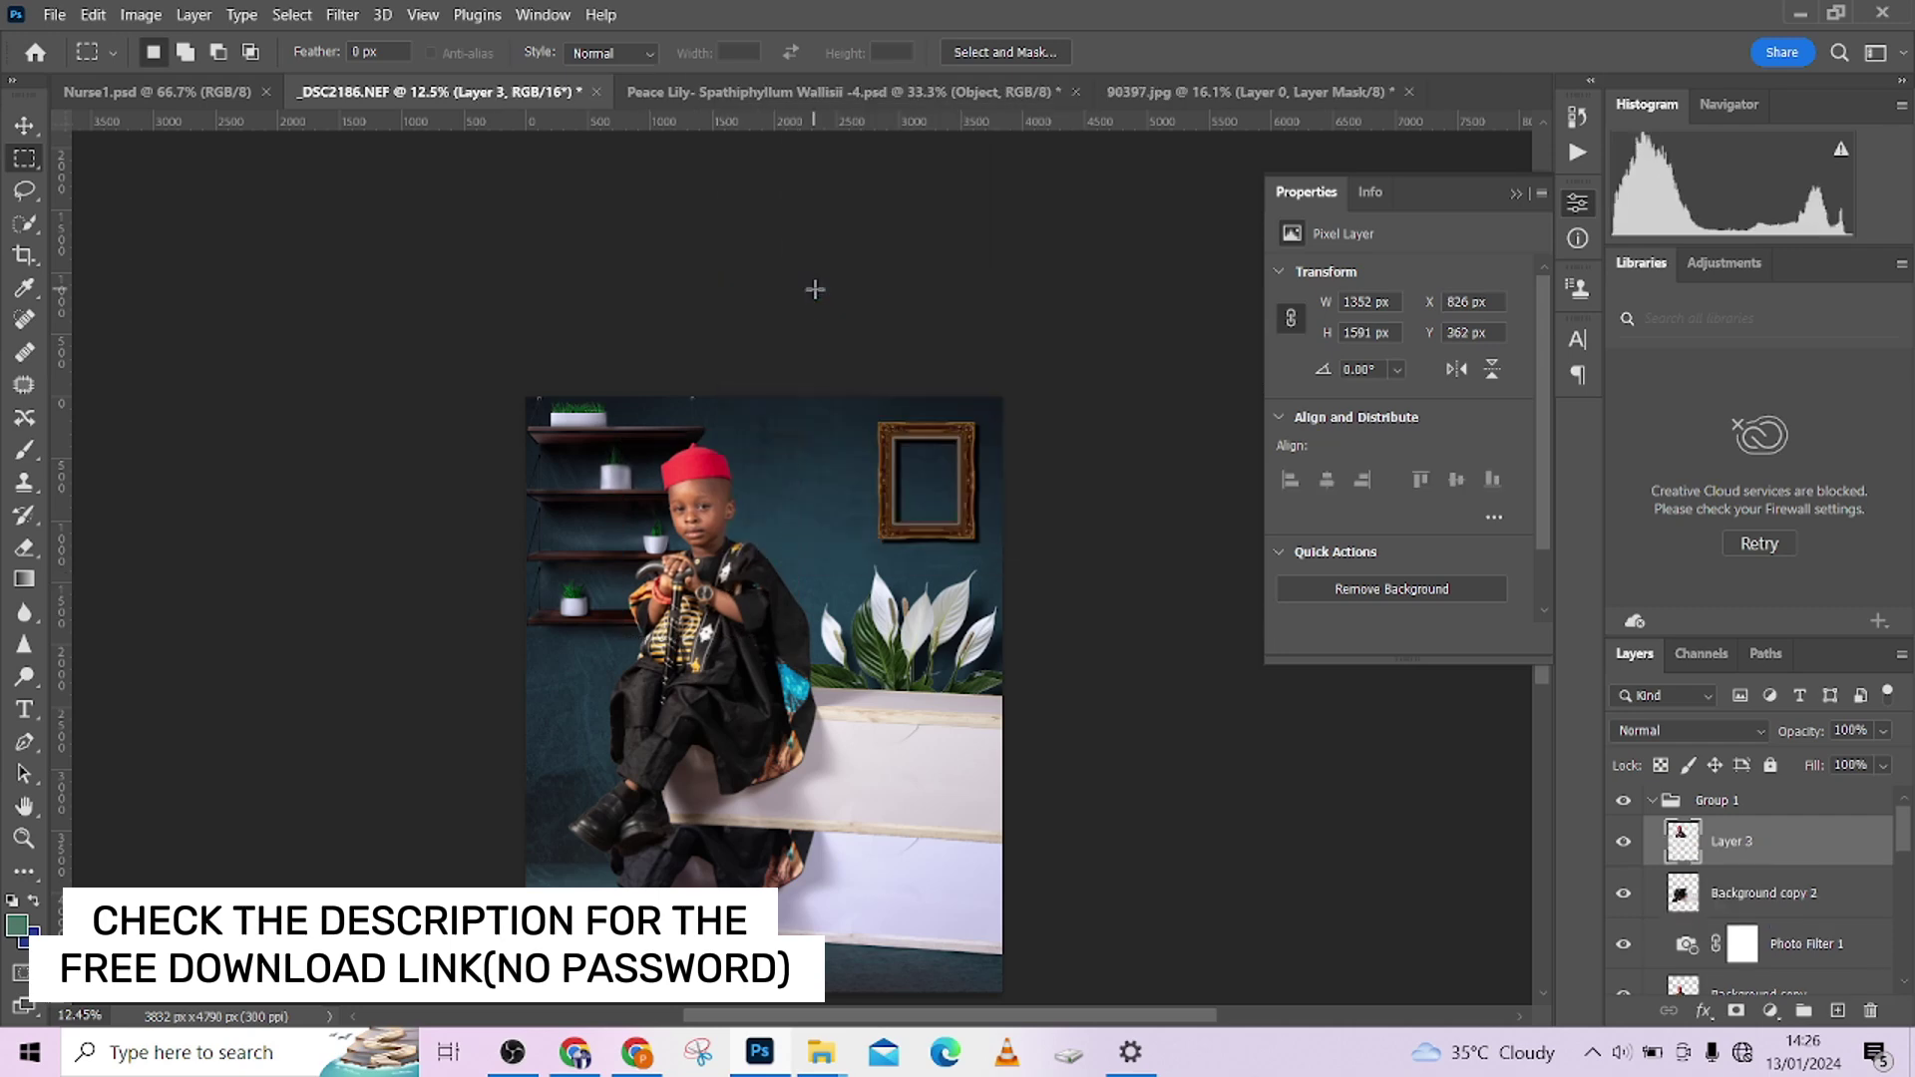
Delete the remainder of Background copy 2 and move the cut head-and-torso layer over the gold frame.
key(v)
drag(831, 527, 933, 492)
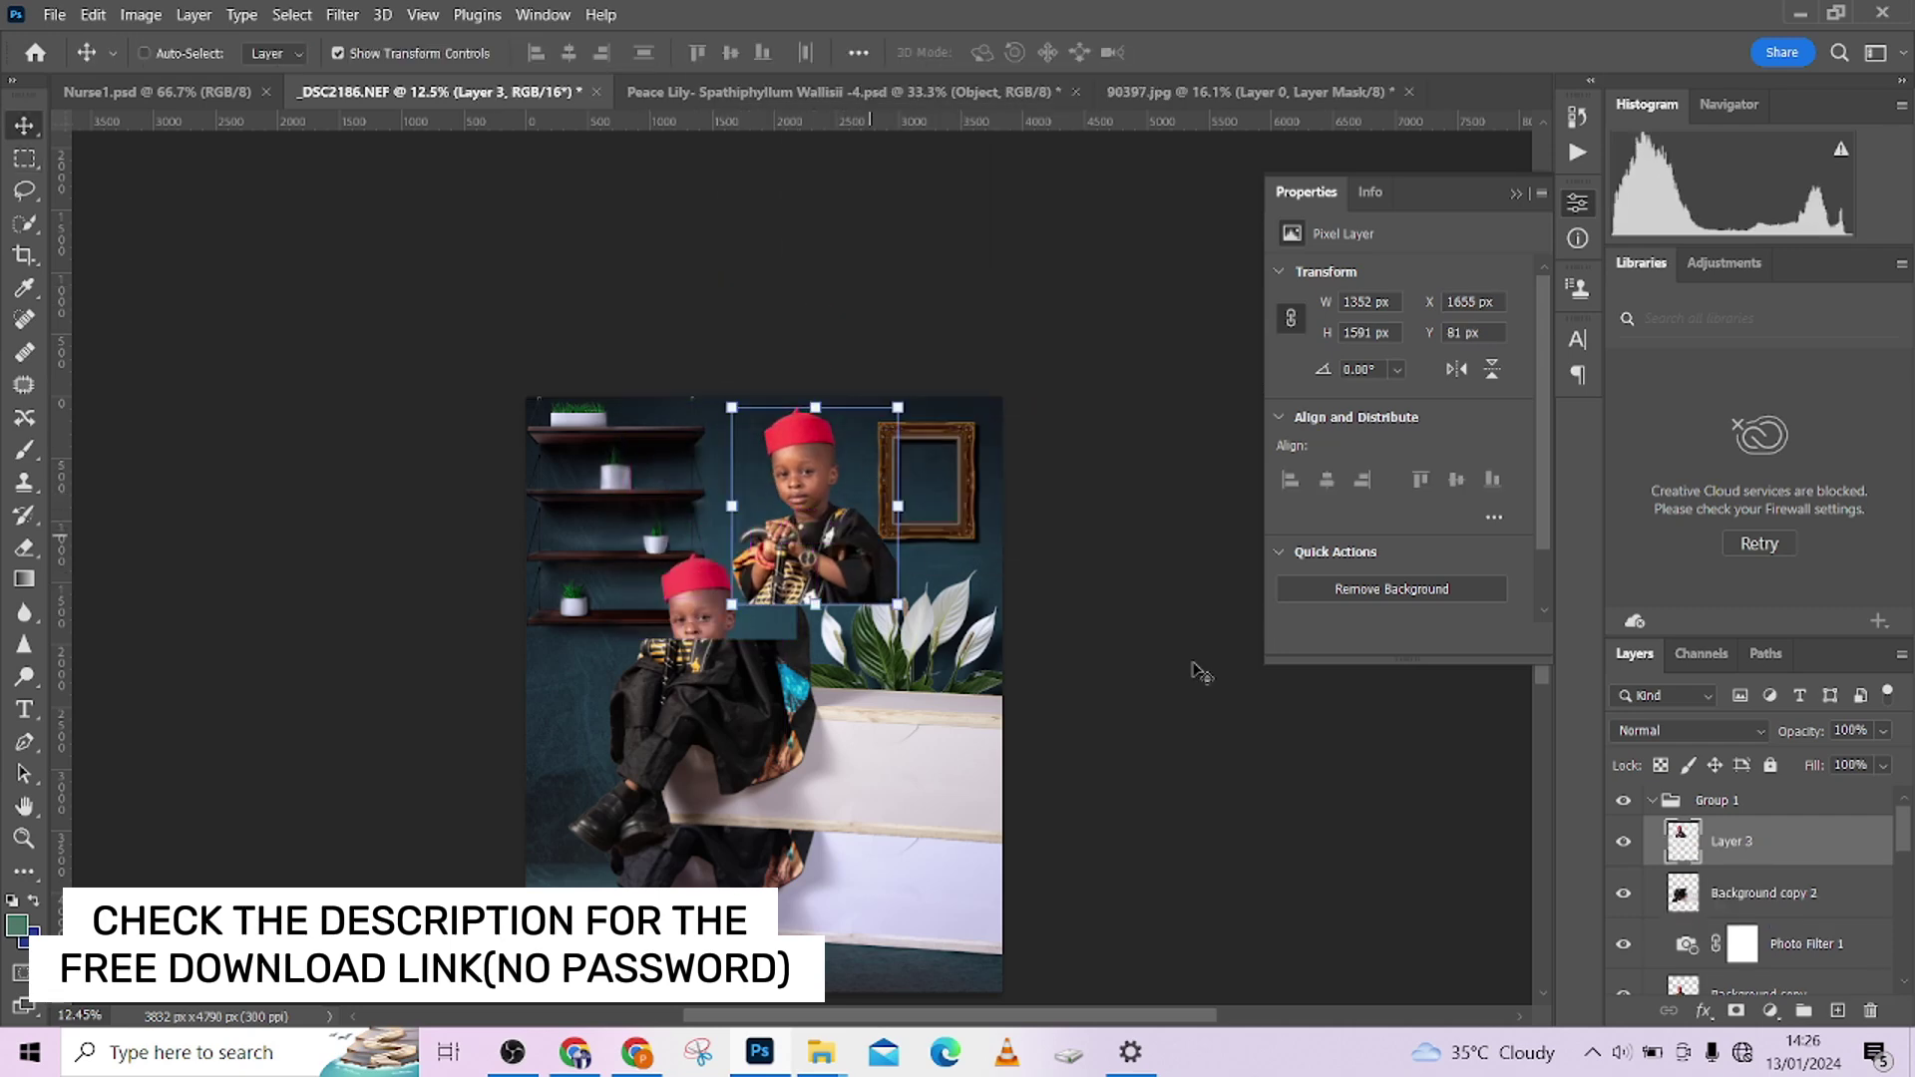
drag(1853, 895, 1875, 1010)
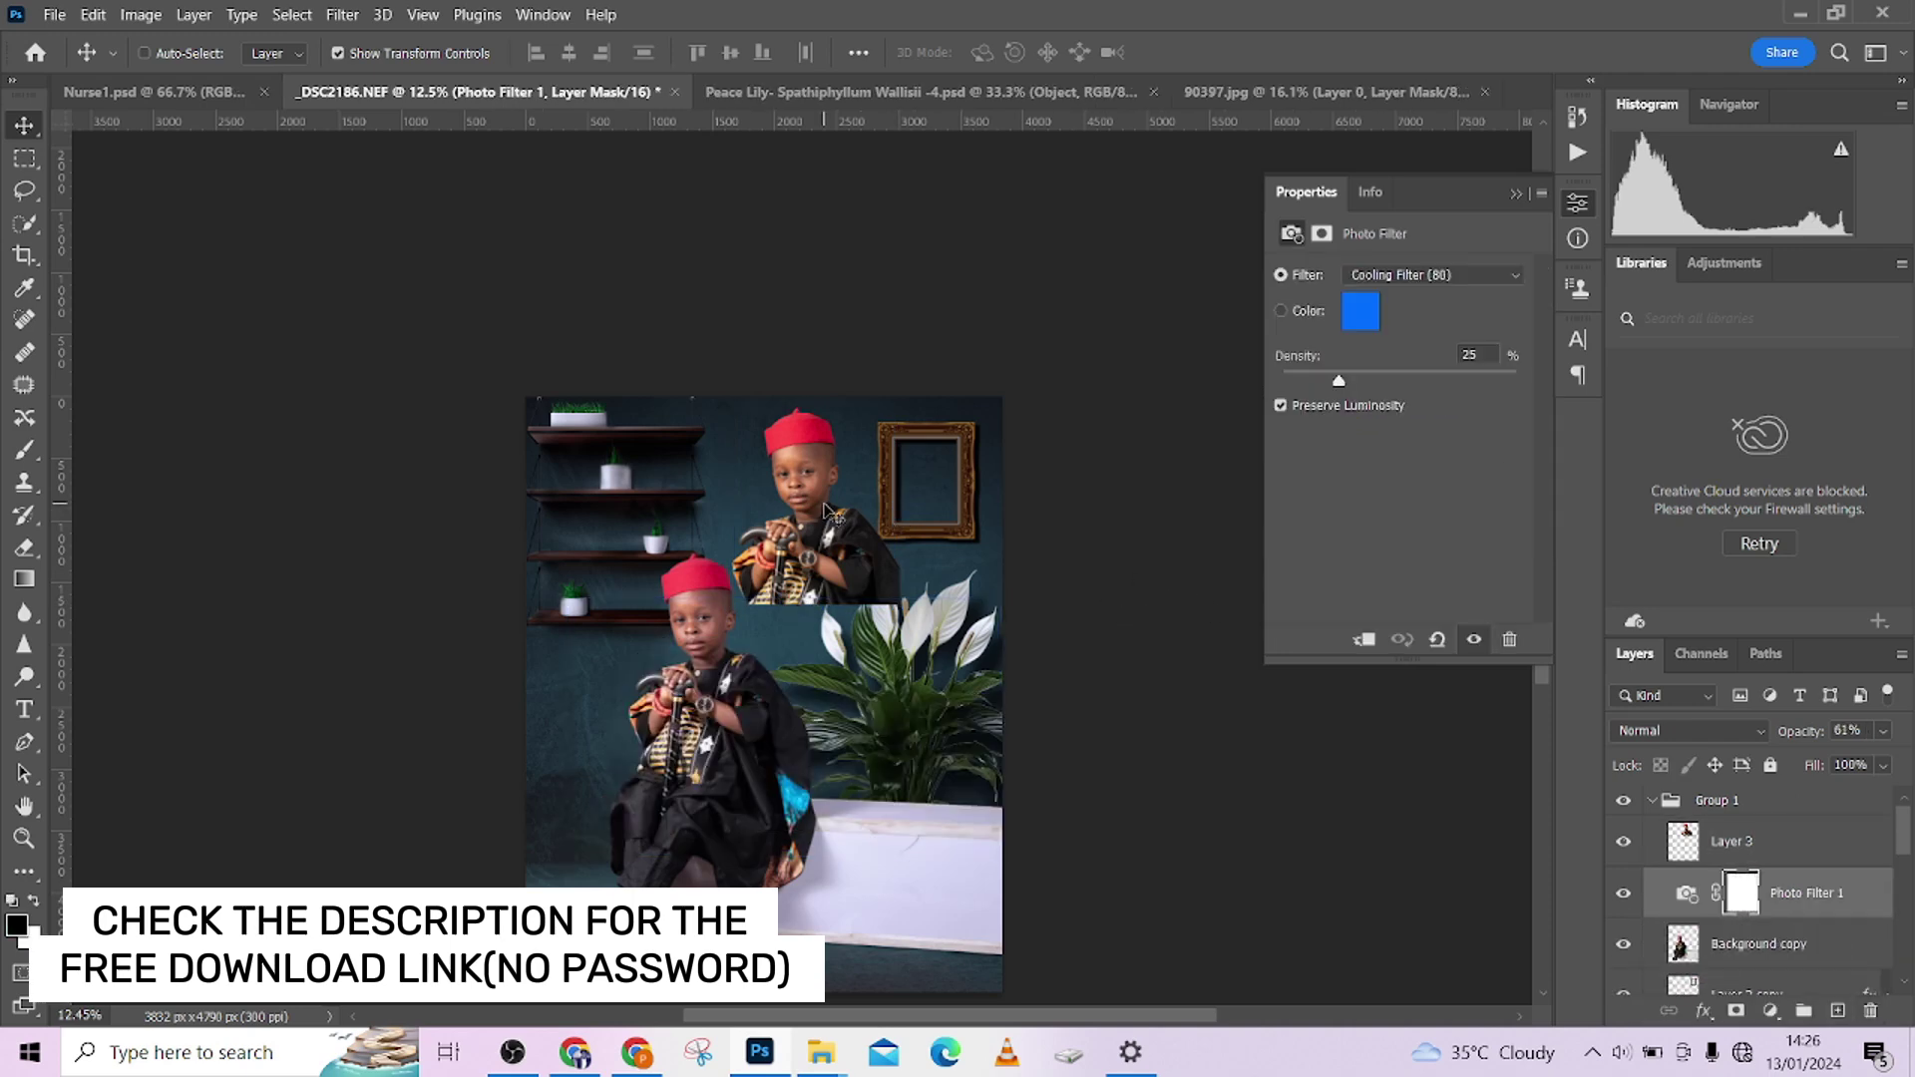
click(1783, 841)
drag(833, 550, 947, 531)
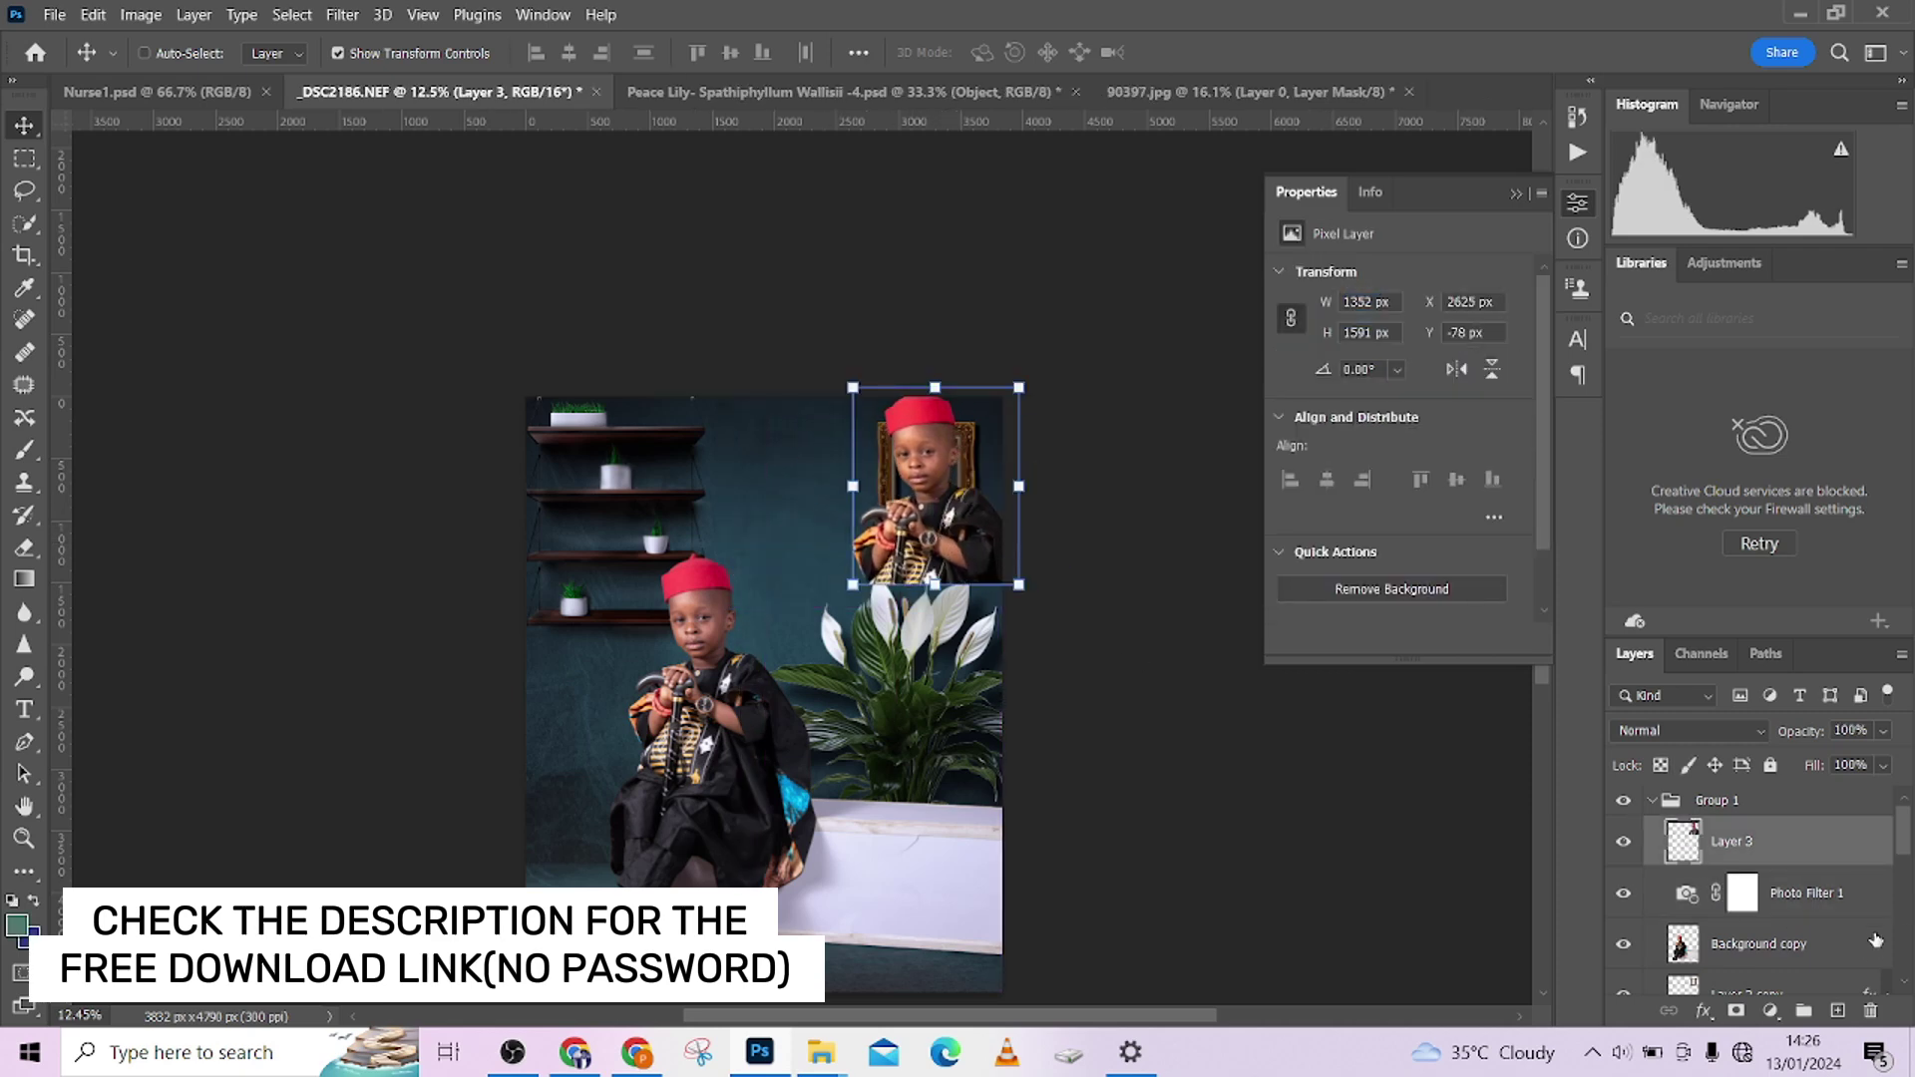
Reorder Layer 3 so the head-and-torso portrait sits directly below the gold frame's Layer 2 and above Group 3.
mouse_move(1904, 843)
mouse_down()
mouse_move(1907, 859)
mouse_move(1909, 838)
mouse_up()
key(ctrl+bracketleft)
key(ctrl+bracketleft)
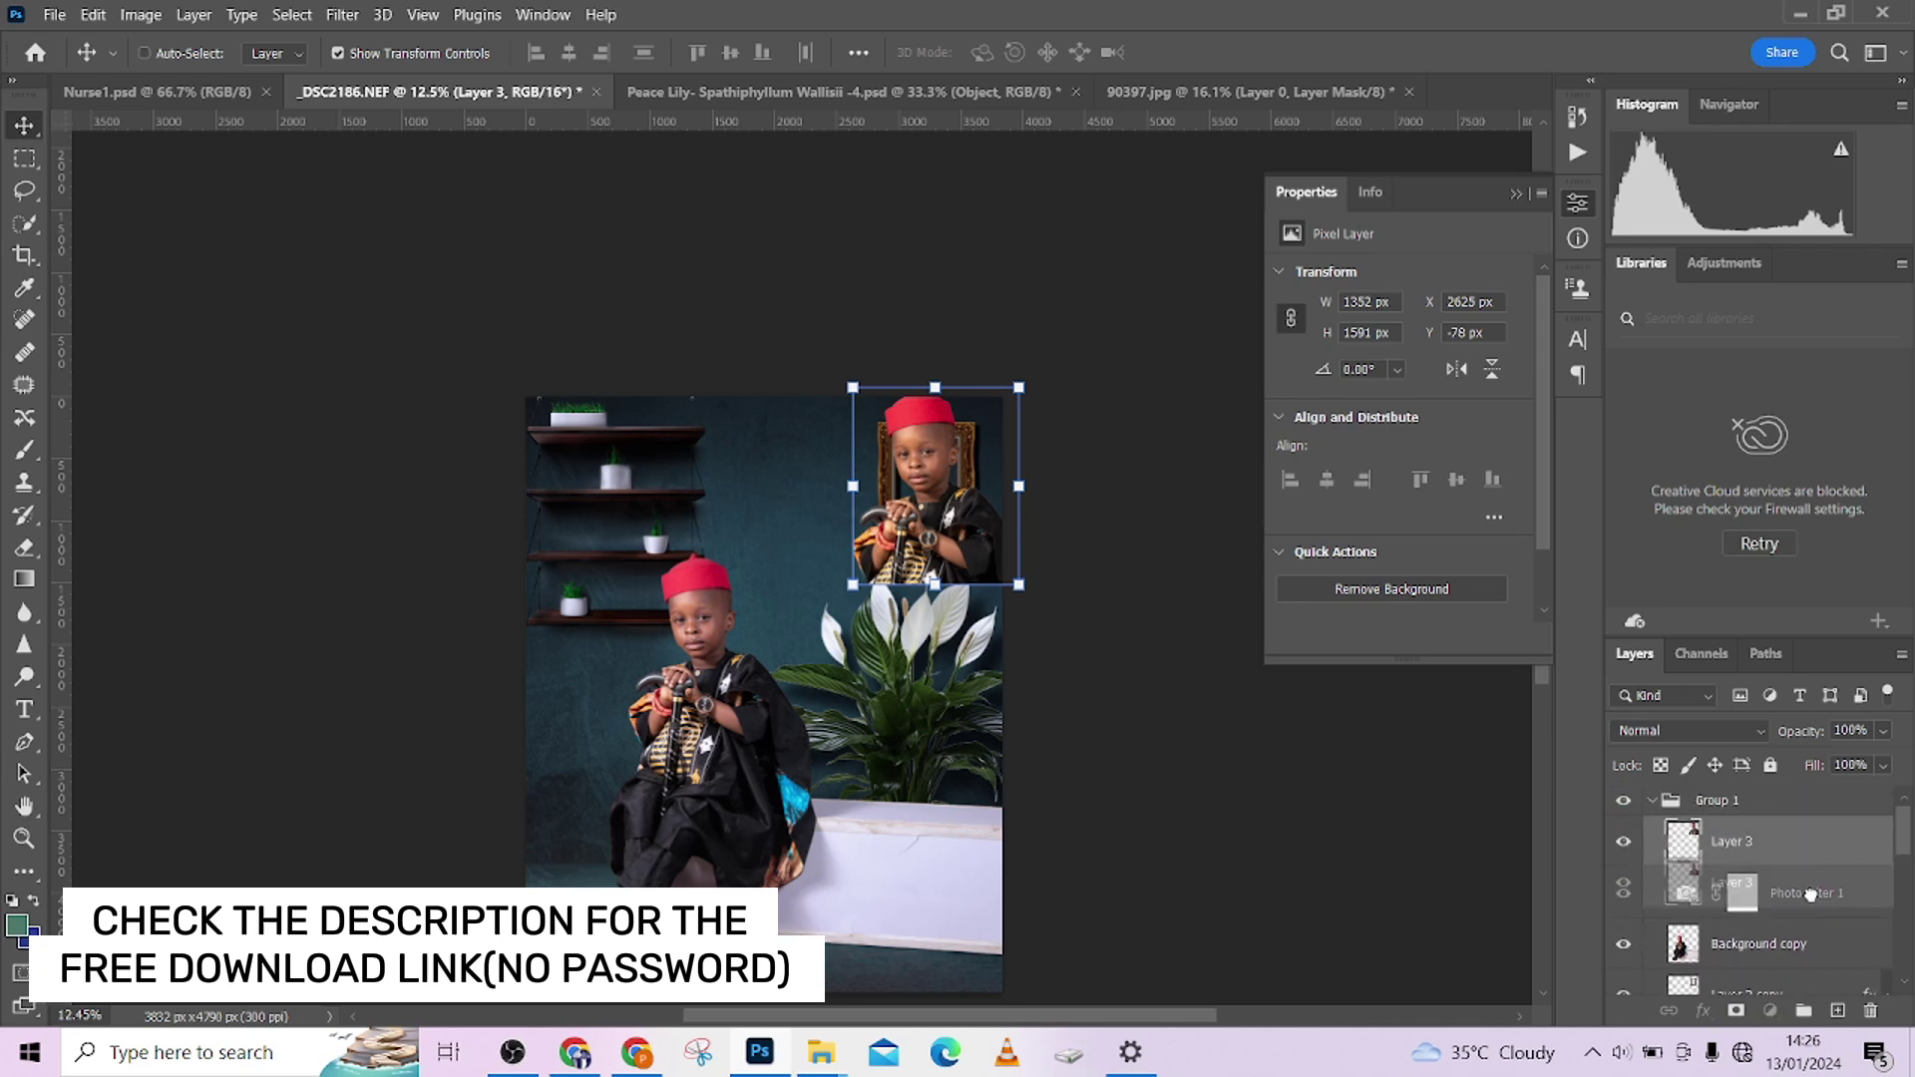
drag(1903, 856, 1828, 957)
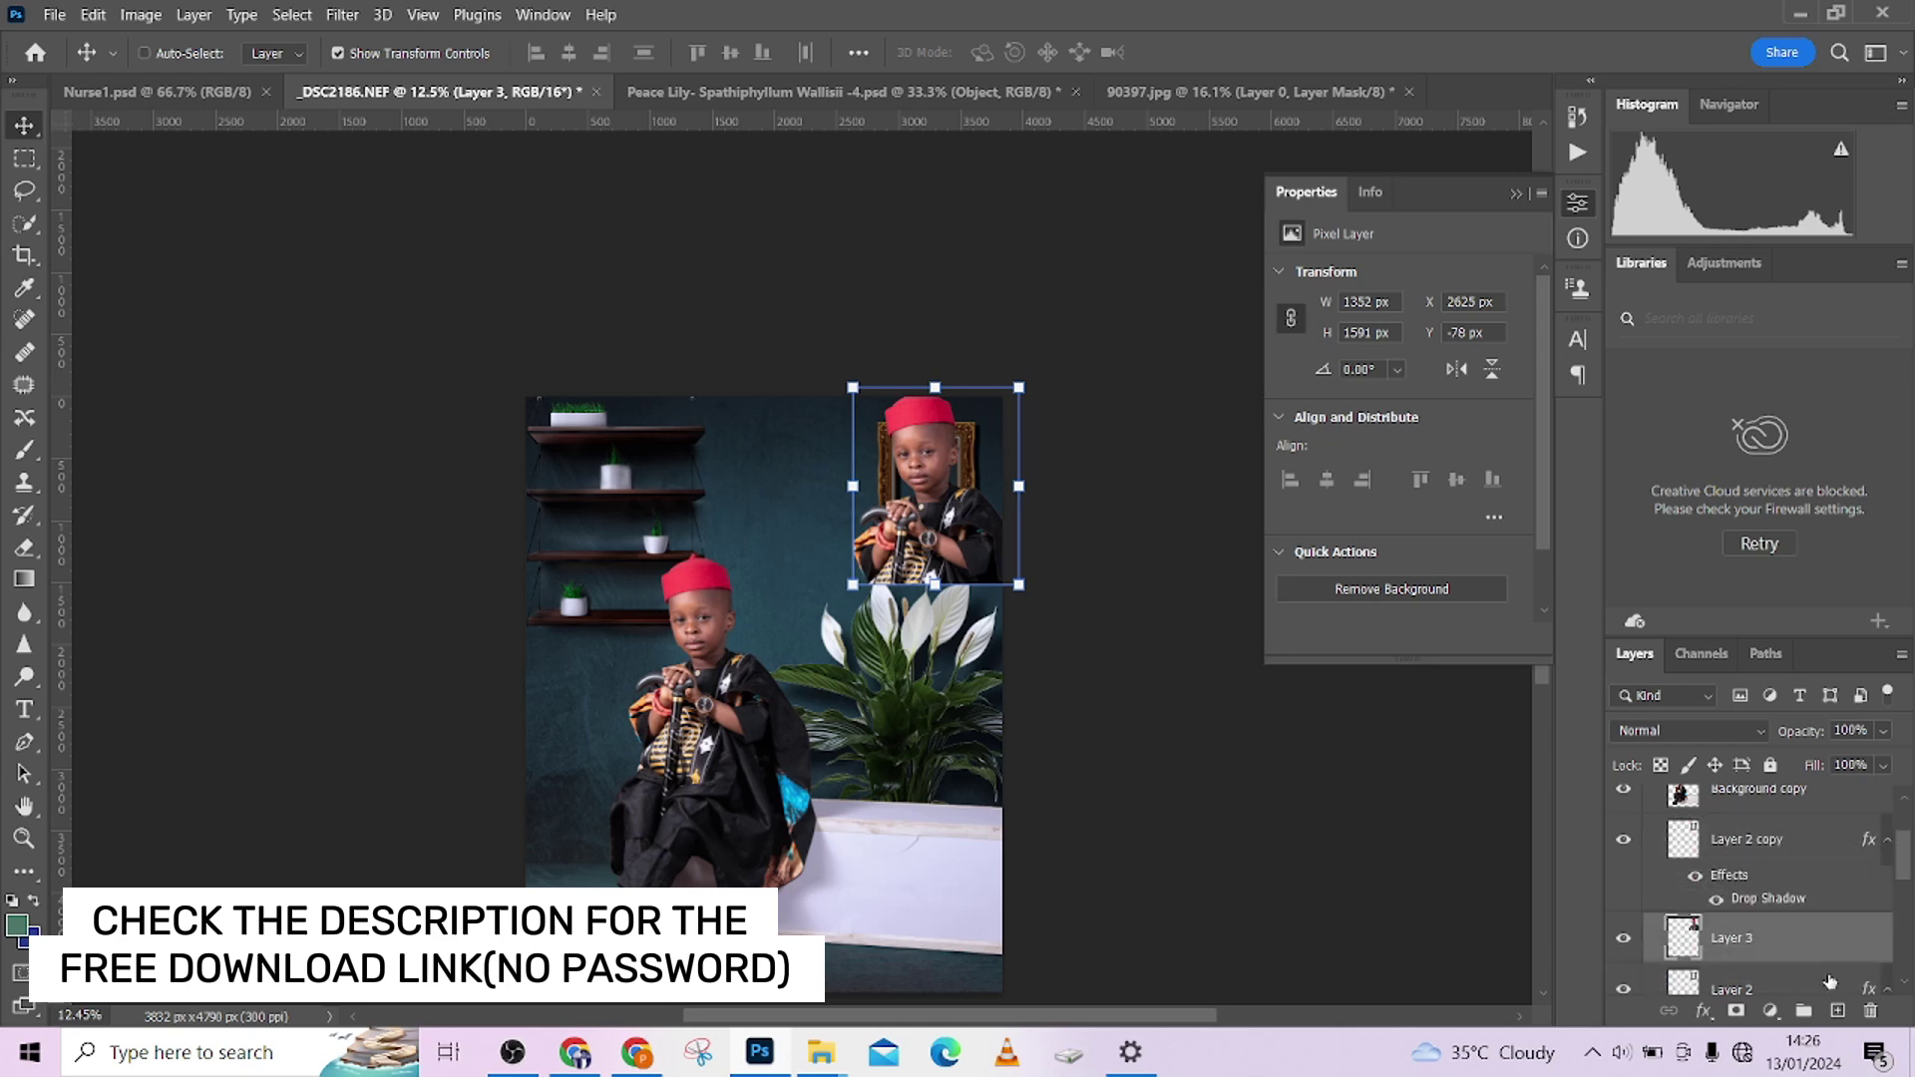
scroll(1817, 824, up, 1)
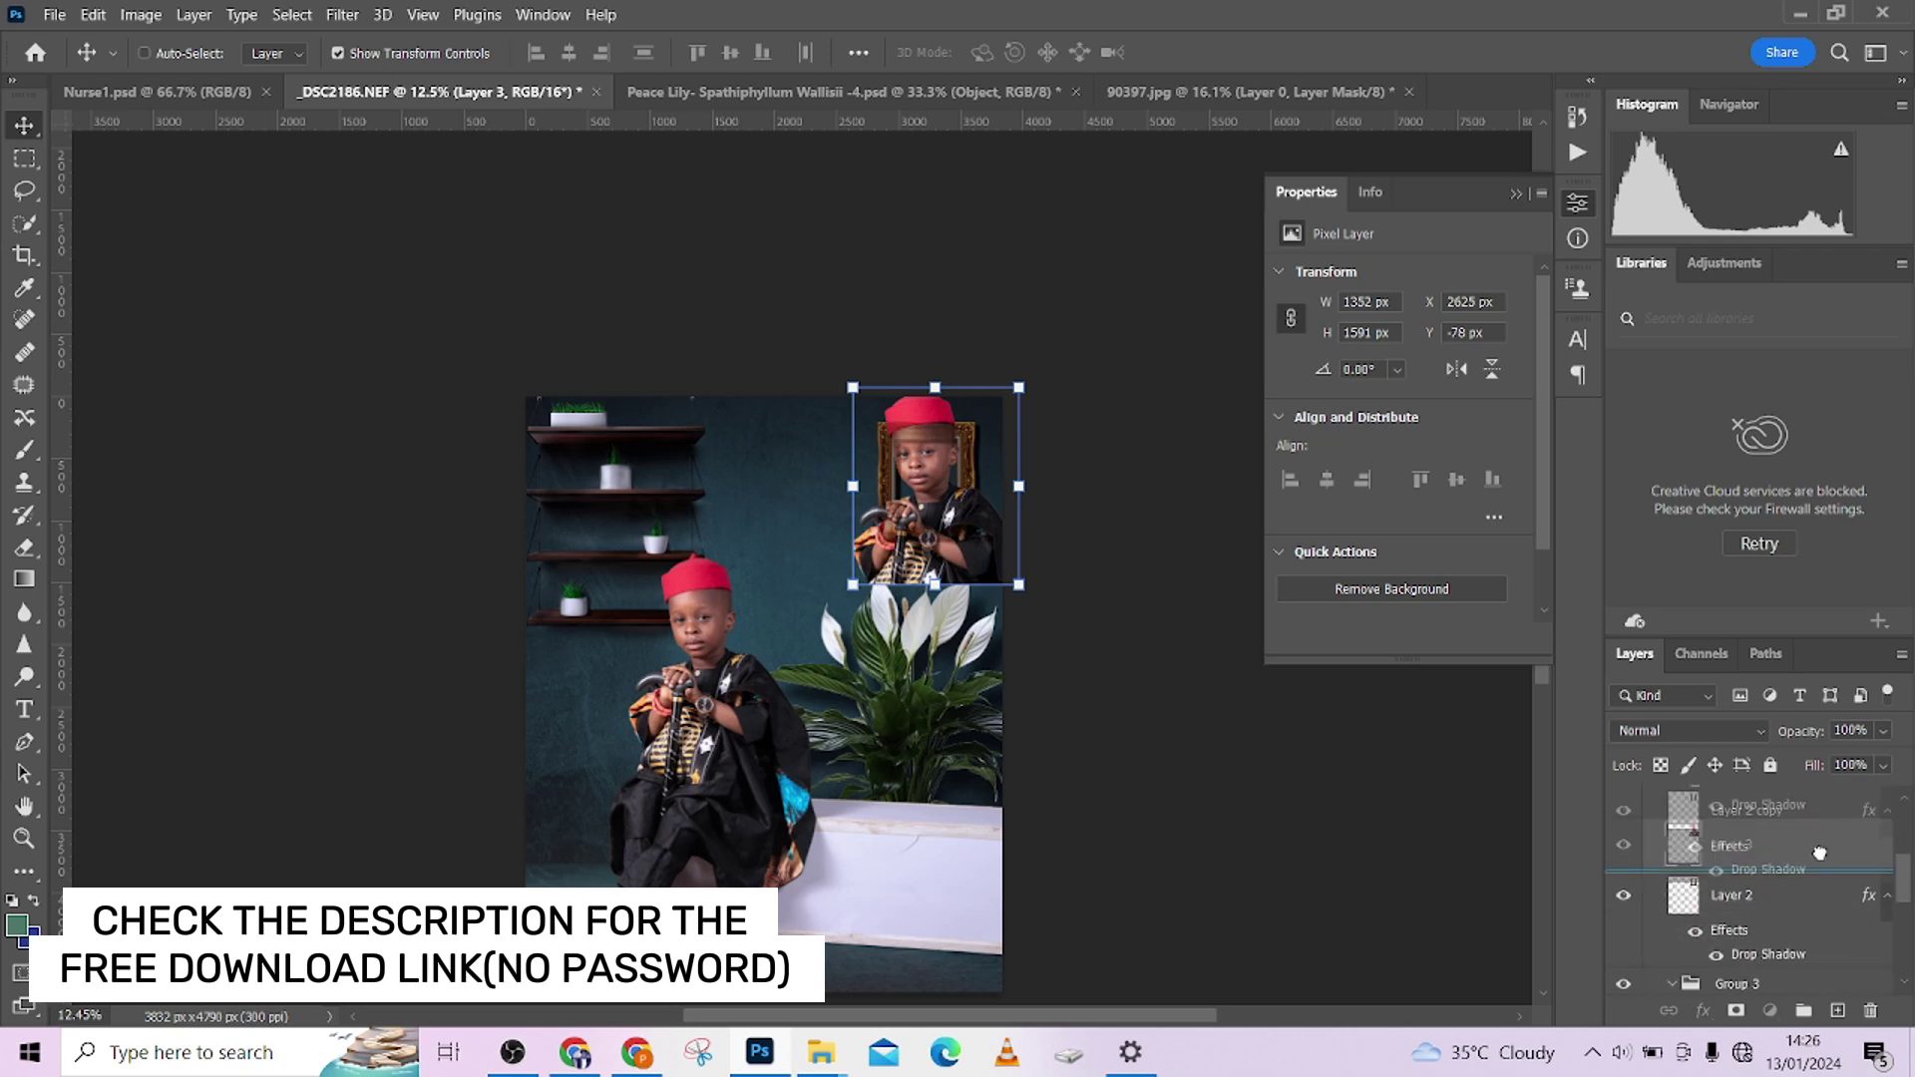
click(1807, 844)
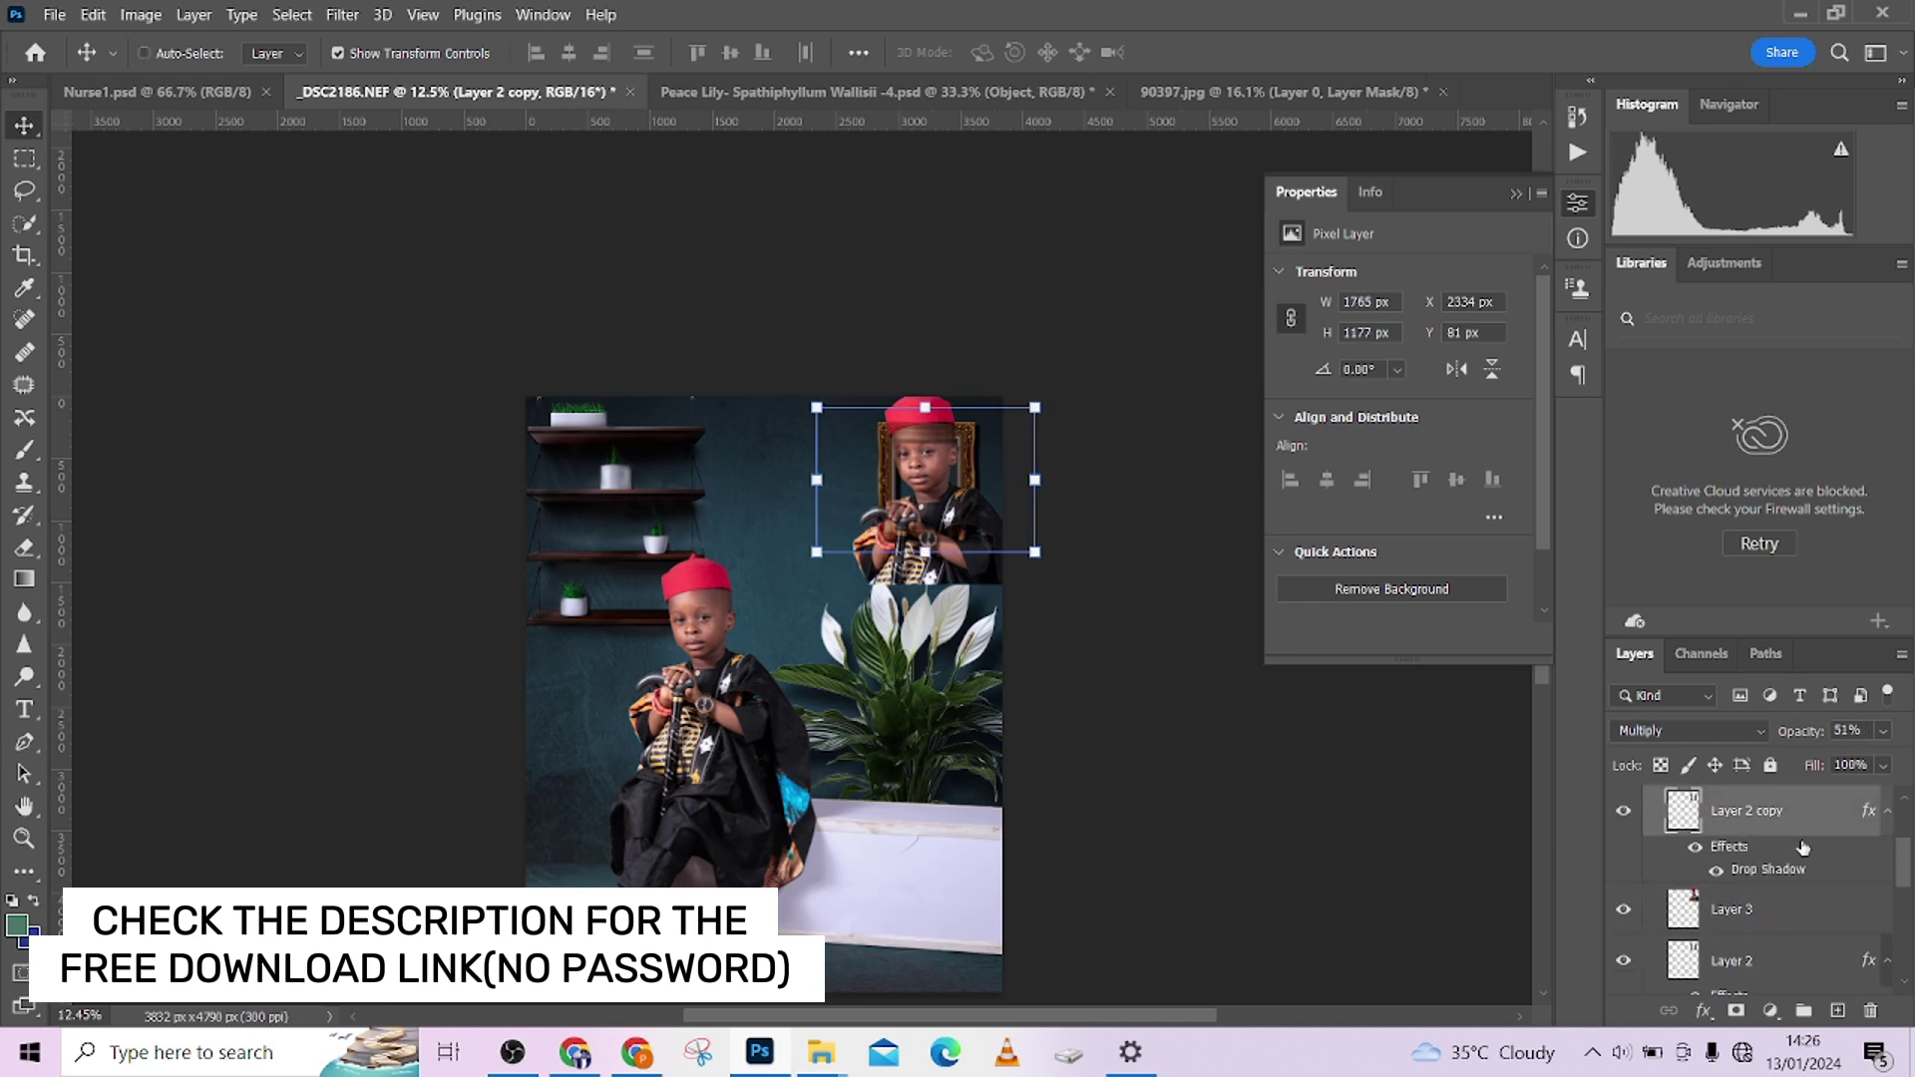
drag(1787, 912, 1817, 963)
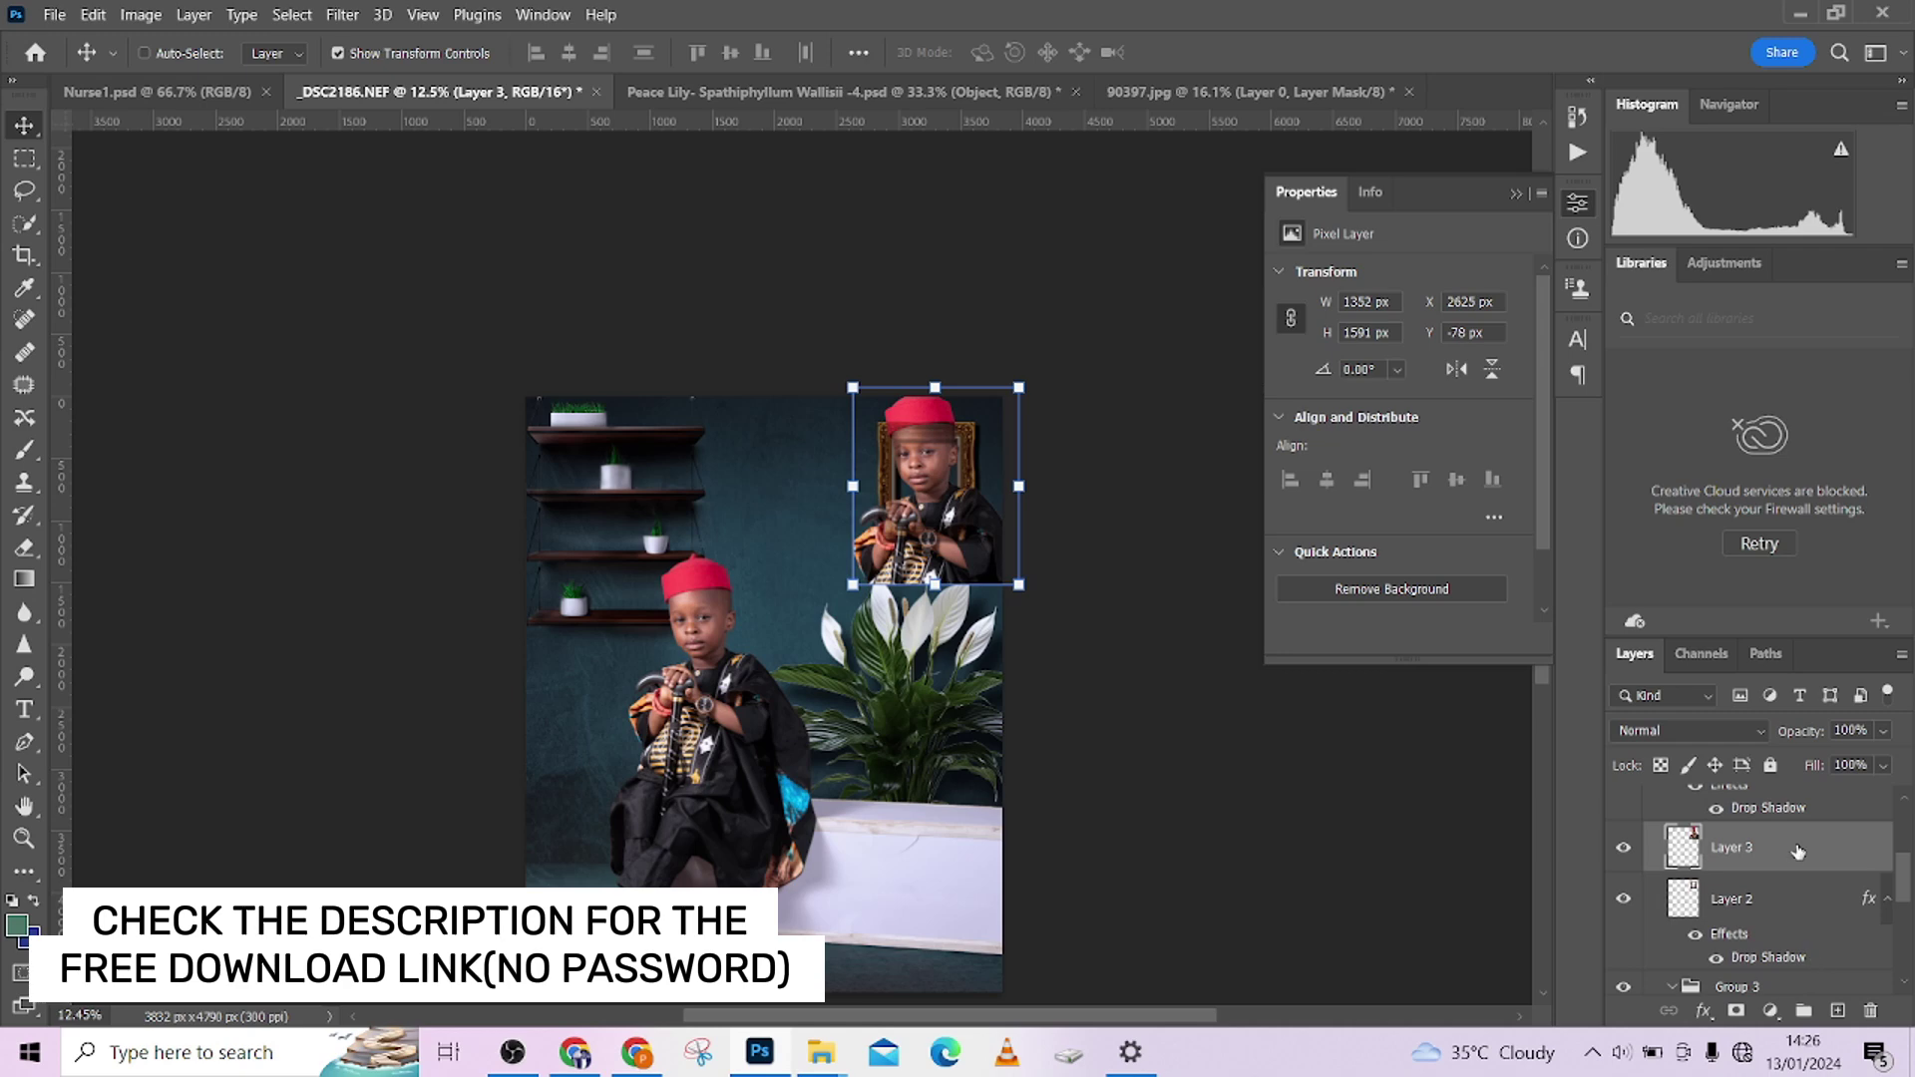
drag(1797, 850, 1813, 965)
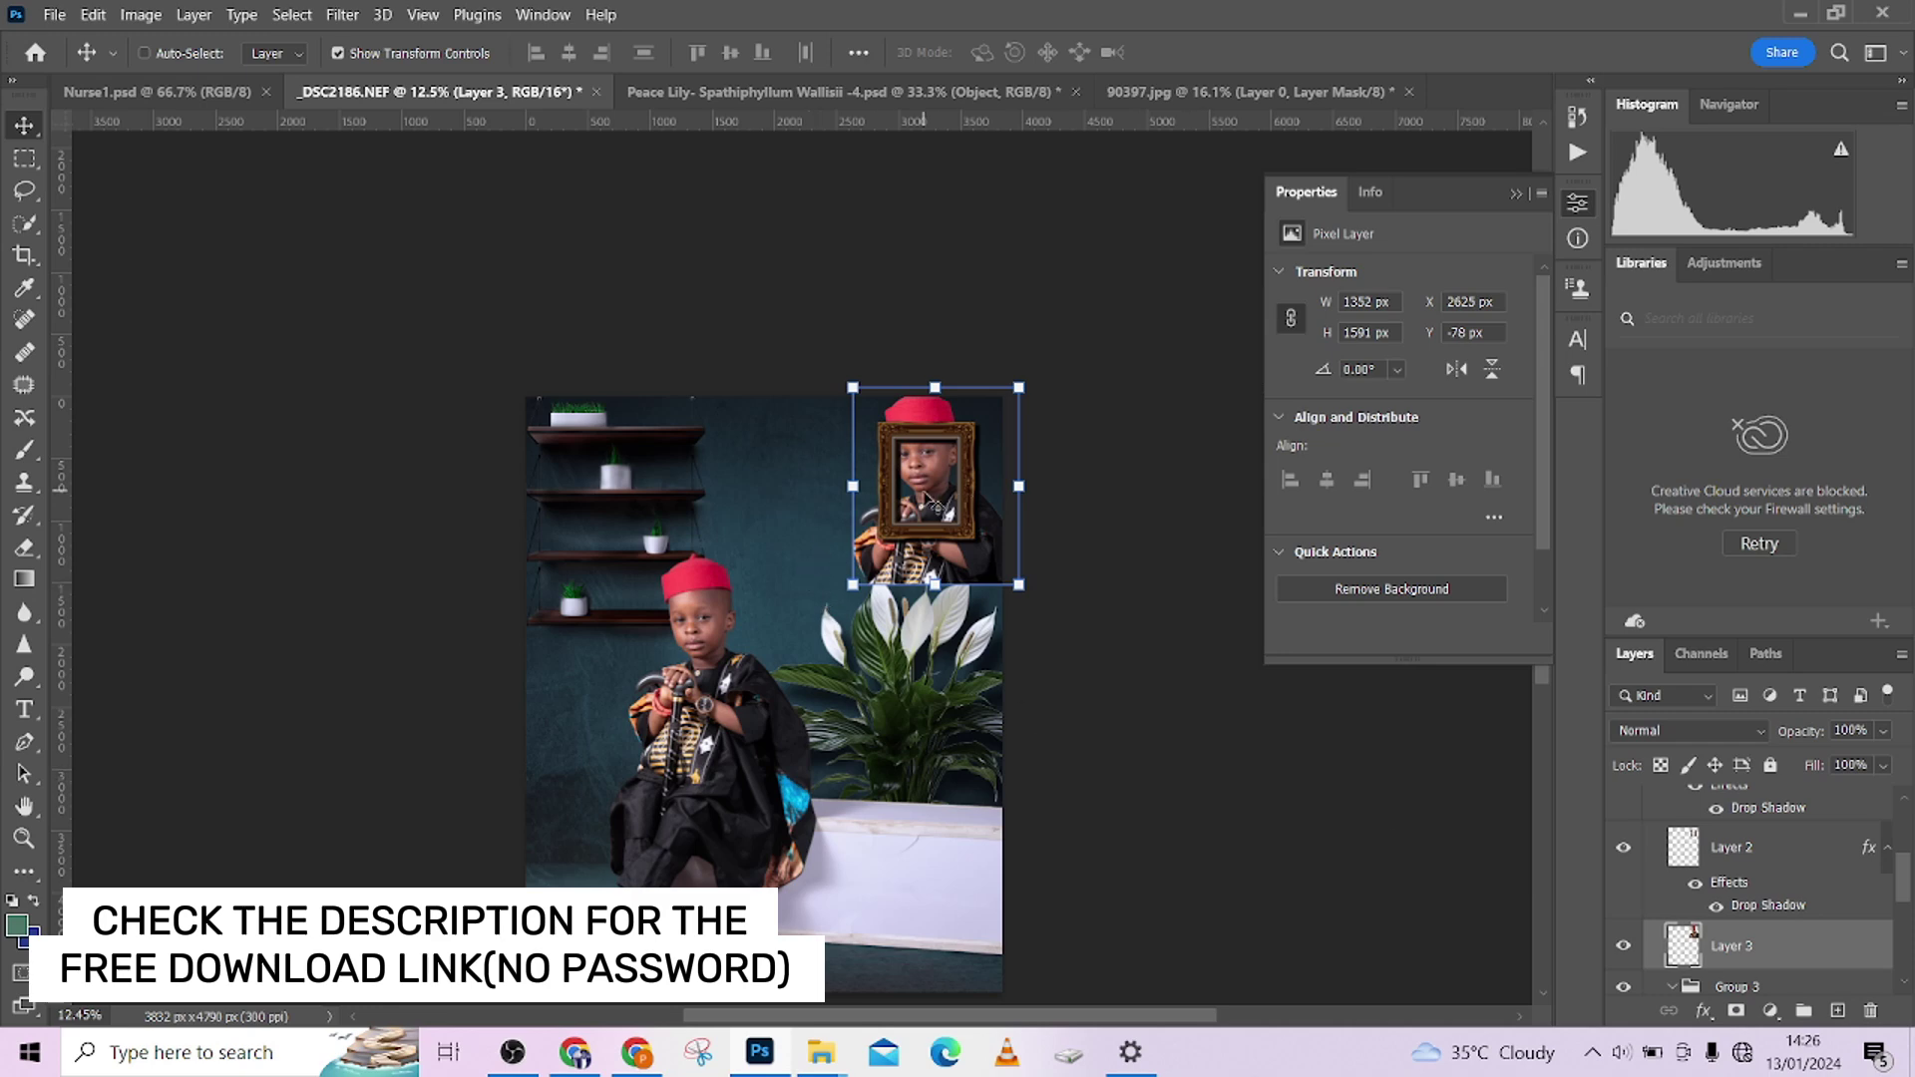
Scale the head-and-torso portrait down to about 665 px high and place it inside the gold frame's opening.
drag(931, 492, 929, 512)
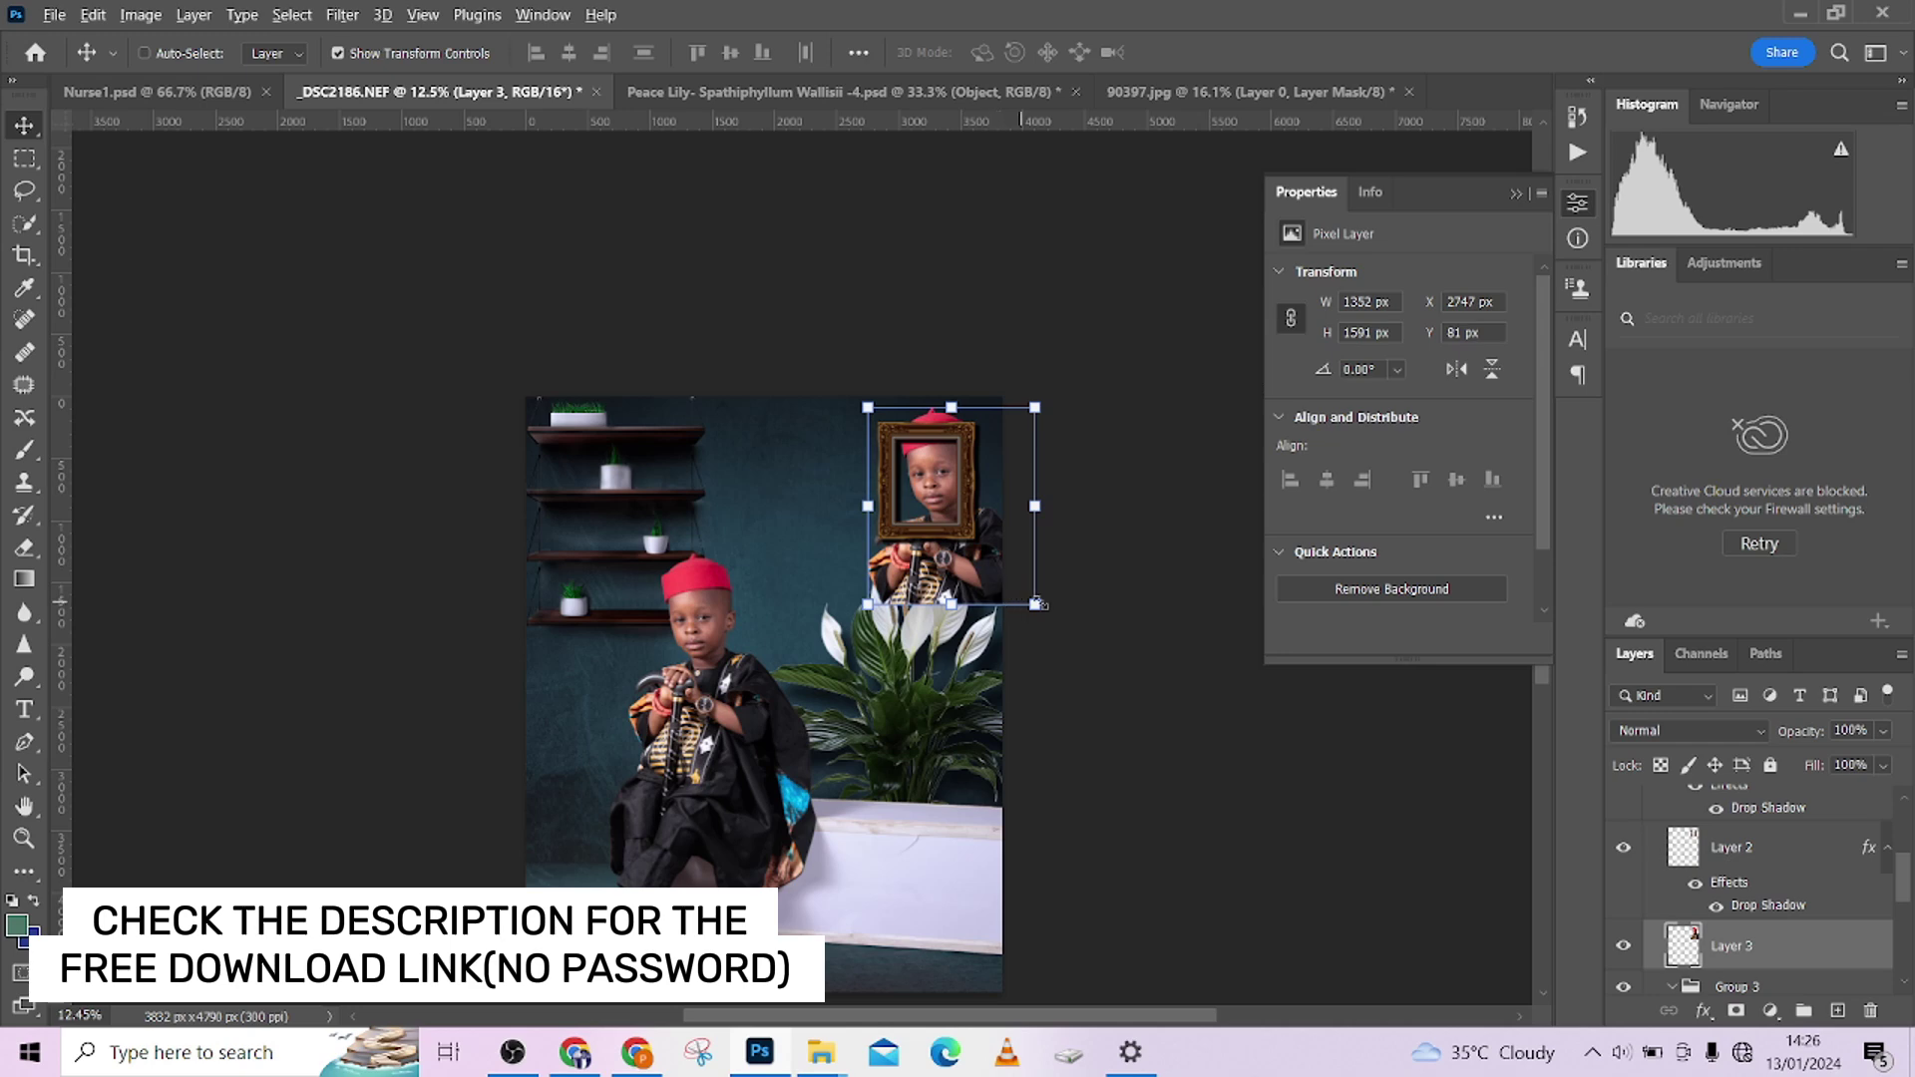
drag(1039, 610, 968, 523)
click(1232, 53)
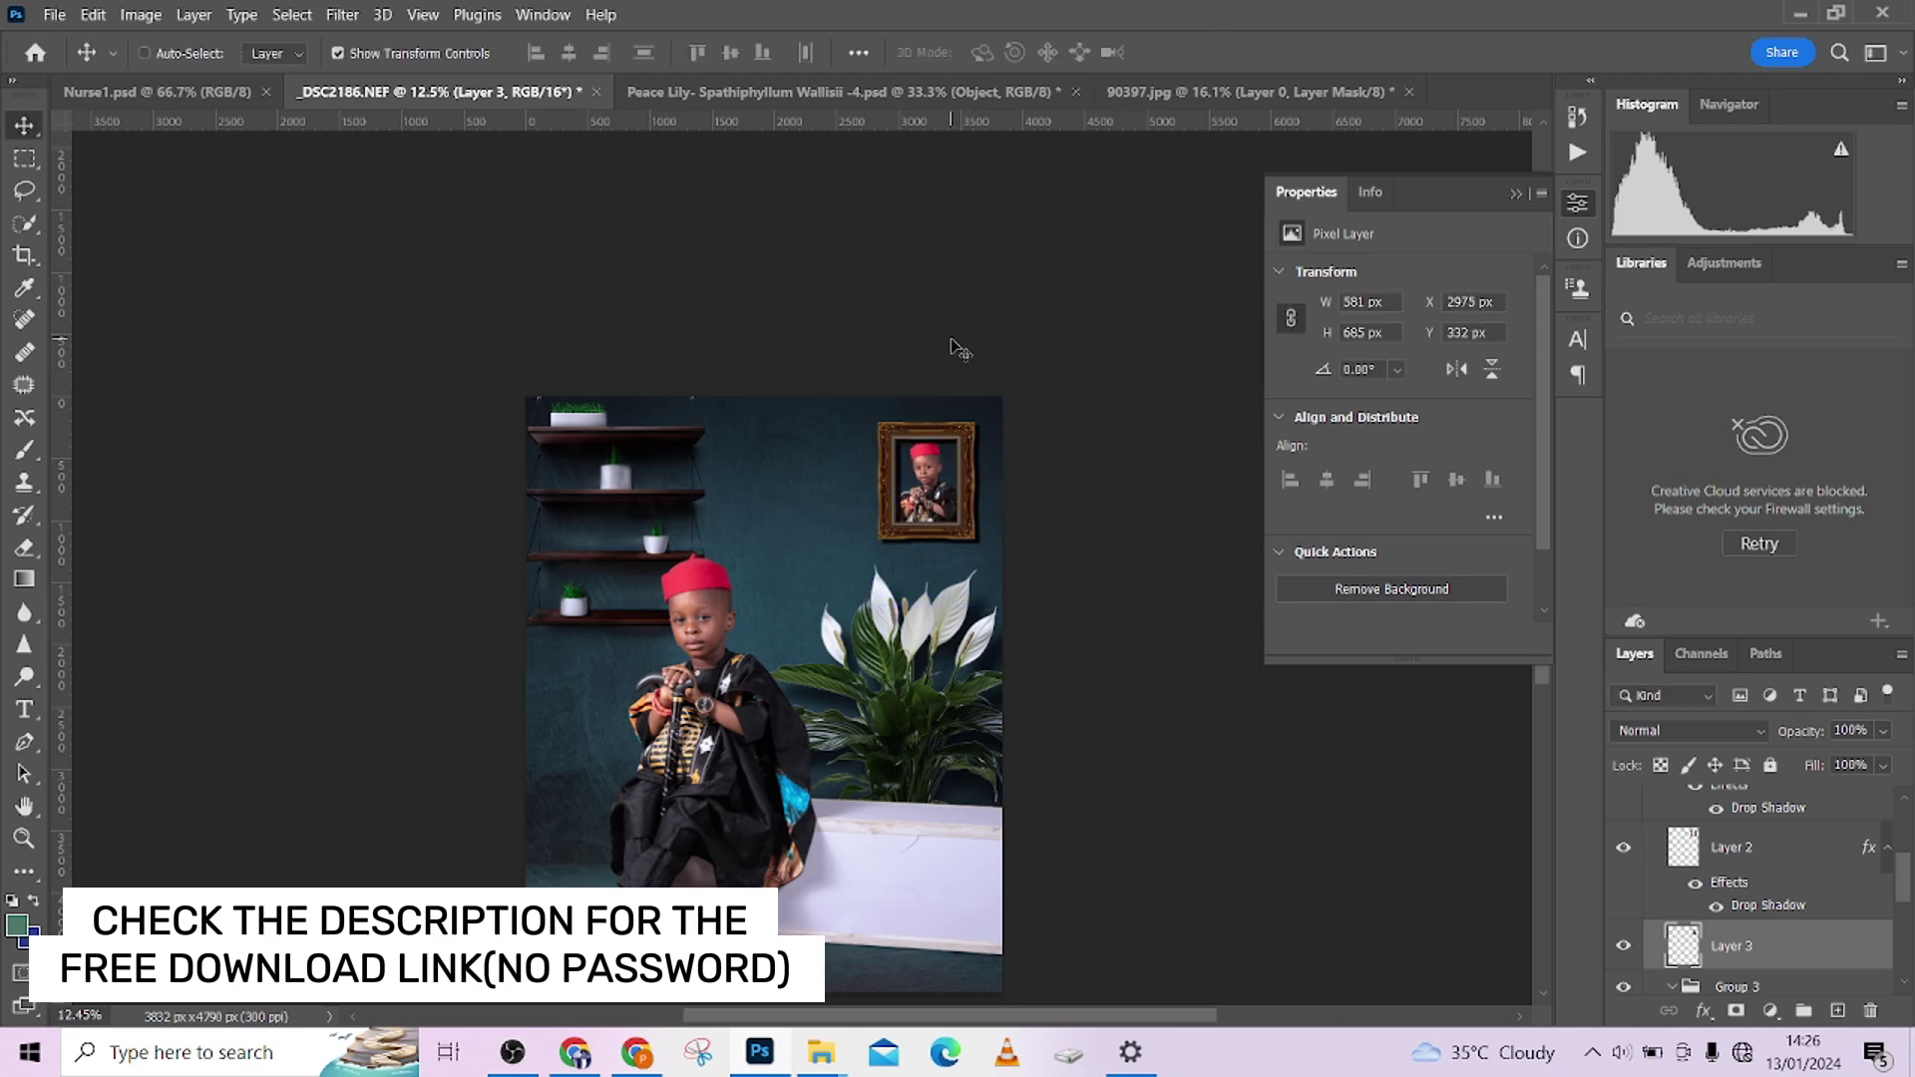
Refine the framed portrait's fit, resizing it to about 561 by 662 px and shifting it slightly lower in the opening.
scroll(928, 482, up, 5)
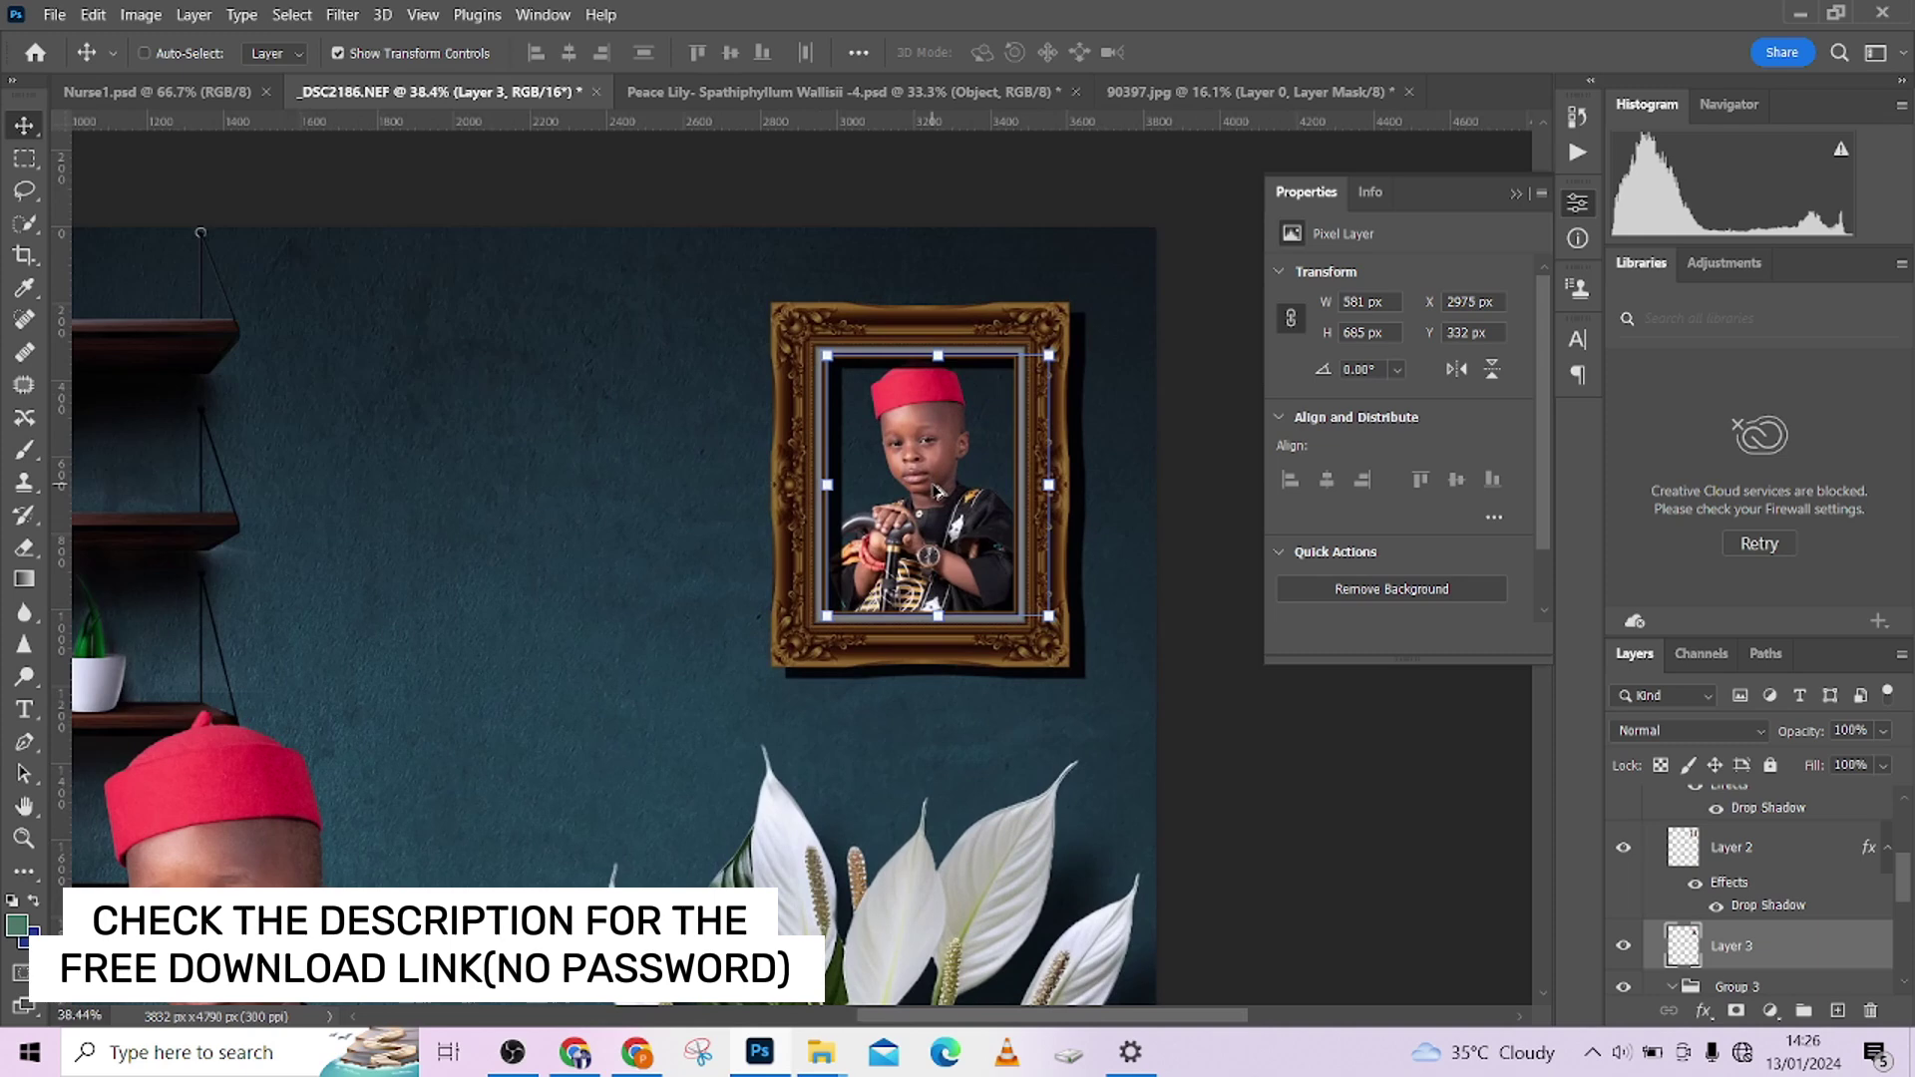
drag(939, 515, 945, 520)
drag(1060, 344, 1039, 365)
drag(925, 465, 923, 488)
drag(837, 391, 828, 381)
drag(946, 462, 936, 451)
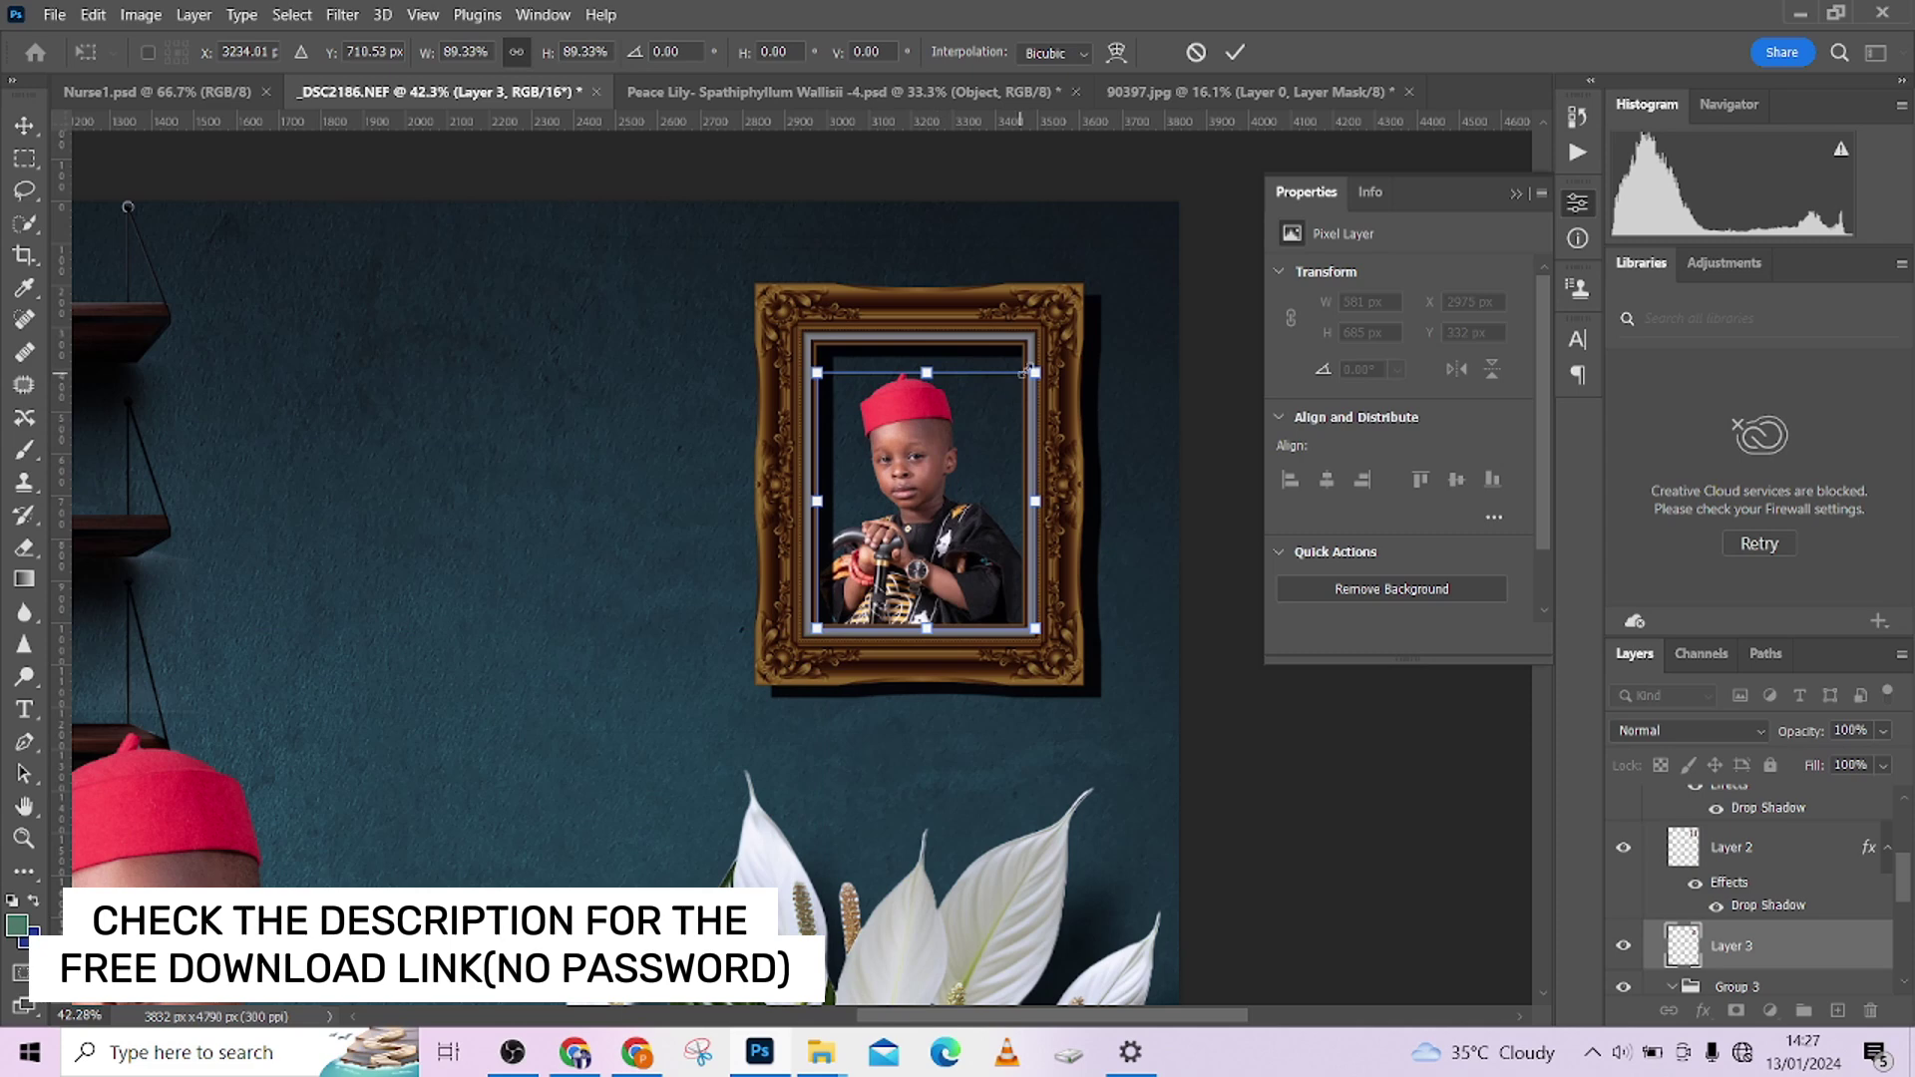
drag(1037, 371, 1053, 356)
drag(973, 468, 982, 473)
click(1235, 51)
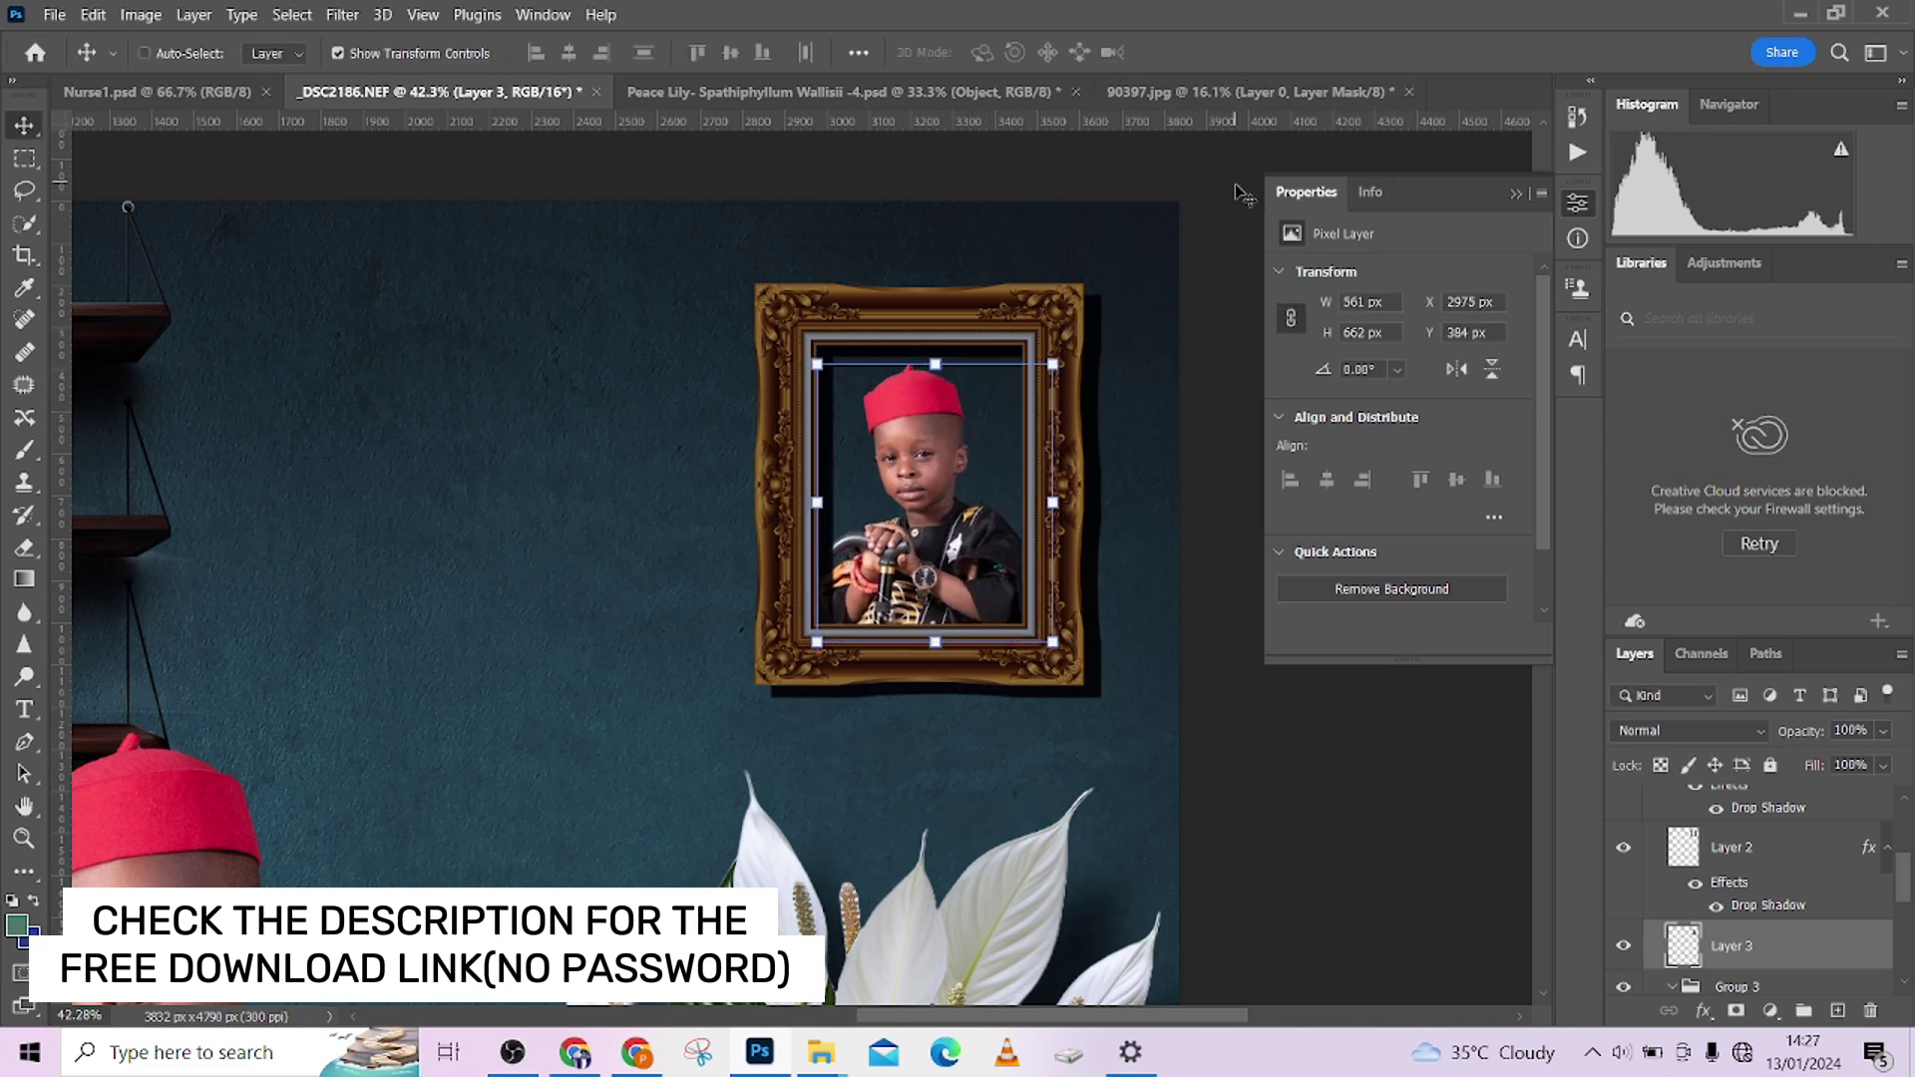
Darken the framed portrait with Curves, mapping RGB input 153 to output 134.
key(ctrl+m)
drag(1311, 440, 1312, 462)
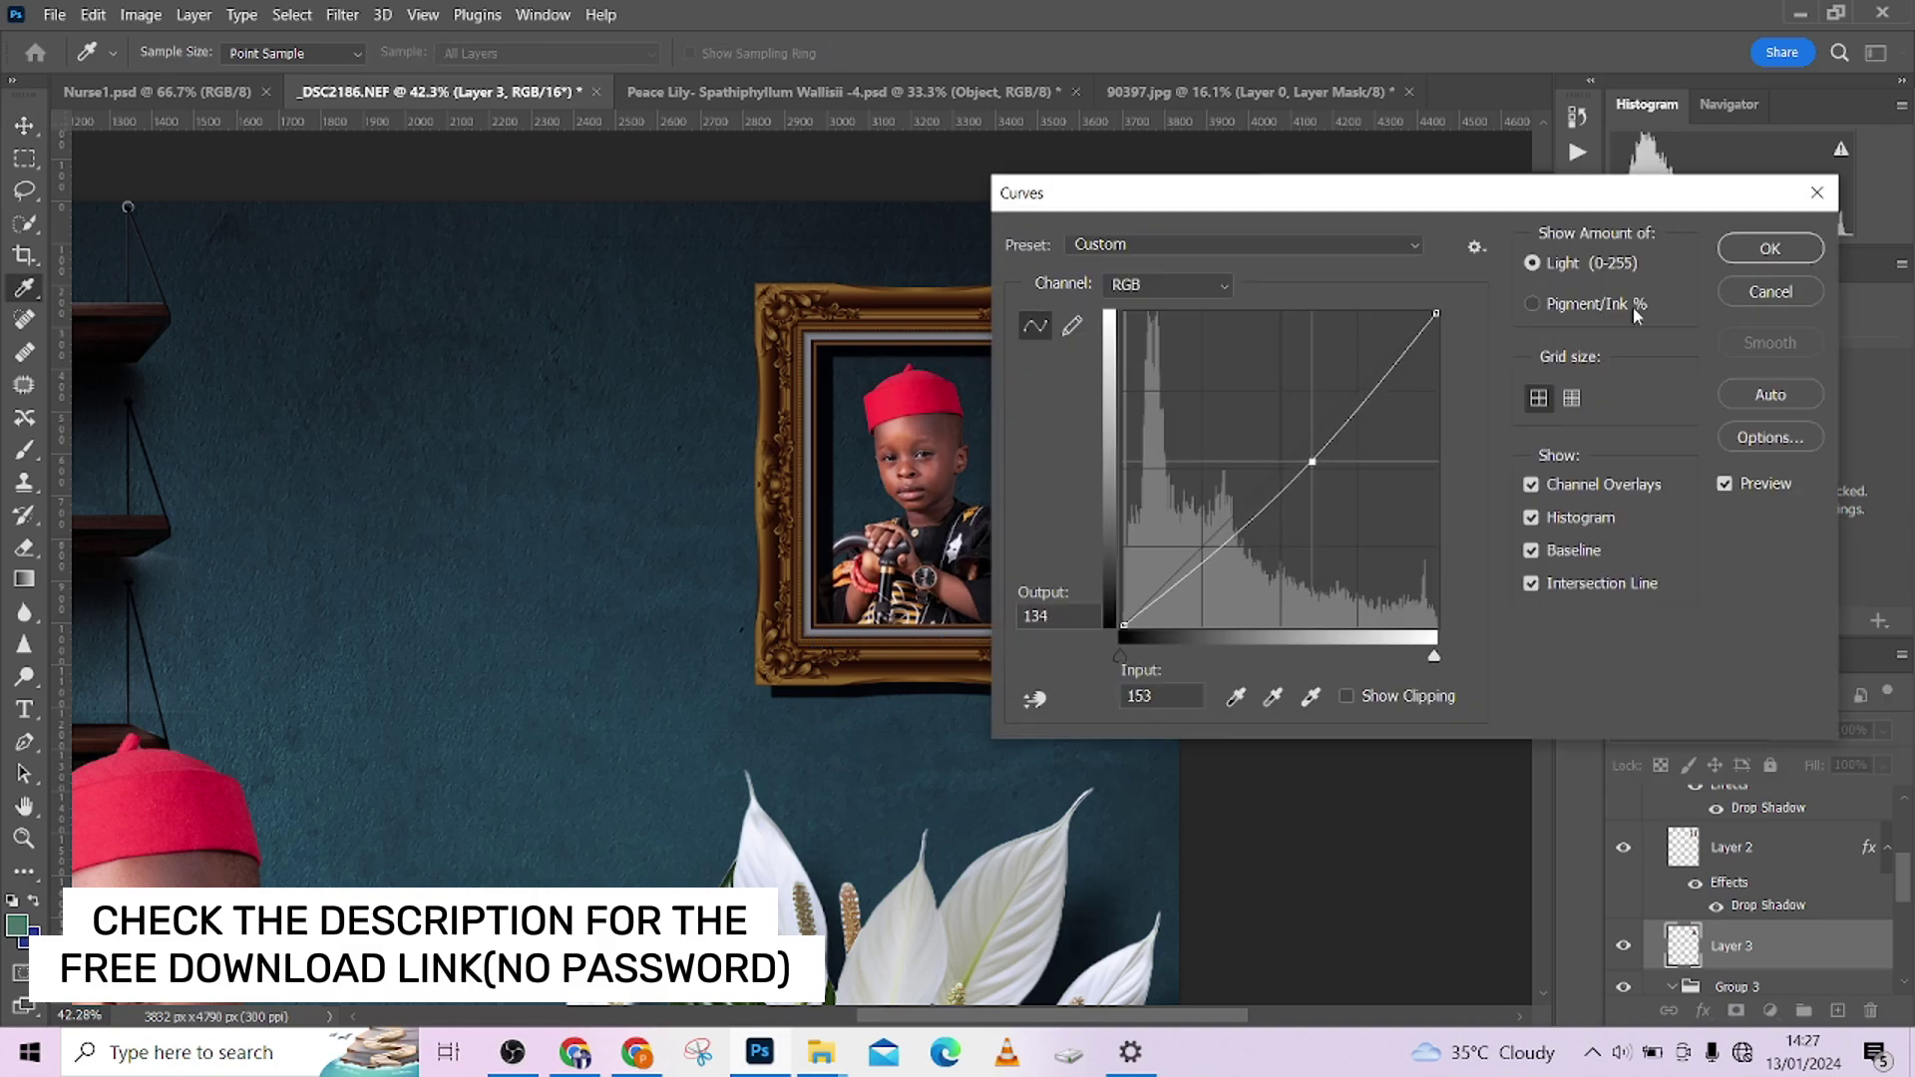
click(1770, 248)
Adjust the framed portrait's Hue/Saturation to hue -2, saturation -3 and lightness about -13.
key(ctrl+u)
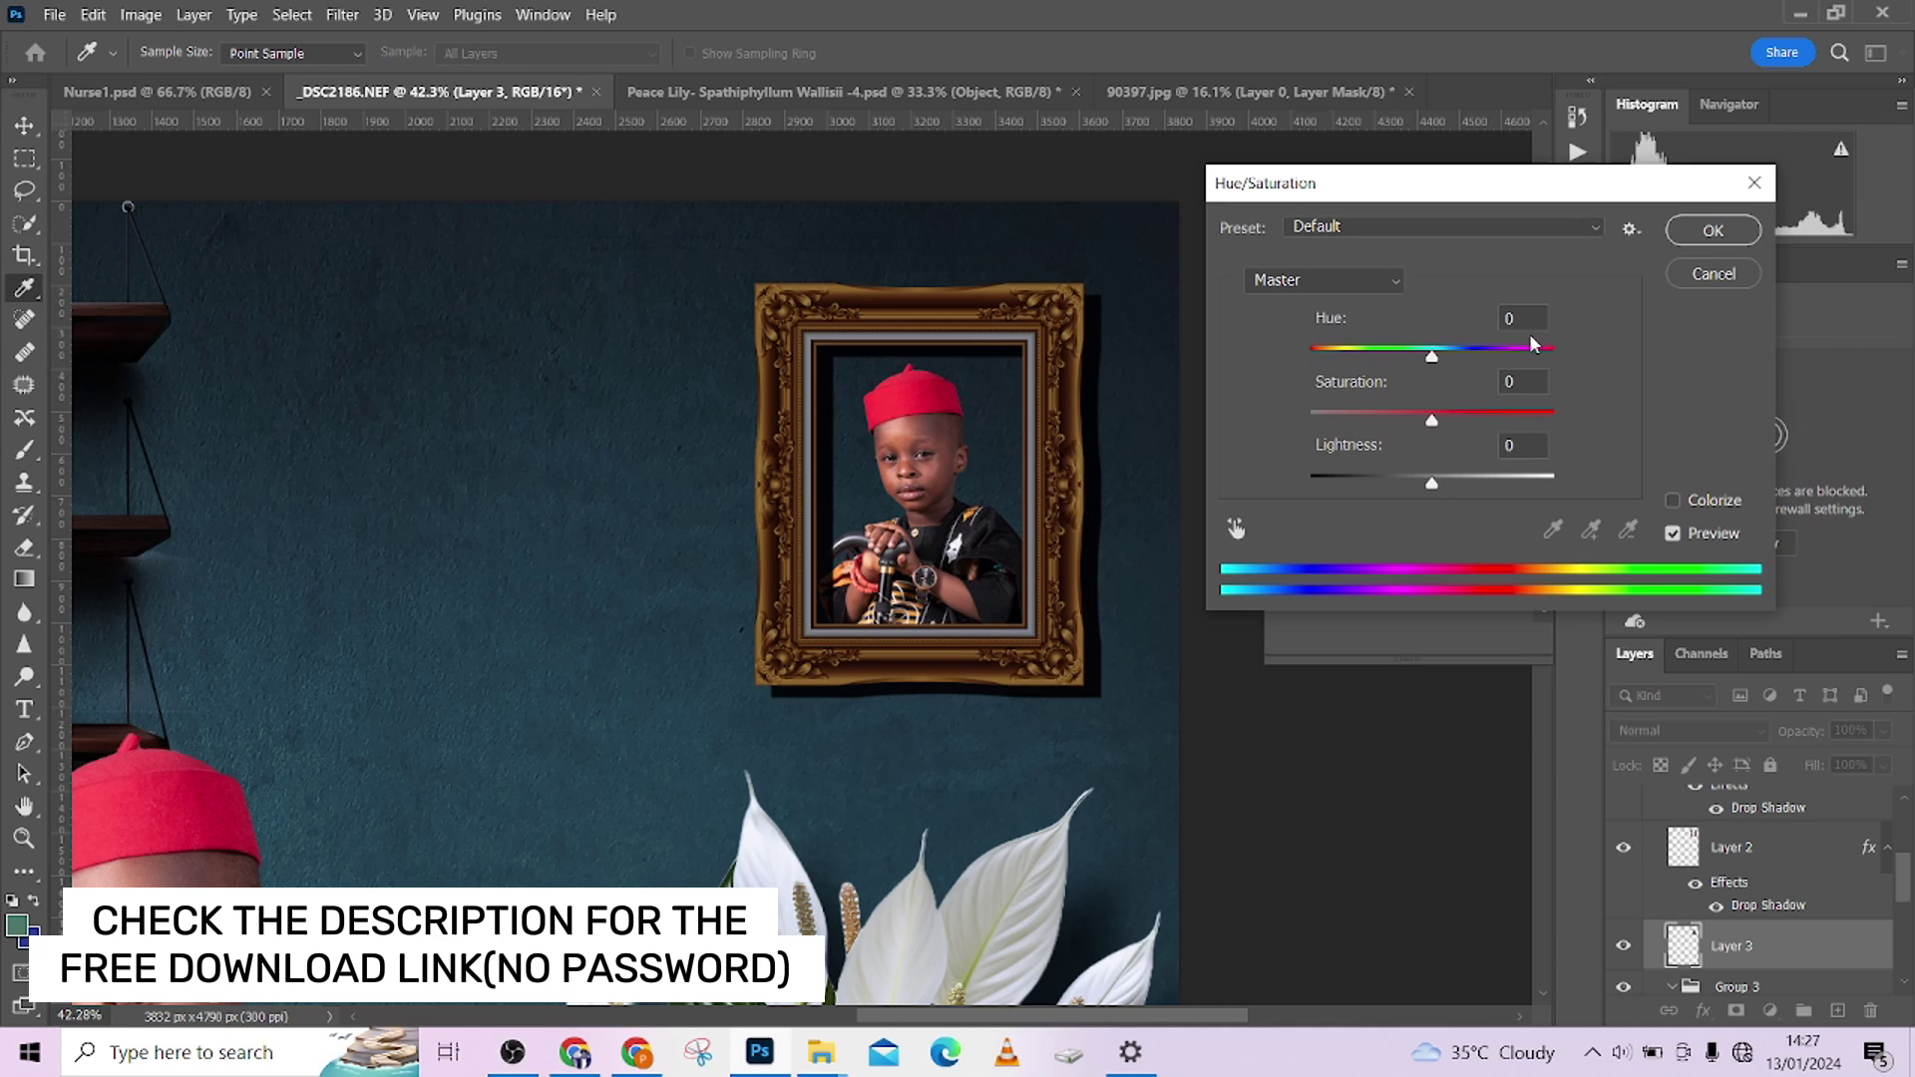
drag(1437, 365, 1415, 487)
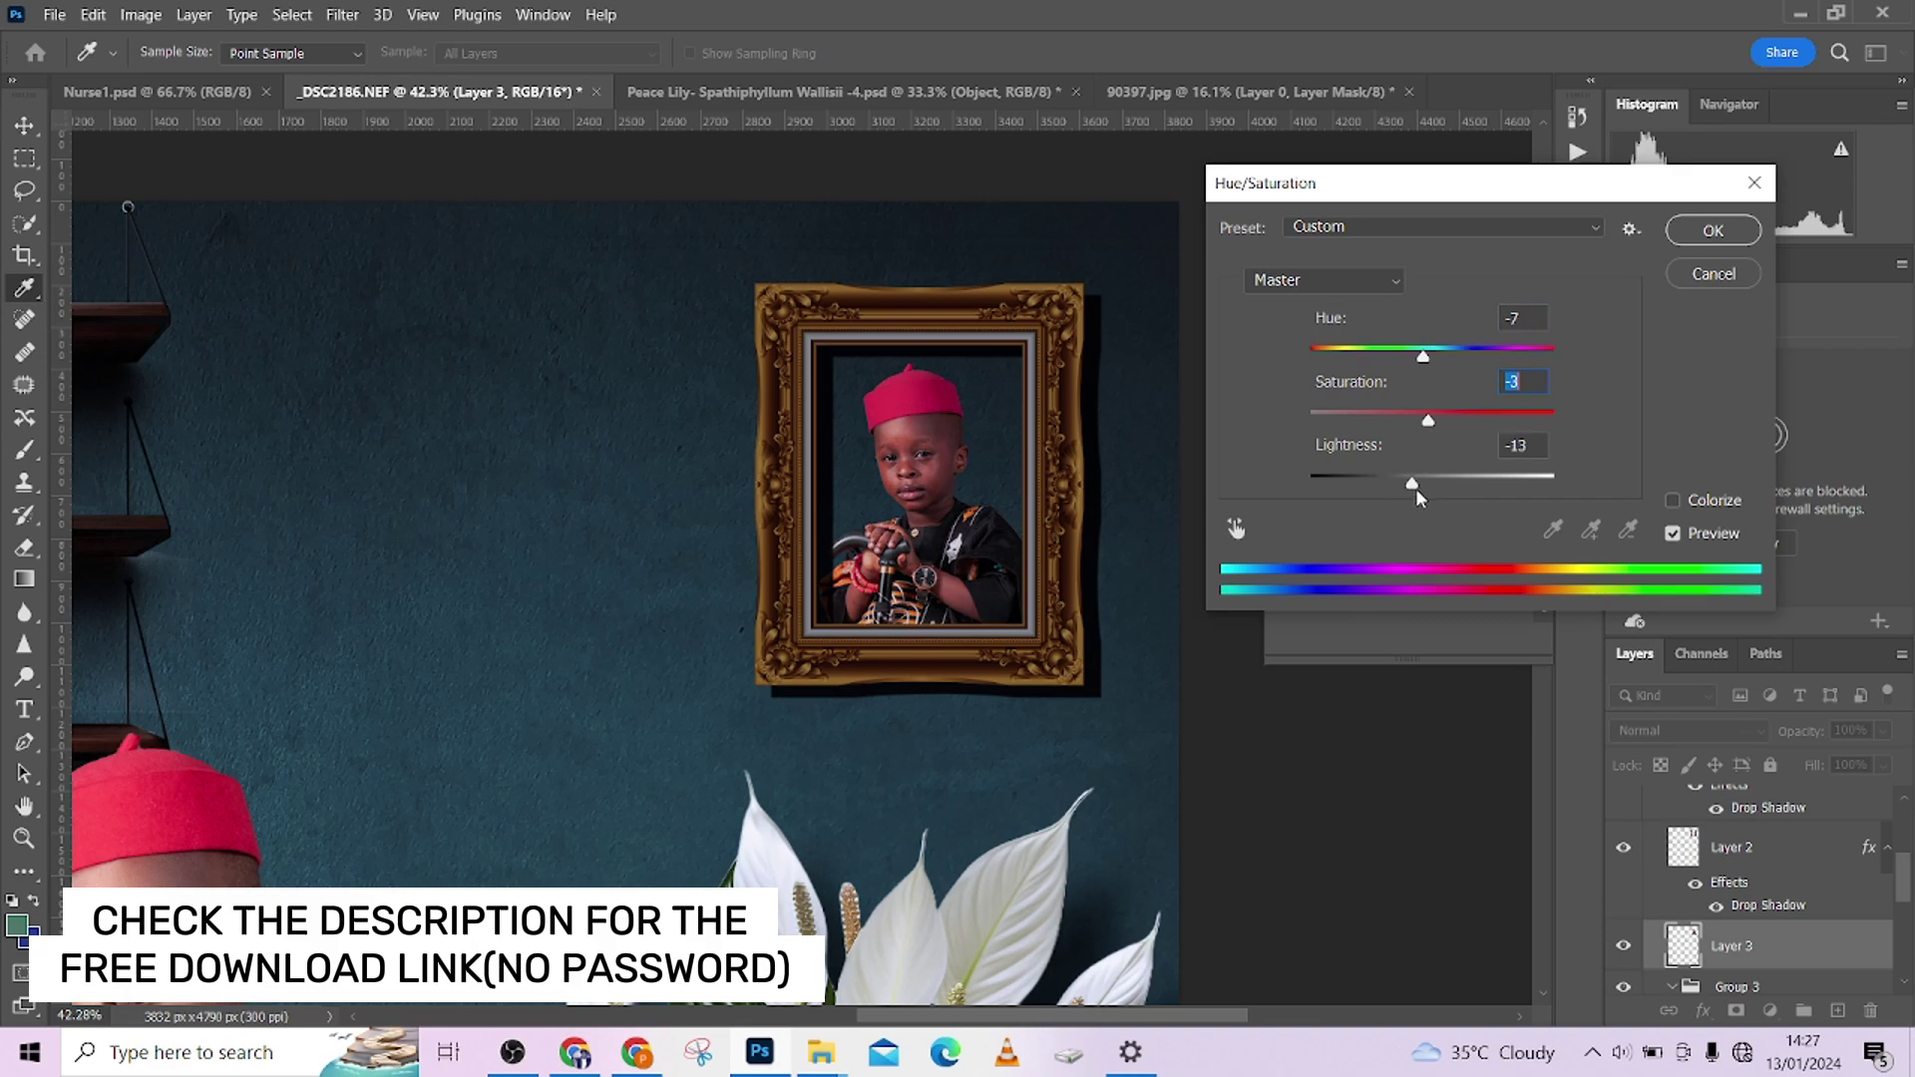
drag(1423, 367, 1431, 365)
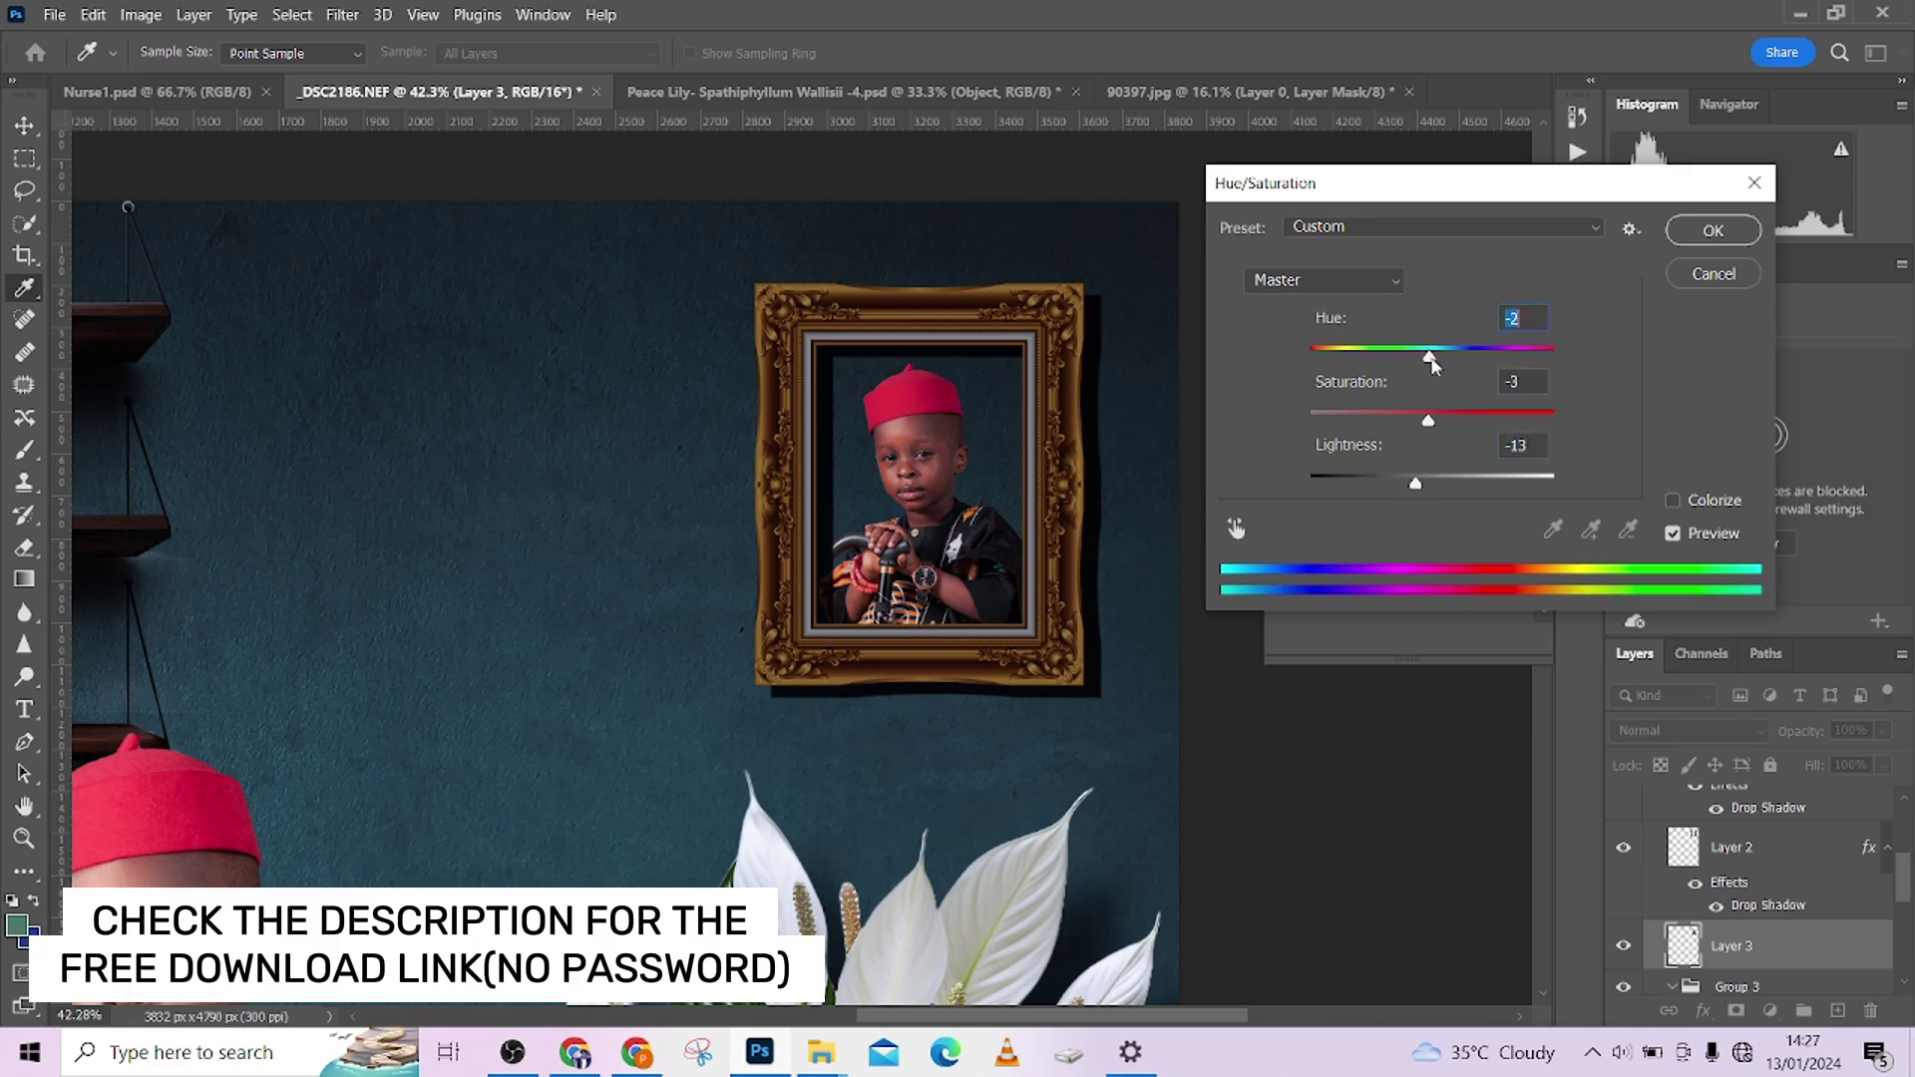
click(1695, 234)
Compare the composite with the original photo by collapsing Group 1 and switching its visibility off and on.
key(ctrl+0)
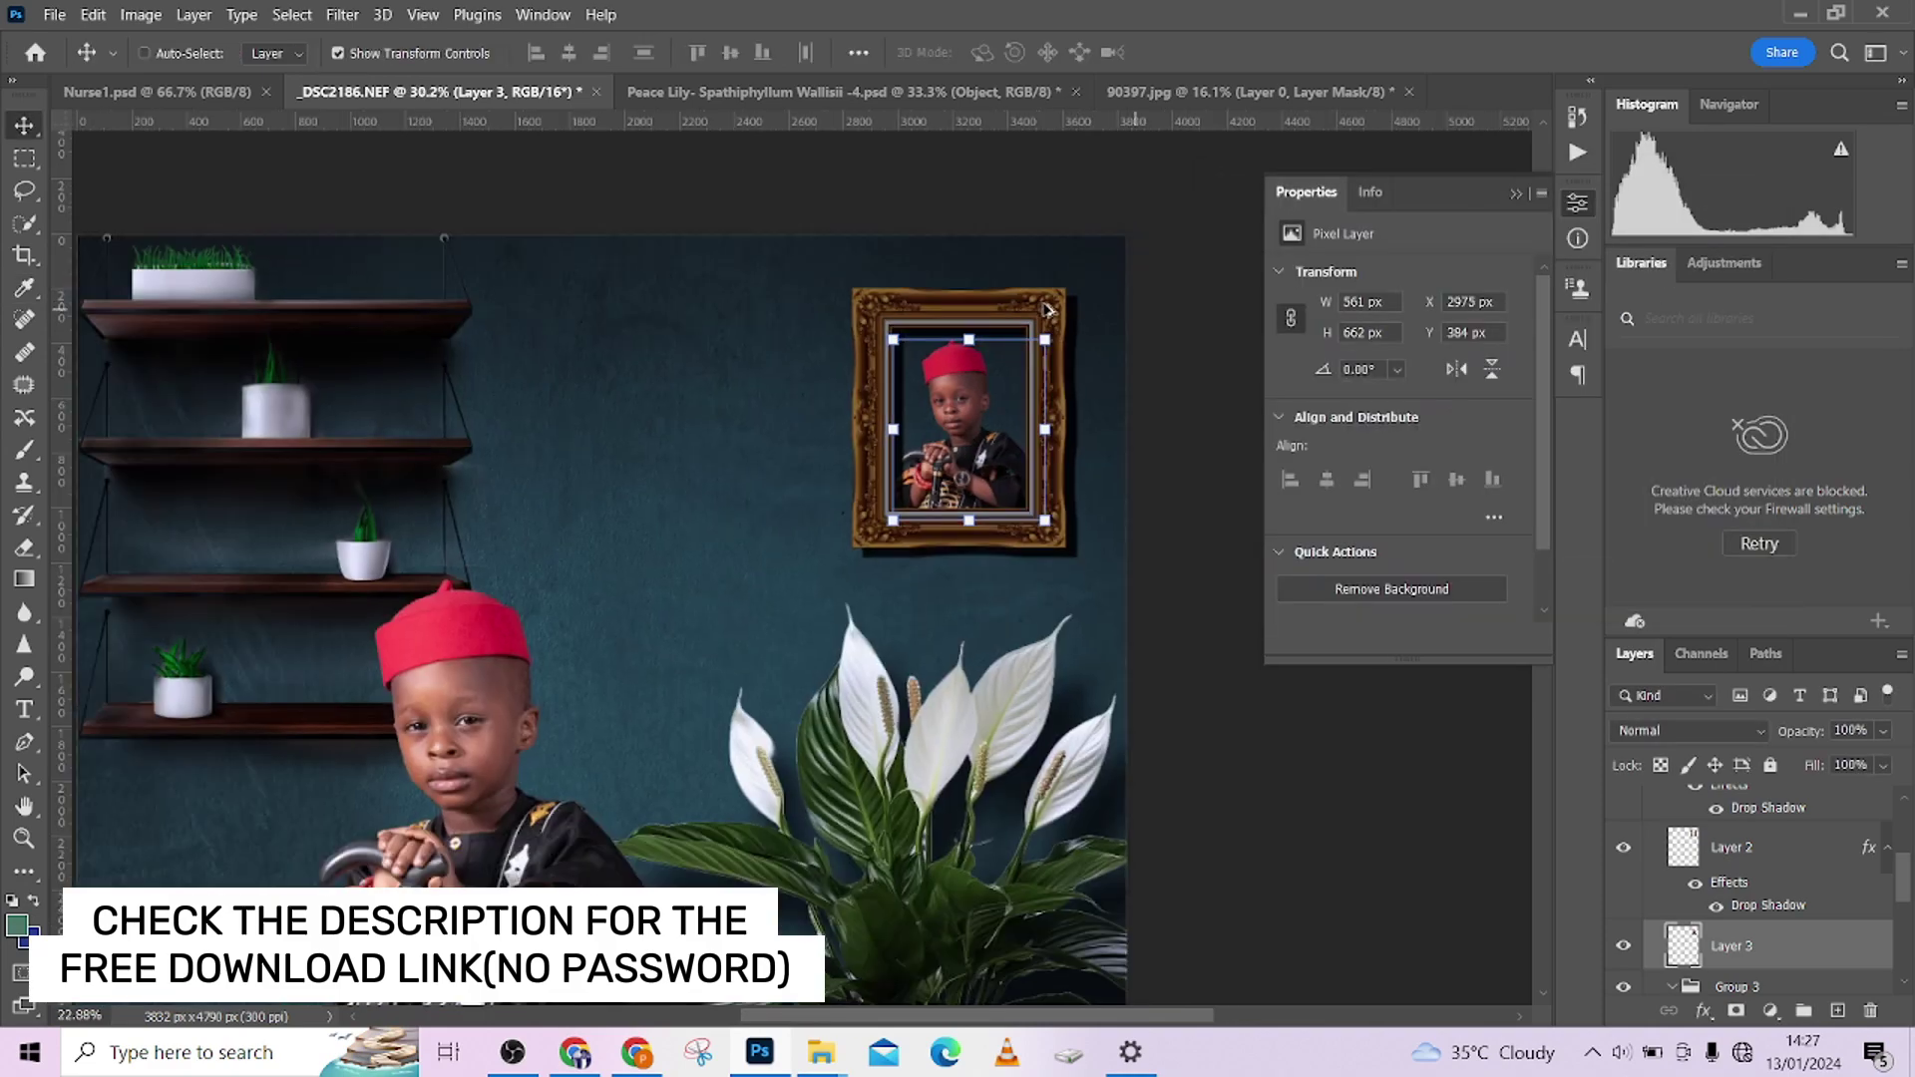
scroll(1048, 311, down, 2)
scroll(1701, 929, down, 3)
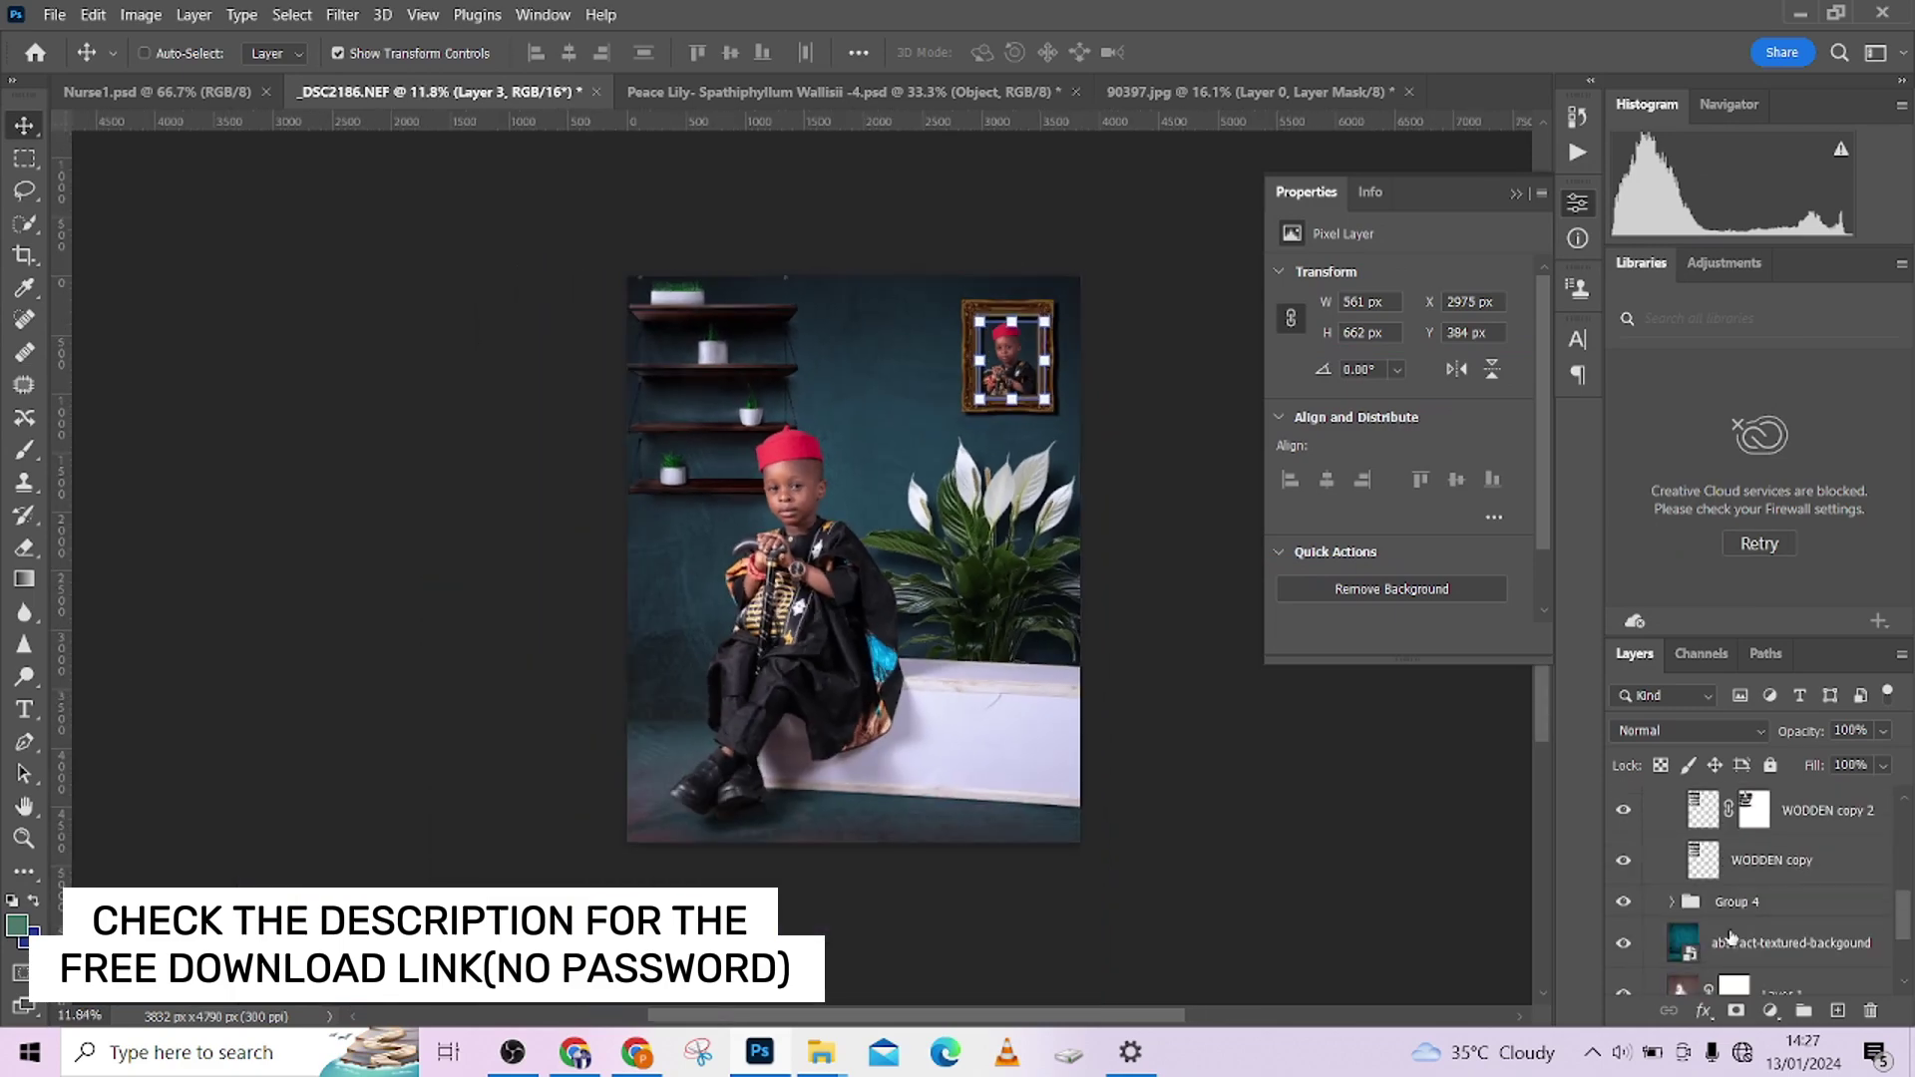
scroll(1720, 916, down, 5)
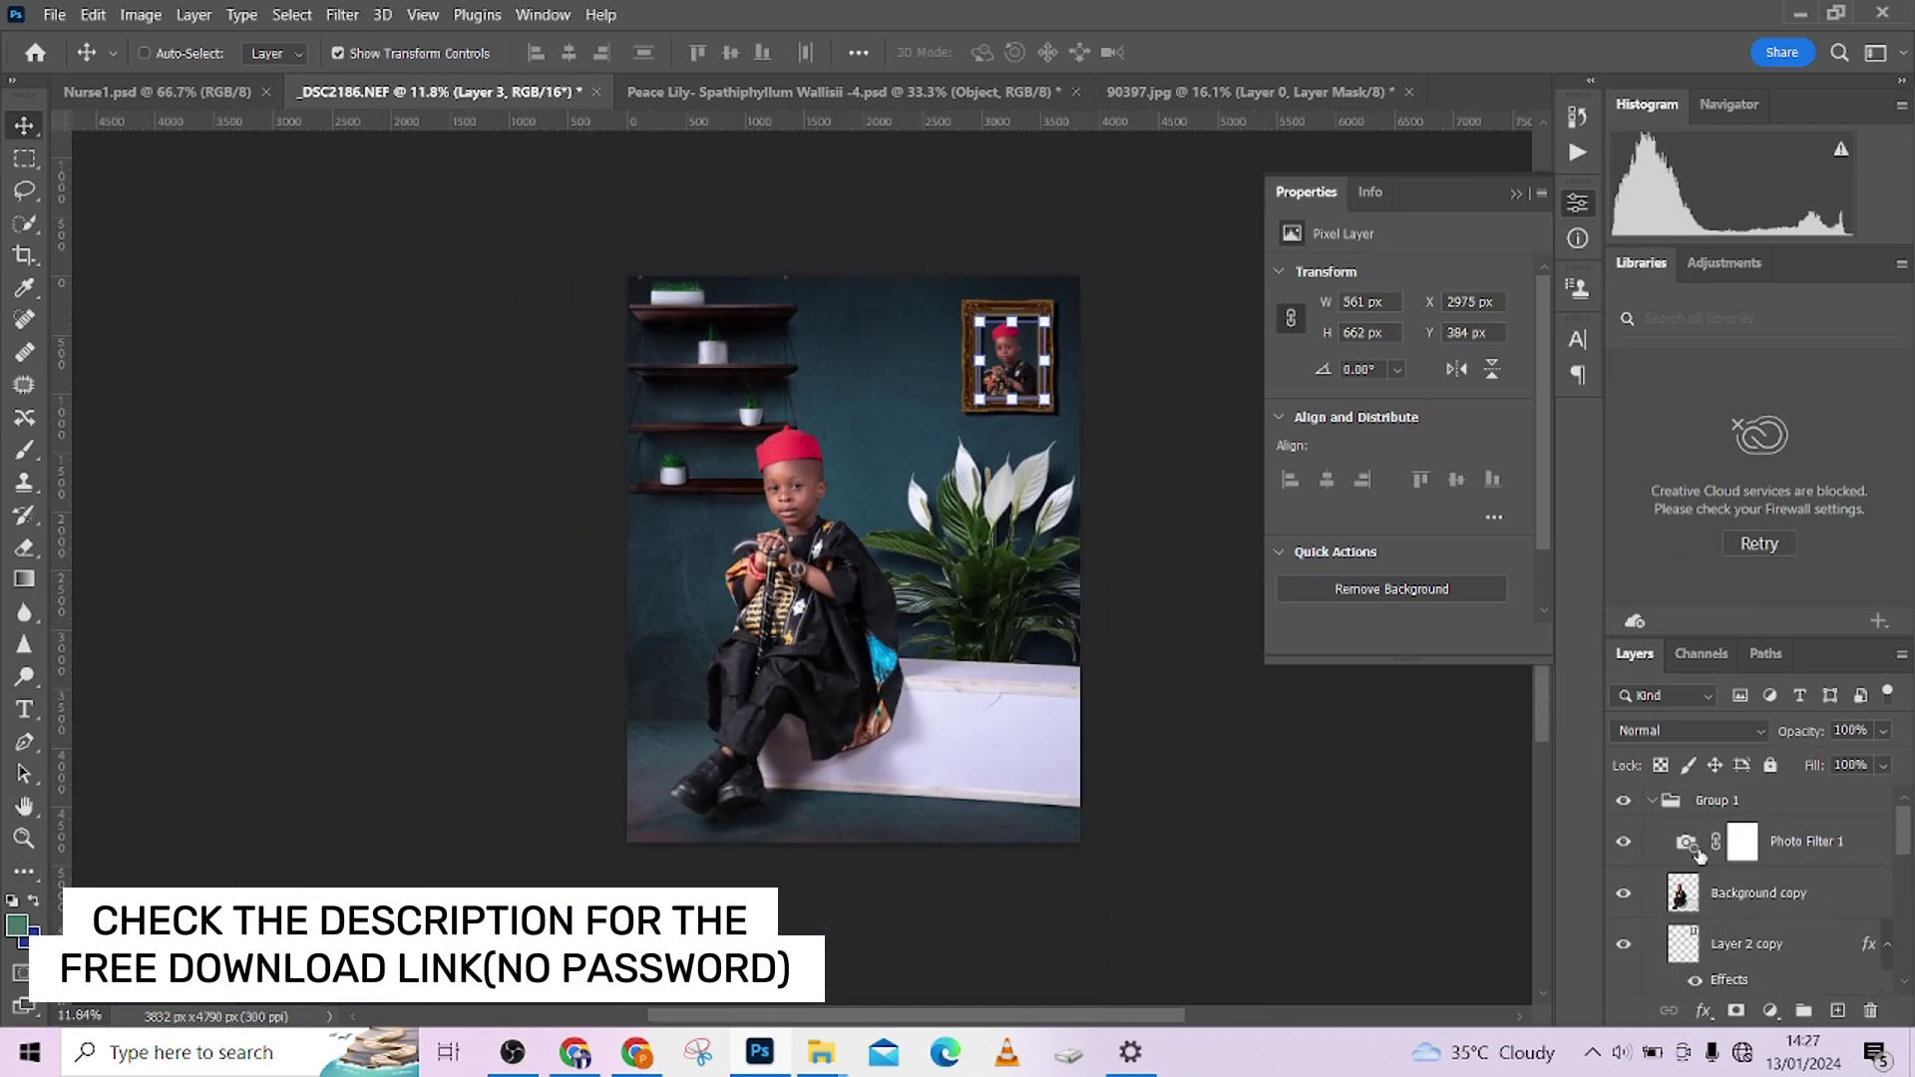
click(1649, 803)
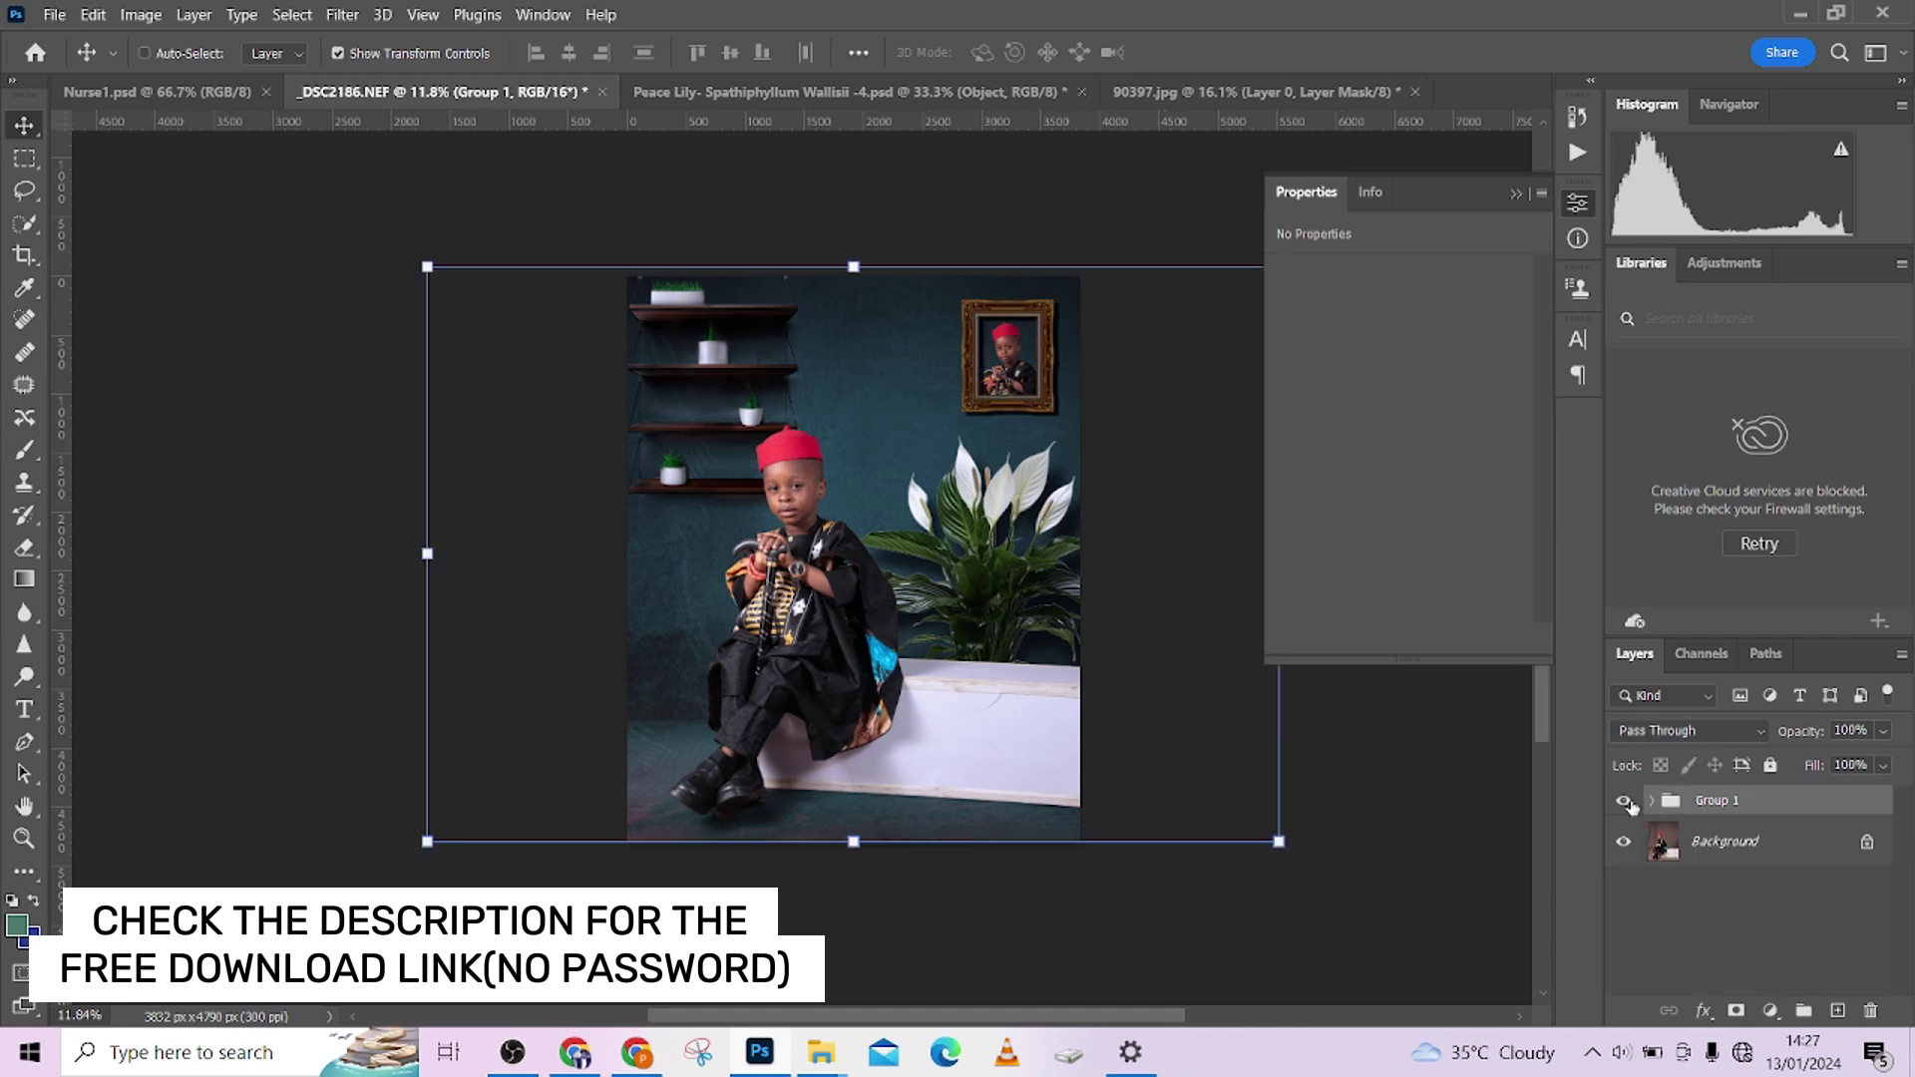
click(1623, 801)
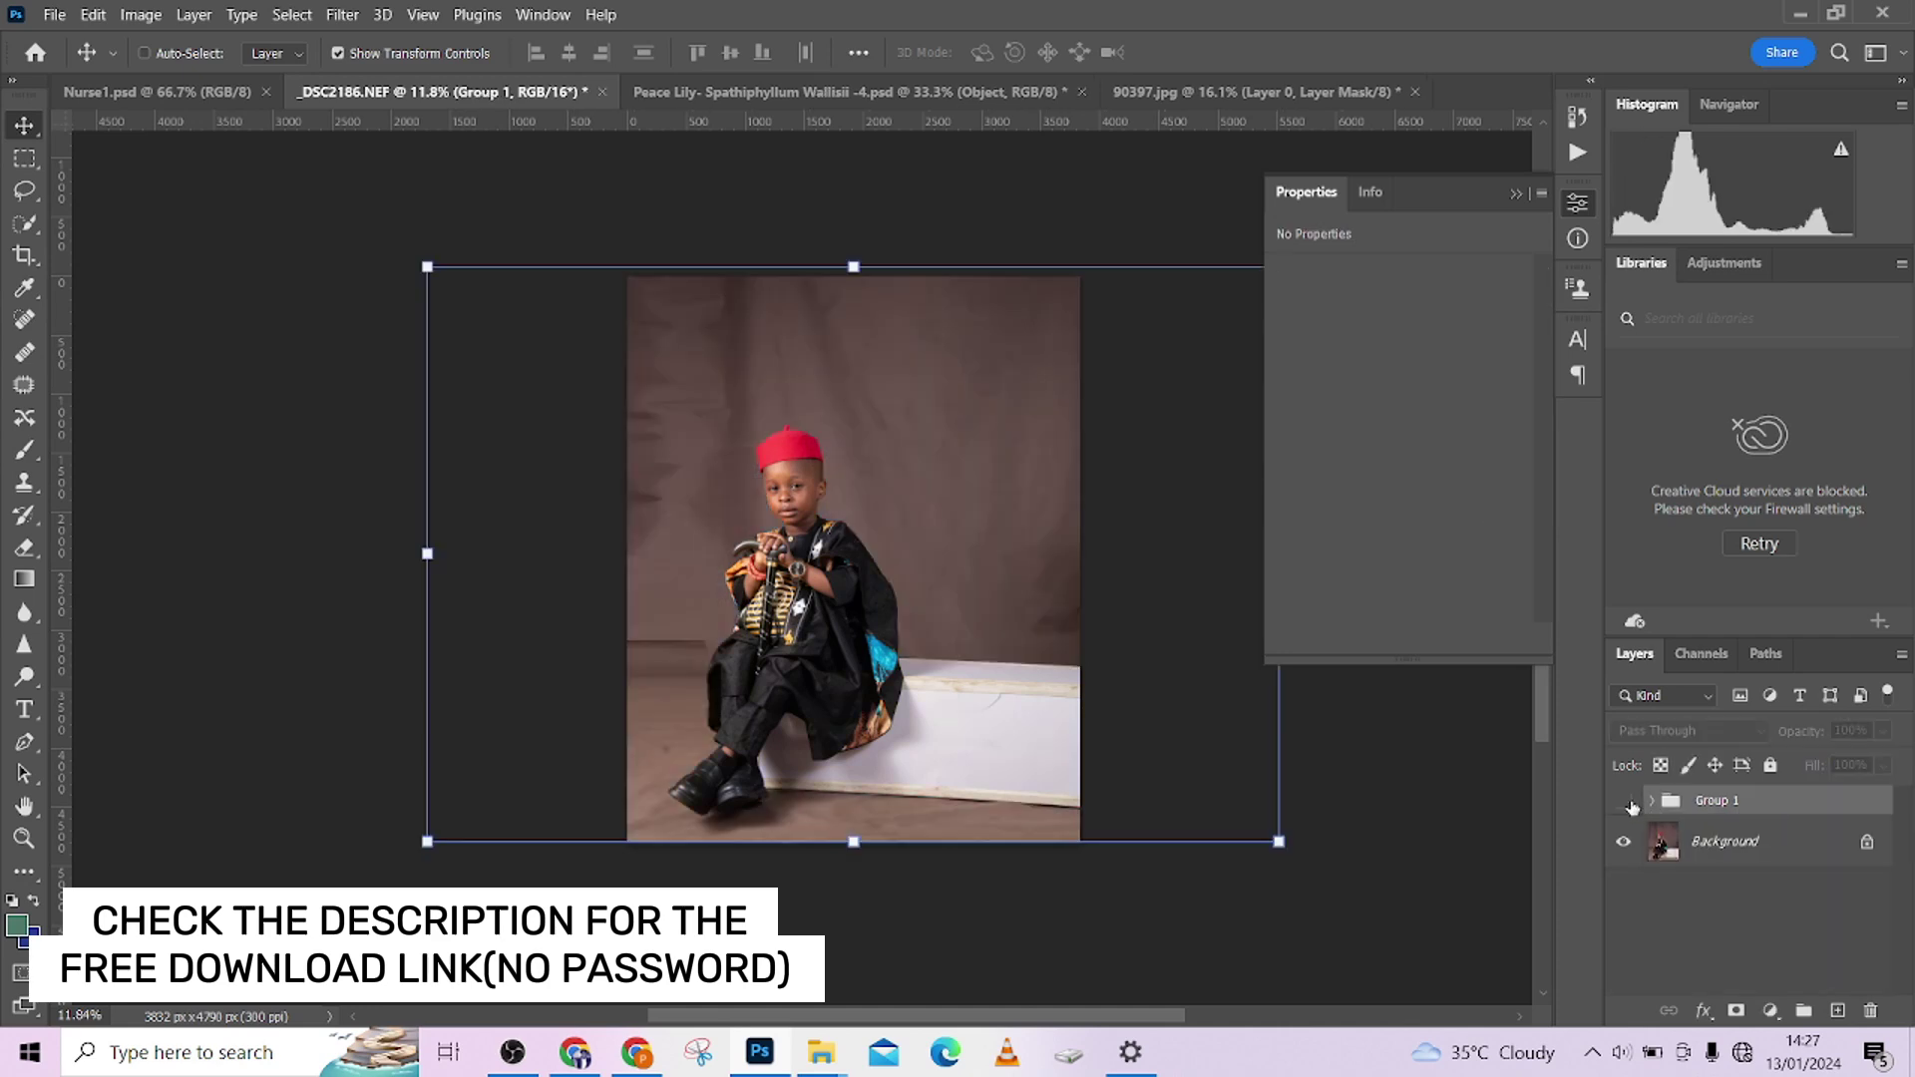
click(1624, 801)
click(1625, 800)
click(1625, 801)
click(1626, 801)
click(1623, 803)
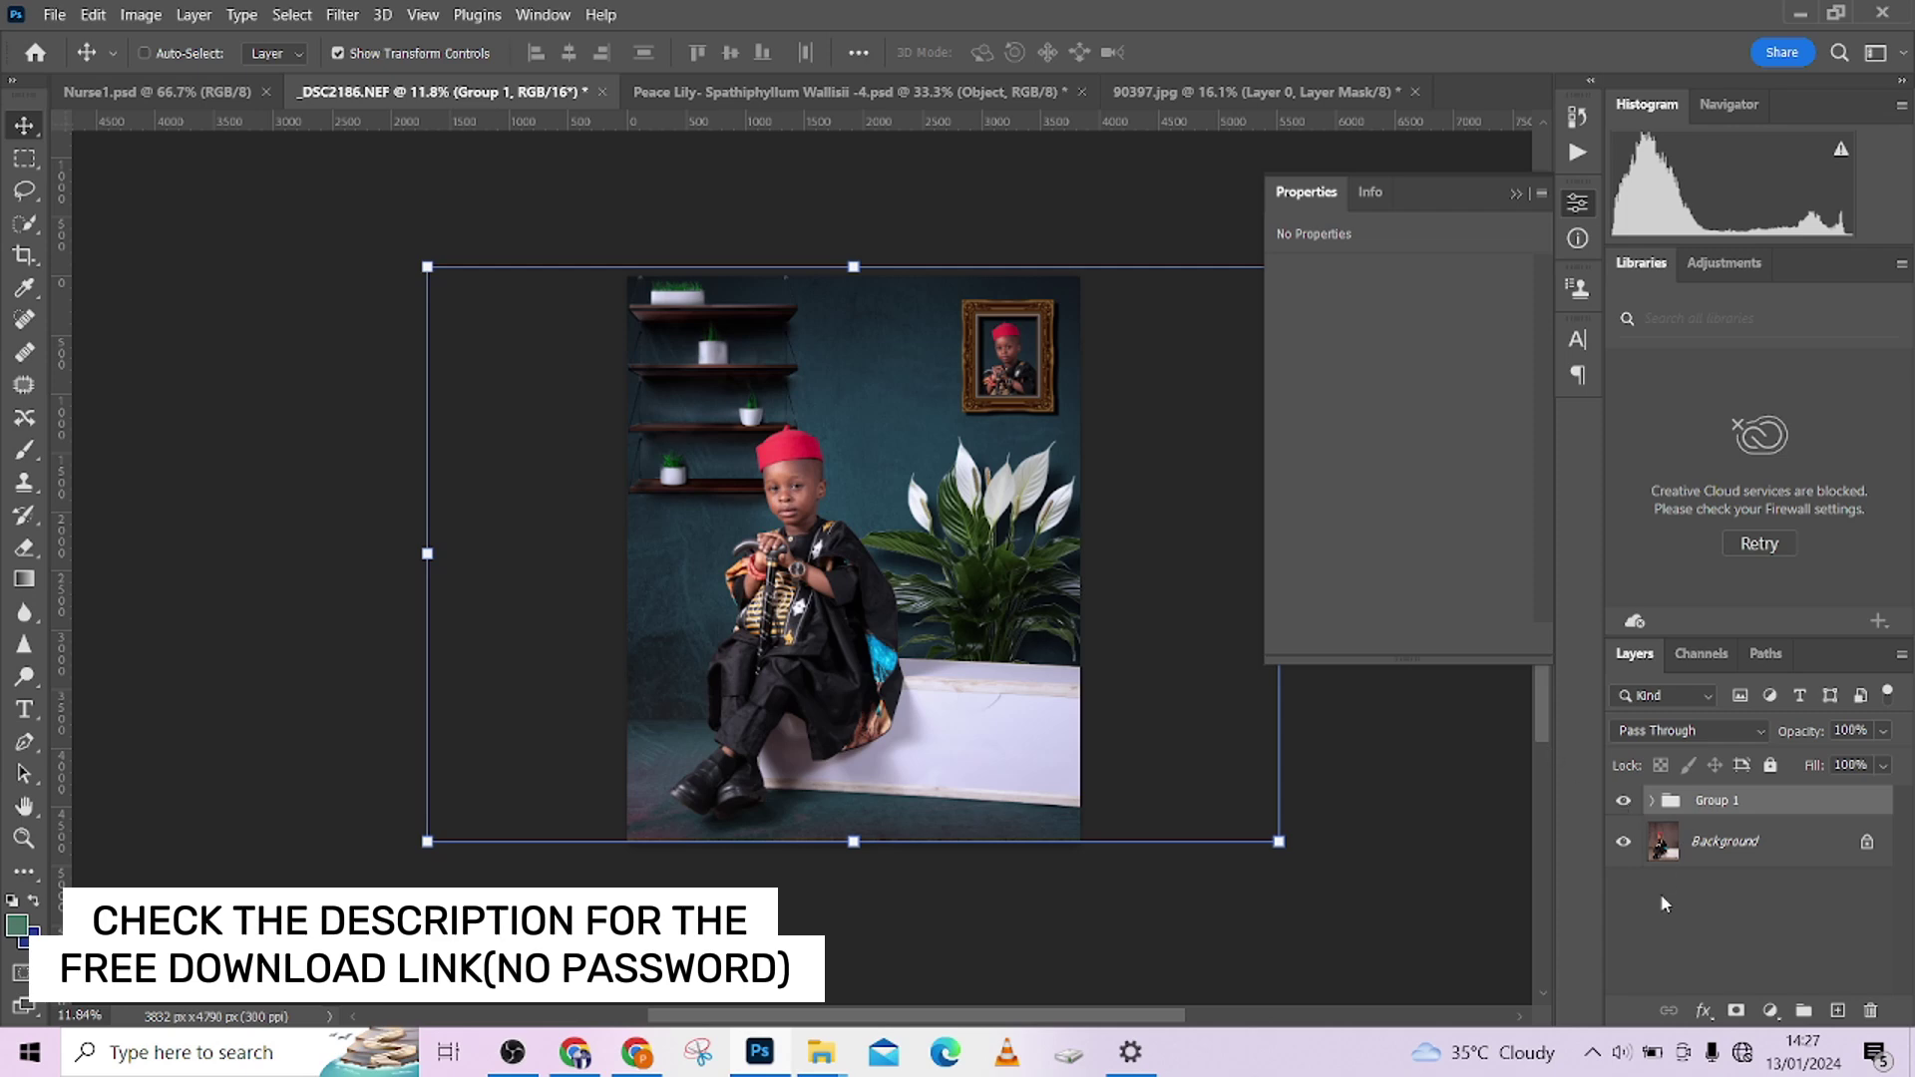
Add a Color Lookup adjustment layer above Group 1 using the TensionGreen.3DL 3DLUT file.
click(1772, 1009)
click(1755, 860)
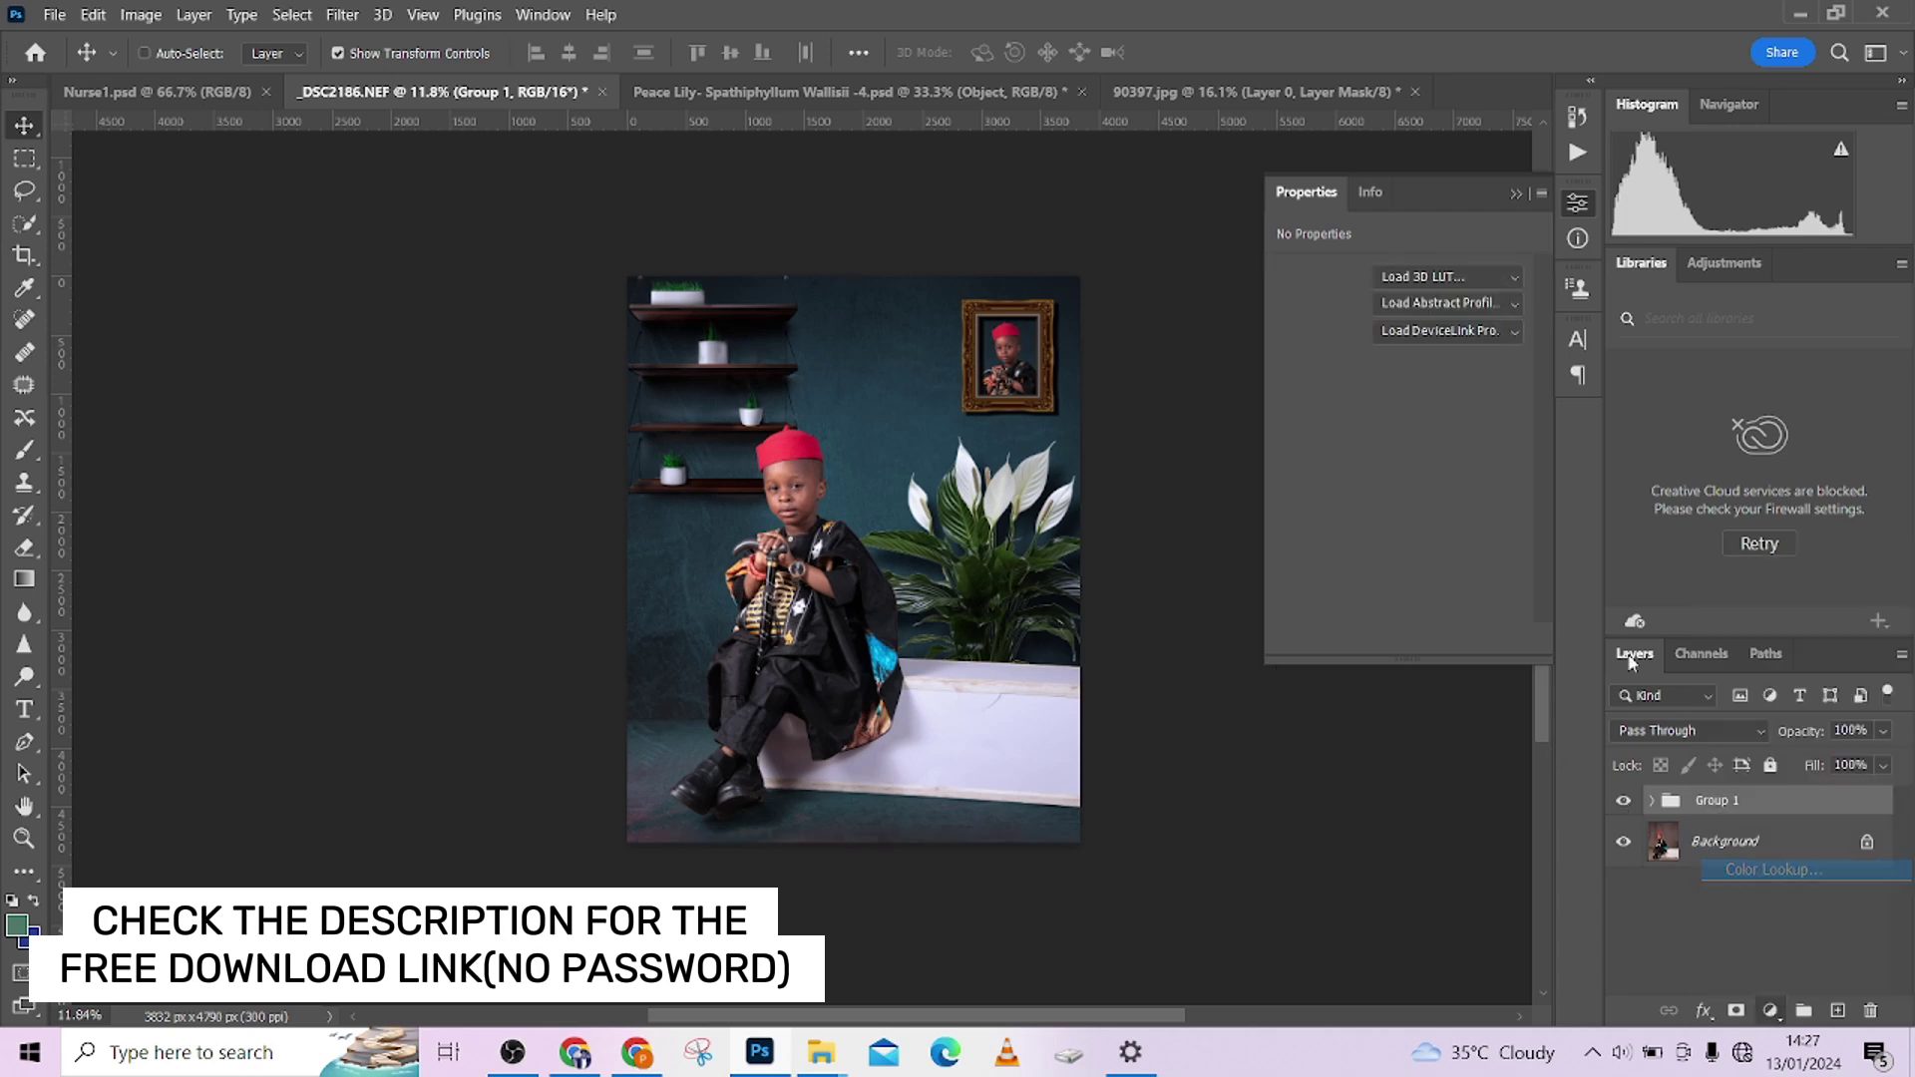
click(1430, 276)
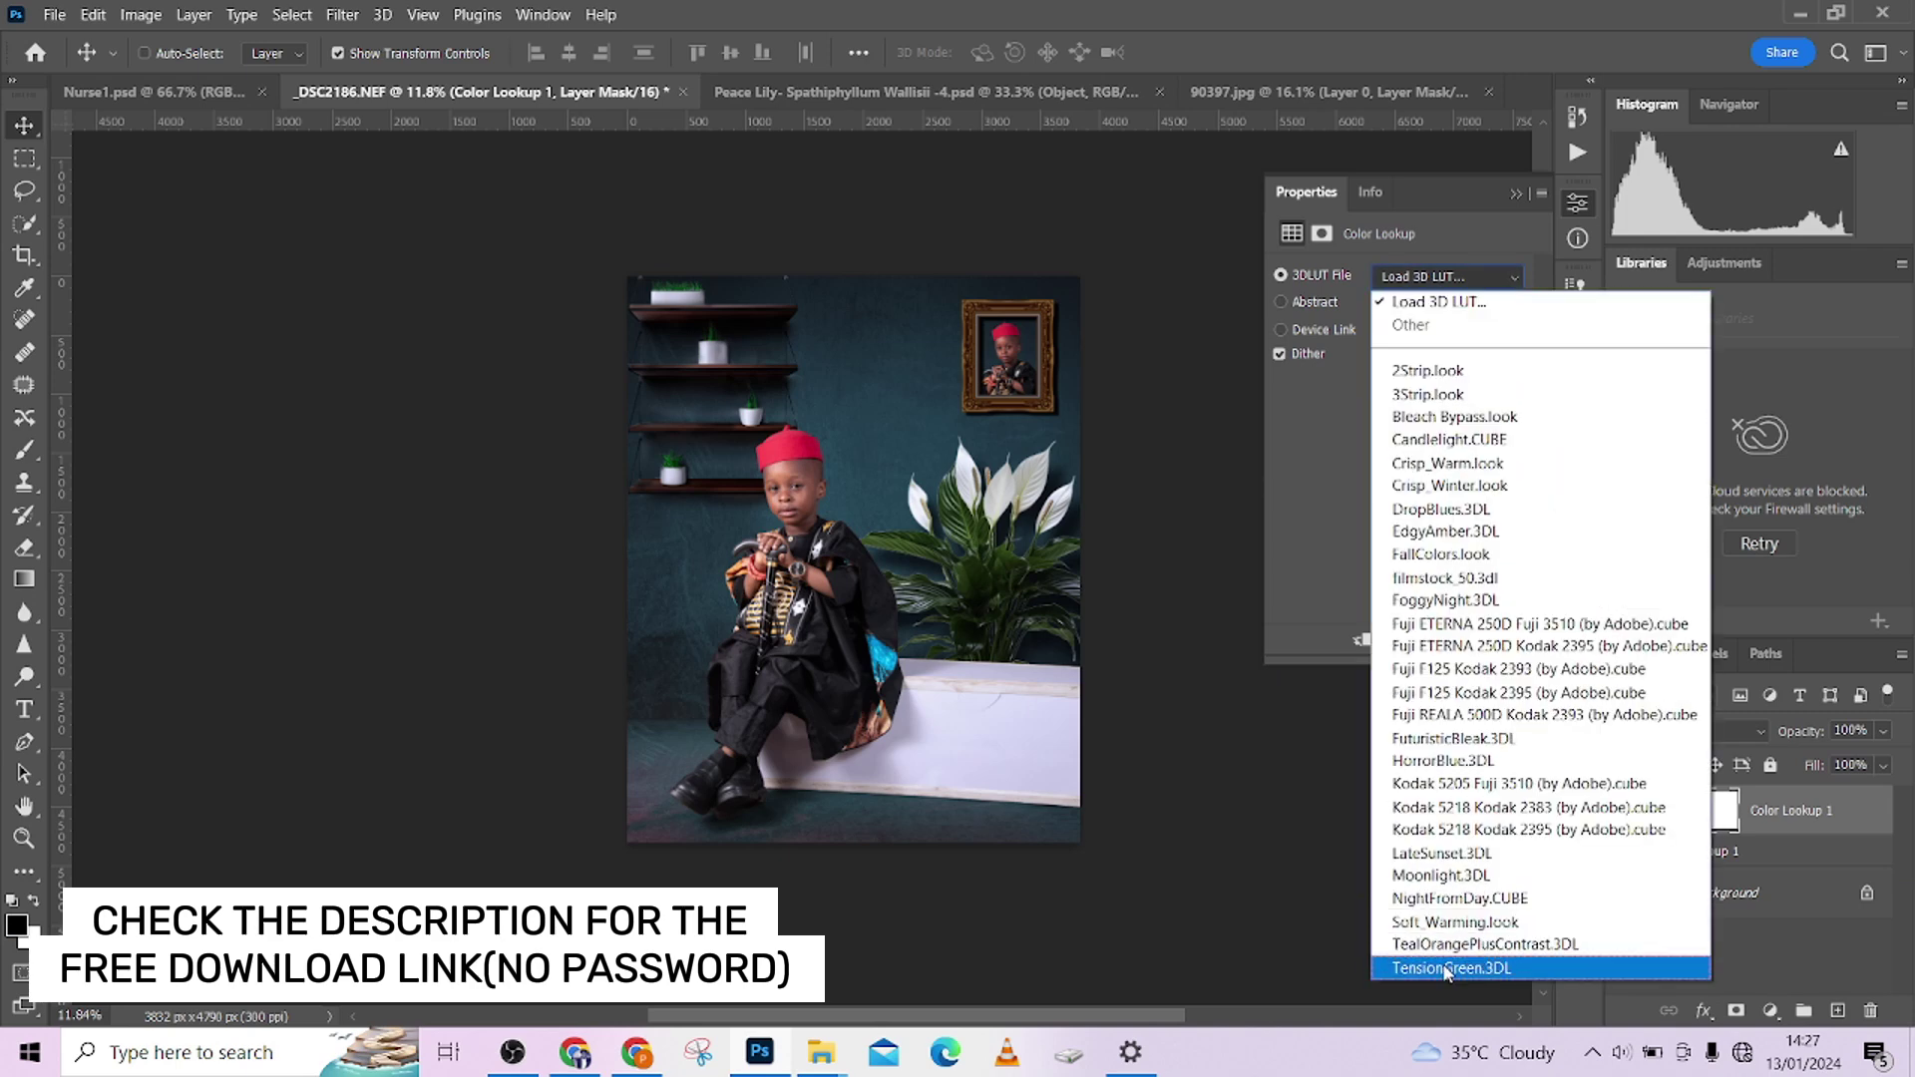
click(1453, 968)
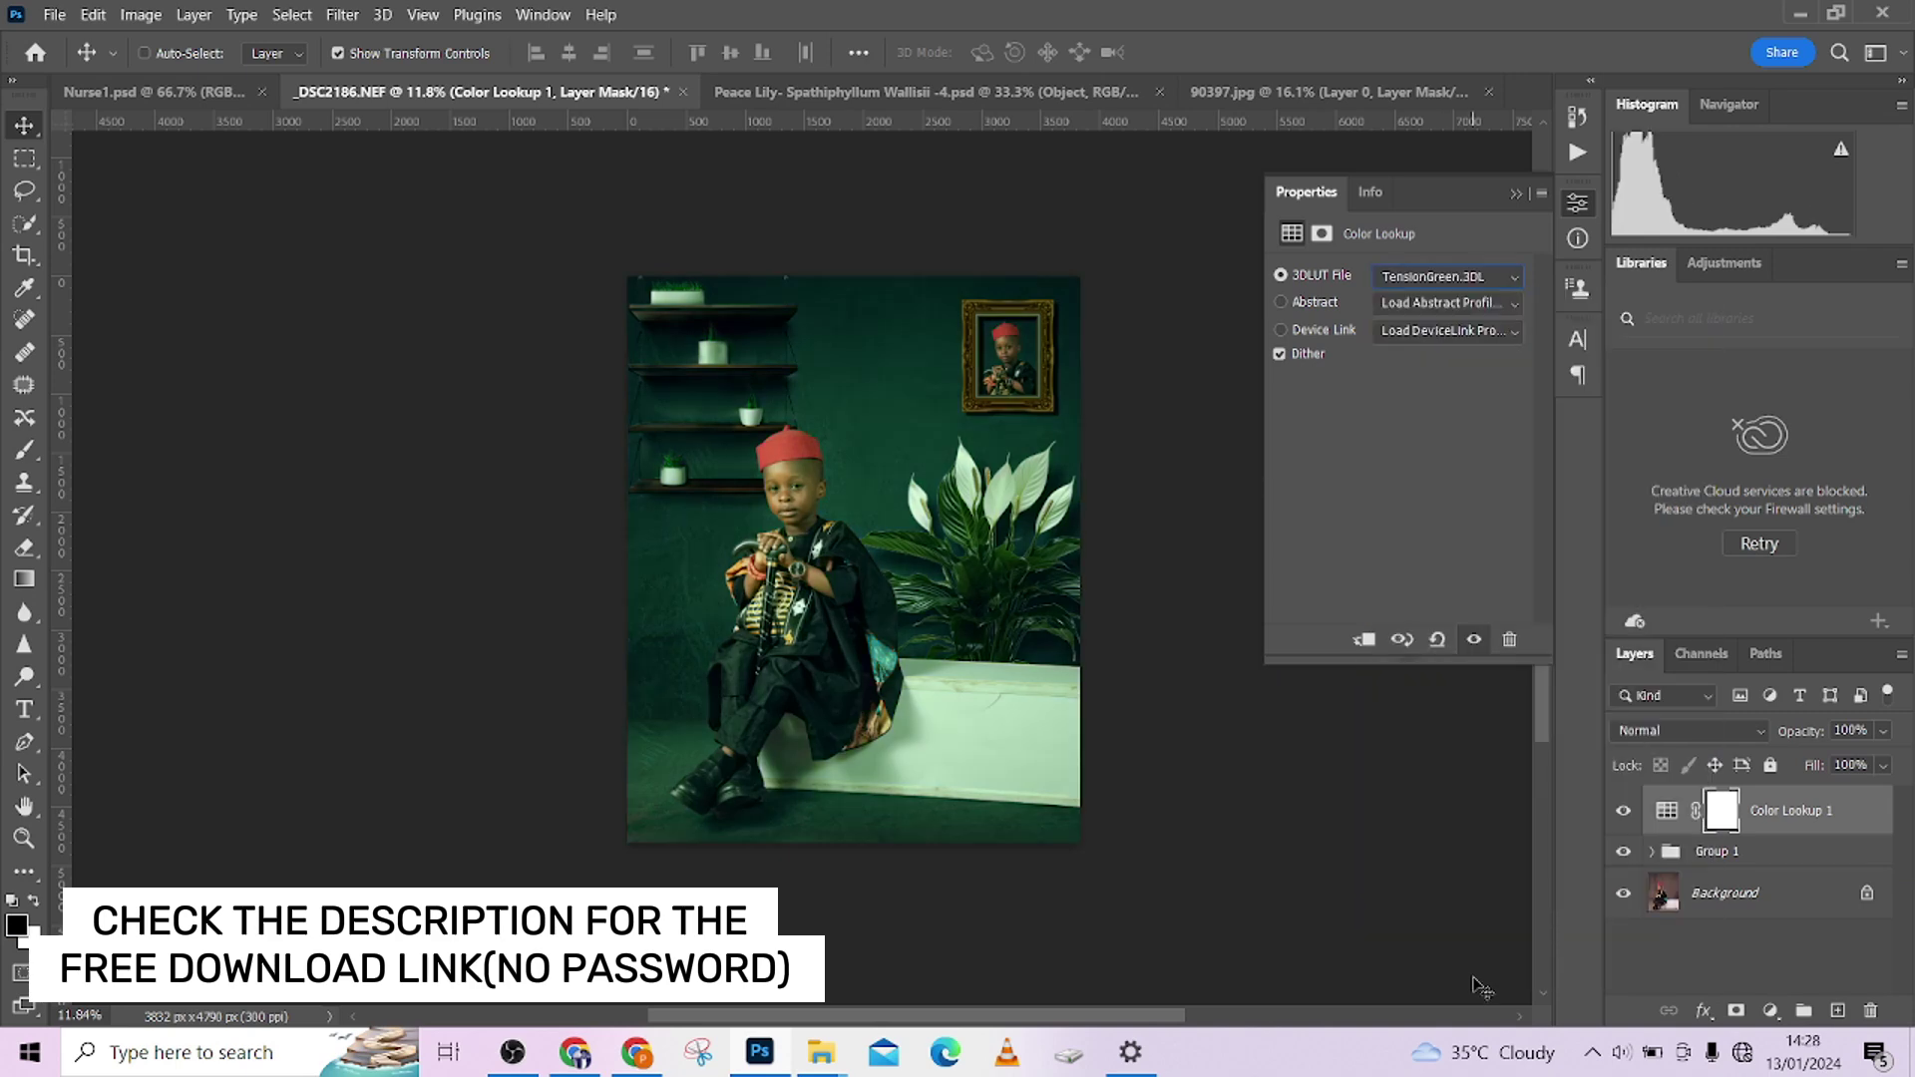
Lower the Color Lookup layer's opacity to 38% and preview Soft Light blending, keeping the blend mode at Normal.
click(1882, 731)
drag(1827, 758, 1825, 763)
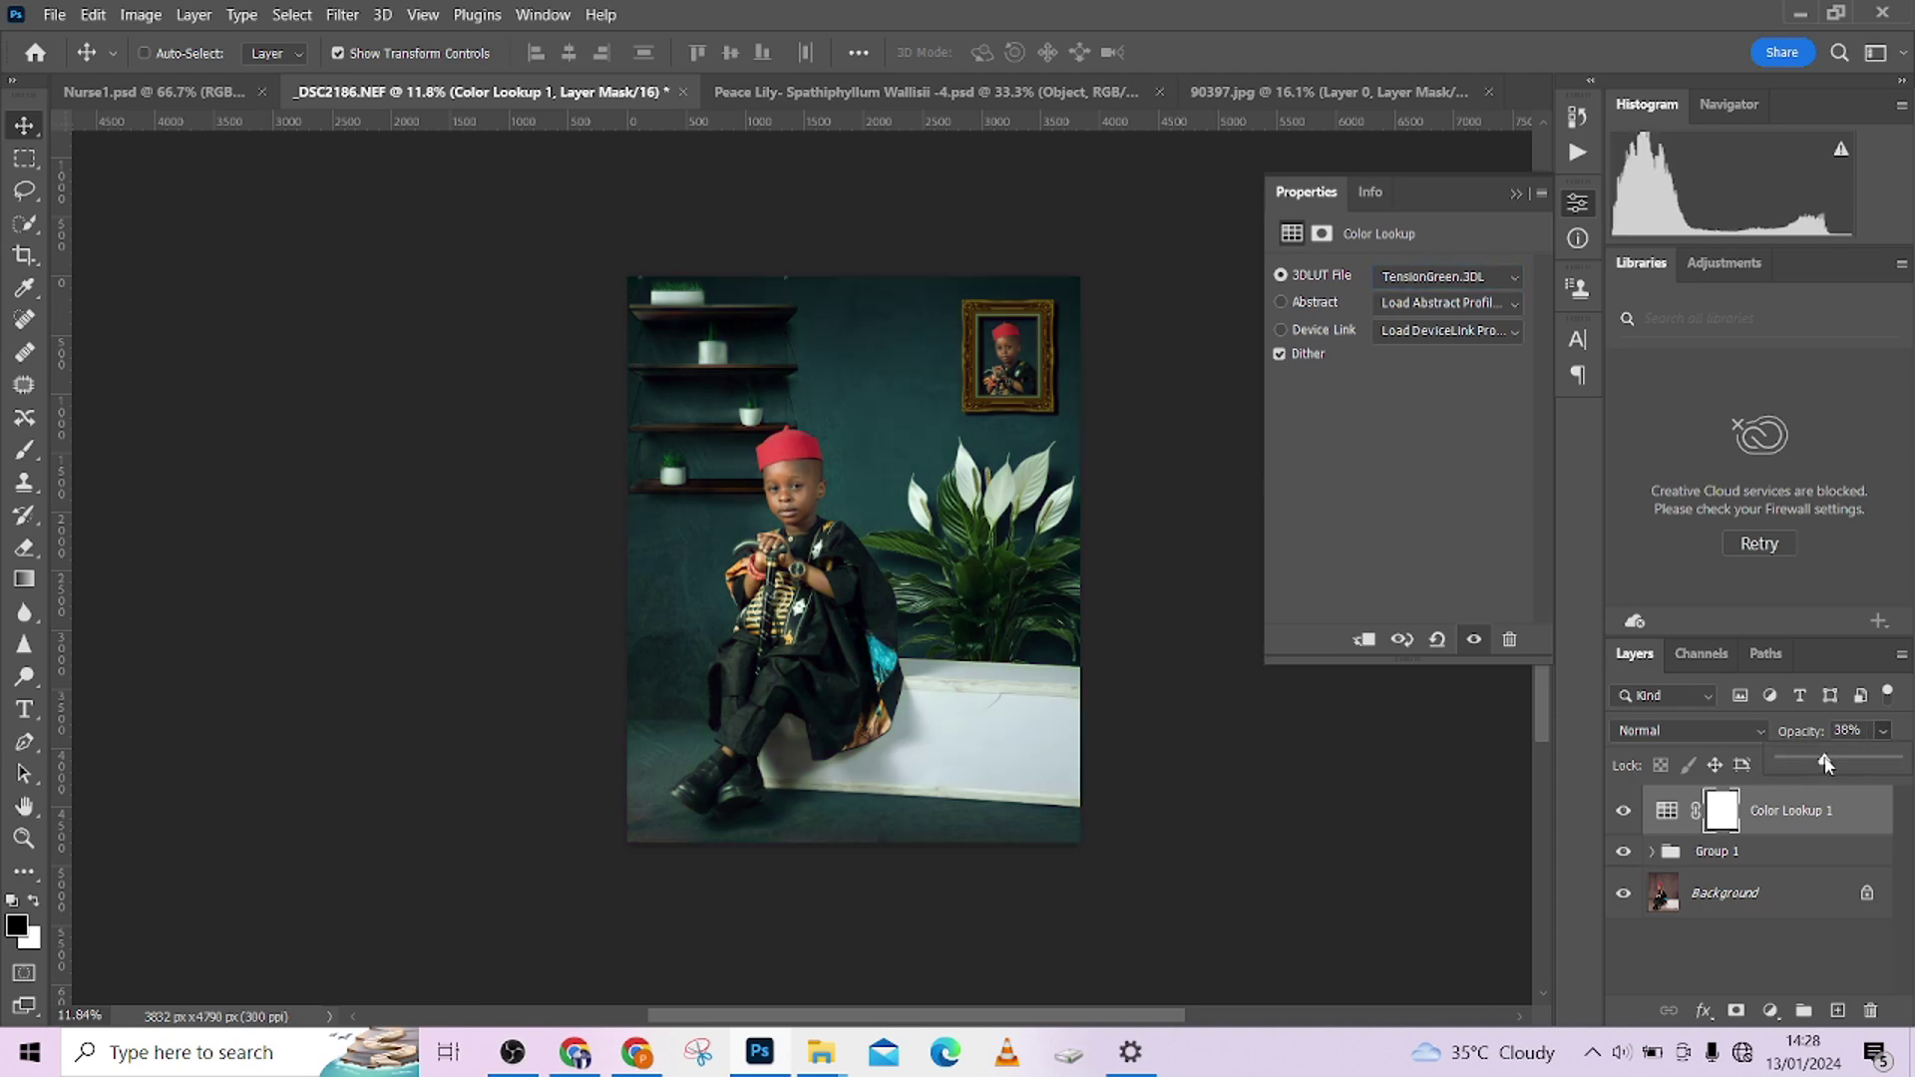
click(1708, 728)
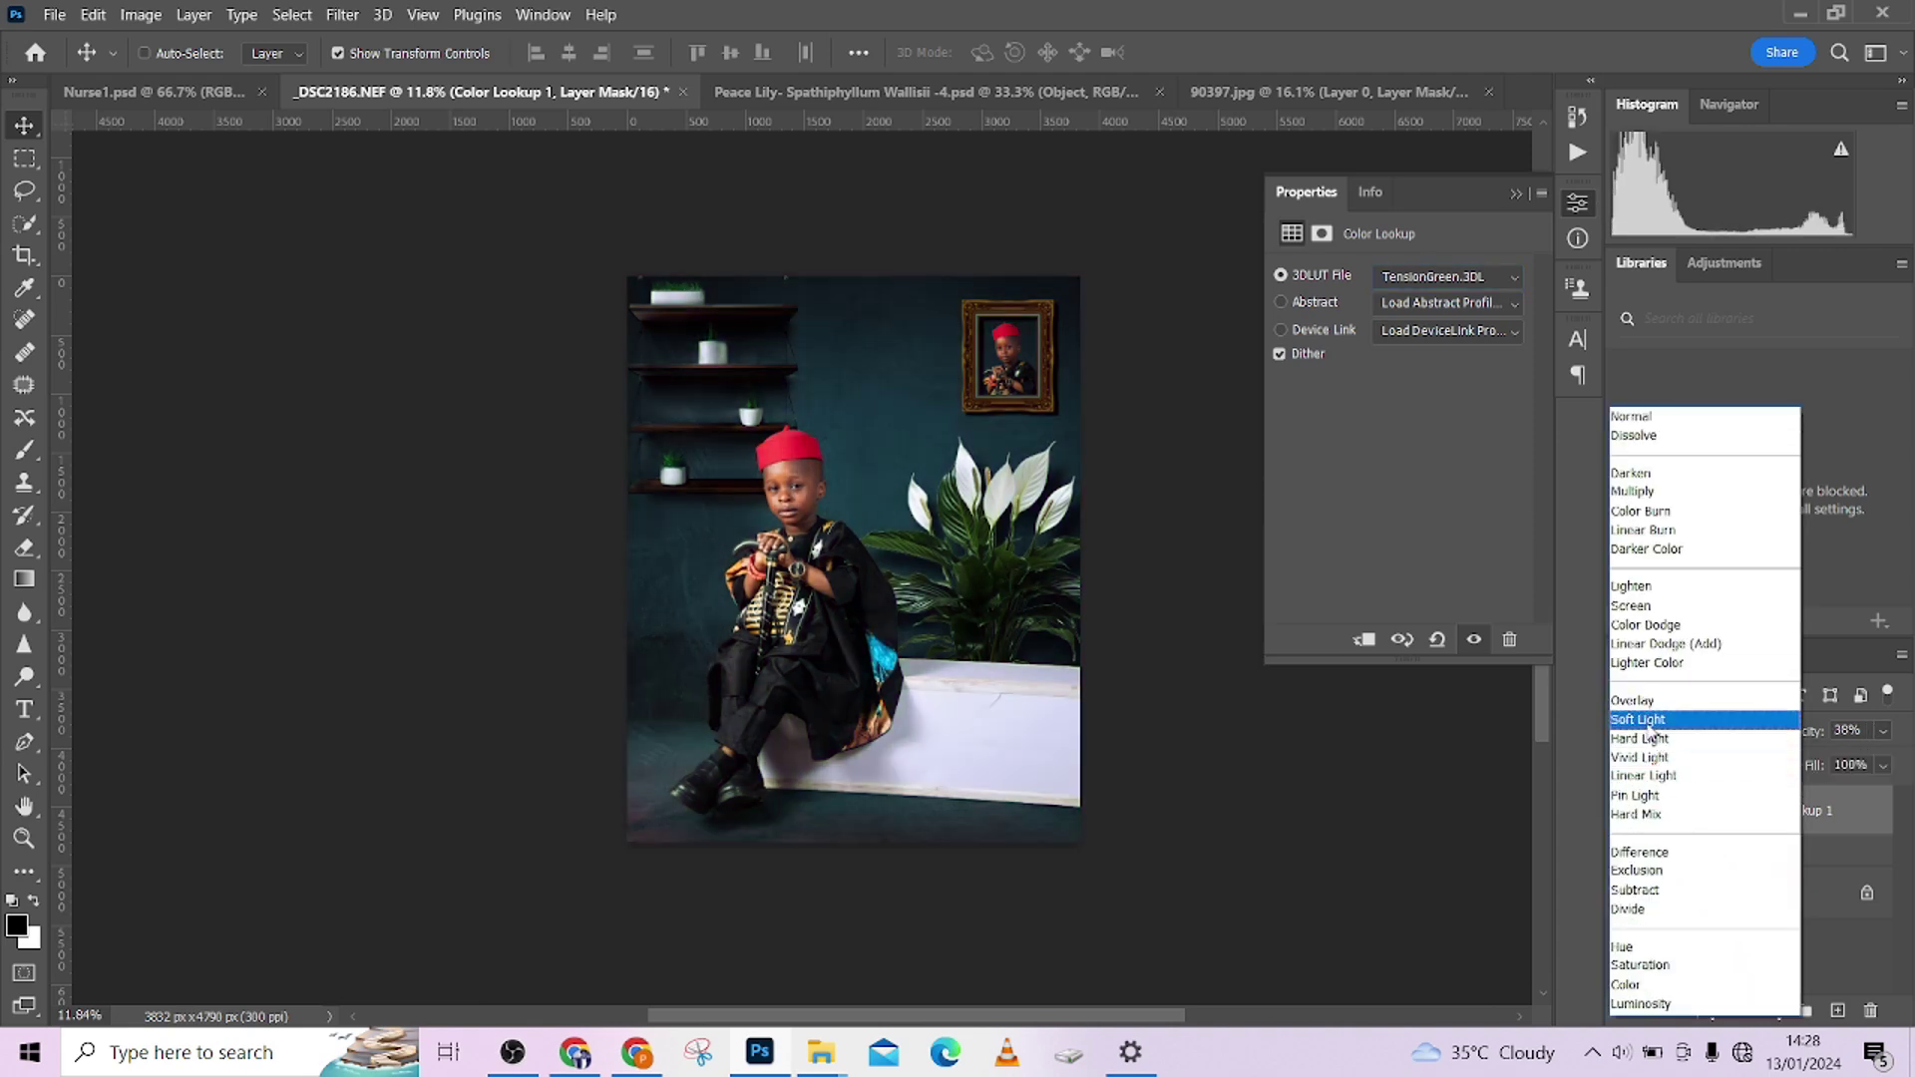
key(Escape)
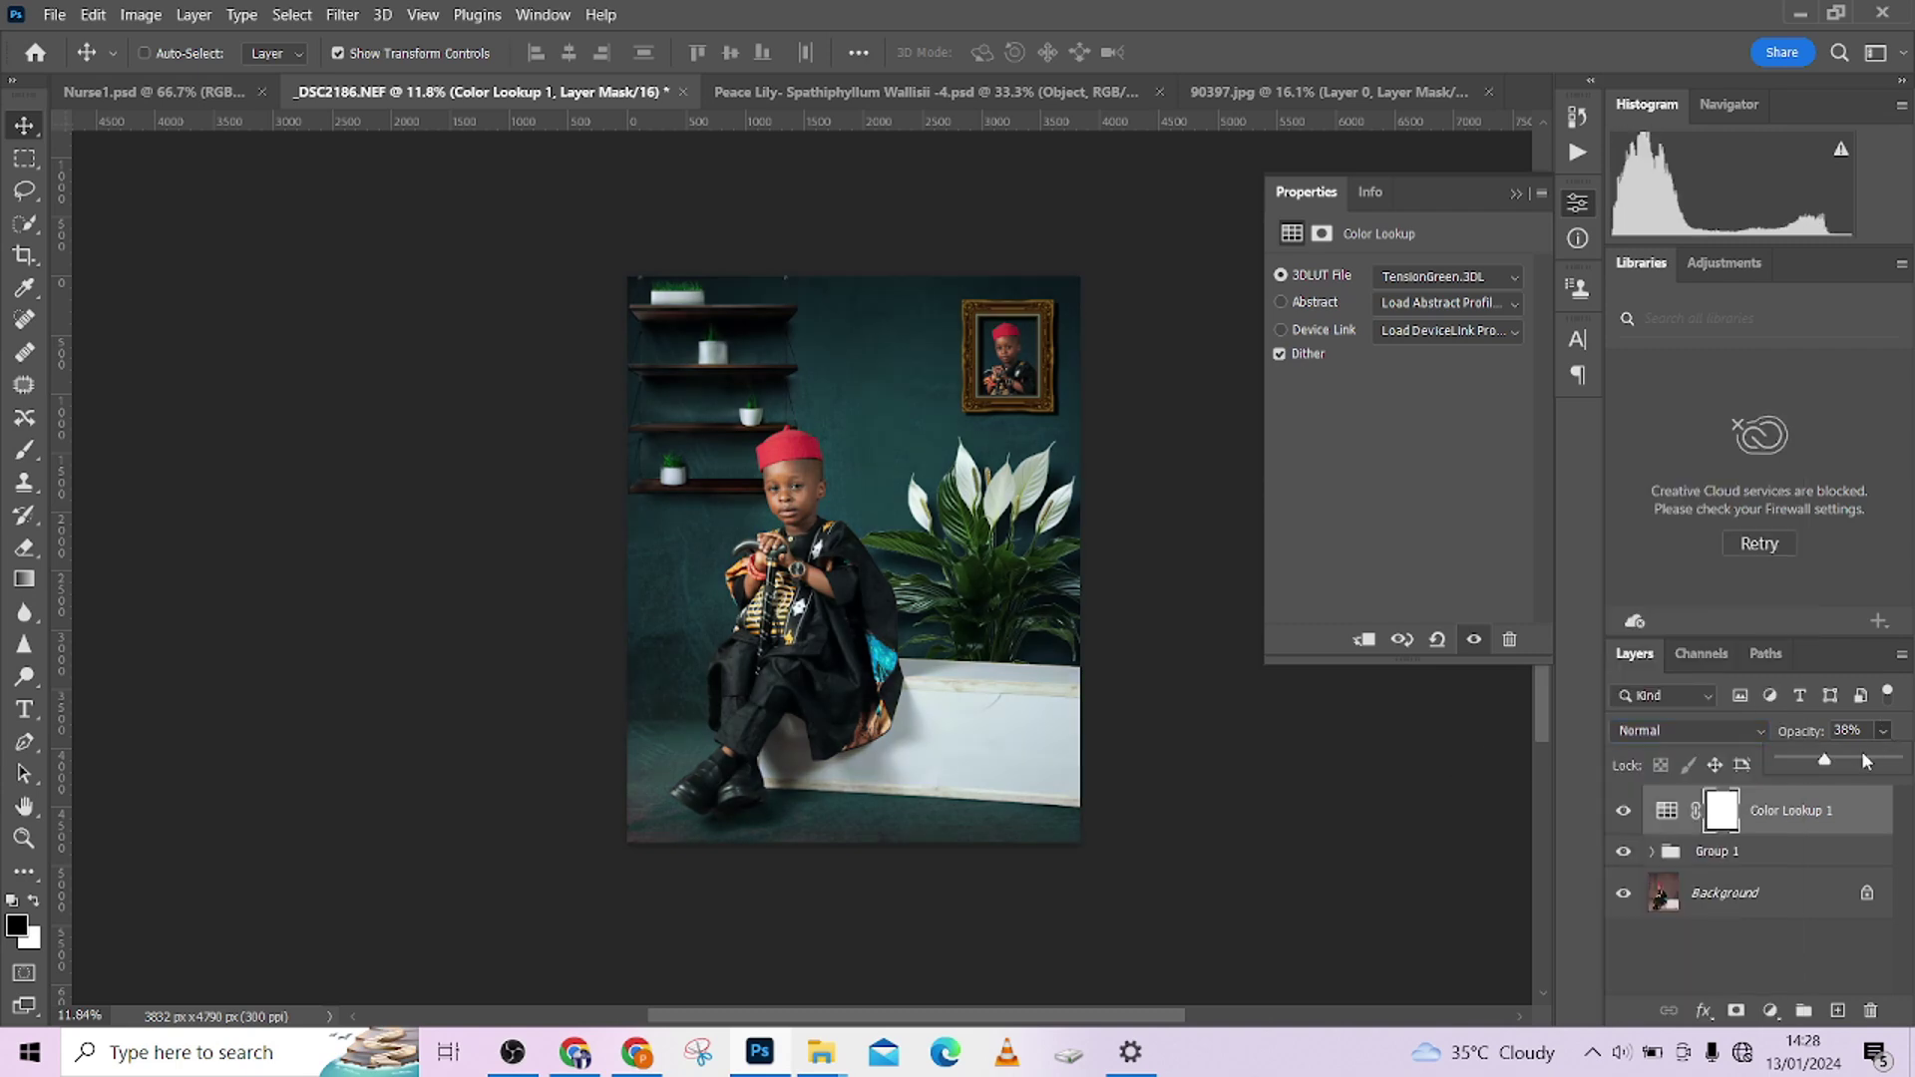
Raise the Color Lookup layer's opacity to 48% and switch its 3DLUT file to the TealOrangePlusContrast look.
drag(1835, 764, 1839, 765)
click(1443, 277)
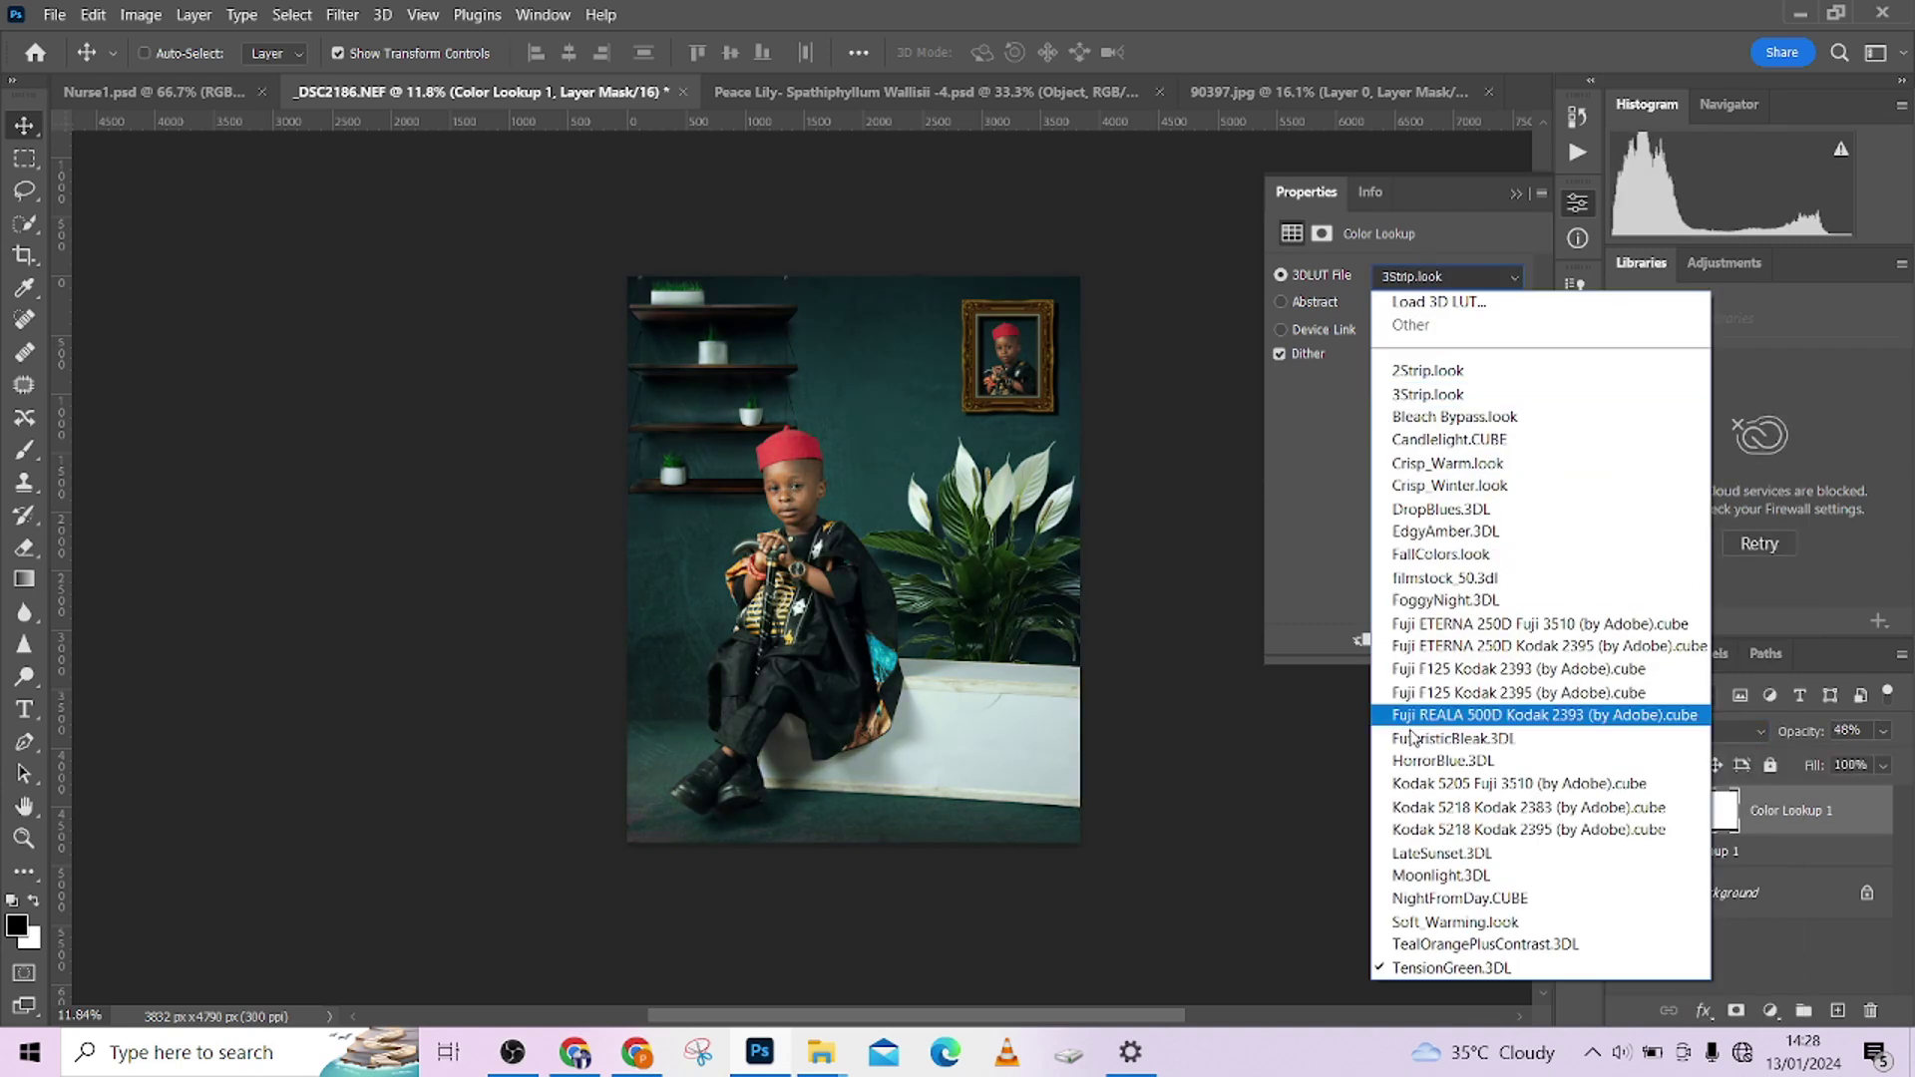
click(1451, 967)
key(Up)
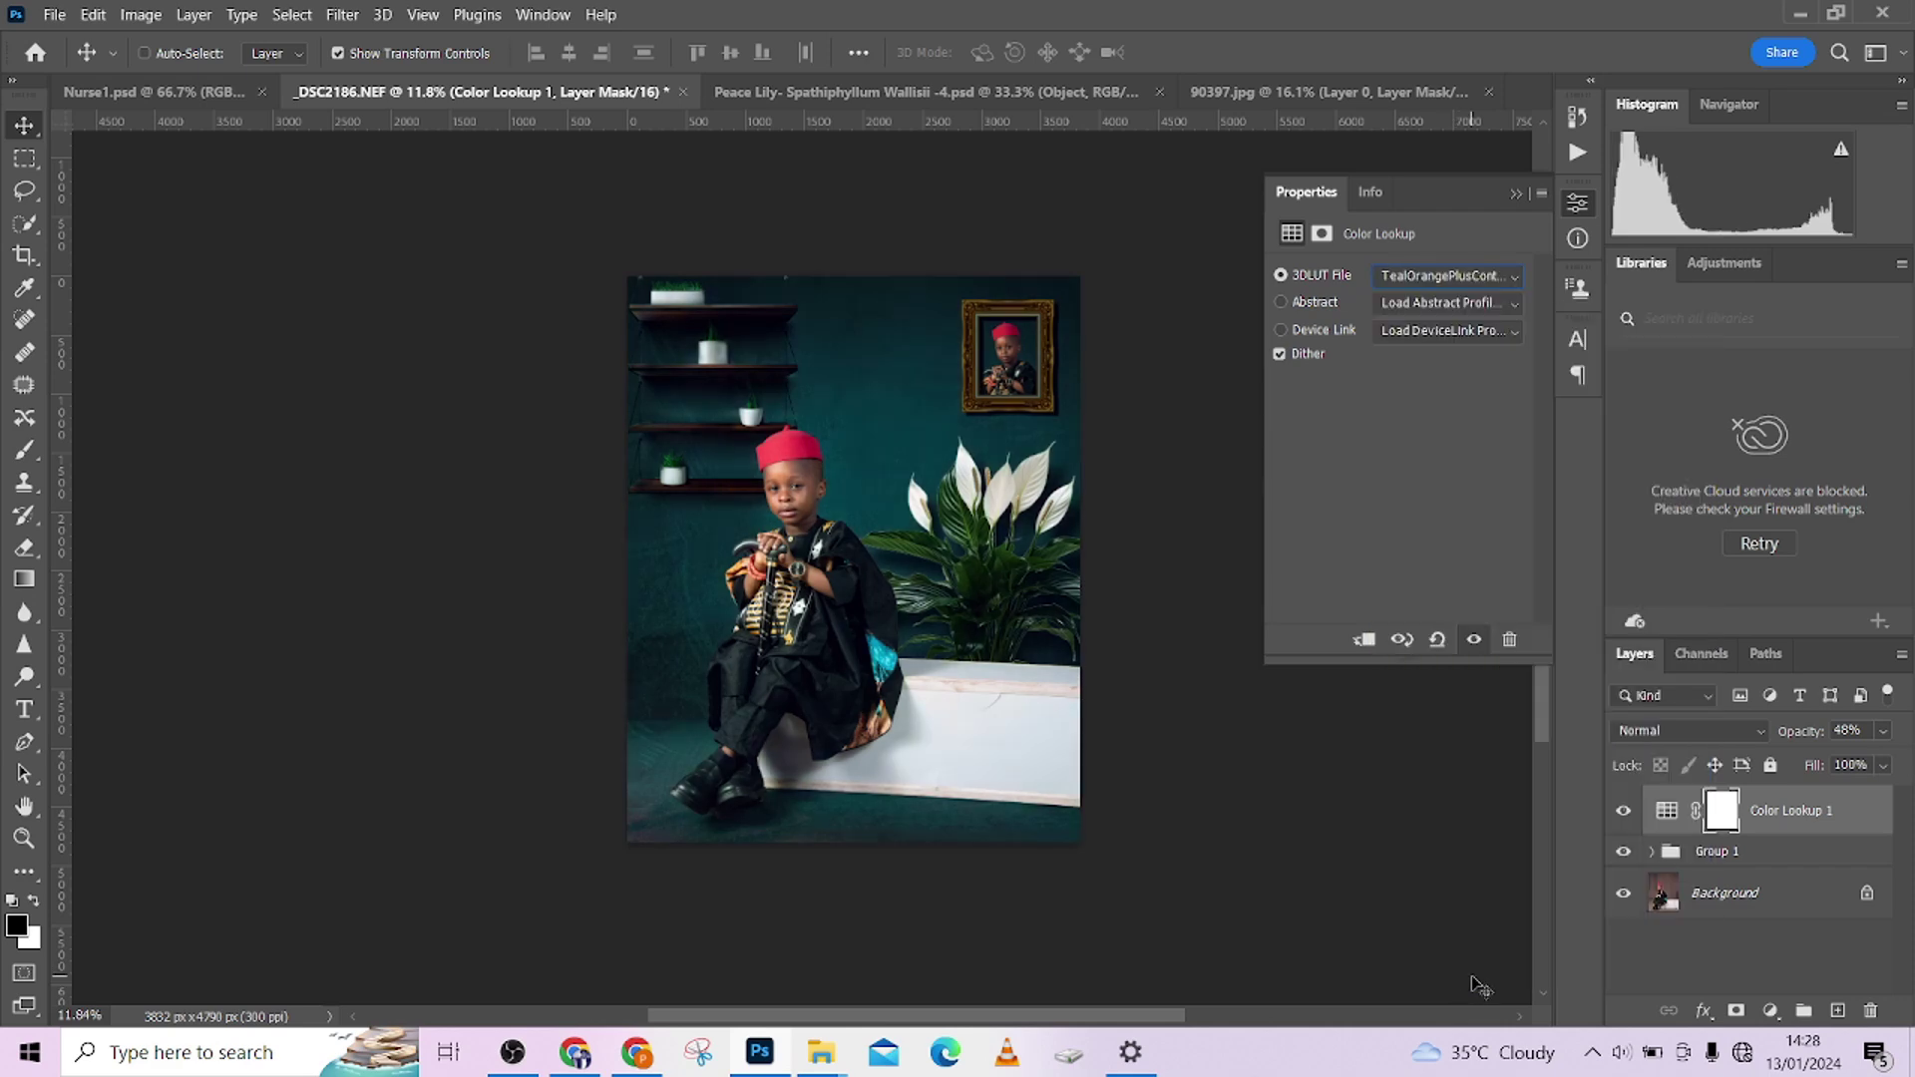
Lower the Color Lookup layer's fill to 61% and compare the image with the layer hidden and shown.
click(1883, 765)
drag(1862, 789, 1849, 788)
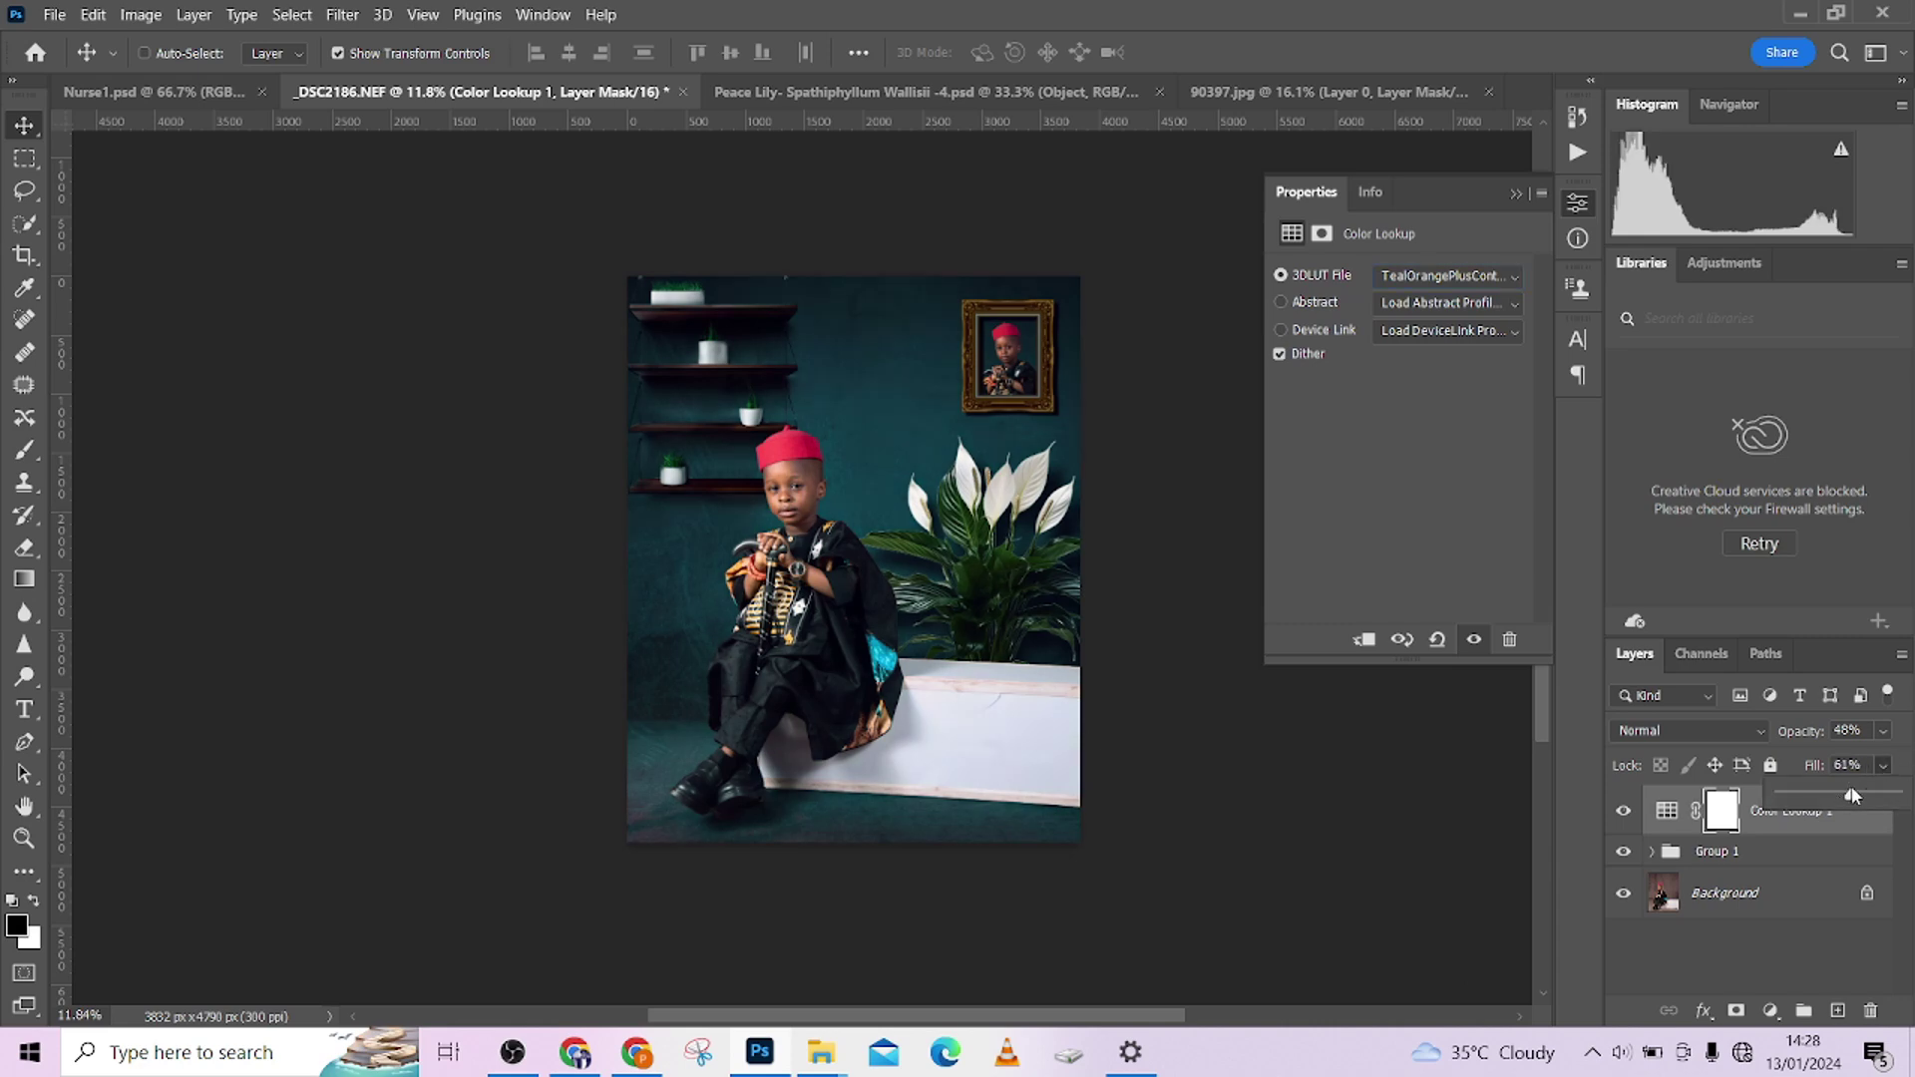
click(1624, 811)
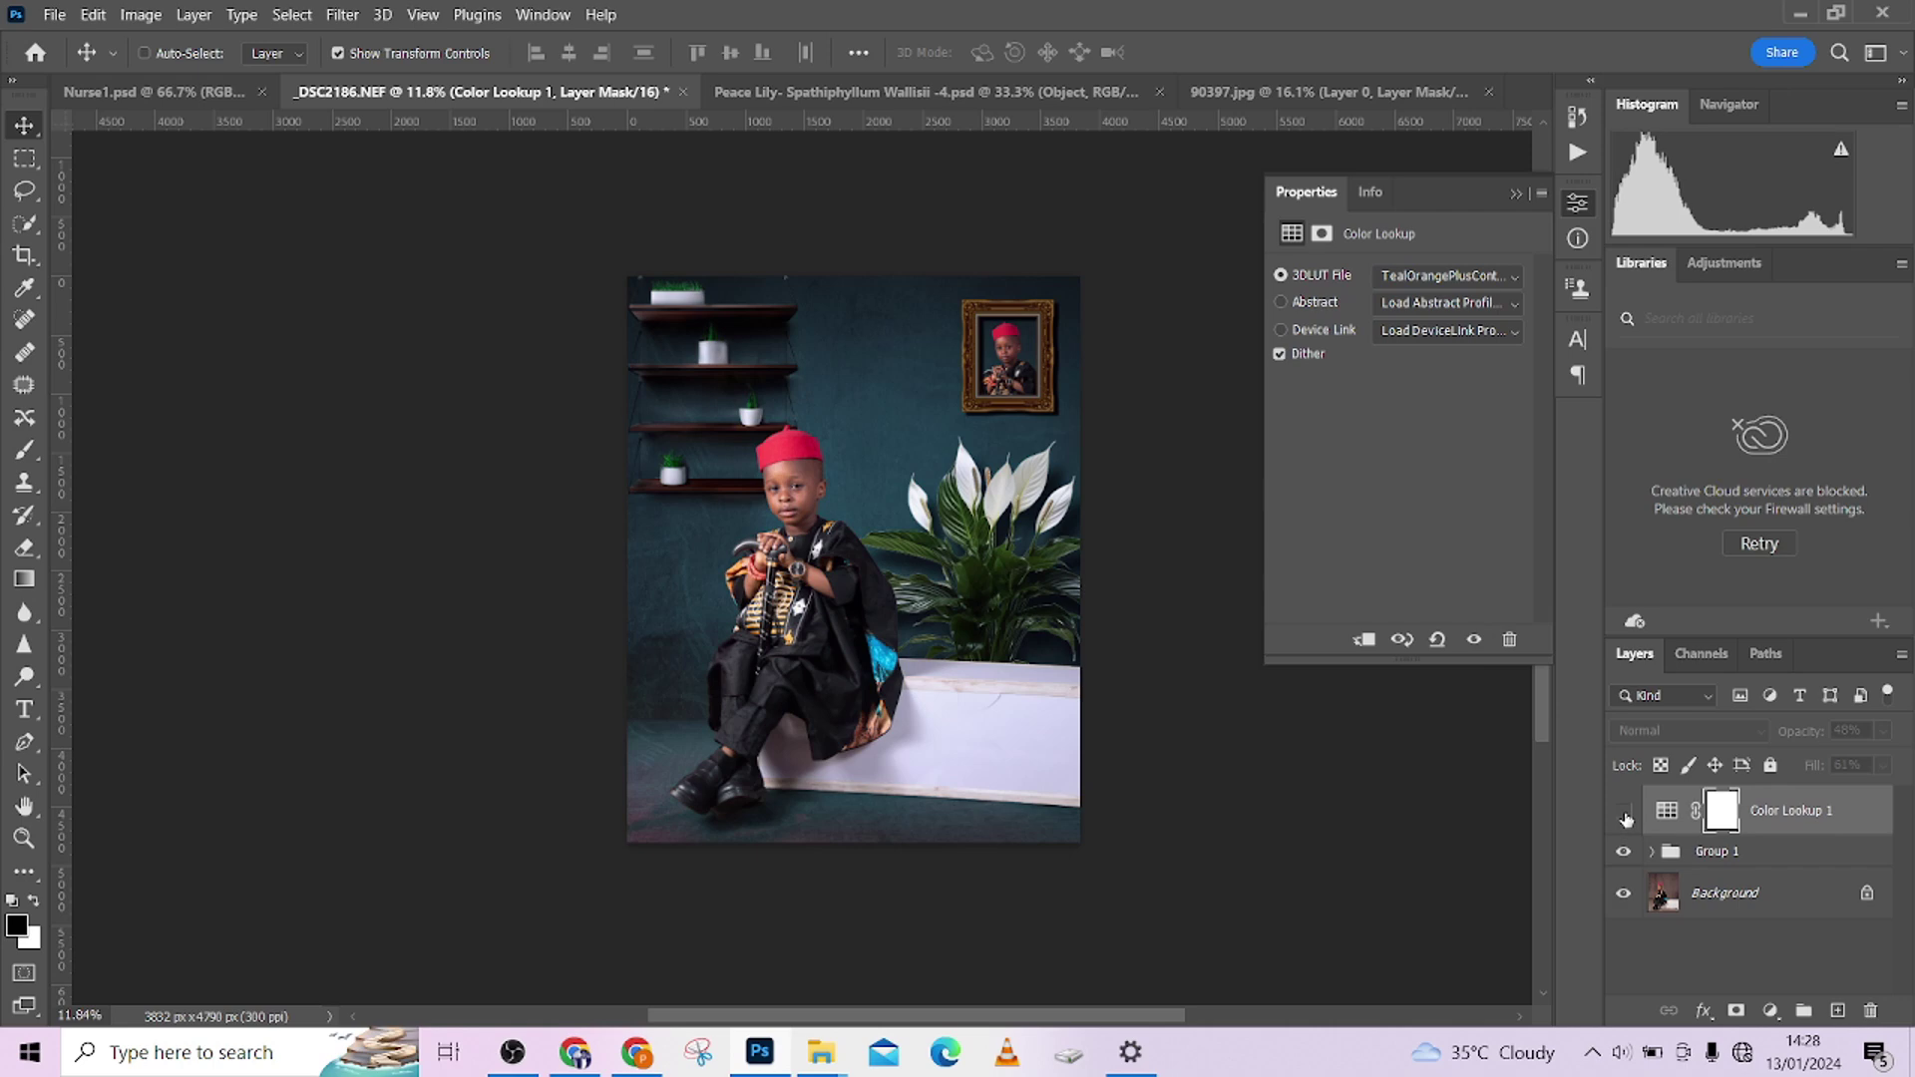
click(1623, 811)
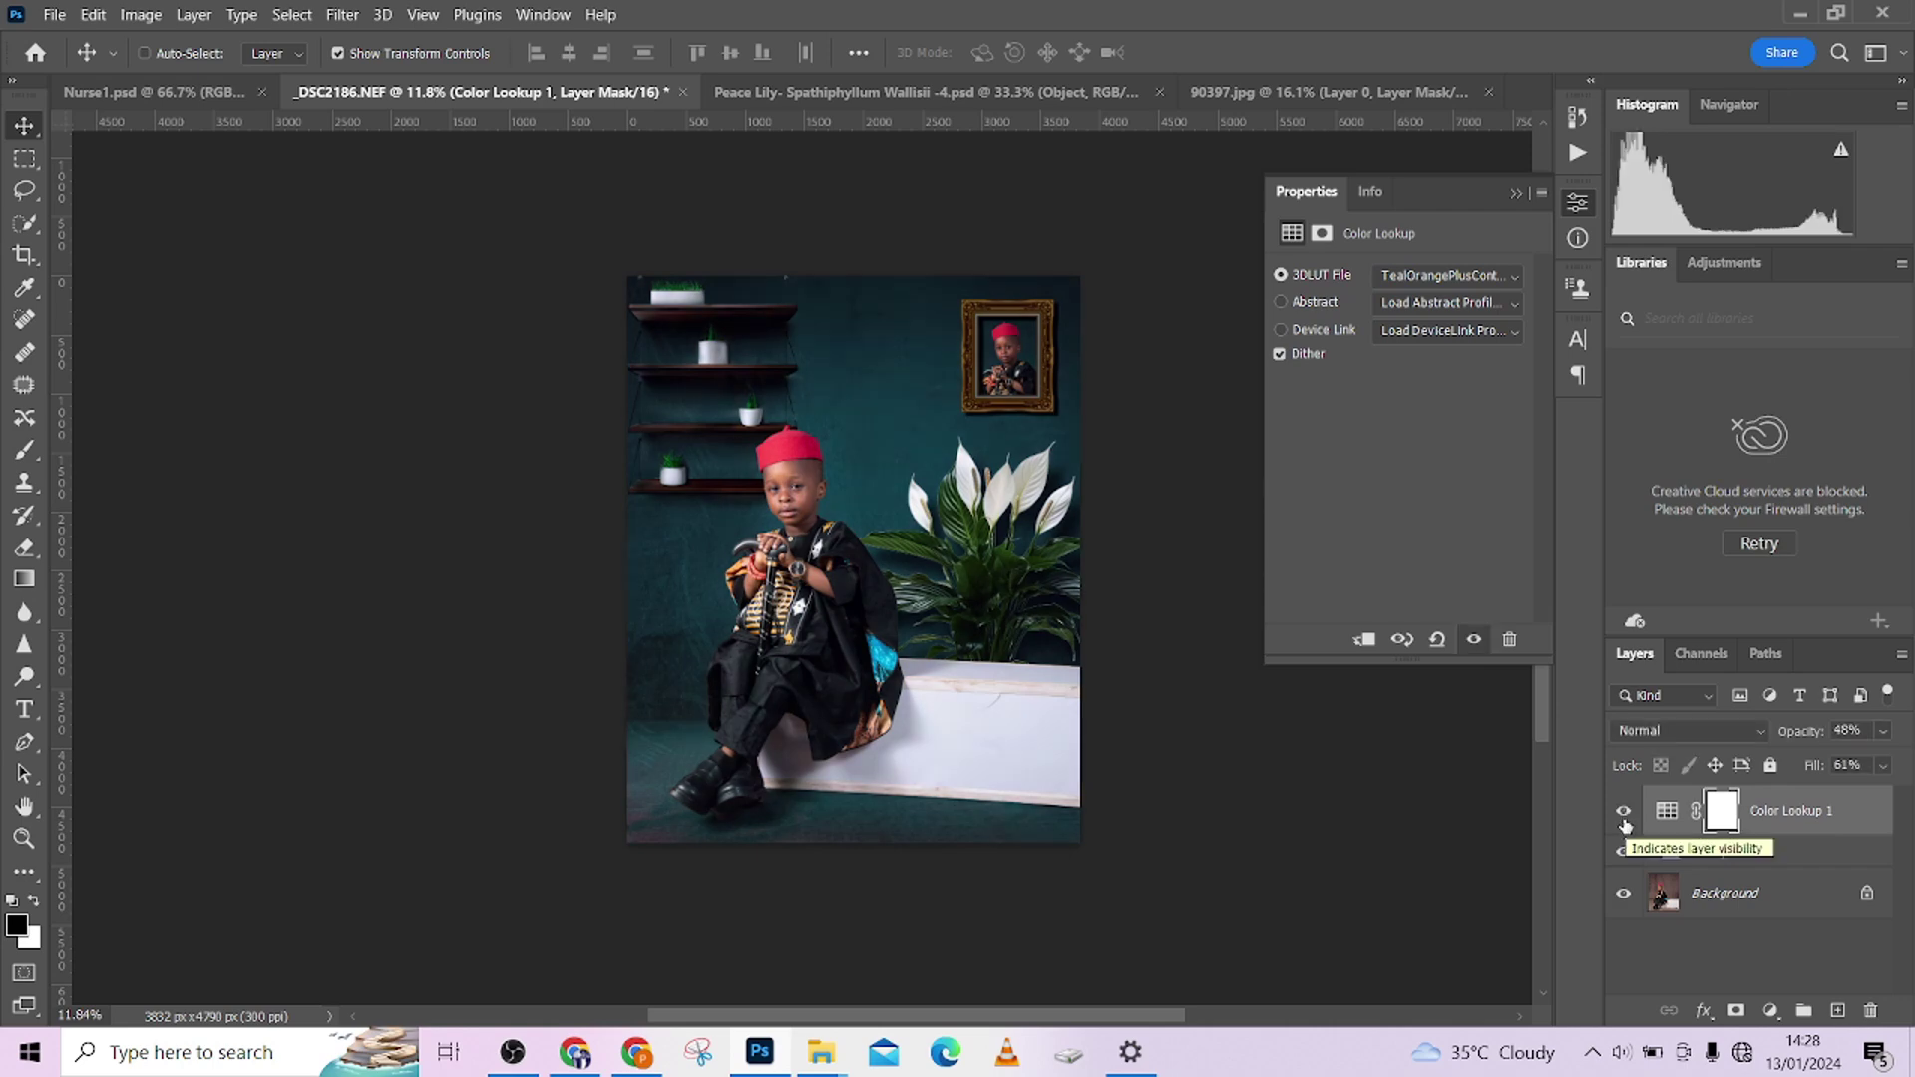
click(1623, 812)
click(1623, 811)
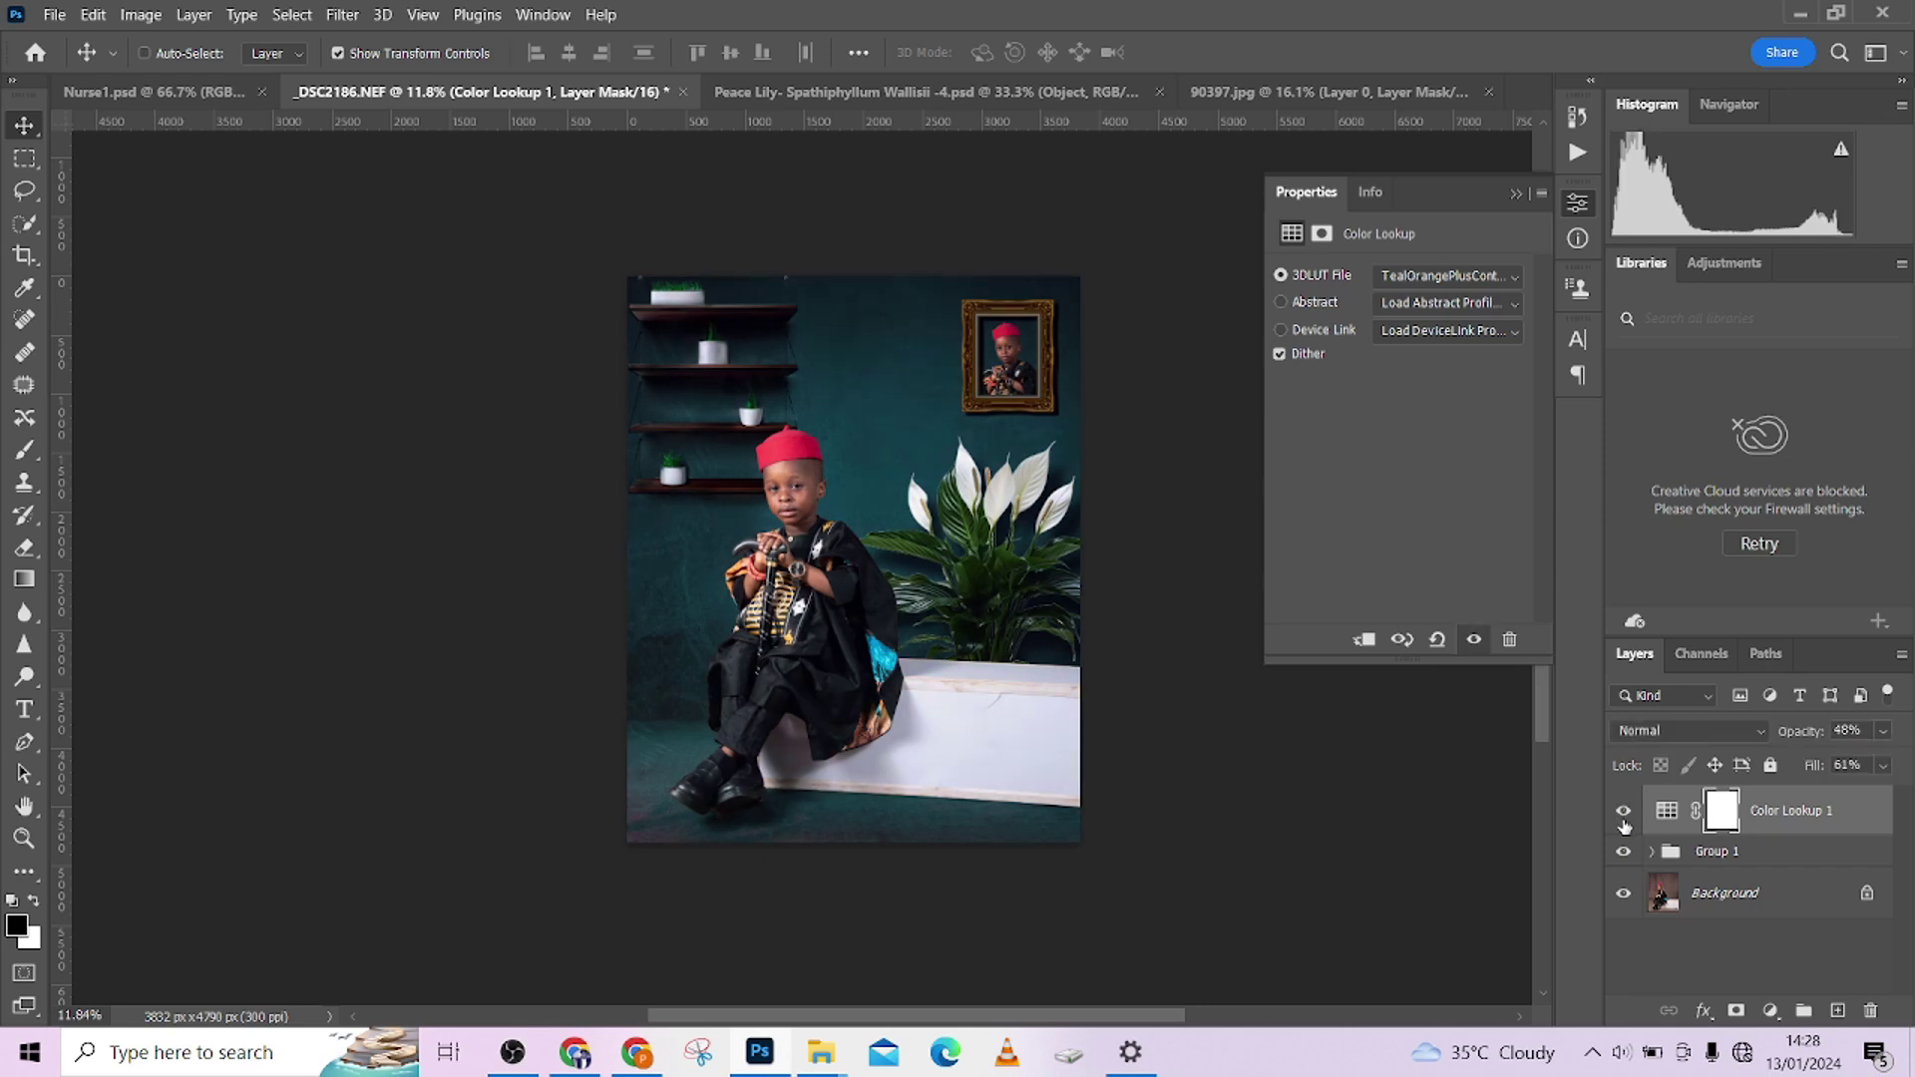
Add a Levels adjustment layer above the Color Lookup and darken the midtones to 0.72.
click(1771, 1010)
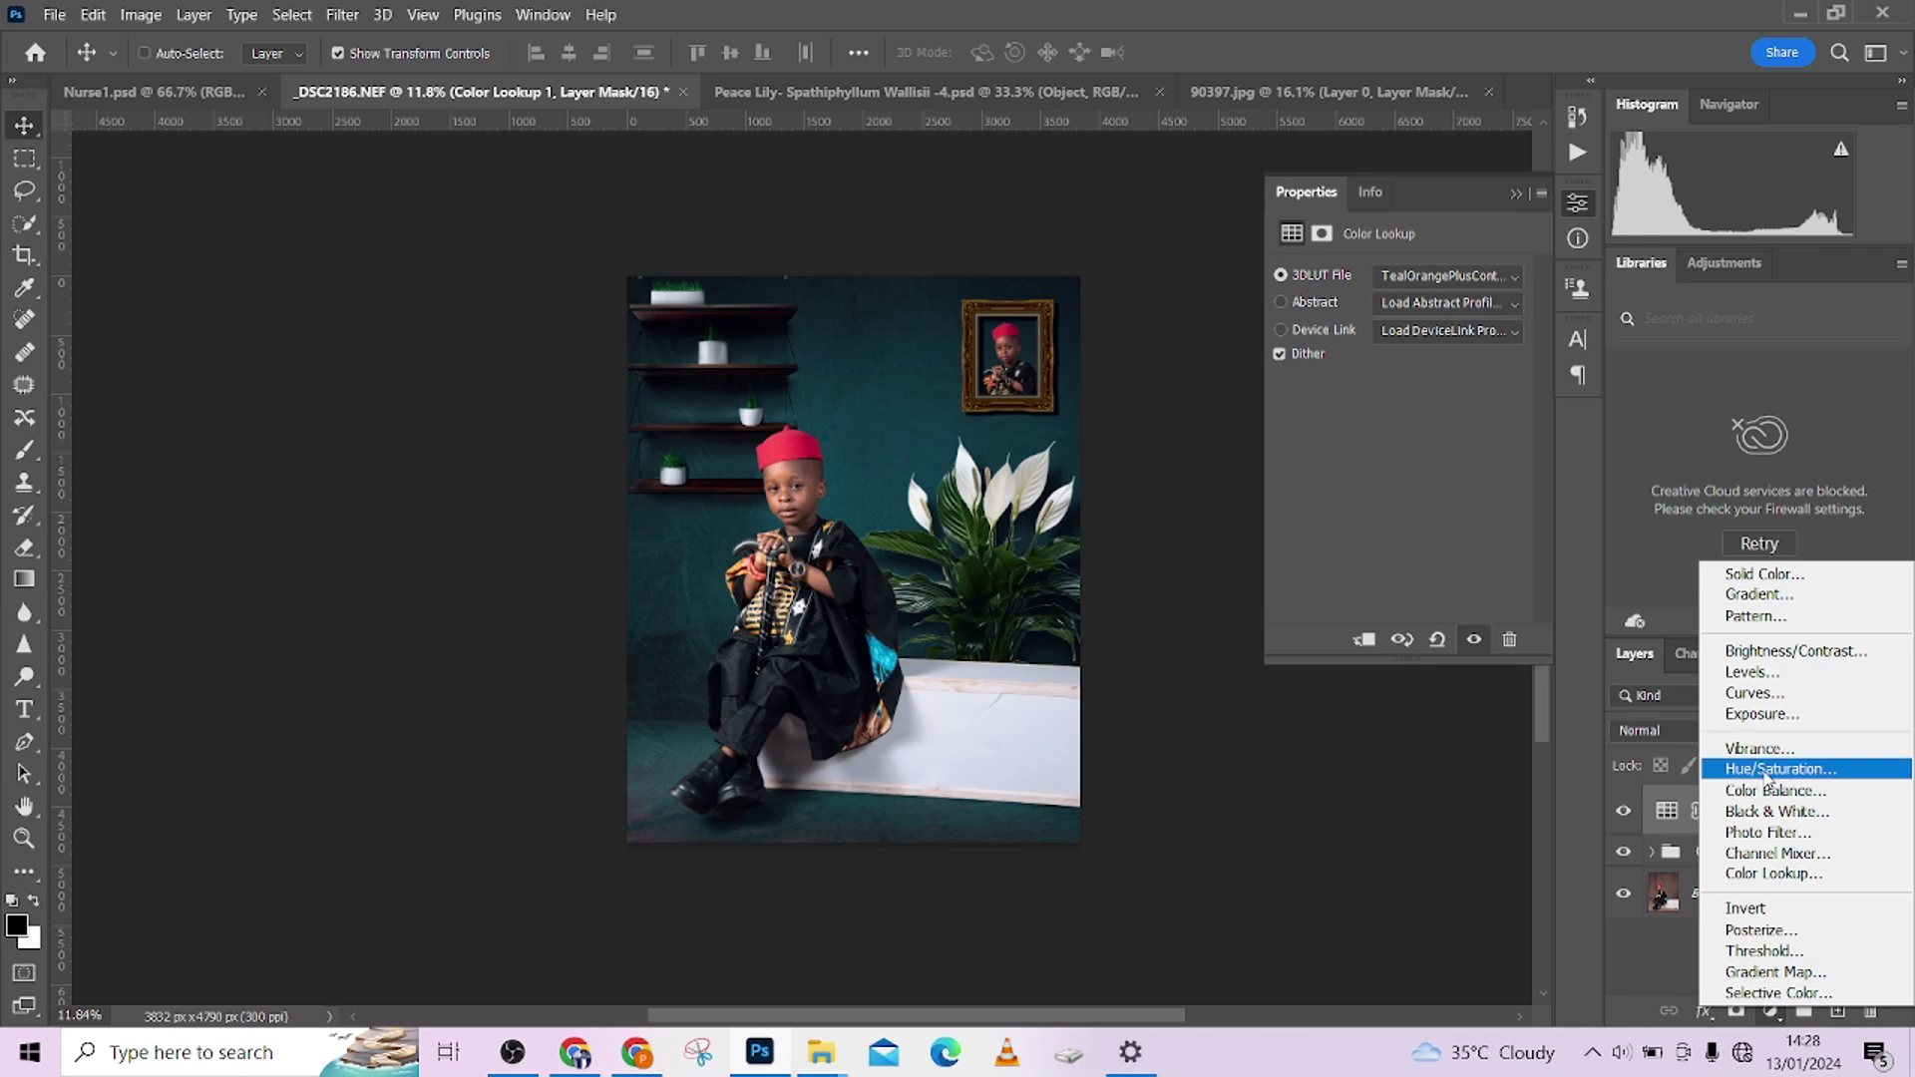
click(1752, 673)
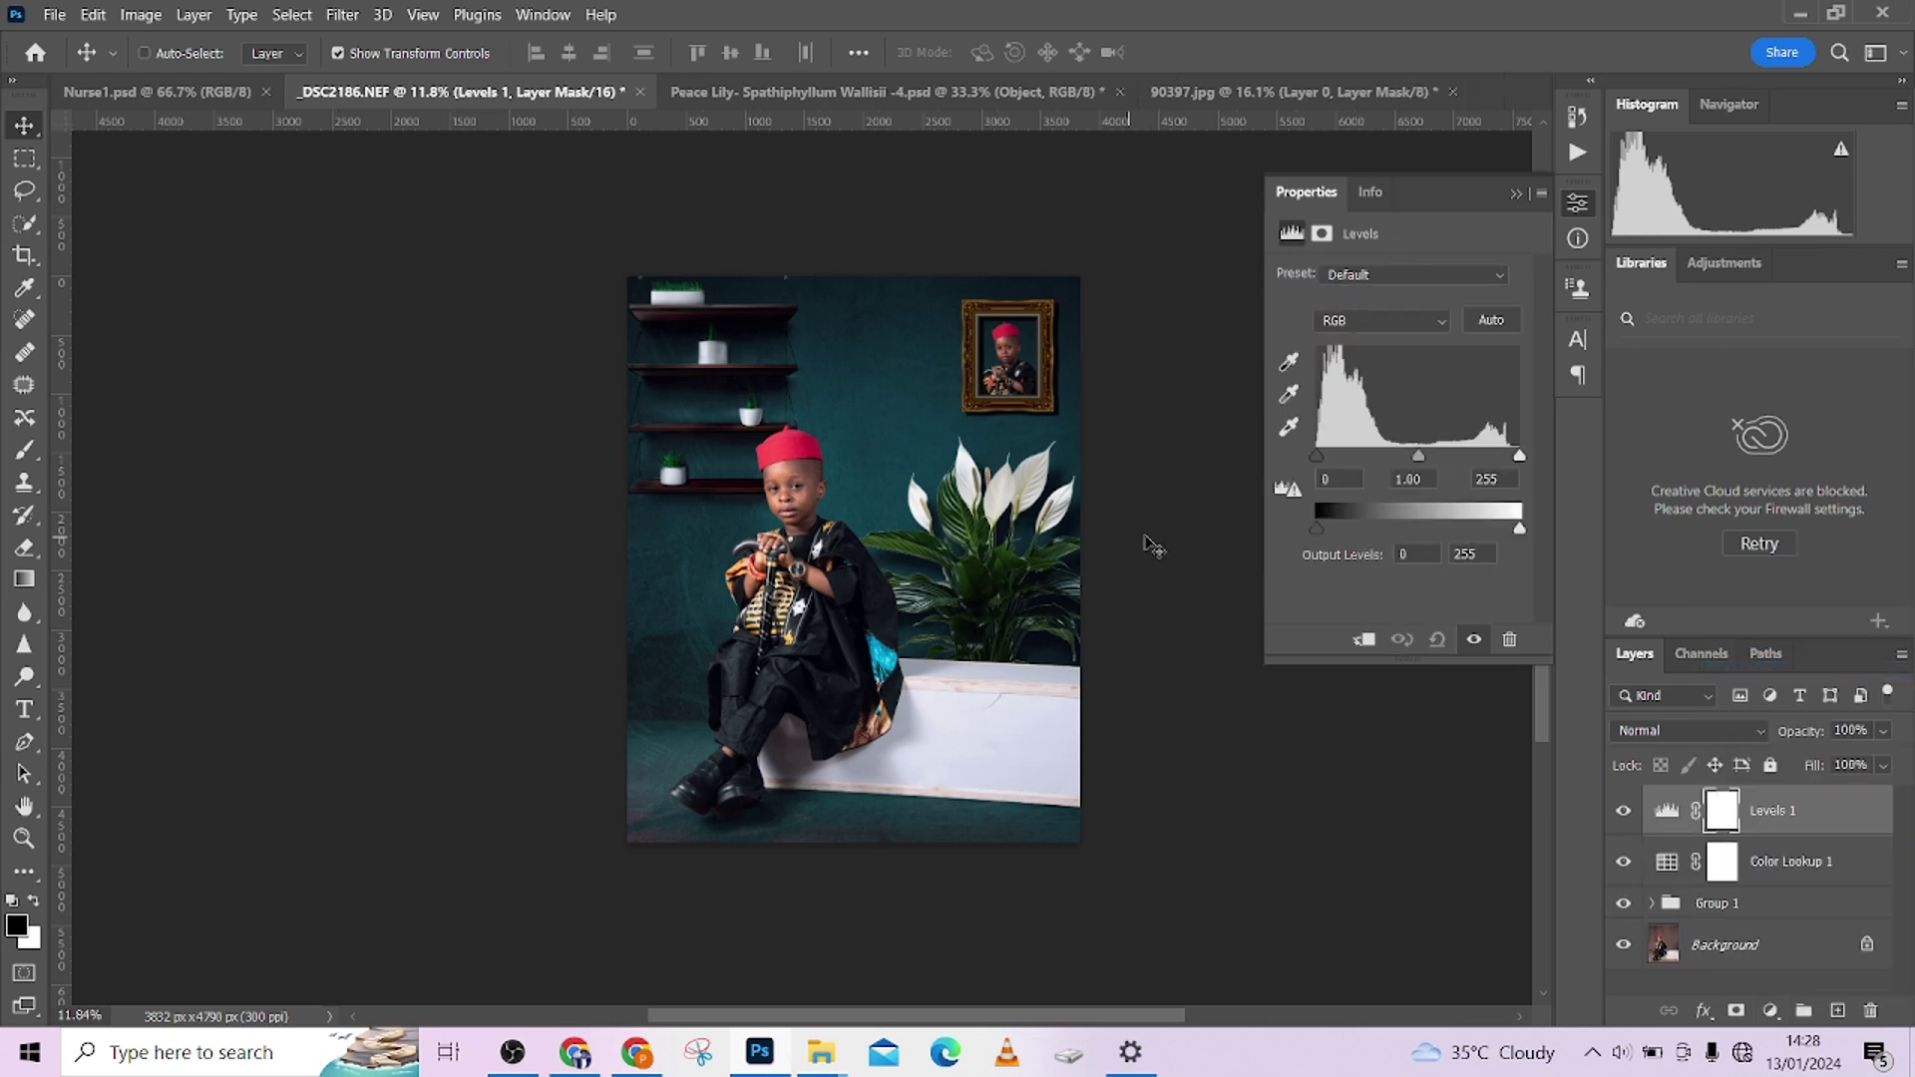
mouse_move(1314, 527)
mouse_down()
mouse_move(1346, 528)
mouse_move(1293, 541)
mouse_up()
mouse_move(1415, 457)
mouse_down()
mouse_move(1386, 455)
mouse_move(1442, 460)
mouse_up()
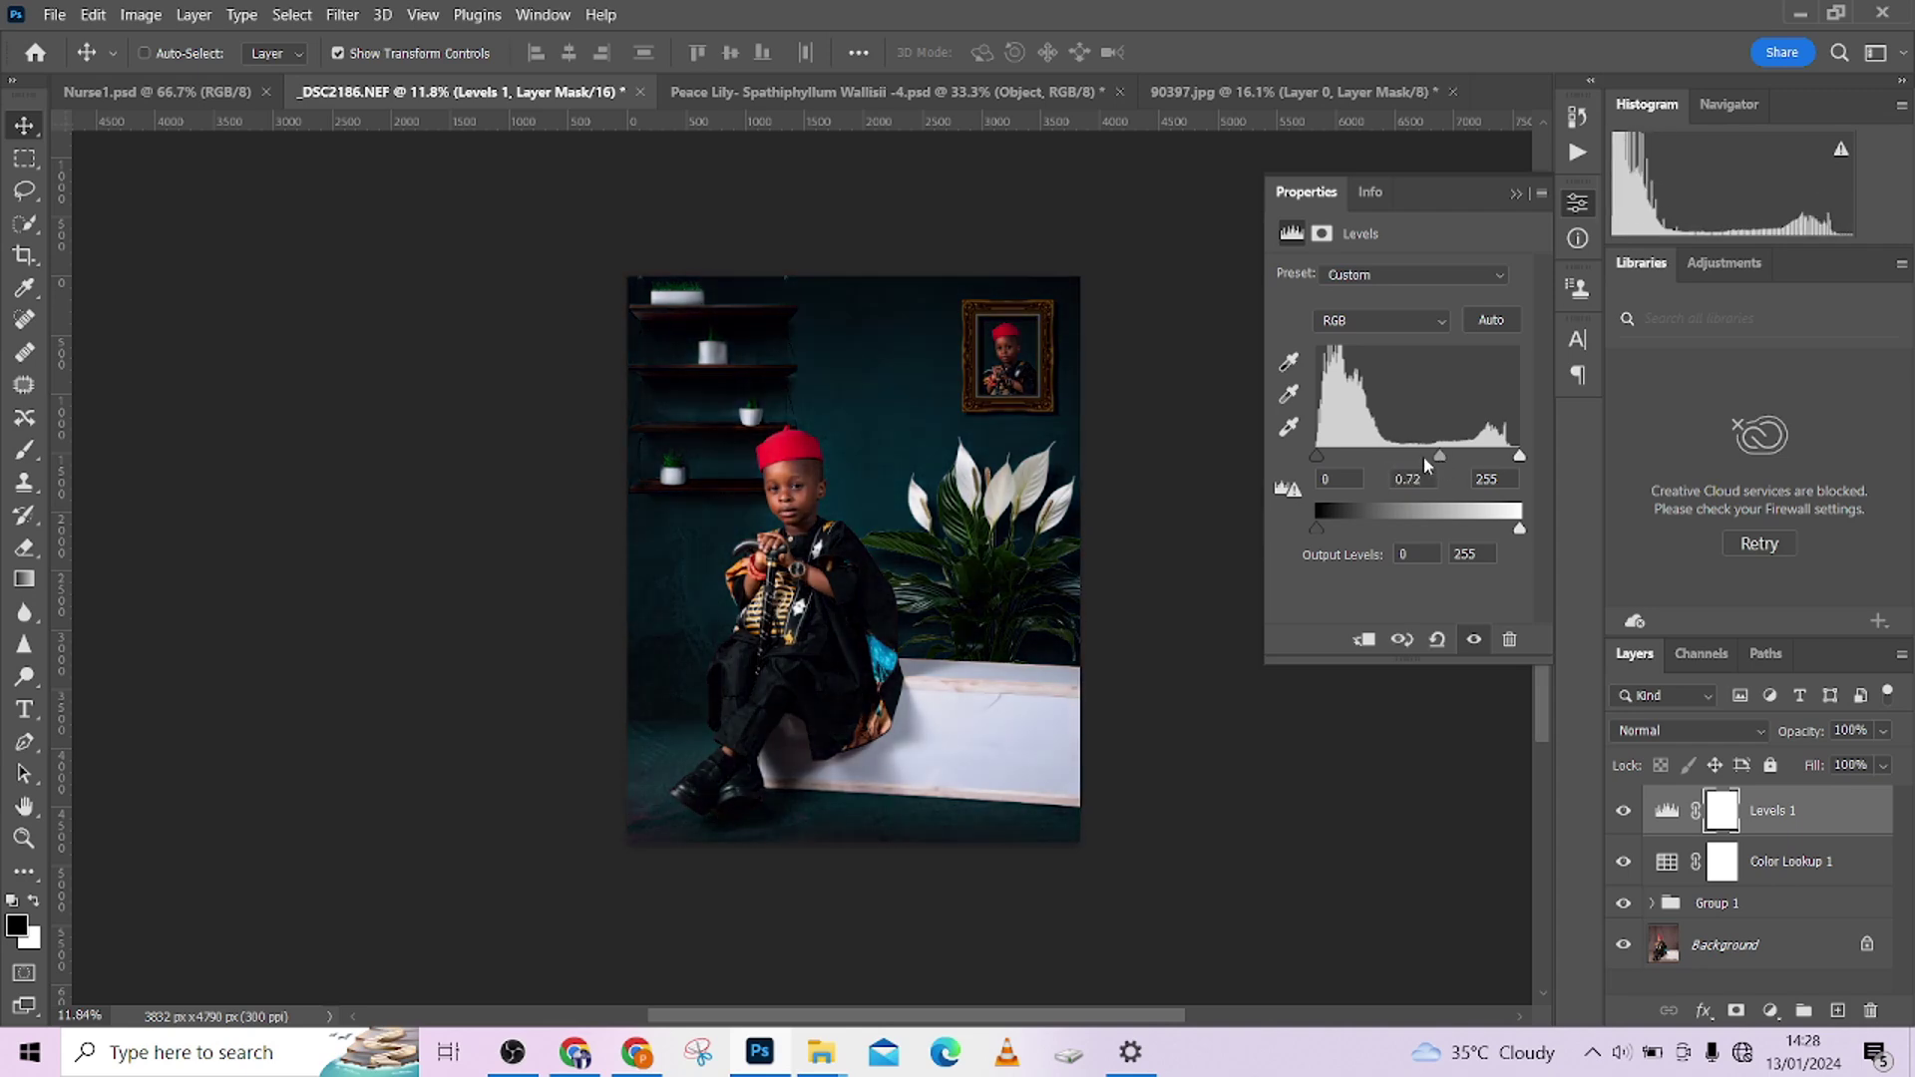
click(28, 161)
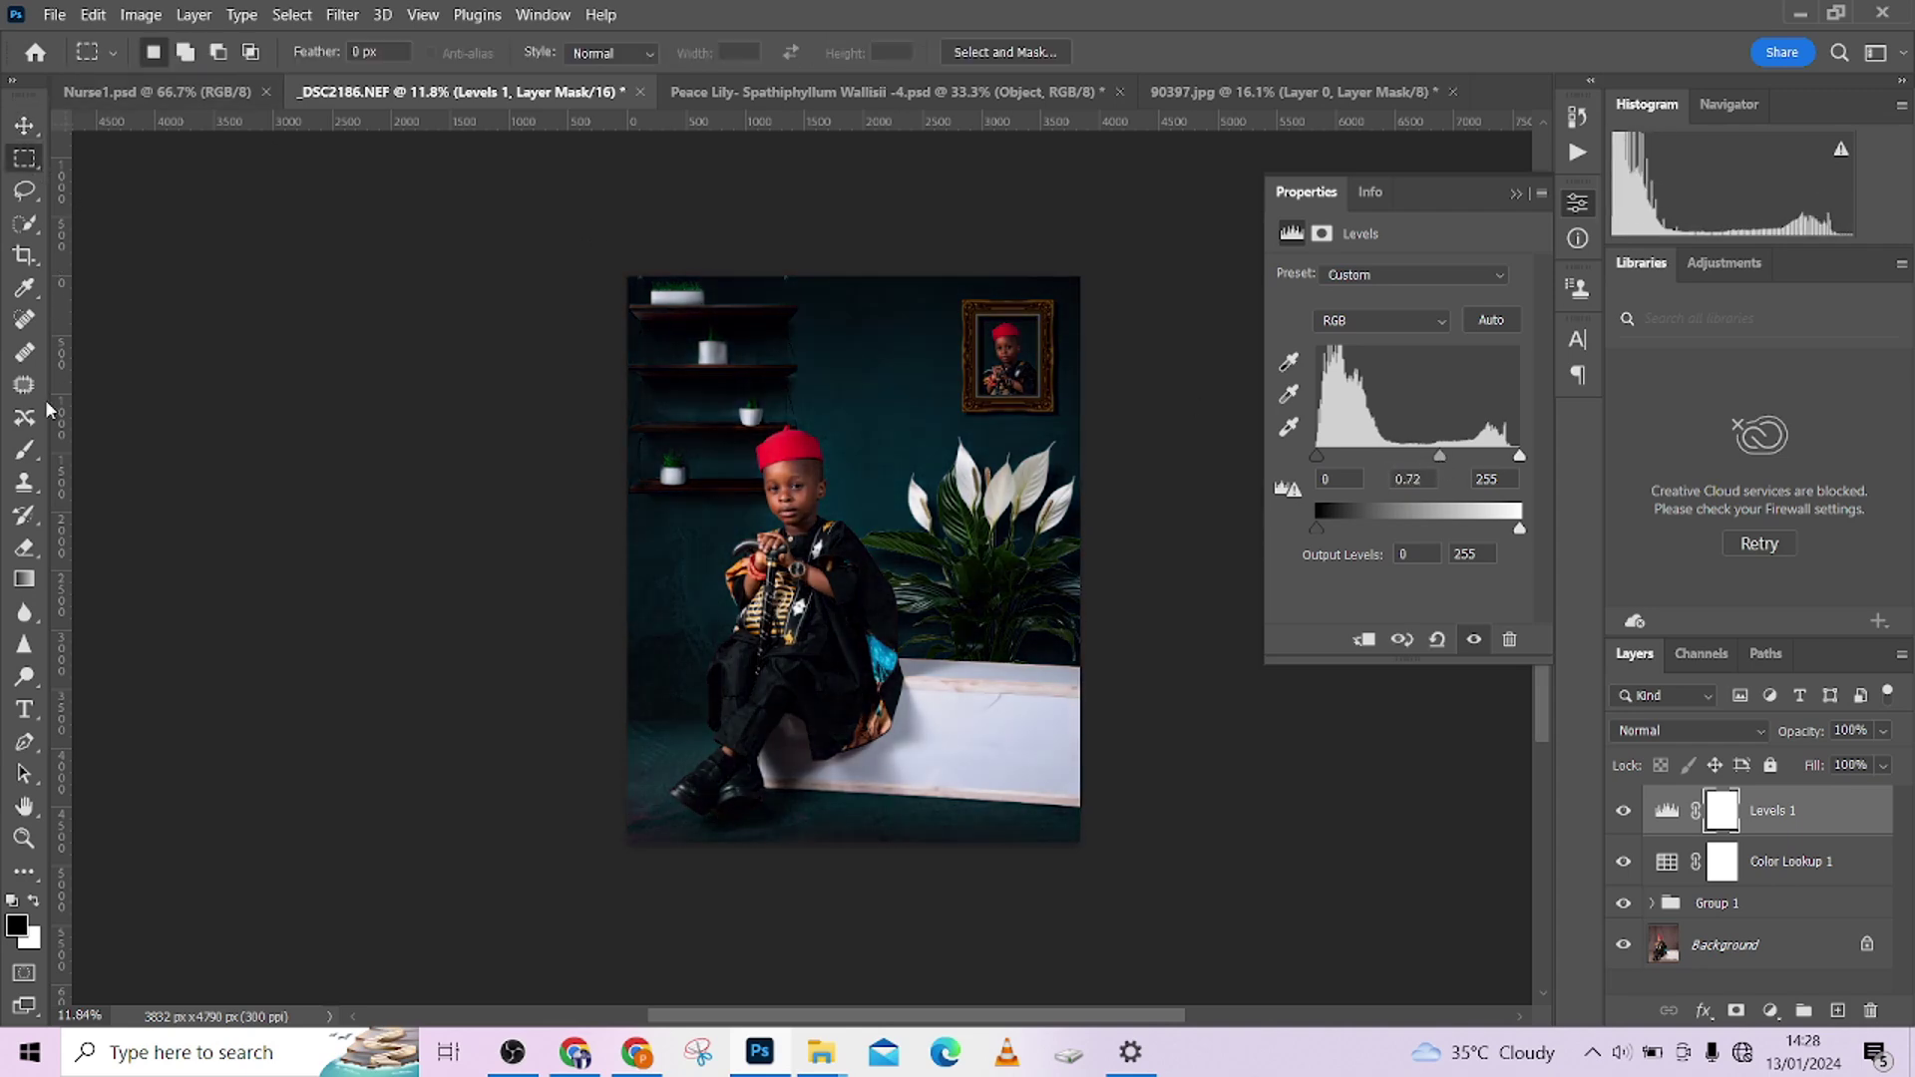
drag(696, 276, 620, 811)
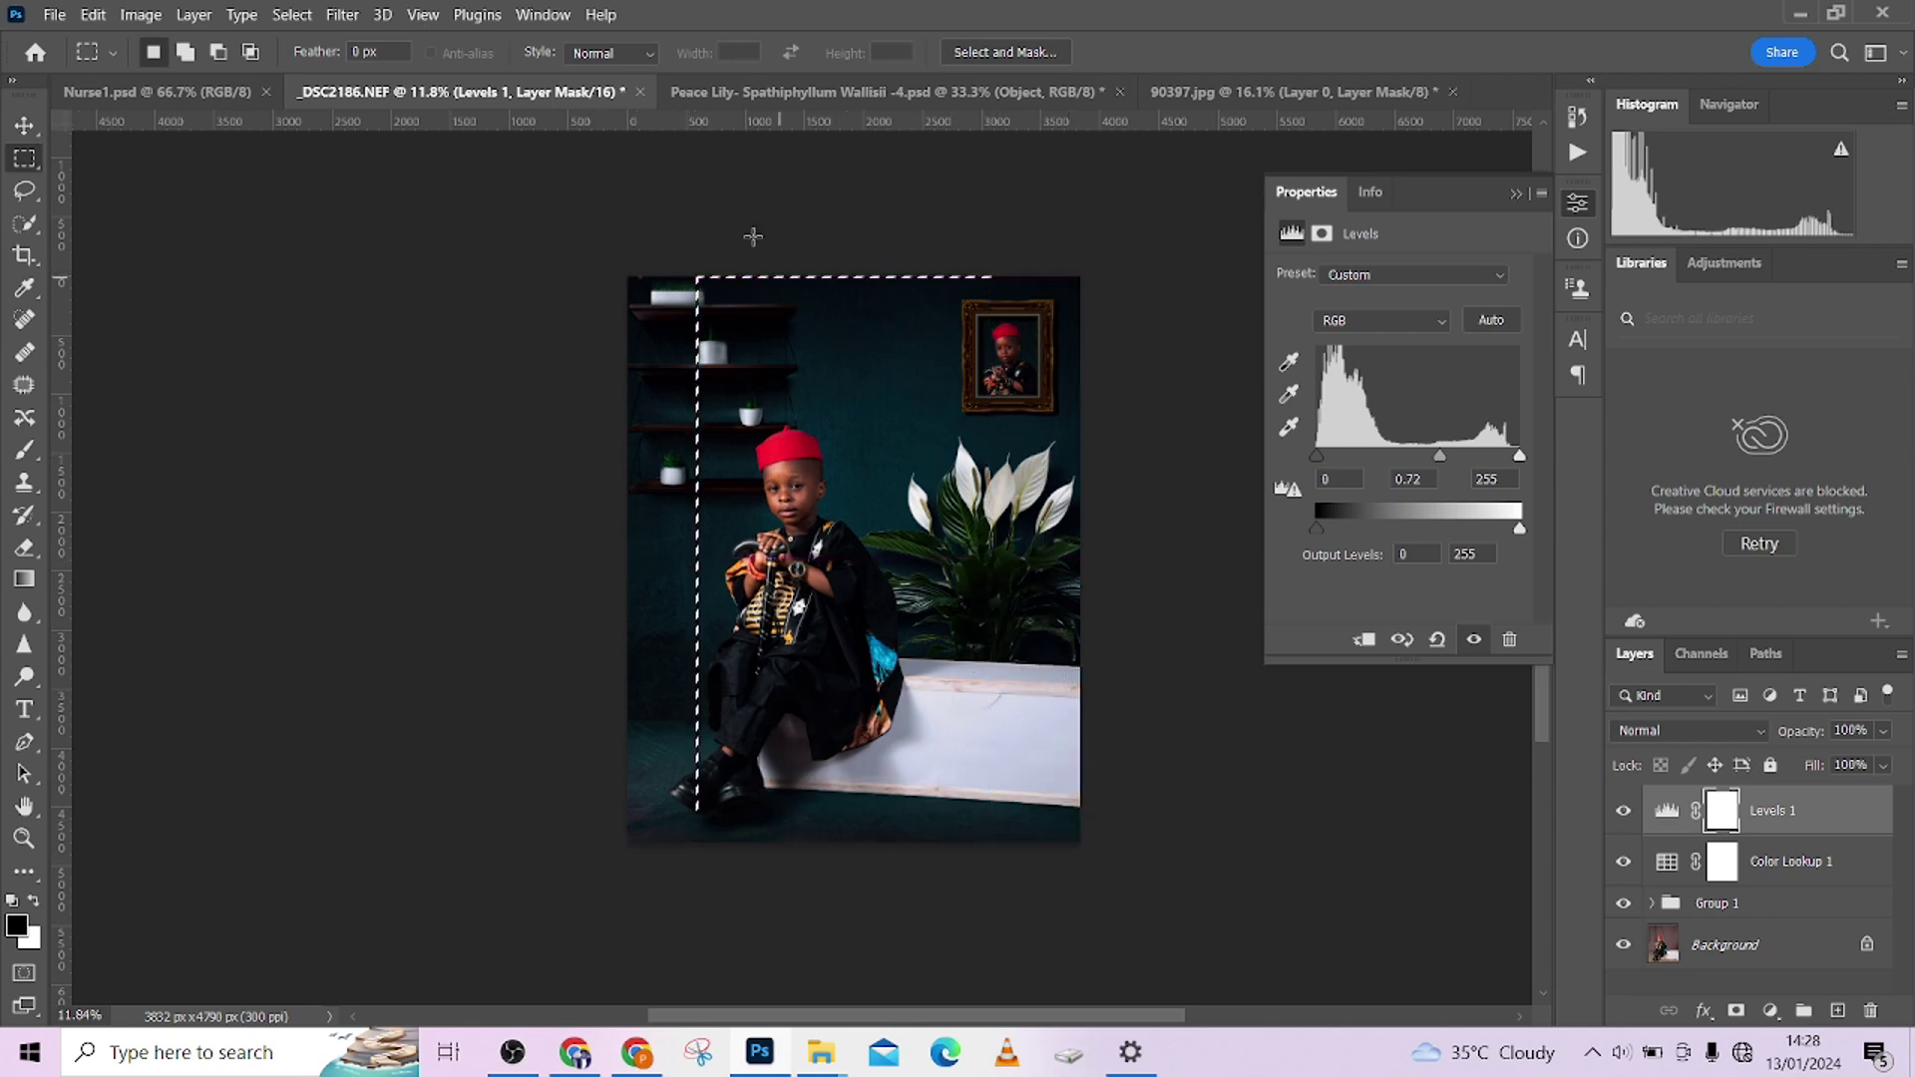
drag(676, 271, 1043, 847)
click(555, 538)
Paint black on the Levels mask over the image centre with a 4974 px brush at 100% flow, leaving only the corners darkened.
click(24, 450)
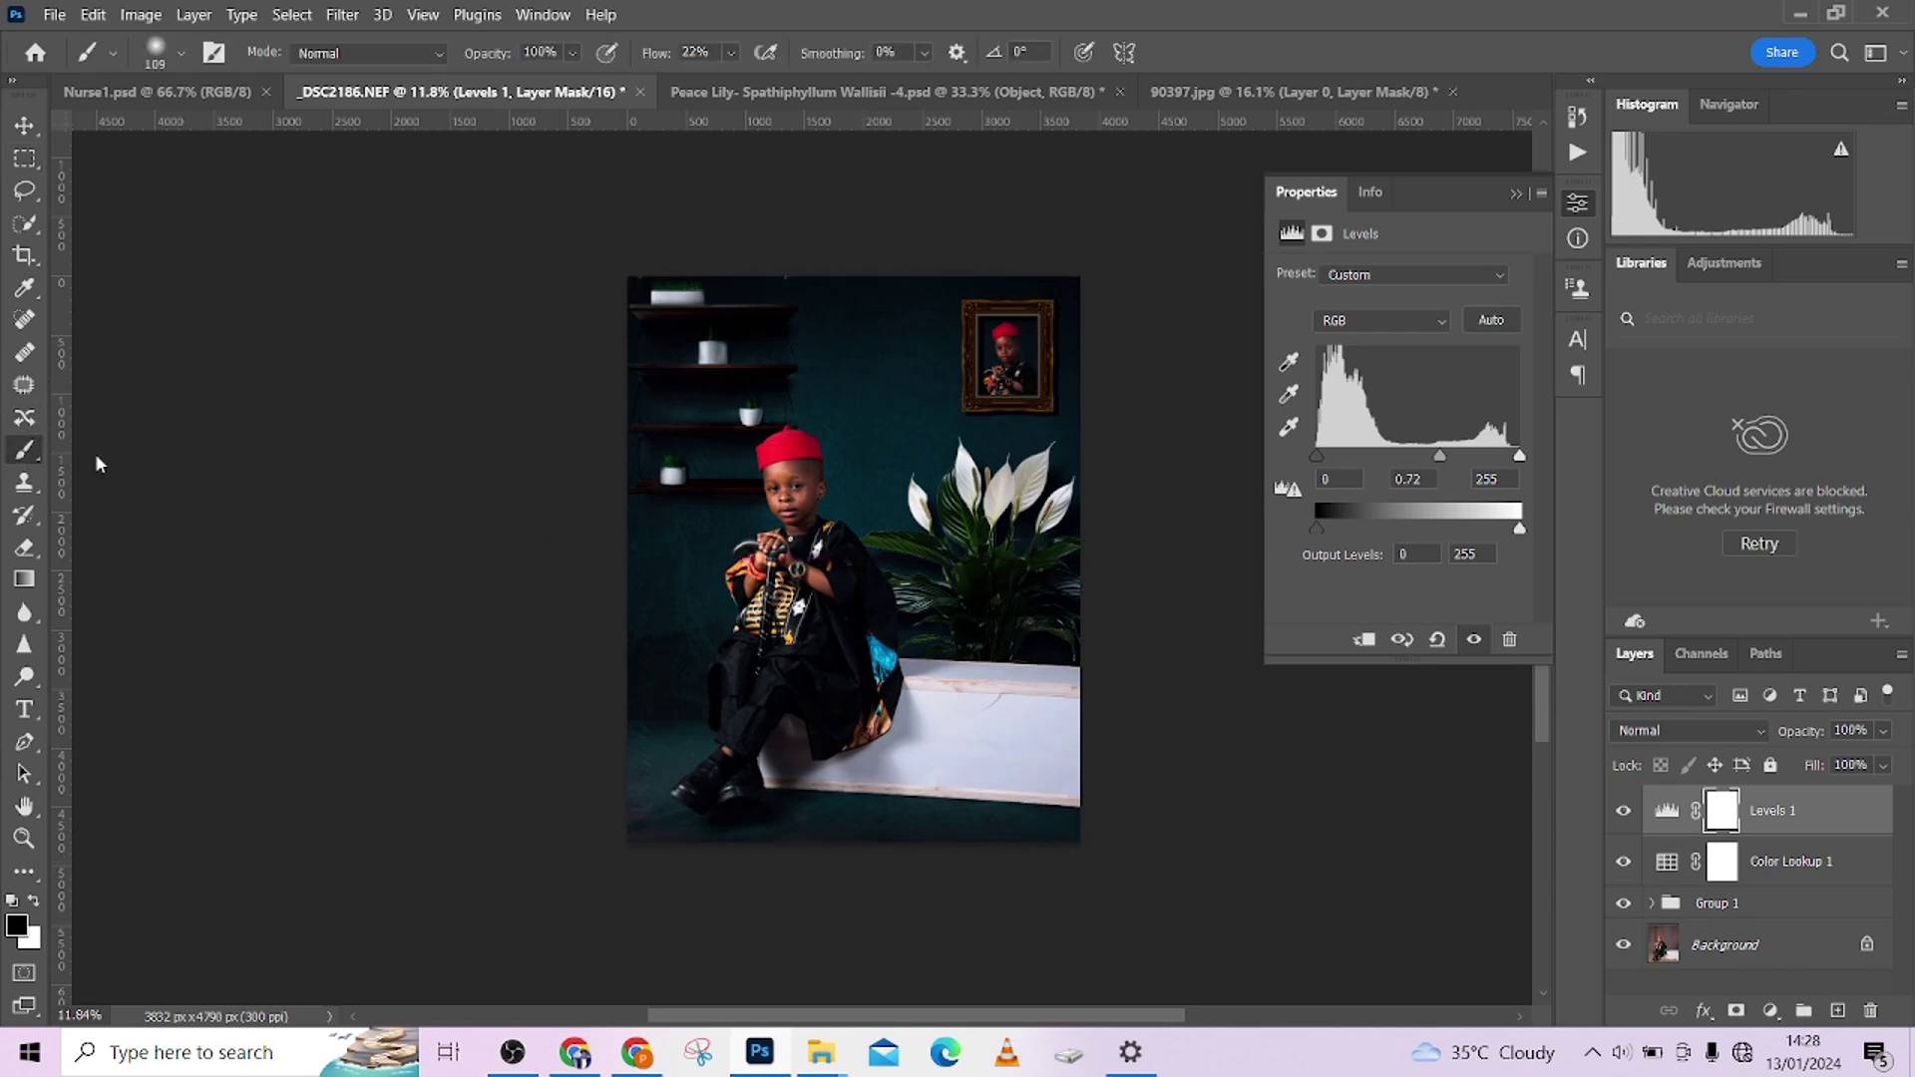
mouse_move(892, 510)
mouse_down()
mouse_move(938, 513)
mouse_move(1003, 588)
mouse_move(1033, 588)
mouse_up()
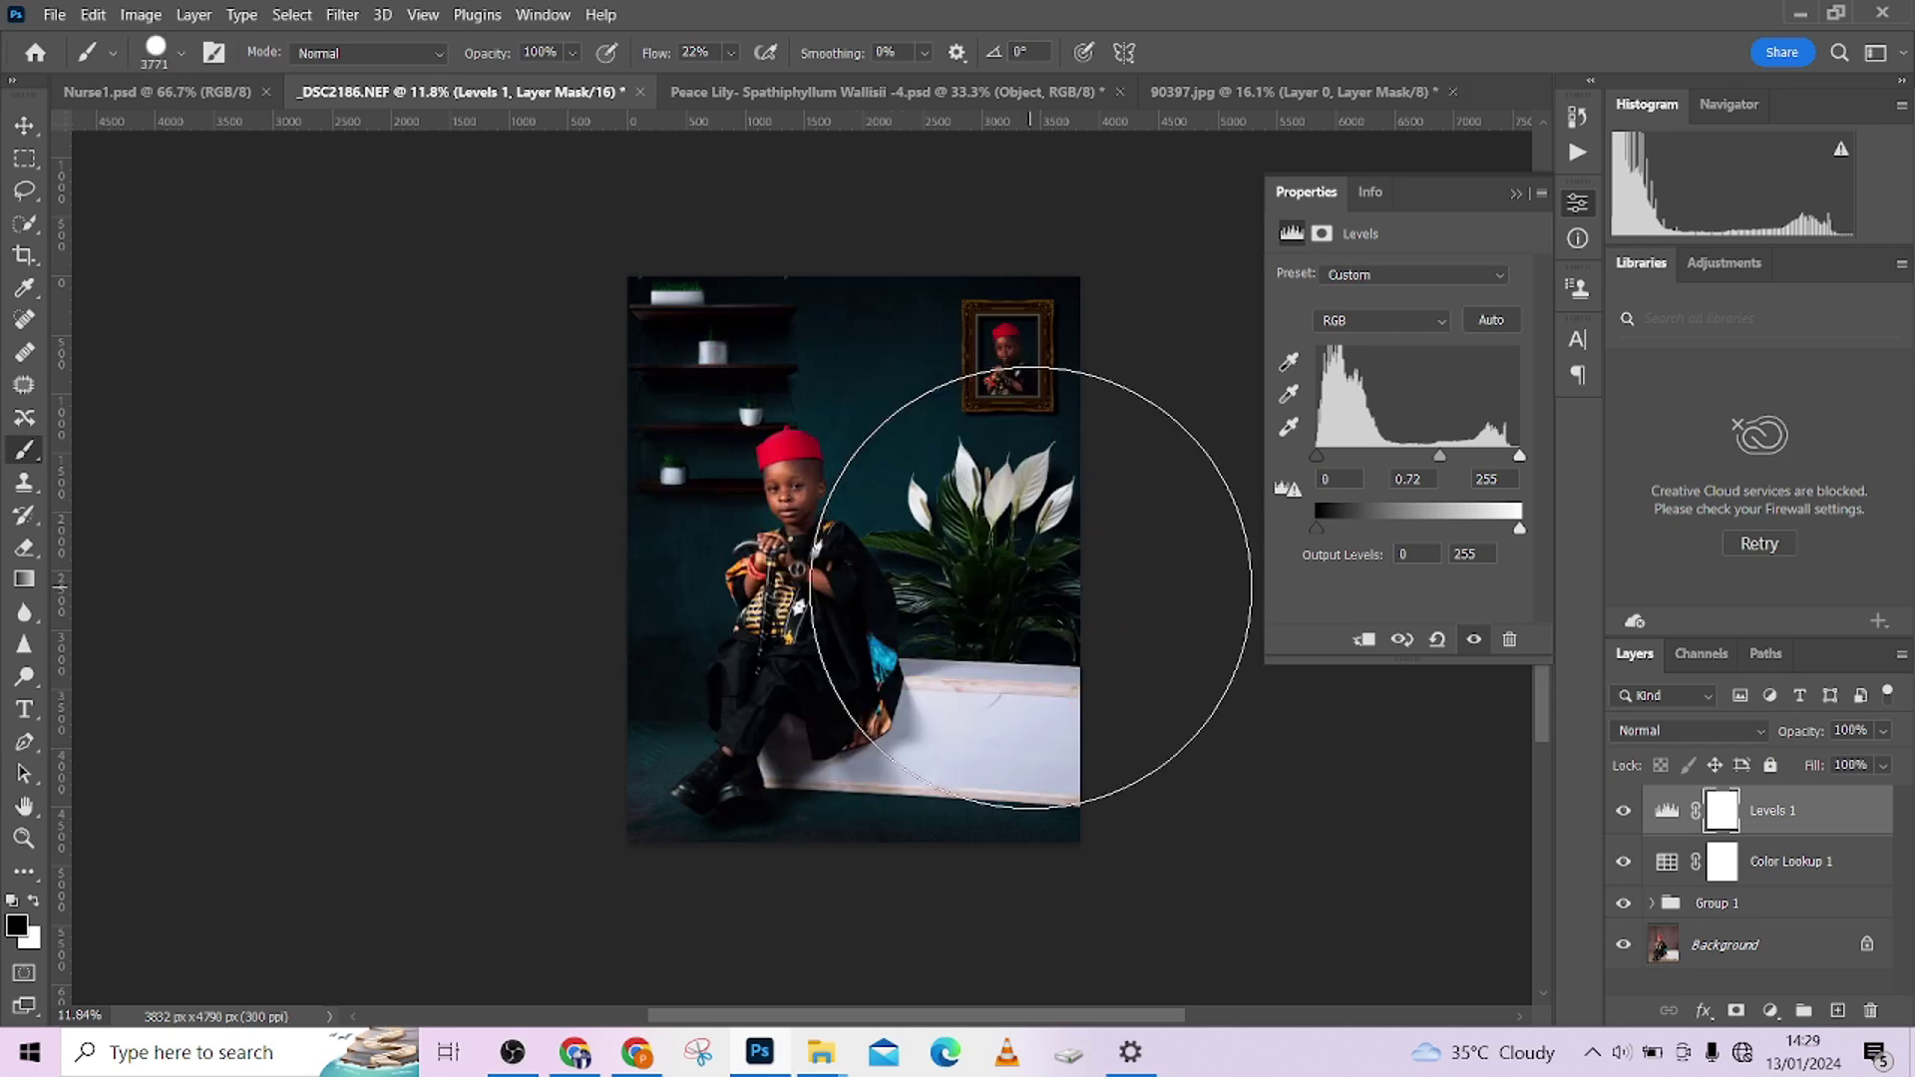
key(x)
key(x)
drag(648, 55, 658, 55)
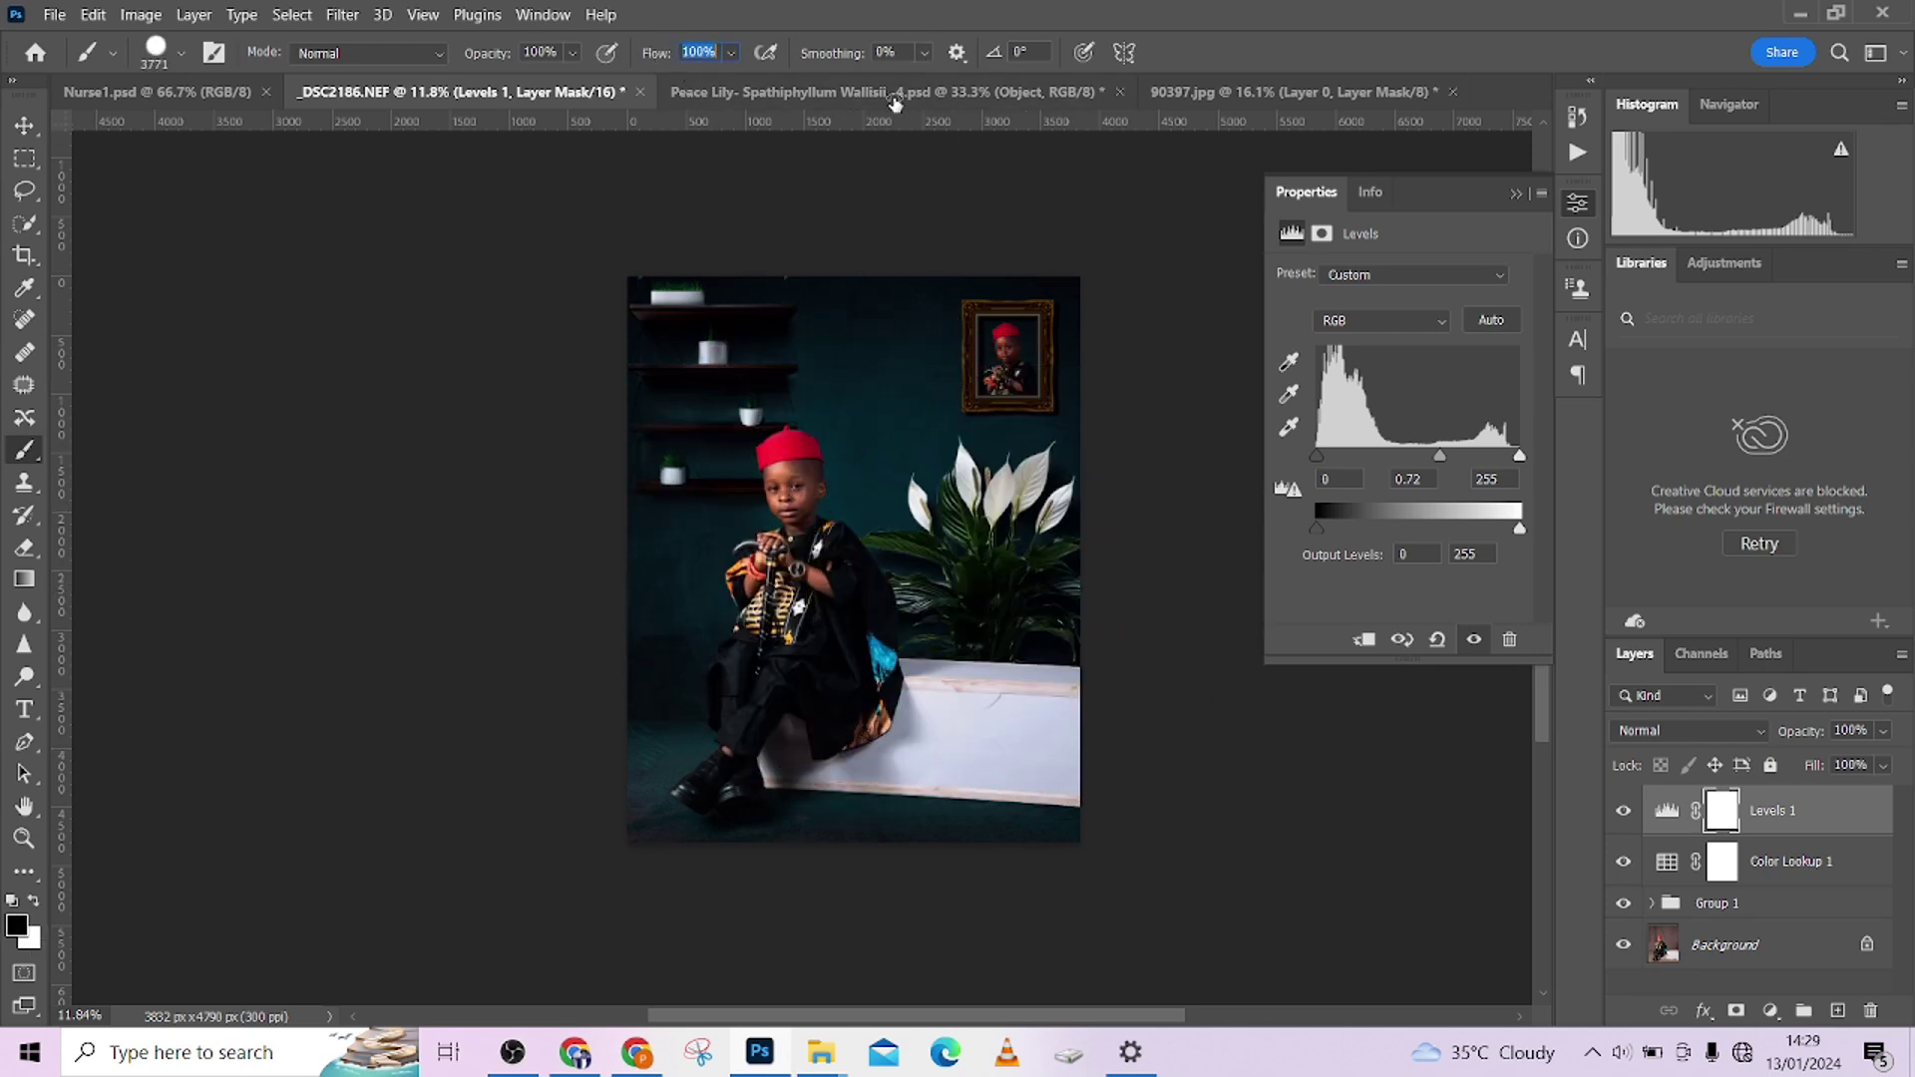
drag(838, 585, 889, 620)
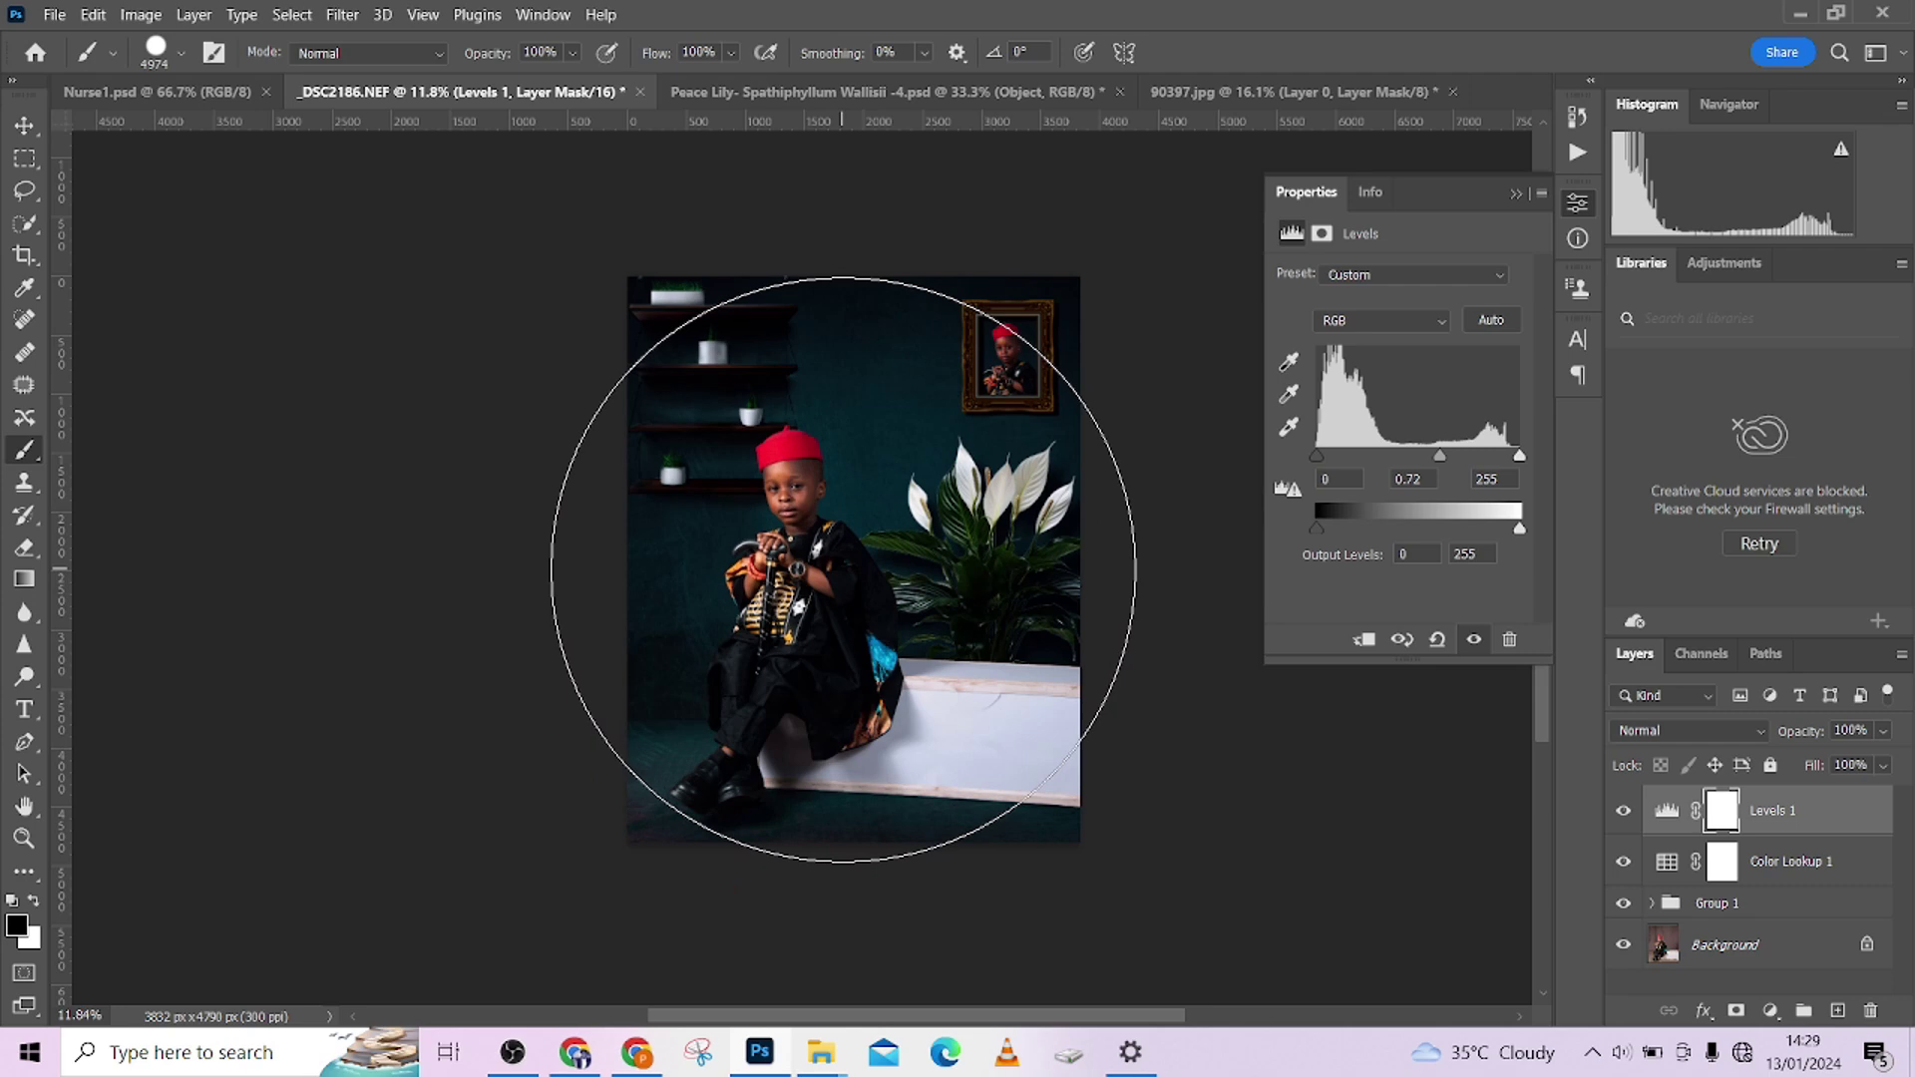
click(843, 569)
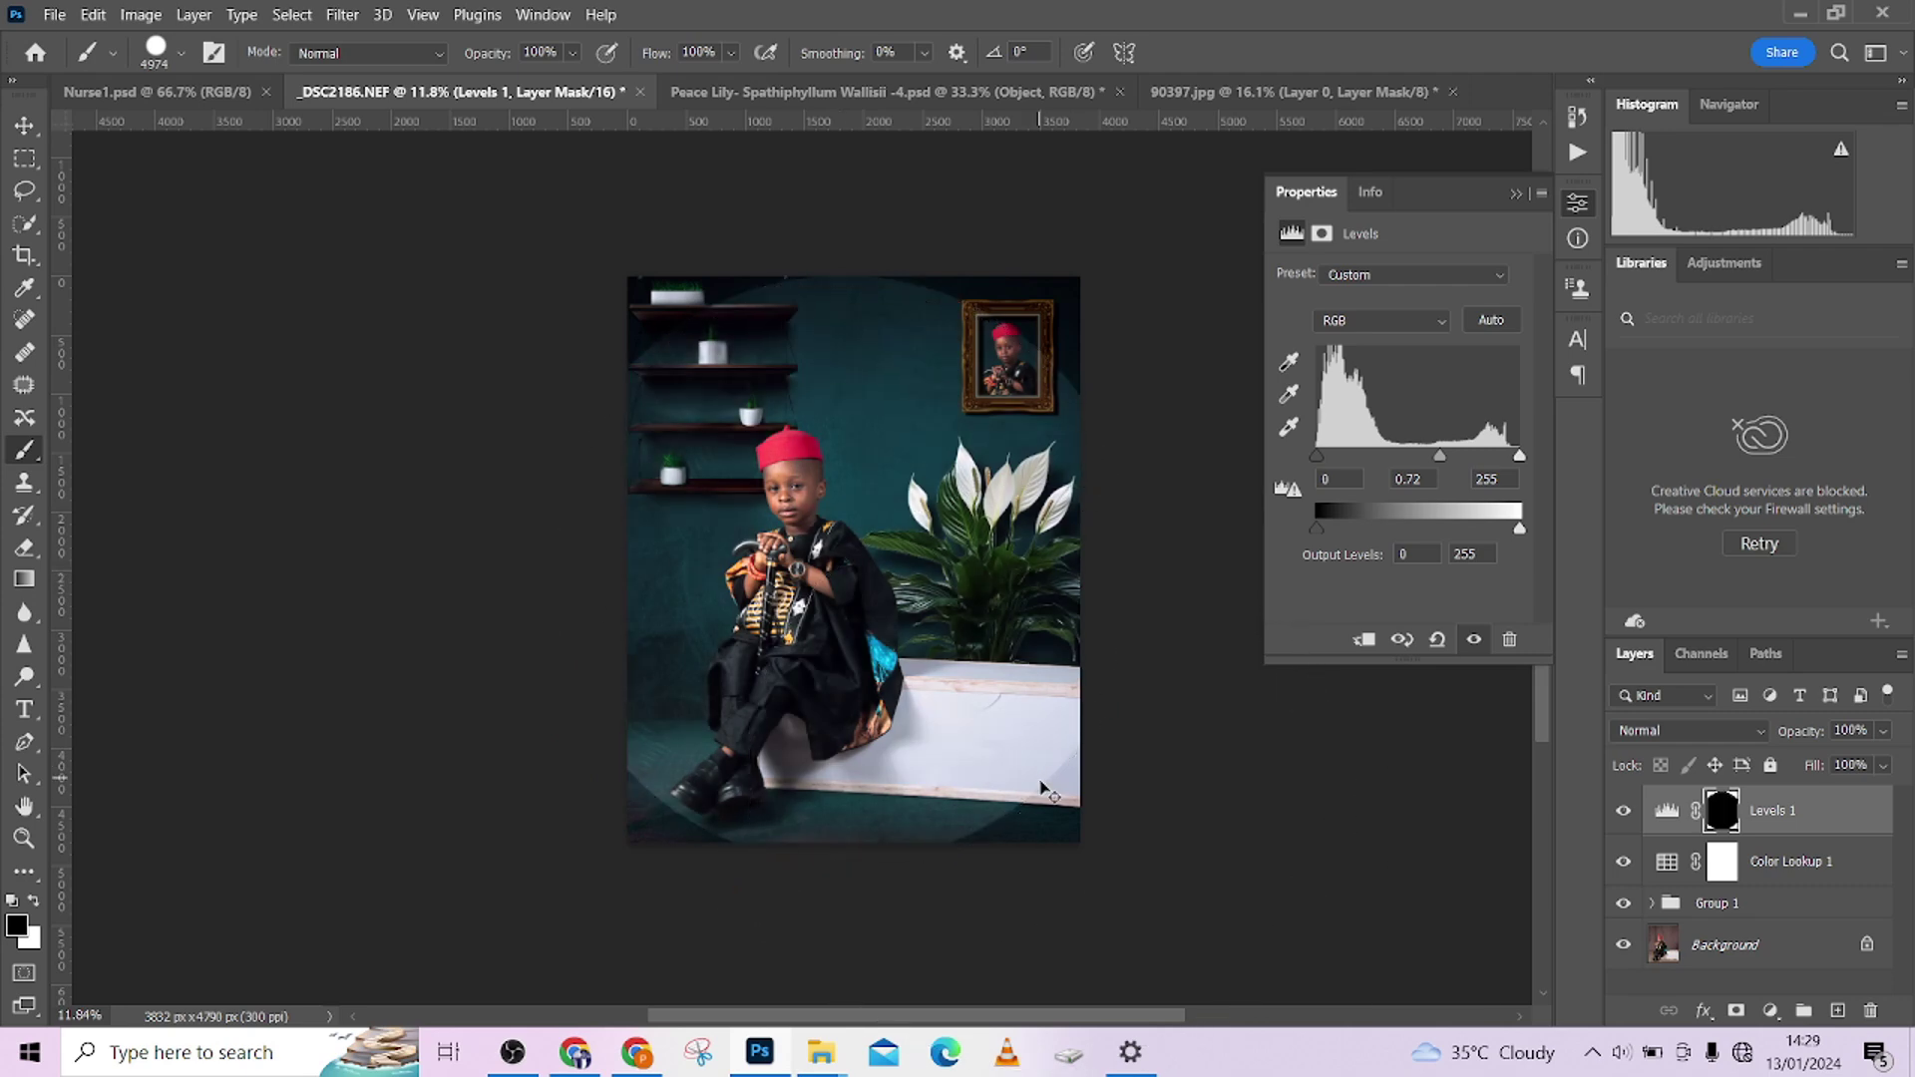
Feather the Levels layer mask by about 80 px to soften the edge of the painted circle.
drag(922, 549, 570, 598)
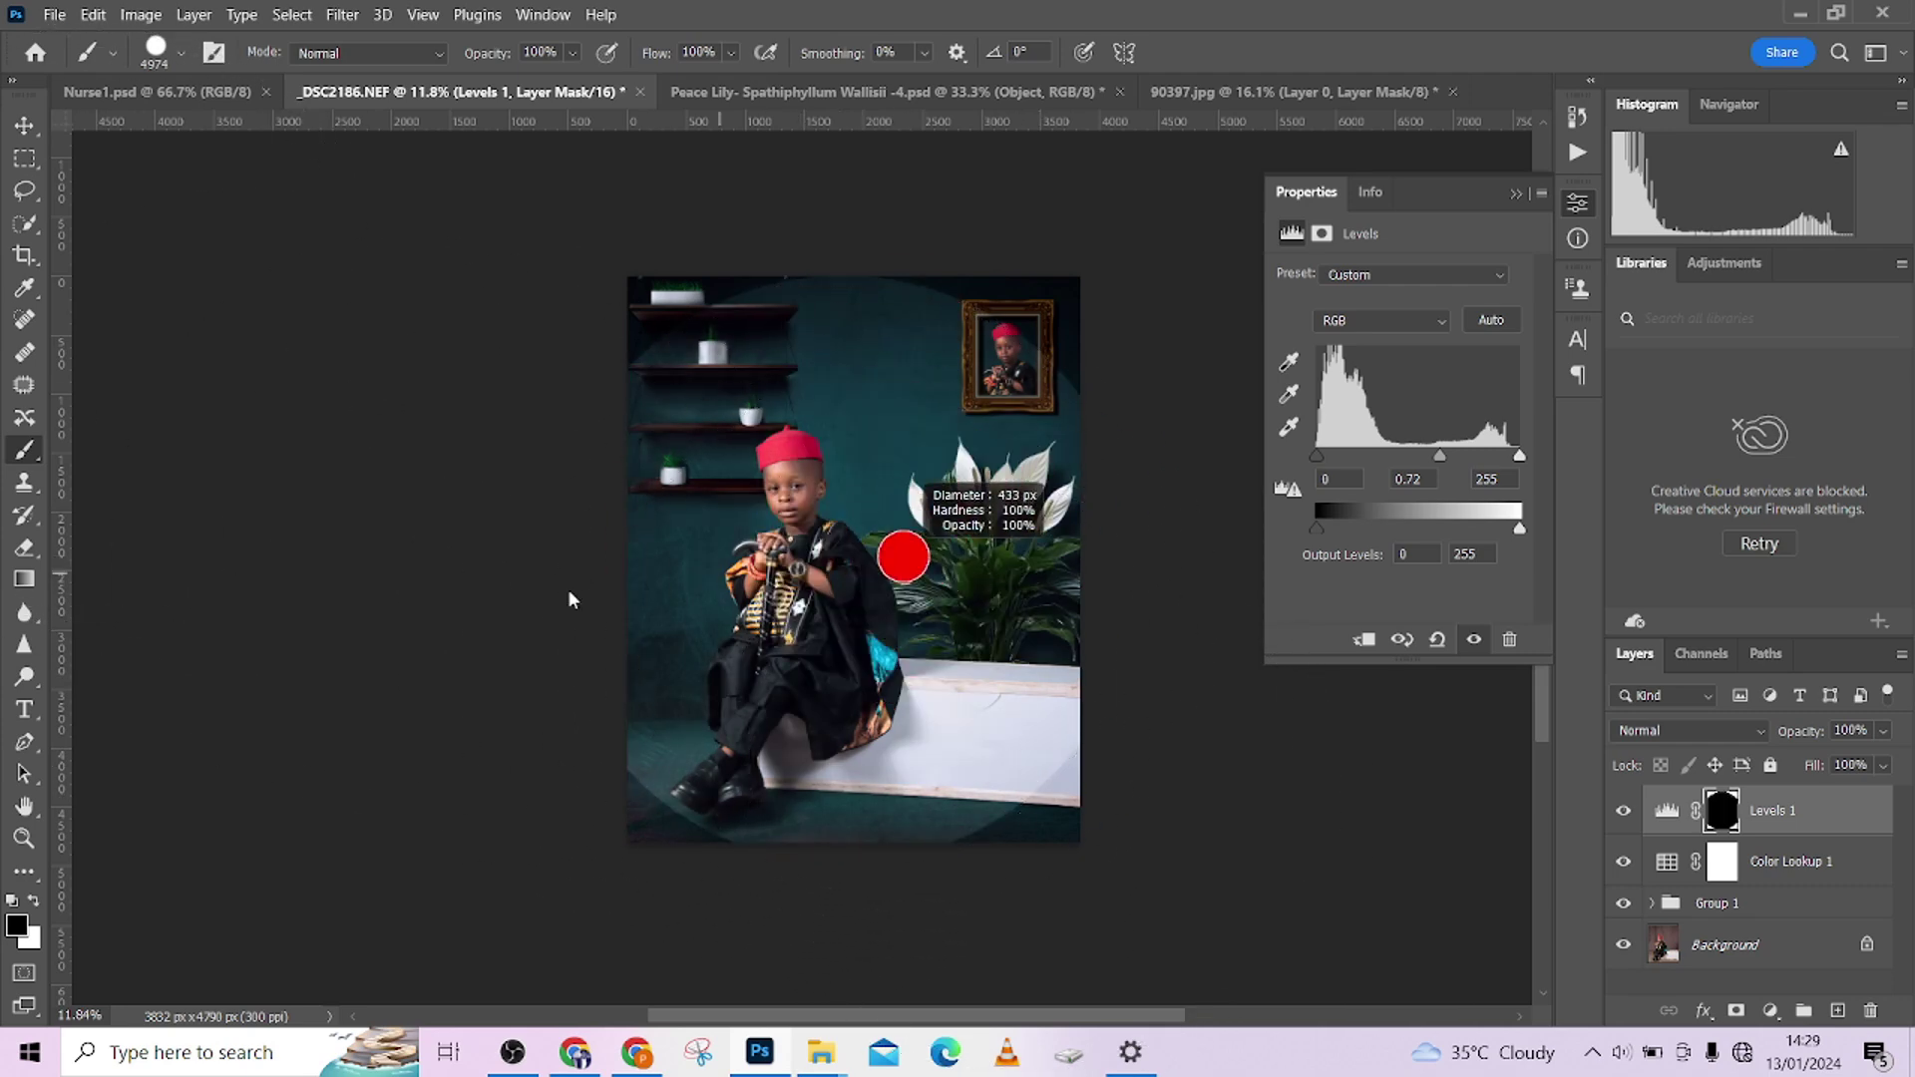
drag(774, 628, 653, 588)
drag(826, 561, 787, 452)
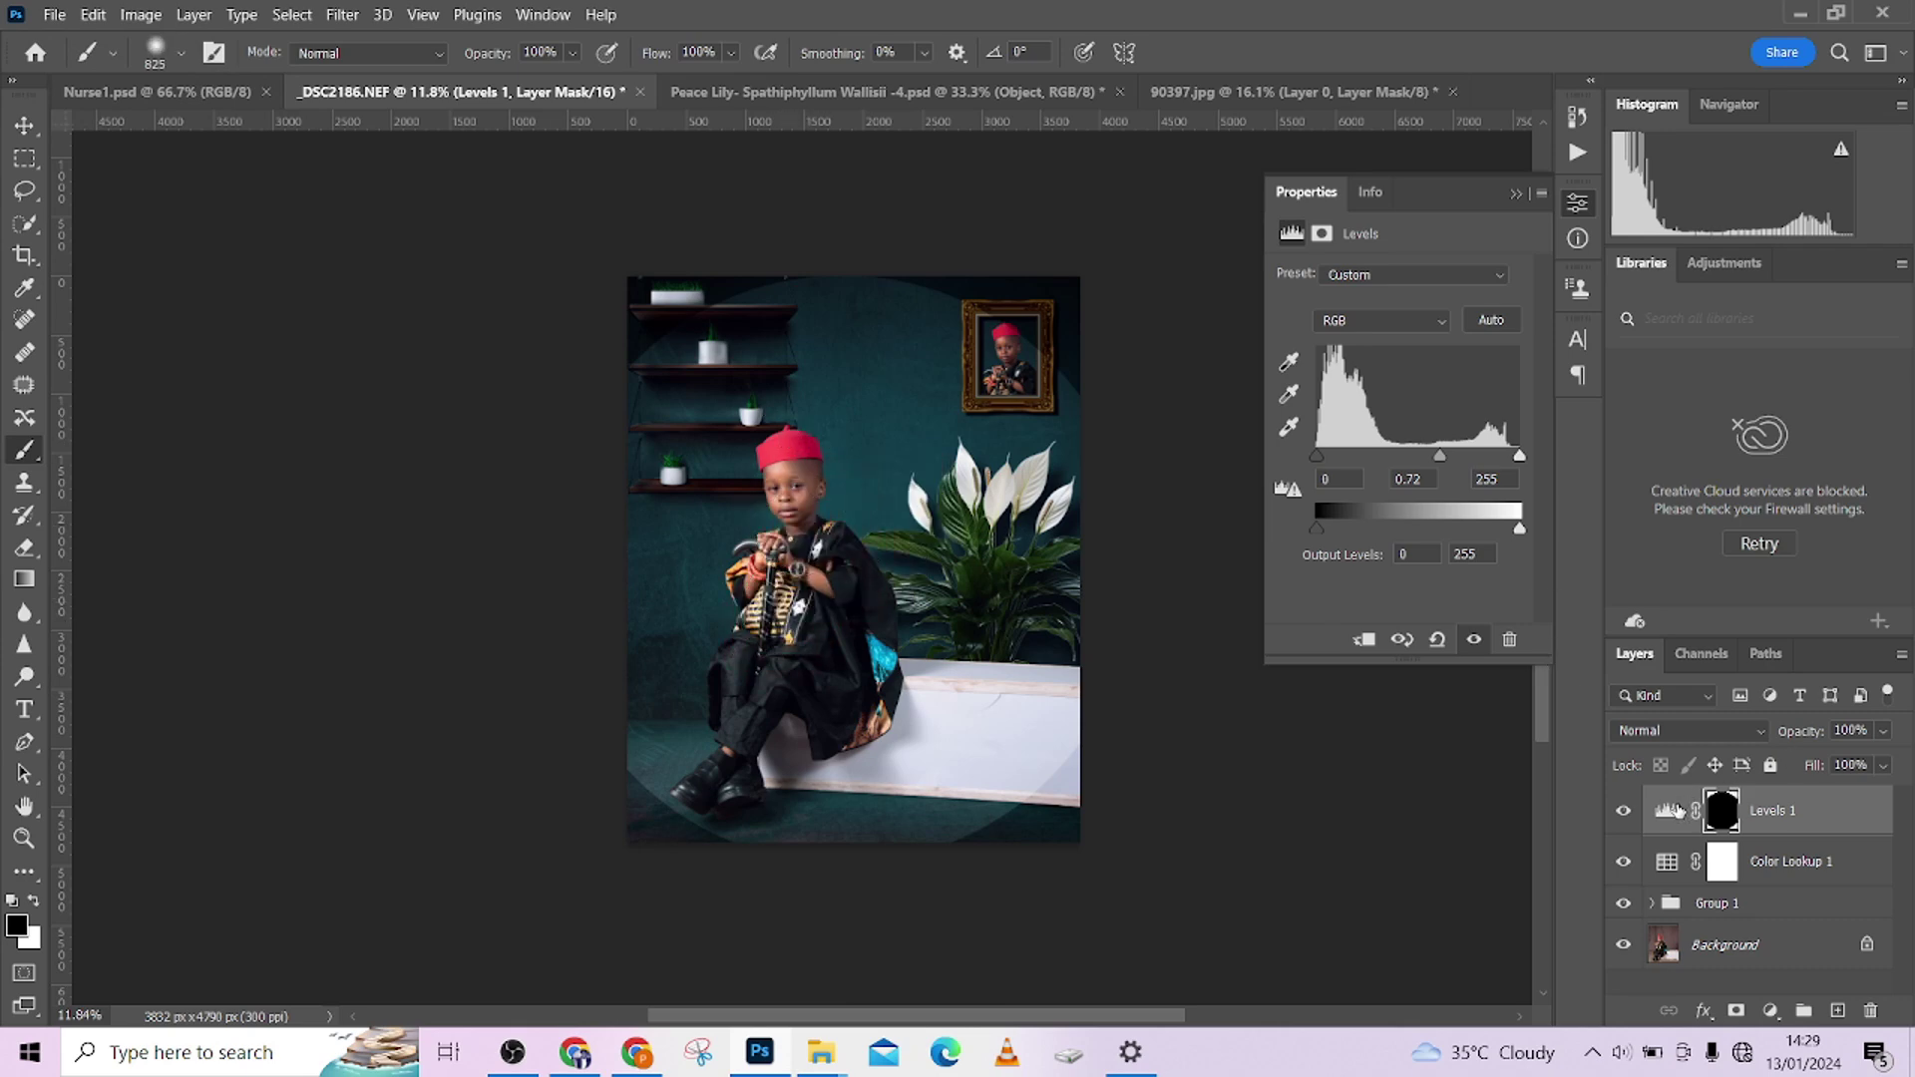
click(1721, 809)
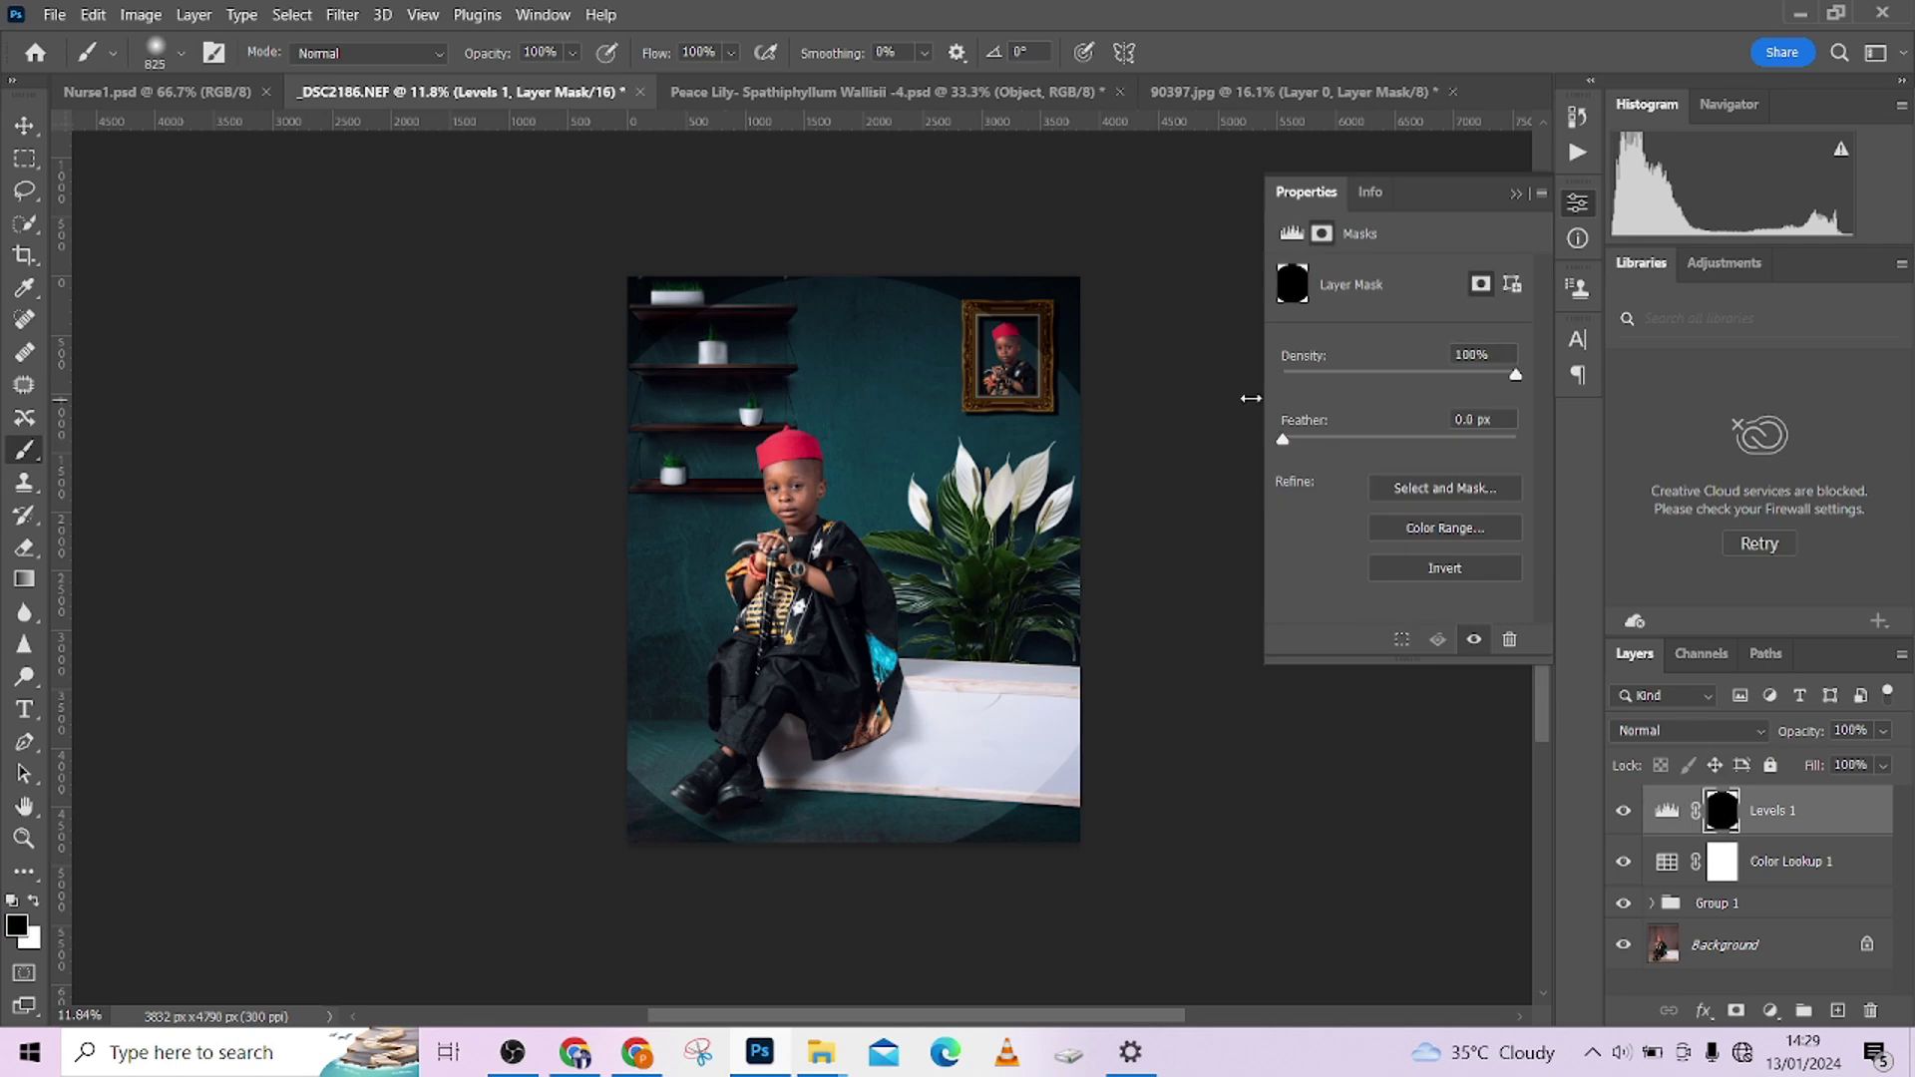
drag(1356, 437, 1423, 440)
Try scaling the Levels layer mask to 83.27% and shifting it toward the shelves' side of the picture.
click(24, 126)
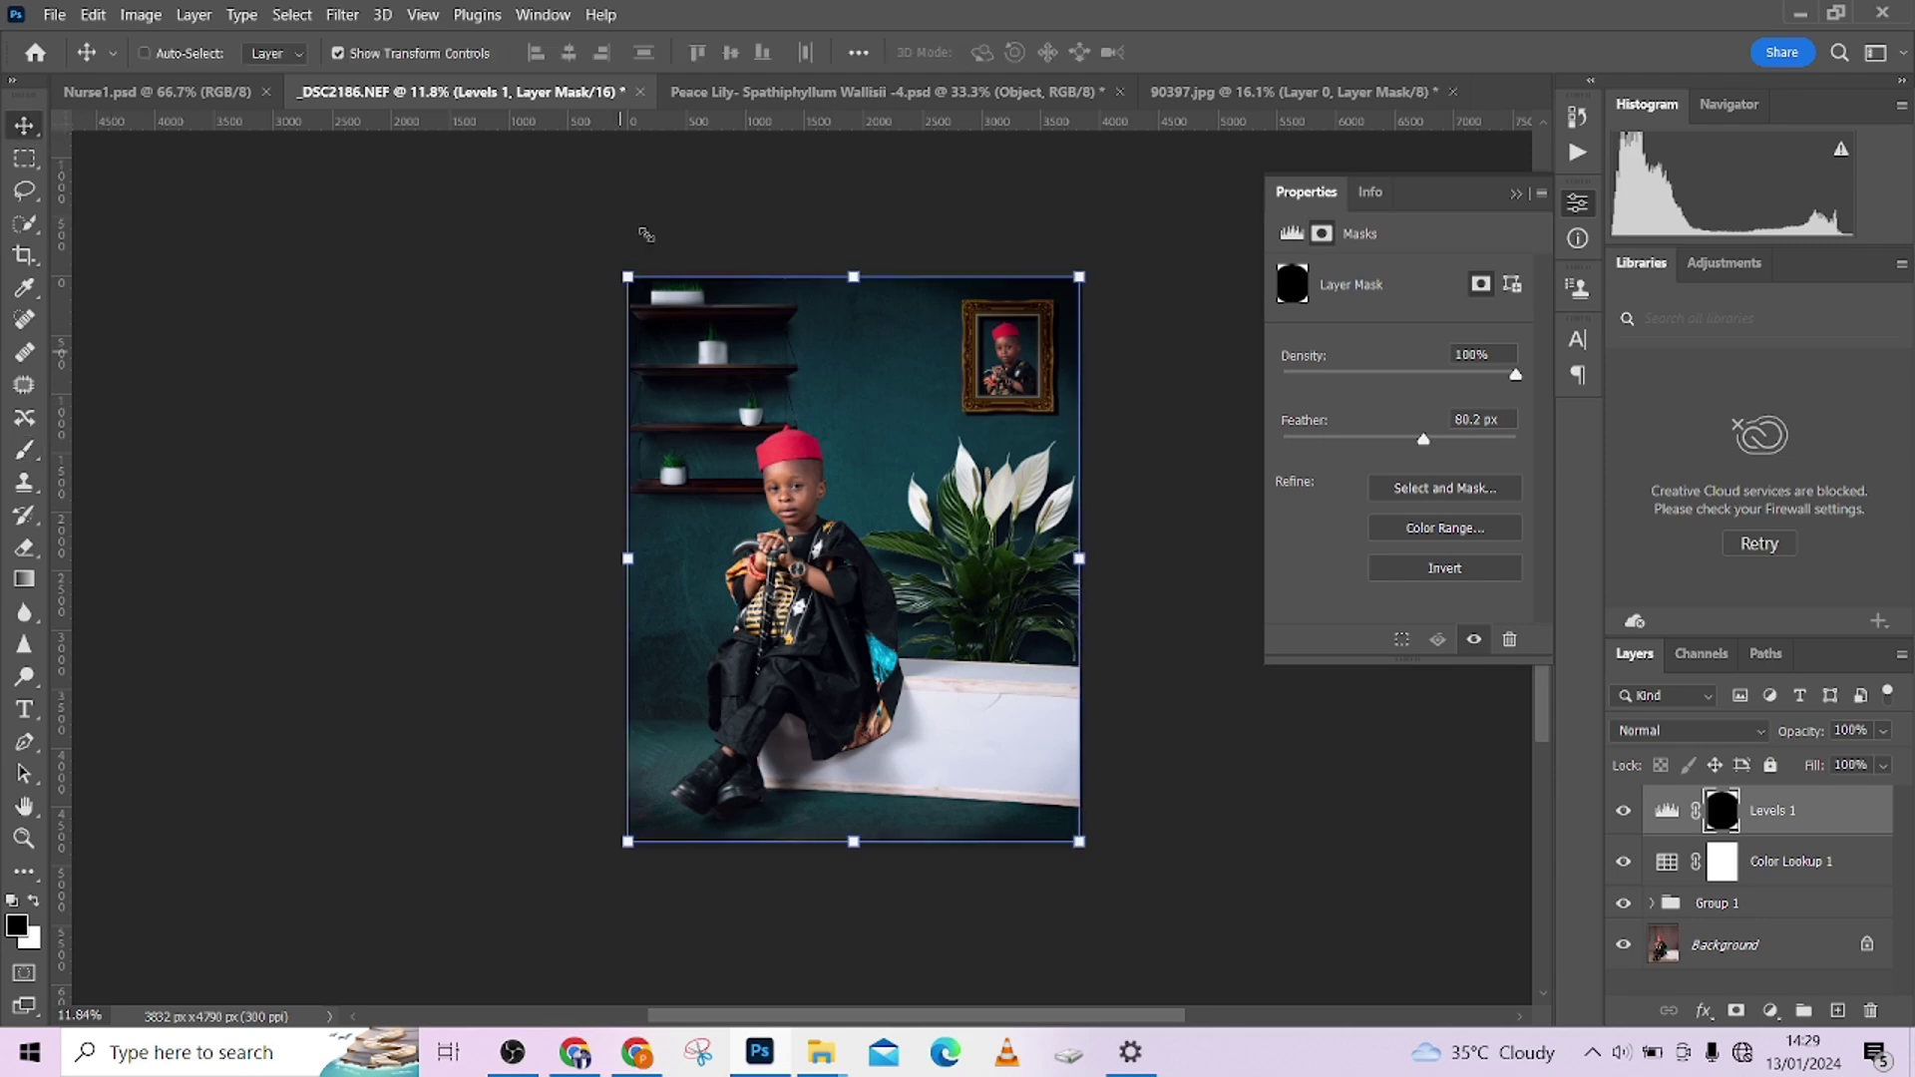
drag(853, 276, 853, 370)
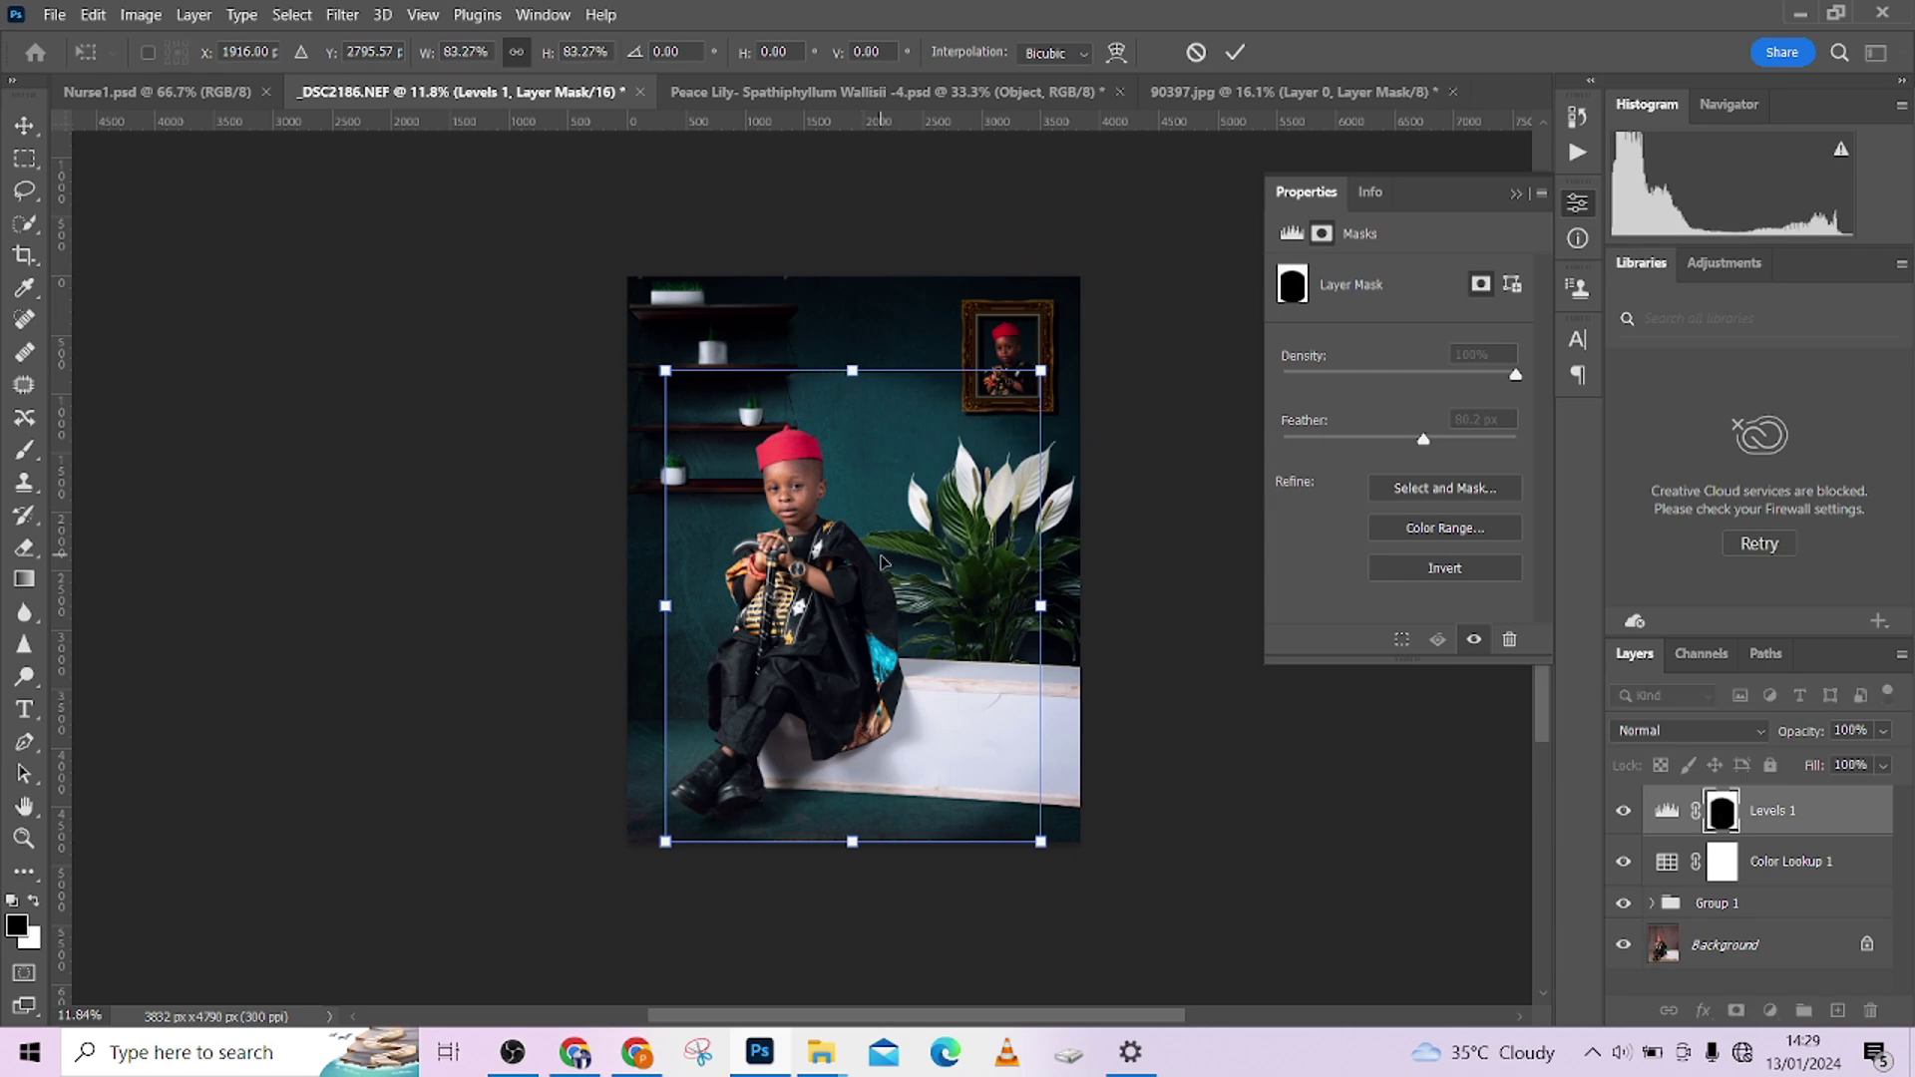
drag(880, 561, 856, 561)
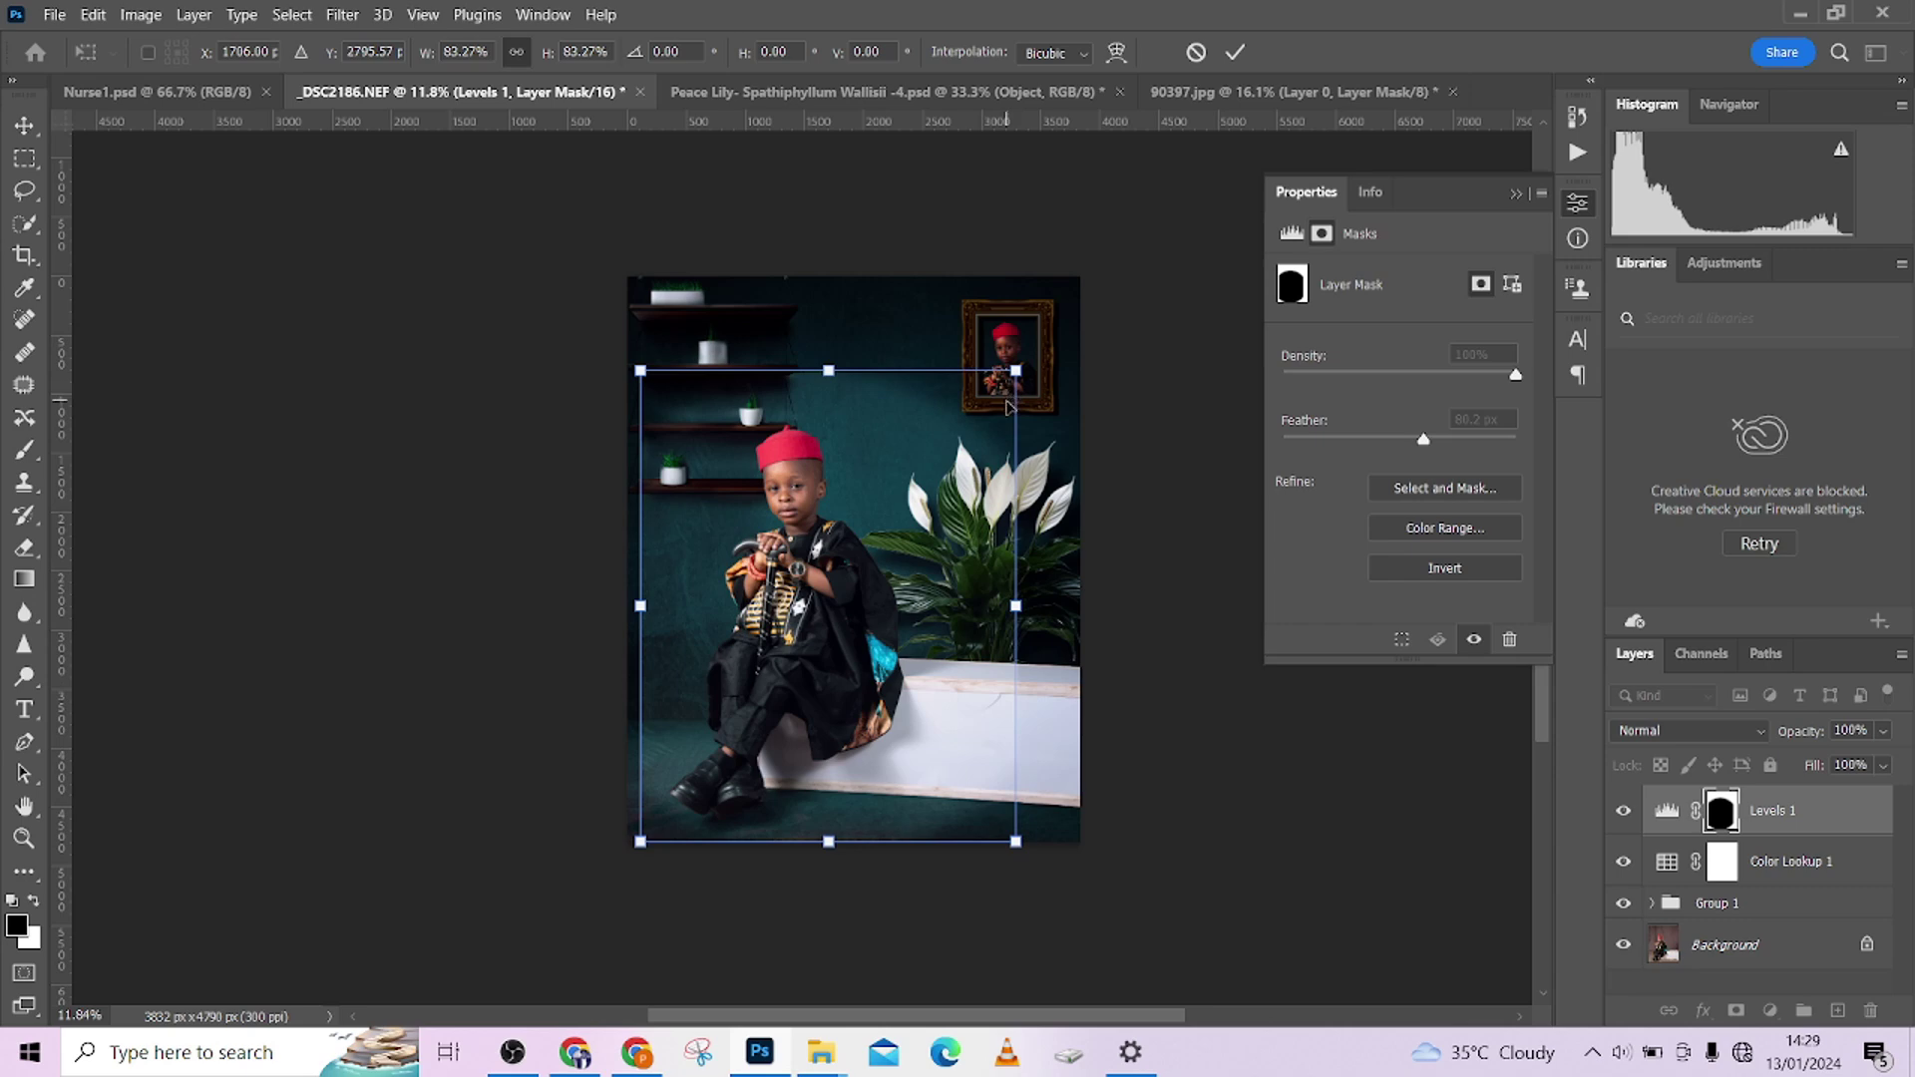
click(1233, 52)
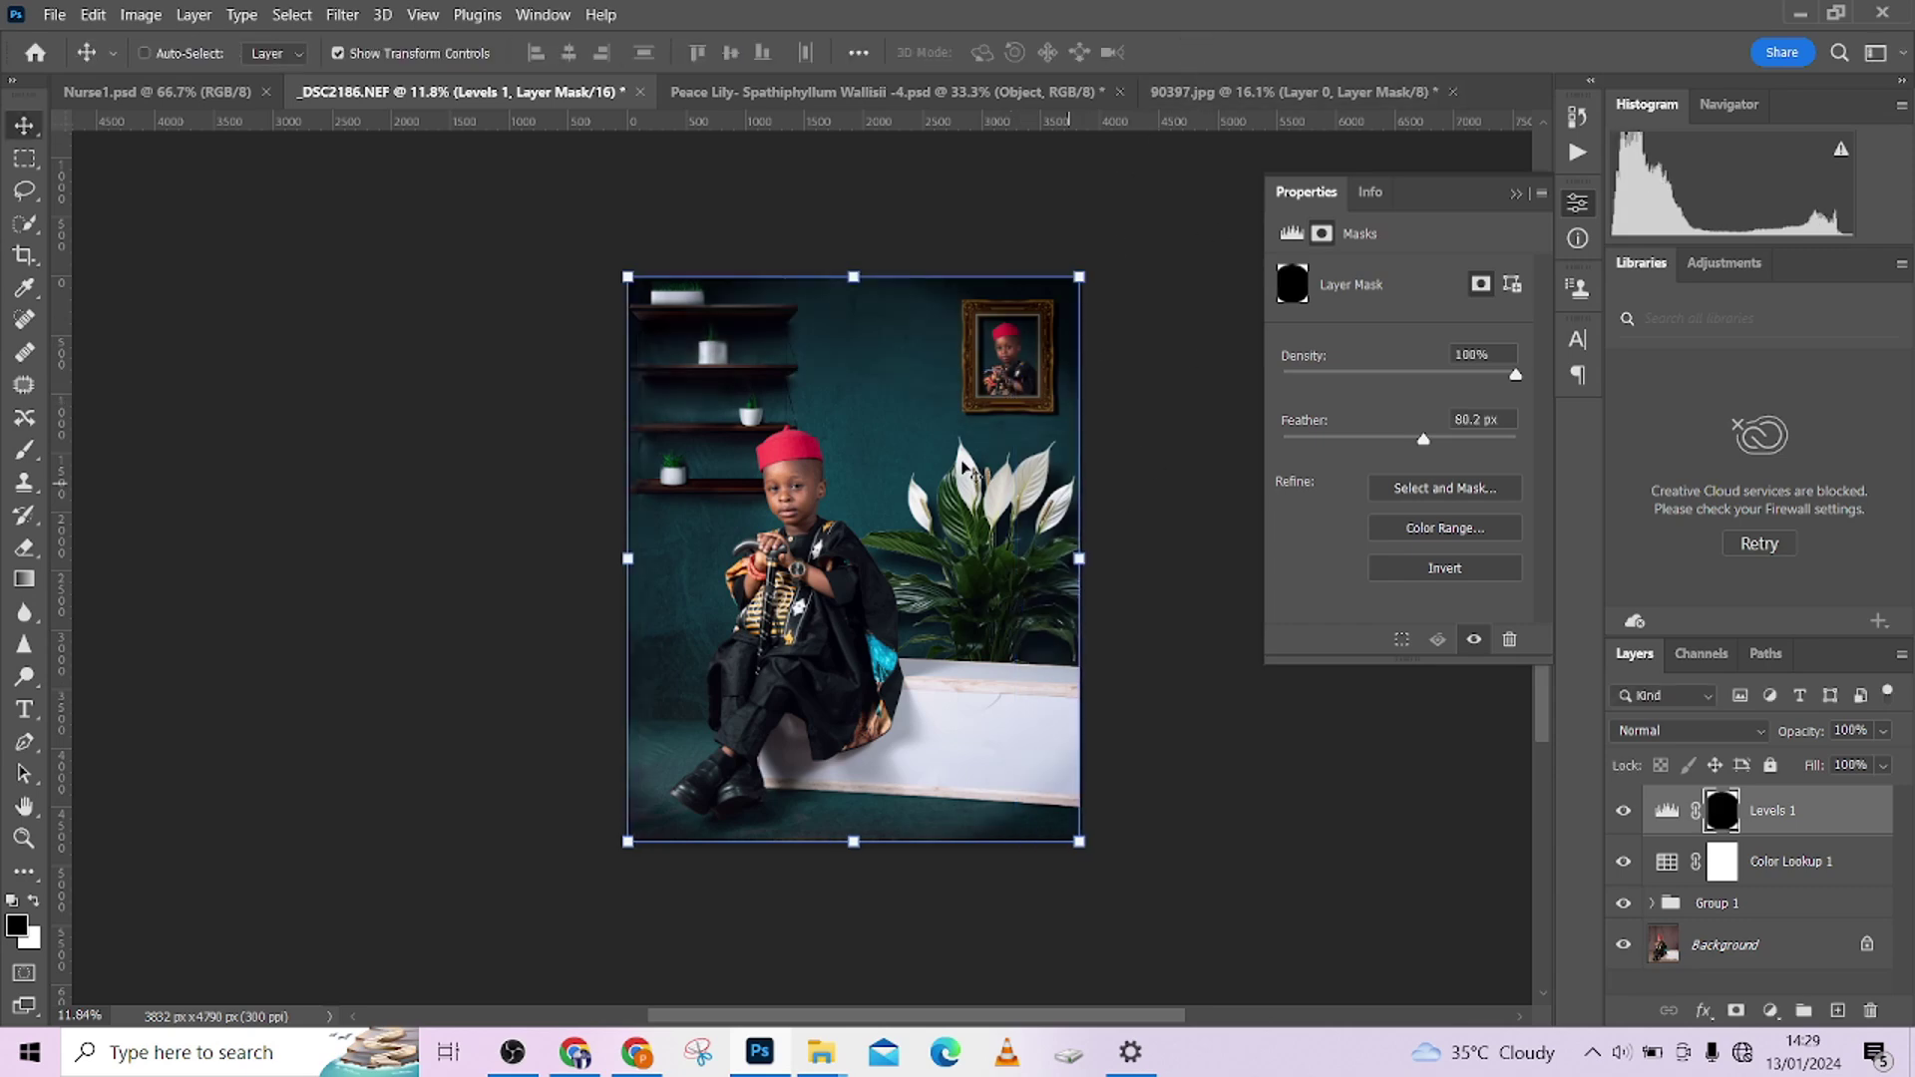
Scale the Levels layer mask down slightly from its upper edge and leave the transform.
drag(853, 276, 848, 278)
click(1233, 52)
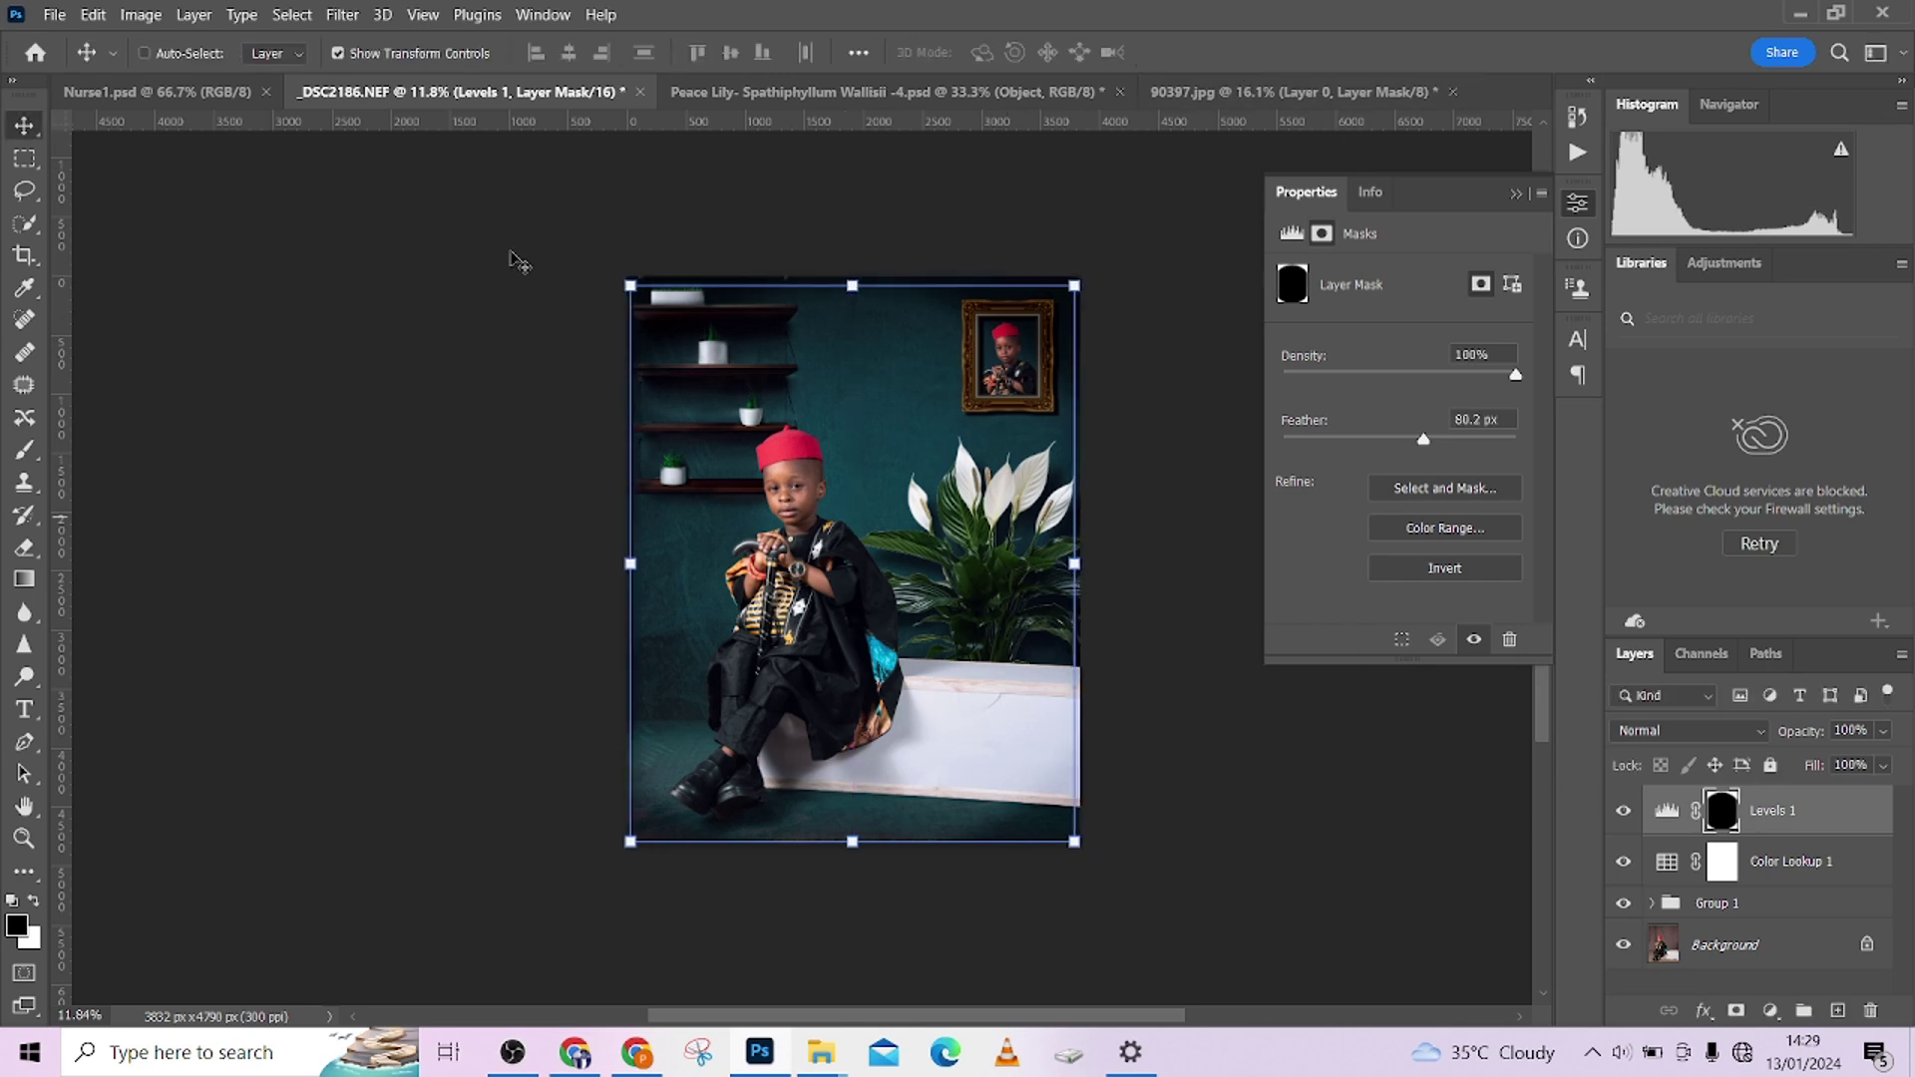
click(25, 158)
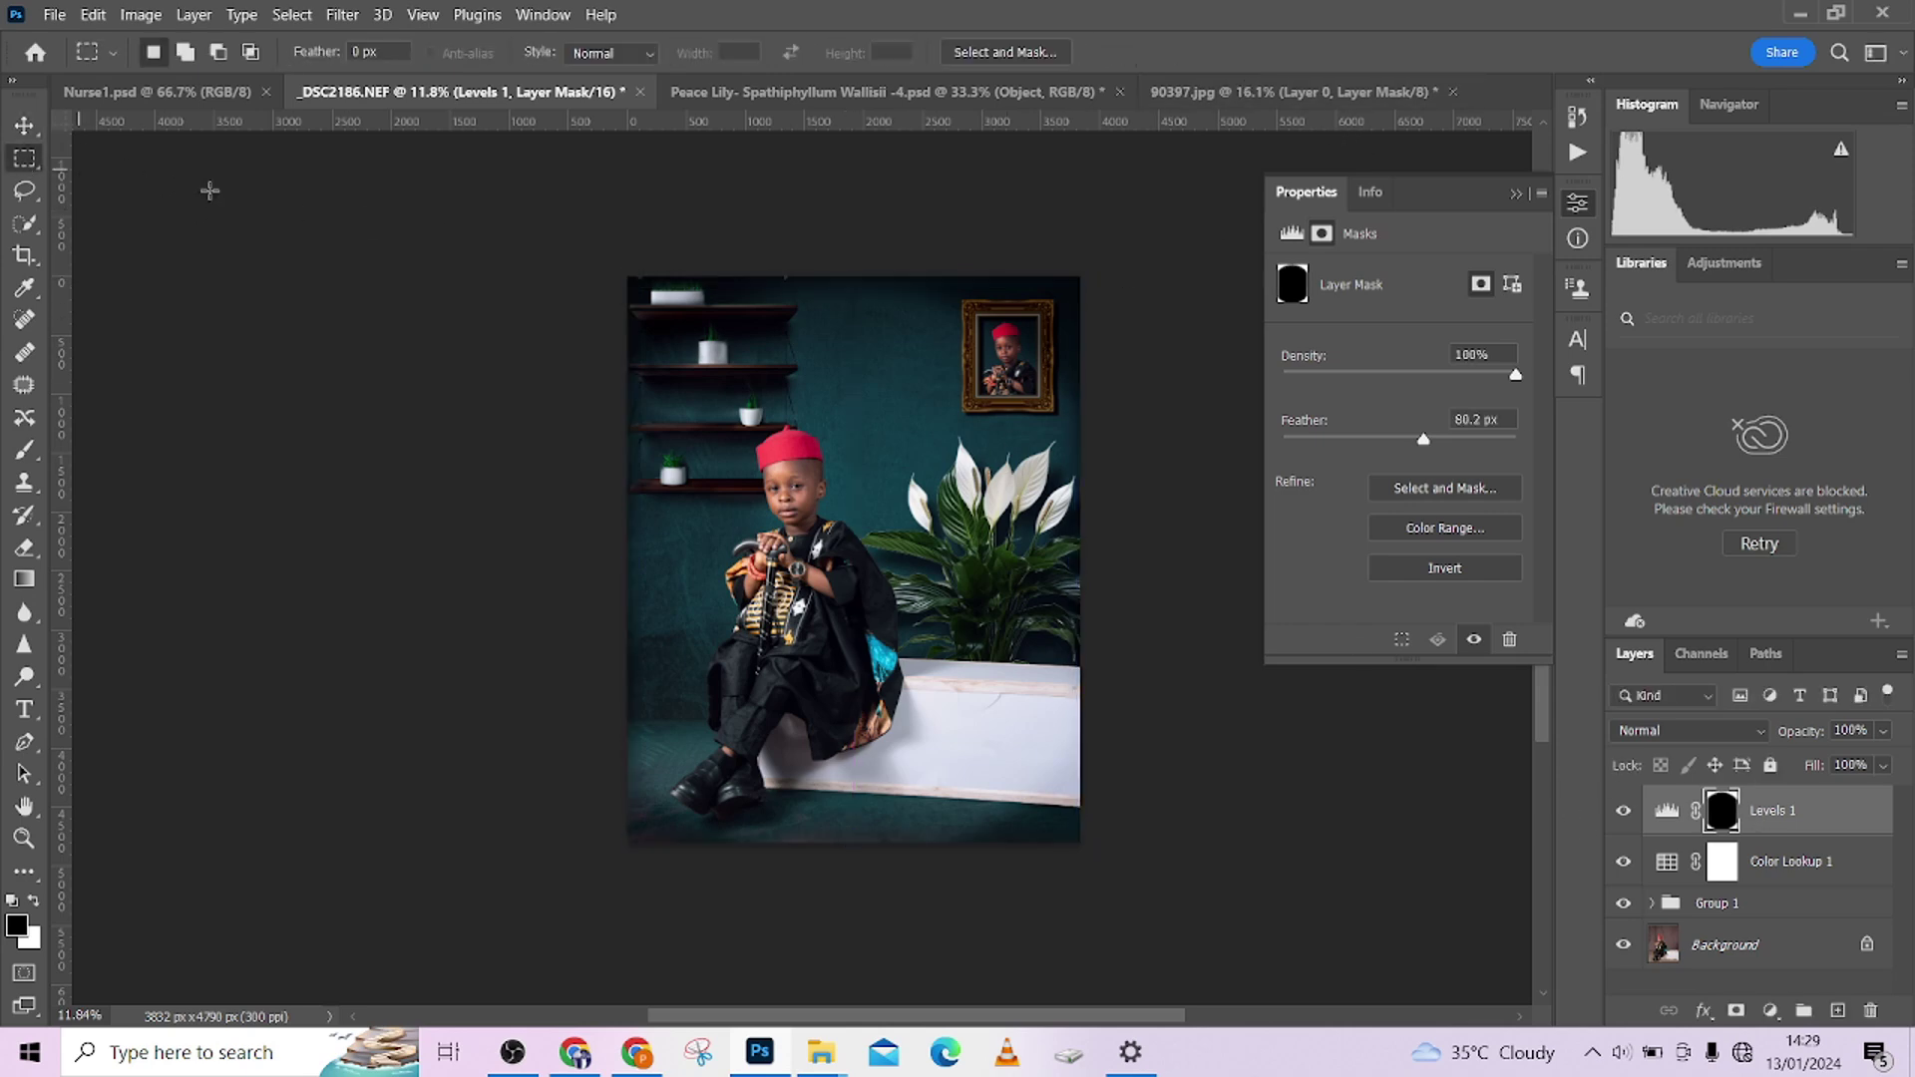
Lower the Levels layer's opacity to 77%, comparing the image with the layer hidden and shown.
click(1623, 814)
click(1624, 814)
click(1623, 814)
click(1623, 814)
click(1883, 734)
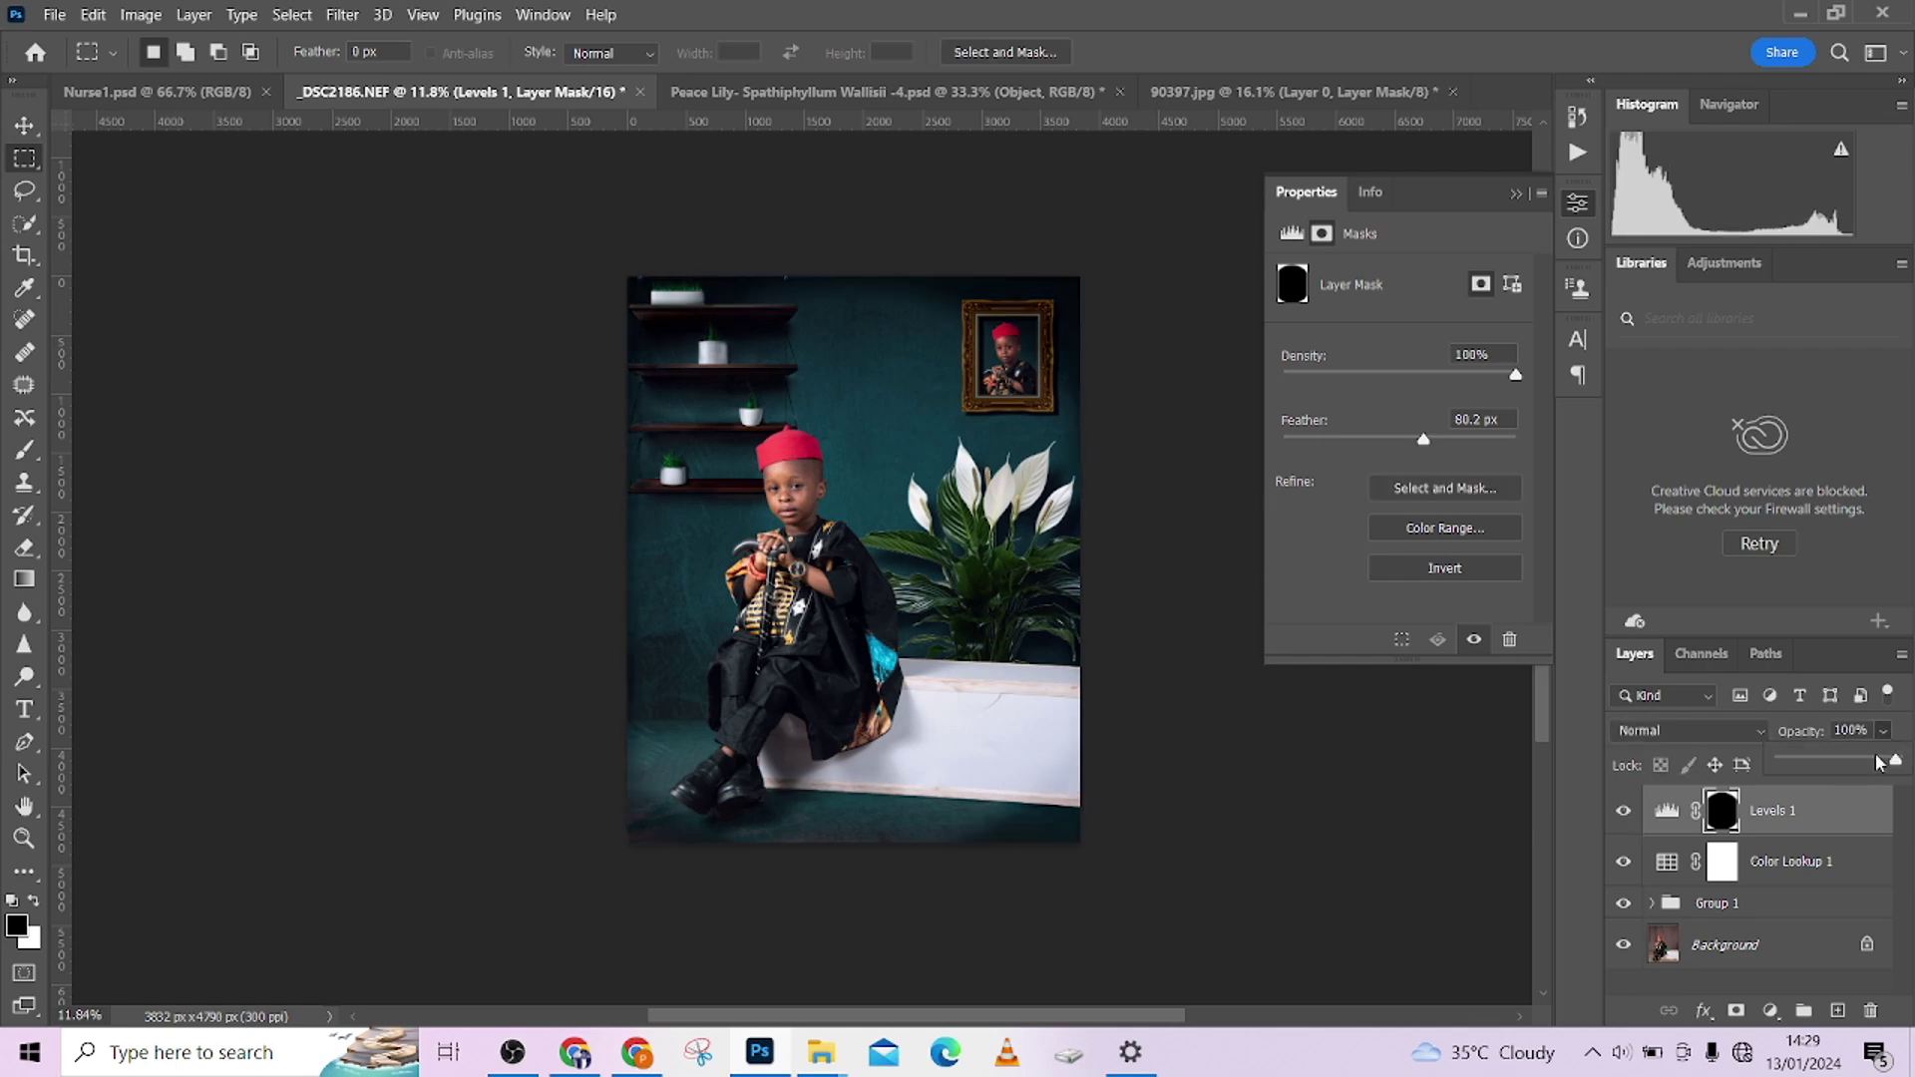
drag(1881, 764, 1871, 764)
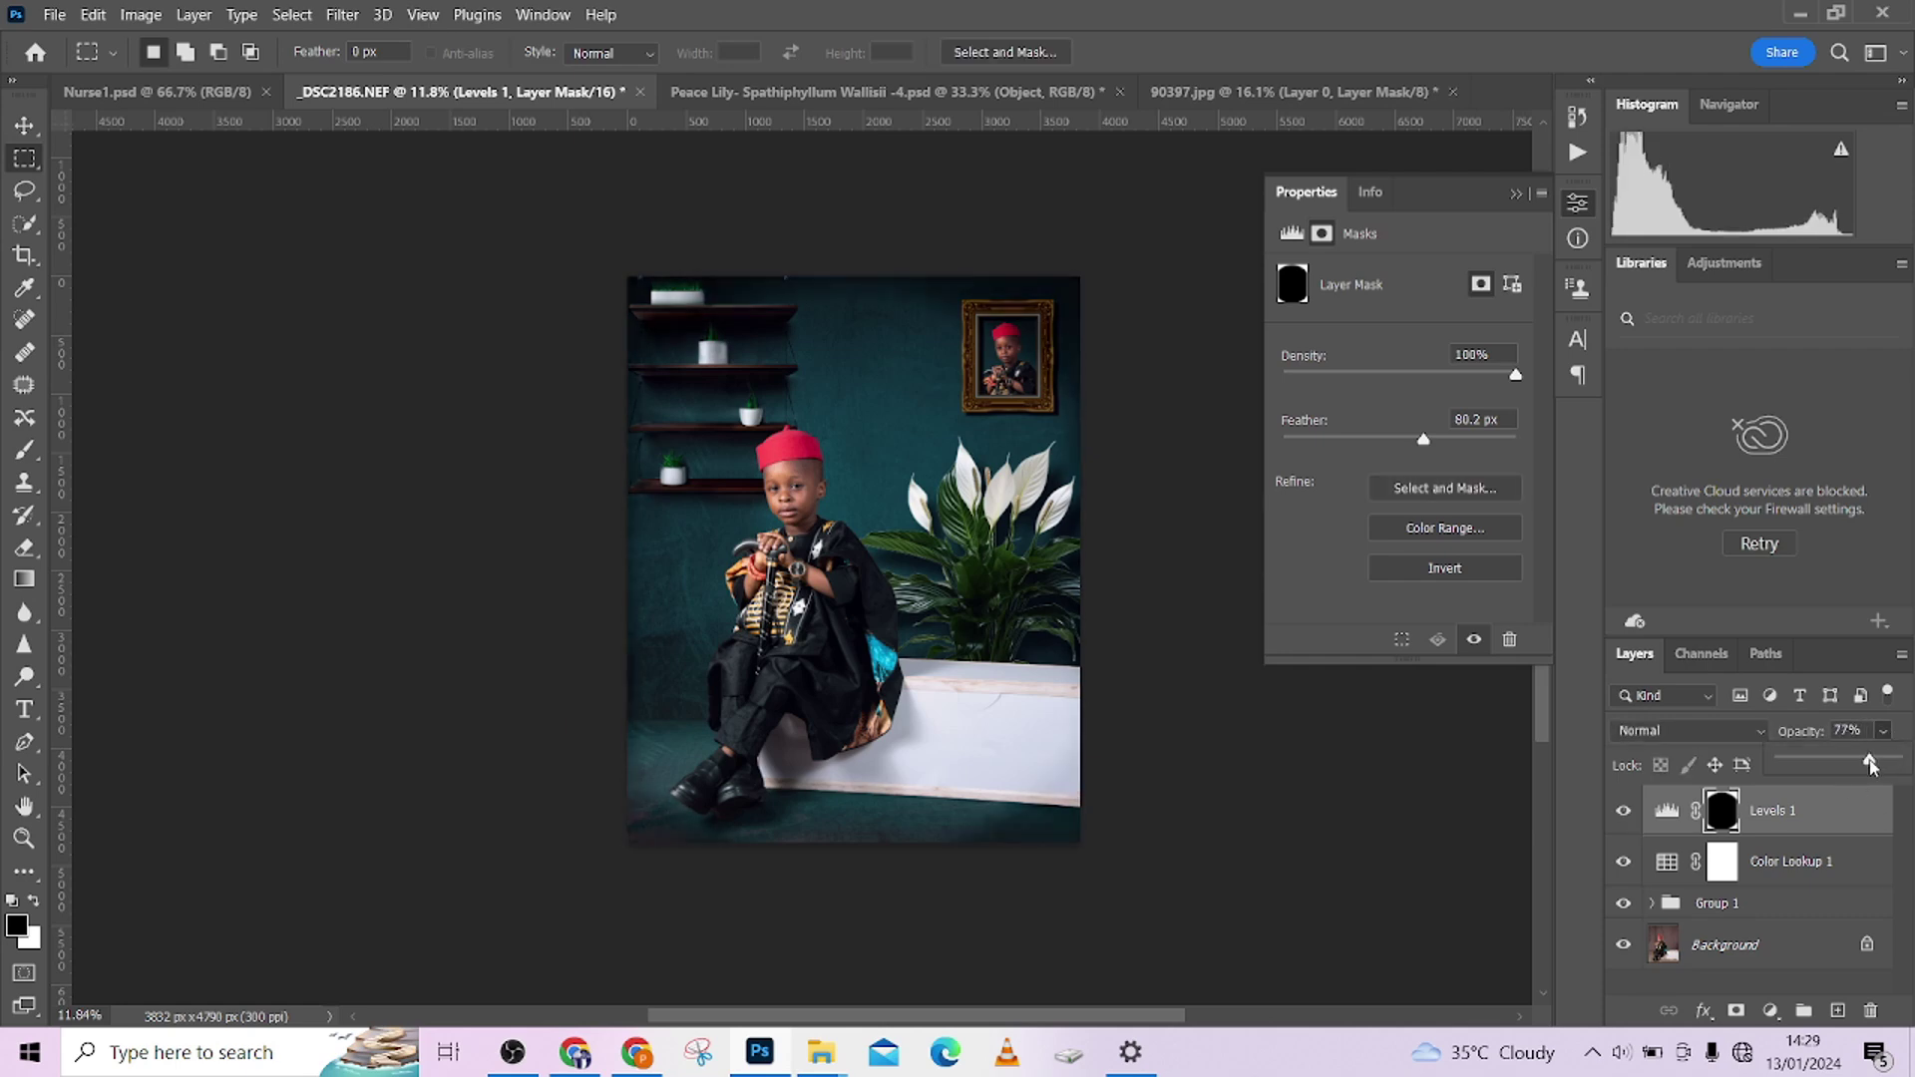
click(1623, 813)
click(1624, 814)
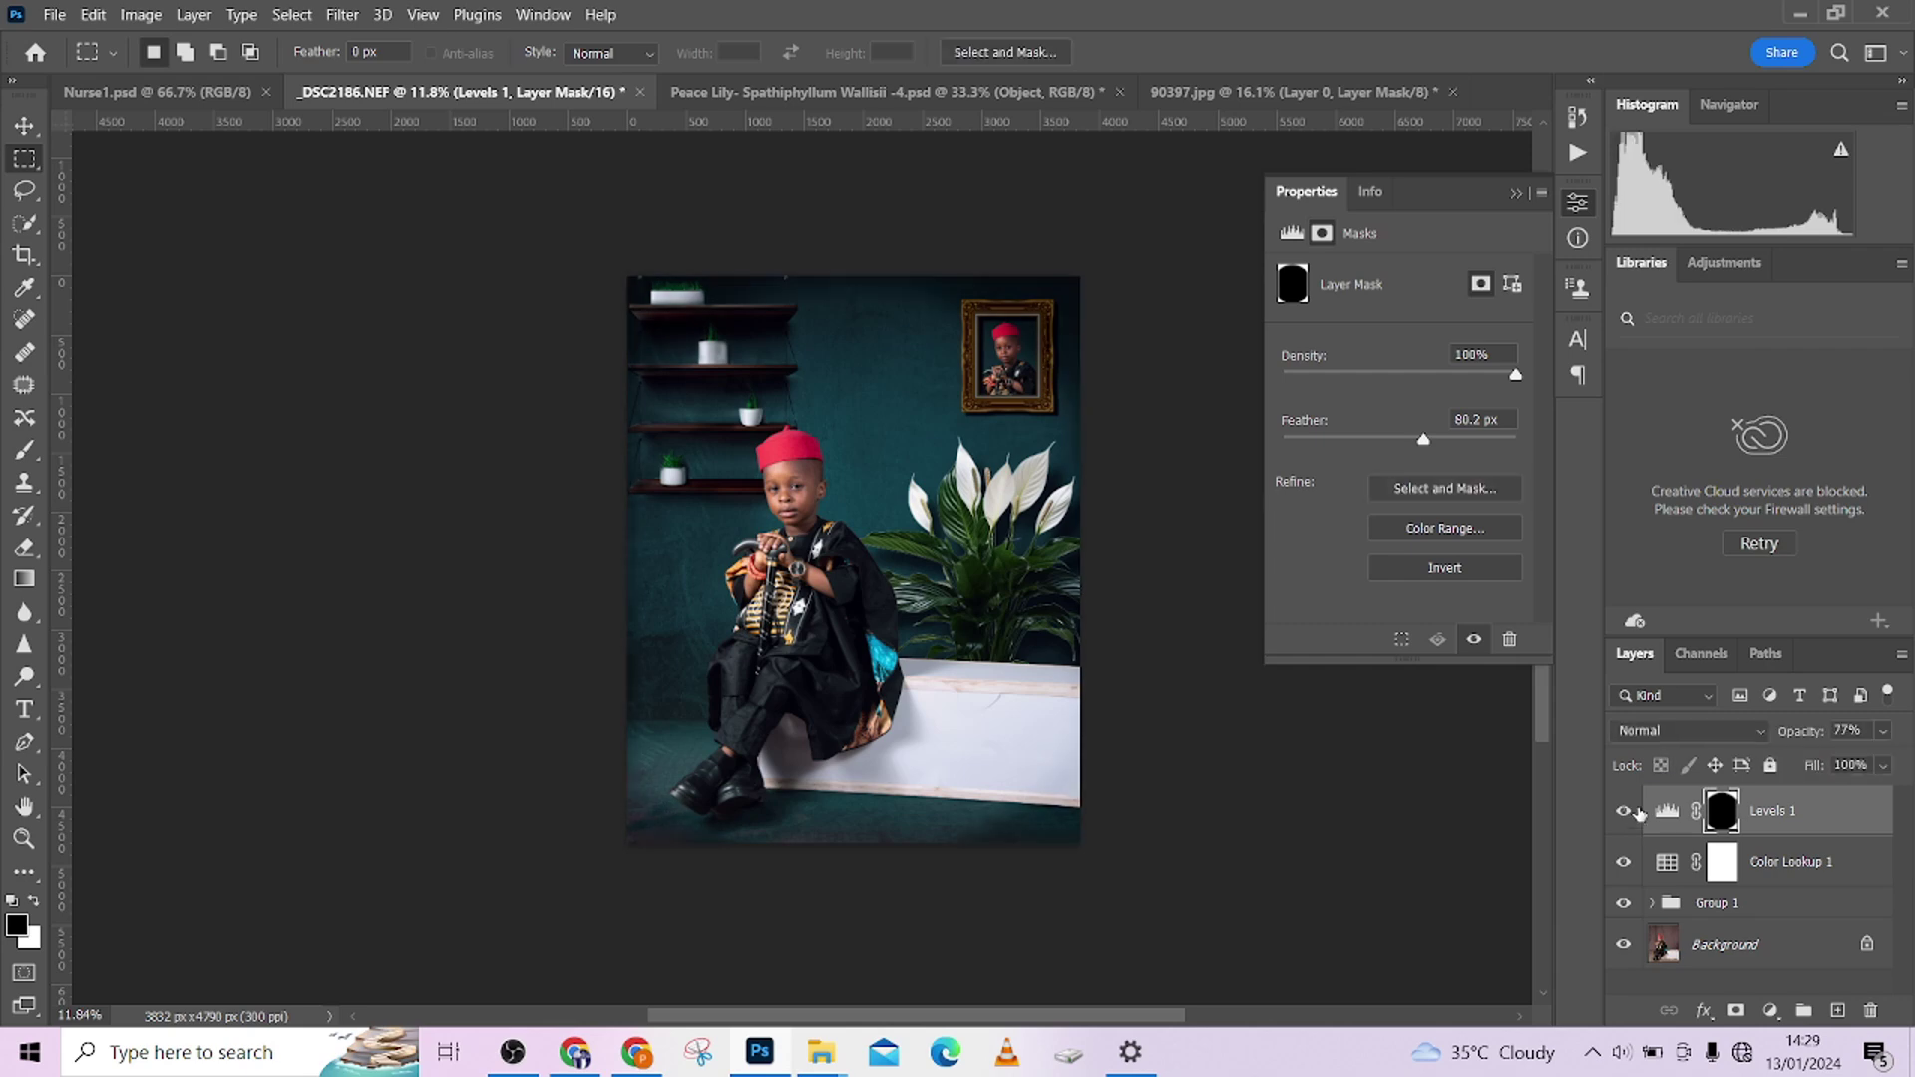